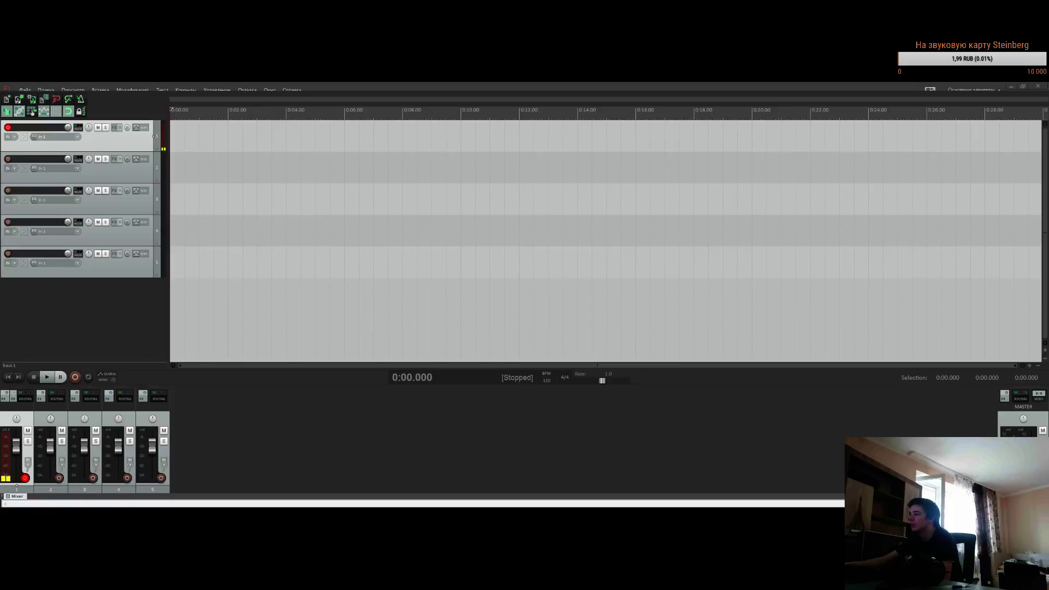
{"action": "key", "text": "alt+Tab"}
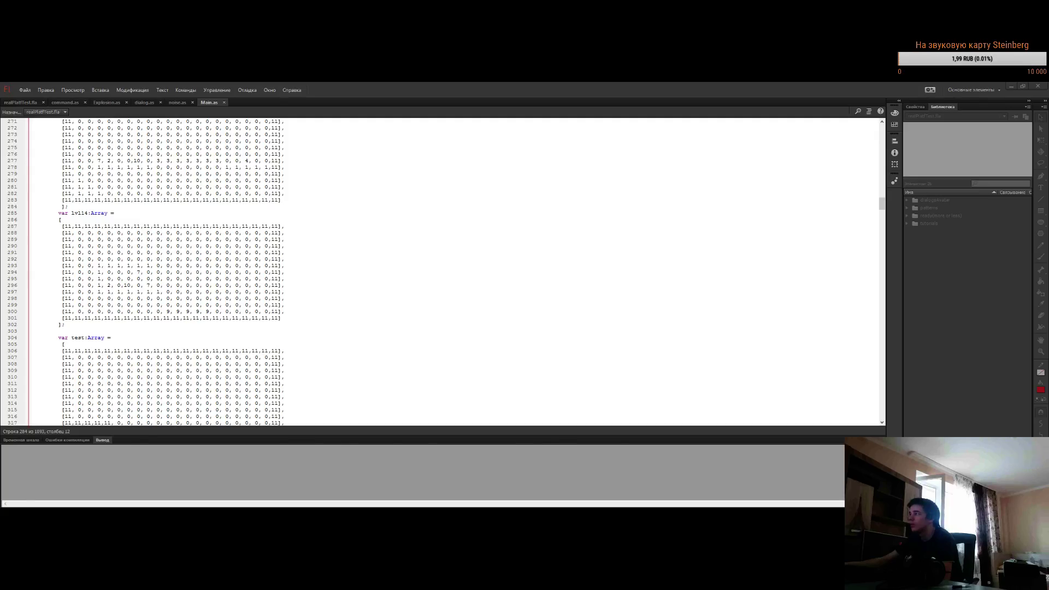
{"action": "key", "text": "alt+Tab"}
{"action": "key", "text": "alt+Tab"}
{"action": "key", "text": "alt+Tab"}
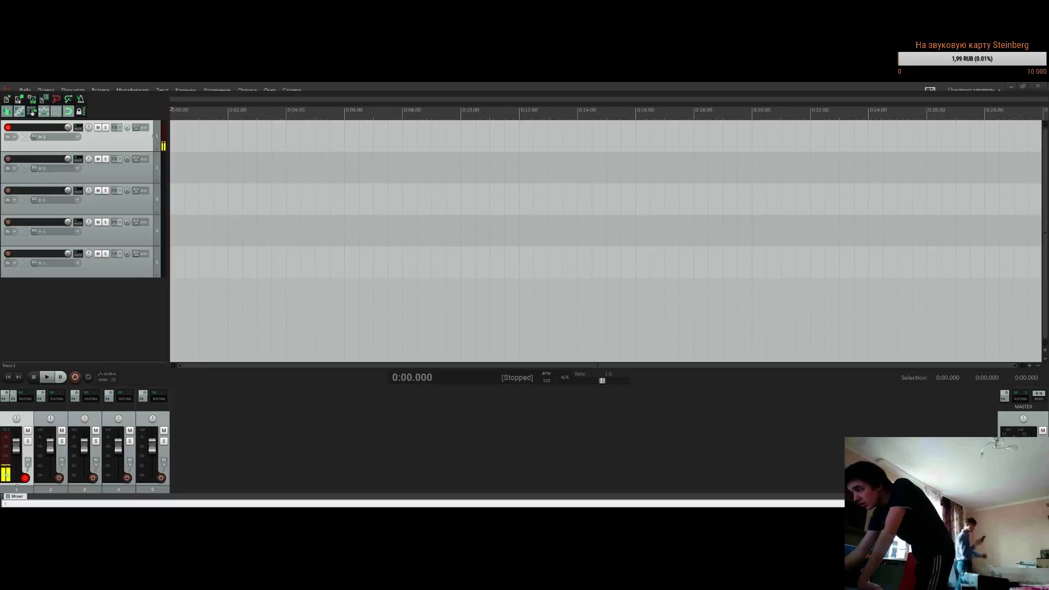
Switch to the Flash code editor, run realPlatfTest on its test level and close the preview
{"action": "key", "text": "alt+Tab"}
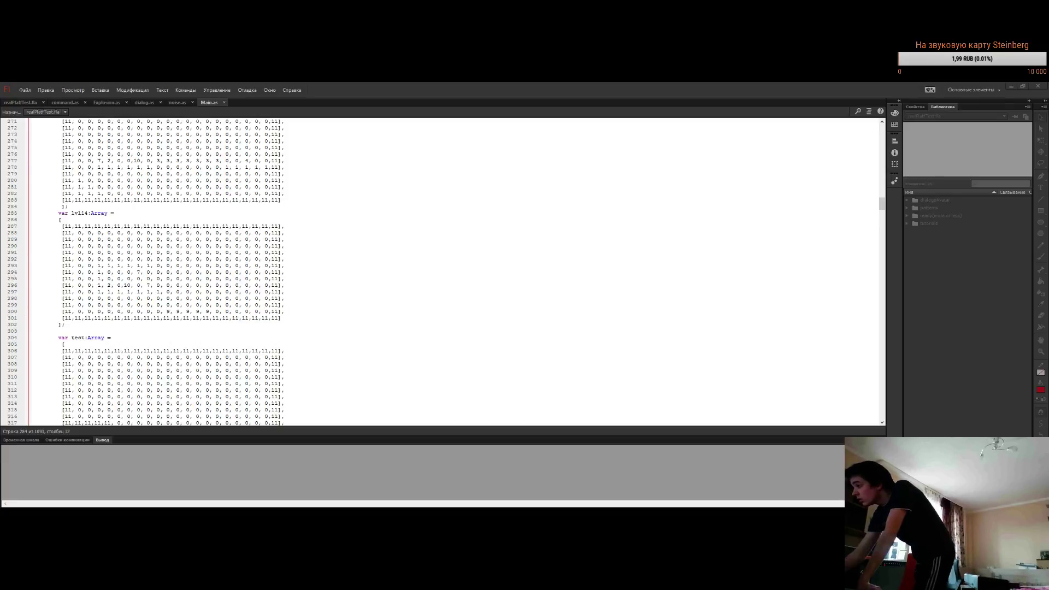
{"action": "scroll", "coordinate": [418, 347], "scroll_direction": "up", "scroll_amount": 3}
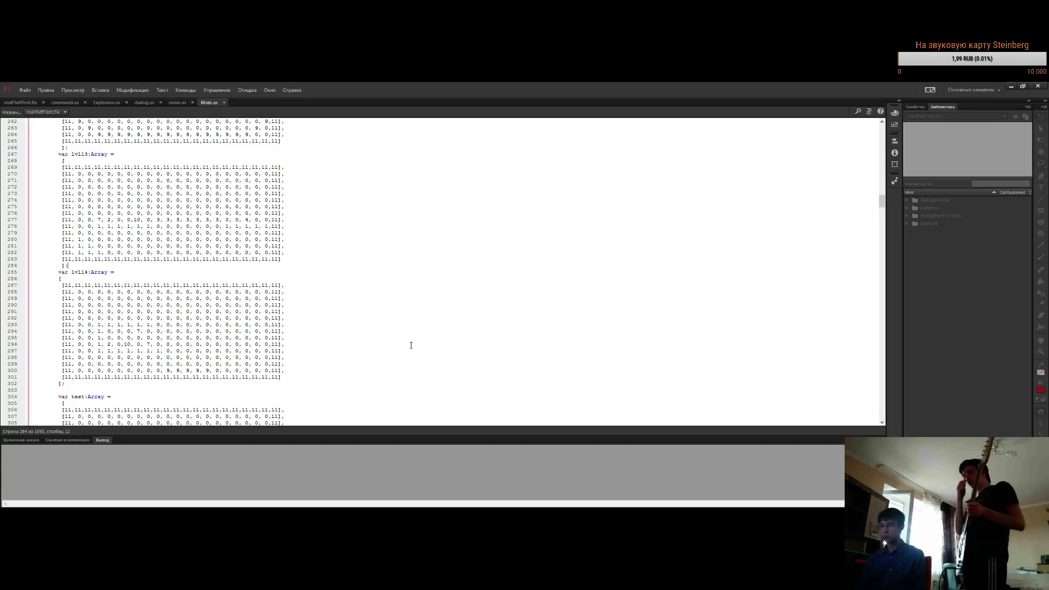
{"action": "key", "text": "ctrl+Return"}
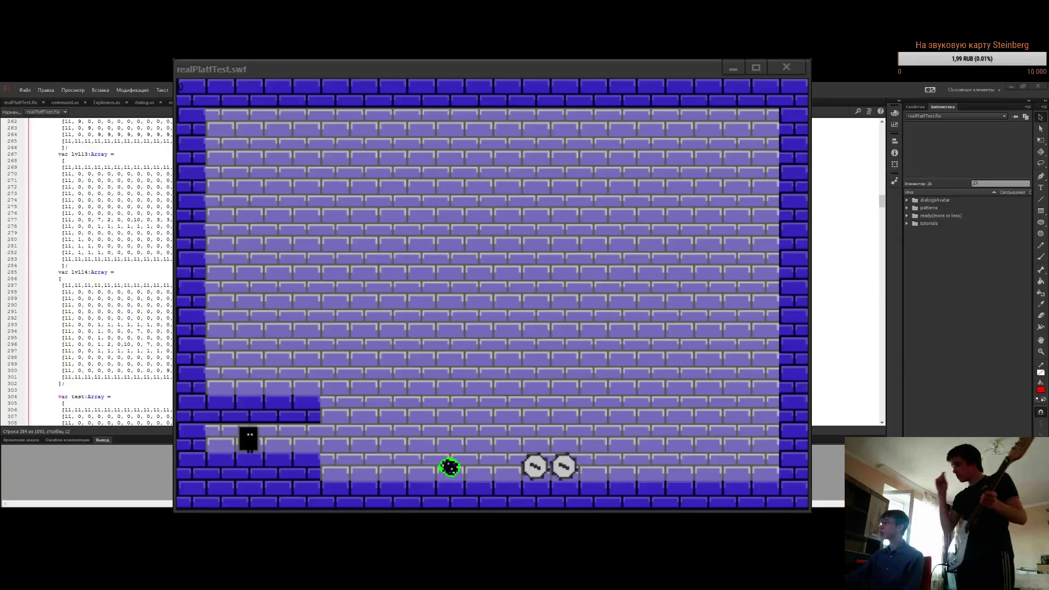
{"action": "key", "text": "alt+Tab"}
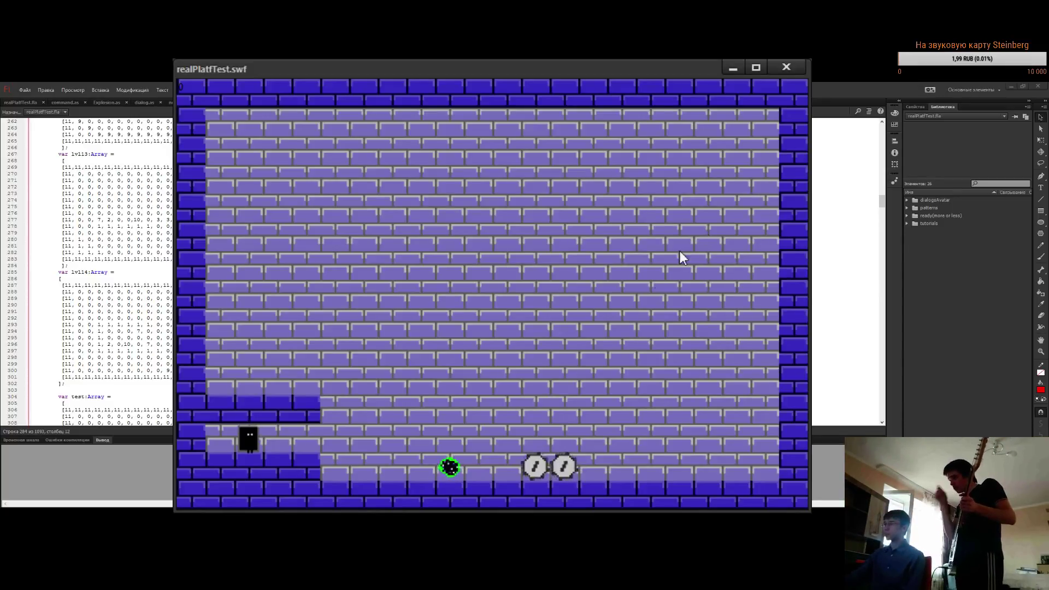
{"action": "left_click", "coordinate": [787, 67]}
Remove the test level from the start of the game array in Main.as so lvl1 comes first, and save the file
{"action": "left_click", "coordinate": [560, 298]}
{"action": "scroll", "coordinate": [560, 298], "scroll_direction": "down", "scroll_amount": 20}
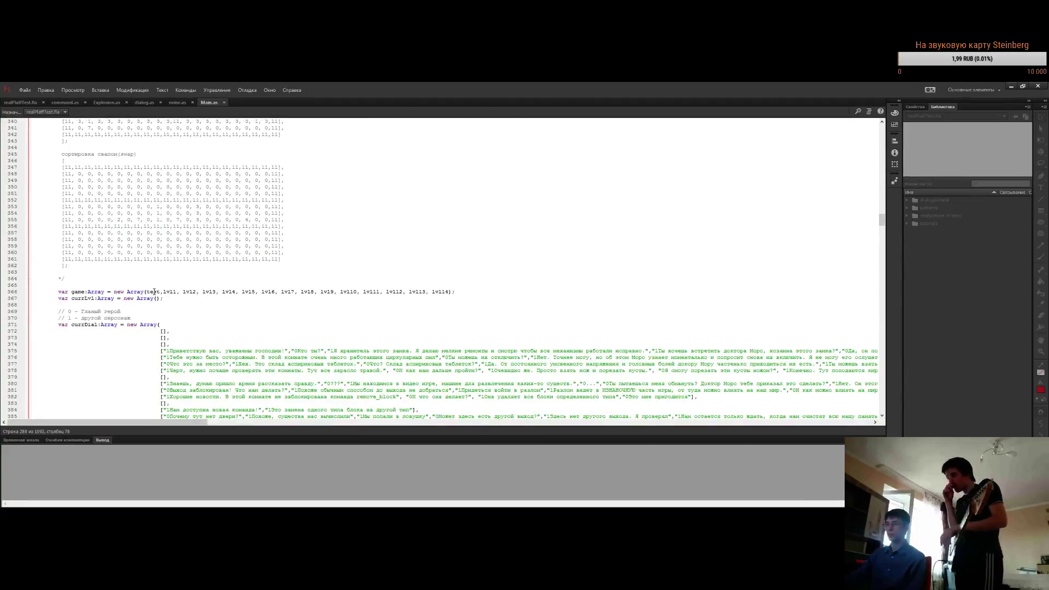
{"action": "double_click", "coordinate": [153, 292]}
{"action": "key", "text": "BackSpace"}
{"action": "key", "text": "Delete"}
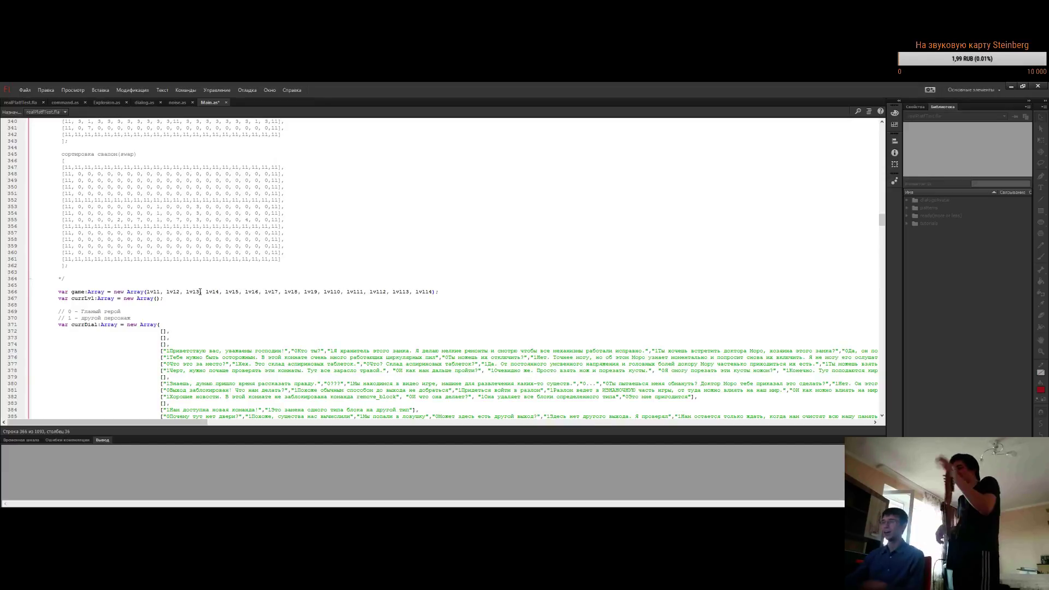
{"action": "key", "text": "ctrl+s"}
{"action": "scroll", "coordinate": [351, 326], "scroll_direction": "up", "scroll_amount": 3}
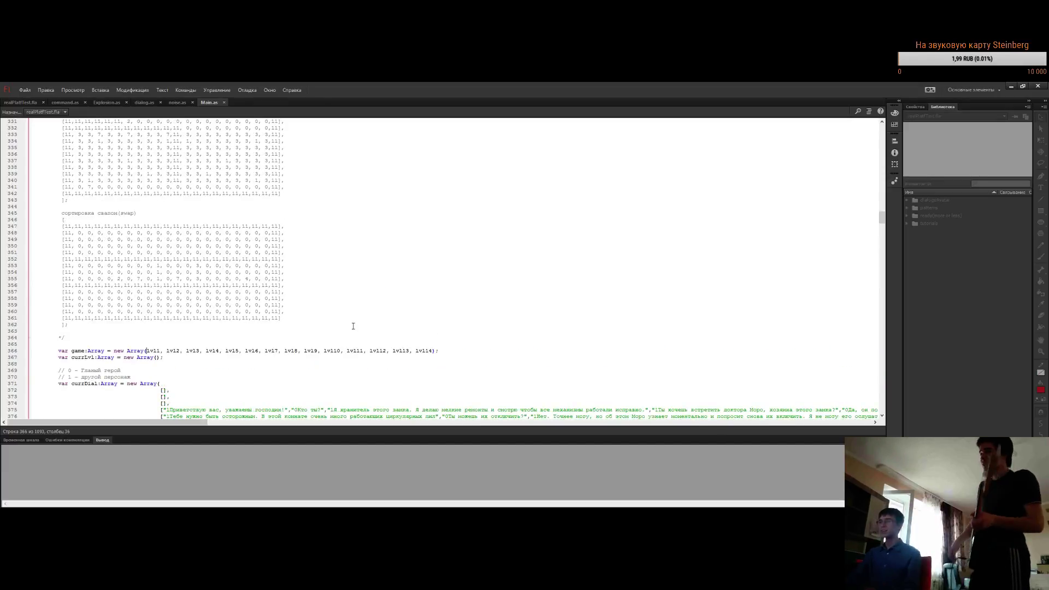
{"action": "left_click", "coordinate": [471, 349]}
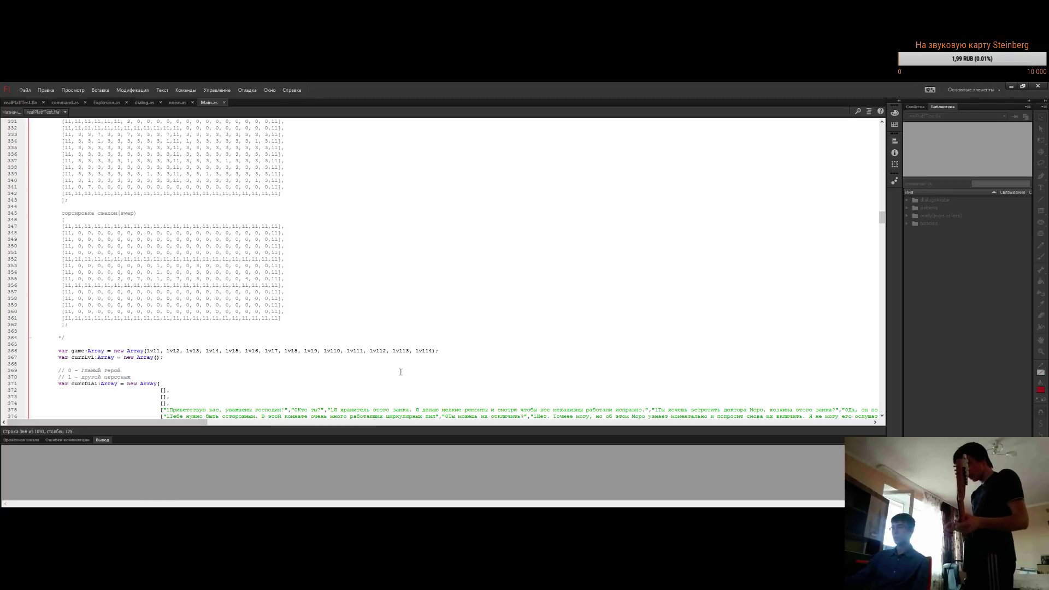
Run the game from lvl1, walk the character right from the starting door, try a larger preview and close it
{"action": "key", "text": "ctrl+Return"}
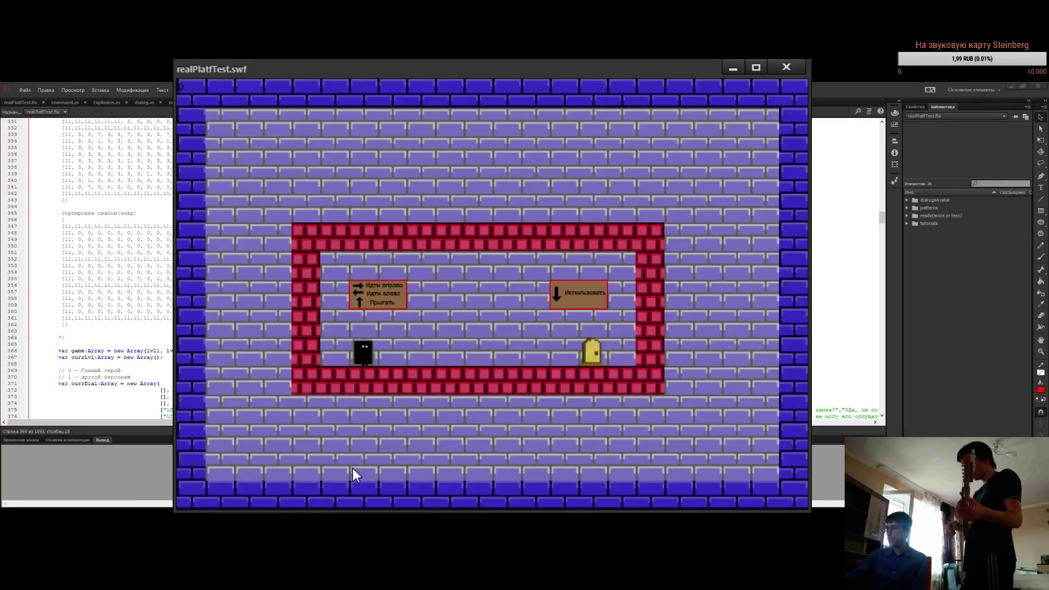
{"action": "key", "text": "Right"}
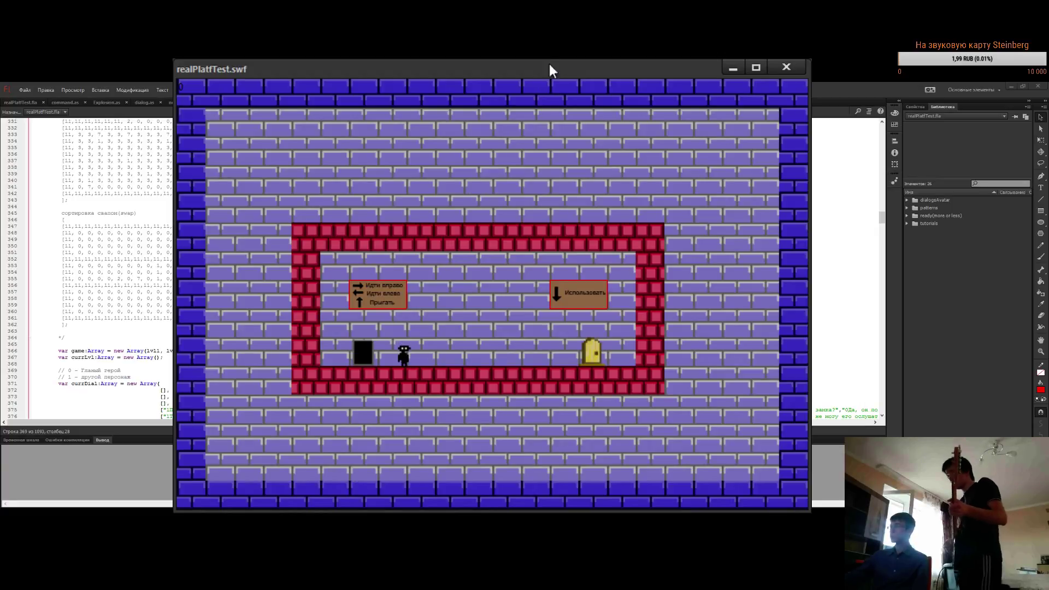
{"action": "left_click_drag", "start_coordinate": [547, 64], "coordinate": [548, 63]}
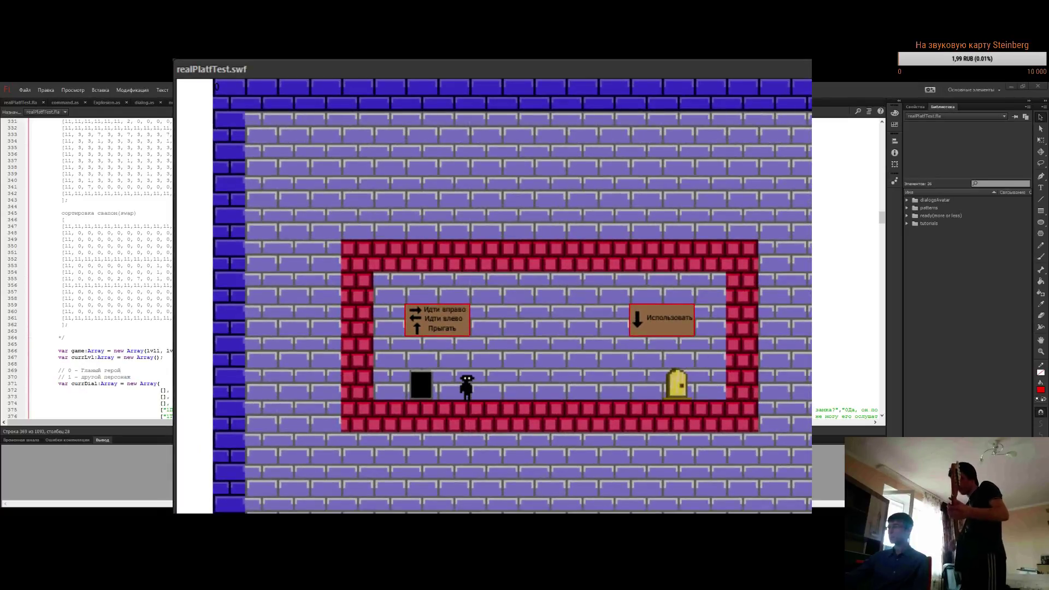
{"action": "left_click", "coordinate": [68, 338]}
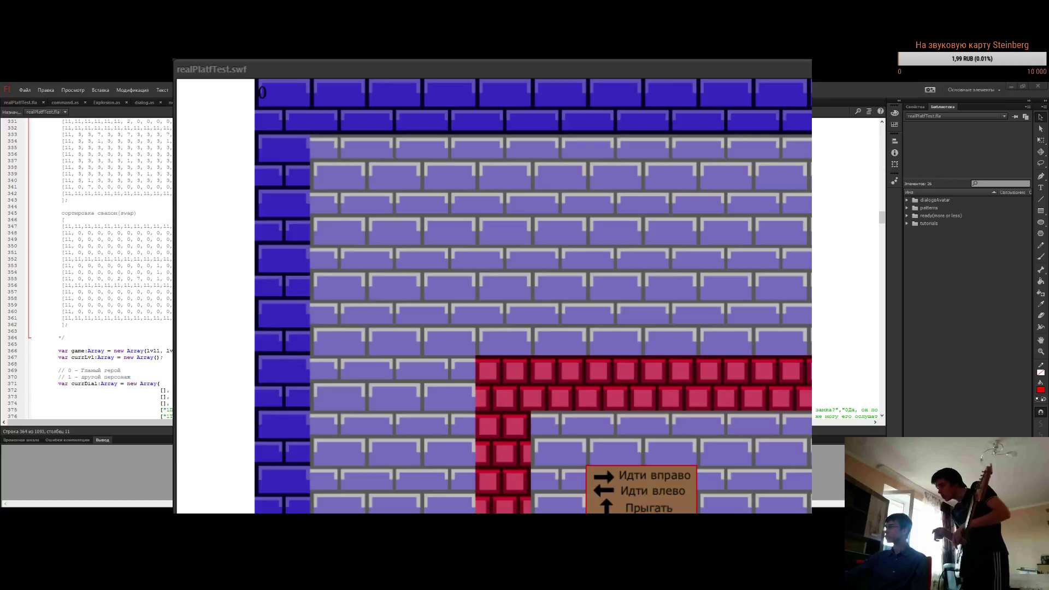
{"action": "key", "text": "ctrl+w"}
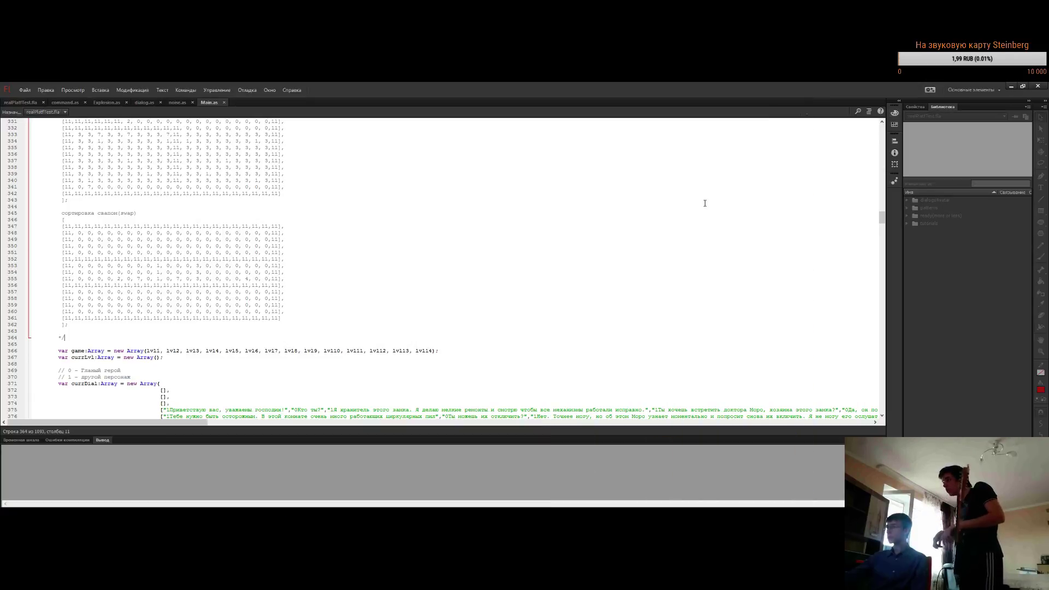
Run the game again, stretch its preview window to a larger size and close it
{"action": "key", "text": "ctrl+Return"}
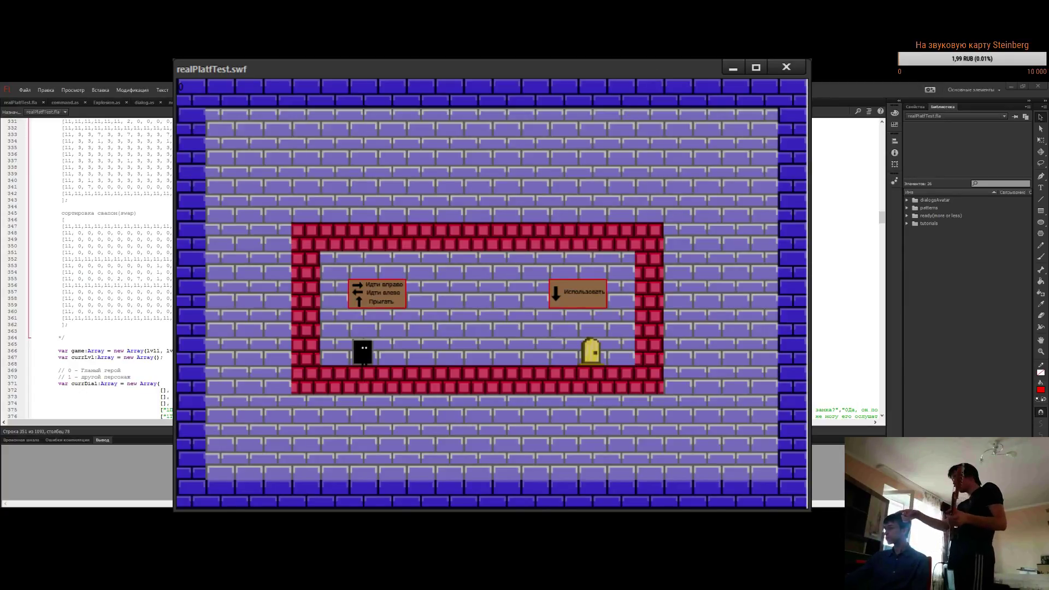
{"action": "left_click_drag", "start_coordinate": [804, 508], "coordinate": [917, 589]}
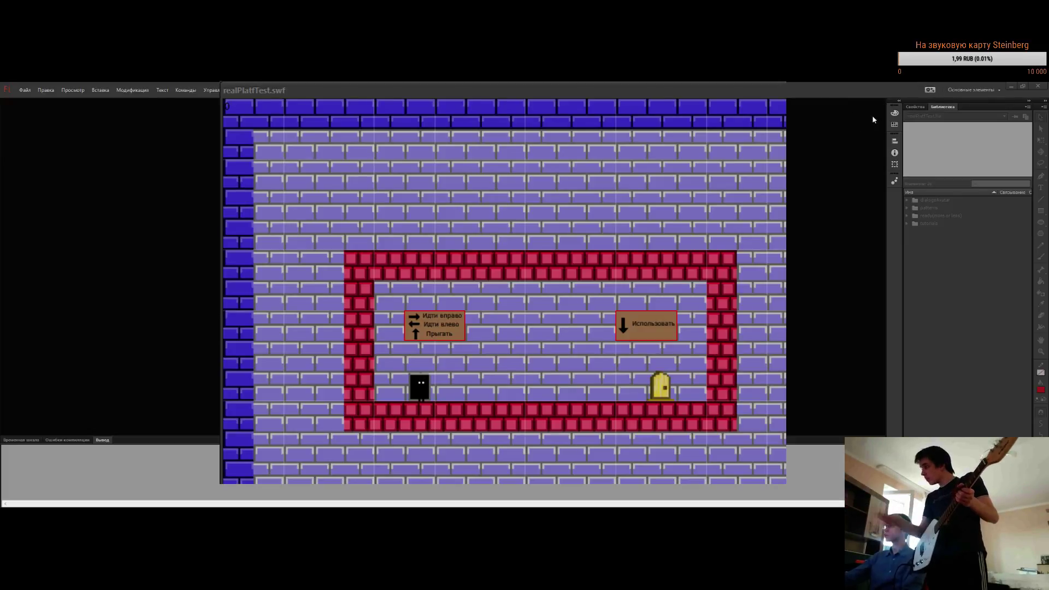
{"action": "left_click", "coordinate": [962, 146]}
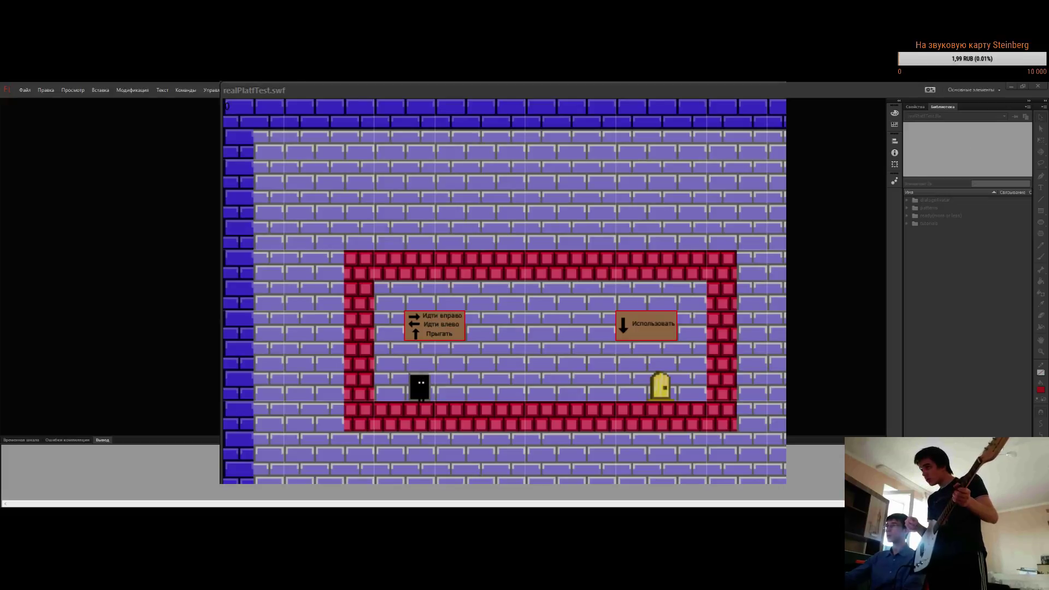
{"action": "key", "text": "ctrl+w"}
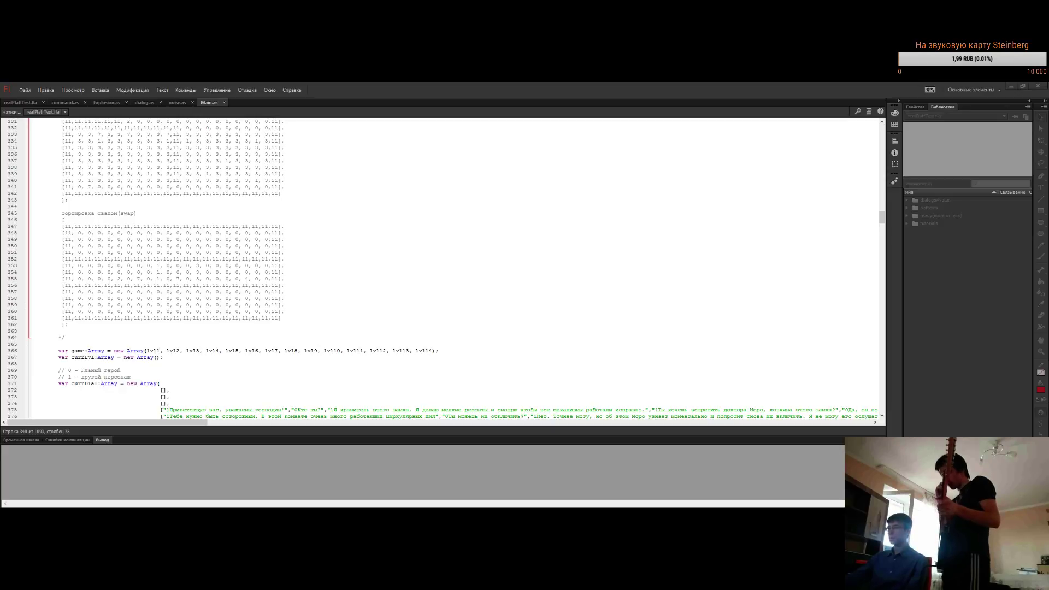
Examine the currDial dialogue array and the command comments above the currCom array in Main.as
{"action": "left_click", "coordinate": [338, 382]}
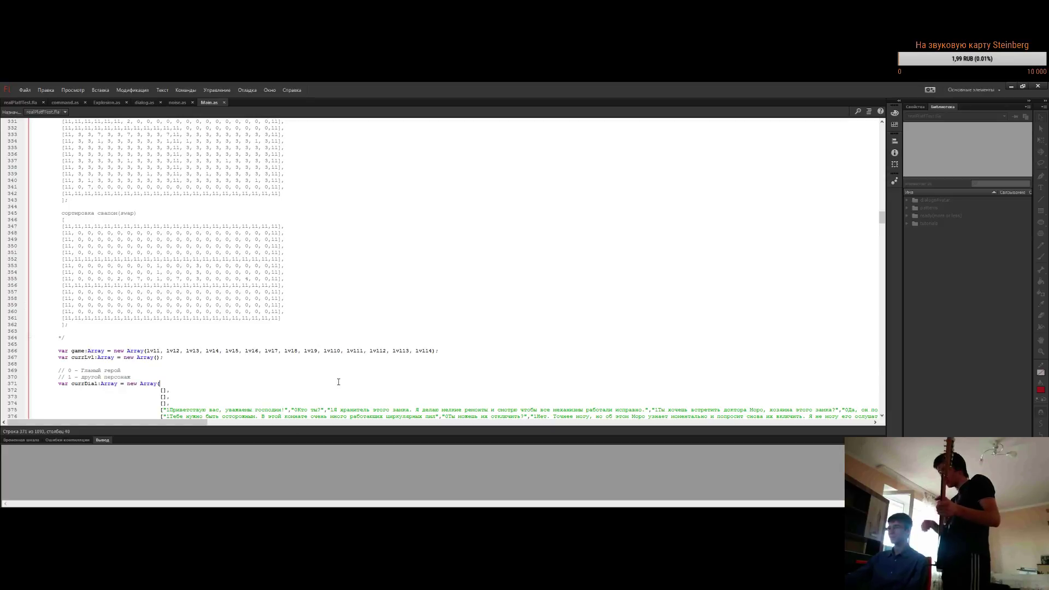
{"action": "left_click", "coordinate": [452, 350]}
{"action": "scroll", "coordinate": [452, 350], "scroll_direction": "down", "scroll_amount": 10}
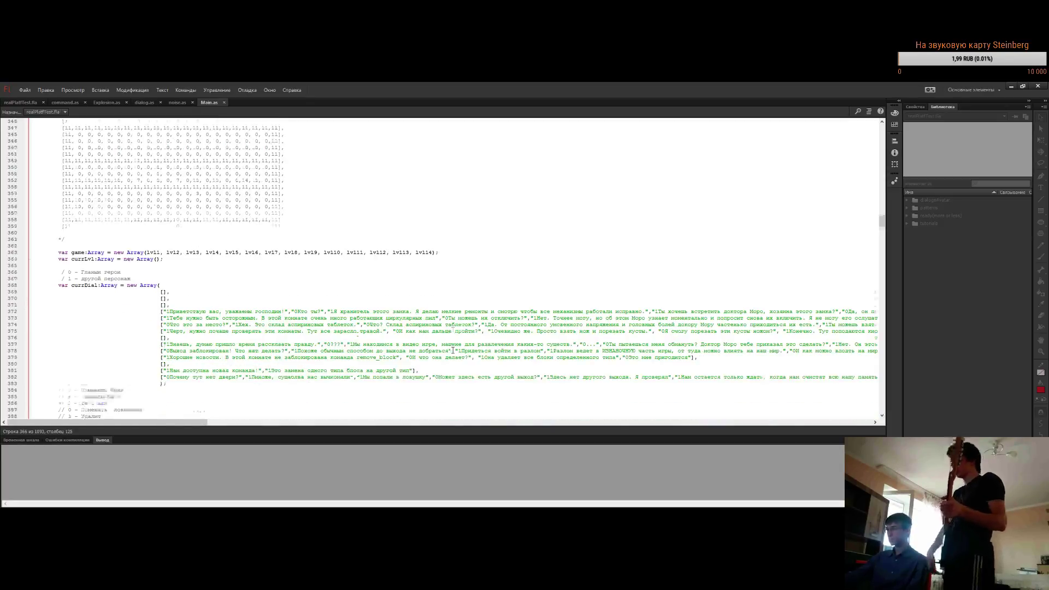
{"action": "left_click", "coordinate": [457, 341]}
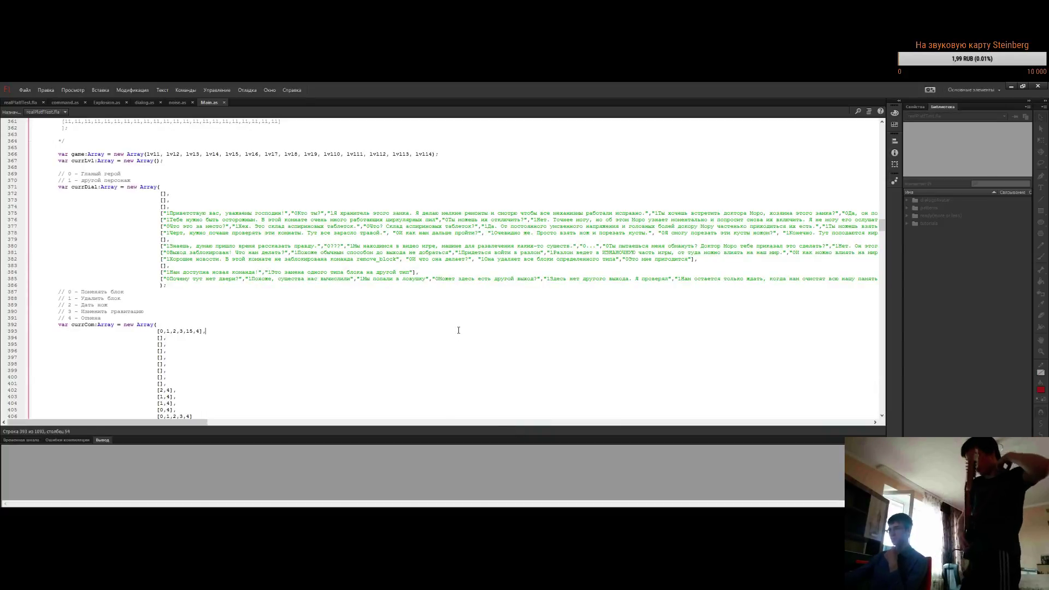
{"action": "key", "text": "Up"}
{"action": "key", "text": "Up"}
{"action": "key", "text": "Home"}
{"action": "key", "text": "shift+Down"}
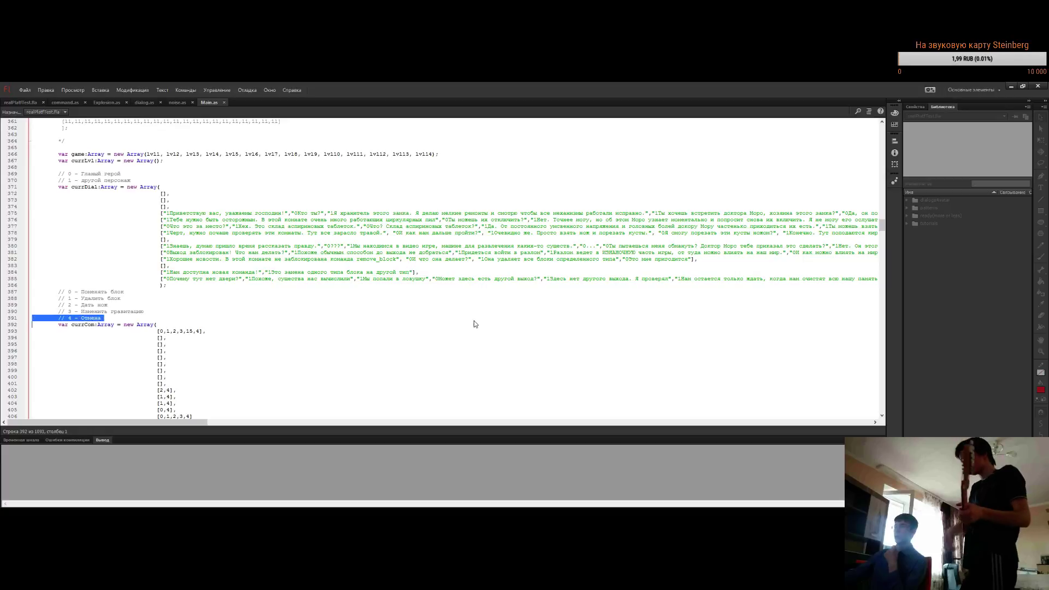
{"action": "left_click", "coordinate": [492, 307]}
Run the game in an enlarged preview, make the character jump to the right, and close it
{"action": "key", "text": "ctrl+Return"}
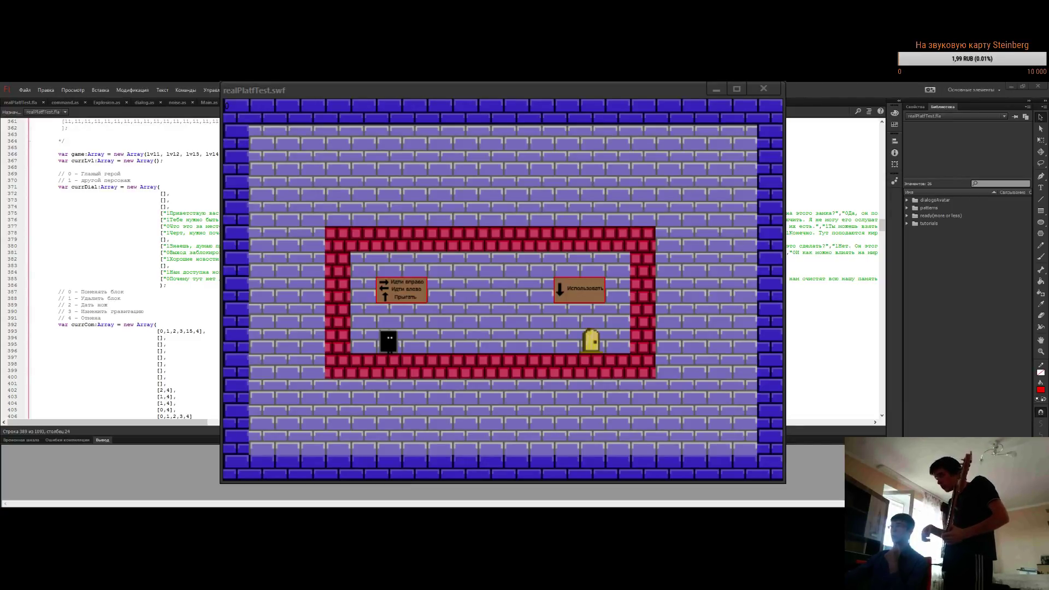
{"action": "key", "text": "ctrl+f"}
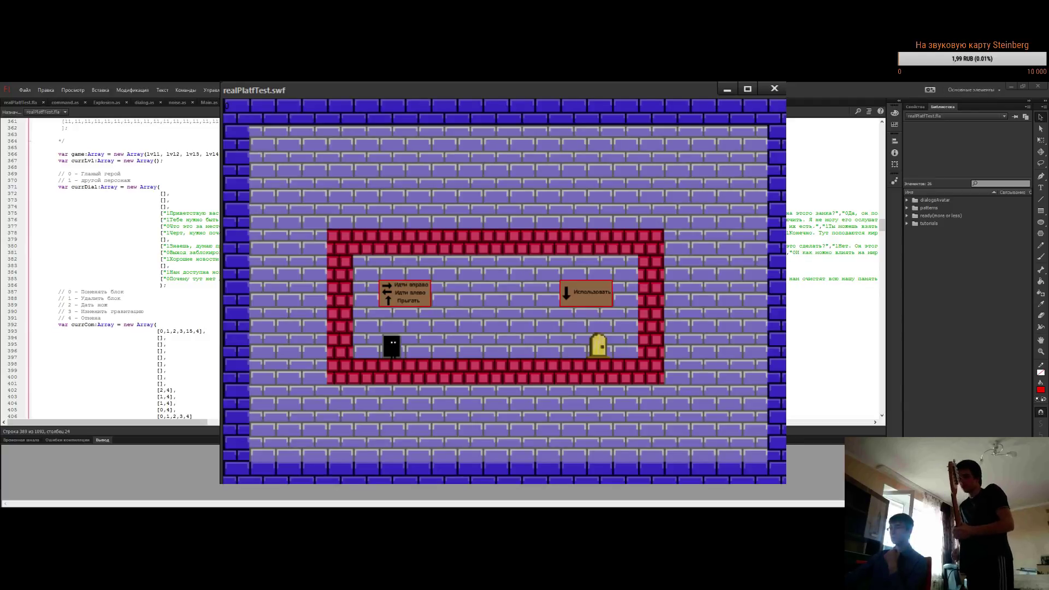
{"action": "key", "text": "Up"}
{"action": "key", "text": "Right"}
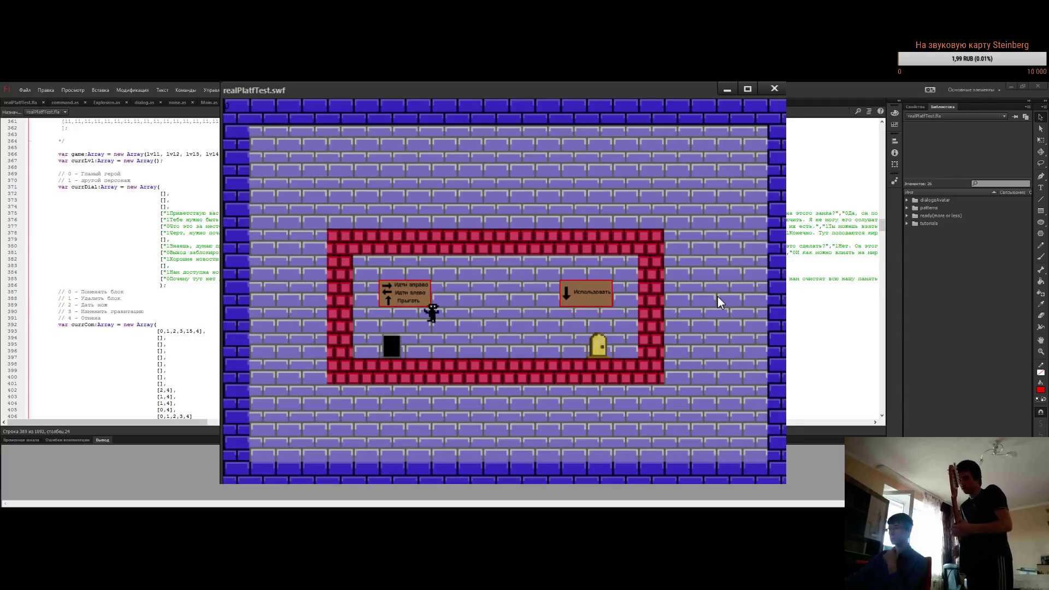
{"action": "left_click", "coordinate": [774, 88]}
Read through the later dialogue lines of the currDial array, from the game-world revelation to the missing-door conversation
{"action": "key", "text": "Up"}
{"action": "key", "text": "Home"}
{"action": "key", "text": "shift+Down"}
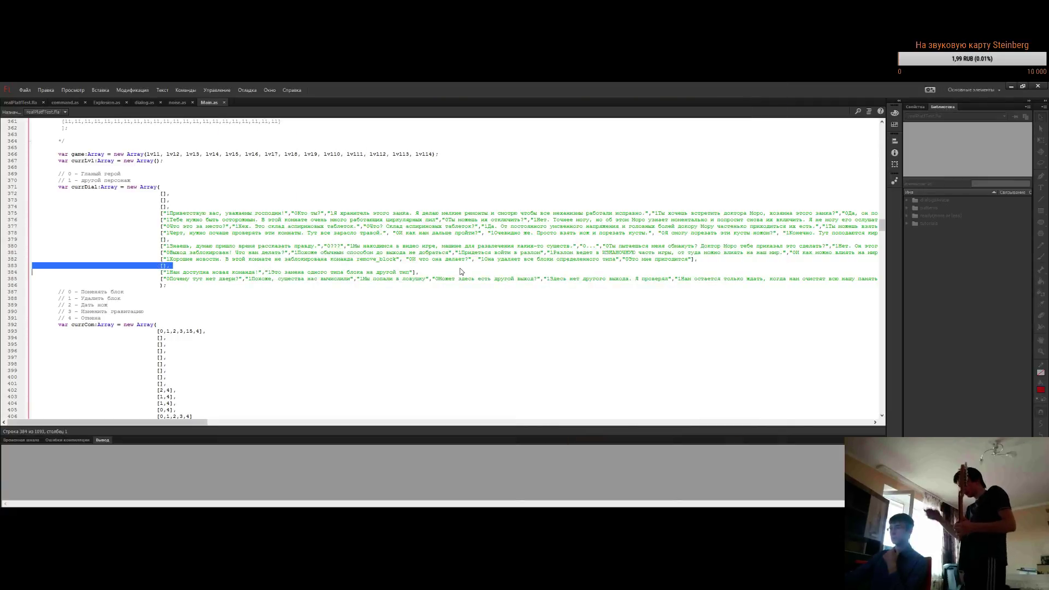
{"action": "key", "text": "Up"}
{"action": "key", "text": "Up"}
{"action": "key", "text": "shift+Down"}
{"action": "key", "text": "Up"}
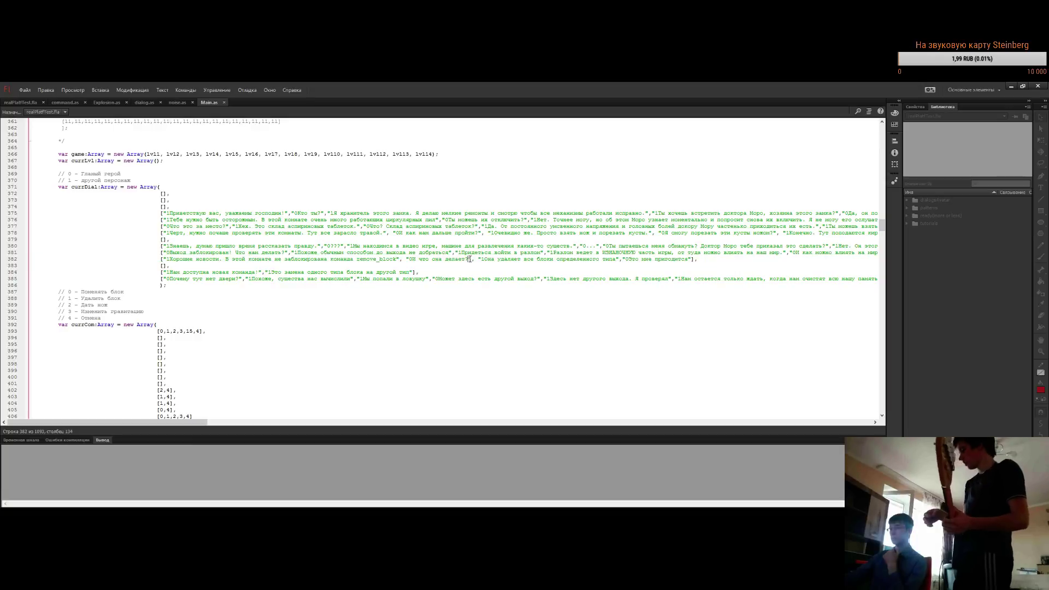
{"action": "key", "text": "shift+Down"}
{"action": "double_click", "coordinate": [475, 247]}
{"action": "left_click", "coordinate": [487, 247]}
{"action": "triple_click", "coordinate": [494, 247]}
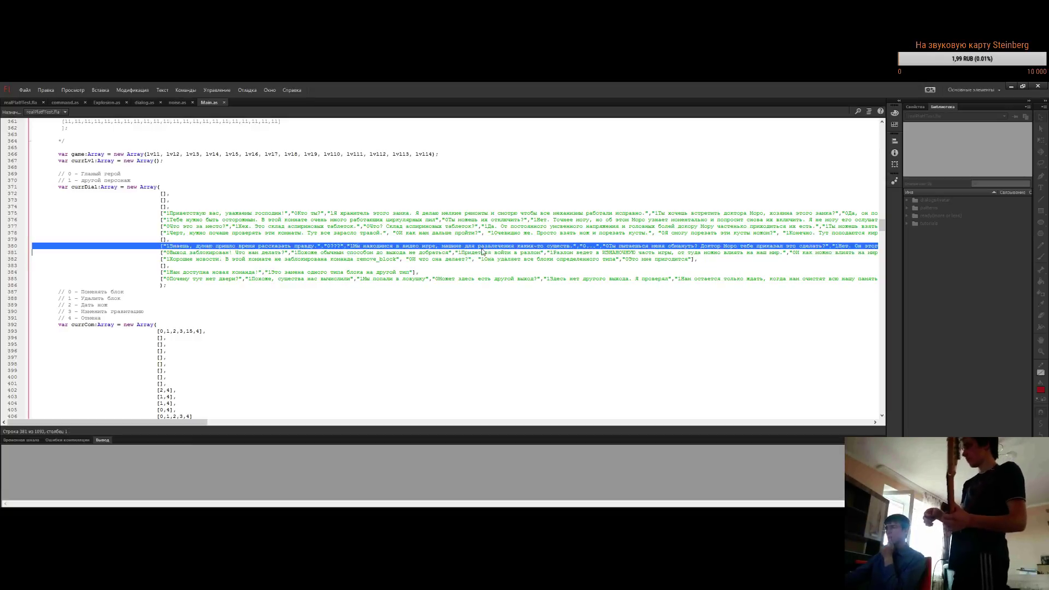
{"action": "left_click", "coordinate": [493, 247]}
{"action": "double_click", "coordinate": [494, 247]}
{"action": "left_click", "coordinate": [493, 247]}
{"action": "double_click", "coordinate": [501, 252]}
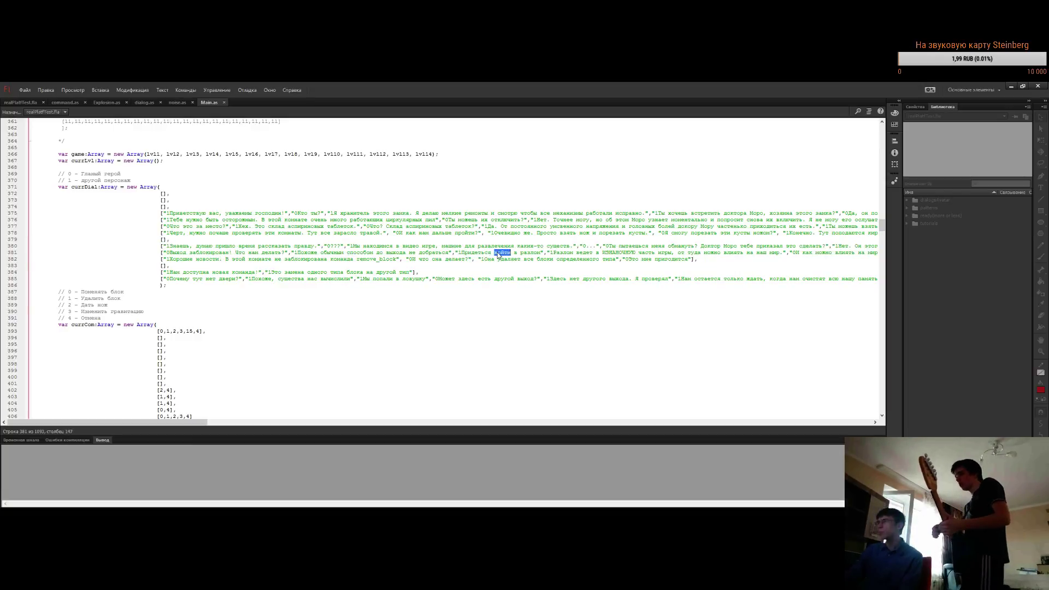
{"action": "left_click", "coordinate": [482, 257]}
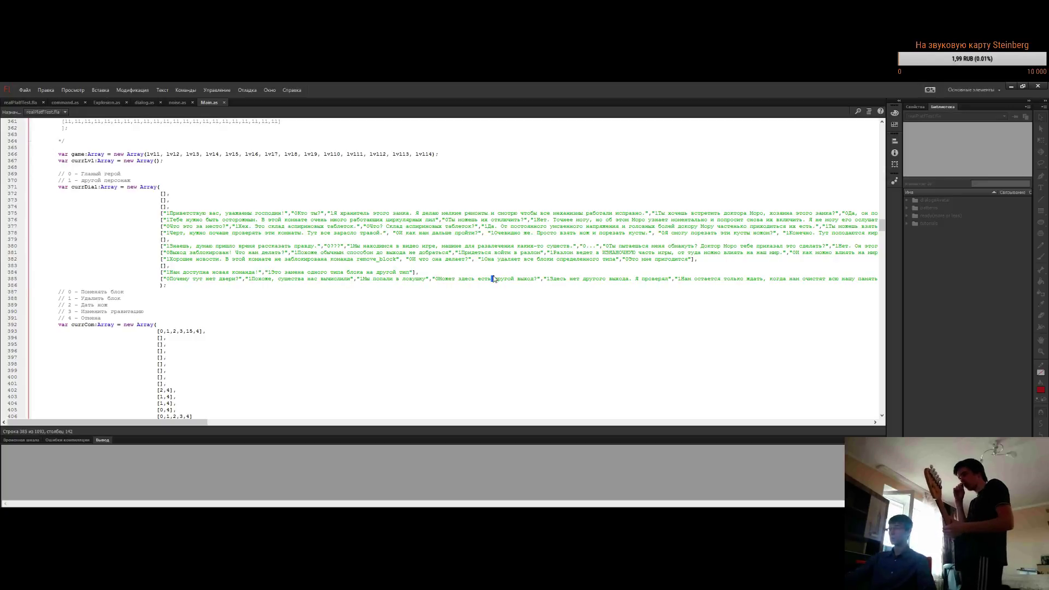
{"action": "triple_click", "coordinate": [493, 279]}
{"action": "left_click", "coordinate": [494, 279]}
{"action": "left_click", "coordinate": [512, 271]}
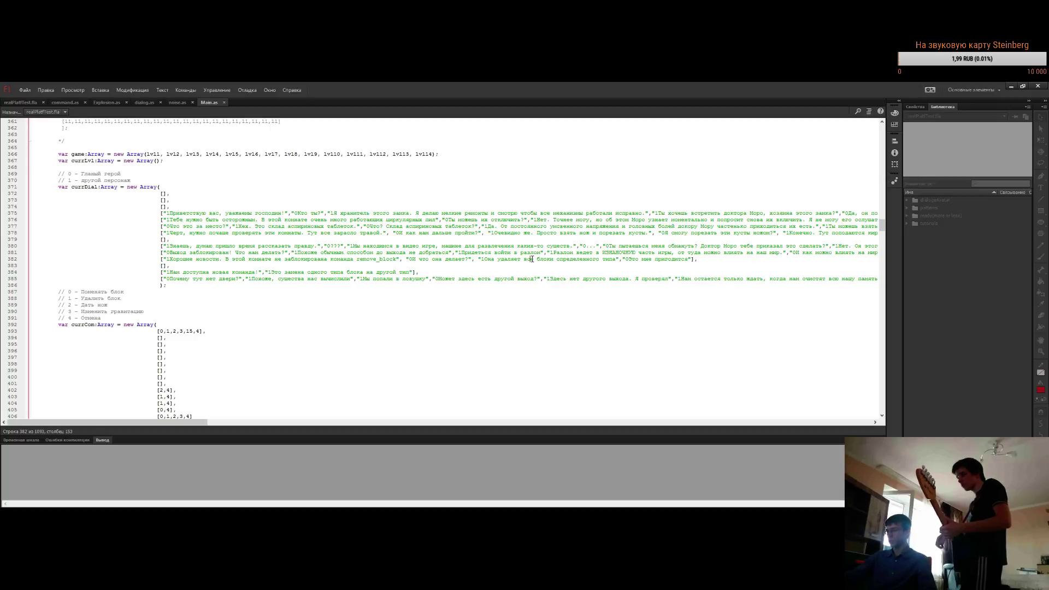
Run the game and walk the character through the first level's yellow door
{"action": "key", "text": "ctrl+Return"}
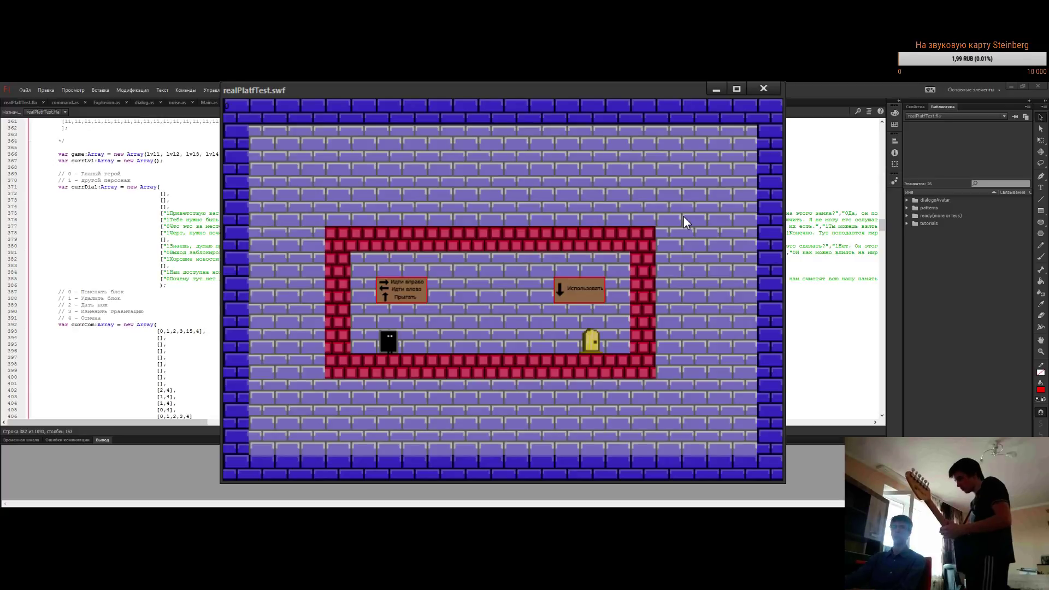
{"action": "key", "text": "Right"}
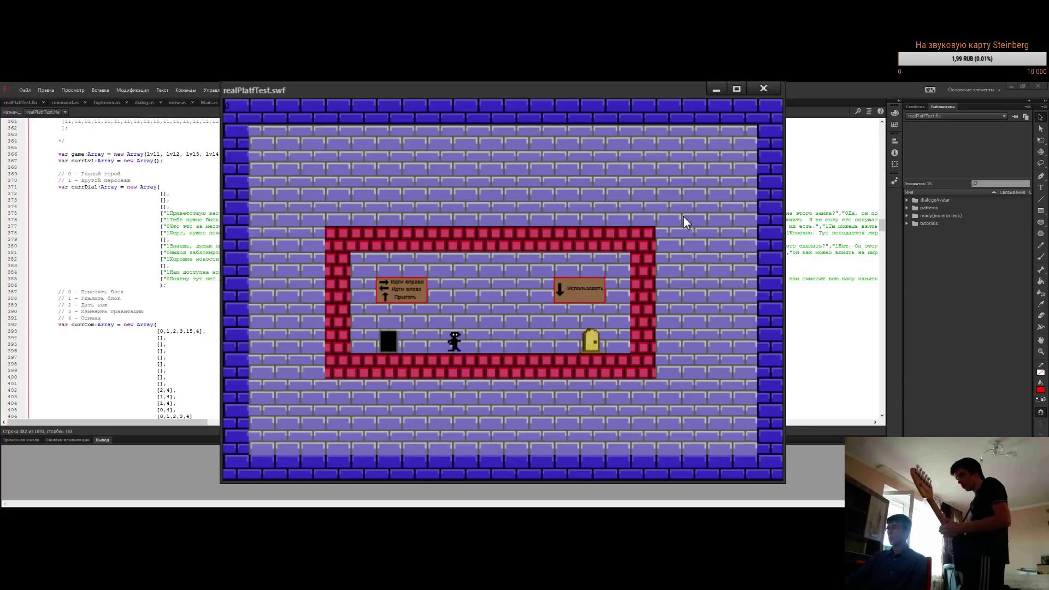
{"action": "key", "text": "Down"}
Climb the red brick ledges of the second level and enter the yellow door at the top
{"action": "key", "text": "Right"}
{"action": "key", "text": "Up"}
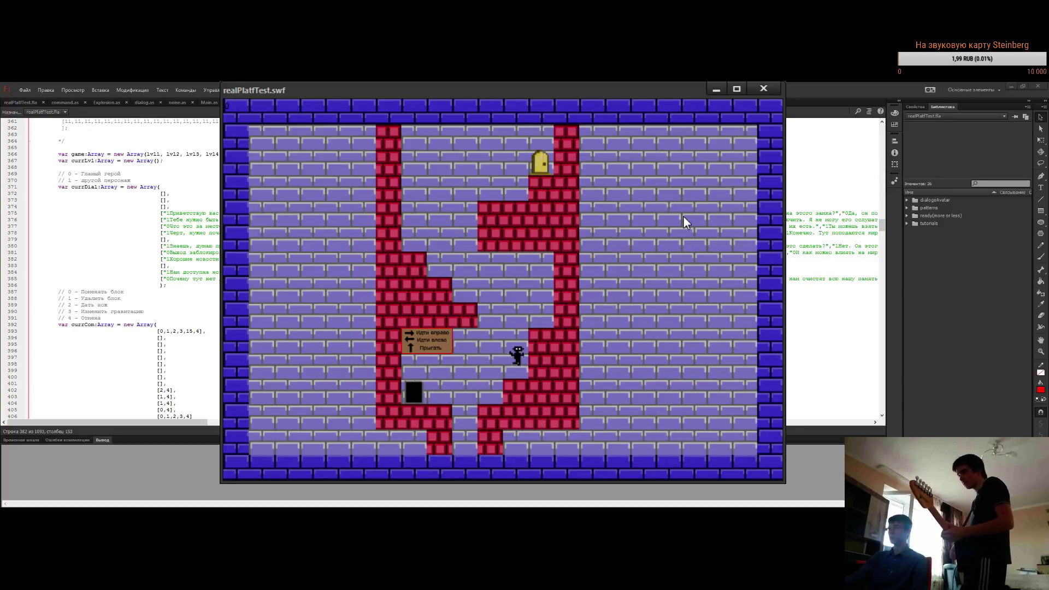
{"action": "key", "text": "Up"}
{"action": "key", "text": "Up"}
{"action": "key", "text": "Left"}
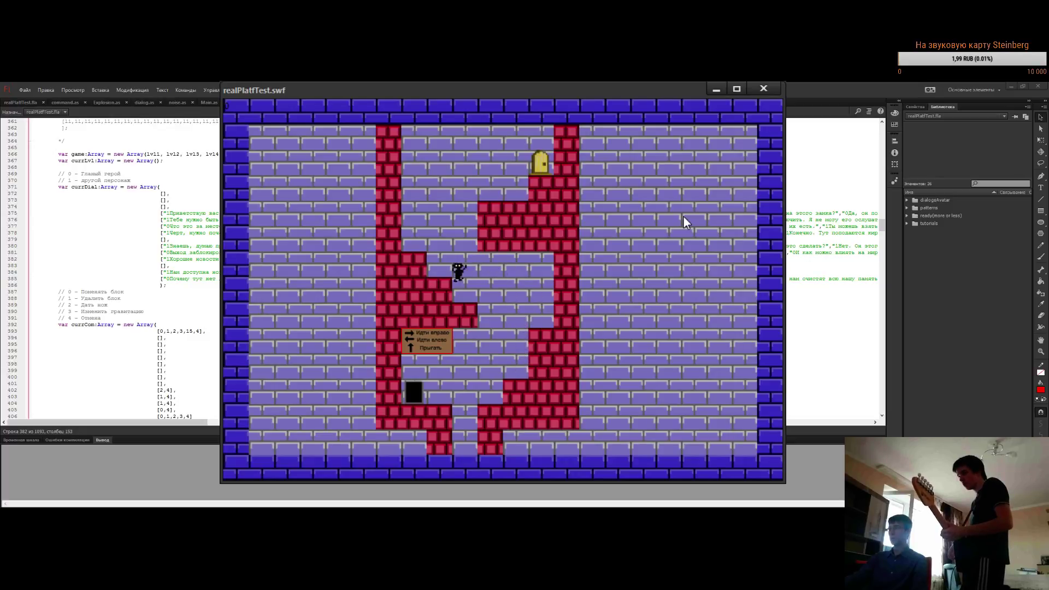
{"action": "key", "text": "Up"}
{"action": "key", "text": "Up"}
{"action": "key", "text": "Right"}
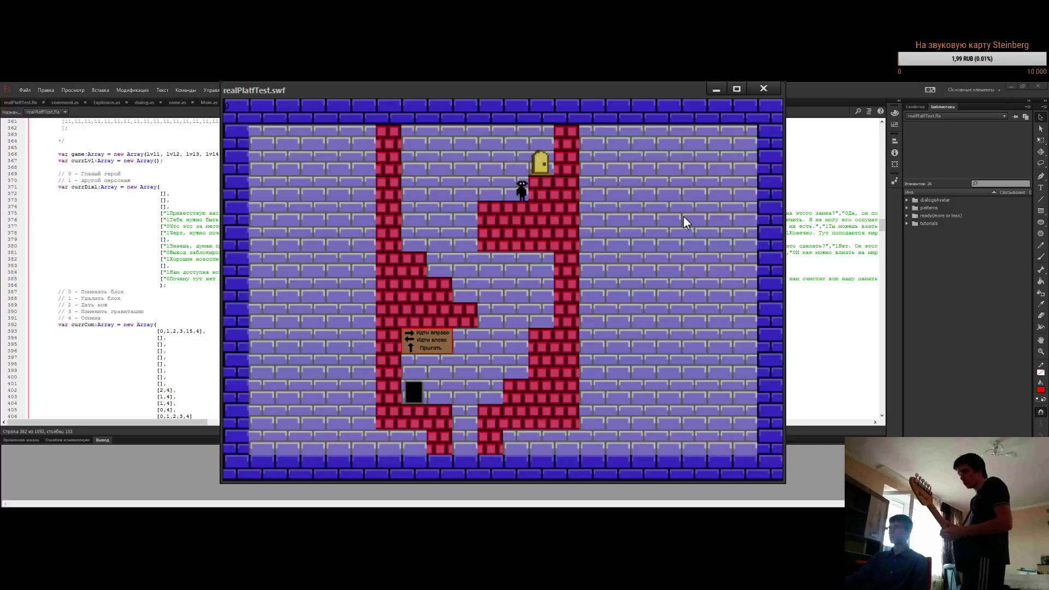
{"action": "key", "text": "Up"}
{"action": "key", "text": "Down"}
Jump across the tall red pillars of the third level and enter the door on the far ledge
{"action": "key", "text": "Up"}
{"action": "key", "text": "Right"}
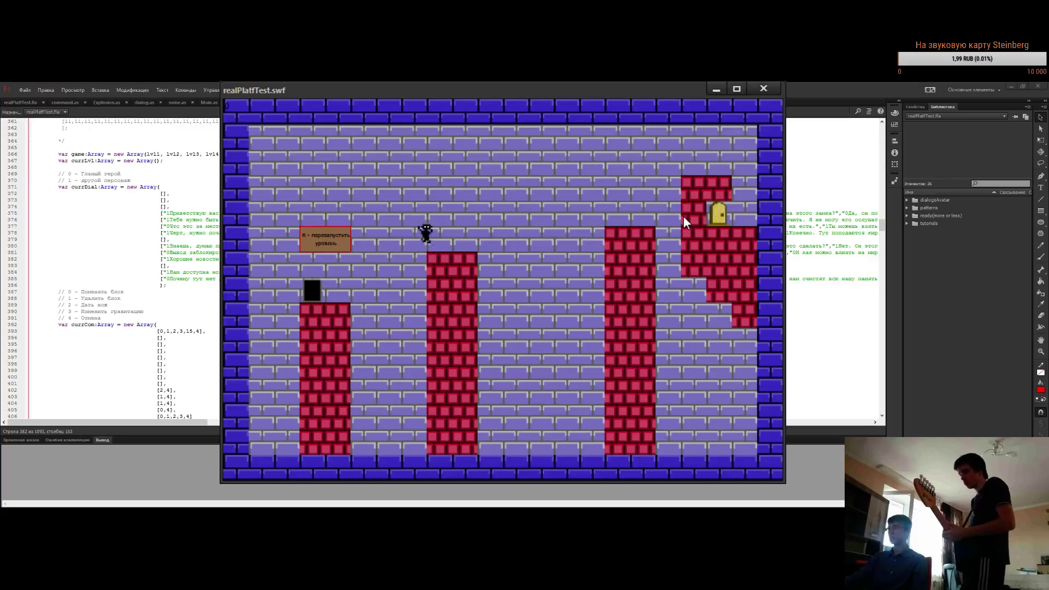
{"action": "key", "text": "Up"}
{"action": "key", "text": "Right"}
{"action": "key", "text": "Up"}
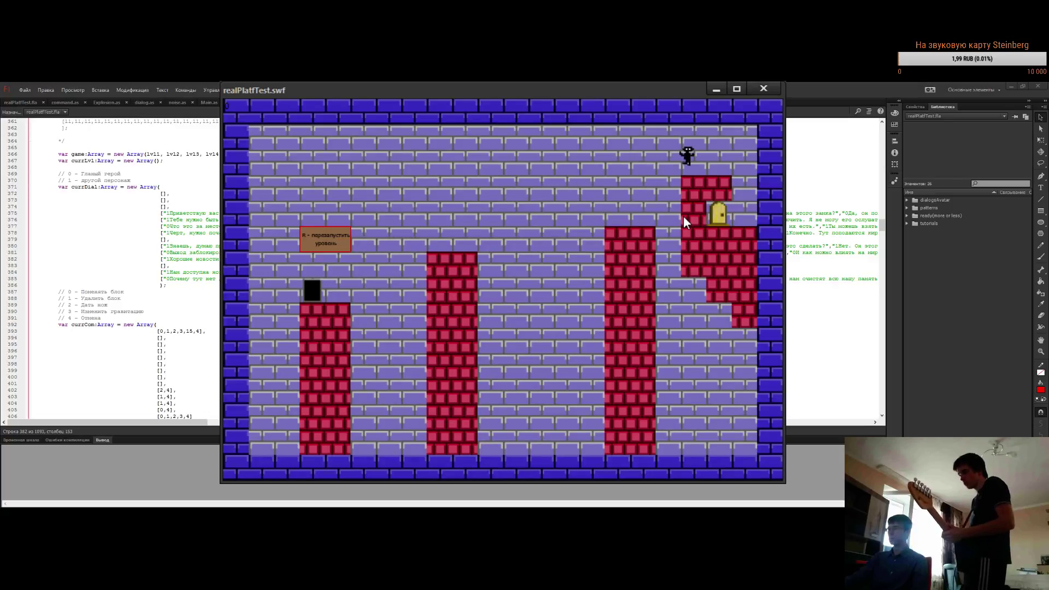
{"action": "key", "text": "Down"}
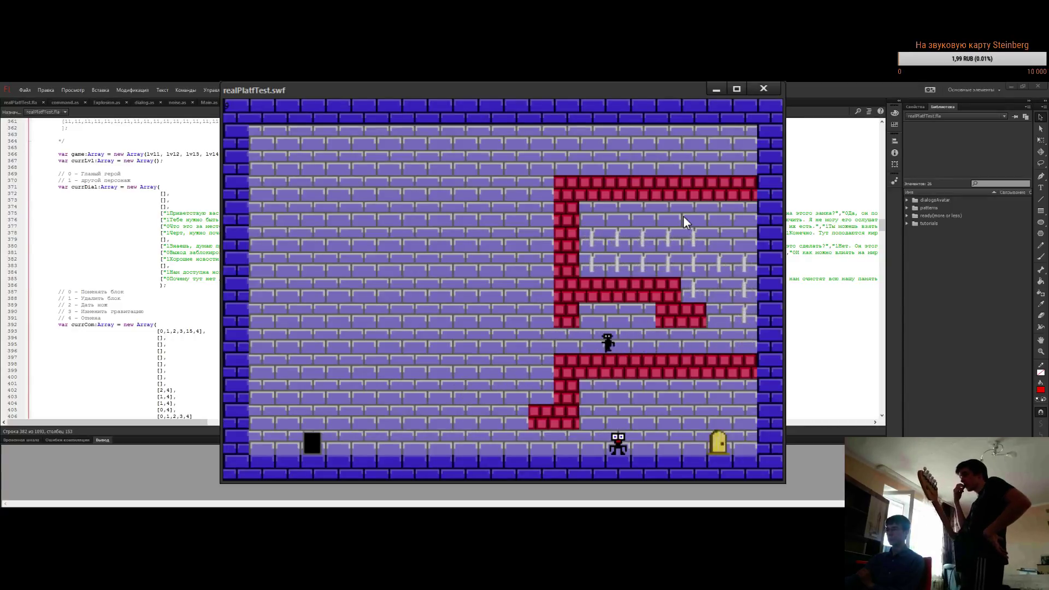
Bring the character down to the white-eyed figure, skip through their dialogue and leave through the yellow door
{"action": "key", "text": "Right"}
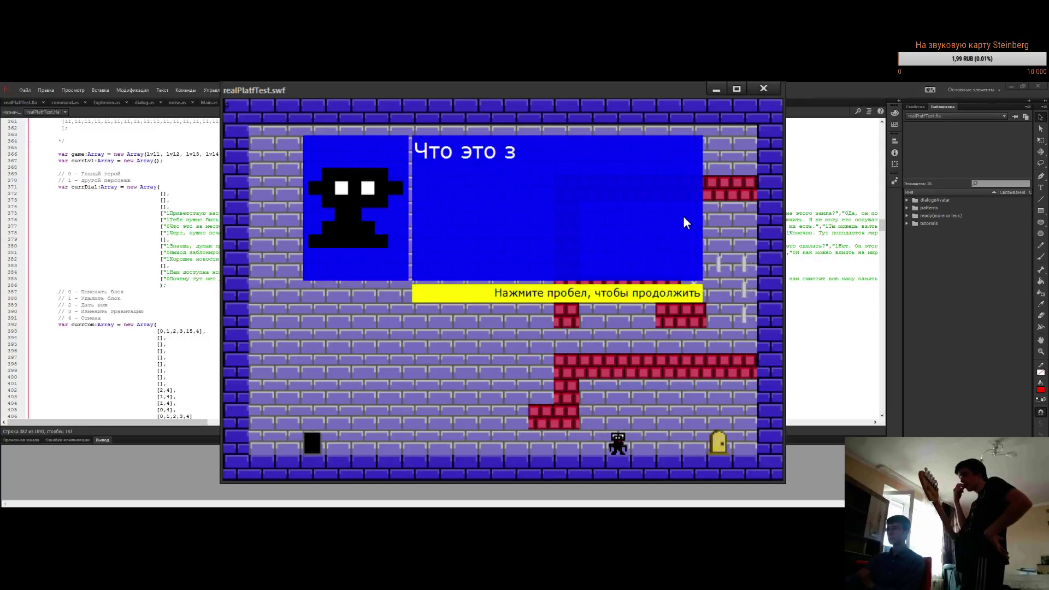
{"action": "key", "text": "space"}
{"action": "key", "text": "space"}
{"action": "key", "text": "space"}
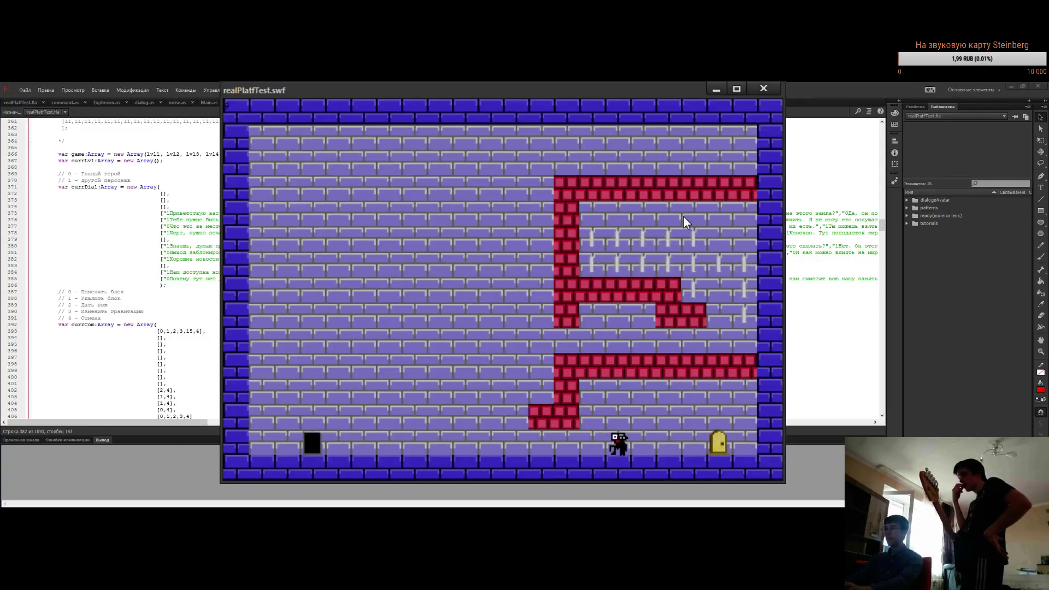
{"action": "key", "text": "Right"}
{"action": "key", "text": "Right"}
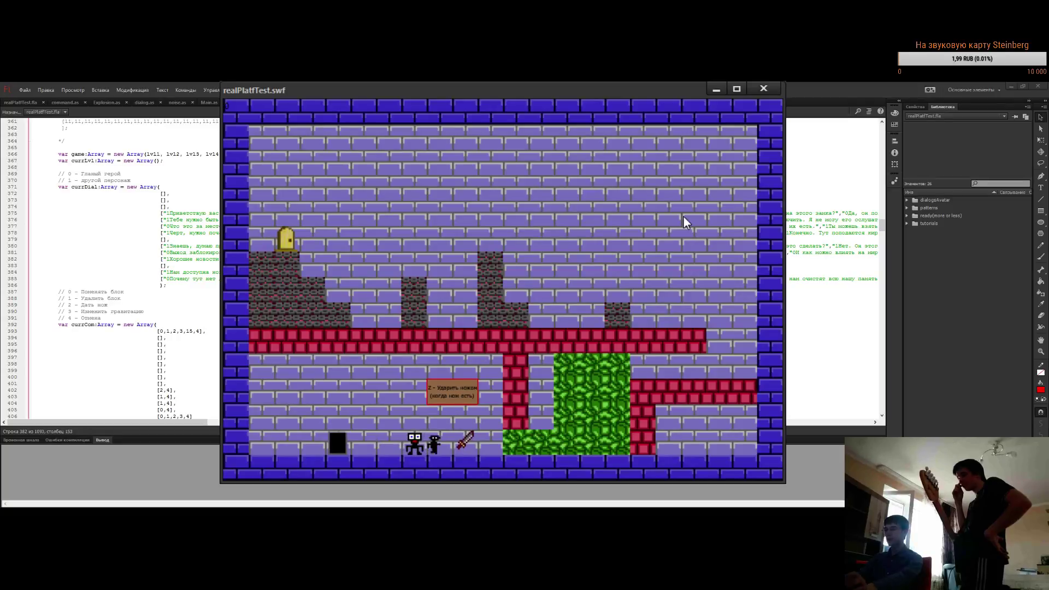
Pick up the knife and cut through the low bushes beneath the red wall
{"action": "key", "text": "z"}
{"action": "key", "text": "z"}
{"action": "key", "text": "Right"}
{"action": "key", "text": "Up"}
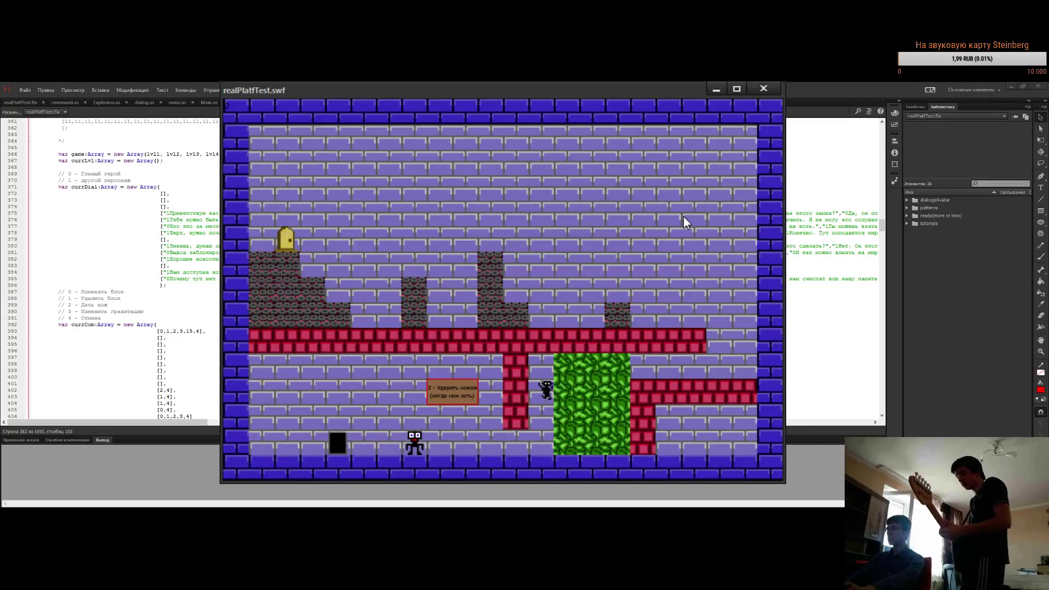
Cut away the upper half of the large bush with the knife and advance to the red ledge beside it
{"action": "key", "text": "z"}
{"action": "key", "text": "Up"}
{"action": "key", "text": "z"}
{"action": "key", "text": "Right"}
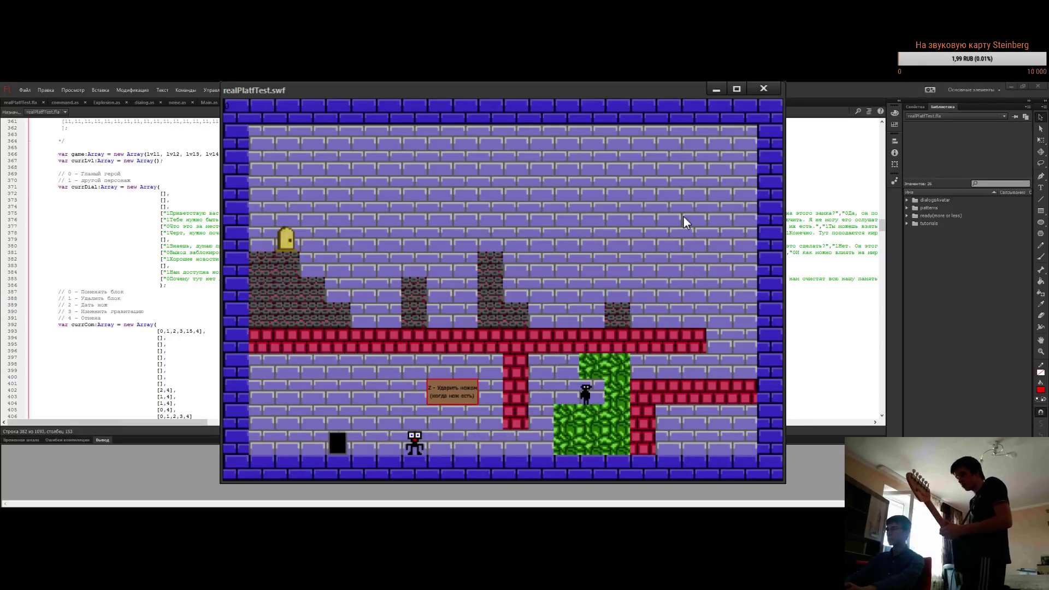
{"action": "key", "text": "z"}
{"action": "key", "text": "Right"}
{"action": "key", "text": "z"}
{"action": "key", "text": "Up"}
{"action": "key", "text": "z"}
{"action": "key", "text": "Right"}
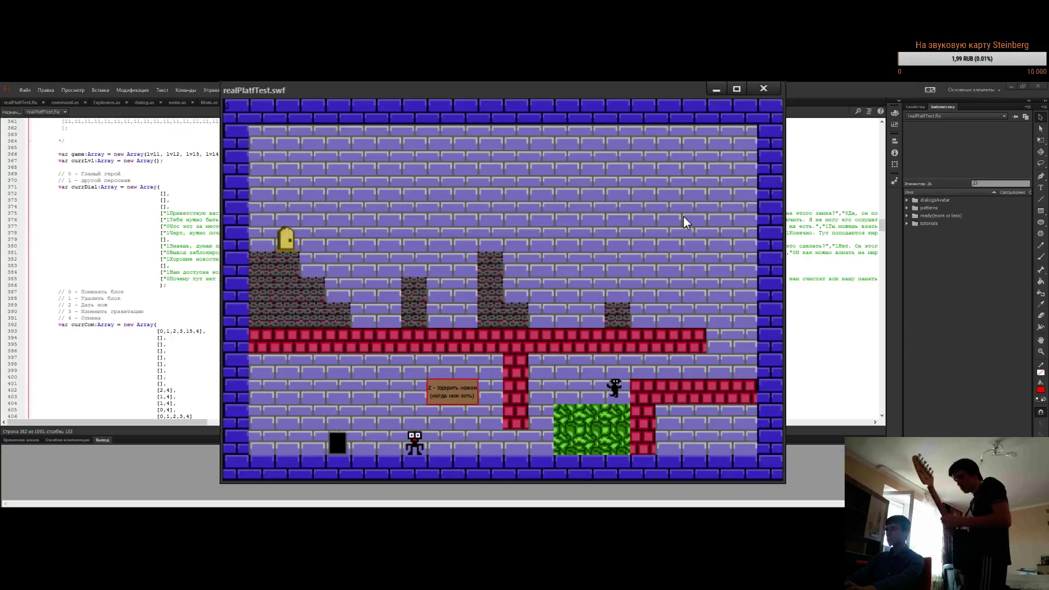
Climb onto the upper floor, cross the tall overgrown column and strike its blocks clean with the knife
{"action": "key", "text": "Up"}
{"action": "key", "text": "Up"}
{"action": "key", "text": "Left"}
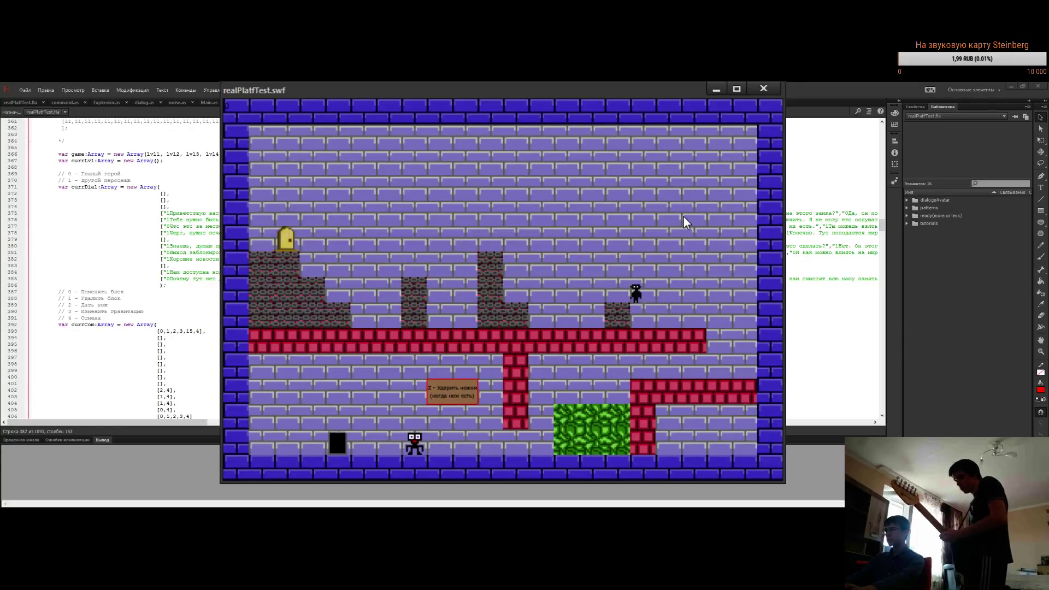
{"action": "key", "text": "Up"}
{"action": "key", "text": "z"}
{"action": "key", "text": "Up"}
{"action": "key", "text": "Left"}
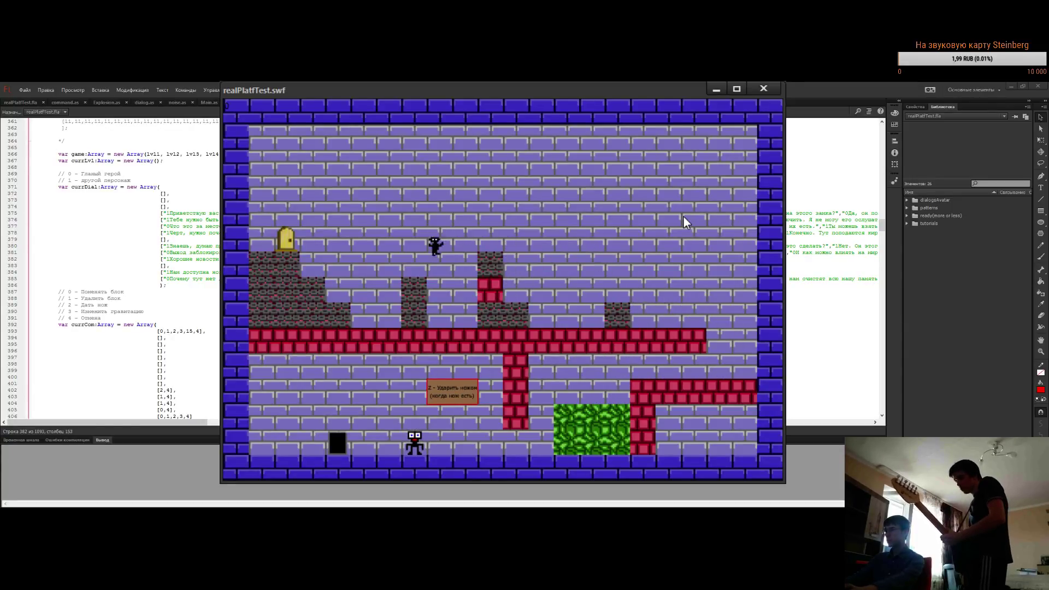
{"action": "key", "text": "Right"}
{"action": "key", "text": "z"}
{"action": "key", "text": "z"}
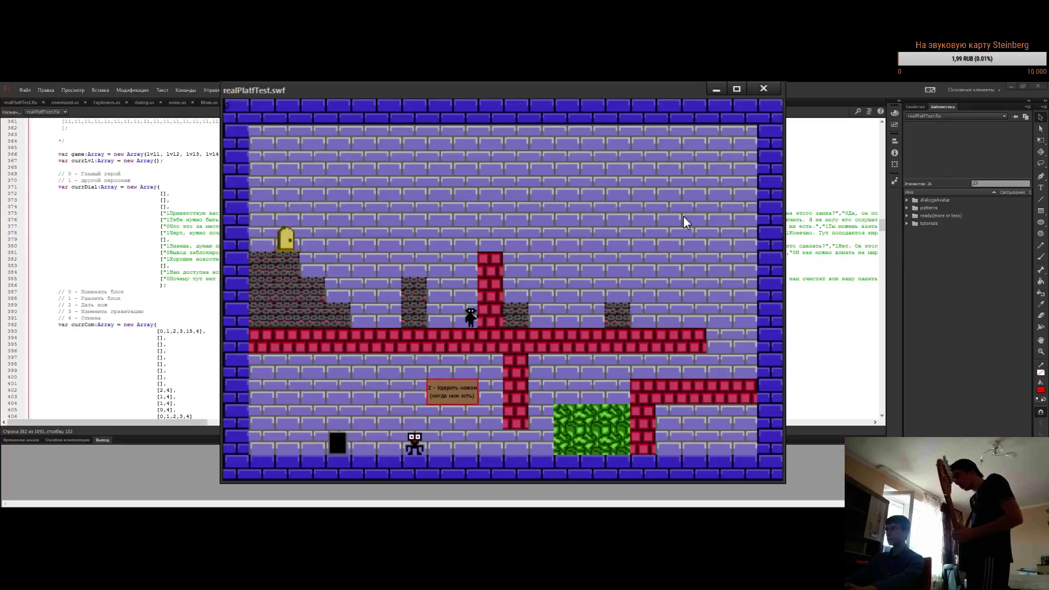
Strike the short column and the overgrown stairs with the knife, and climb up through the yellow door
{"action": "key", "text": "Left"}
{"action": "key", "text": "z"}
{"action": "key", "text": "Up"}
{"action": "key", "text": "Left"}
{"action": "key", "text": "z"}
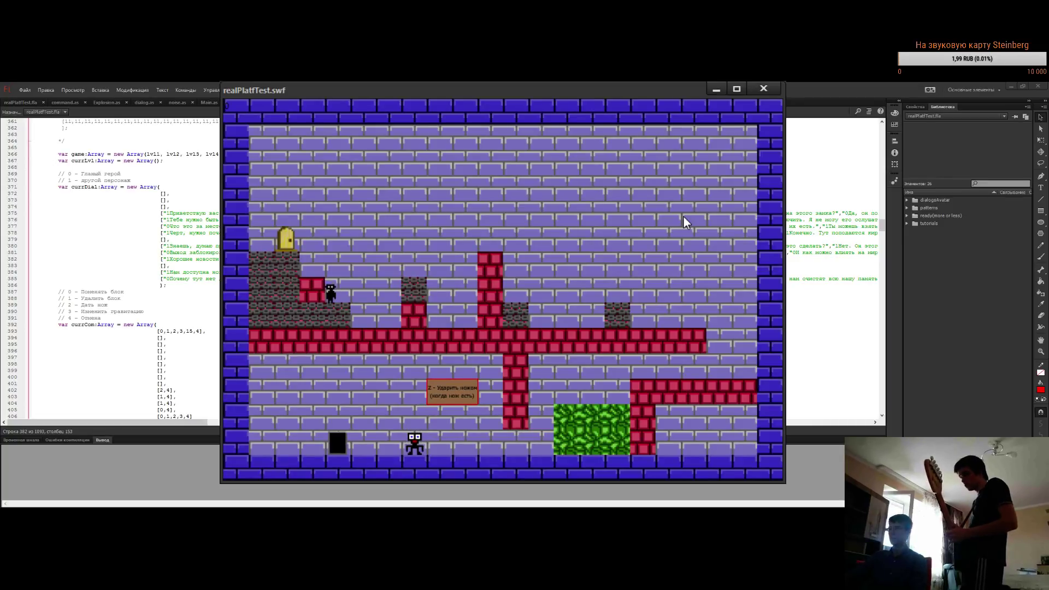
{"action": "key", "text": "Up"}
{"action": "key", "text": "Left"}
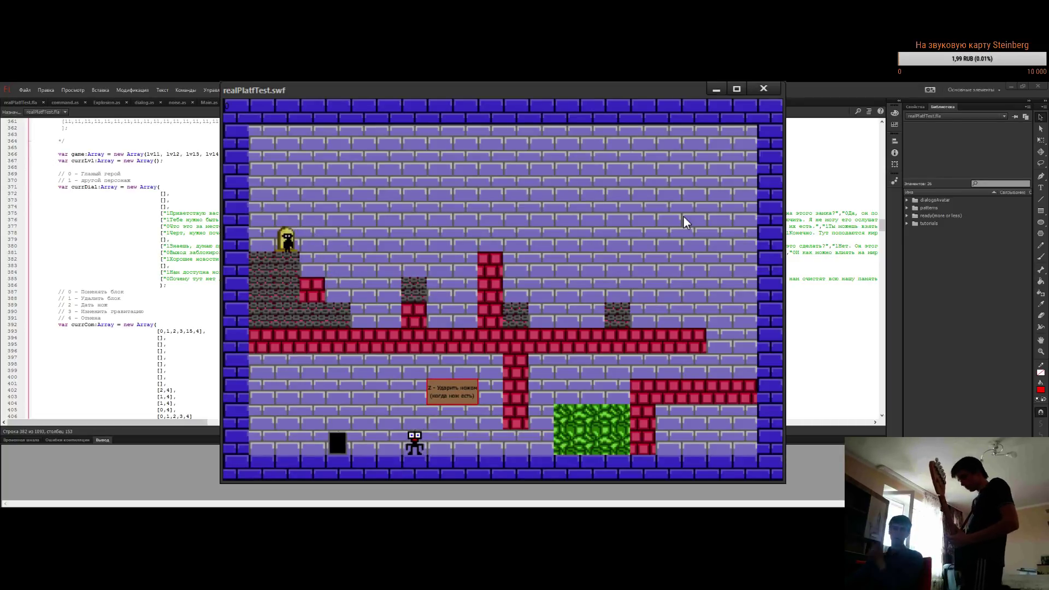
{"action": "key", "text": "Up"}
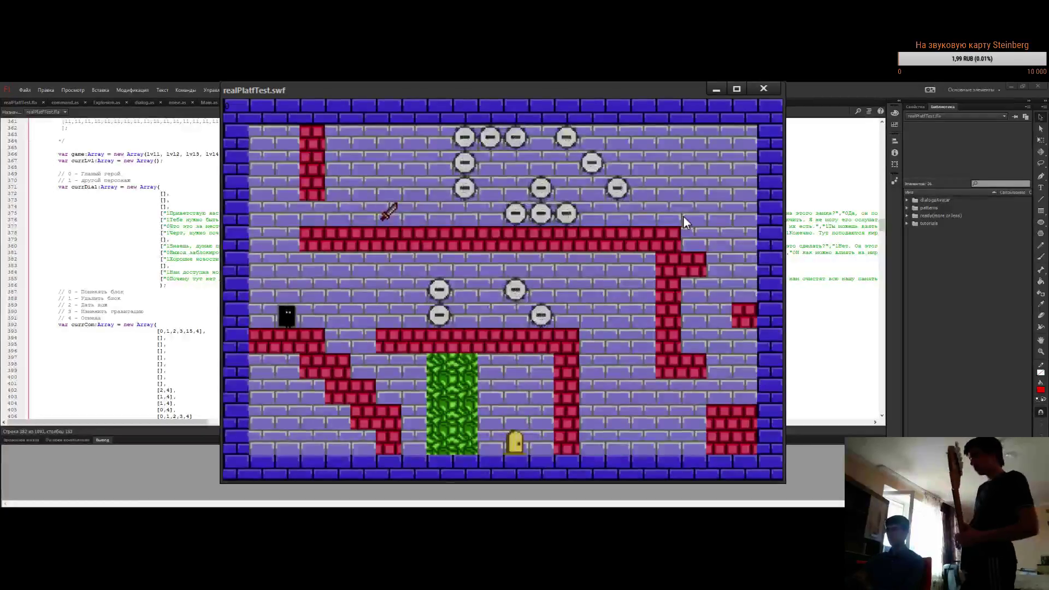
Try to jump over the circular saws in the middle corridor and drop off its far end
{"action": "key", "text": "Right"}
{"action": "key", "text": "Up"}
{"action": "key", "text": "Left"}
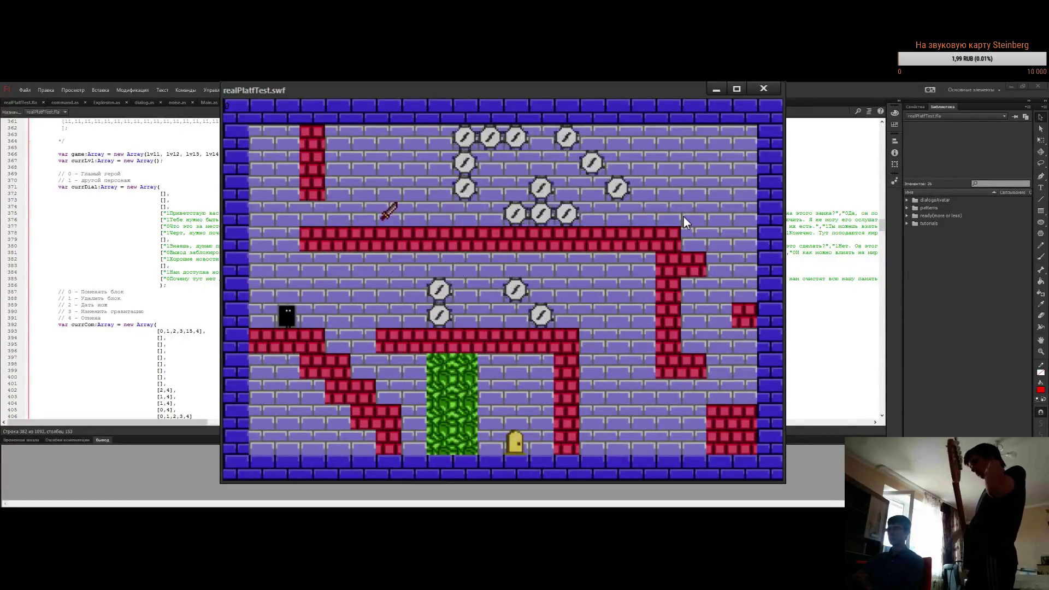
{"action": "key", "text": "Right"}
{"action": "key", "text": "Up"}
{"action": "key", "text": "Right"}
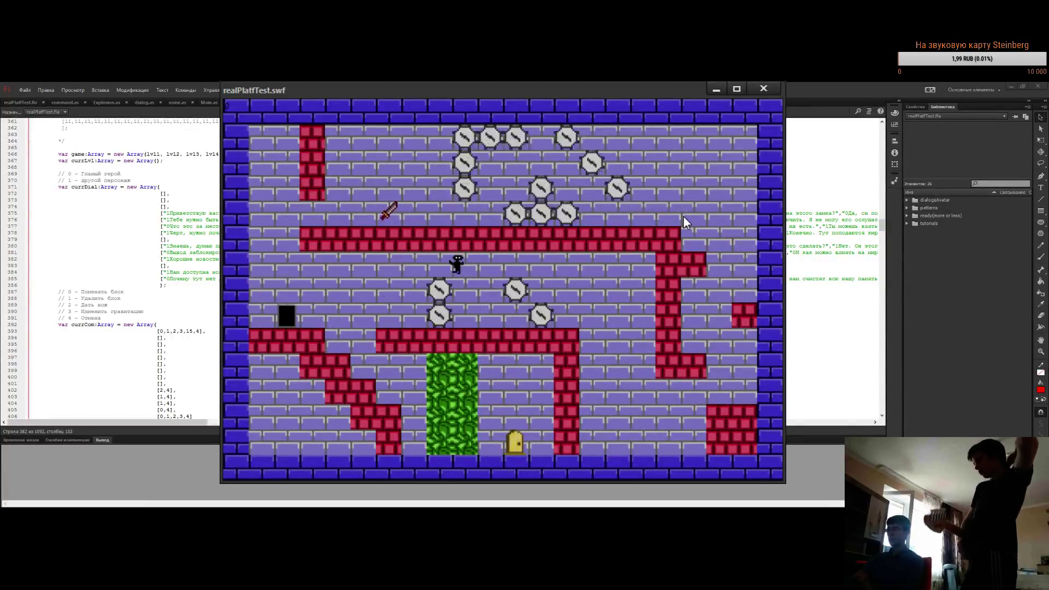
{"action": "key", "text": "Up"}
{"action": "key", "text": "Right"}
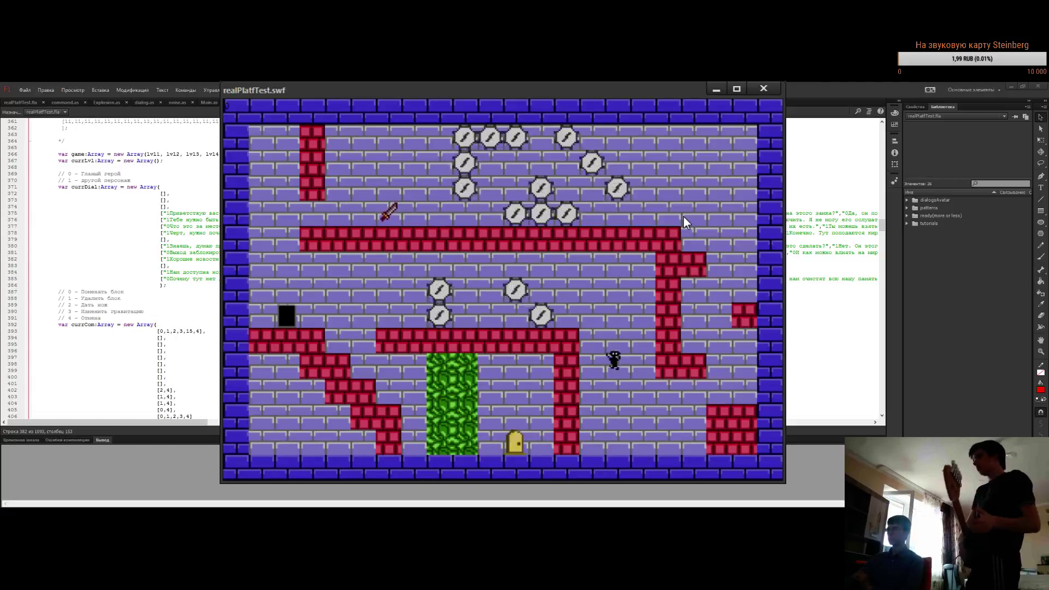
Try to climb the ledges by the far wall and get through the upper group of saws
{"action": "key", "text": "Up"}
{"action": "key", "text": "Up"}
{"action": "key", "text": "Left"}
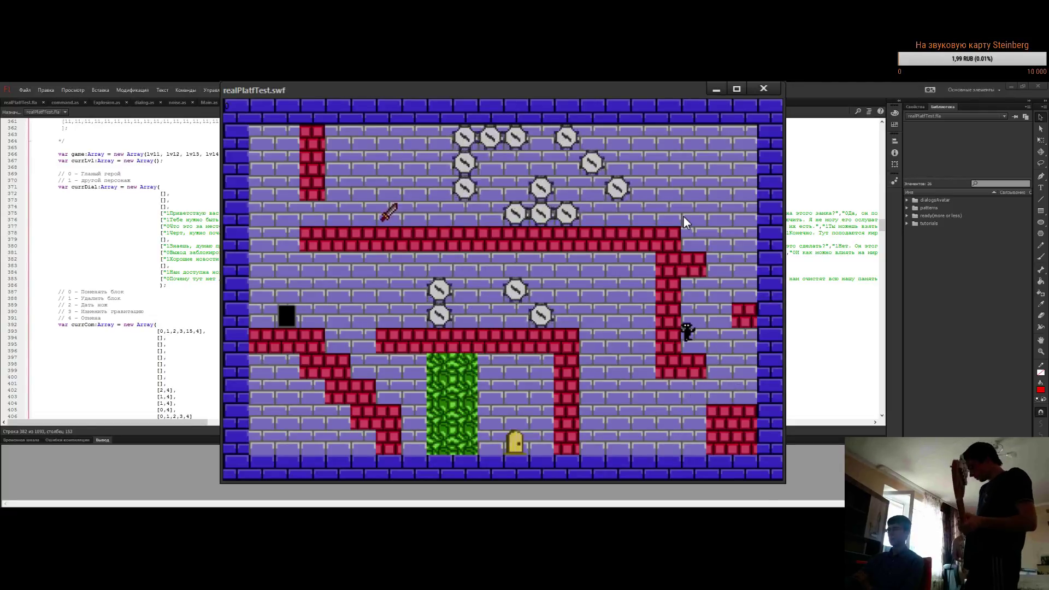
{"action": "key", "text": "Right"}
{"action": "key", "text": "Left"}
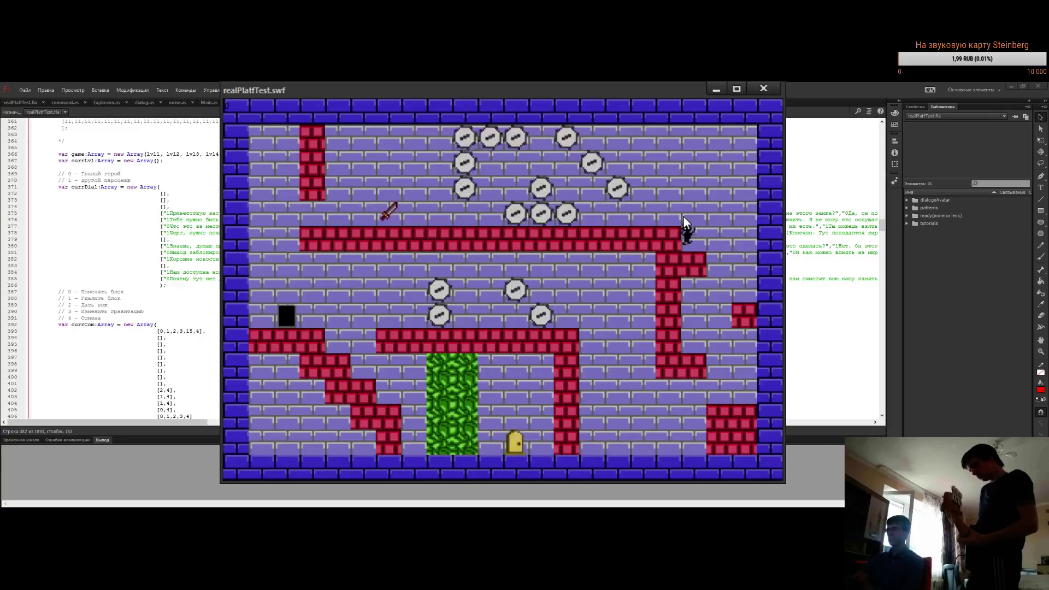
{"action": "key", "text": "Up"}
{"action": "key", "text": "Up"}
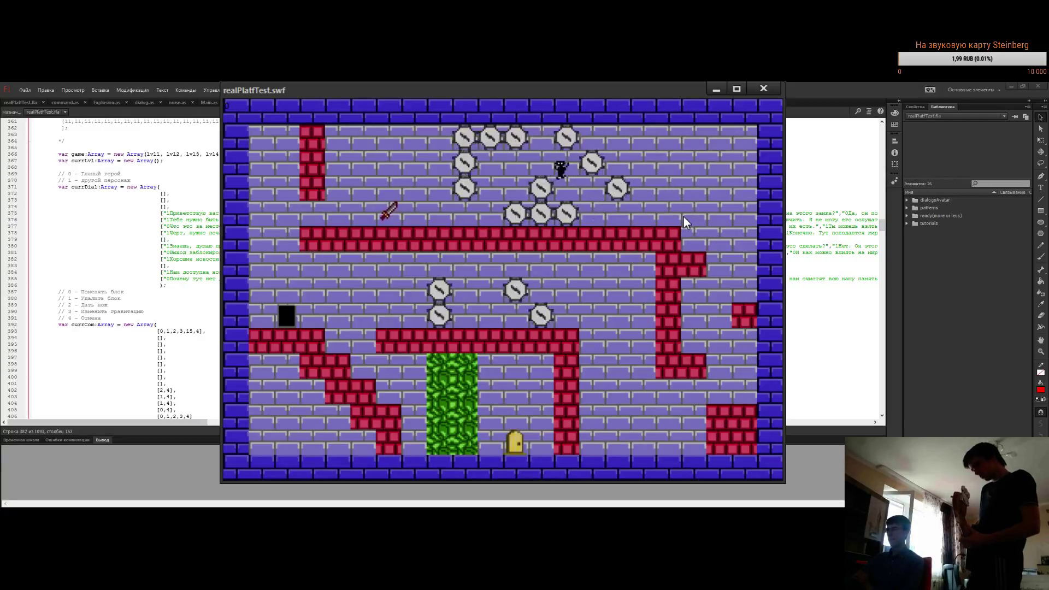
Cross the middle corridor's saws again and reach the red block by the far wall
{"action": "key", "text": "Right"}
{"action": "key", "text": "Up"}
{"action": "key", "text": "Up"}
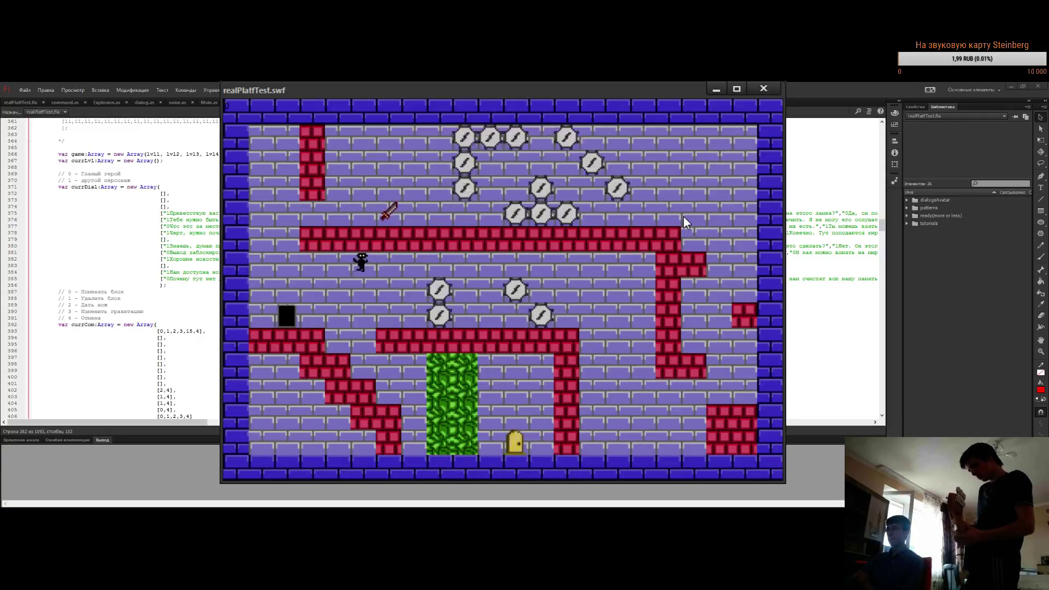
{"action": "key", "text": "Up"}
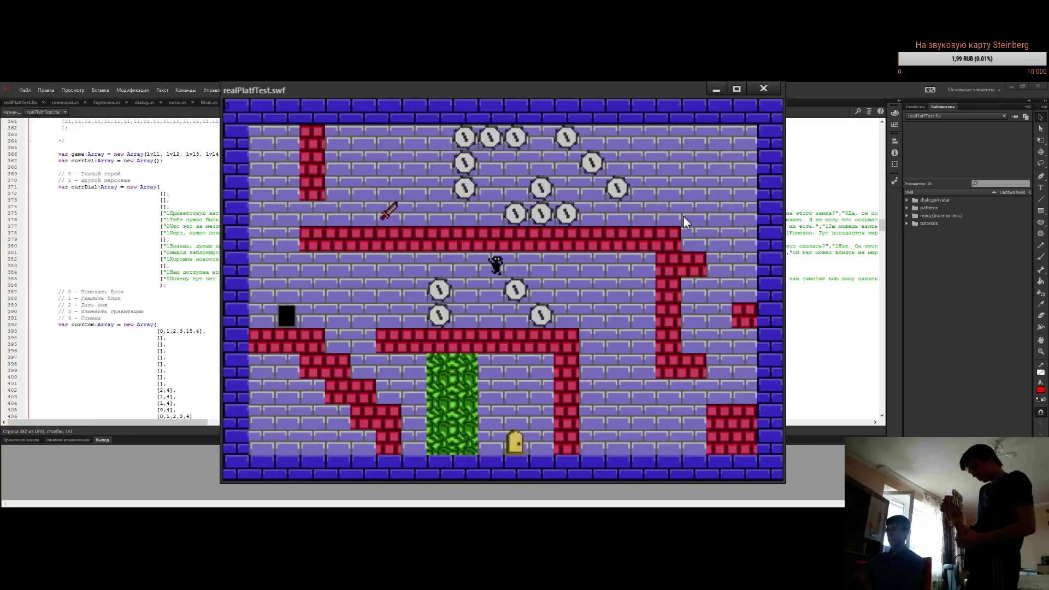
{"action": "key", "text": "Up"}
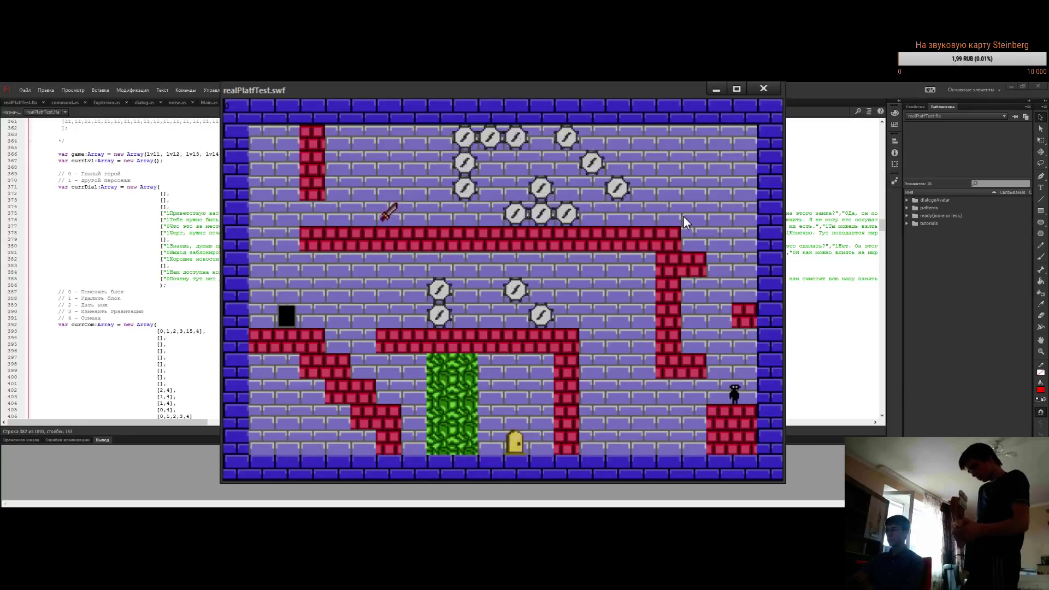
Climb to the upper corridor and jump through its saws toward the knife
{"action": "key", "text": "Left"}
{"action": "key", "text": "Up"}
{"action": "key", "text": "Right"}
{"action": "key", "text": "Up"}
{"action": "key", "text": "Left"}
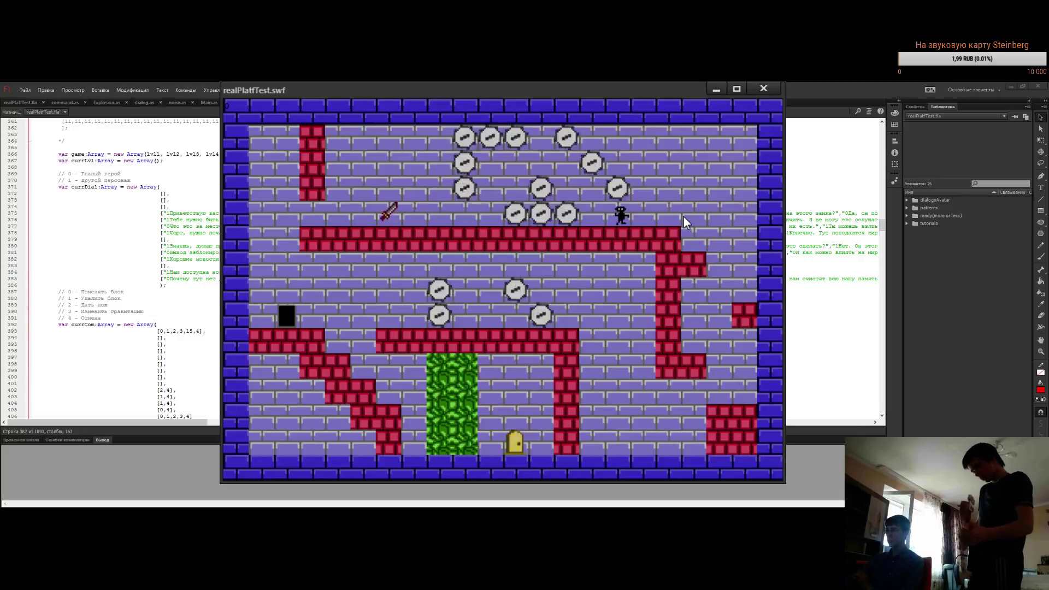
{"action": "key", "text": "Up"}
{"action": "key", "text": "Left"}
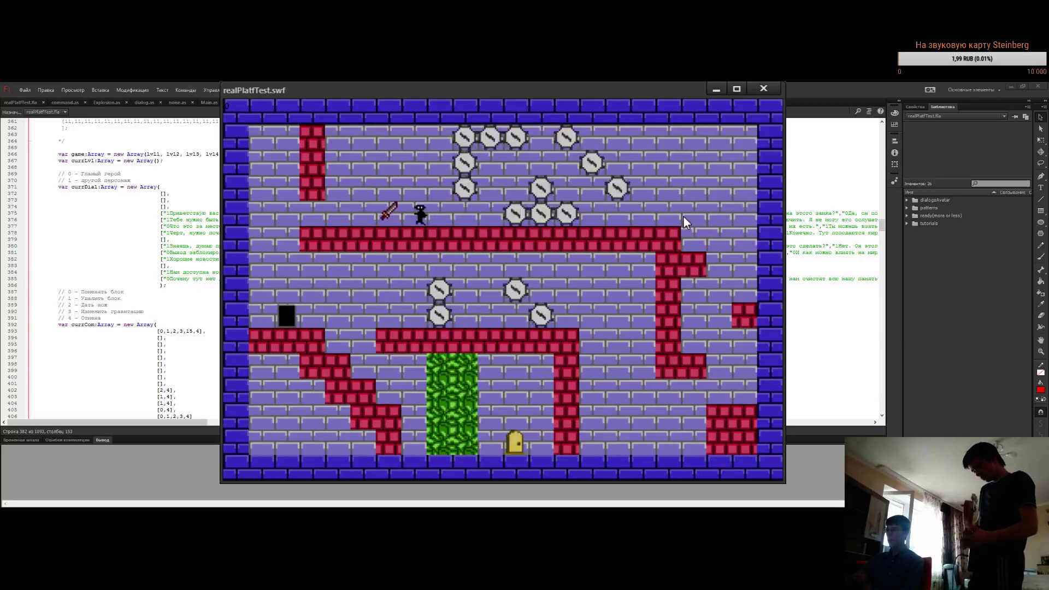
Collect the knife, descend to the tall bush and get past it through the yellow door
{"action": "key", "text": "Right"}
{"action": "key", "text": "Right"}
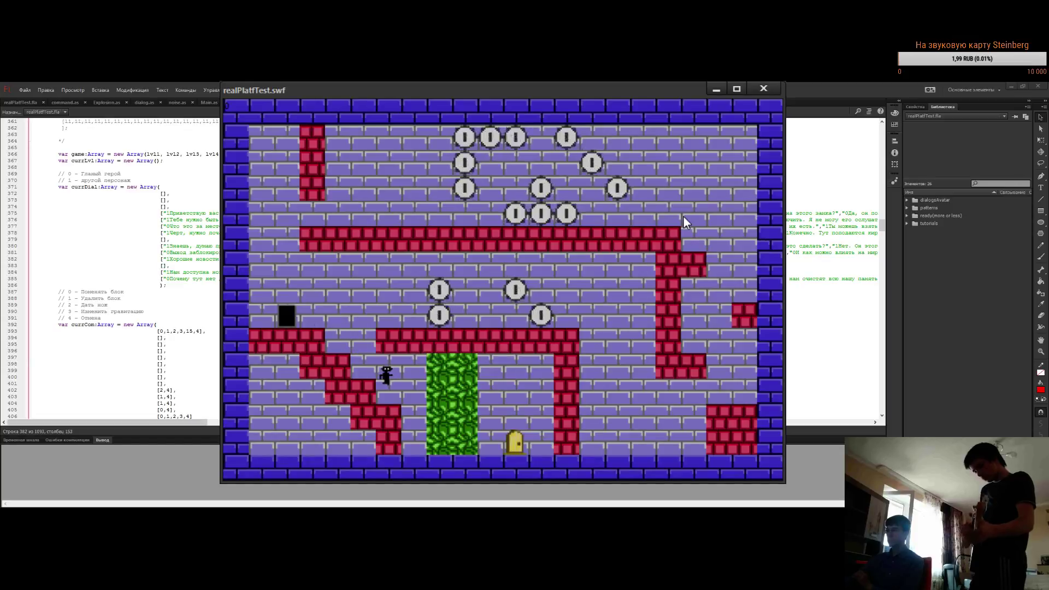
{"action": "key", "text": "Right"}
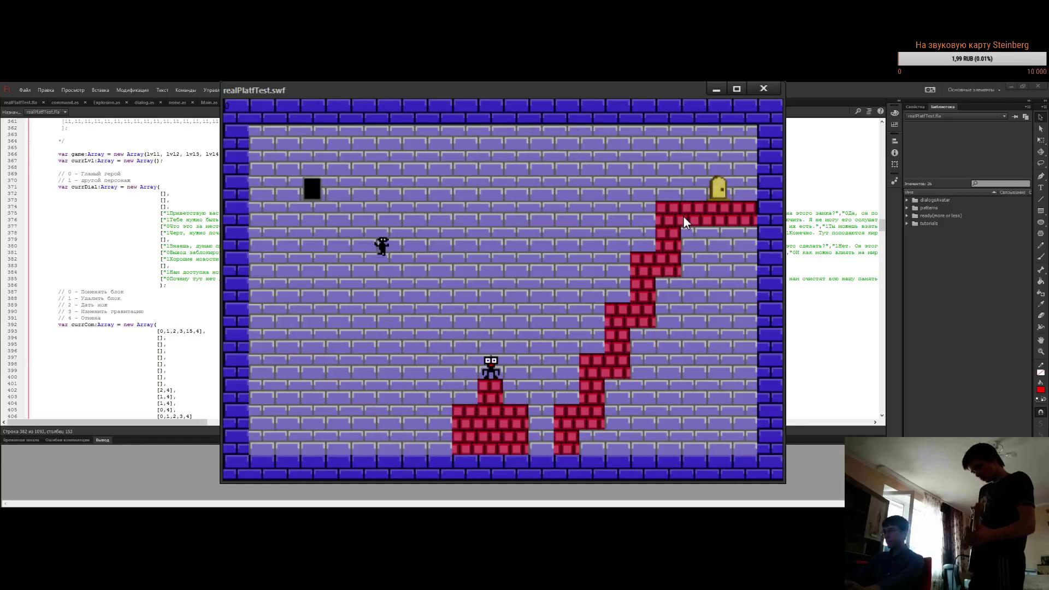
Jump past the guardian's pedestal and land on the lower ledge of the red brick staircase
{"action": "key", "text": "Up"}
{"action": "key", "text": "Up"}
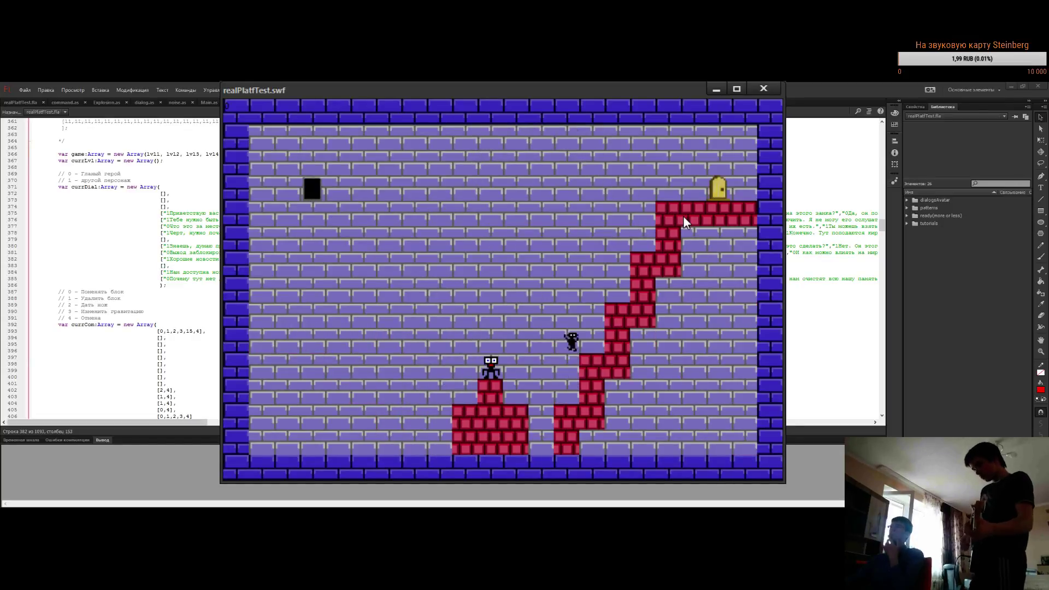
{"action": "key", "text": "Right"}
{"action": "key", "text": "Up"}
{"action": "key", "text": "Right"}
{"action": "key", "text": "Right"}
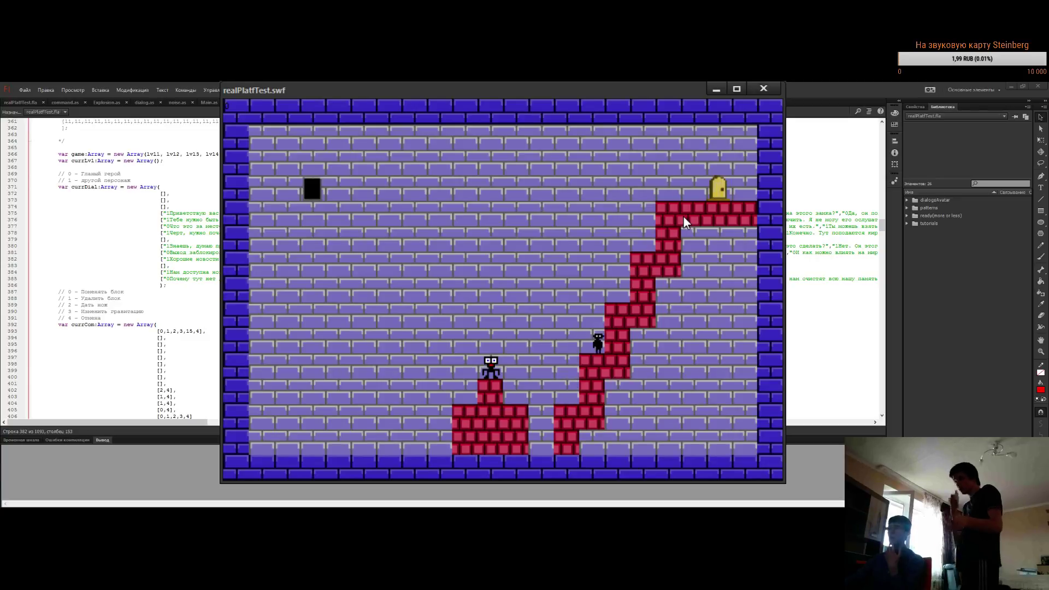
Climb the remaining red brick ledges to the platform and go through the yellow door
{"action": "key", "text": "Up"}
{"action": "key", "text": "Right"}
{"action": "key", "text": "Up"}
{"action": "key", "text": "Right"}
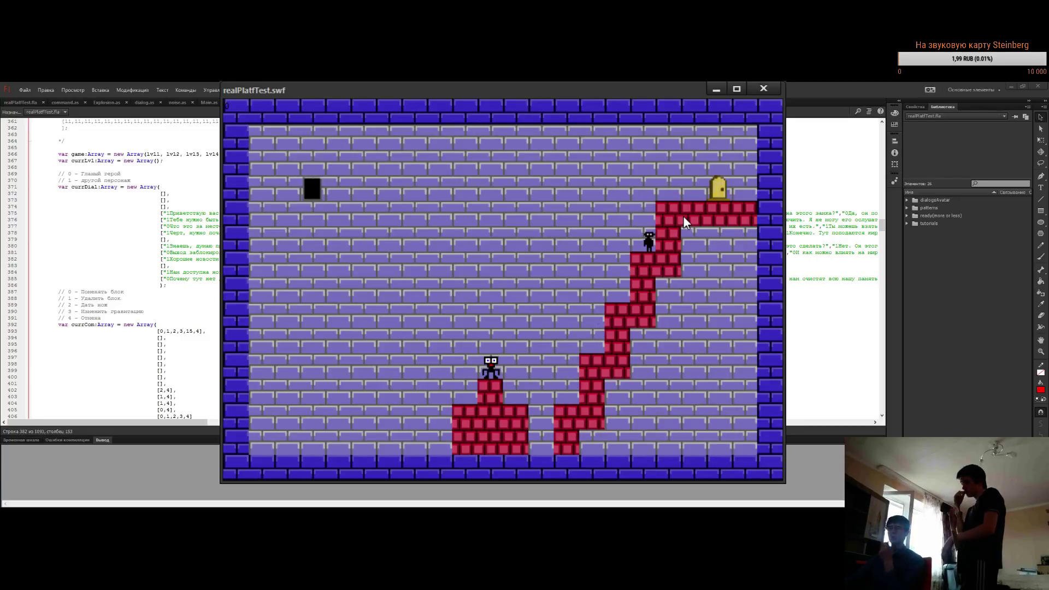
{"action": "key", "text": "Up"}
{"action": "key", "text": "Right"}
{"action": "key", "text": "Right"}
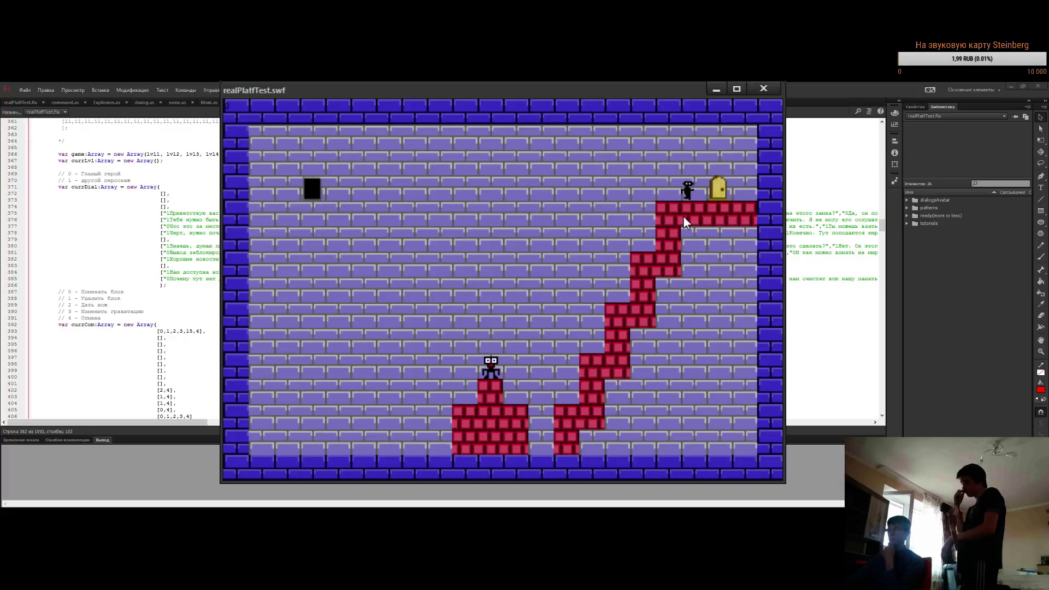
{"action": "key", "text": "Up"}
Enter the green rift beside the bushes and run the give_Knife command
{"action": "key", "text": "Right"}
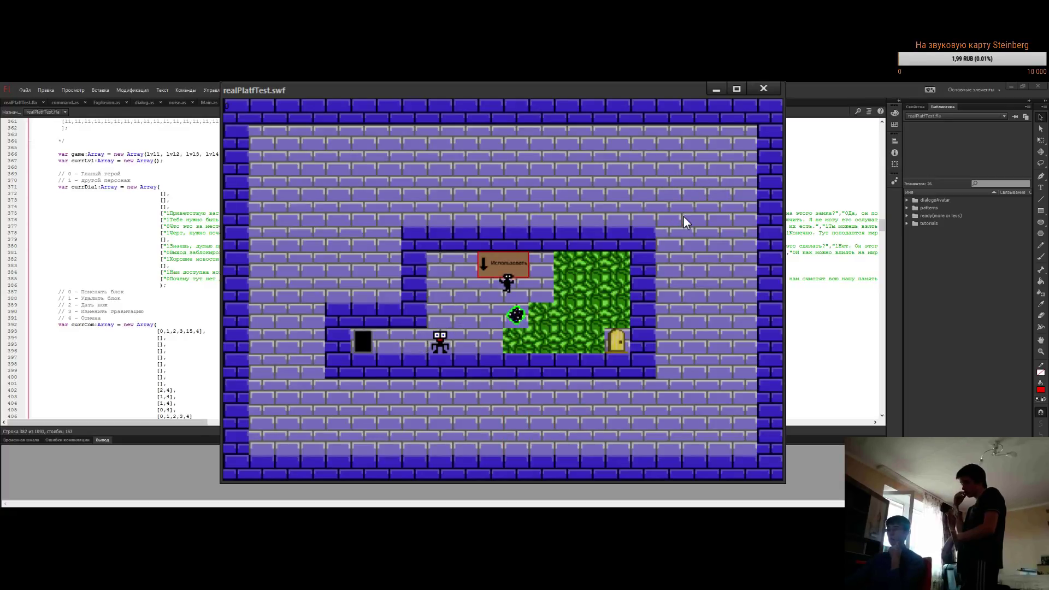
{"action": "key", "text": "Down"}
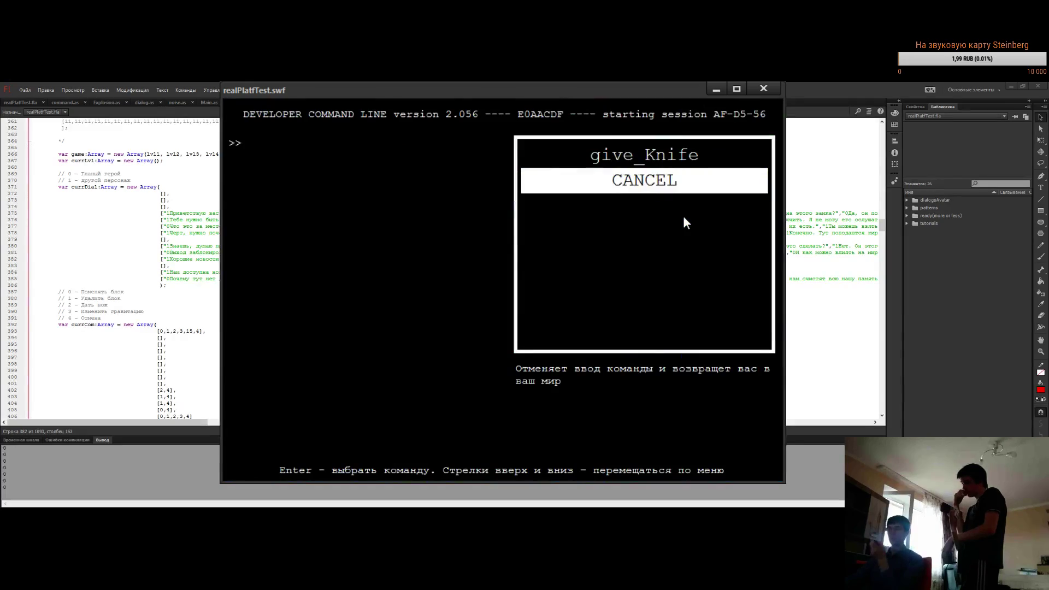
{"action": "key", "text": "Up"}
{"action": "key", "text": "Return"}
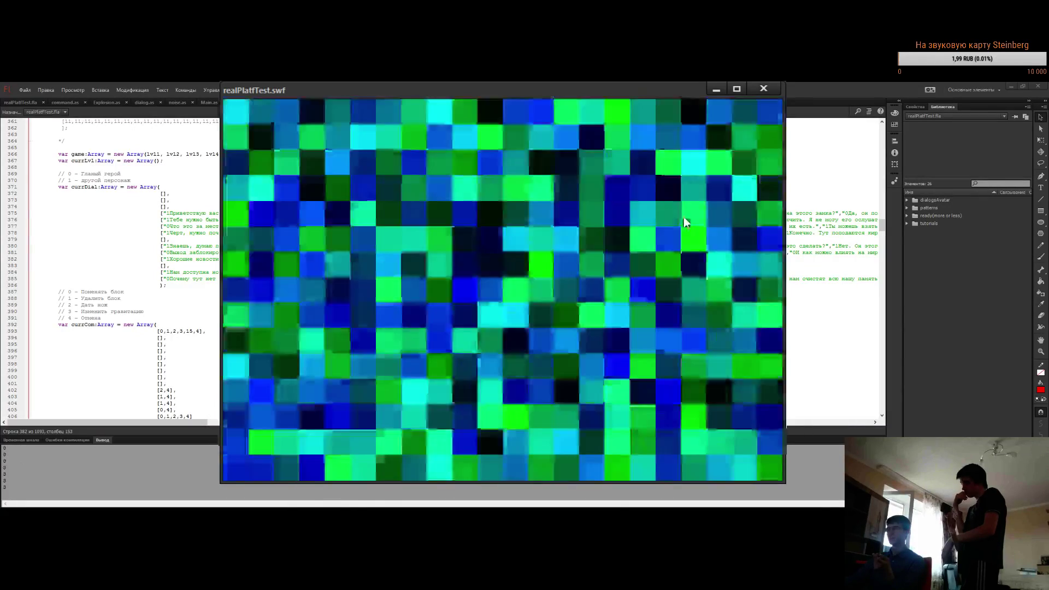
{"action": "key", "text": "Up"}
{"action": "key", "text": "Return"}
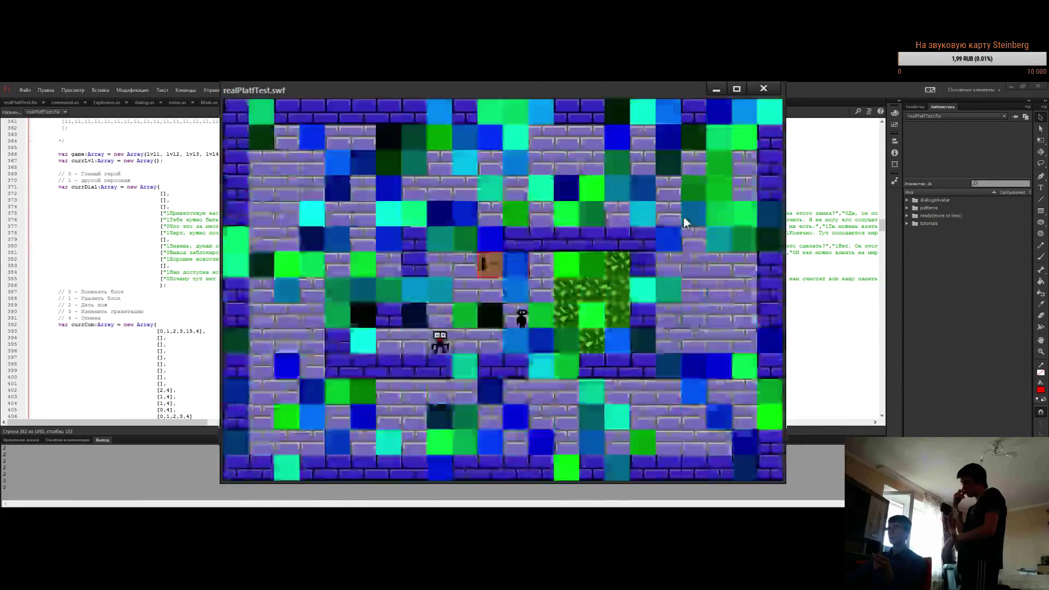
Cut through the bushes with the knife and go through the yellow door
{"action": "key", "text": "Right"}
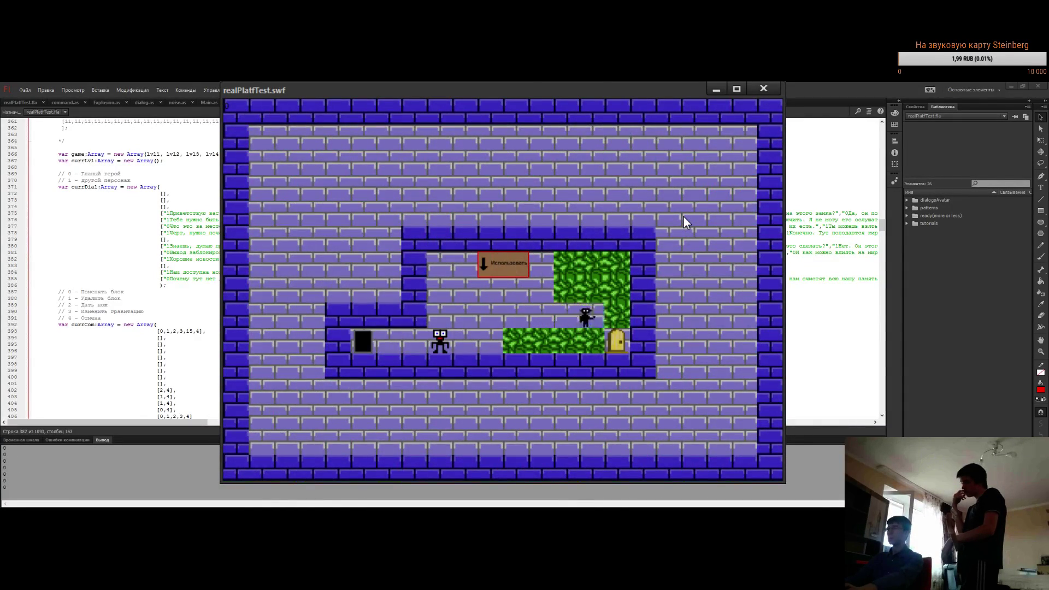
{"action": "key", "text": "Down"}
{"action": "key", "text": "Right"}
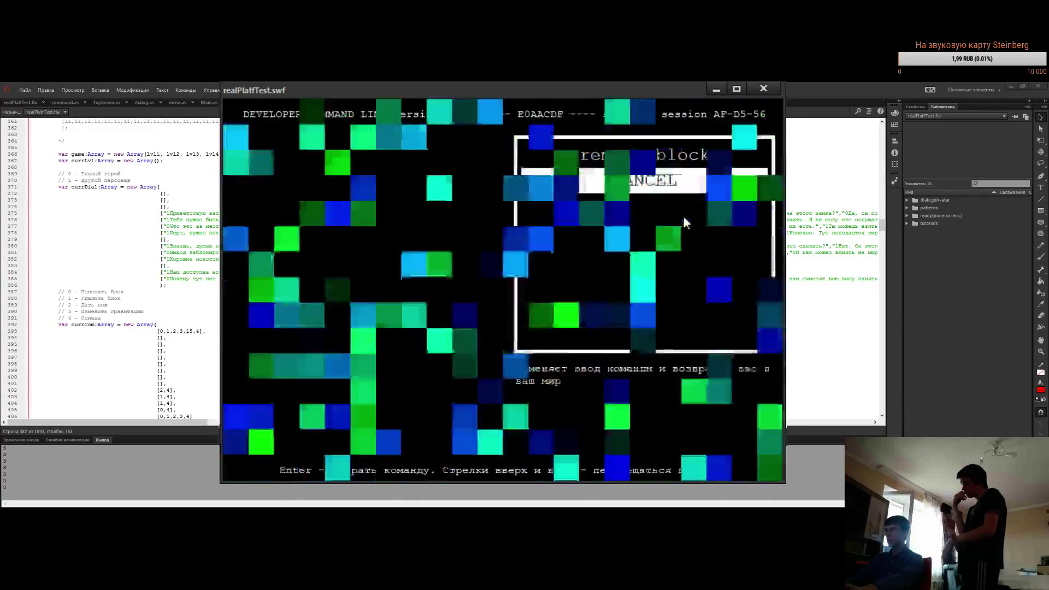
Run the remove_block command on the Destructiable blocks
{"action": "key", "text": "Return"}
{"action": "key", "text": "Return"}
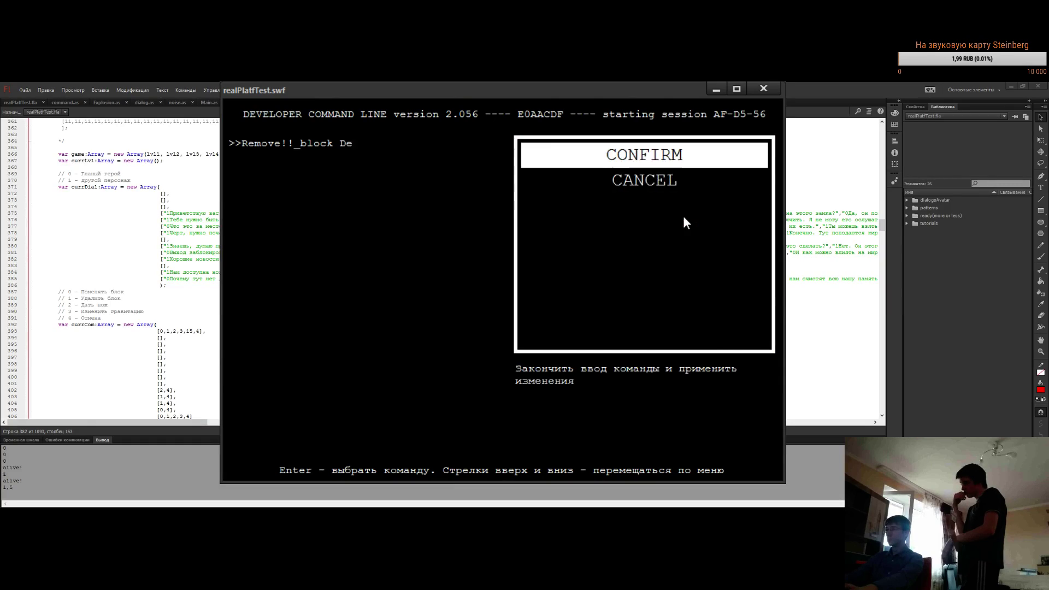
{"action": "key", "text": "Return"}
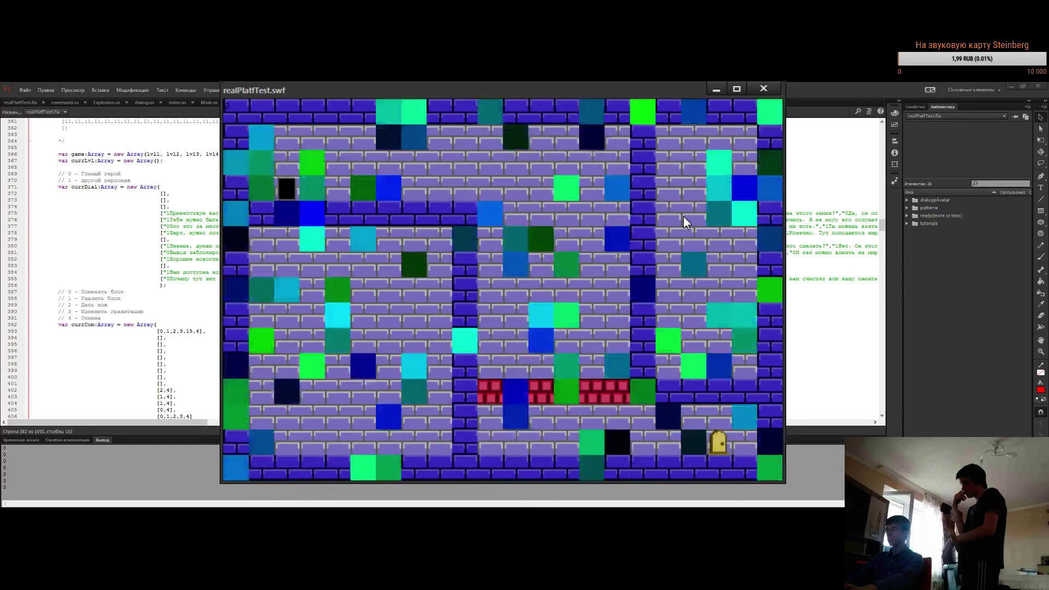
Remove the BrickWall_AF blocks with a second remove_block command and go through the yellow door
{"action": "key", "text": "Return"}
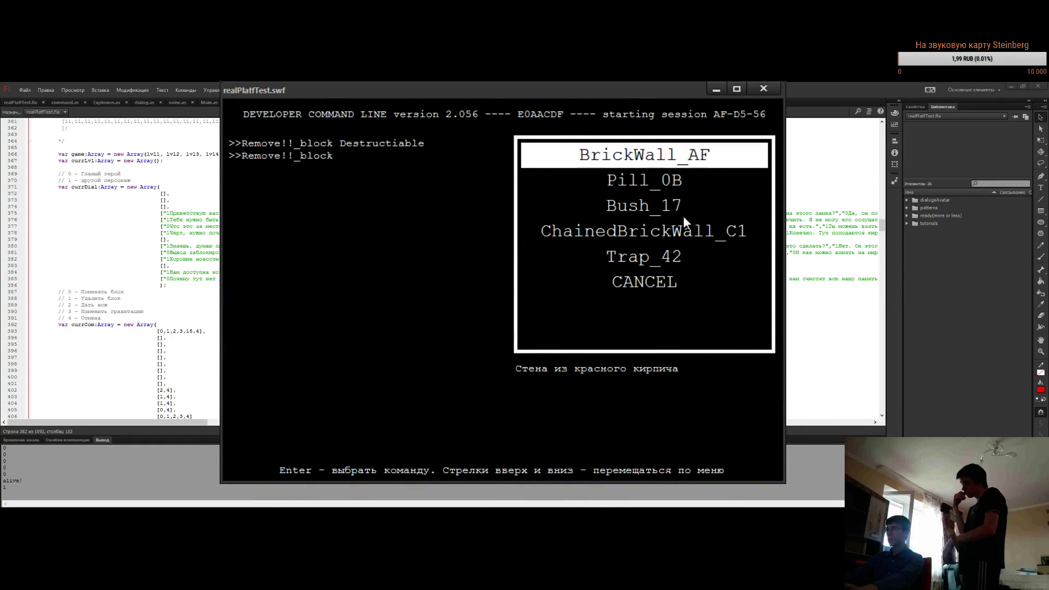
{"action": "key", "text": "Down"}
{"action": "key", "text": "Down"}
{"action": "key", "text": "Up"}
{"action": "key", "text": "Up"}
{"action": "key", "text": "Return"}
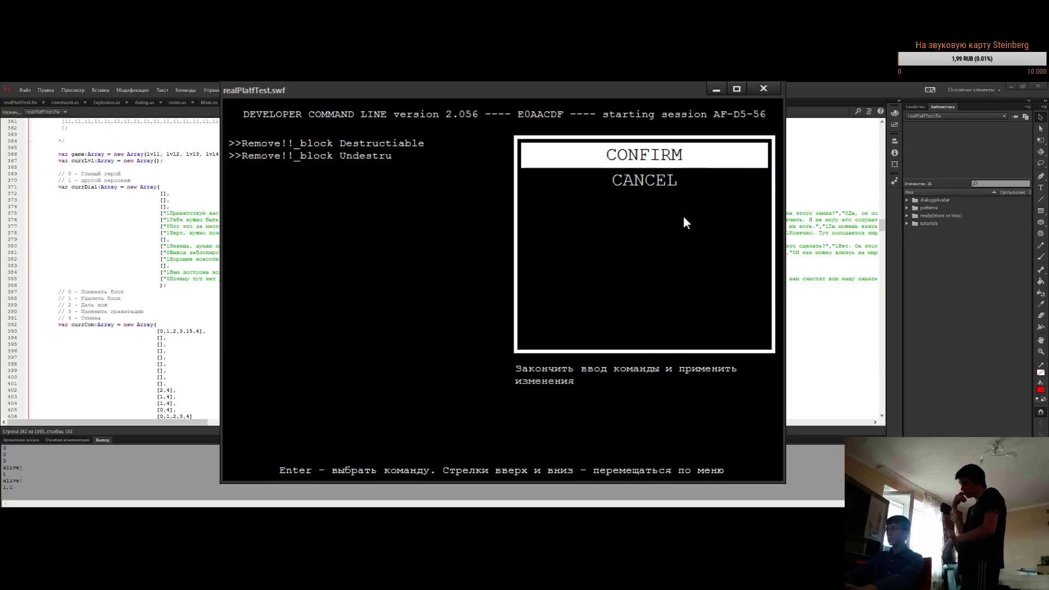
{"action": "key", "text": "Return"}
{"action": "key", "text": "Right"}
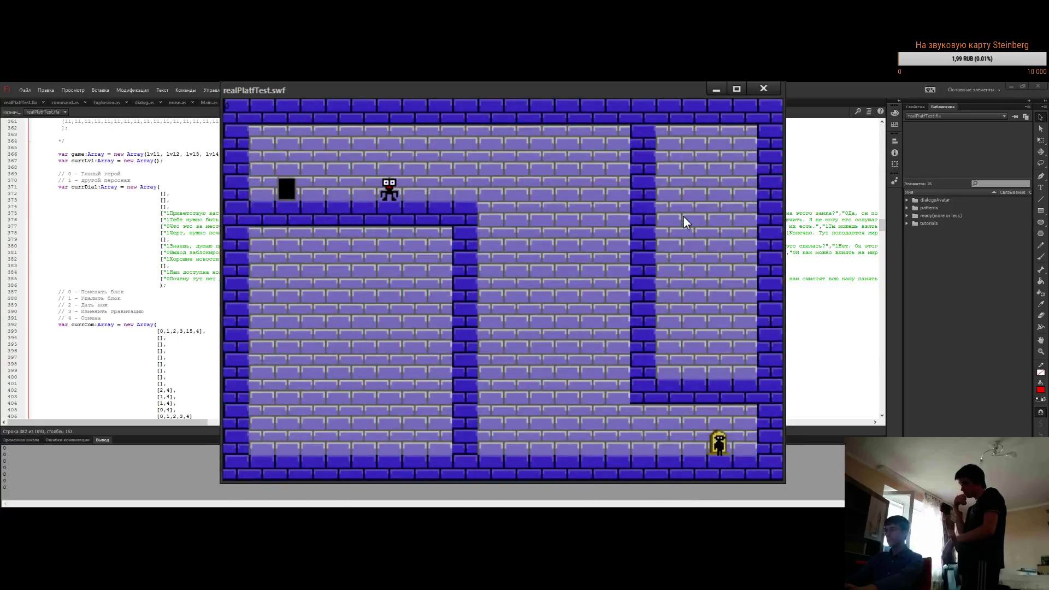
{"action": "key", "text": "Up"}
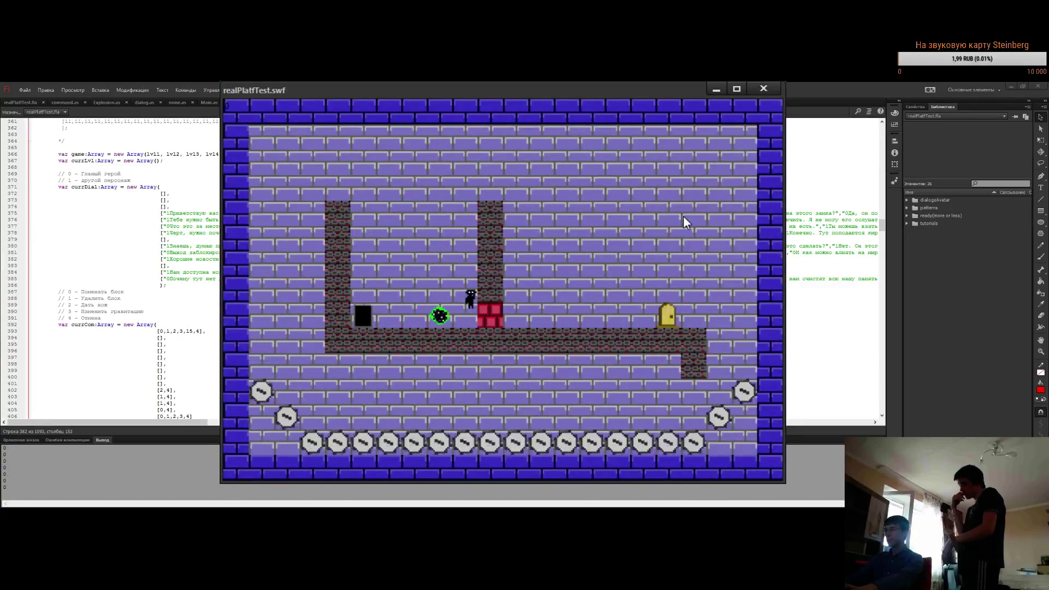
Move the character back toward the rift, and end the playtest by closing the game window
{"action": "key", "text": "Left"}
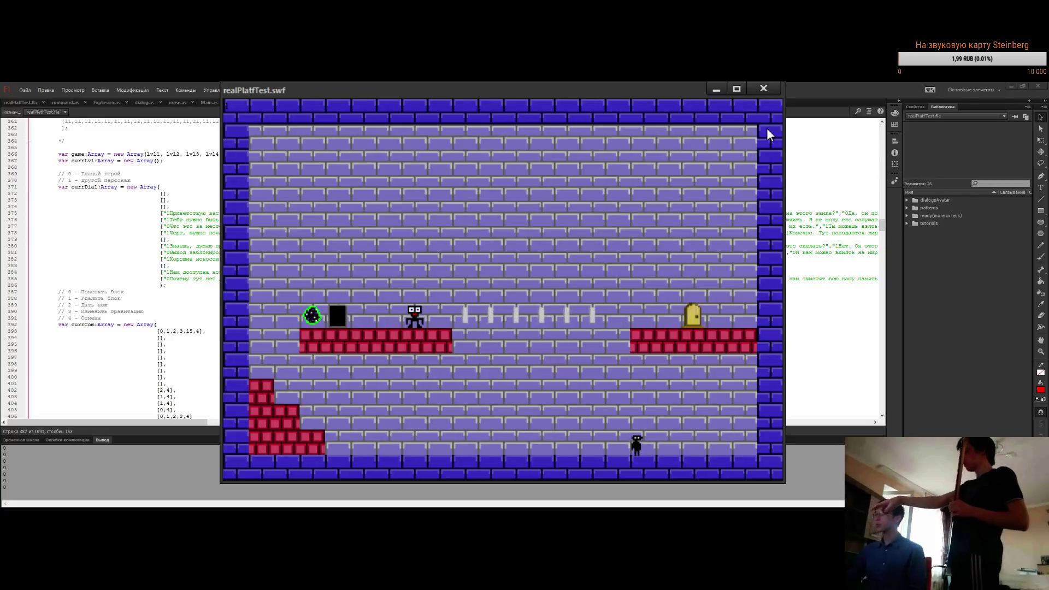
{"action": "left_click", "coordinate": [761, 88]}
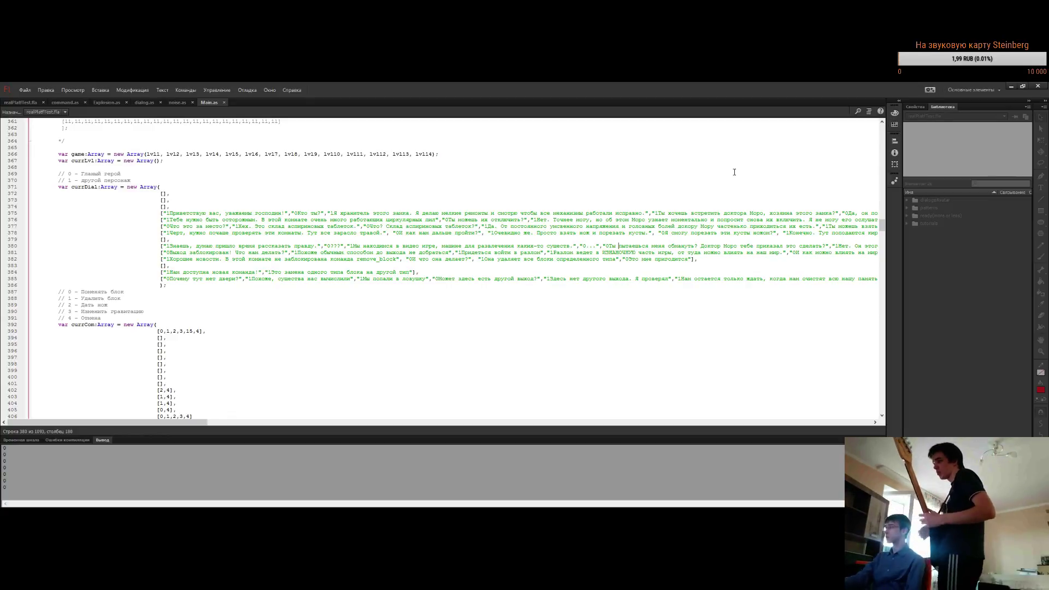
Insert test as the first element of the game array in Main.as, ahead of the existing levels
{"action": "scroll", "coordinate": [500, 274], "scroll_direction": "down", "scroll_amount": 20}
{"action": "left_click", "coordinate": [478, 312]}
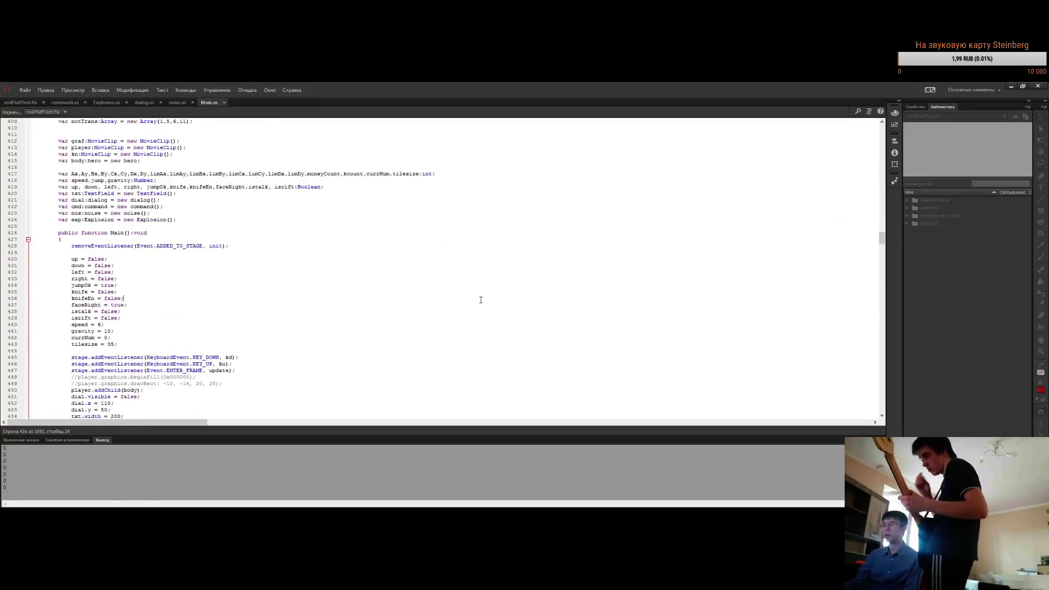
{"action": "scroll", "coordinate": [468, 336], "scroll_direction": "up", "scroll_amount": 20}
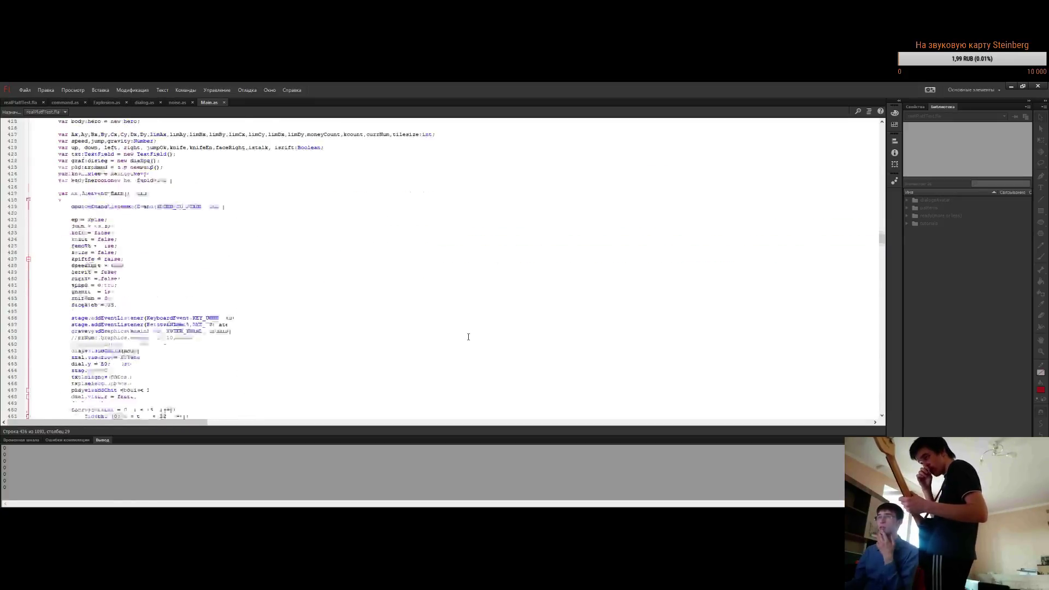
{"action": "scroll", "coordinate": [398, 295], "scroll_direction": "up", "scroll_amount": 8}
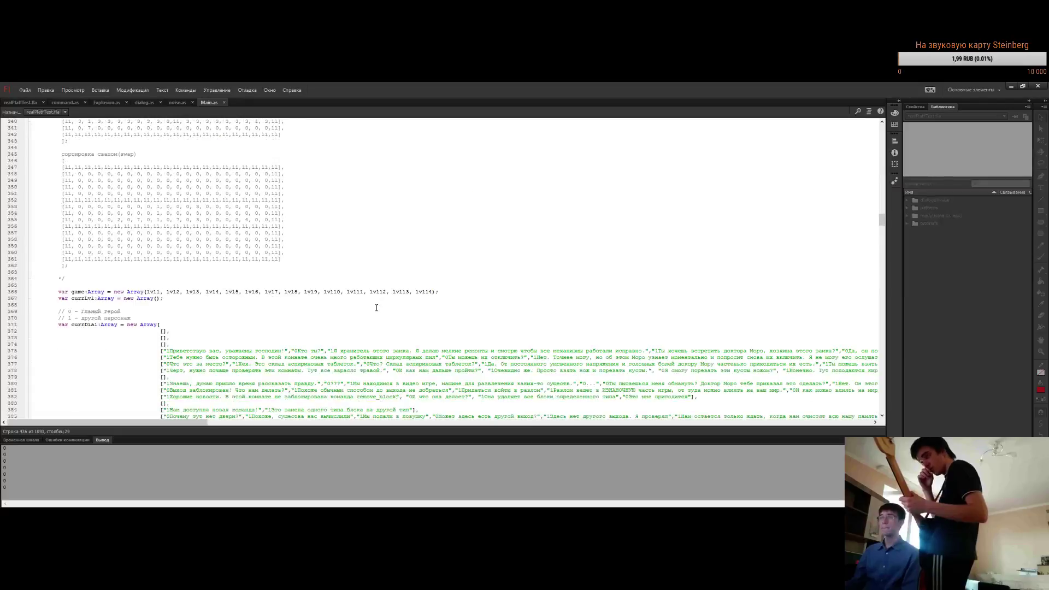
{"action": "left_click", "coordinate": [145, 292]}
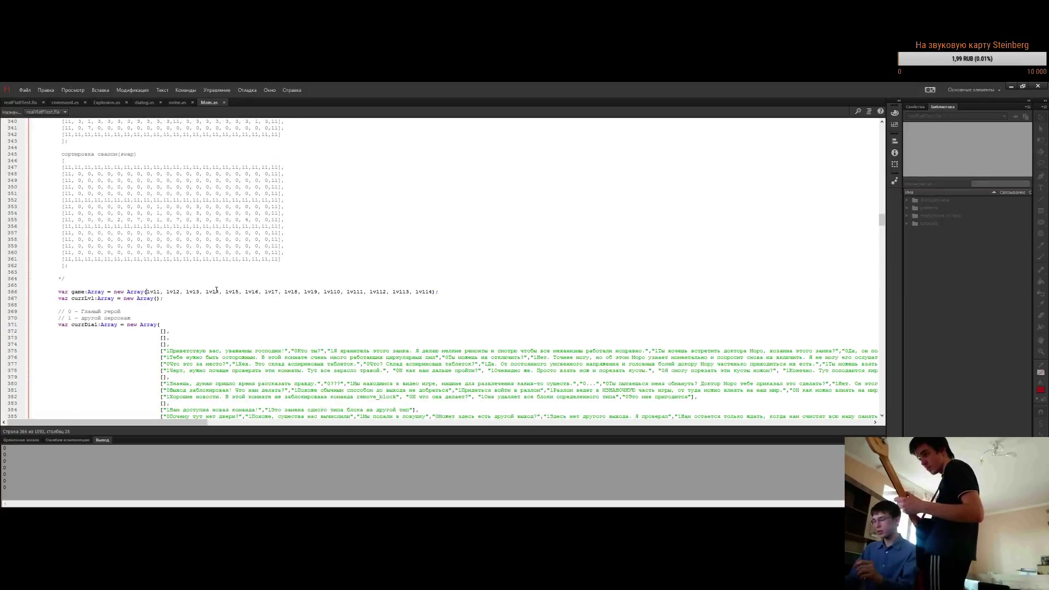
{"action": "type", "text": ",test"}
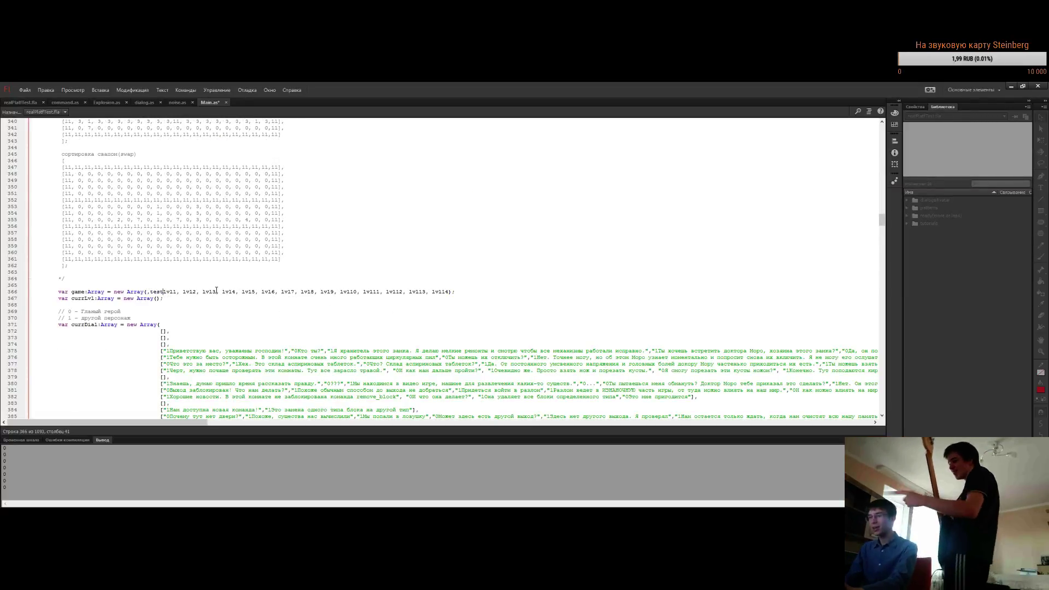
{"action": "key", "text": "BackSpace"}
{"action": "key", "text": "BackSpace"}
{"action": "key", "text": "BackSpace"}
{"action": "key", "text": "BackSpace"}
{"action": "key", "text": "BackSpace"}
{"action": "type", "text": "te"}
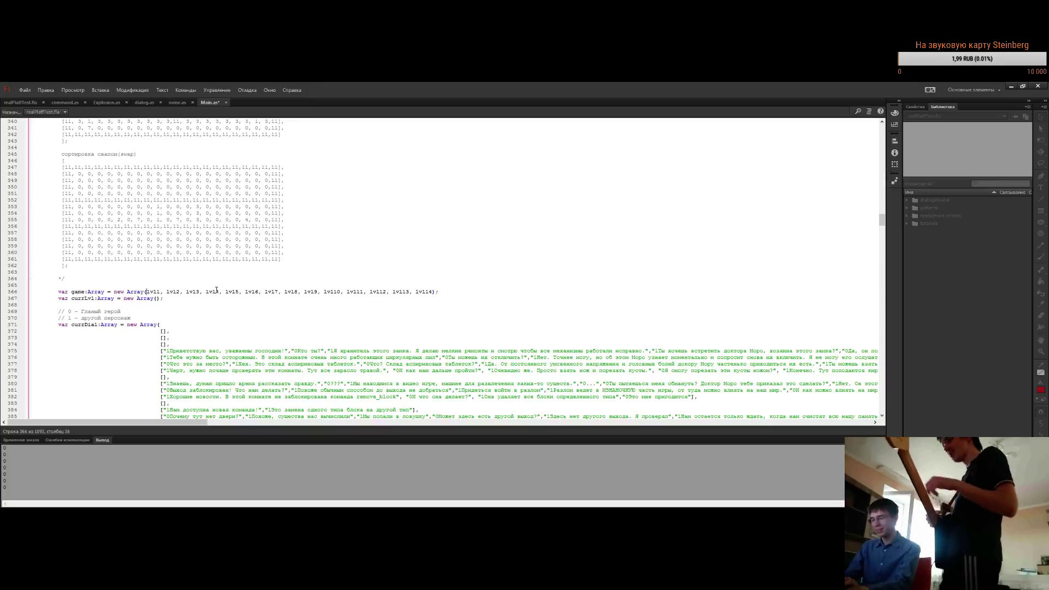
{"action": "type", "text": "st,"}
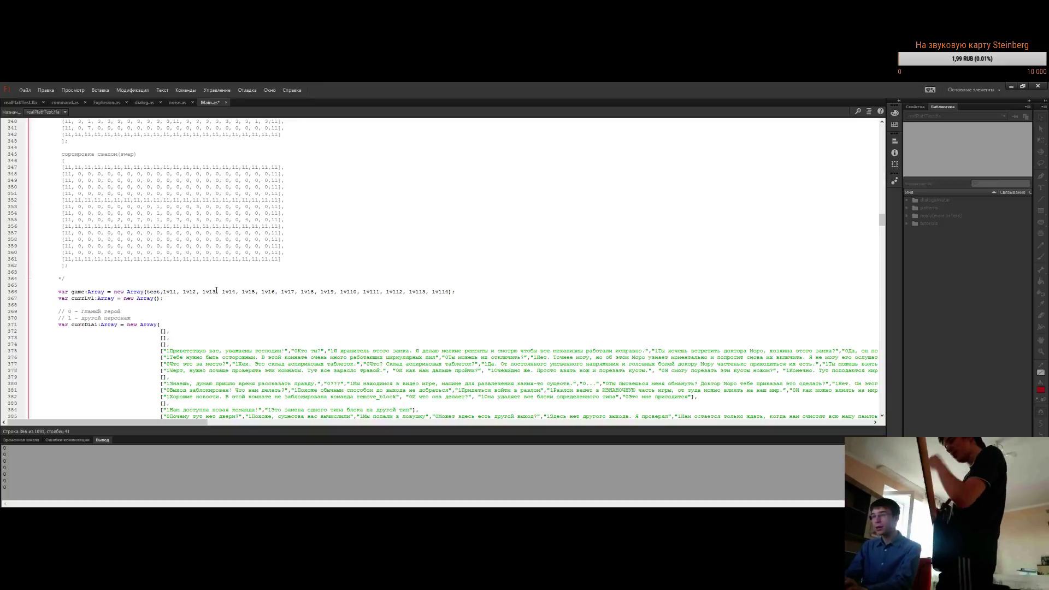
In the test level array, enter 3 in the cell after the 7 and in the first cells directly above it
{"action": "scroll", "coordinate": [217, 290], "scroll_direction": "up", "scroll_amount": 10}
{"action": "left_click", "coordinate": [196, 317]}
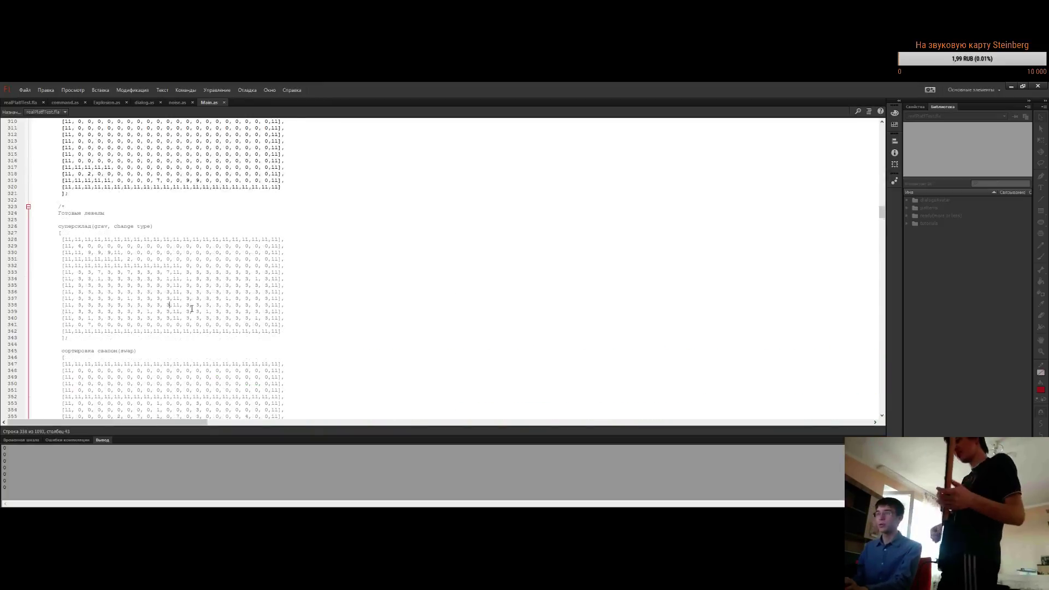
{"action": "scroll", "coordinate": [196, 317], "scroll_direction": "up", "scroll_amount": 1}
{"action": "scroll", "coordinate": [196, 316], "scroll_direction": "up", "scroll_amount": 5}
{"action": "left_click", "coordinate": [198, 291]}
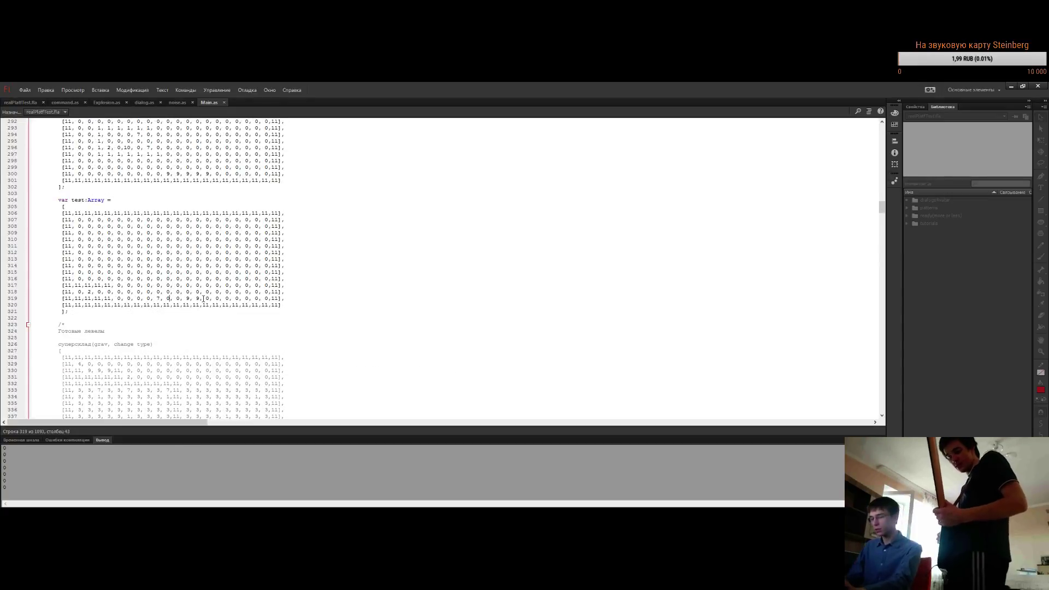
{"action": "key", "text": "Delete"}
{"action": "type", "text": "3"}
{"action": "key", "text": "Up"}
{"action": "key", "text": "BackSpace"}
{"action": "type", "text": "3"}
{"action": "key", "text": "Right"}
{"action": "key", "text": "Right"}
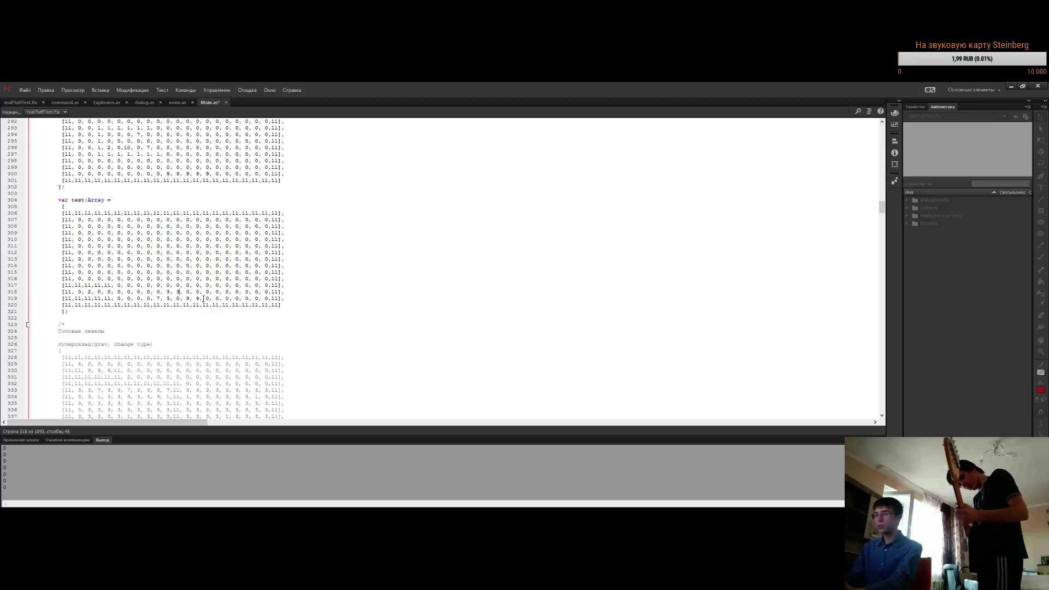
Fill the remaining cells with 3 so the test array has a block four columns wide and two rows high
{"action": "key", "text": "Delete"}
{"action": "type", "text": "3"}
{"action": "key", "text": "Up"}
{"action": "key", "text": "BackSpace"}
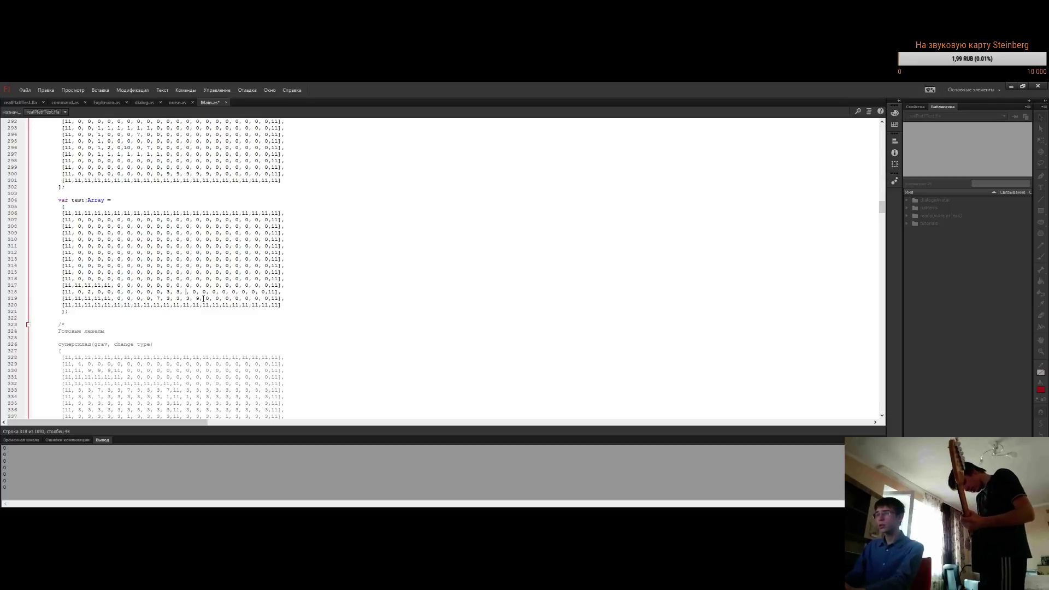
{"action": "type", "text": "3"}
{"action": "key", "text": "Right"}
{"action": "key", "text": "Right"}
{"action": "type", "text": "0"}
{"action": "key", "text": "Down"}
{"action": "key", "text": "BackSpace"}
{"action": "type", "text": "3"}
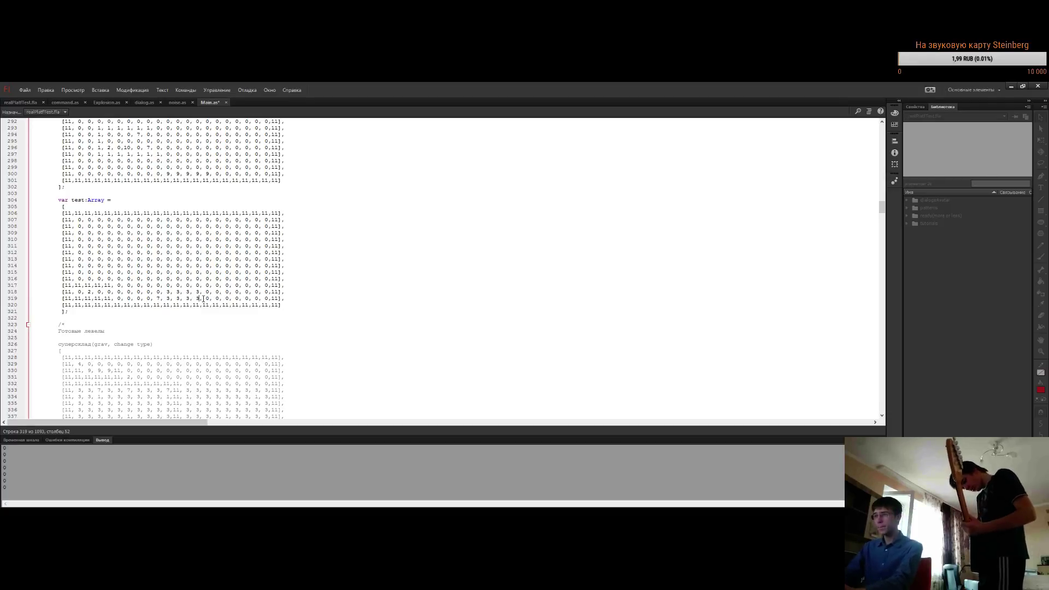
Run the movie test and collect the lower row of pills past the green rift
{"action": "key", "text": "ctrl+Return"}
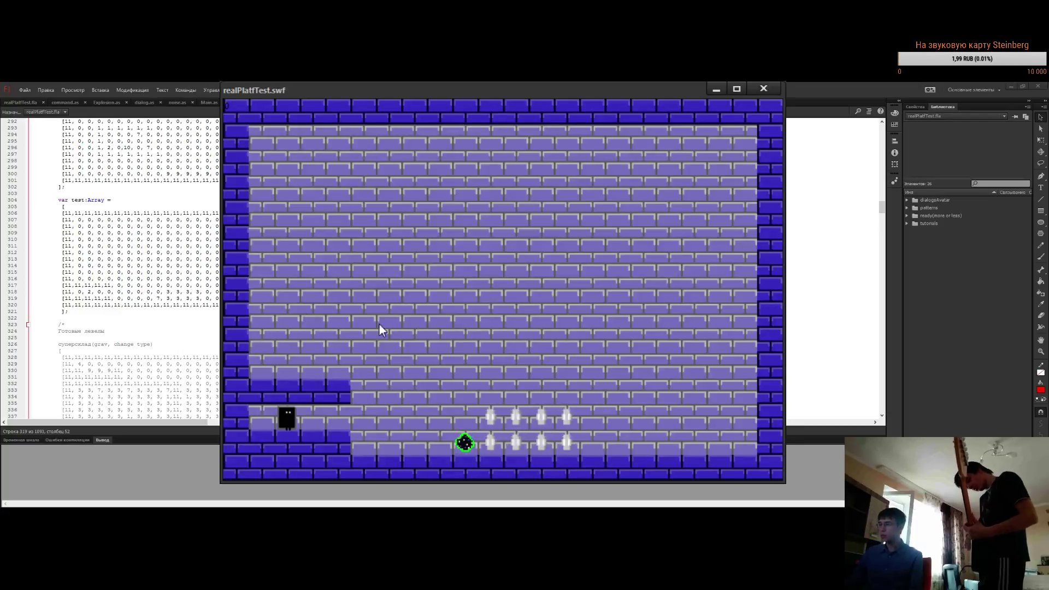
{"action": "key", "text": "Right"}
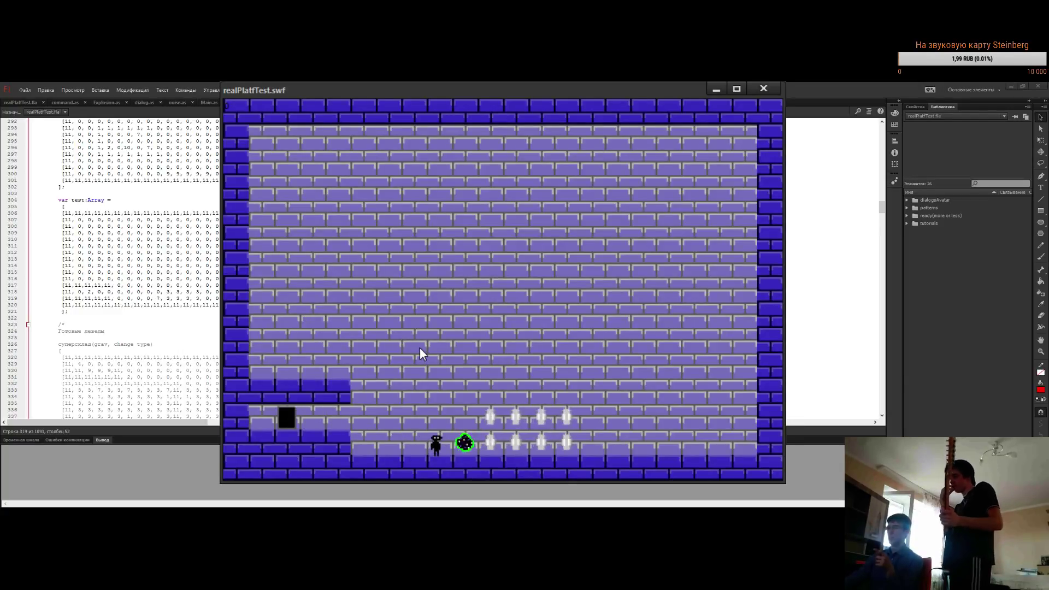
{"action": "key", "text": "Right"}
{"action": "key", "text": "Right"}
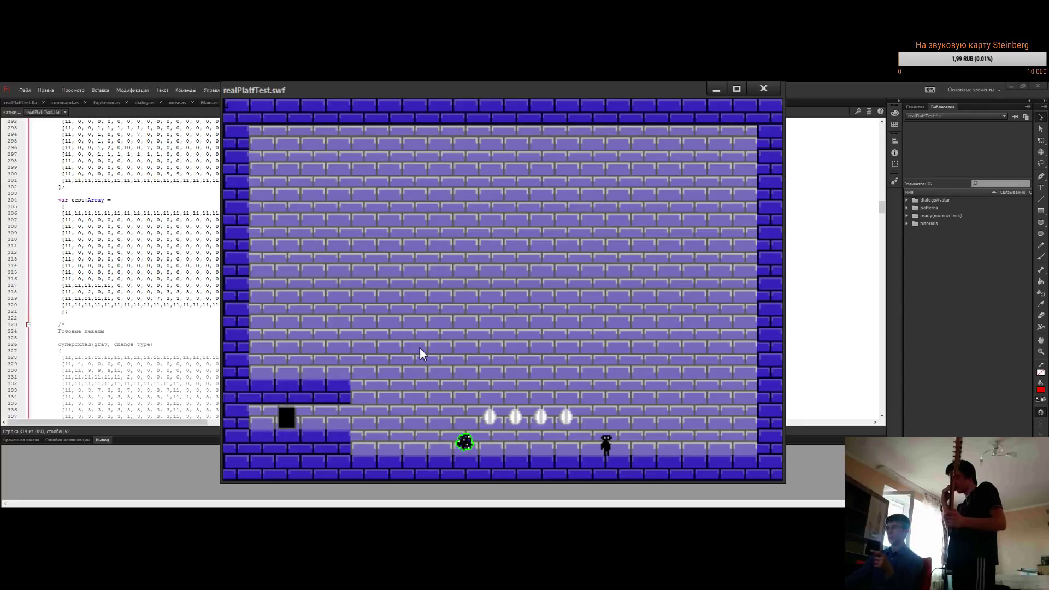
Jump back through the upper row of pills, collecting them, and head for the ledge above the entrance
{"action": "key", "text": "Up"}
{"action": "key", "text": "Left"}
{"action": "key", "text": "Left"}
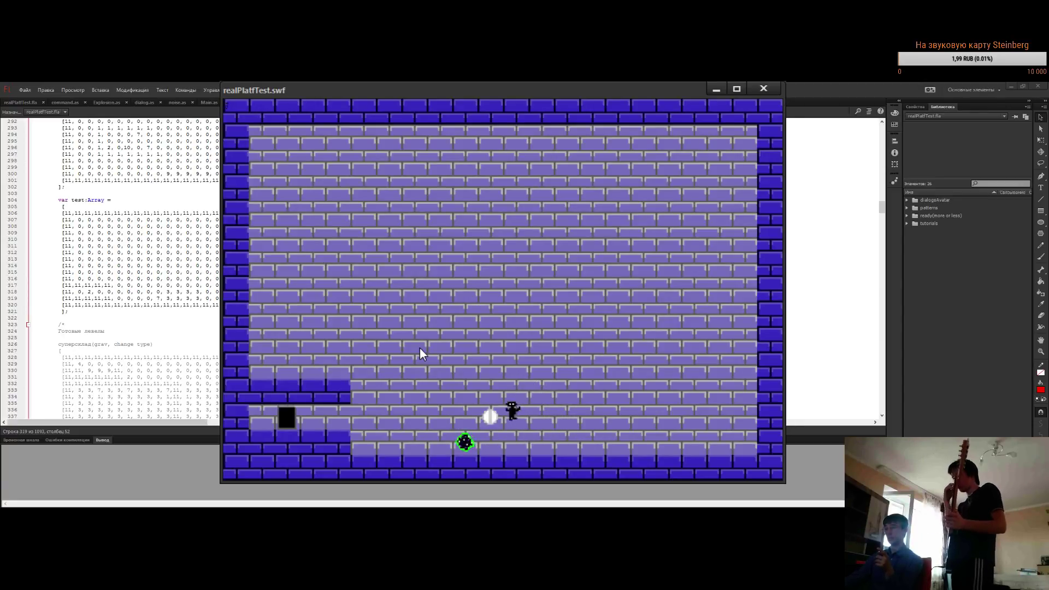
{"action": "key", "text": "Up"}
{"action": "key", "text": "Up"}
{"action": "key", "text": "Left"}
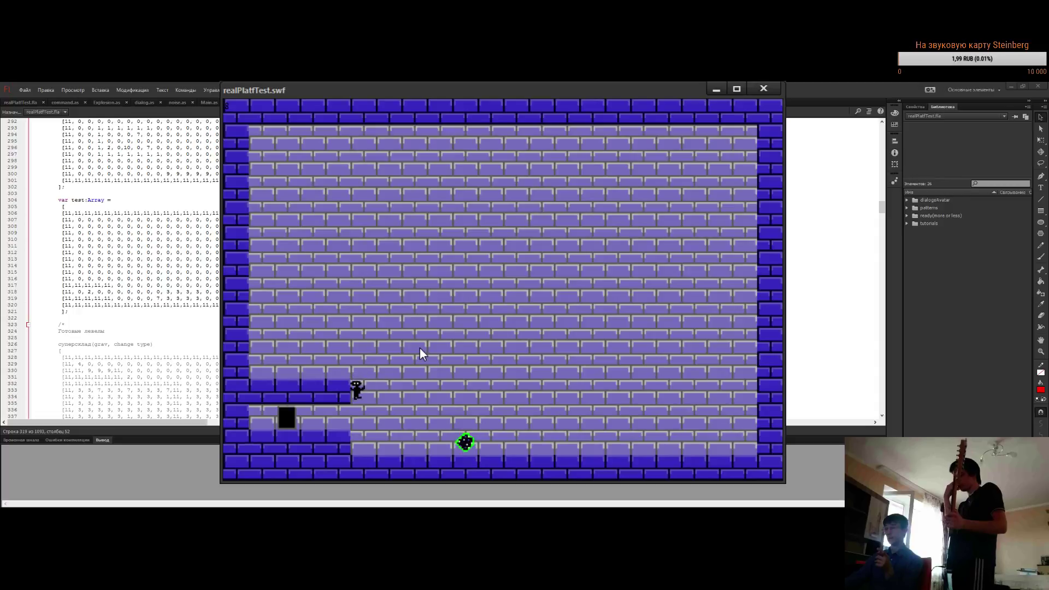
Jump the character onto the ledge above the entrance, walk along it, and close the game test
{"action": "key", "text": "Right"}
{"action": "key", "text": "Up"}
{"action": "key", "text": "Left"}
{"action": "key", "text": "Up"}
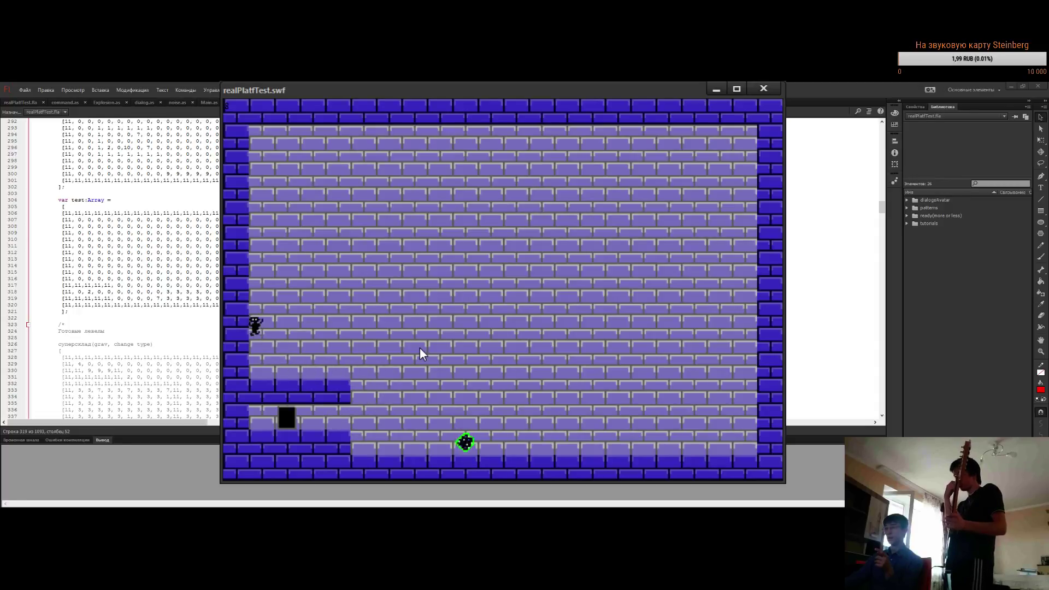
{"action": "key", "text": "Right"}
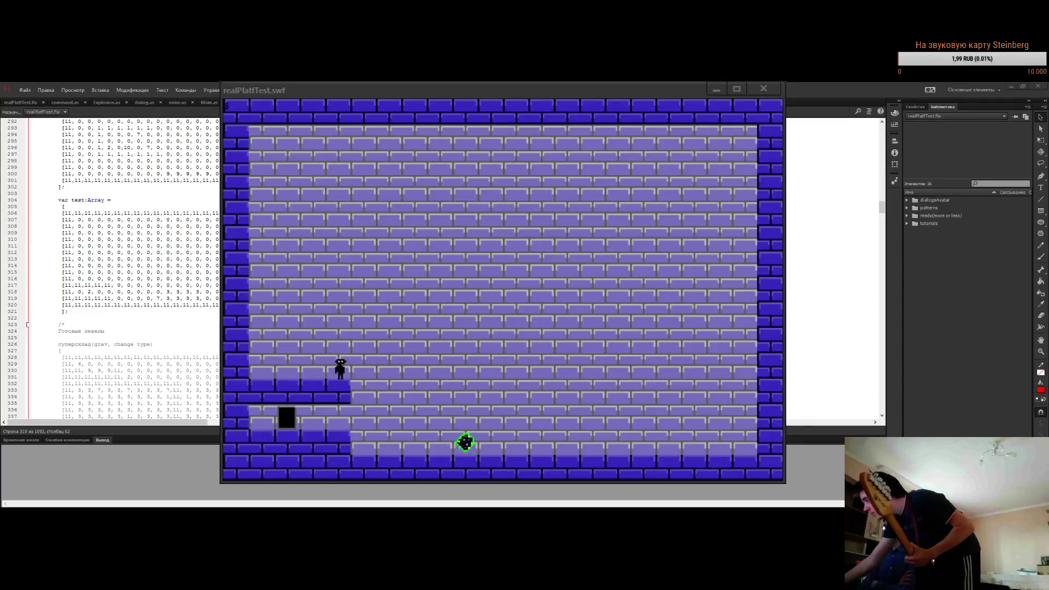
{"action": "left_click", "coordinate": [523, 85]}
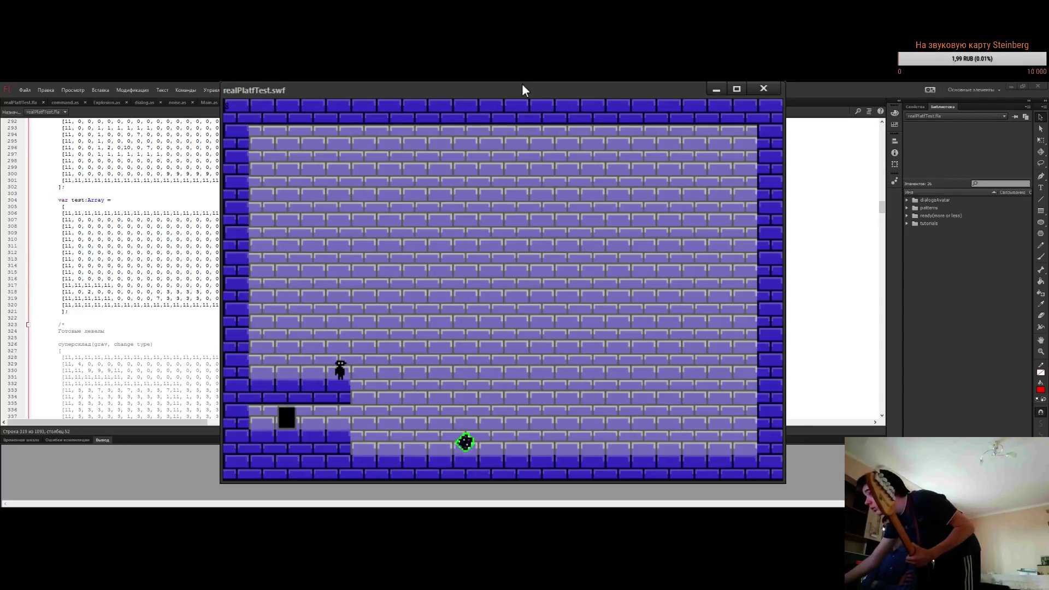
{"action": "left_click", "coordinate": [763, 89]}
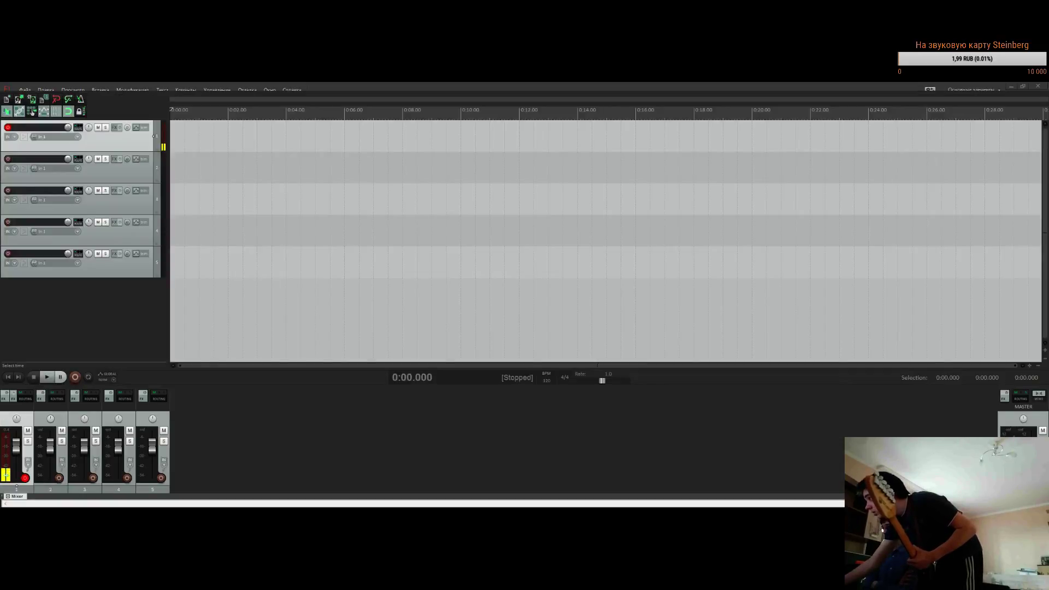
{"action": "left_click", "coordinate": [139, 176]}
{"action": "left_click", "coordinate": [142, 144]}
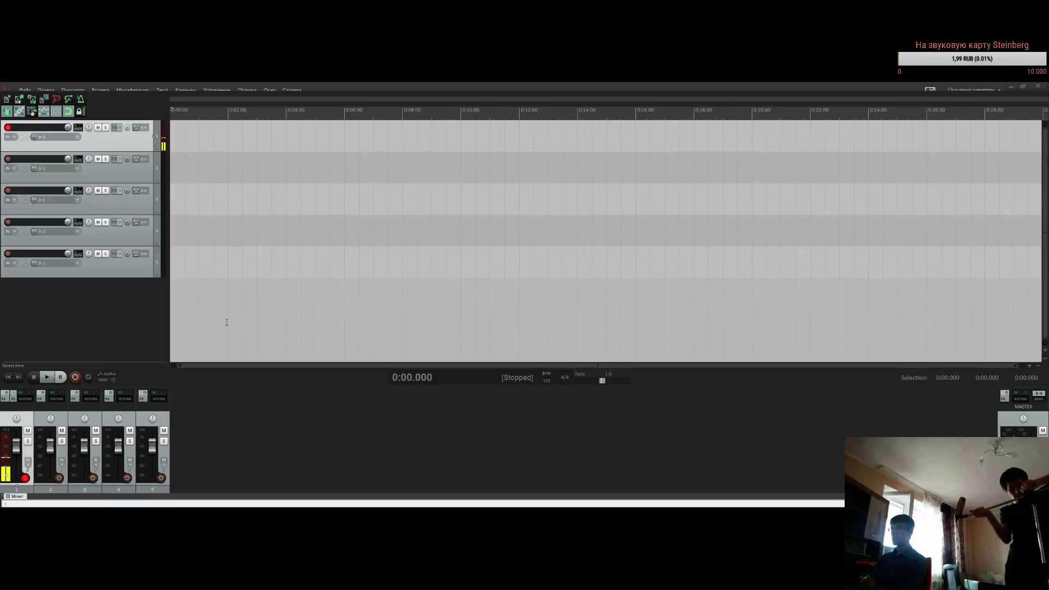
{"action": "mouse_move", "coordinate": [231, 312]}
{"action": "left_mouse_down"}
{"action": "mouse_move", "coordinate": [282, 319]}
{"action": "mouse_move", "coordinate": [213, 317]}
{"action": "left_mouse_up"}
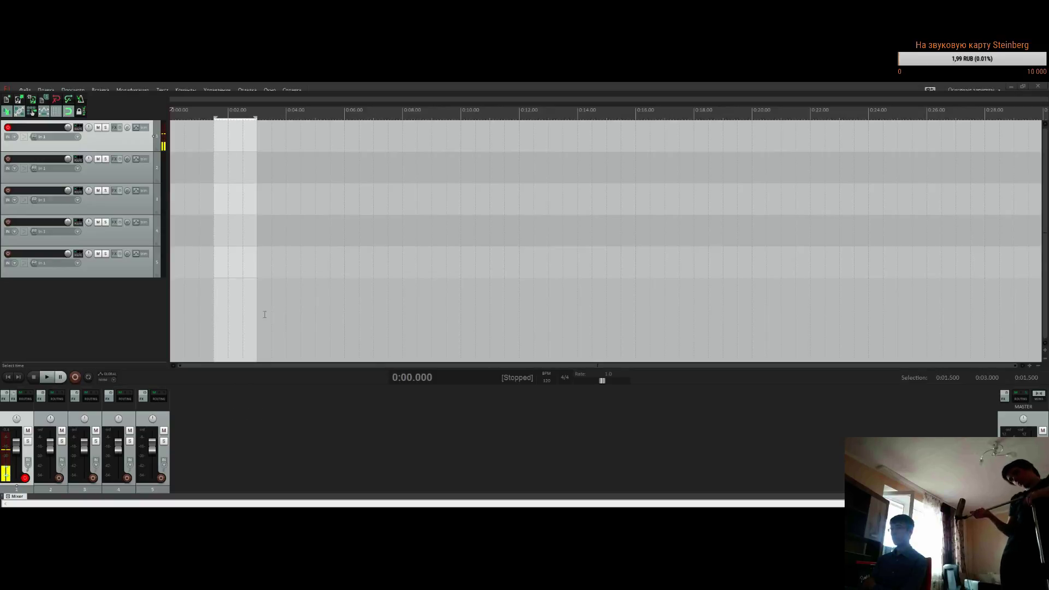
{"action": "left_click", "coordinate": [286, 310]}
{"action": "left_click", "coordinate": [241, 309]}
{"action": "left_click", "coordinate": [271, 309]}
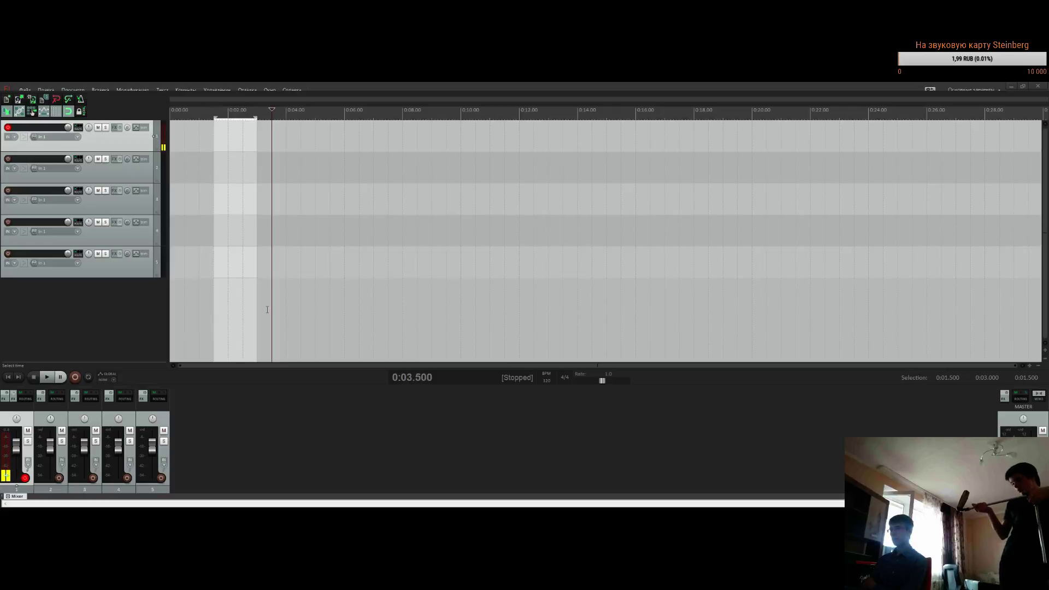
{"action": "left_click", "coordinate": [228, 309]}
{"action": "left_click", "coordinate": [199, 311]}
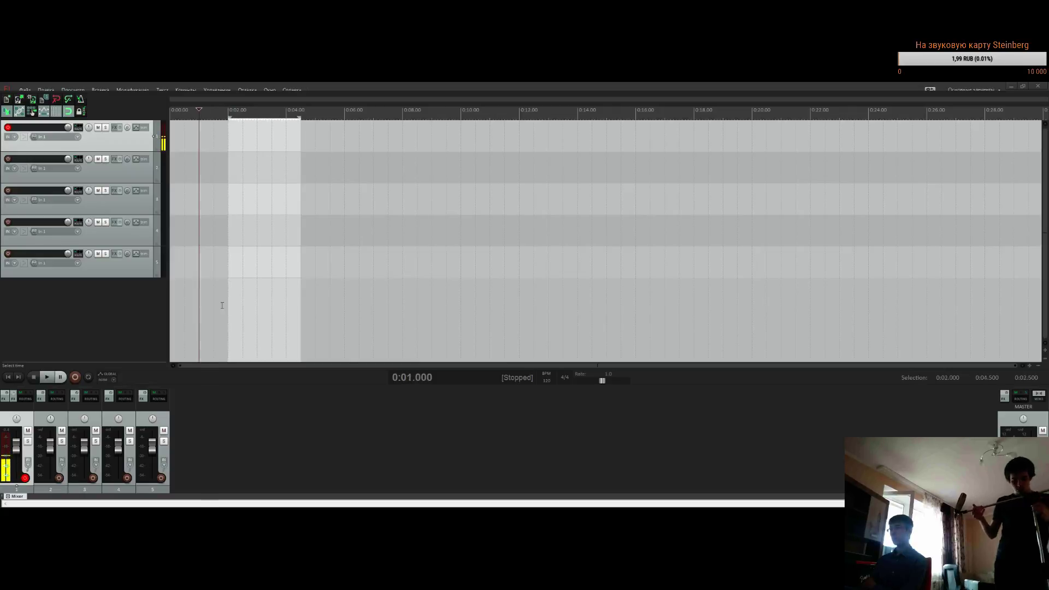
{"action": "left_click", "coordinate": [286, 301]}
{"action": "left_click", "coordinate": [311, 301], "text": "shift"}
{"action": "left_click", "coordinate": [336, 304], "text": "shift"}
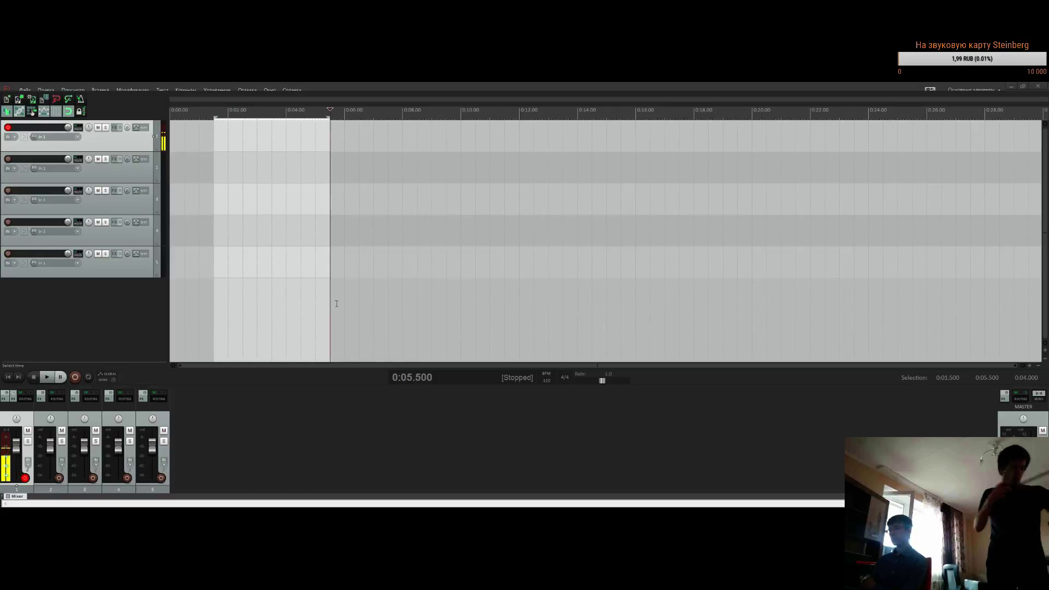
{"action": "left_click_drag", "start_coordinate": [621, 262], "coordinate": [491, 265]}
{"action": "left_click", "coordinate": [477, 264]}
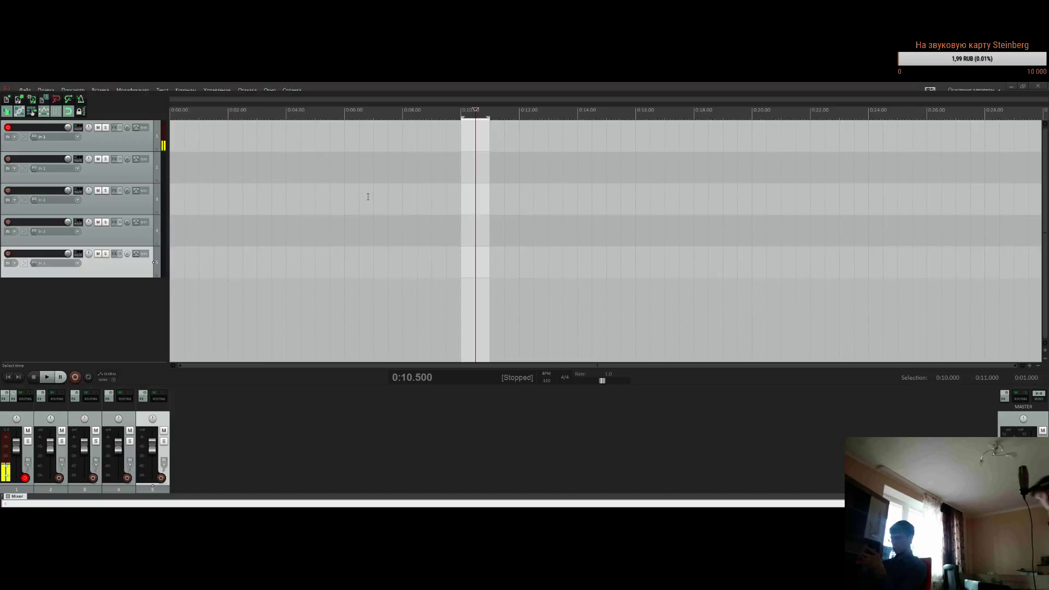
{"action": "left_click", "coordinate": [387, 162]}
{"action": "scroll", "coordinate": [463, 117], "scroll_direction": "down", "scroll_amount": 3}
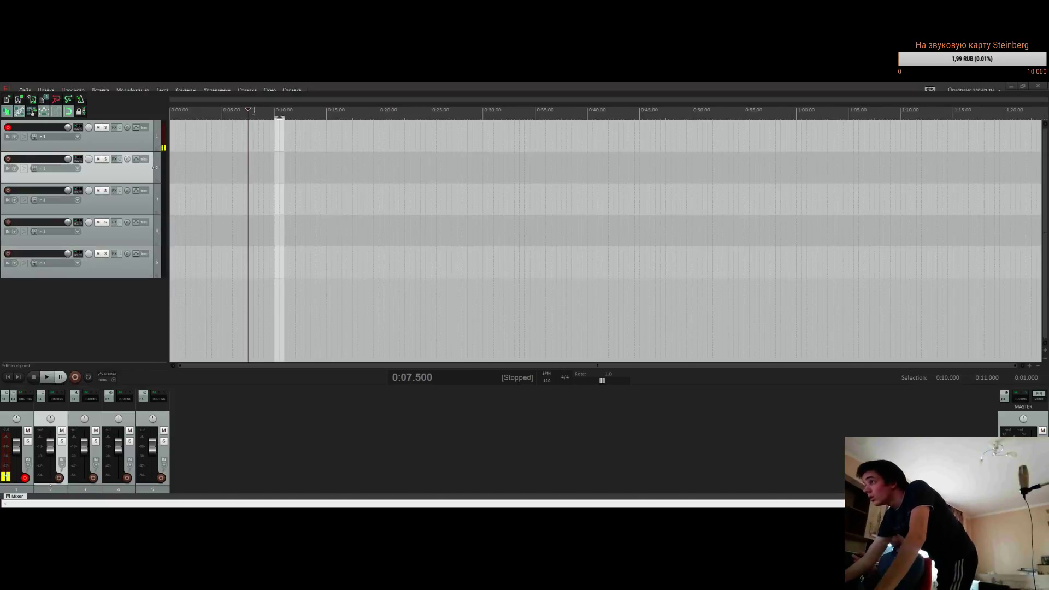
{"action": "left_click_drag", "start_coordinate": [276, 118], "coordinate": [171, 117]}
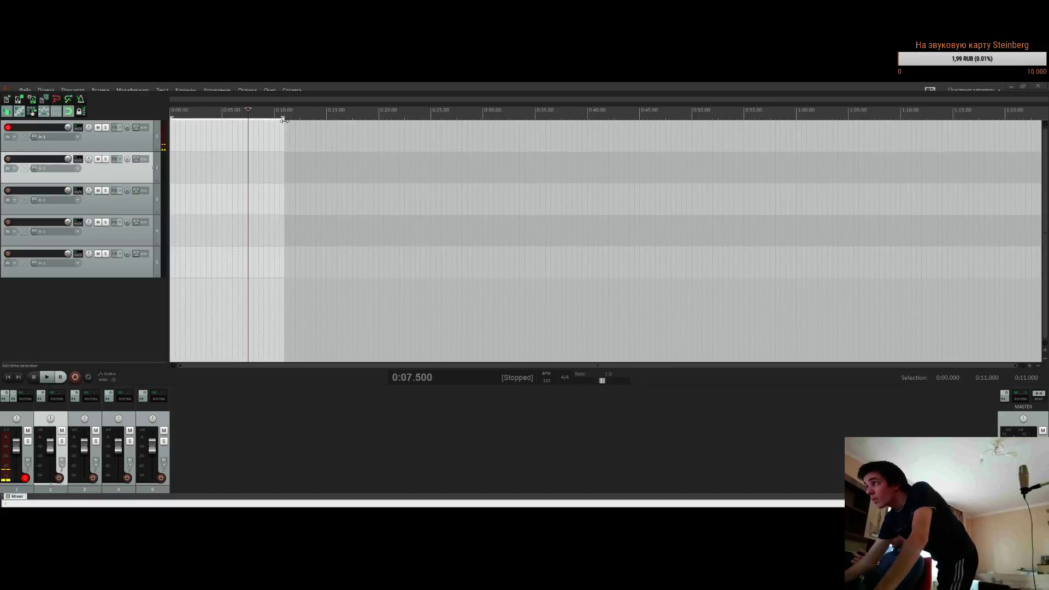
{"action": "left_click", "coordinate": [289, 182]}
{"action": "scroll", "coordinate": [290, 182], "scroll_direction": "up", "scroll_amount": 3}
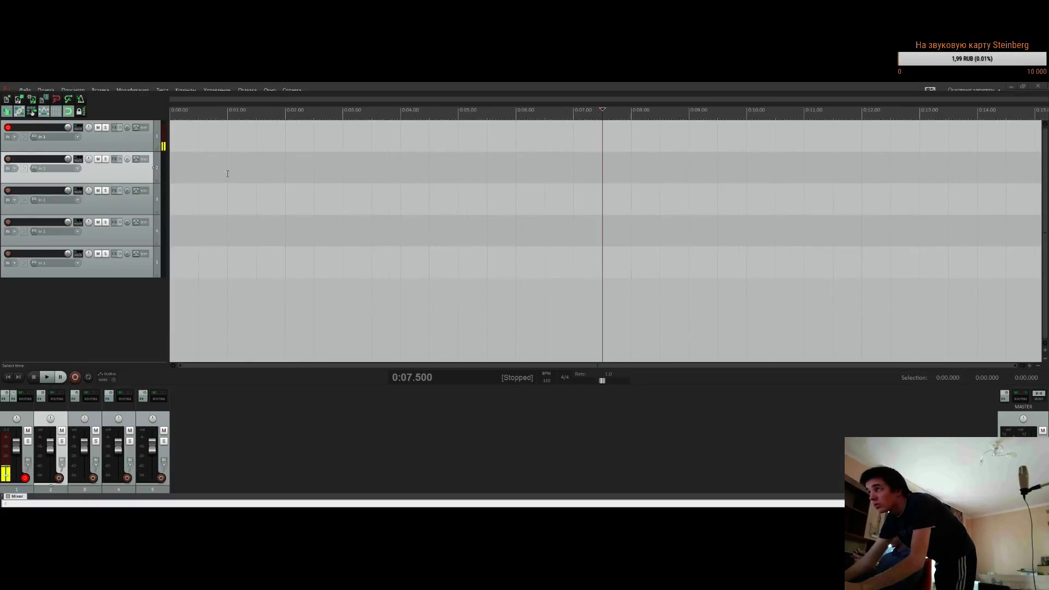
Record a take of about 19 s on the first track from near the start of the timeline
{"action": "key", "text": "Home"}
{"action": "key", "text": "ctrl+r"}
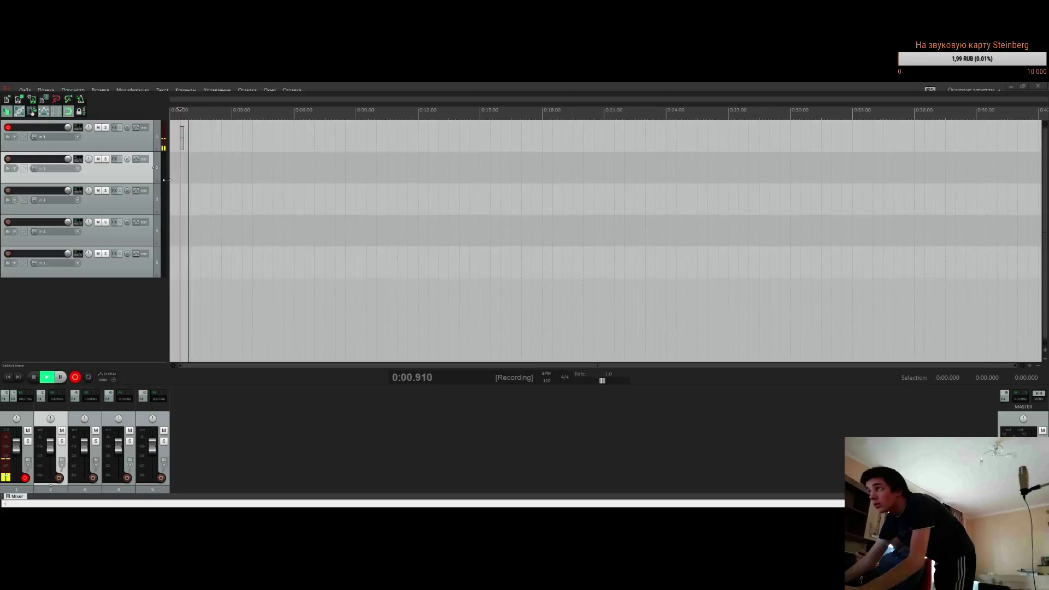
{"action": "left_click", "coordinate": [131, 144]}
{"action": "left_click", "coordinate": [134, 176]}
{"action": "left_click", "coordinate": [130, 142]}
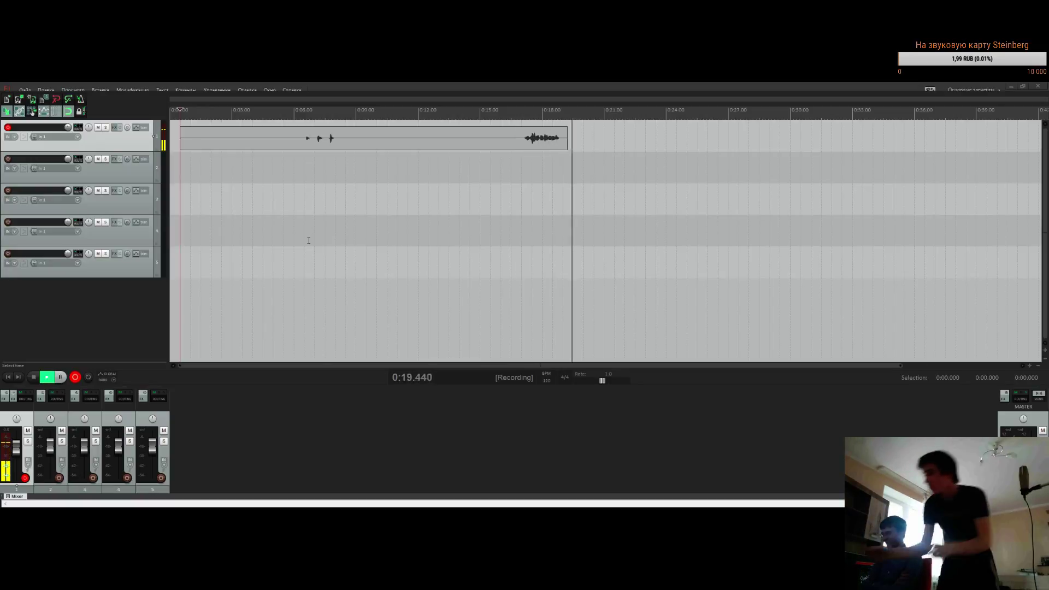
{"action": "key", "text": "space"}
Split the recorded take at 0:17, just before the last sound, and delete everything ahead of it
{"action": "left_click", "coordinate": [459, 167]}
{"action": "left_click", "coordinate": [512, 141]}
{"action": "scroll", "coordinate": [521, 141], "scroll_direction": "up", "scroll_amount": 4}
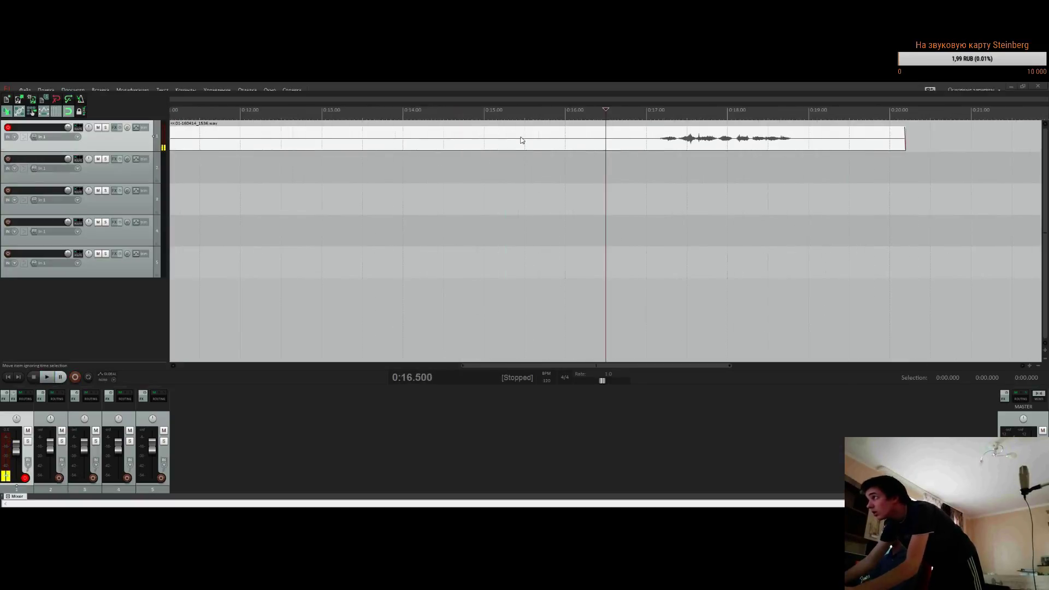
{"action": "key", "text": "s"}
{"action": "left_click", "coordinate": [484, 141]}
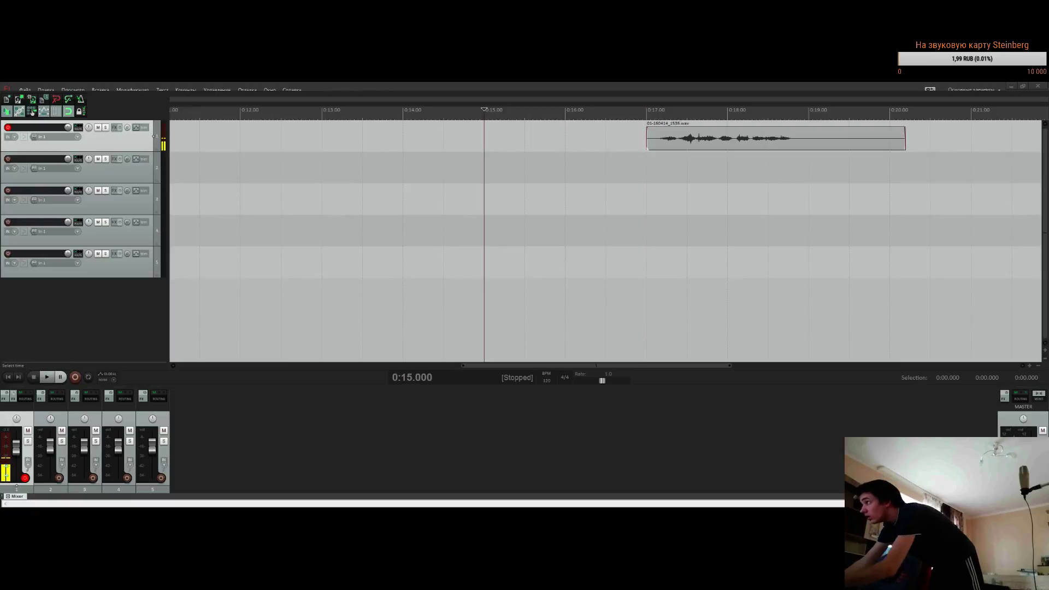
Move the trimmed clip back along the first track so it starts at about 0:00.5
{"action": "left_click_drag", "start_coordinate": [760, 139], "coordinate": [340, 146]}
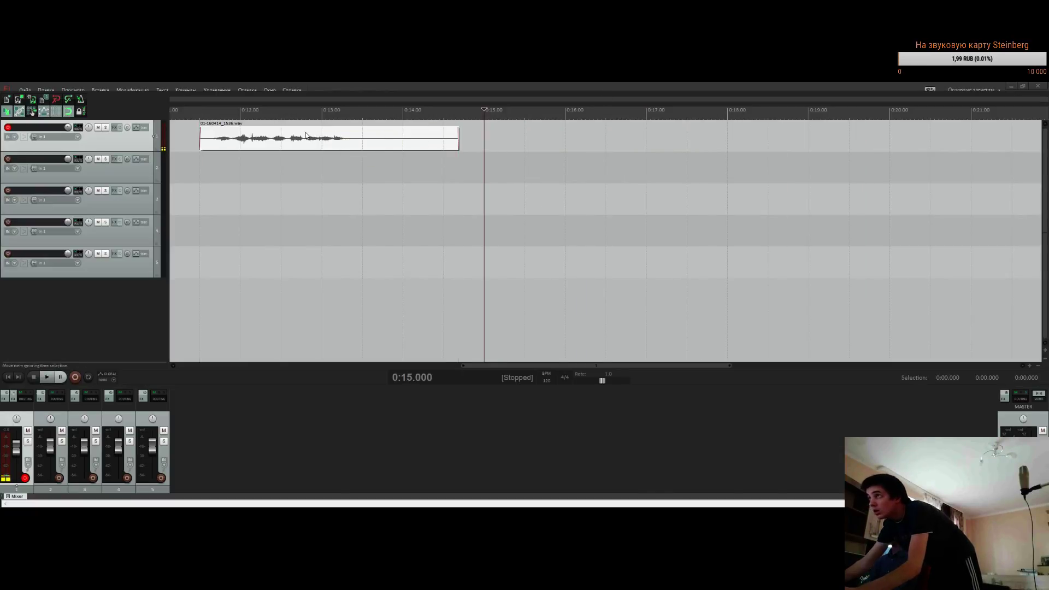
{"action": "left_click", "coordinate": [276, 196]}
{"action": "scroll", "coordinate": [273, 175], "scroll_direction": "up", "scroll_amount": 5}
{"action": "left_click", "coordinate": [273, 175]}
{"action": "scroll", "coordinate": [249, 170], "scroll_direction": "down", "scroll_amount": 5}
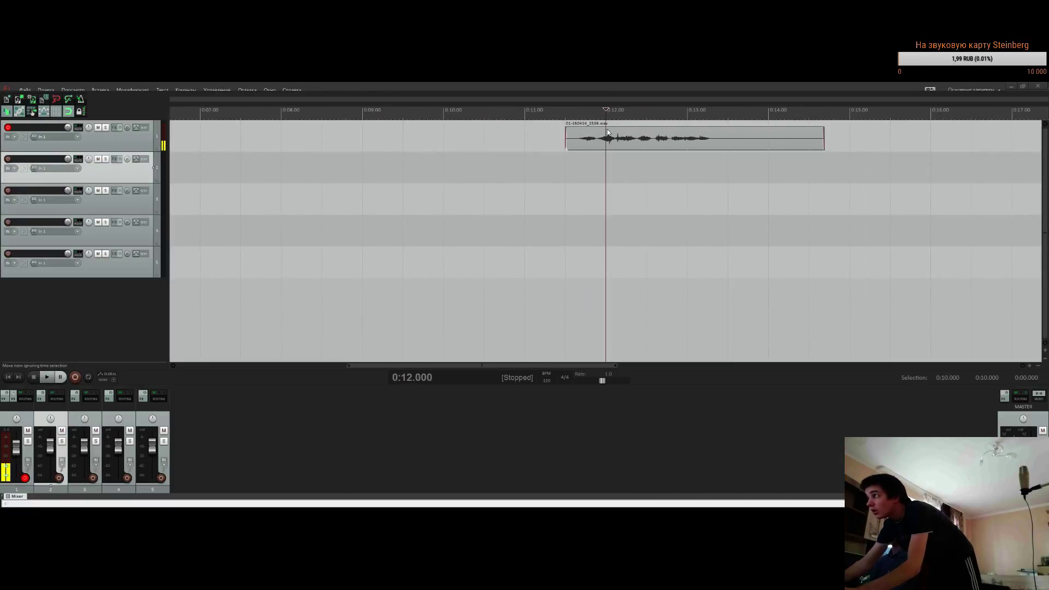
{"action": "left_click_drag", "start_coordinate": [608, 132], "coordinate": [243, 131]}
{"action": "scroll", "coordinate": [246, 164], "scroll_direction": "down", "scroll_amount": 3}
{"action": "left_click", "coordinate": [286, 137]}
{"action": "scroll", "coordinate": [253, 183], "scroll_direction": "down", "scroll_amount": 8}
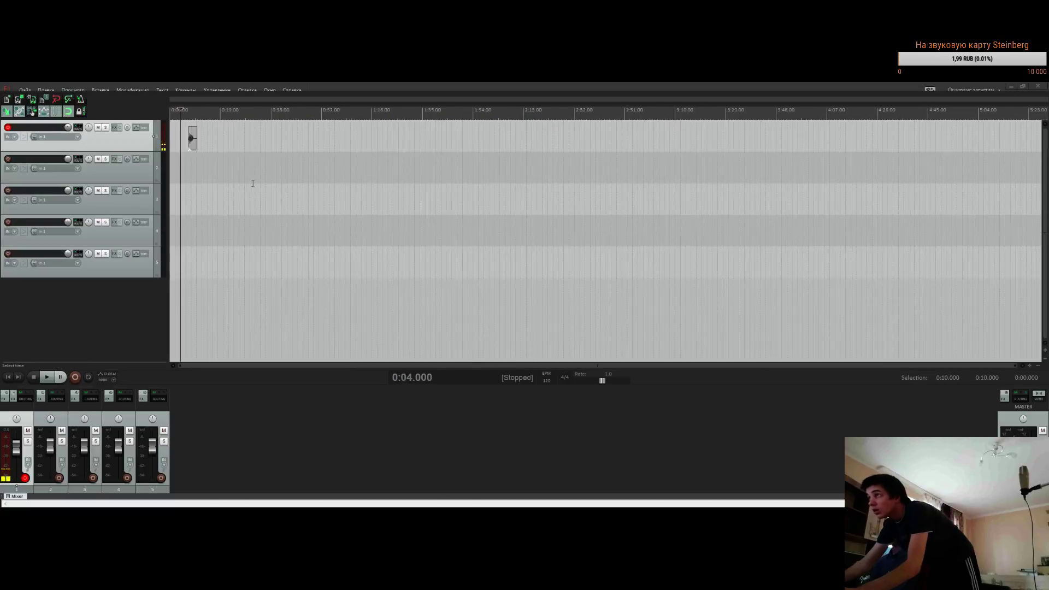
{"action": "scroll", "coordinate": [253, 183], "scroll_direction": "up", "scroll_amount": 4}
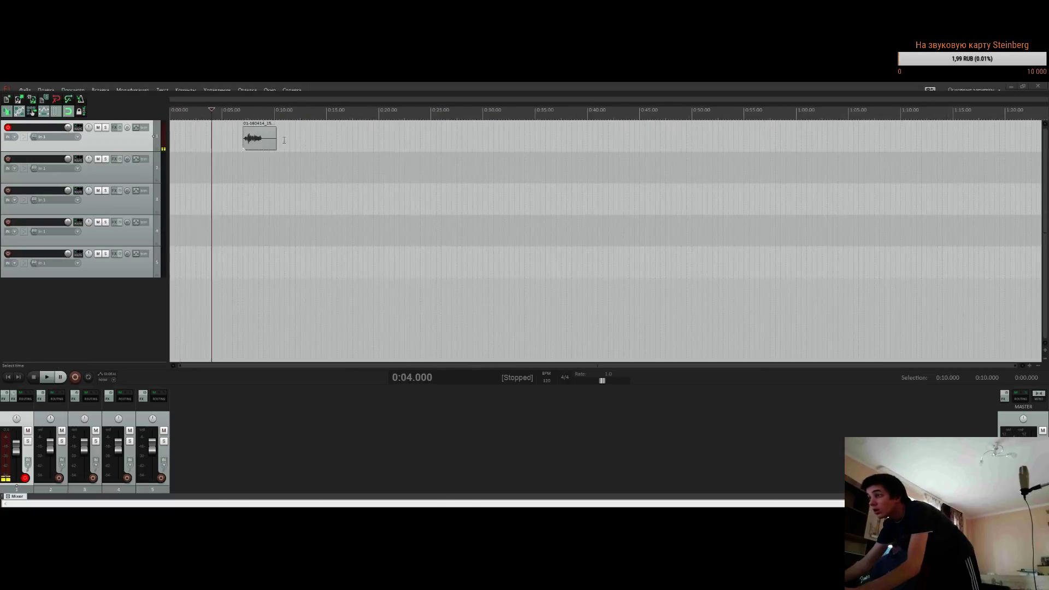
Play the moved clip from the beginning of the project and stop once its sound has passed
{"action": "left_click", "coordinate": [8, 377]}
{"action": "scroll", "coordinate": [224, 269], "scroll_direction": "up", "scroll_amount": 4}
{"action": "key", "text": "space"}
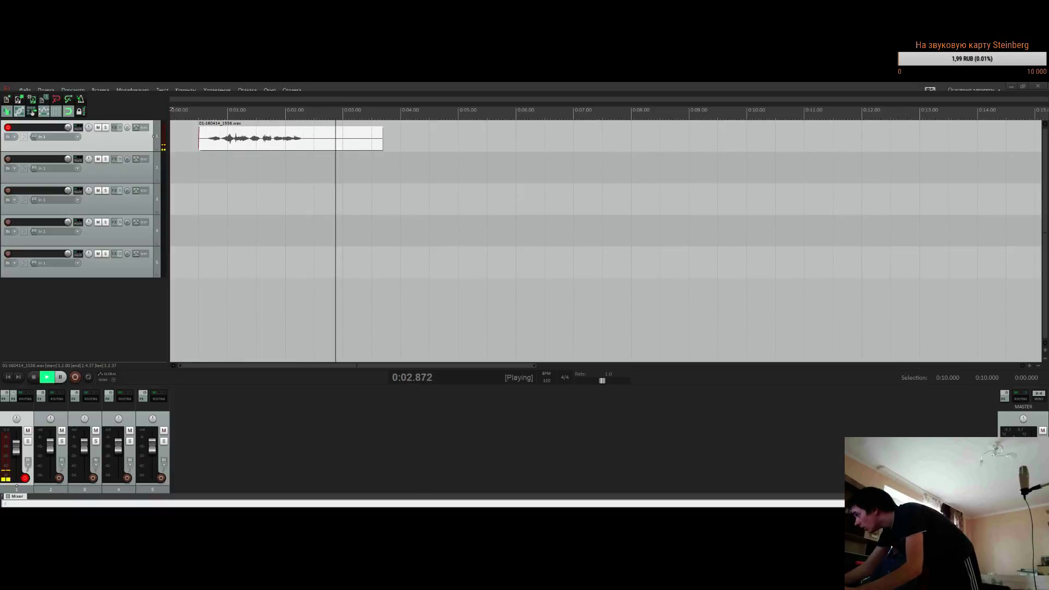
{"action": "key", "text": "space"}
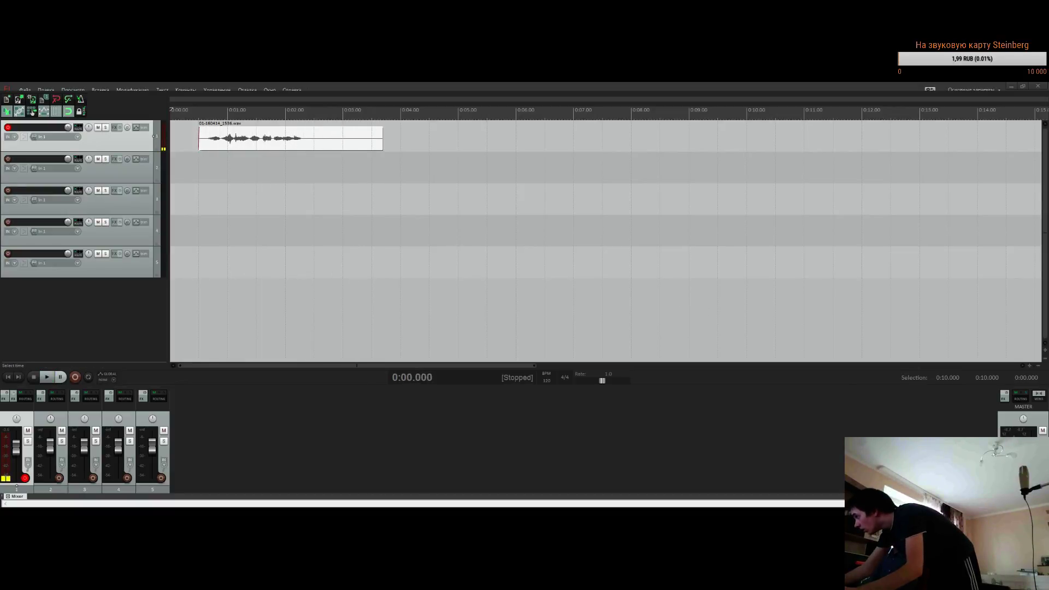
Normalize the clip's level and listen to it from its start
{"action": "scroll", "coordinate": [491, 246], "scroll_direction": "down", "scroll_amount": 3}
{"action": "left_click", "coordinate": [198, 167]}
{"action": "left_click", "coordinate": [228, 145]}
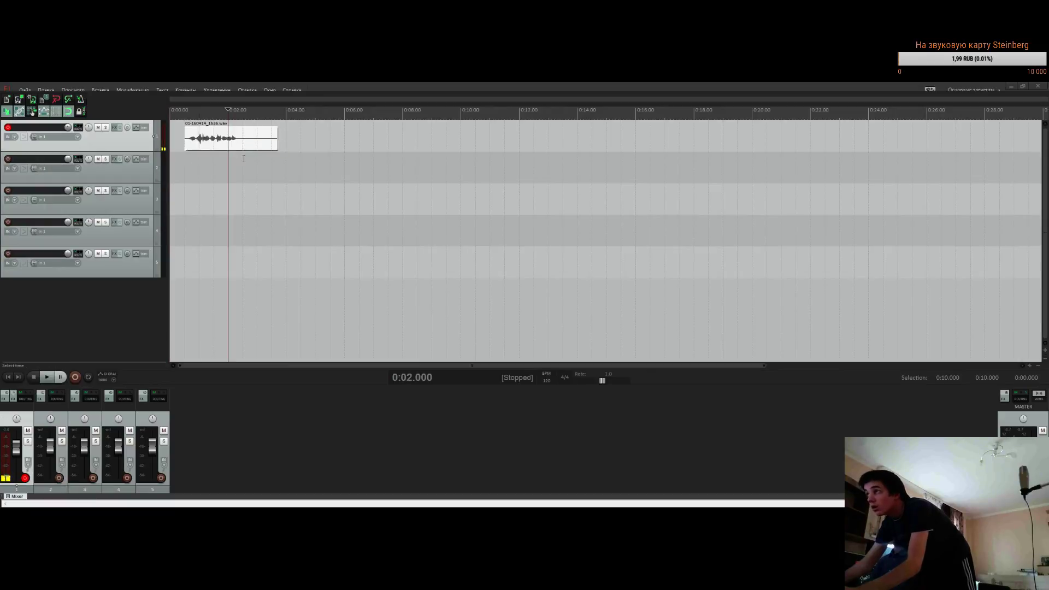
{"action": "key", "text": "ctrl+shift+n"}
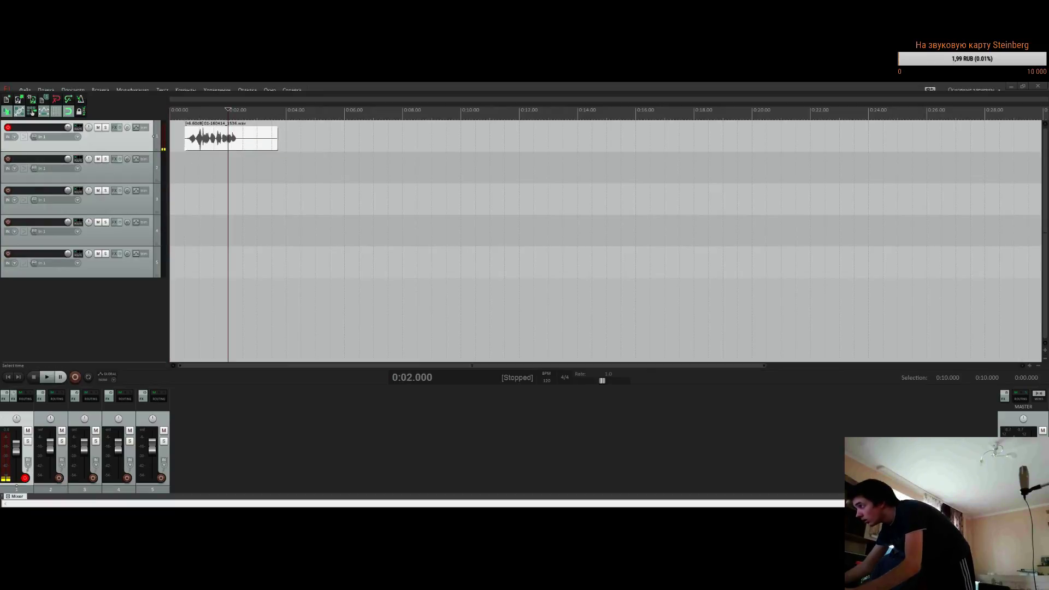
{"action": "left_click", "coordinate": [186, 167]}
{"action": "key", "text": "space"}
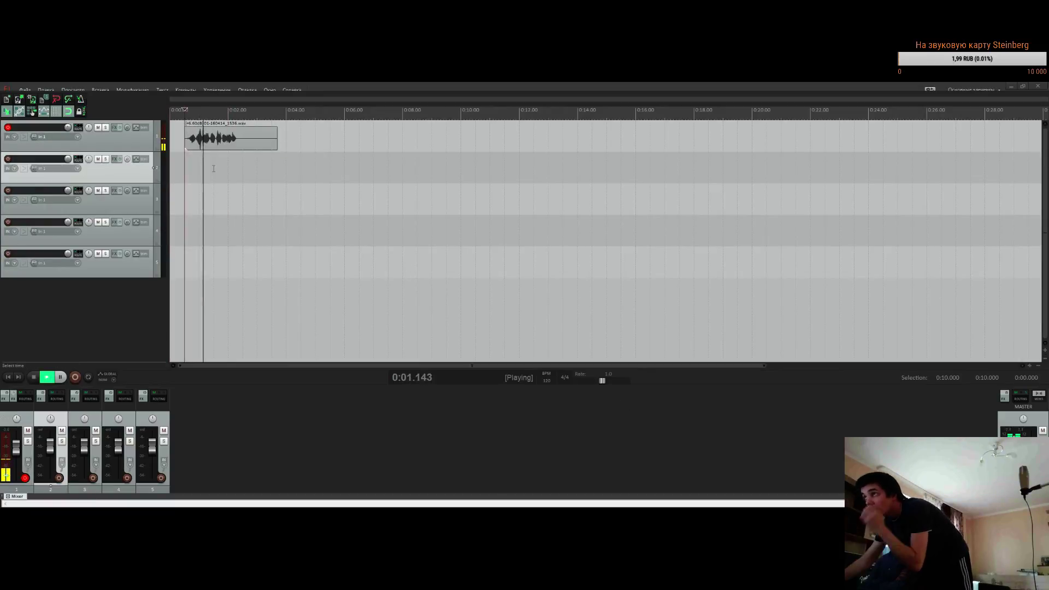
{"action": "key", "text": "space"}
Split the clip at 0:02.5 and delete the silent tail behind the sound
{"action": "left_click", "coordinate": [242, 146]}
{"action": "scroll", "coordinate": [242, 146], "scroll_direction": "up", "scroll_amount": 5}
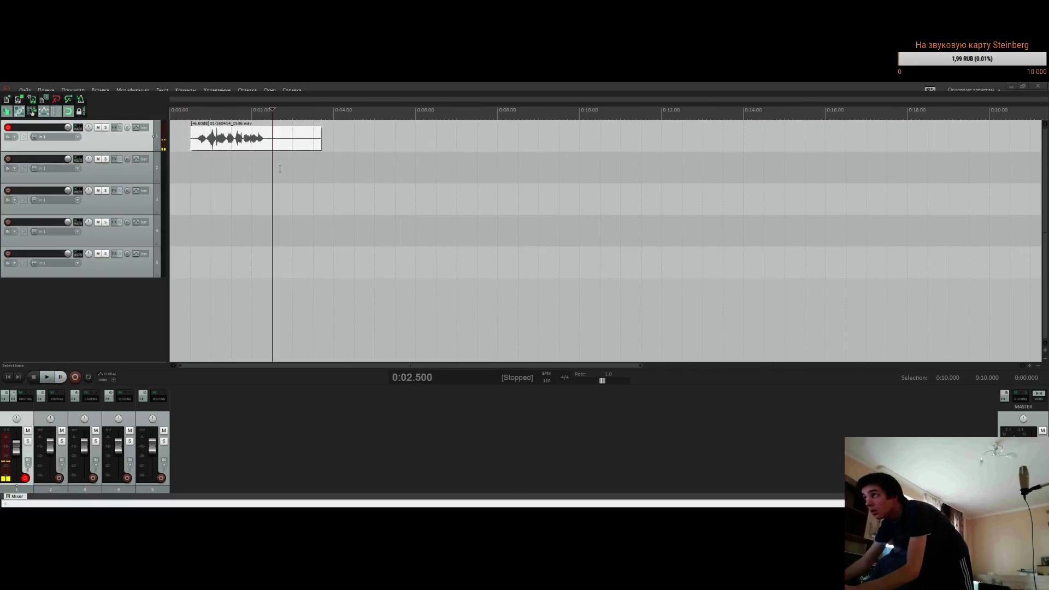
{"action": "key", "text": "s"}
{"action": "left_click", "coordinate": [409, 148]}
{"action": "key", "text": "Delete"}
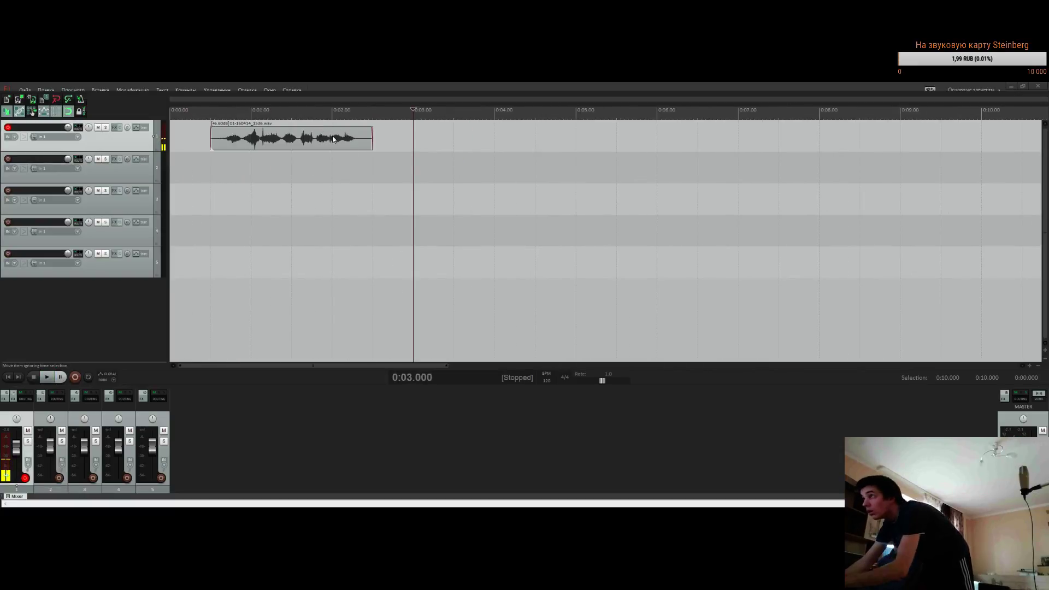
Add an effect to the first track's FX chain
{"action": "mouse_move", "coordinate": [335, 140]}
{"action": "left_mouse_down"}
{"action": "mouse_move", "coordinate": [299, 141]}
{"action": "mouse_move", "coordinate": [334, 140]}
{"action": "left_mouse_up"}
{"action": "left_click", "coordinate": [145, 151]}
{"action": "left_click", "coordinate": [130, 150]}
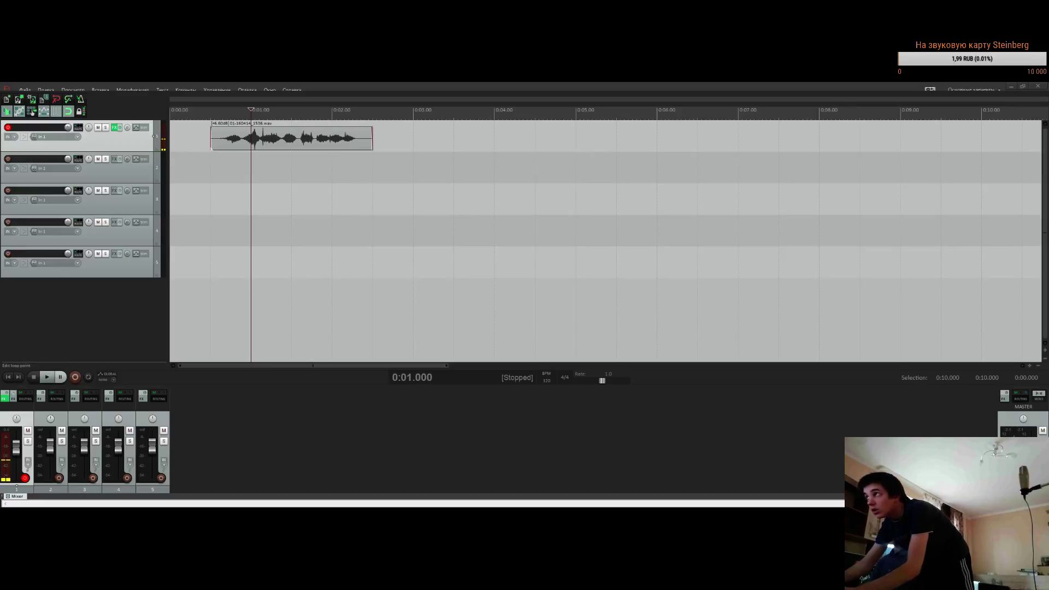
Set the time selection to the clip's range, 0:00.500 to 0:02.500, and play it with repeat on
{"action": "scroll", "coordinate": [235, 143], "scroll_direction": "down", "scroll_amount": 4}
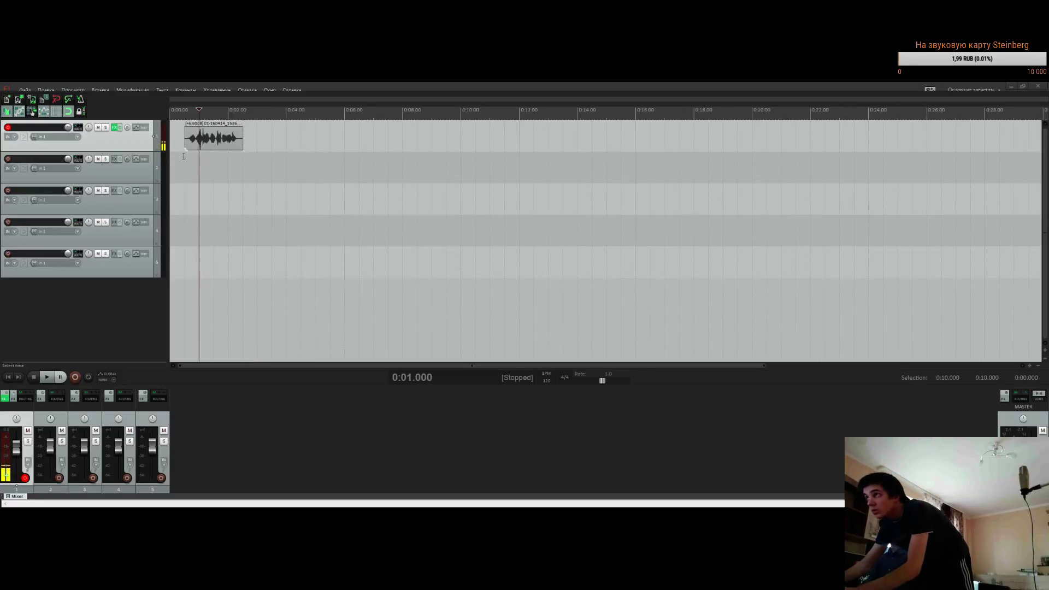
{"action": "left_click_drag", "start_coordinate": [183, 156], "coordinate": [245, 157]}
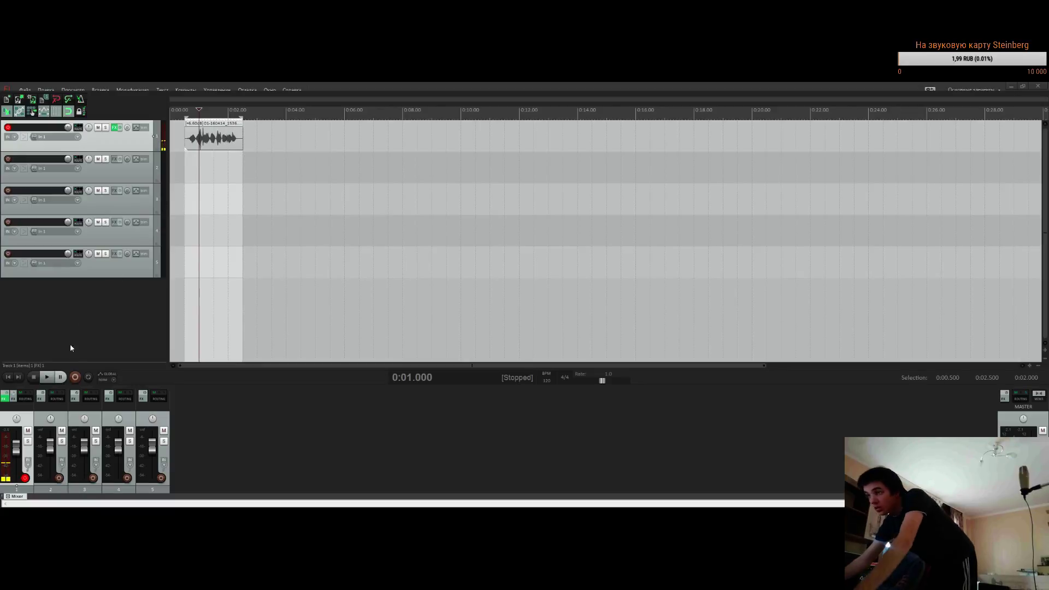
{"action": "key", "text": "space"}
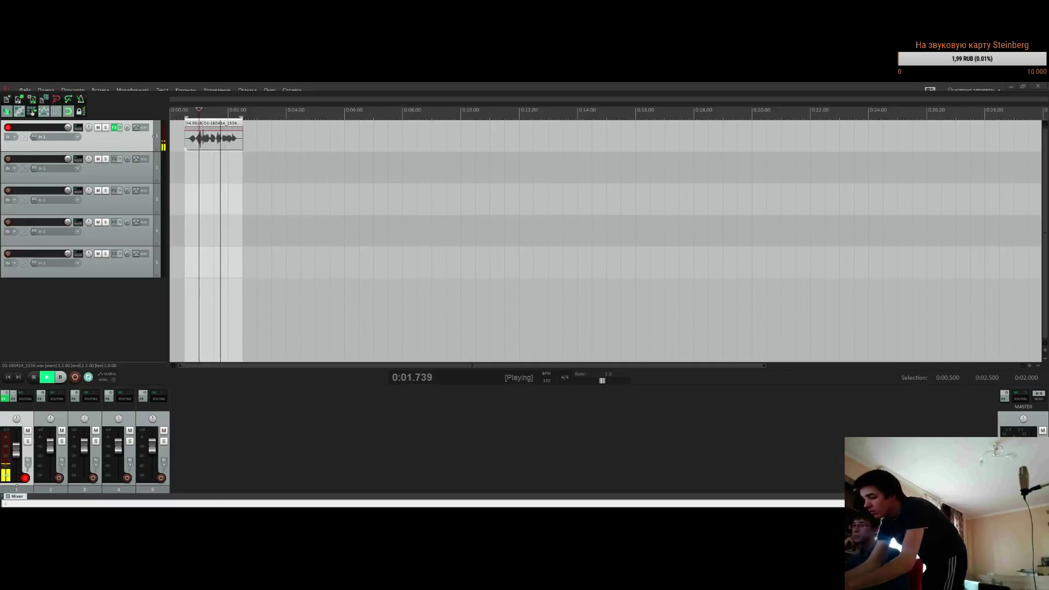
{"action": "key", "text": "space"}
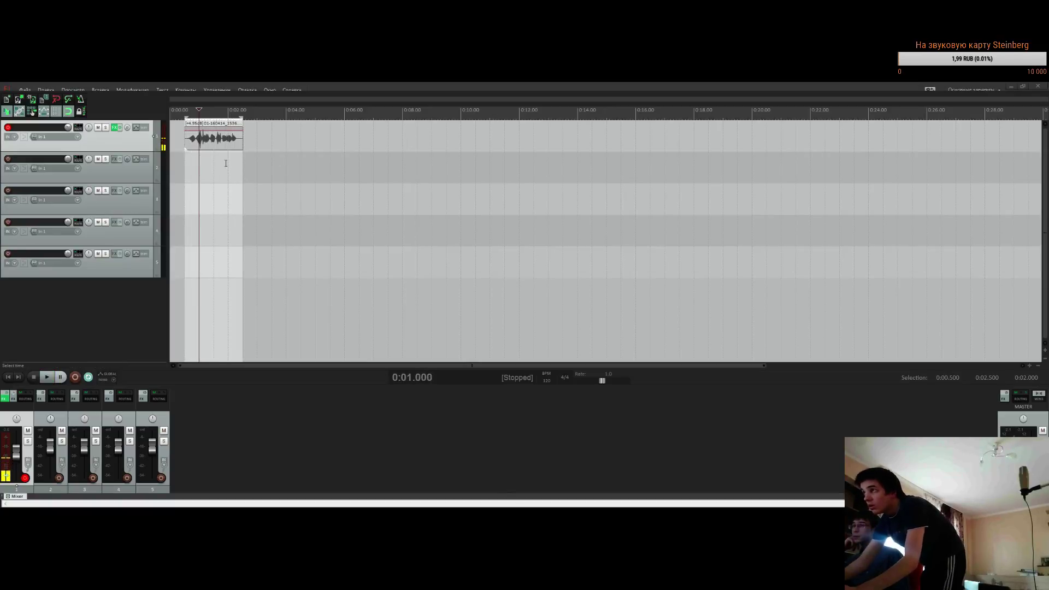
Lower the clip's item volume to -2.20 dB and place the edit cursor at 0:01.500
{"action": "left_click", "coordinate": [212, 151]}
{"action": "left_click", "coordinate": [214, 135]}
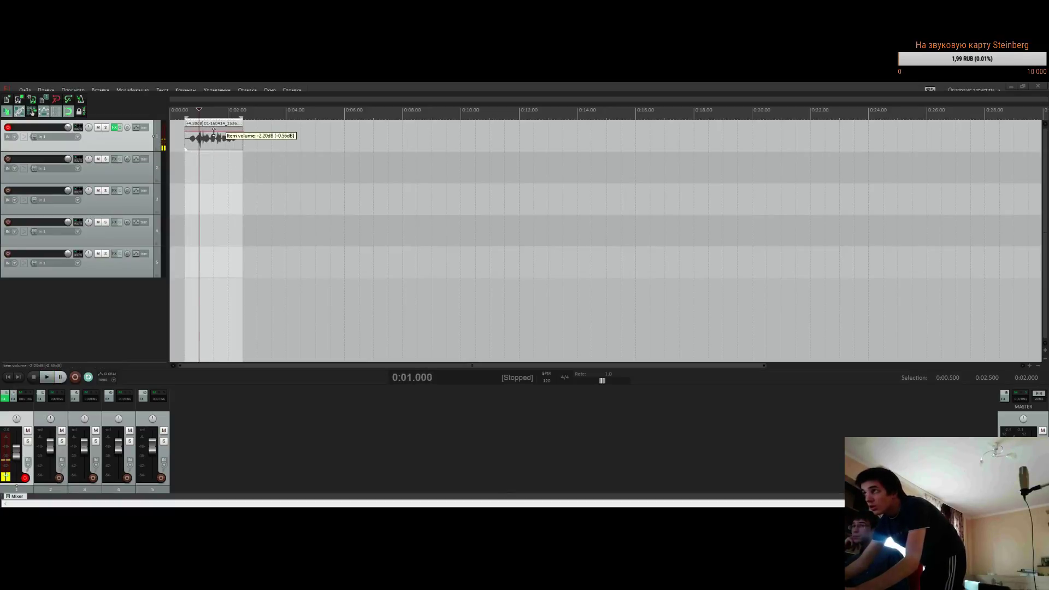
{"action": "left_click", "coordinate": [202, 156]}
{"action": "scroll", "coordinate": [195, 157], "scroll_direction": "up", "scroll_amount": 3}
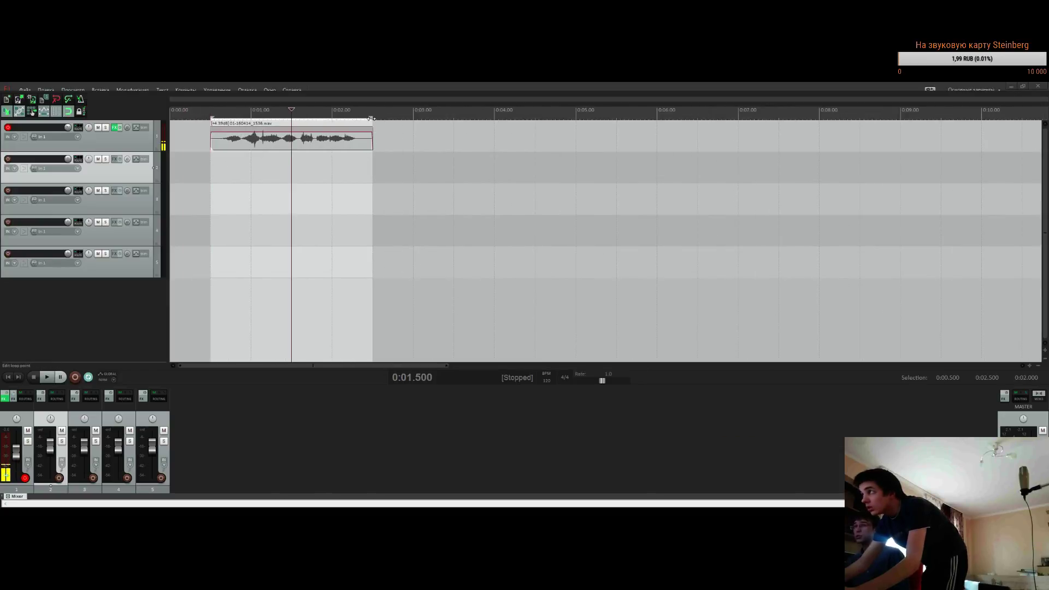
Clear the time selection and place the edit cursor at 0:00.500, the start of the clip
{"action": "left_click_drag", "start_coordinate": [370, 118], "coordinate": [44, 117]}
{"action": "left_click", "coordinate": [251, 164]}
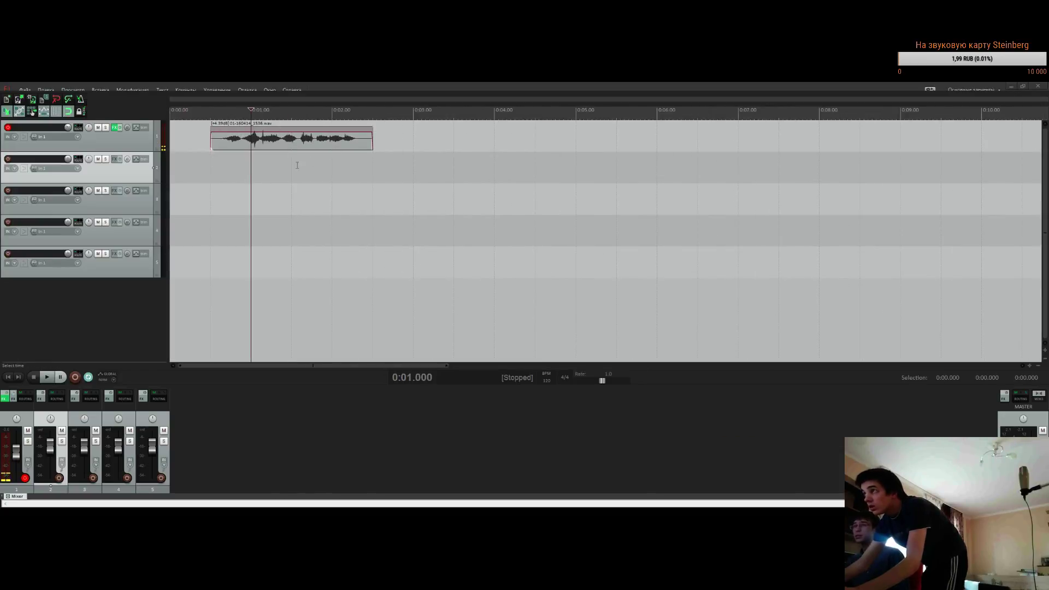
{"action": "left_click", "coordinate": [228, 145]}
{"action": "scroll", "coordinate": [554, 170], "scroll_direction": "up", "scroll_amount": 6}
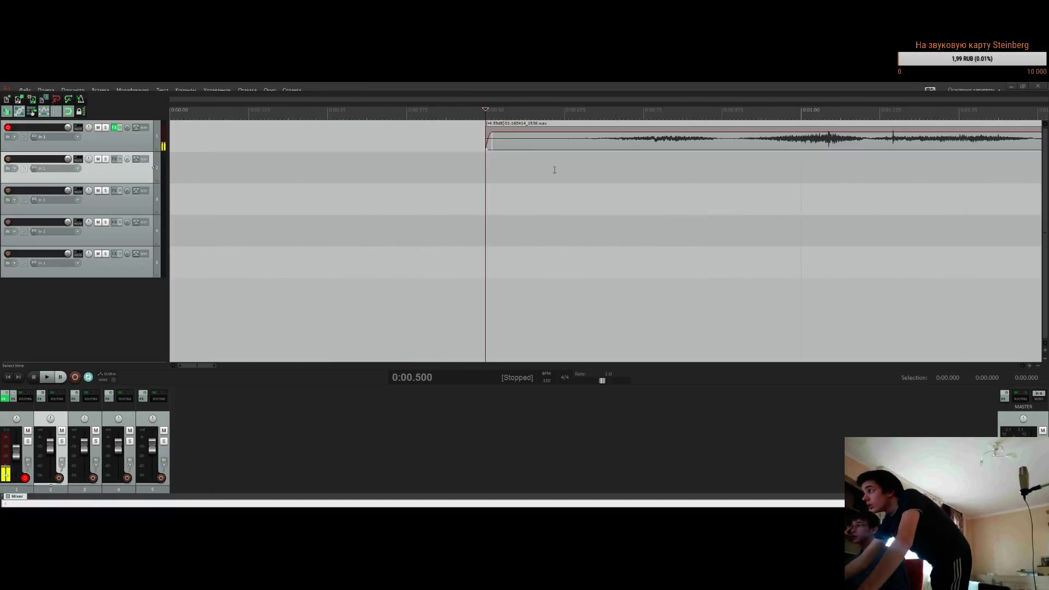
Split the clip at 0:00.655 and delete the silent part before the sound
{"action": "mouse_move", "coordinate": [494, 117]}
{"action": "left_mouse_down"}
{"action": "mouse_move", "coordinate": [363, 145]}
{"action": "mouse_move", "coordinate": [483, 142]}
{"action": "mouse_move", "coordinate": [496, 111]}
{"action": "mouse_move", "coordinate": [677, 111]}
{"action": "left_mouse_up"}
{"action": "scroll", "coordinate": [559, 138], "scroll_direction": "up", "scroll_amount": 3}
{"action": "scroll", "coordinate": [582, 146], "scroll_direction": "up", "scroll_amount": 2}
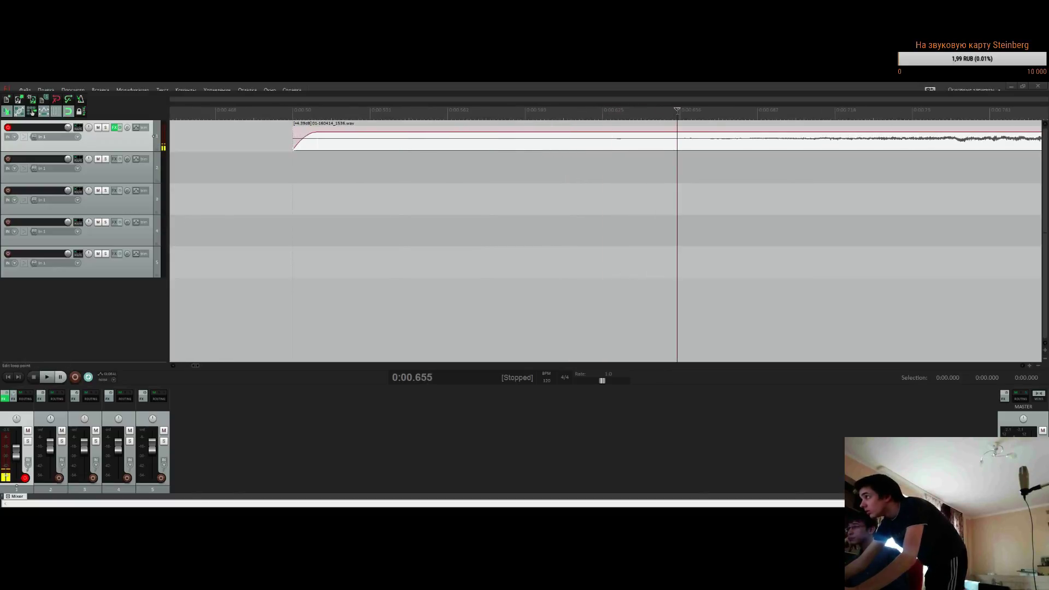
{"action": "key", "text": "s"}
{"action": "left_click", "coordinate": [538, 143]}
{"action": "key", "text": "Delete"}
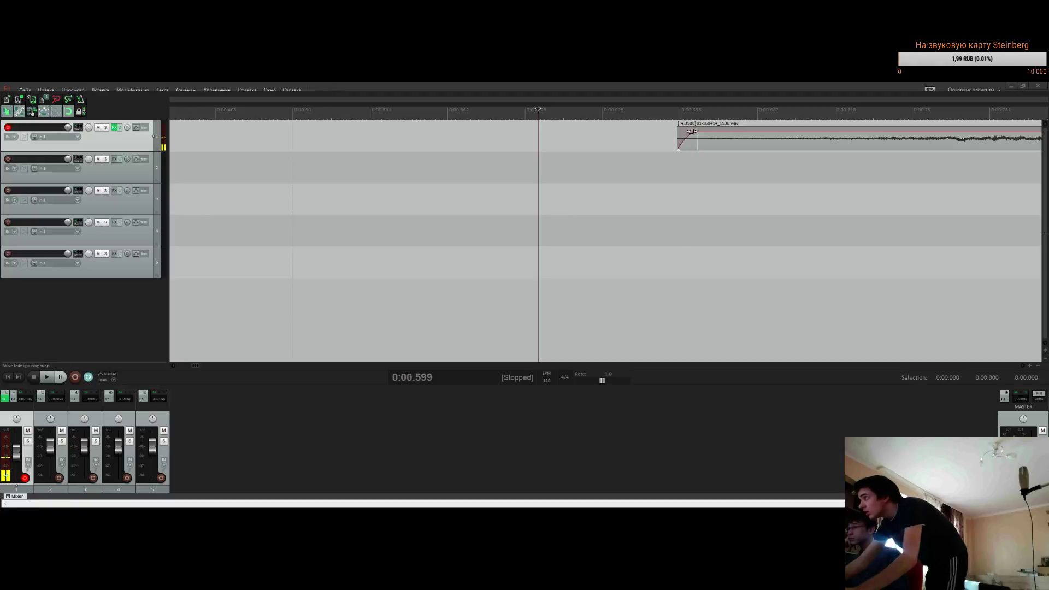
Split the clip at 0:02.278, just behind the end of the sound, and delete the silent remainder
{"action": "scroll", "coordinate": [590, 173], "scroll_direction": "down", "scroll_amount": 2}
{"action": "scroll", "coordinate": [589, 173], "scroll_direction": "down", "scroll_amount": 2}
{"action": "left_click", "coordinate": [492, 142]}
{"action": "scroll", "coordinate": [607, 107], "scroll_direction": "up", "scroll_amount": 3}
{"action": "left_click", "coordinate": [605, 111]}
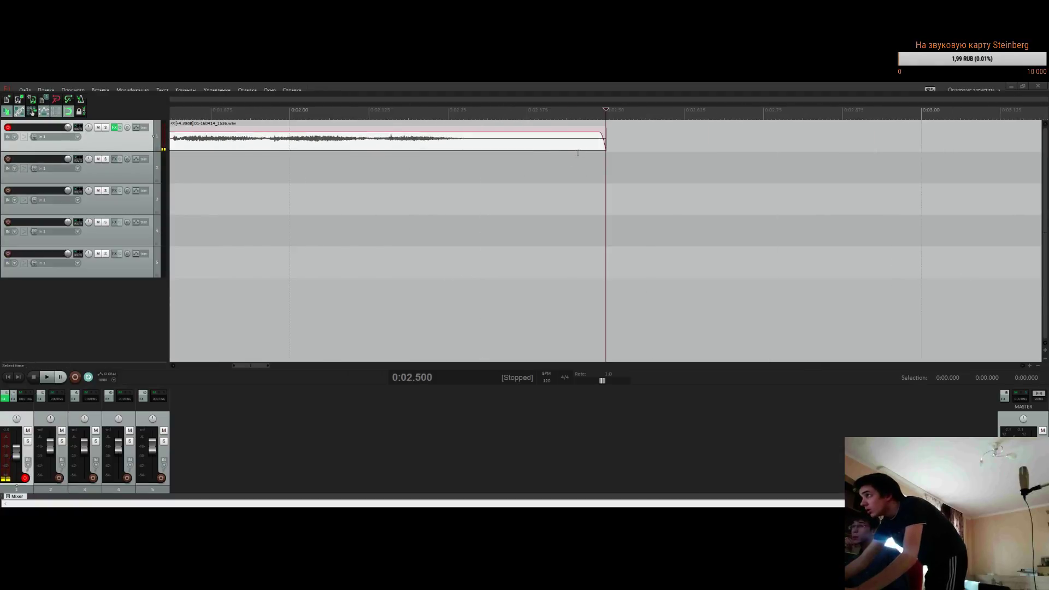
{"action": "left_click_drag", "start_coordinate": [606, 110], "coordinate": [466, 110]}
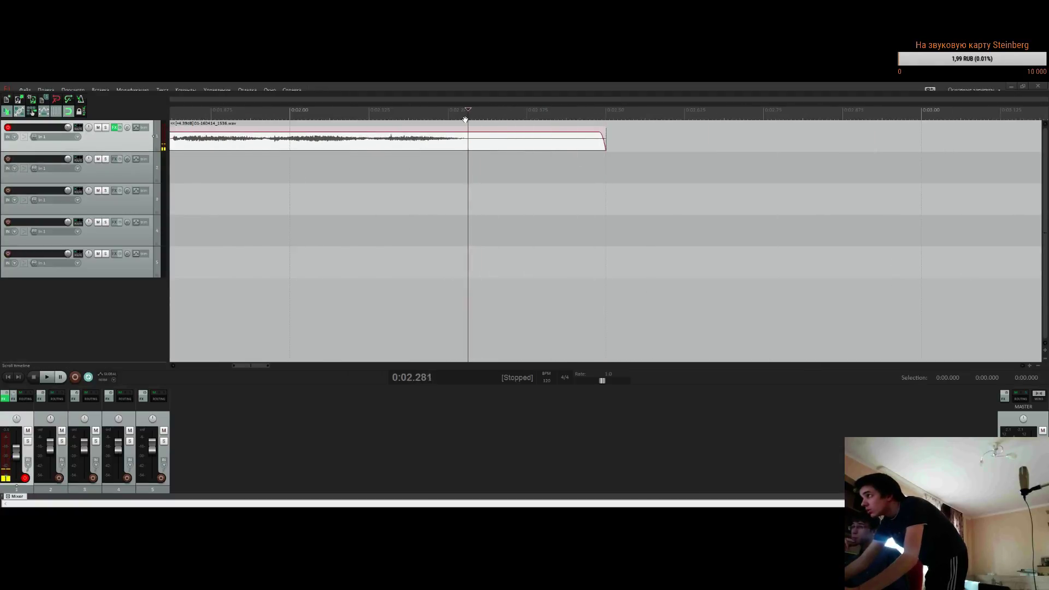
{"action": "scroll", "coordinate": [466, 111], "scroll_direction": "up", "scroll_amount": 3}
{"action": "key", "text": "s"}
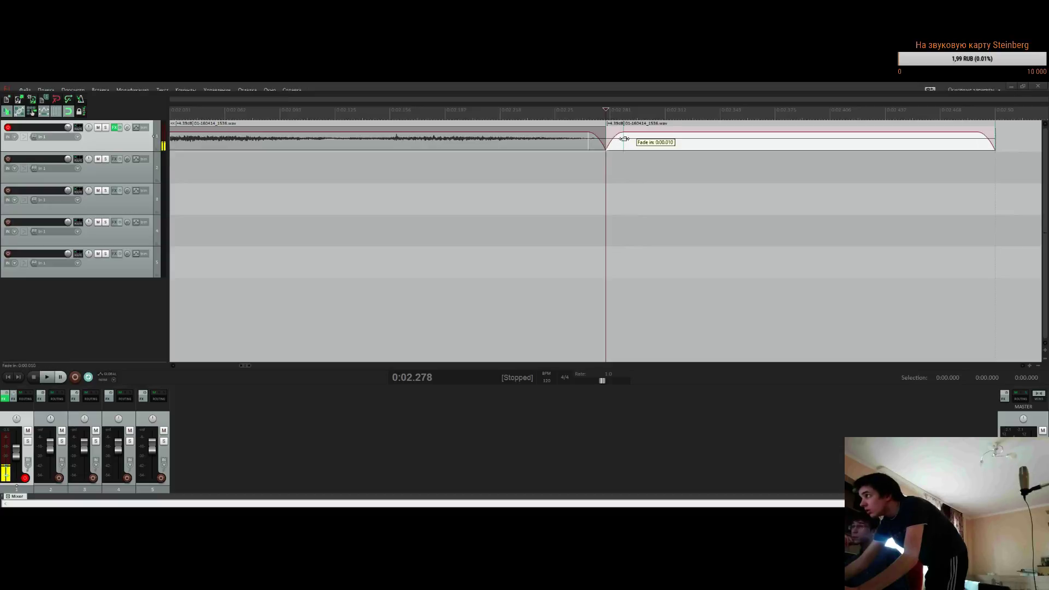
{"action": "left_click", "coordinate": [623, 141]}
{"action": "key", "text": "Delete"}
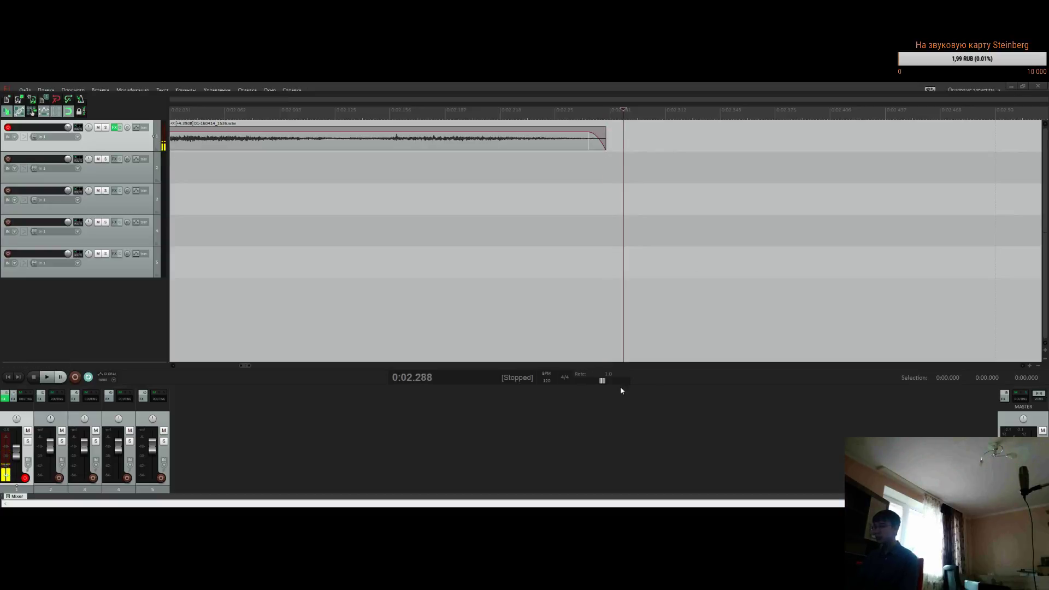
{"action": "left_click_drag", "start_coordinate": [569, 306], "coordinate": [367, 295]}
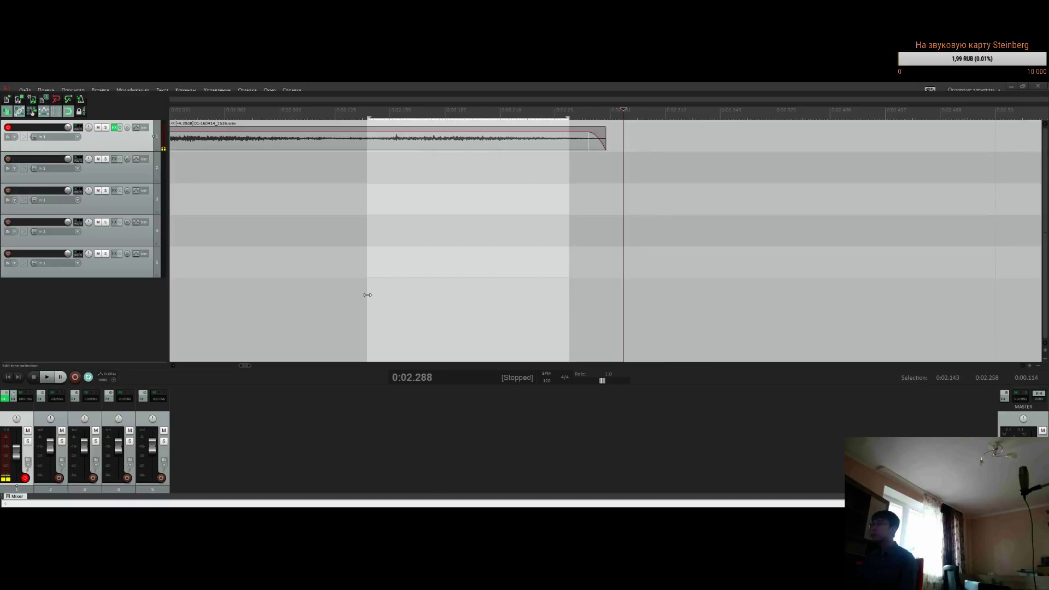
{"action": "scroll", "coordinate": [414, 319], "scroll_direction": "down", "scroll_amount": 4}
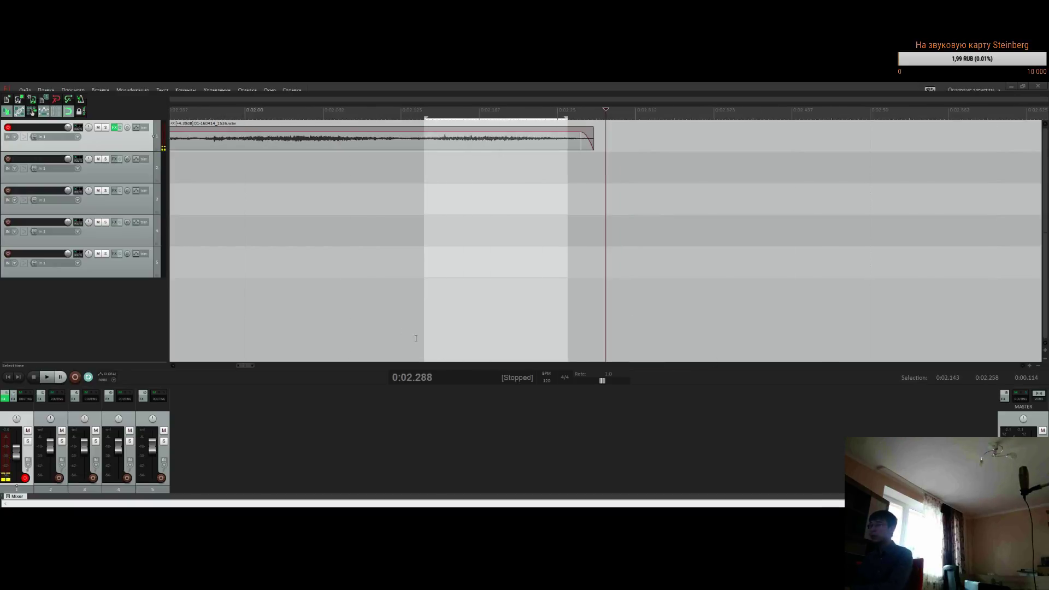
{"action": "scroll", "coordinate": [317, 201], "scroll_direction": "down", "scroll_amount": 3}
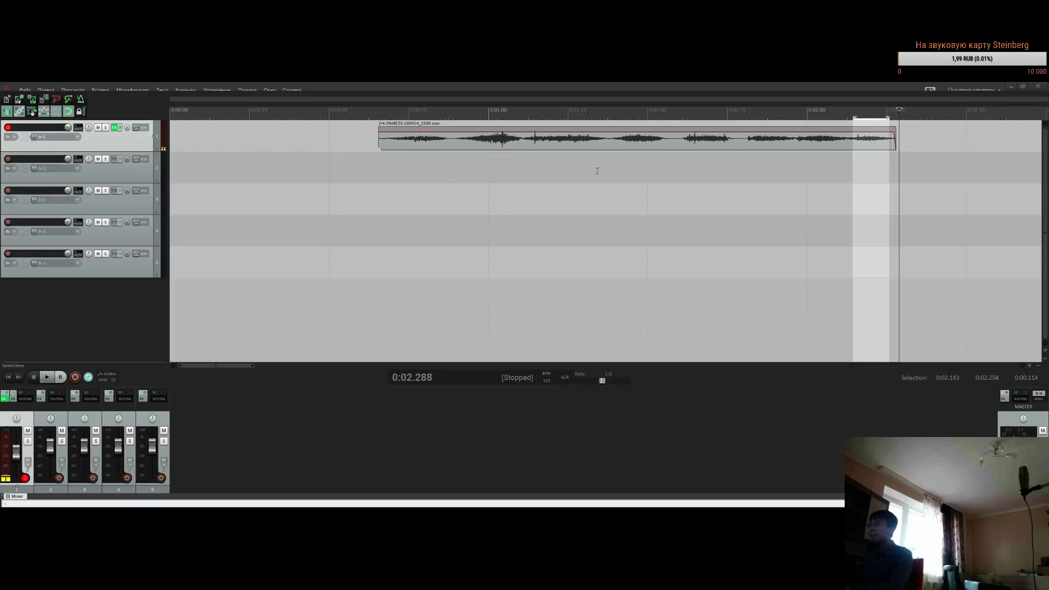
{"action": "scroll", "coordinate": [583, 139], "scroll_direction": "up", "scroll_amount": 2}
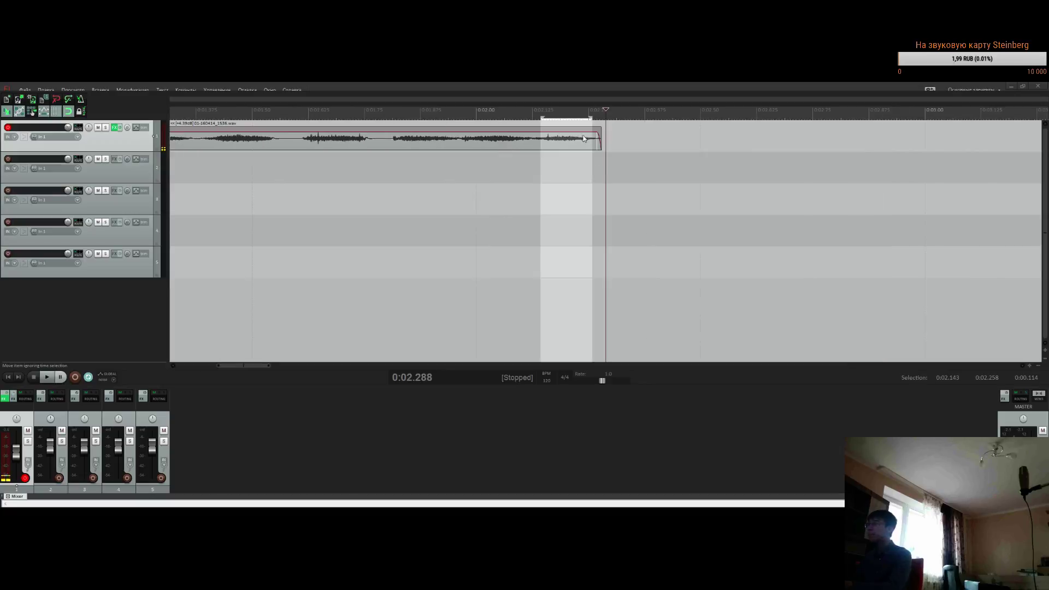
{"action": "left_click", "coordinate": [240, 116]}
Move the clip to start at 0:01.500 on the first track and place the edit cursor at its start
{"action": "left_click_drag", "start_coordinate": [208, 142], "coordinate": [488, 146]}
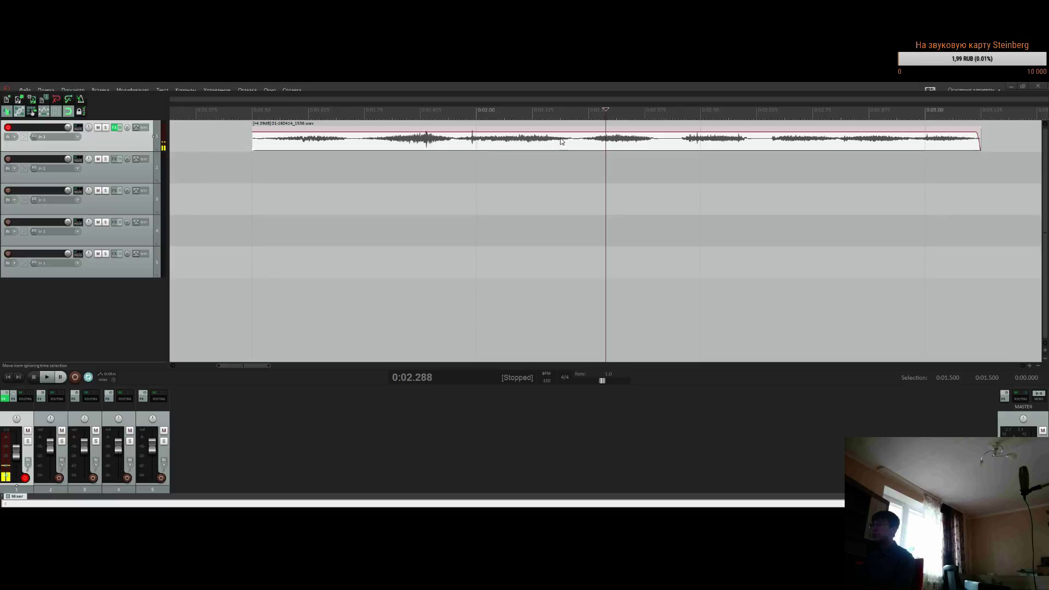
{"action": "left_click_drag", "start_coordinate": [574, 143], "coordinate": [573, 139]}
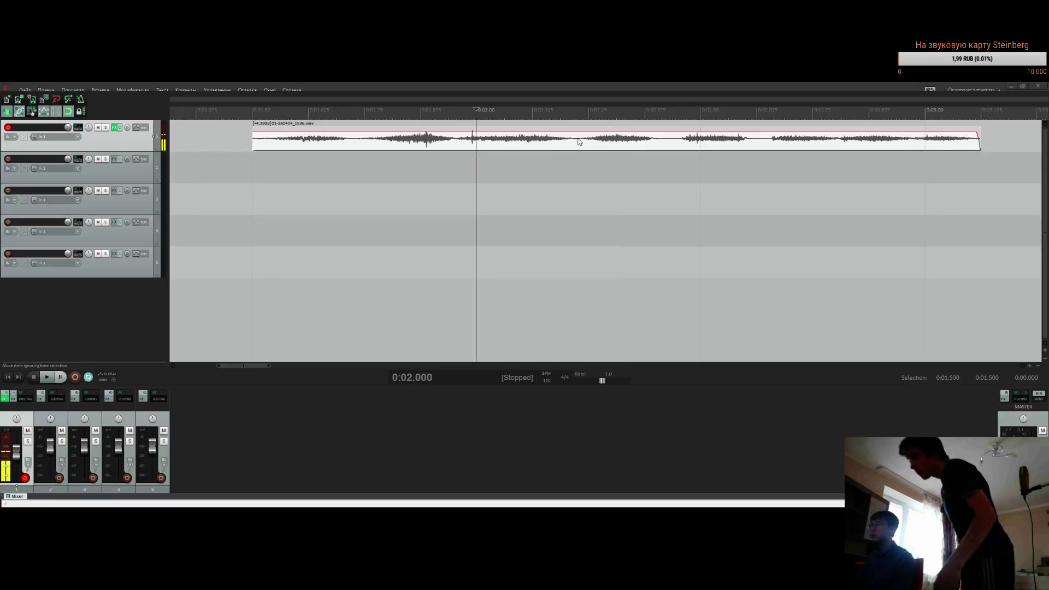
{"action": "left_click", "coordinate": [504, 141]}
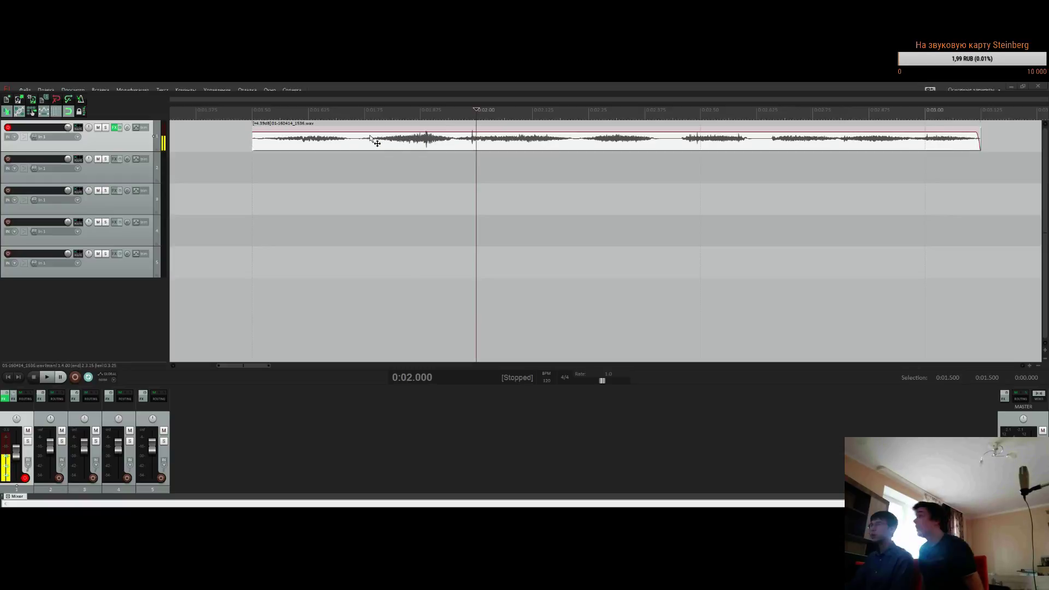
{"action": "left_click", "coordinate": [650, 148]}
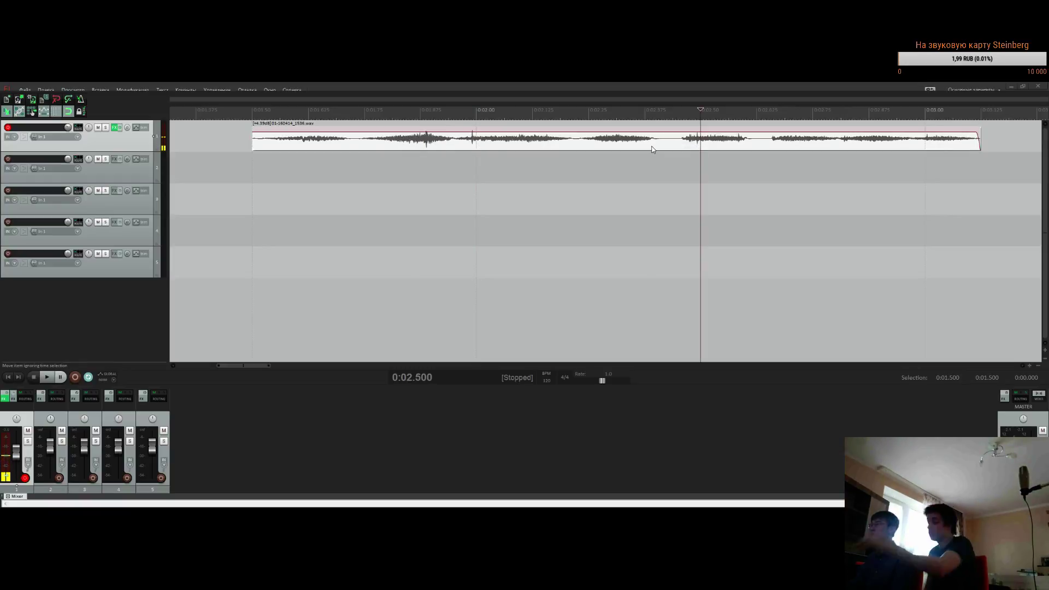
{"action": "scroll", "coordinate": [663, 101], "scroll_direction": "down", "scroll_amount": 3}
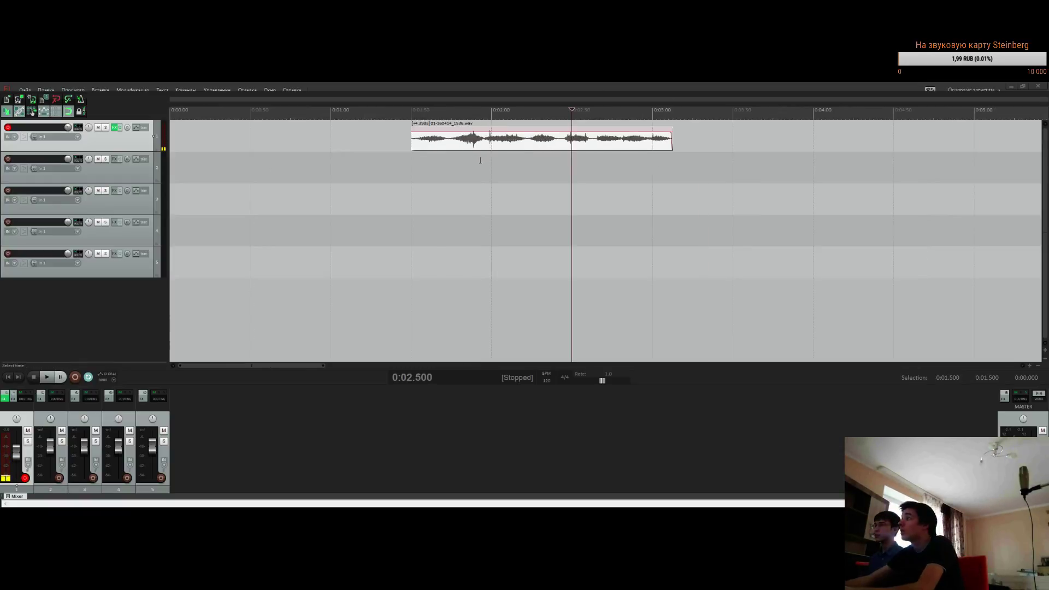
{"action": "left_click", "coordinate": [492, 158]}
{"action": "left_click", "coordinate": [412, 158]}
{"action": "scroll", "coordinate": [521, 159], "scroll_direction": "up", "scroll_amount": 4}
{"action": "scroll", "coordinate": [521, 158], "scroll_direction": "down", "scroll_amount": 3}
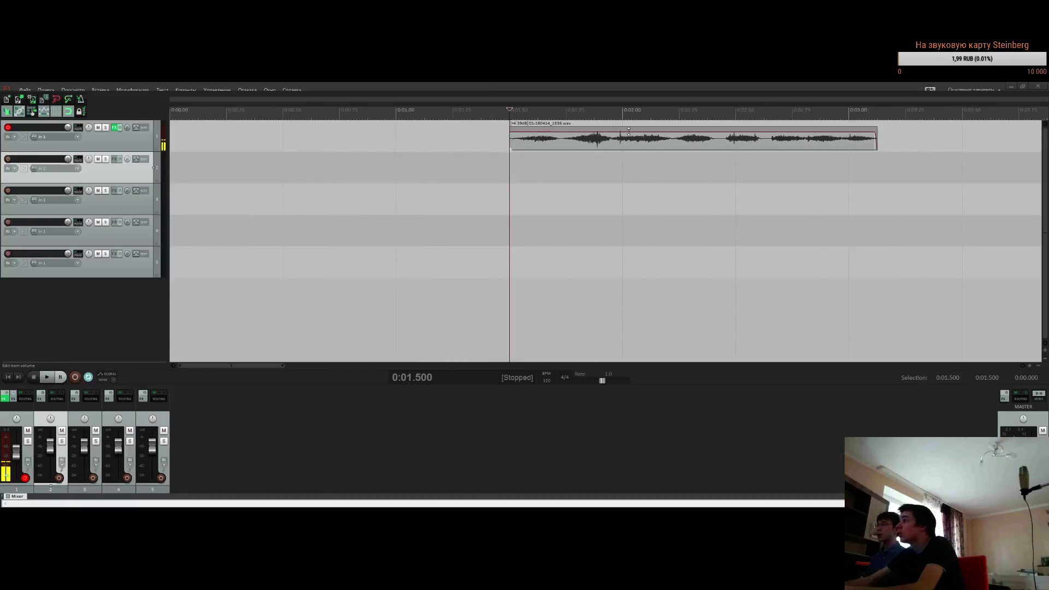
Set the clip's item volume to +4.00 dB and move the clip to start at 0:00.500
{"action": "left_click_drag", "start_coordinate": [628, 131], "coordinate": [628, 133]}
{"action": "scroll", "coordinate": [492, 136], "scroll_direction": "down", "scroll_amount": 4}
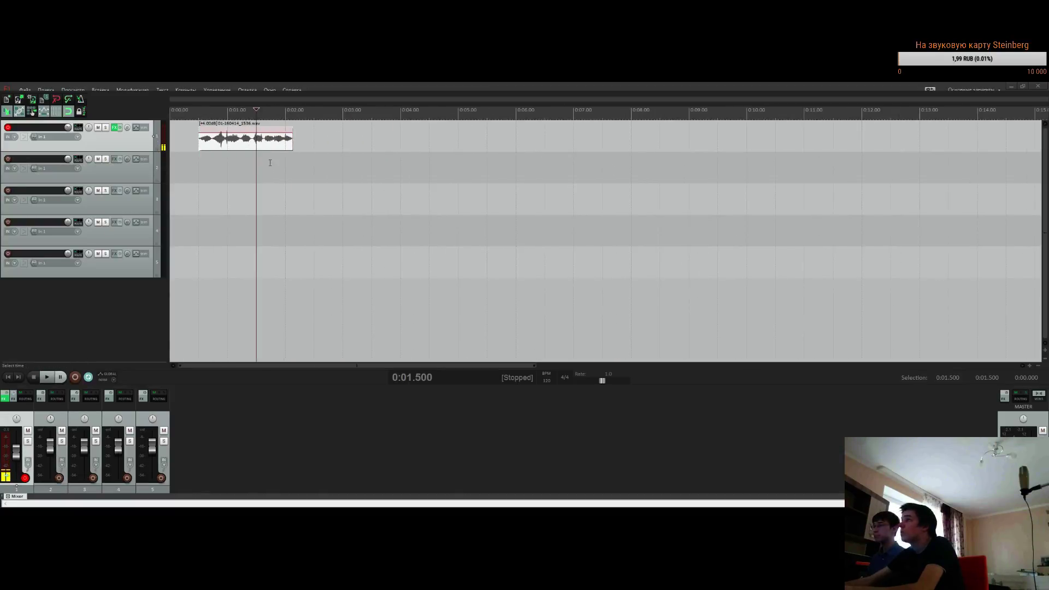
{"action": "scroll", "coordinate": [270, 163], "scroll_direction": "up", "scroll_amount": 3}
{"action": "left_click", "coordinate": [250, 164]}
{"action": "scroll", "coordinate": [493, 170], "scroll_direction": "up", "scroll_amount": 4}
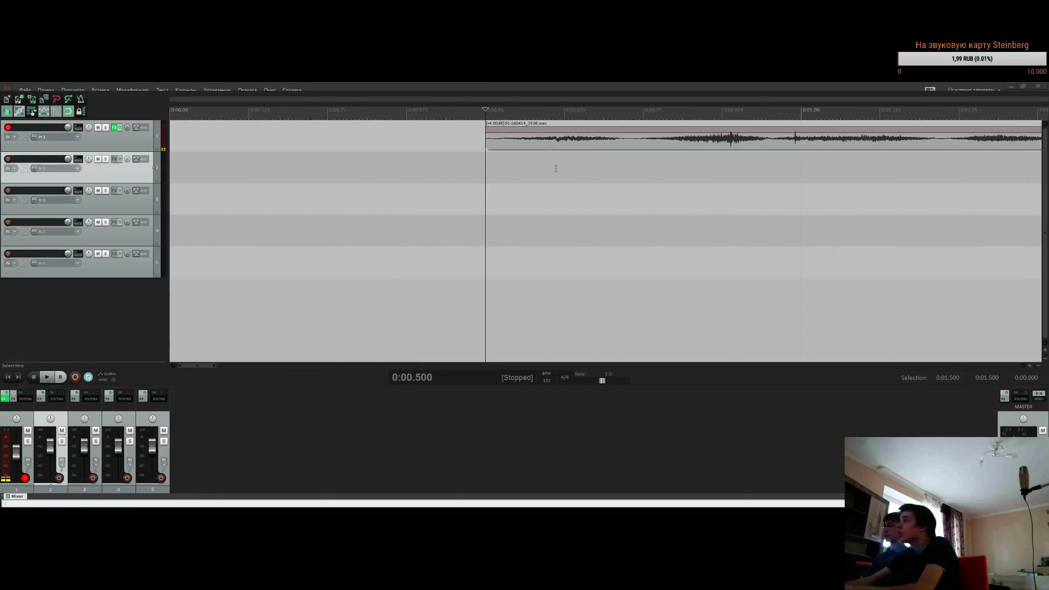
{"action": "key", "text": "space"}
{"action": "key", "text": "space"}
Split the clip at 0:00.726 and move its longer second part straight down to the second track
{"action": "left_click", "coordinate": [501, 144]}
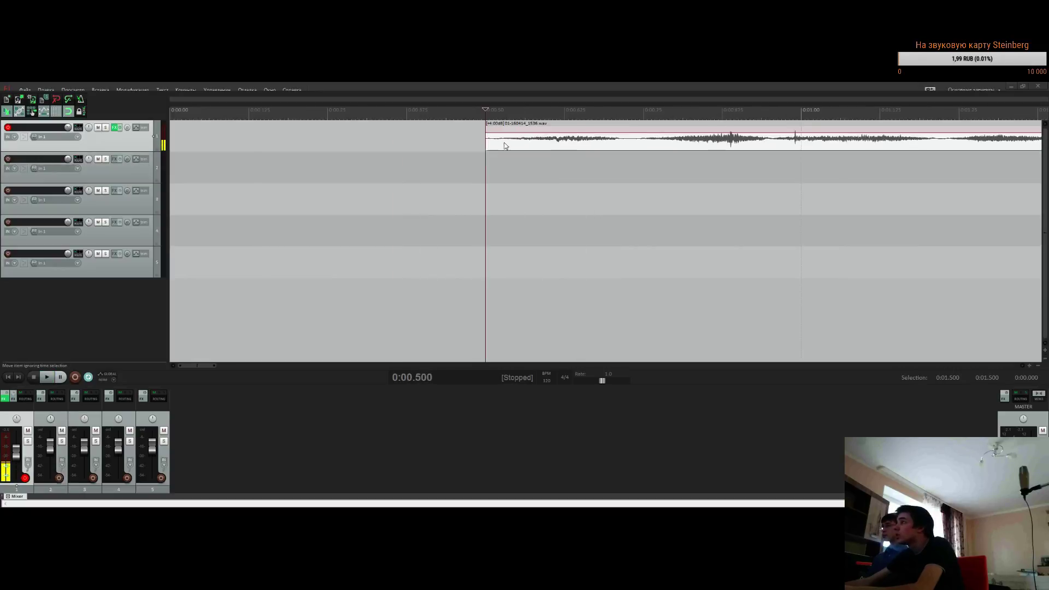
{"action": "left_click_drag", "start_coordinate": [515, 115], "coordinate": [628, 110]}
{"action": "key", "text": "s"}
{"action": "scroll", "coordinate": [628, 111], "scroll_direction": "down", "scroll_amount": 4}
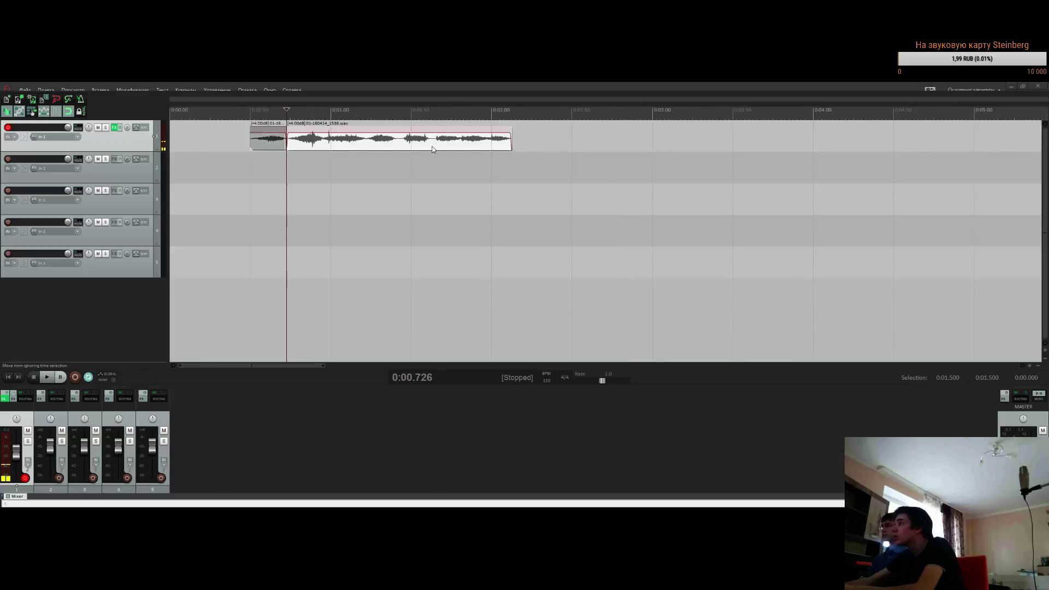
{"action": "left_click", "coordinate": [407, 141]}
{"action": "left_click_drag", "start_coordinate": [365, 143], "coordinate": [365, 174]}
Mute the second track and play the short fragment on the first track from 0:00.500
{"action": "left_click", "coordinate": [84, 160]}
{"action": "key", "text": "Home"}
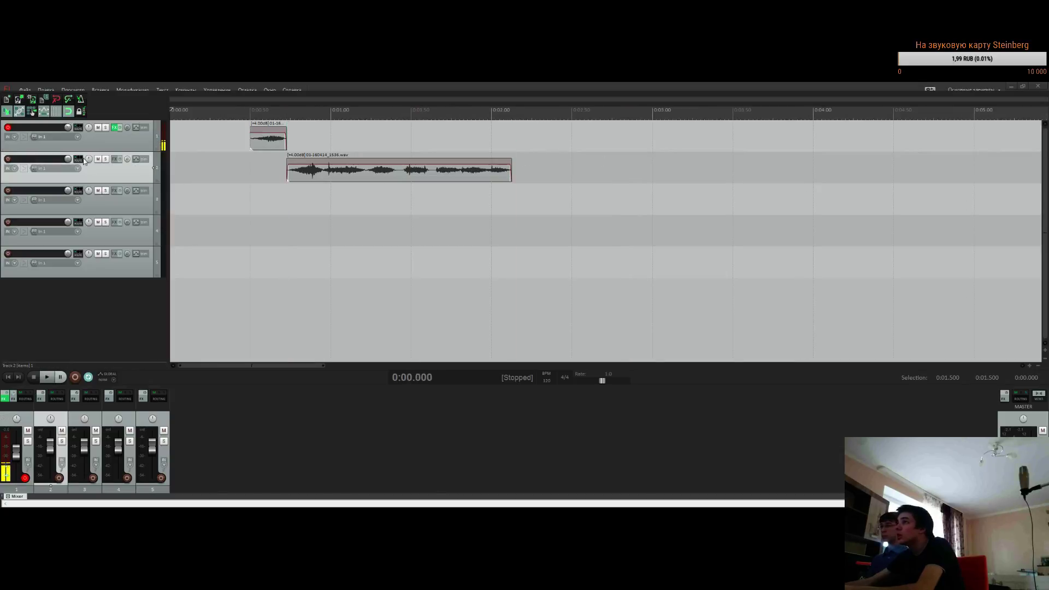
{"action": "left_click", "coordinate": [98, 159]}
{"action": "left_click", "coordinate": [235, 131]}
{"action": "key", "text": "space"}
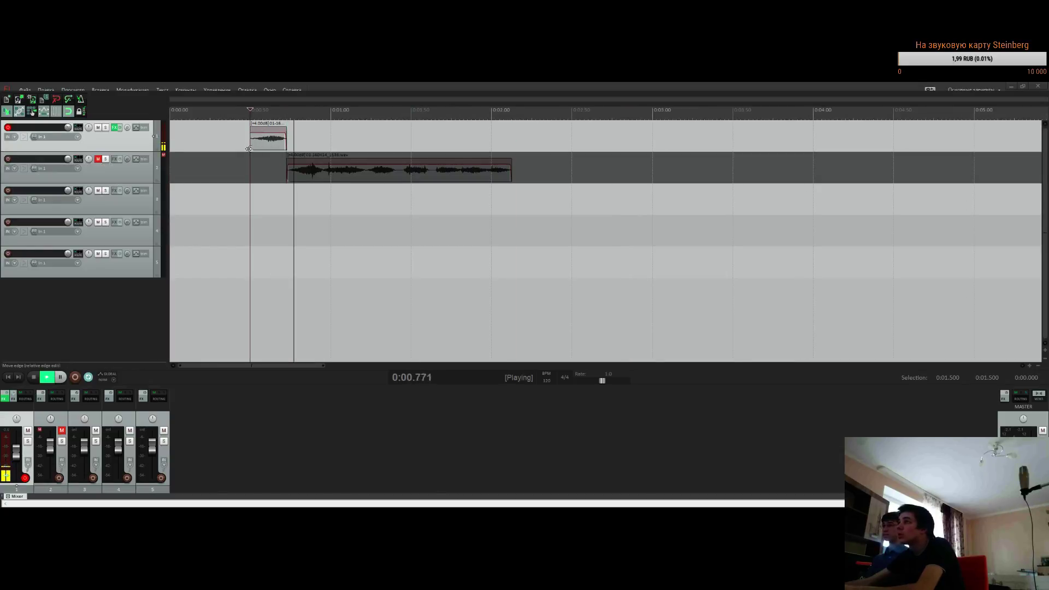
{"action": "key", "text": "space"}
{"action": "key", "text": "space"}
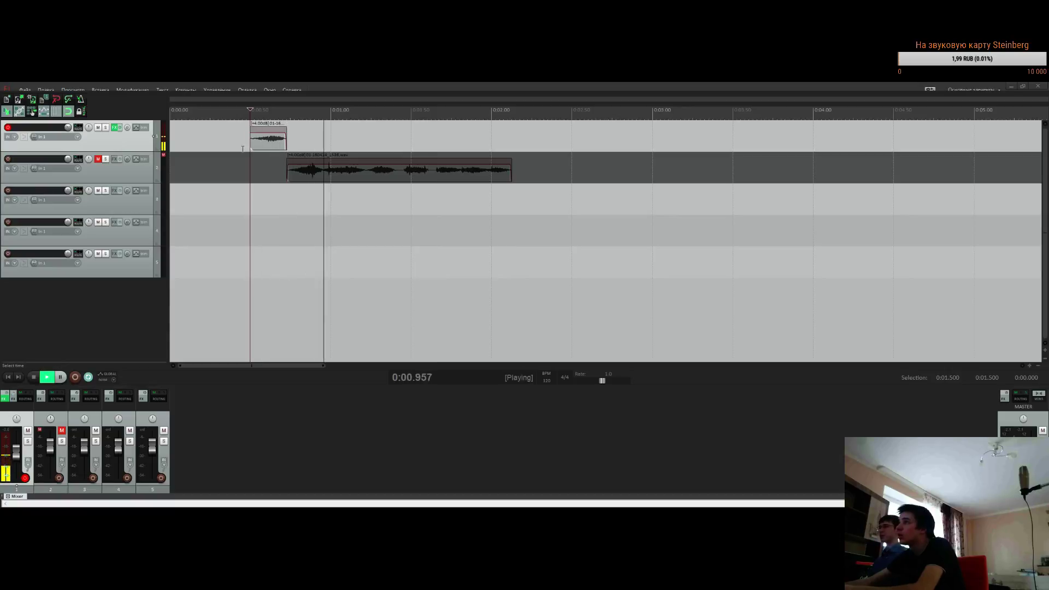
{"action": "scroll", "coordinate": [243, 148], "scroll_direction": "up", "scroll_amount": 2}
{"action": "scroll", "coordinate": [233, 125], "scroll_direction": "up", "scroll_amount": 2}
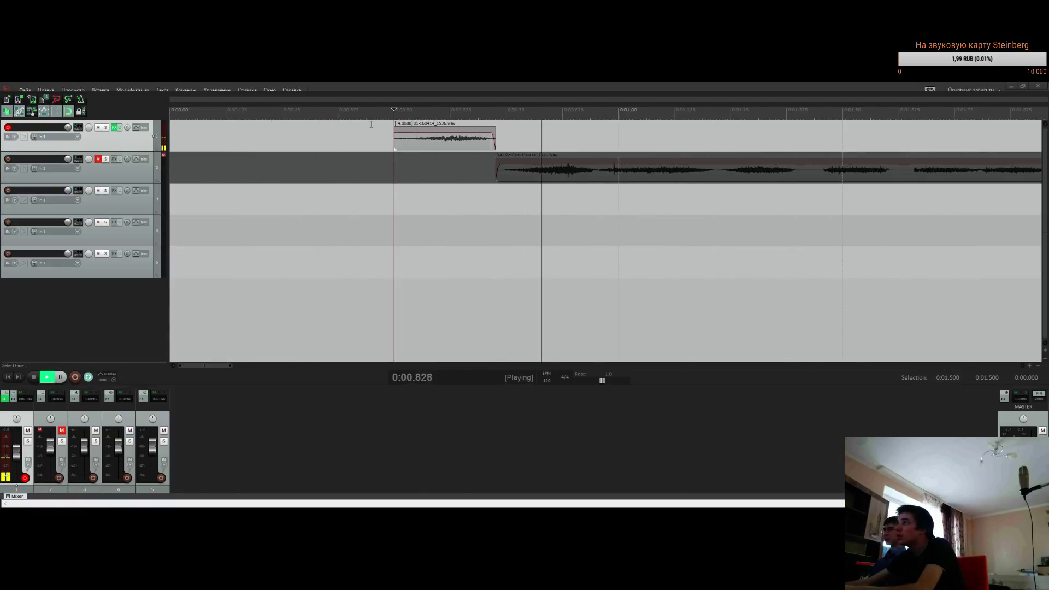
{"action": "key", "text": "space"}
Move the short fragment to the very start of the first track and return the edit cursor to 0:00.000
{"action": "scroll", "coordinate": [403, 160], "scroll_direction": "down", "scroll_amount": 4}
{"action": "left_click_drag", "start_coordinate": [216, 141], "coordinate": [176, 141]}
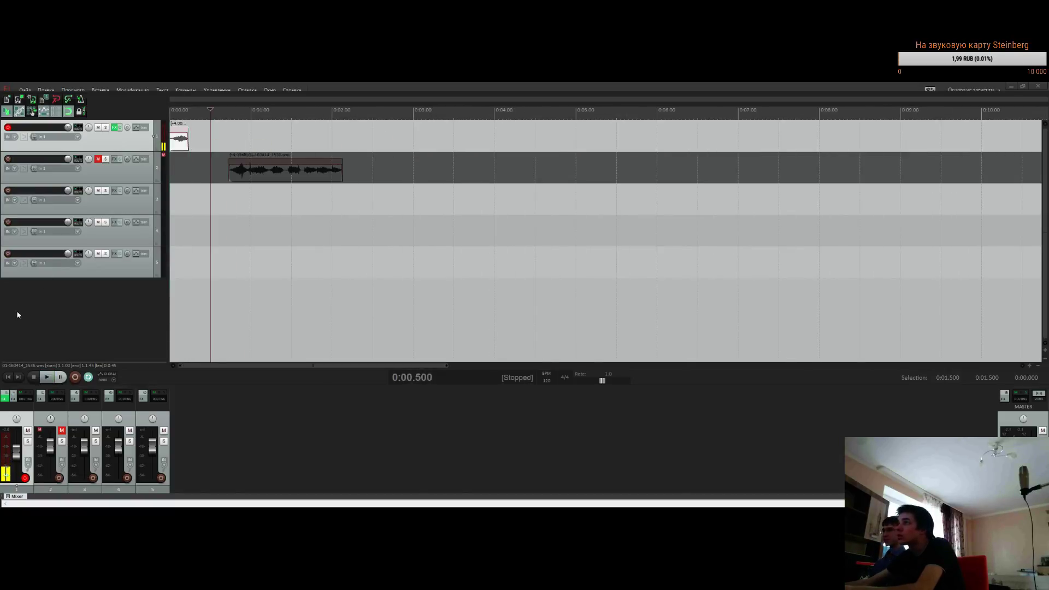
{"action": "left_click", "coordinate": [8, 377]}
{"action": "scroll", "coordinate": [252, 145], "scroll_direction": "up", "scroll_amount": 4}
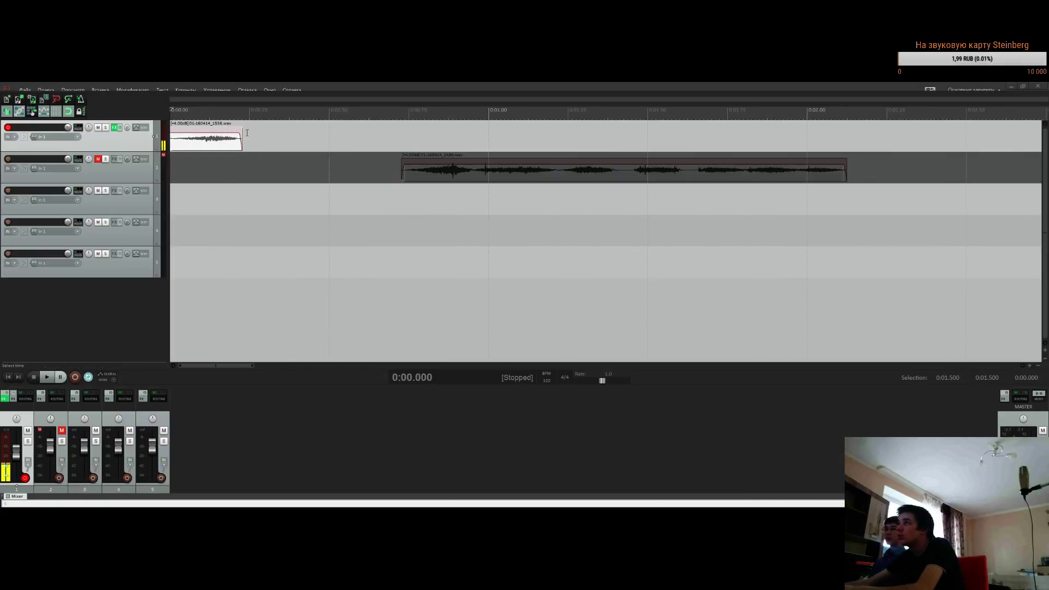
Move the short fragment to start at about 0:00.15 and play it looped over a time selection from 0:00.000 to 0:00.500
{"action": "left_click_drag", "start_coordinate": [171, 141], "coordinate": [340, 142]}
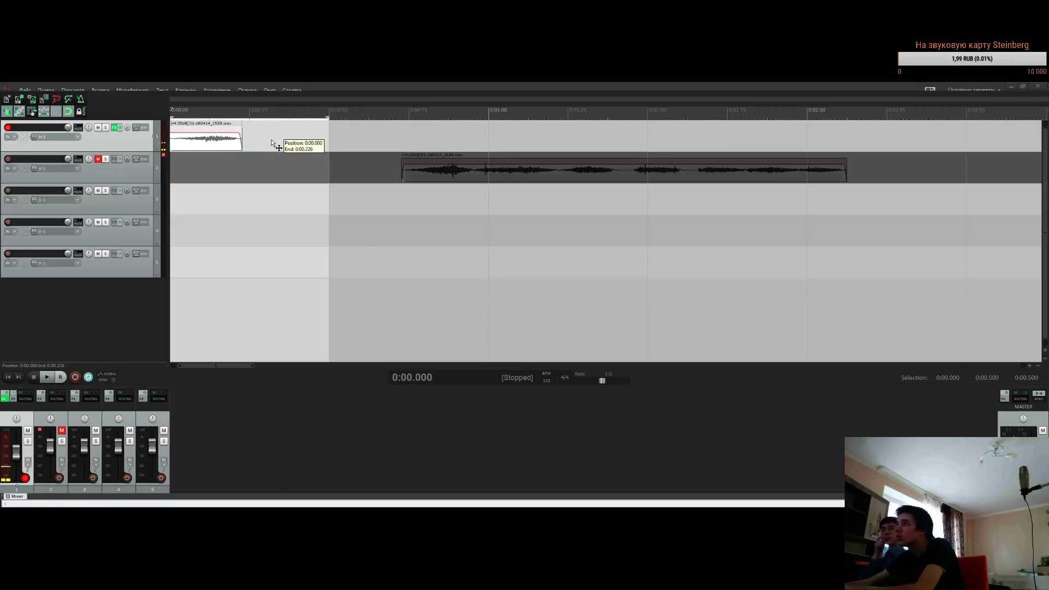
{"action": "left_click_drag", "start_coordinate": [217, 141], "coordinate": [262, 141]}
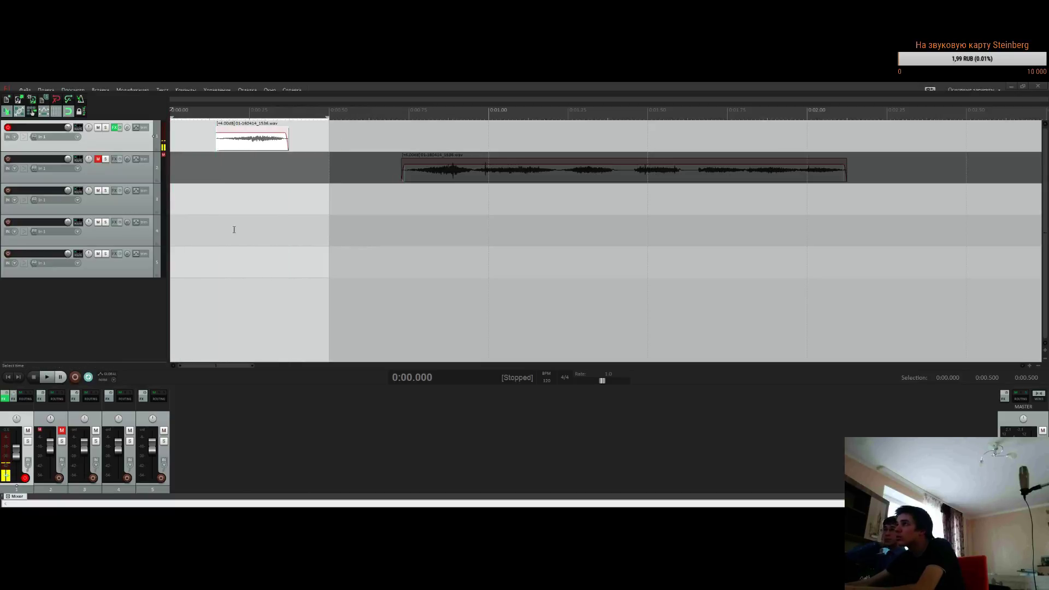
{"action": "key", "text": "space"}
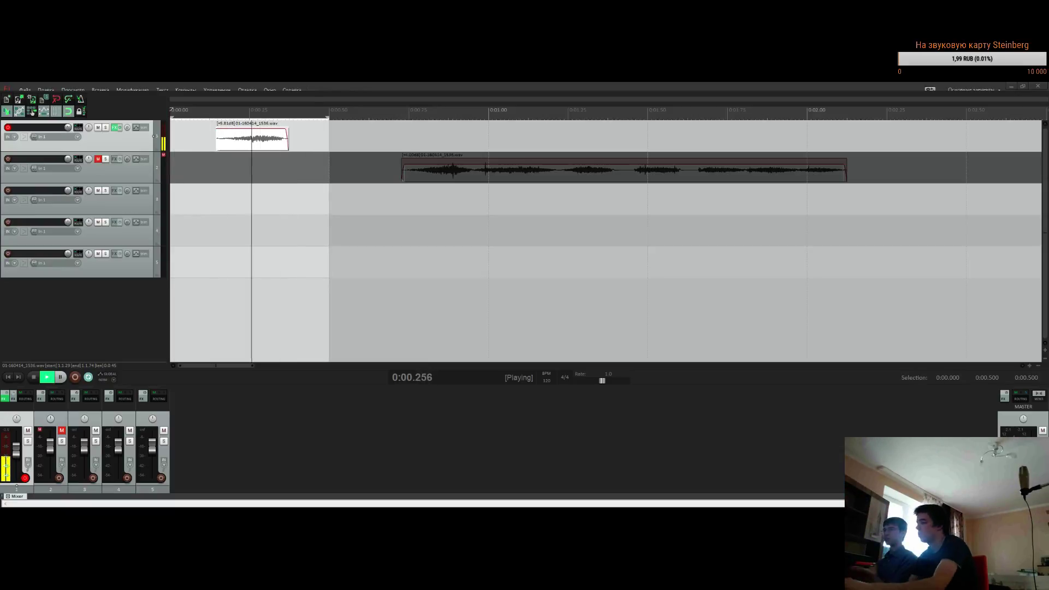
{"action": "scroll", "coordinate": [262, 109], "scroll_direction": "down", "scroll_amount": 2}
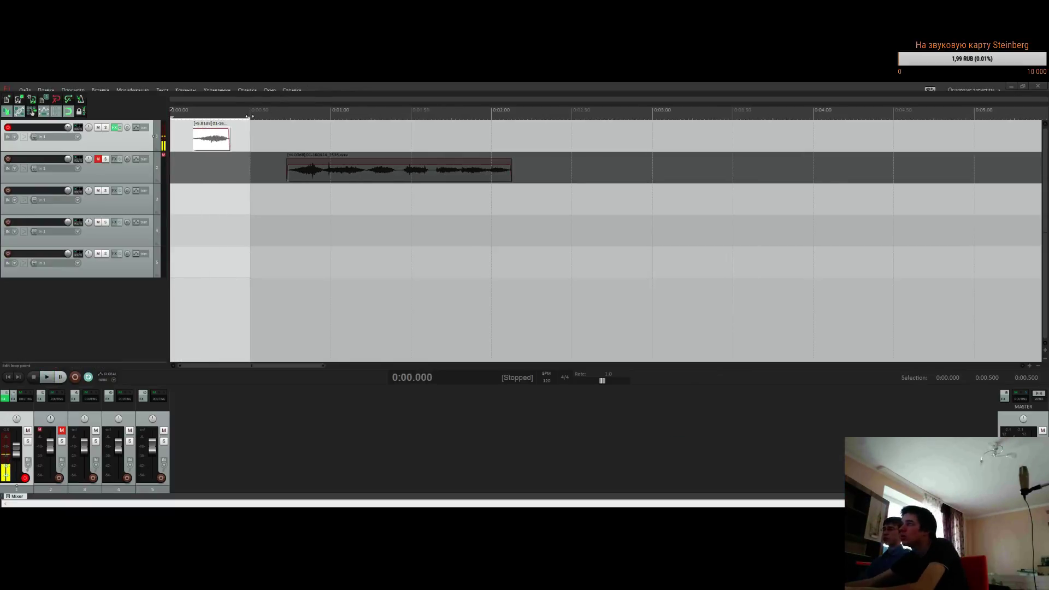
Clear the time selection and turn repeat off
{"action": "key", "text": "space"}
{"action": "left_click", "coordinate": [221, 118]}
{"action": "left_click", "coordinate": [88, 377]}
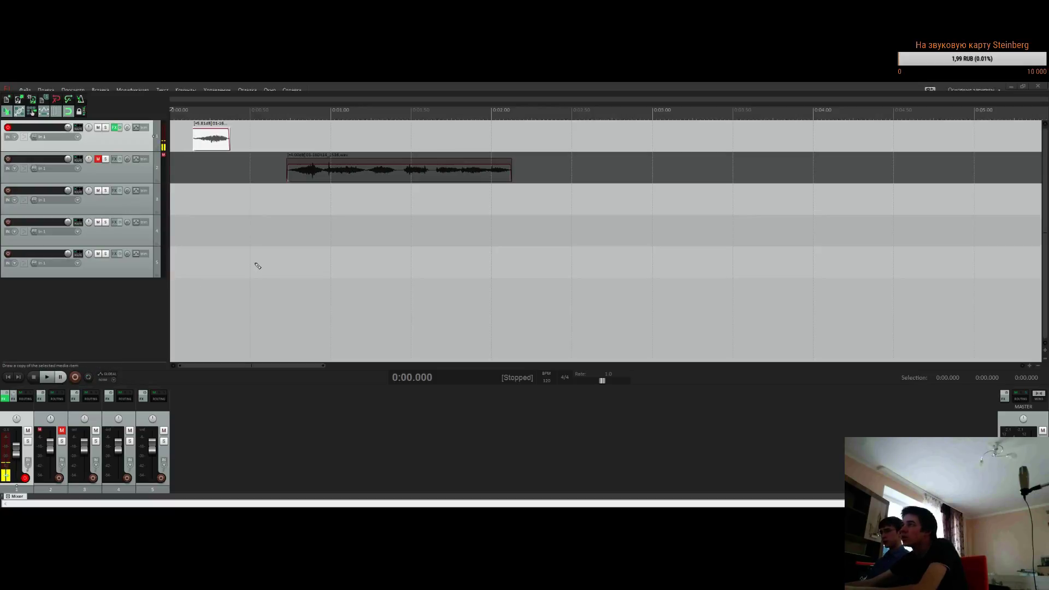
Disarm recording on the first track and play the project from 0:00.000
{"action": "scroll", "coordinate": [256, 232], "scroll_direction": "down", "scroll_amount": 1}
{"action": "scroll", "coordinate": [256, 232], "scroll_direction": "down", "scroll_amount": 1}
{"action": "left_click", "coordinate": [8, 127]}
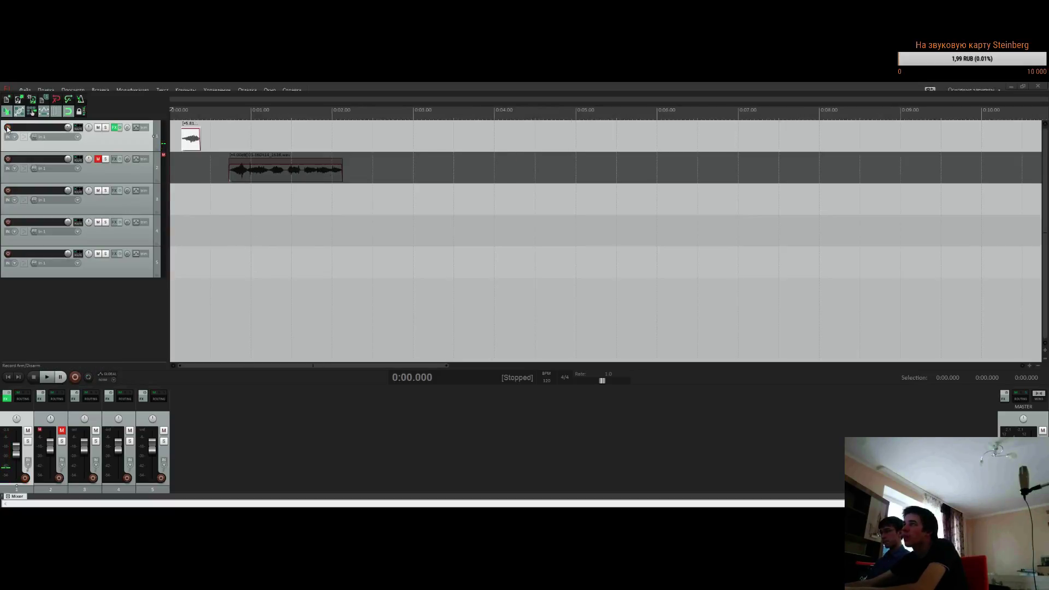
{"action": "scroll", "coordinate": [262, 180], "scroll_direction": "up", "scroll_amount": 3}
{"action": "key", "text": "space"}
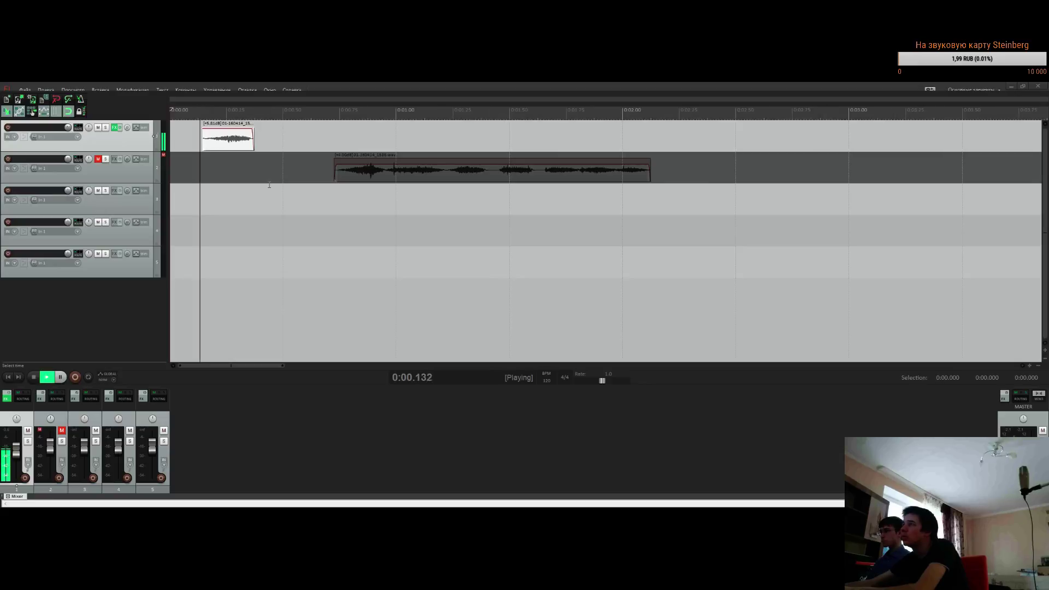
Stop playback, select the time range from 0:00.000 to 0:00.500, and move the short fragment to the very start of the first track
{"action": "key", "text": "space"}
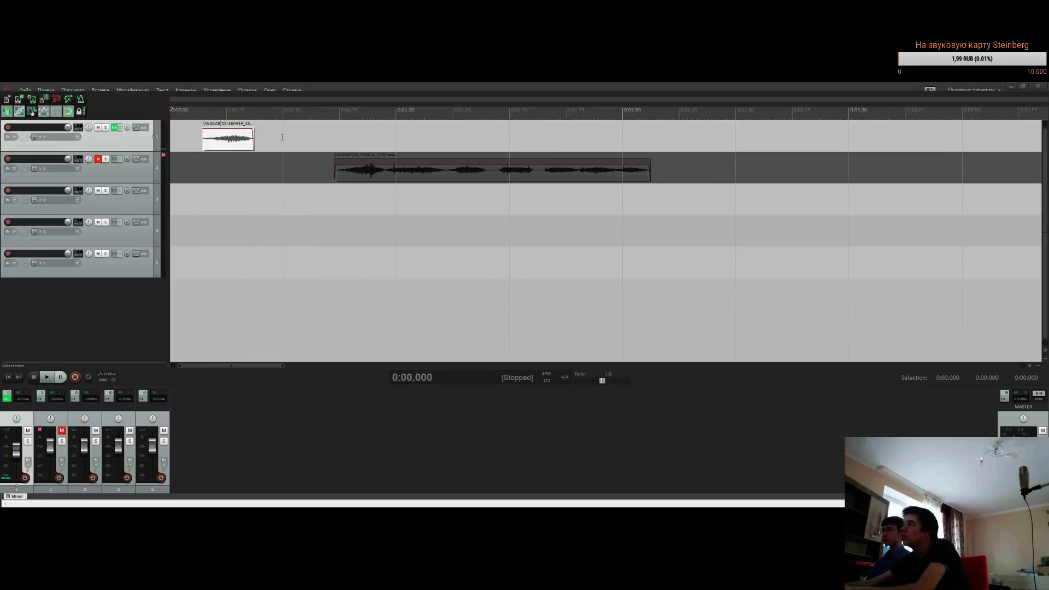
{"action": "left_click", "coordinate": [282, 130]}
{"action": "left_click_drag", "start_coordinate": [286, 117], "coordinate": [162, 122]}
{"action": "scroll", "coordinate": [257, 142], "scroll_direction": "up", "scroll_amount": 2}
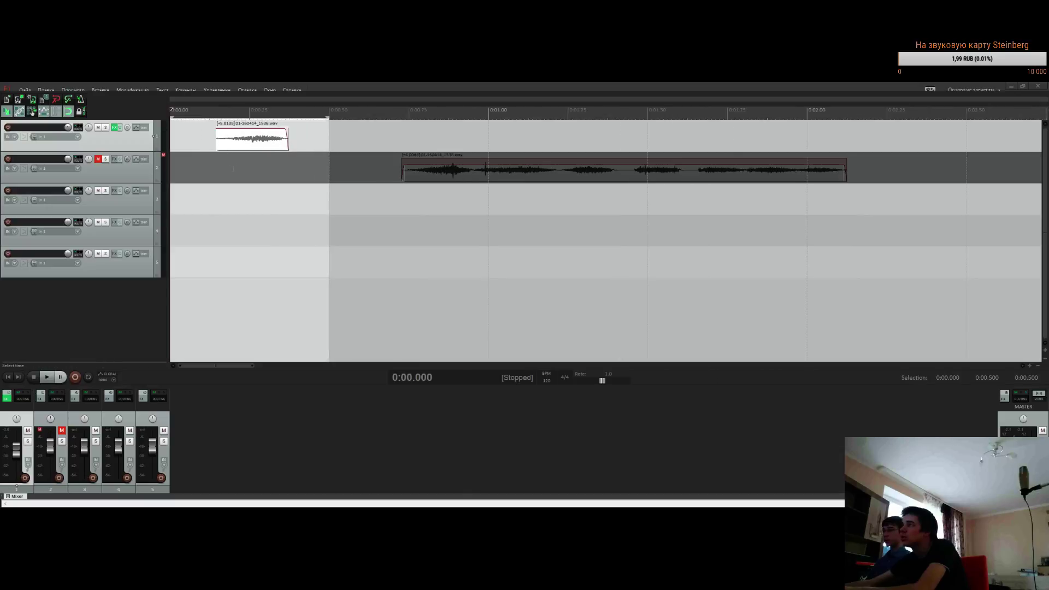
{"action": "mouse_move", "coordinate": [257, 141]}
{"action": "left_mouse_down"}
{"action": "mouse_move", "coordinate": [211, 141]}
{"action": "mouse_move", "coordinate": [254, 151]}
{"action": "mouse_move", "coordinate": [212, 149]}
{"action": "left_mouse_up"}
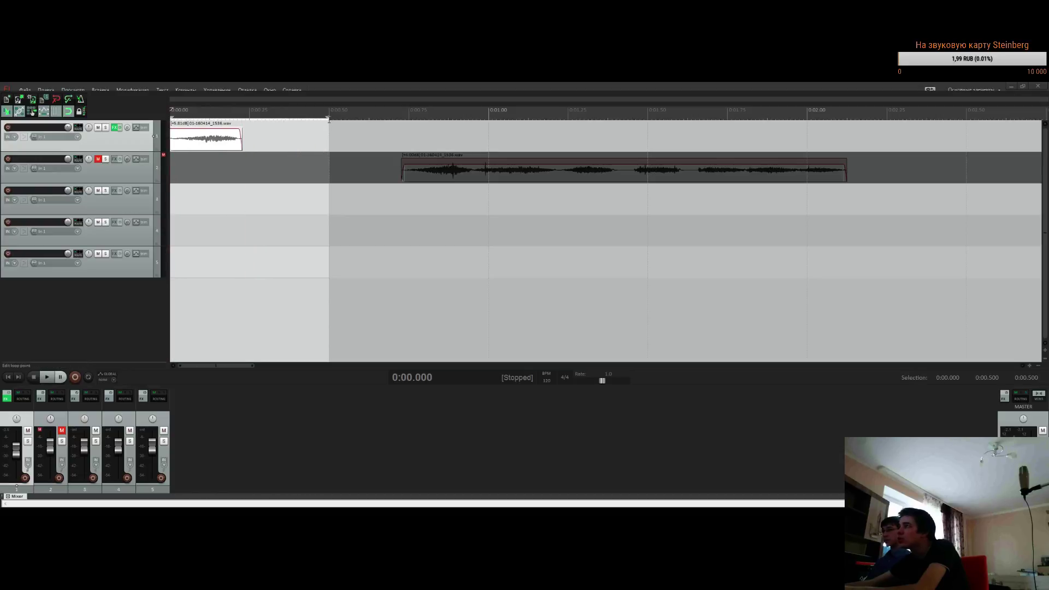
Clear the time selection and redraw it from 0:00.000 to 0:00.500
{"action": "left_click", "coordinate": [326, 118]}
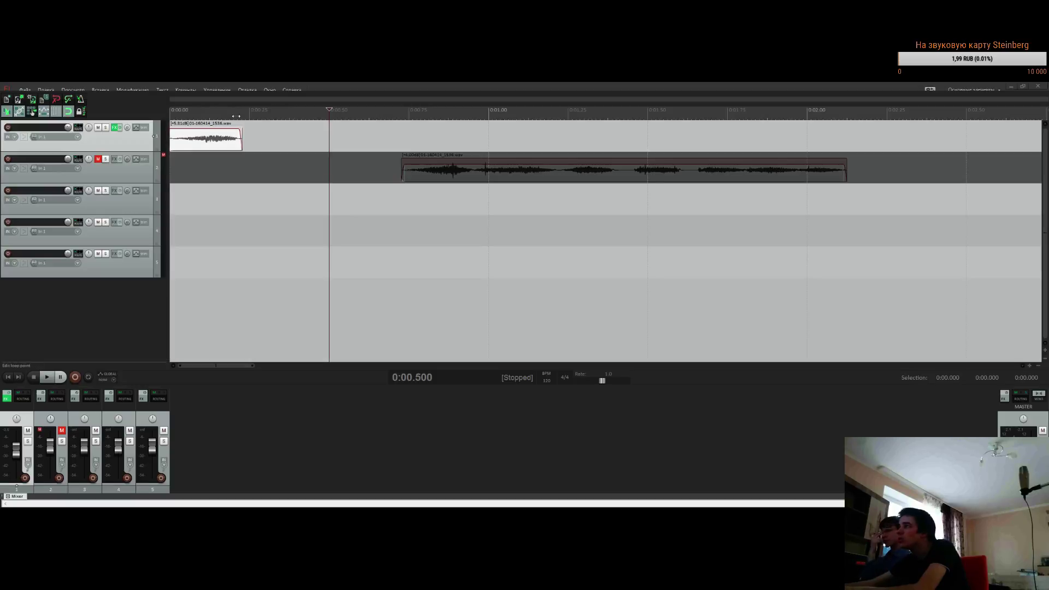
{"action": "left_click_drag", "start_coordinate": [236, 116], "coordinate": [329, 116]}
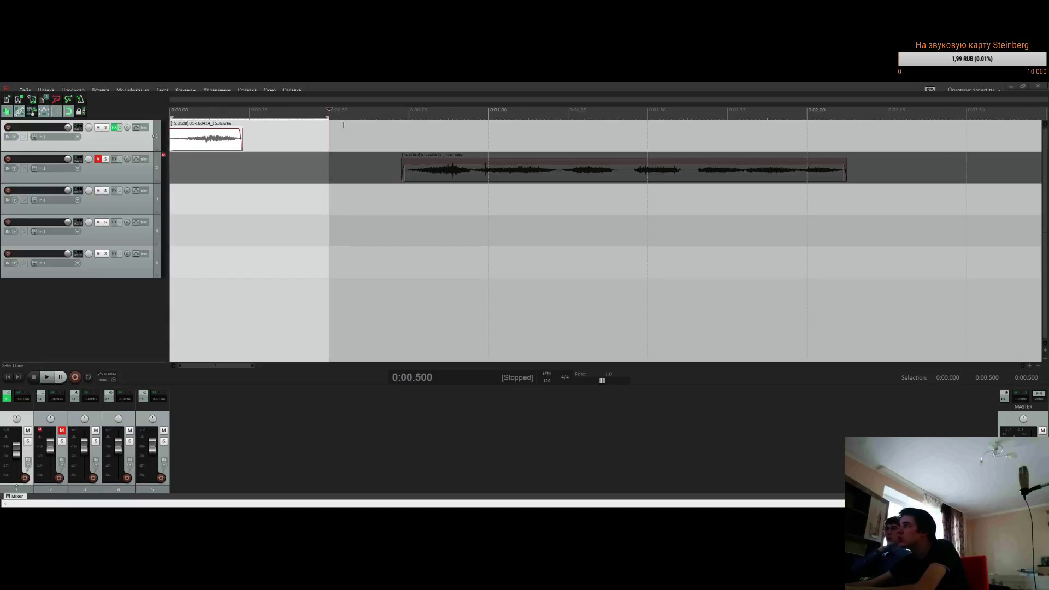
{"action": "left_click", "coordinate": [154, 168]}
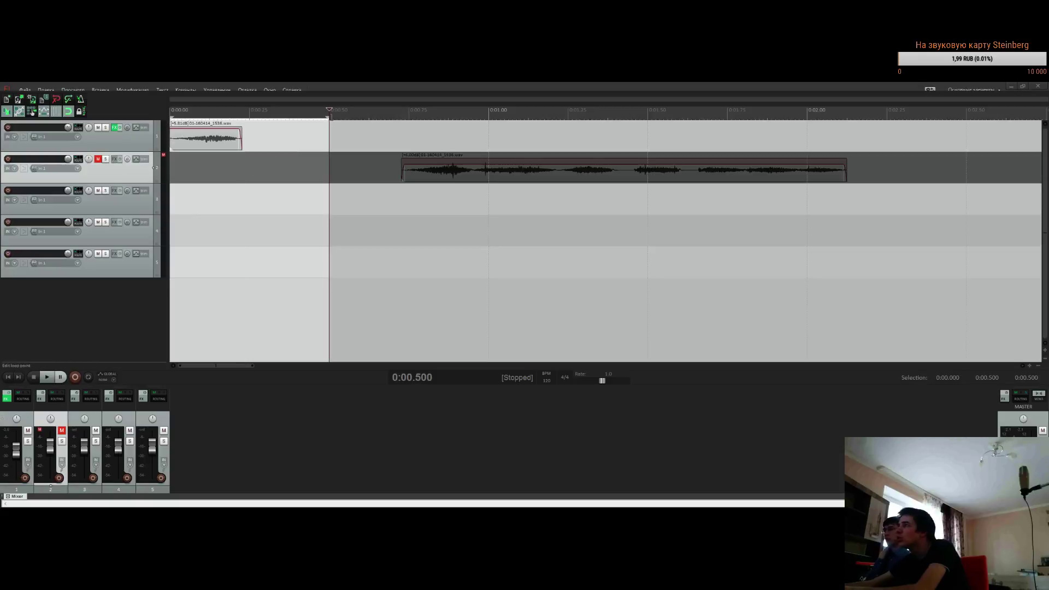
{"action": "left_click", "coordinate": [153, 136]}
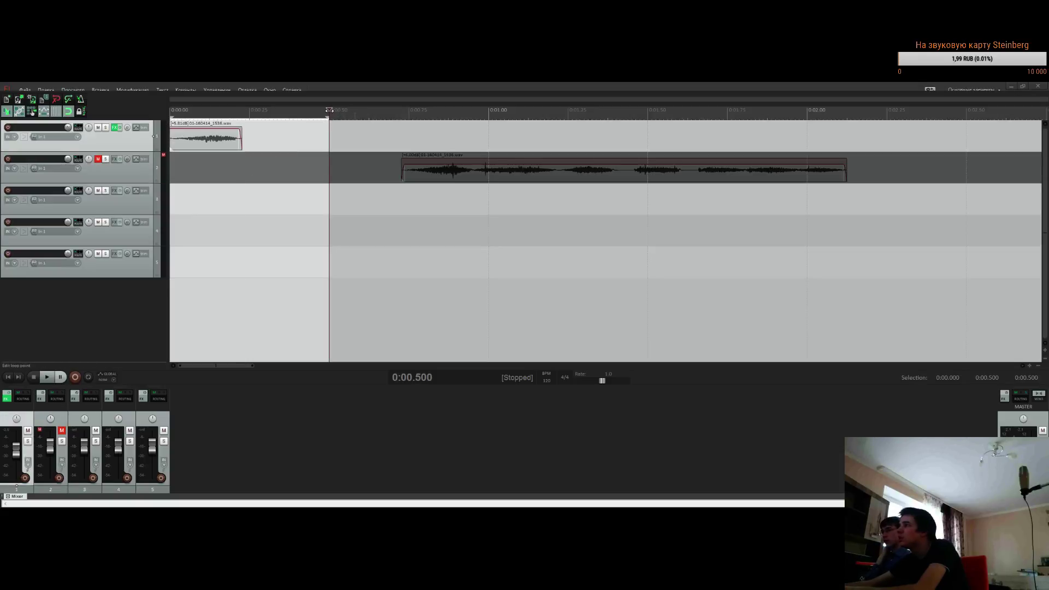
{"action": "left_click", "coordinate": [487, 132]}
Move the short fragment to start at about 0:00.15 and play it from 0:00.000
{"action": "left_click", "coordinate": [213, 141]}
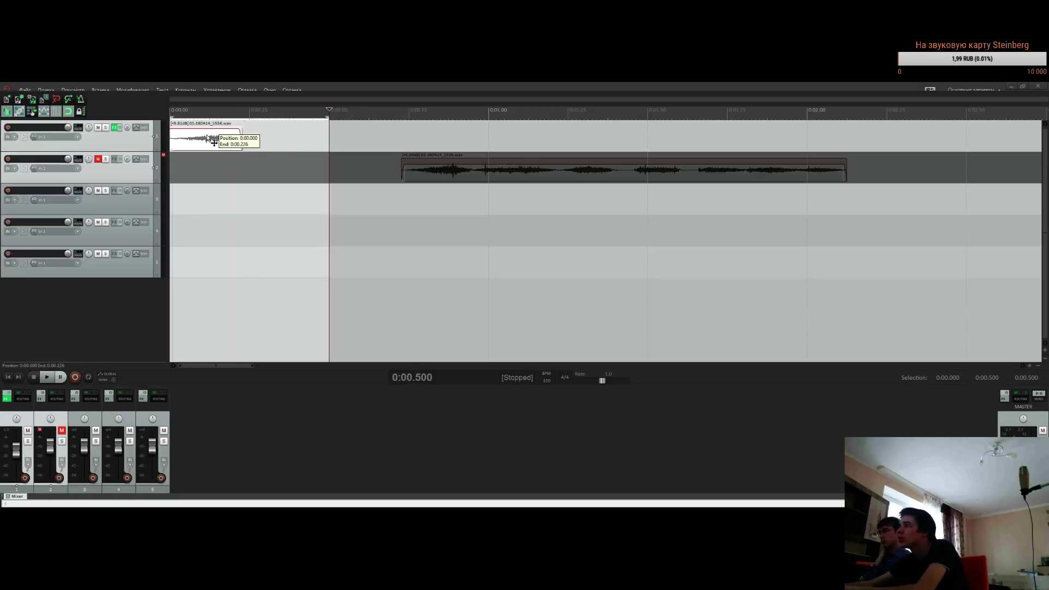
{"action": "left_click_drag", "start_coordinate": [213, 140], "coordinate": [269, 146]}
{"action": "key", "text": "space"}
{"action": "key", "text": "space"}
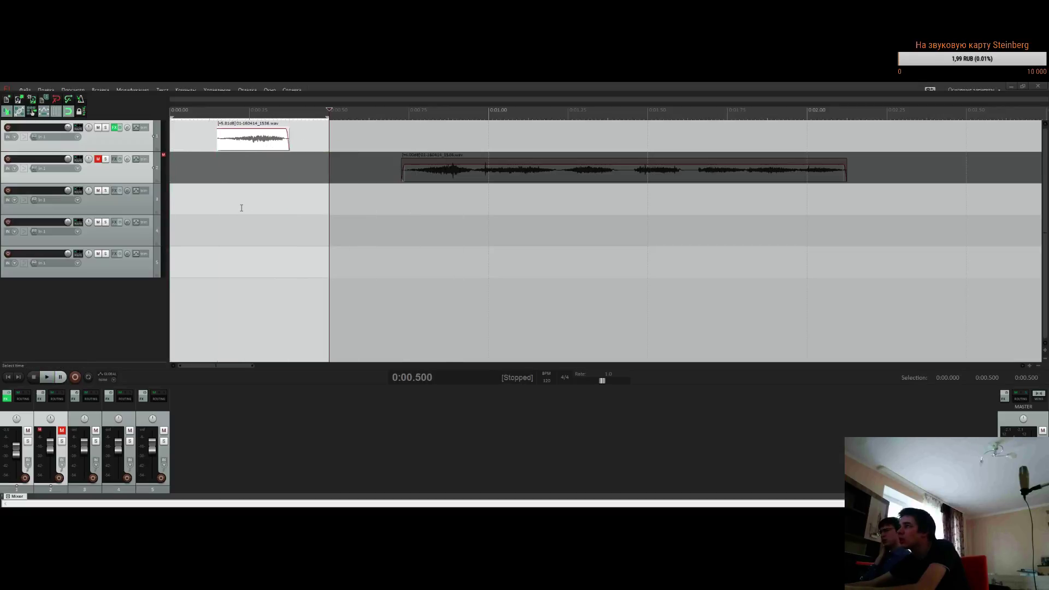
{"action": "left_click", "coordinate": [241, 208]}
{"action": "key", "text": "space"}
{"action": "key", "text": "space"}
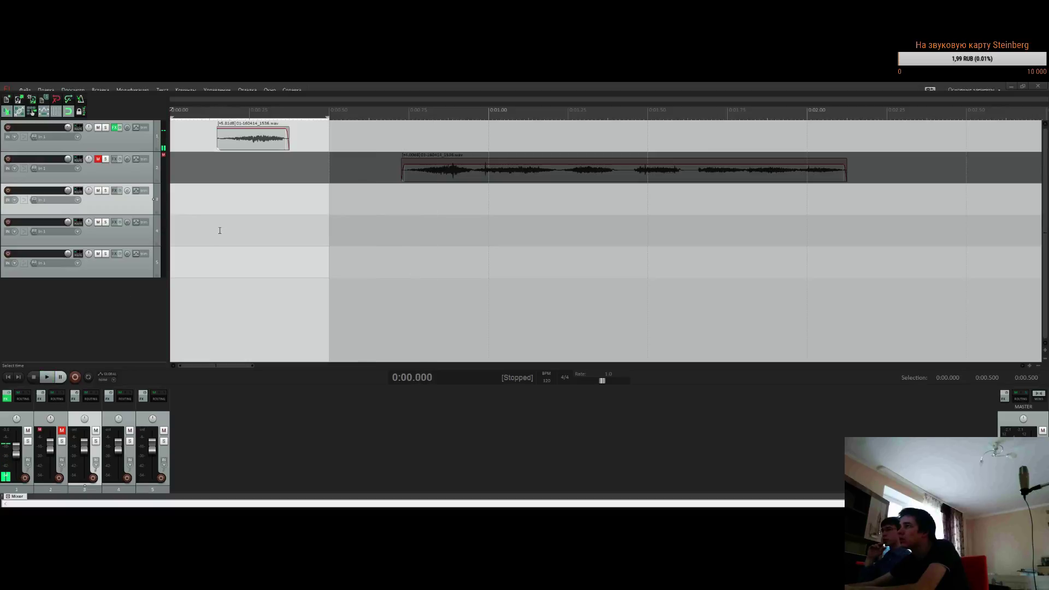
Move the short fragment back almost to the very start of the first track
{"action": "key", "text": "space"}
{"action": "left_click_drag", "start_coordinate": [253, 141], "coordinate": [248, 143]}
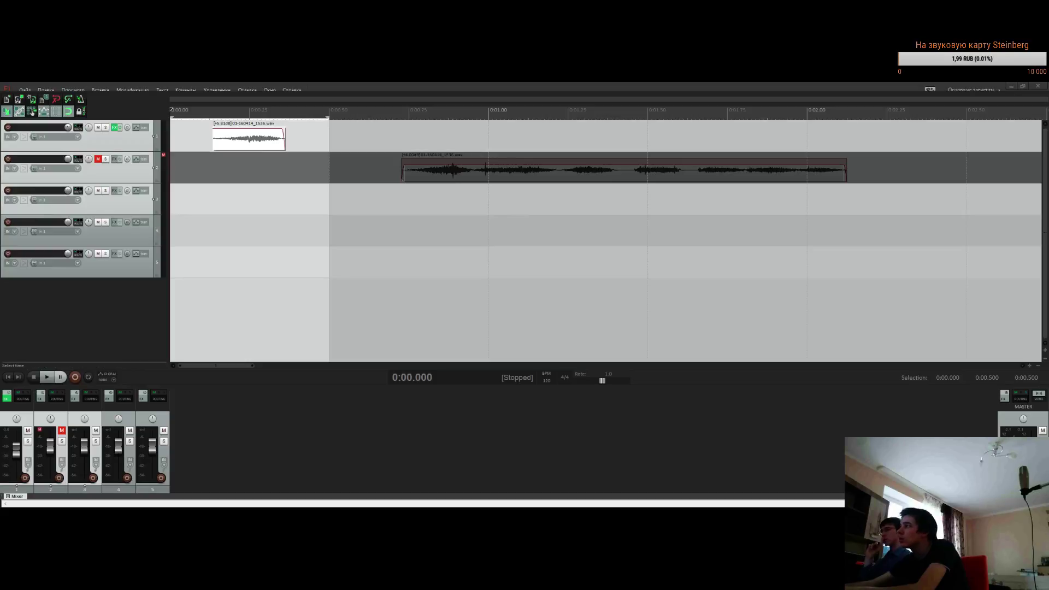
{"action": "left_click_drag", "start_coordinate": [250, 144], "coordinate": [209, 145]}
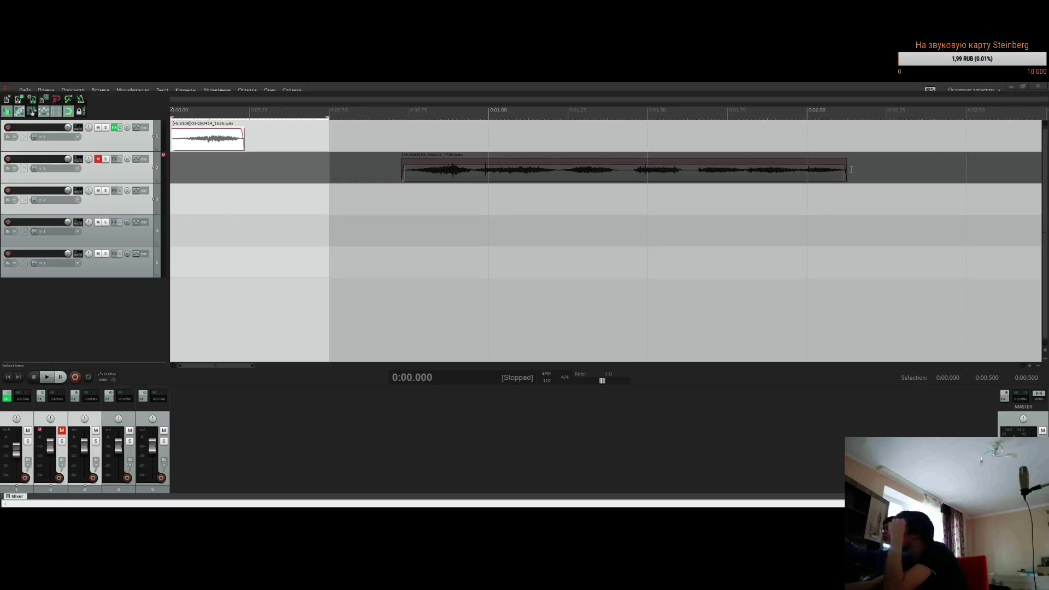
Delete the long recorded clip from the second track
{"action": "scroll", "coordinate": [850, 169], "scroll_direction": "down", "scroll_amount": 3}
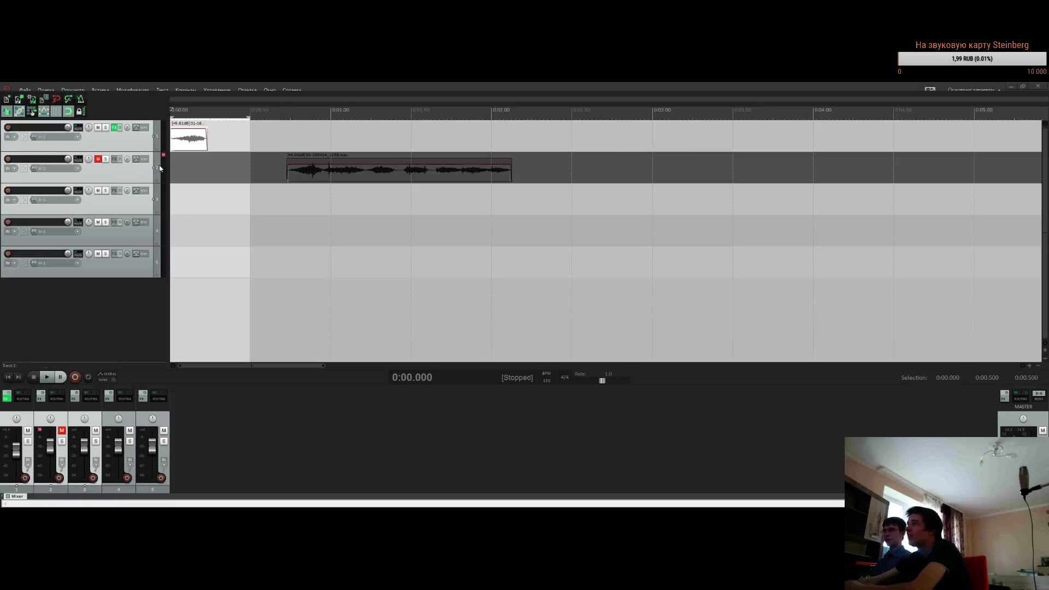
{"action": "left_click", "coordinate": [312, 178]}
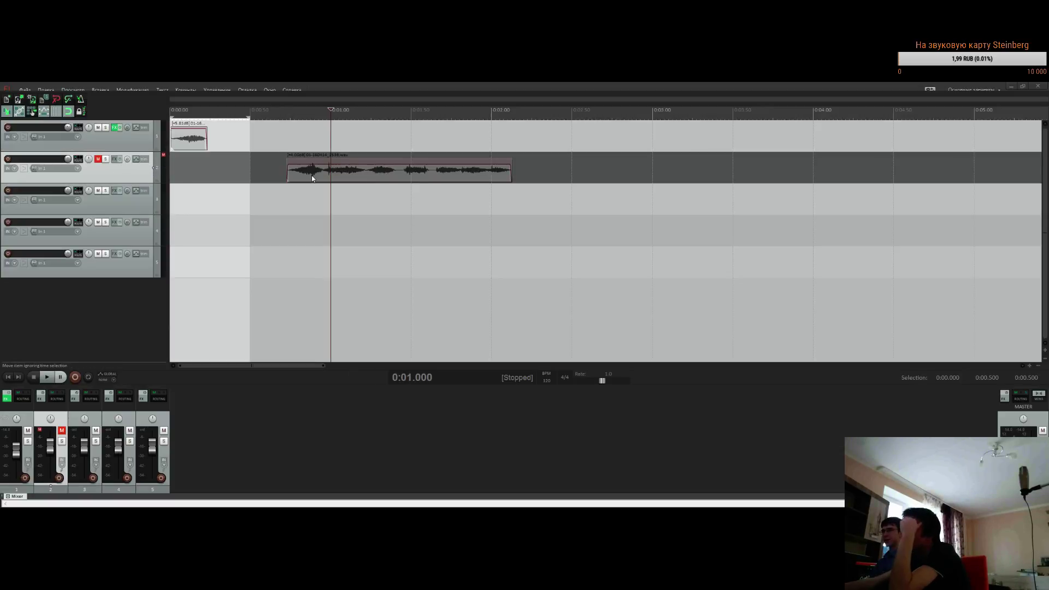
{"action": "scroll", "coordinate": [312, 175], "scroll_direction": "down", "scroll_amount": 4}
{"action": "scroll", "coordinate": [277, 170], "scroll_direction": "up", "scroll_amount": 2}
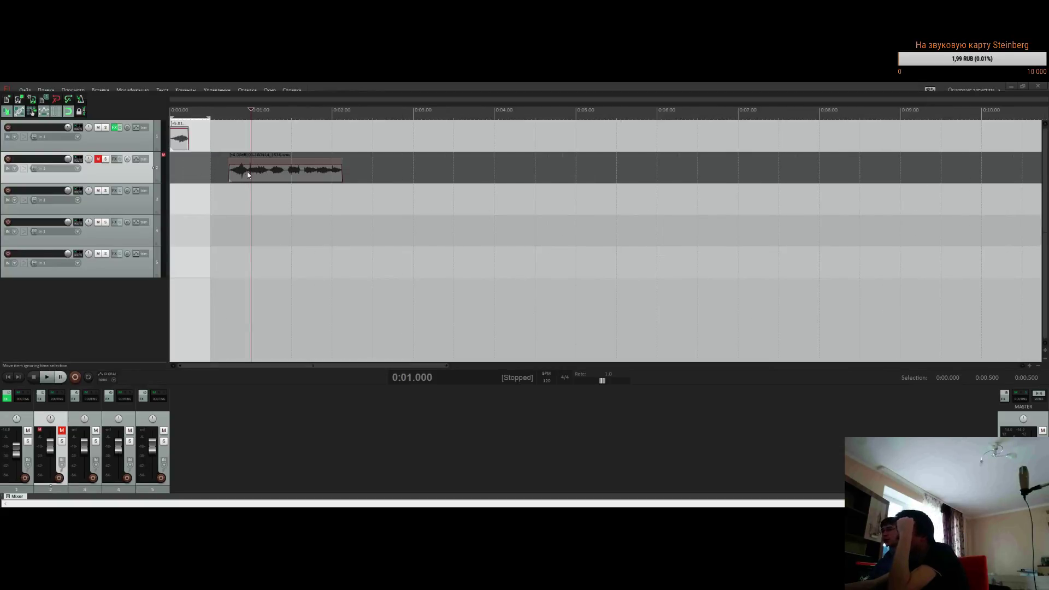
{"action": "scroll", "coordinate": [248, 172], "scroll_direction": "up", "scroll_amount": 3}
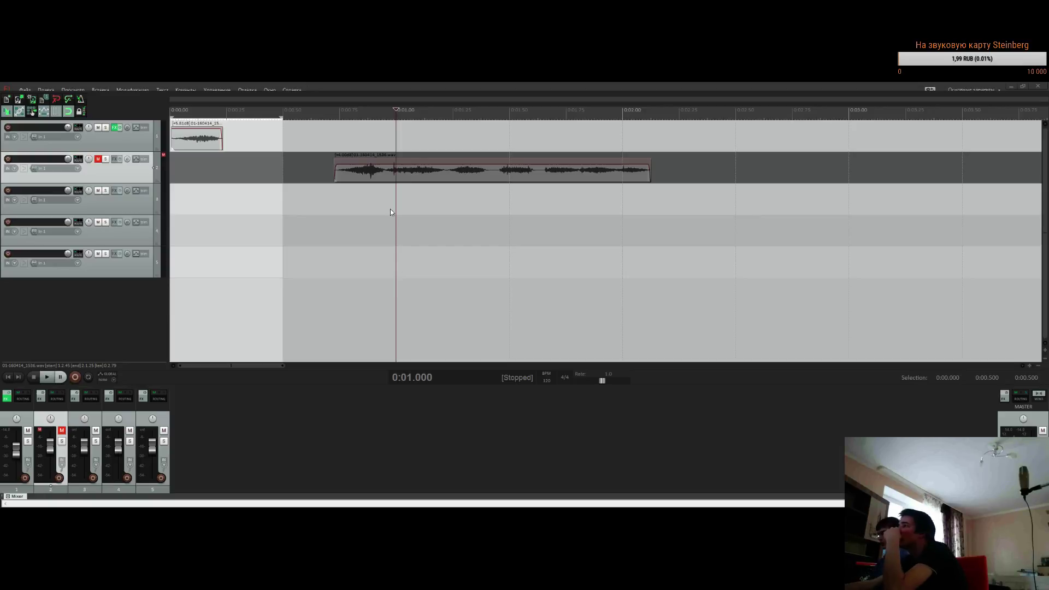
{"action": "scroll", "coordinate": [371, 184], "scroll_direction": "down", "scroll_amount": 3}
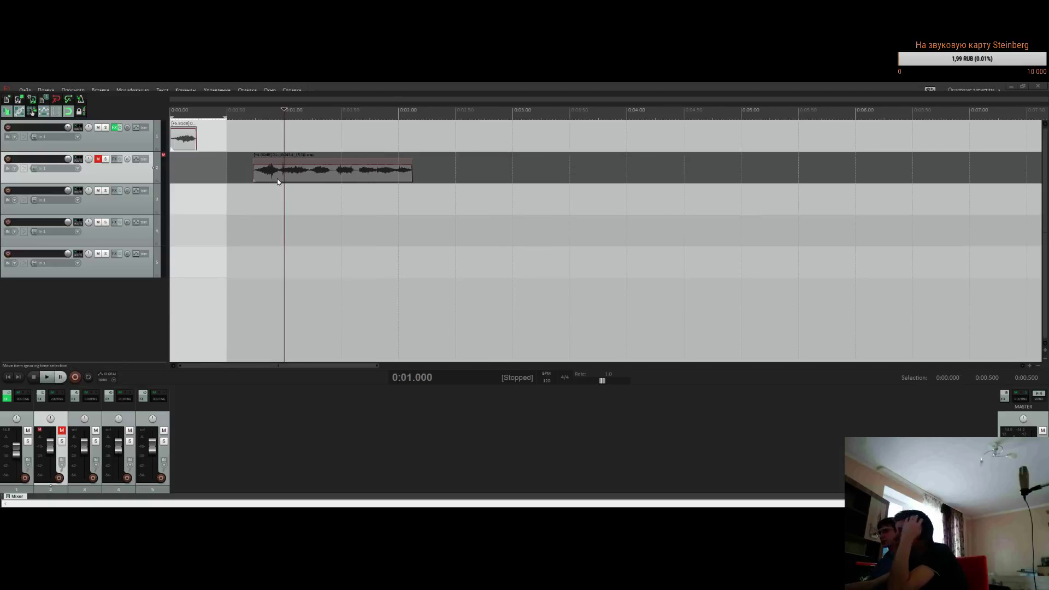
{"action": "key", "text": "Delete"}
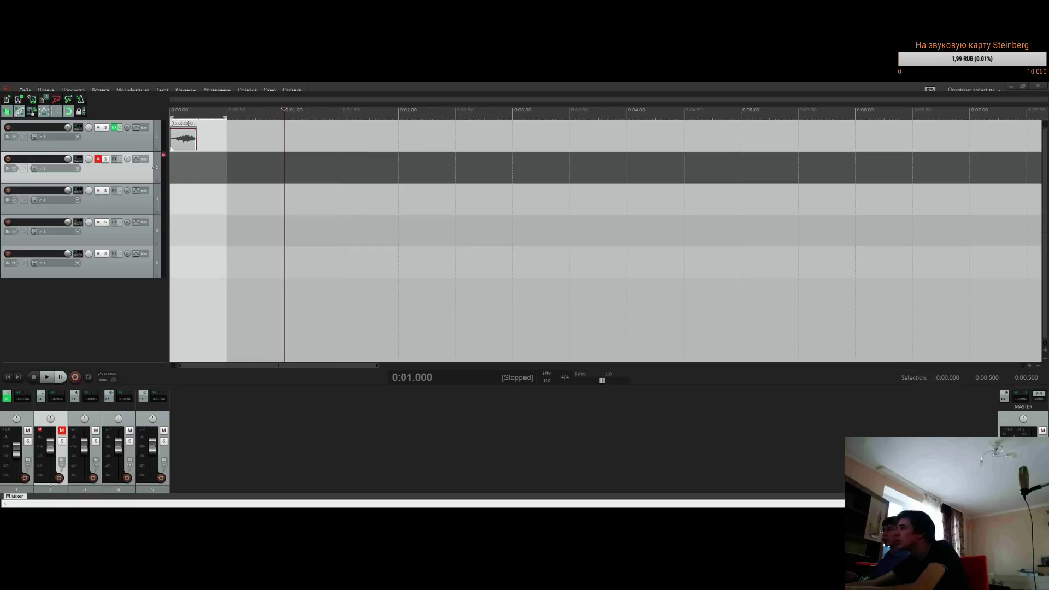
Unmute the second track and return the edit cursor to 0:00.000
{"action": "scroll", "coordinate": [431, 241], "scroll_direction": "down", "scroll_amount": 10}
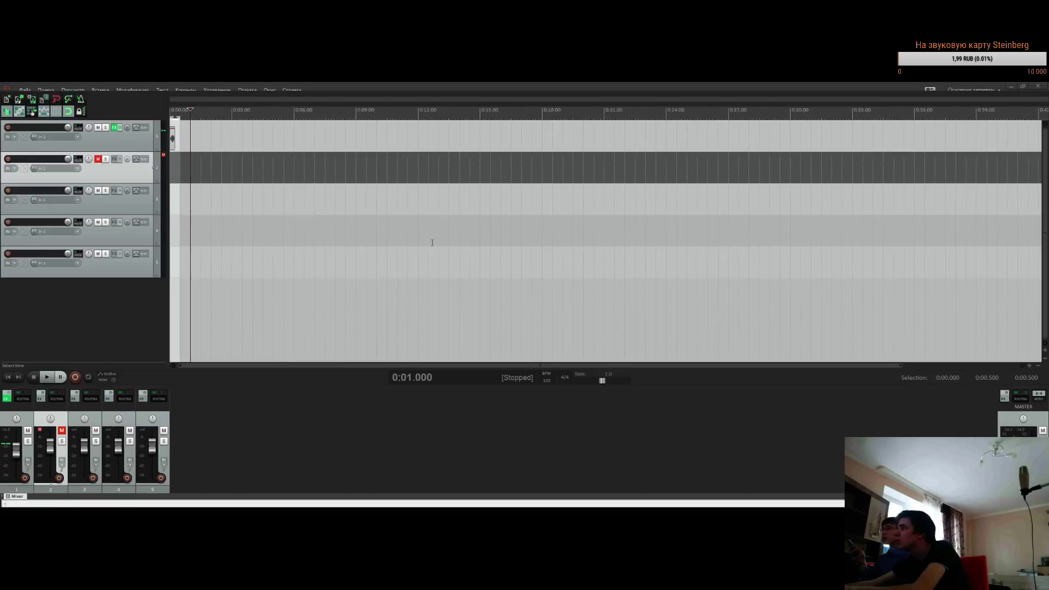
{"action": "left_click", "coordinate": [98, 159]}
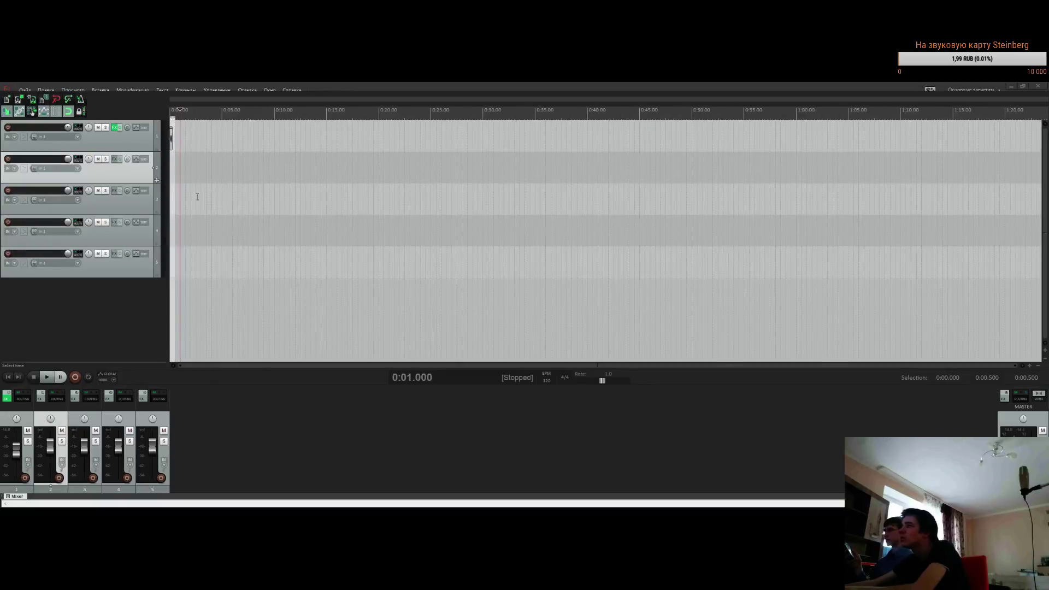
{"action": "scroll", "coordinate": [274, 225], "scroll_direction": "up", "scroll_amount": 10}
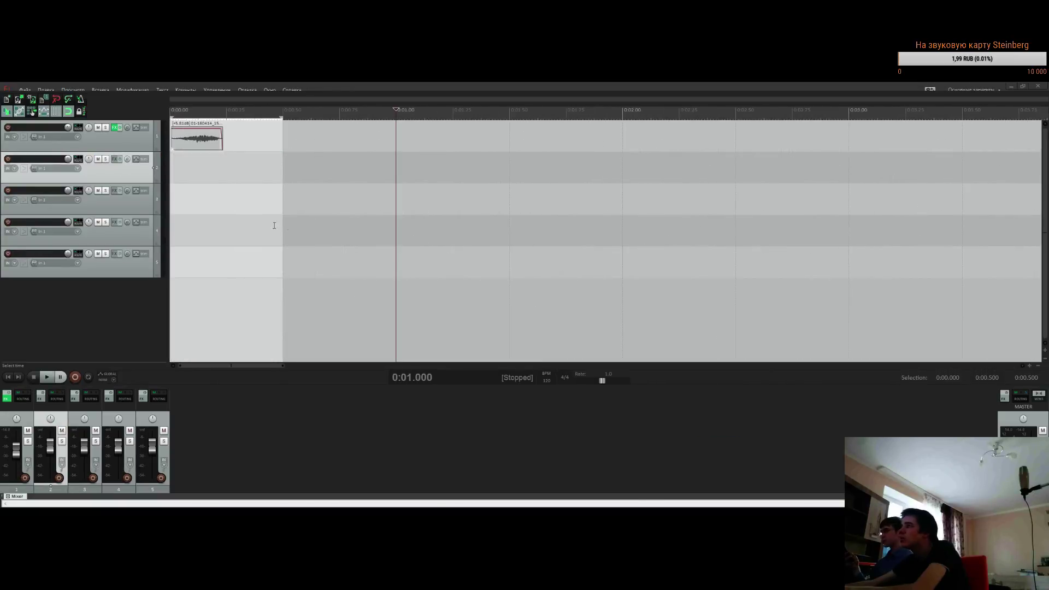
{"action": "left_click", "coordinate": [9, 377]}
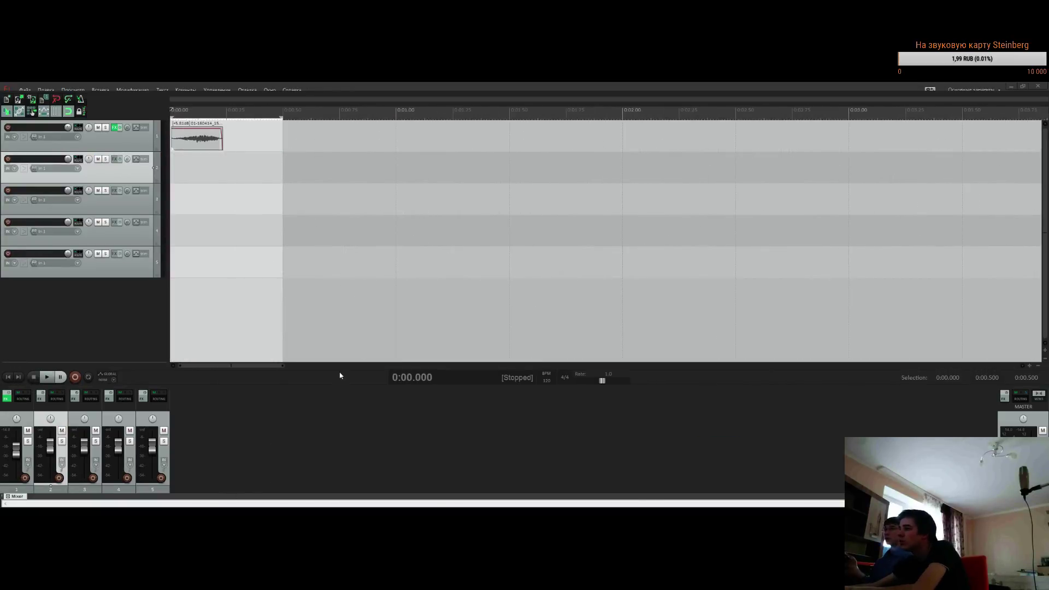
Shorten the time selection to run from 0:00.000 to 0:00.250
{"action": "scroll", "coordinate": [367, 164], "scroll_direction": "up", "scroll_amount": 4}
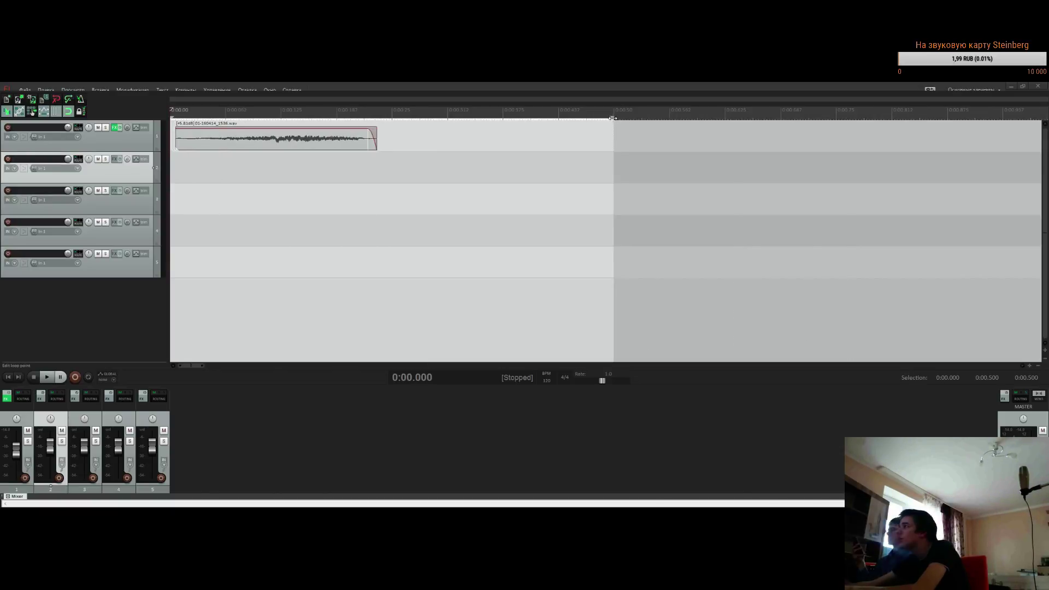
{"action": "left_click_drag", "start_coordinate": [612, 118], "coordinate": [354, 121]}
{"action": "left_click_drag", "start_coordinate": [390, 121], "coordinate": [613, 121]}
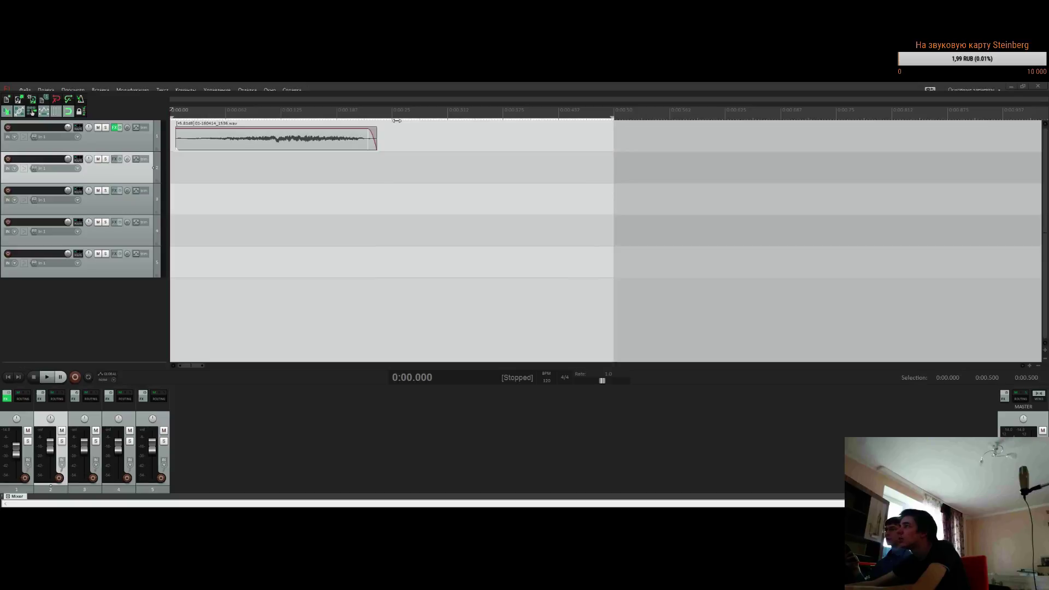
{"action": "left_click", "coordinate": [343, 166]}
{"action": "scroll", "coordinate": [342, 165], "scroll_direction": "down", "scroll_amount": 6}
{"action": "scroll", "coordinate": [343, 165], "scroll_direction": "up", "scroll_amount": 8}
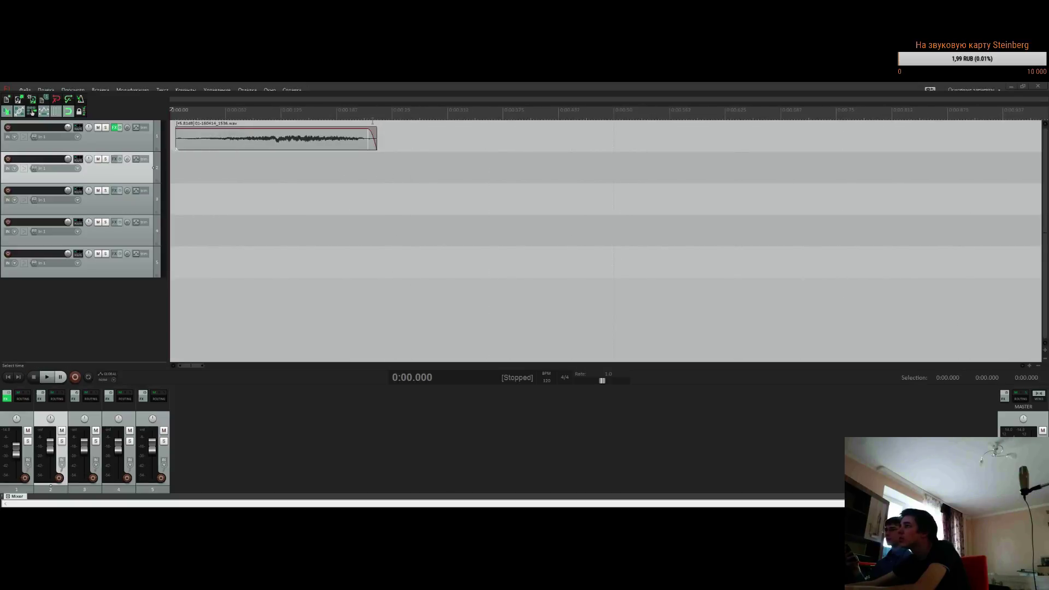
{"action": "key", "text": "ctrl+z"}
{"action": "scroll", "coordinate": [406, 153], "scroll_direction": "up", "scroll_amount": 2}
{"action": "scroll", "coordinate": [405, 154], "scroll_direction": "up", "scroll_amount": 2}
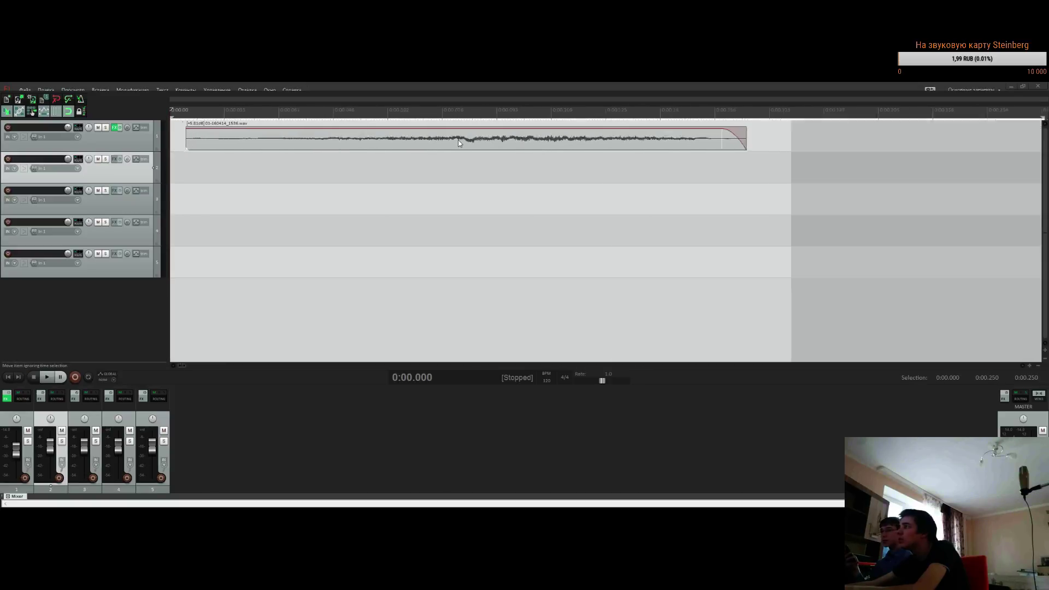
{"action": "scroll", "coordinate": [405, 154], "scroll_direction": "down", "scroll_amount": 1}
{"action": "scroll", "coordinate": [766, 131], "scroll_direction": "up", "scroll_amount": 3}
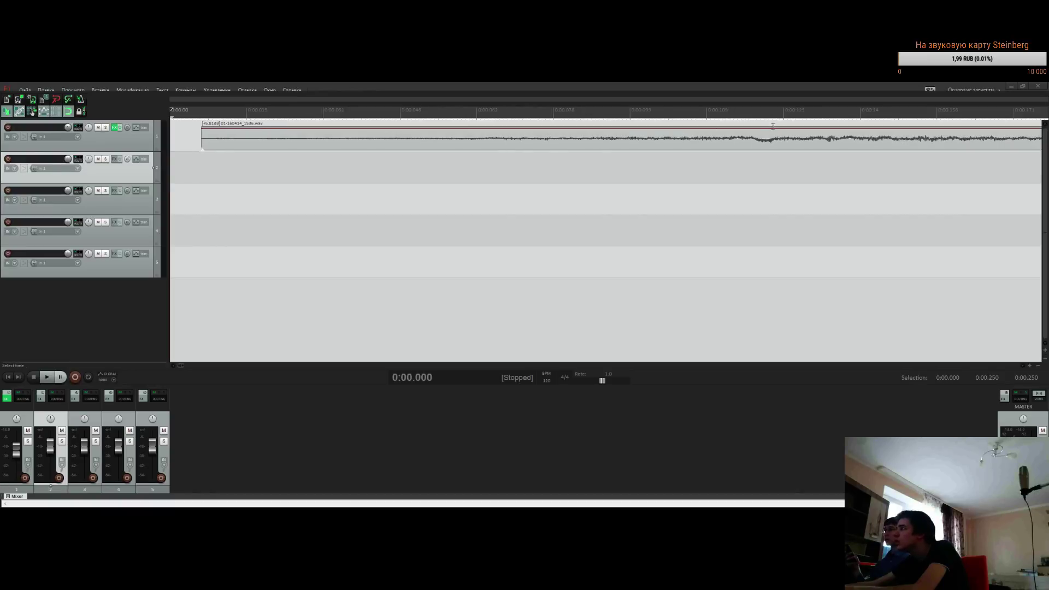
{"action": "scroll", "coordinate": [766, 131], "scroll_direction": "down", "scroll_amount": 1}
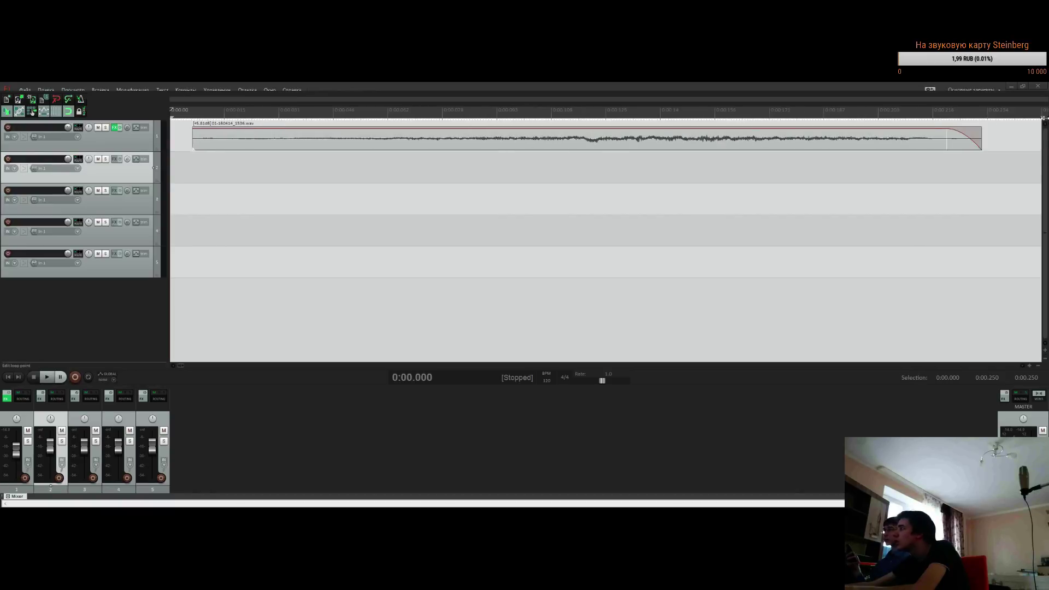
Pull the end of the time selection in to 0:00.232, flush with the short fragment's end
{"action": "left_click_drag", "start_coordinate": [1043, 118], "coordinate": [891, 121]}
{"action": "scroll", "coordinate": [784, 175], "scroll_direction": "down", "scroll_amount": 2}
{"action": "scroll", "coordinate": [277, 129], "scroll_direction": "up", "scroll_amount": 2}
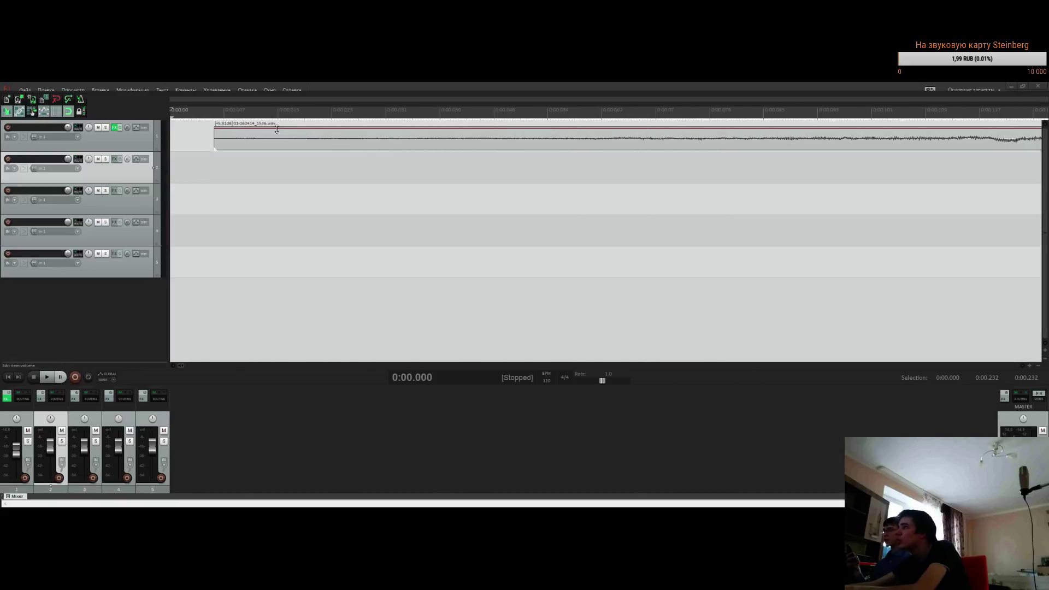
{"action": "scroll", "coordinate": [174, 125], "scroll_direction": "up", "scroll_amount": 5}
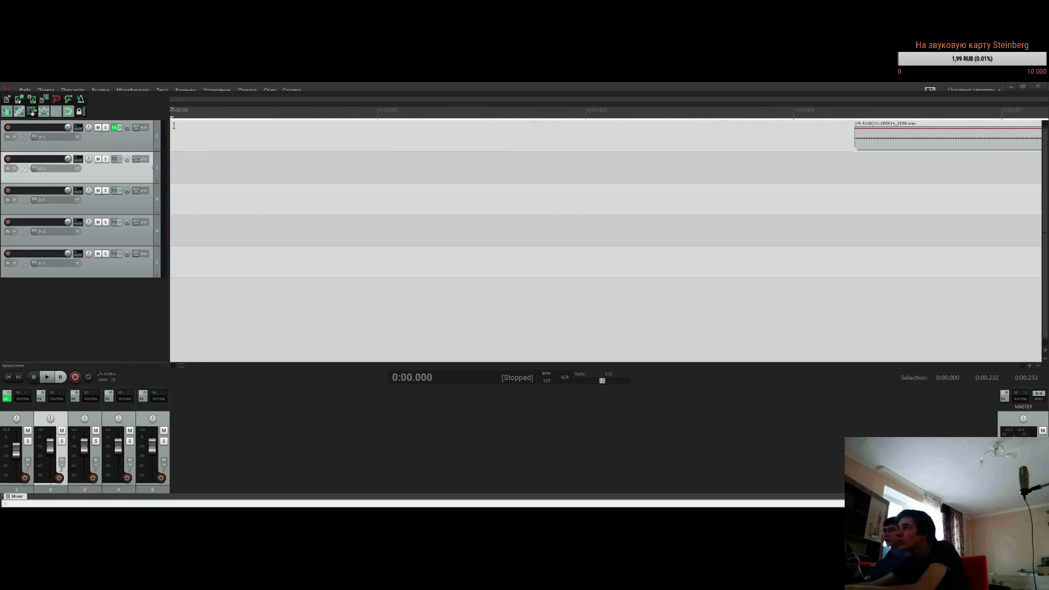
{"action": "scroll", "coordinate": [171, 117], "scroll_direction": "down", "scroll_amount": 3}
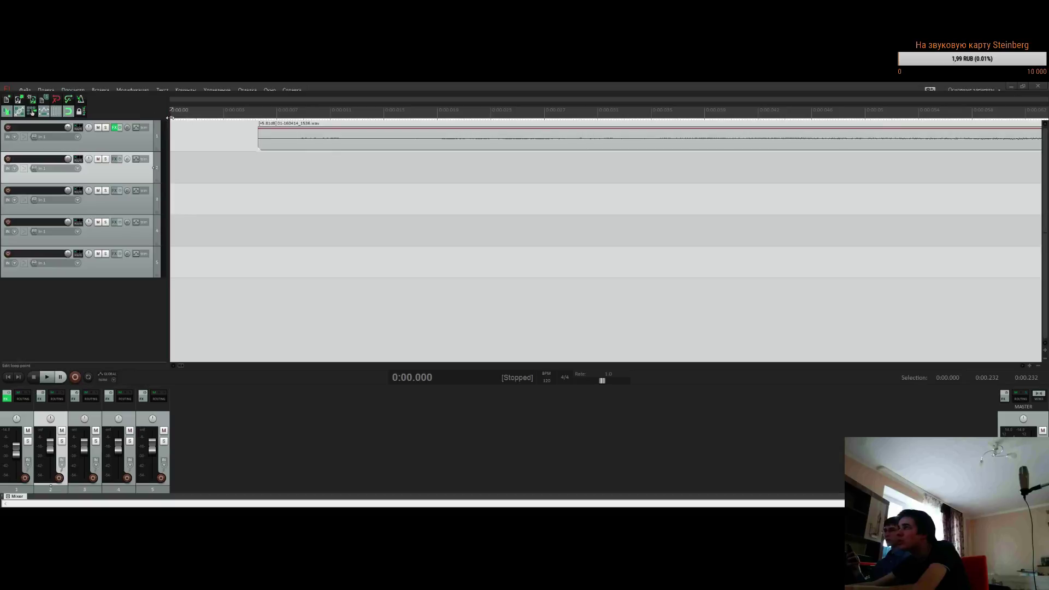
{"action": "scroll", "coordinate": [225, 118], "scroll_direction": "down", "scroll_amount": 5}
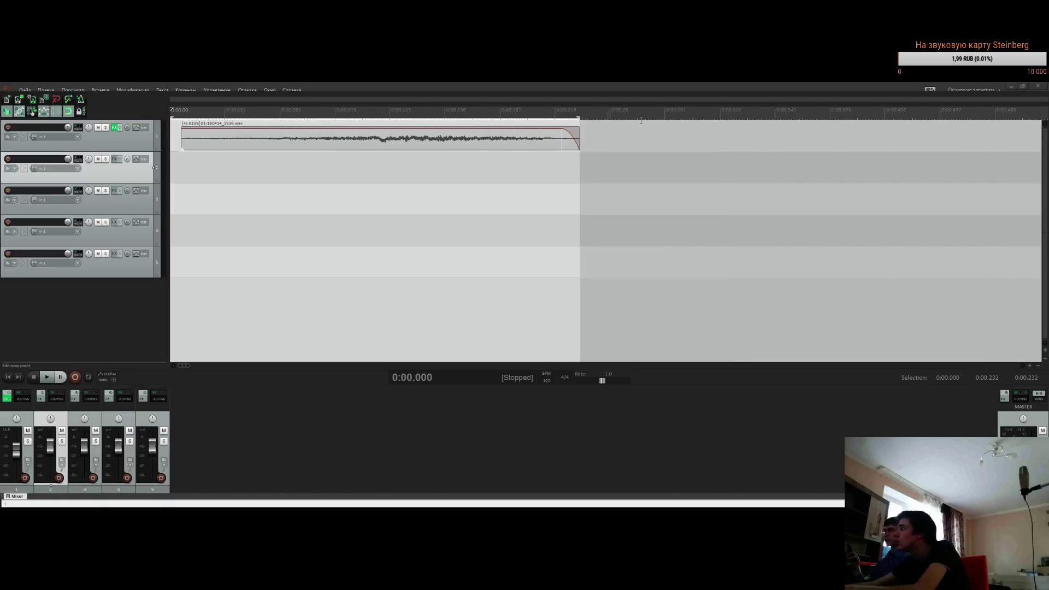
{"action": "left_click_drag", "start_coordinate": [578, 118], "coordinate": [580, 118]}
Move the short fragment to exactly 0:00.000 and end the time selection at 0:00.226, where the fragment ends
{"action": "left_click_drag", "start_coordinate": [475, 139], "coordinate": [465, 141]}
{"action": "left_click_drag", "start_coordinate": [580, 118], "coordinate": [567, 118]}
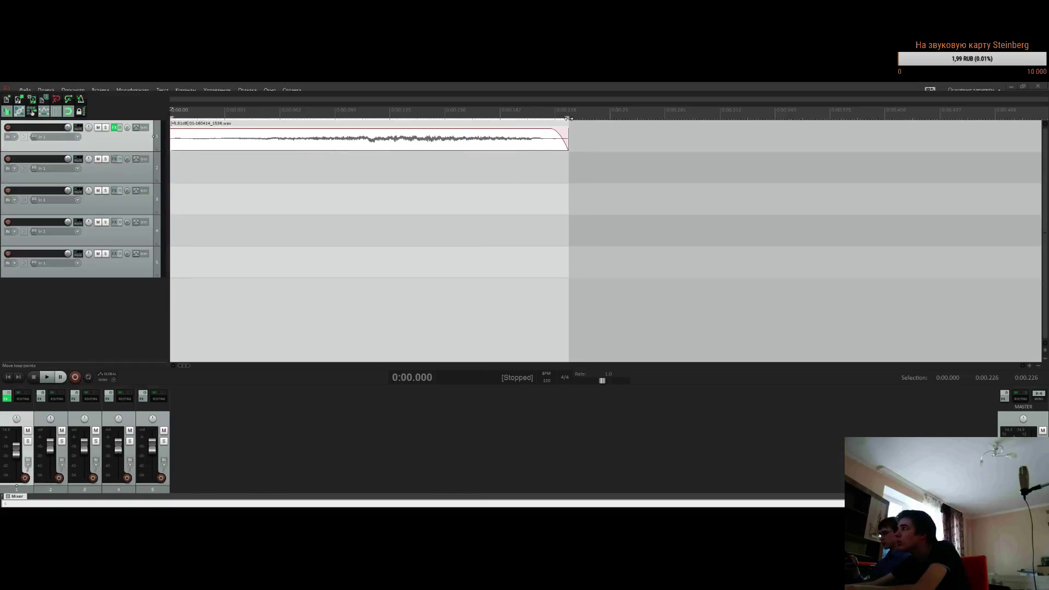
{"action": "scroll", "coordinate": [590, 162], "scroll_direction": "up", "scroll_amount": 2}
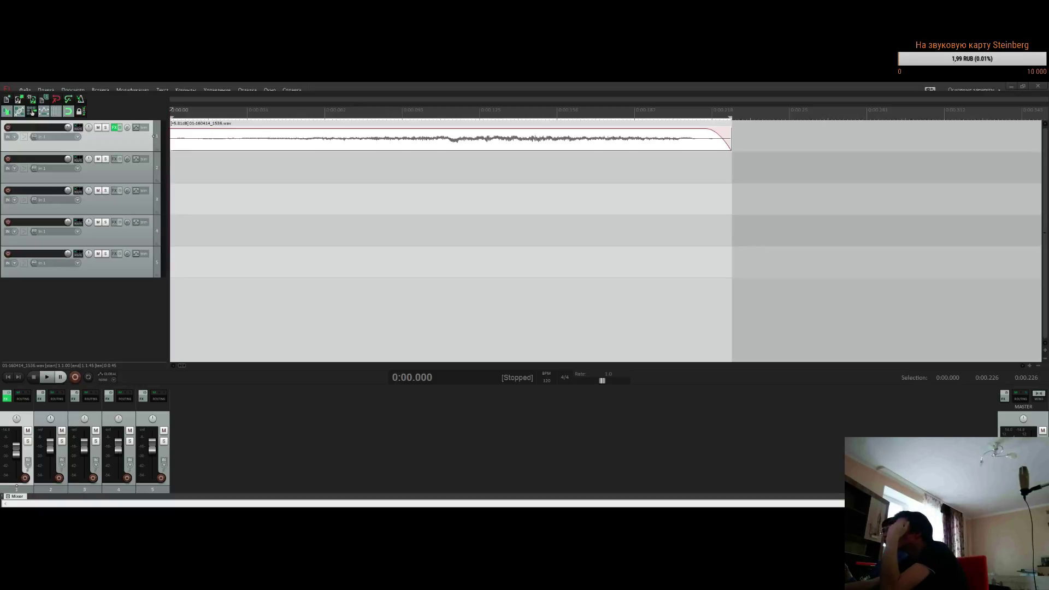
{"action": "left_click", "coordinate": [529, 156]}
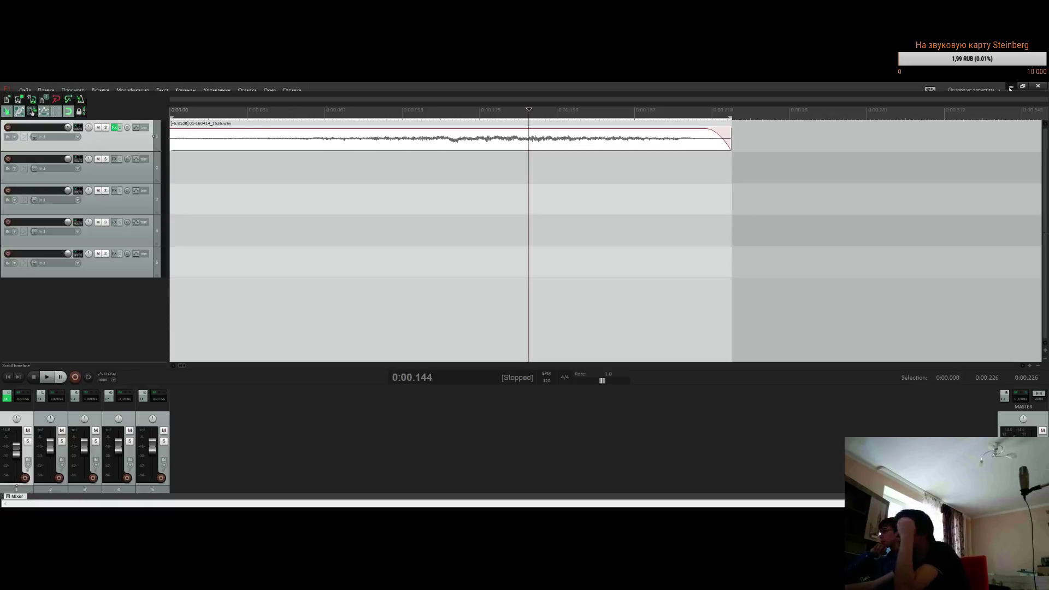
Play back the trimmed fragment on the first track, stop playback and return the edit cursor to 0:00.000
{"action": "scroll", "coordinate": [254, 301], "scroll_direction": "down", "scroll_amount": 6}
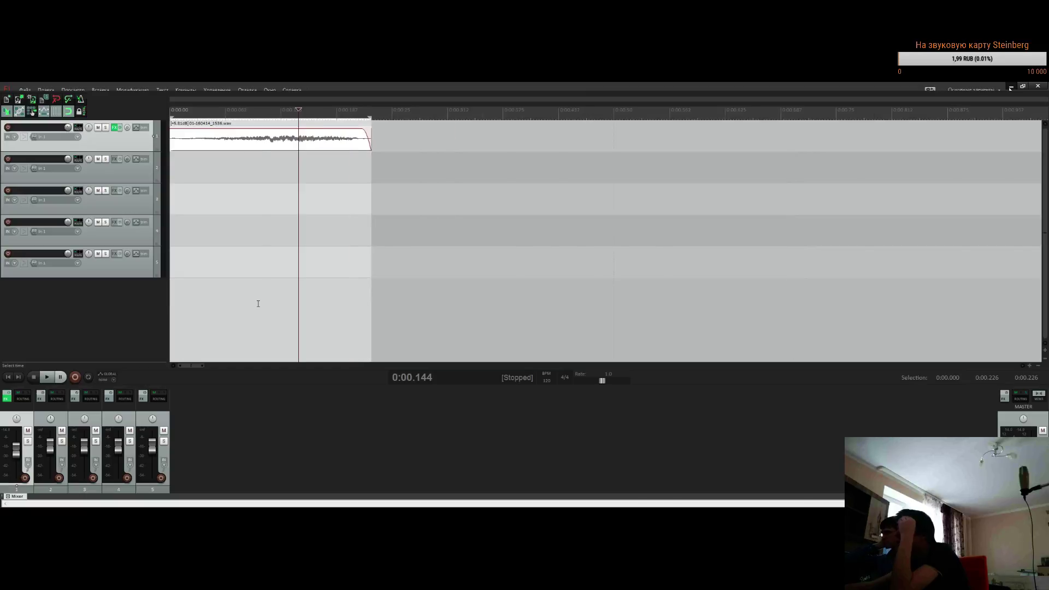
{"action": "scroll", "coordinate": [257, 300], "scroll_direction": "up", "scroll_amount": 3}
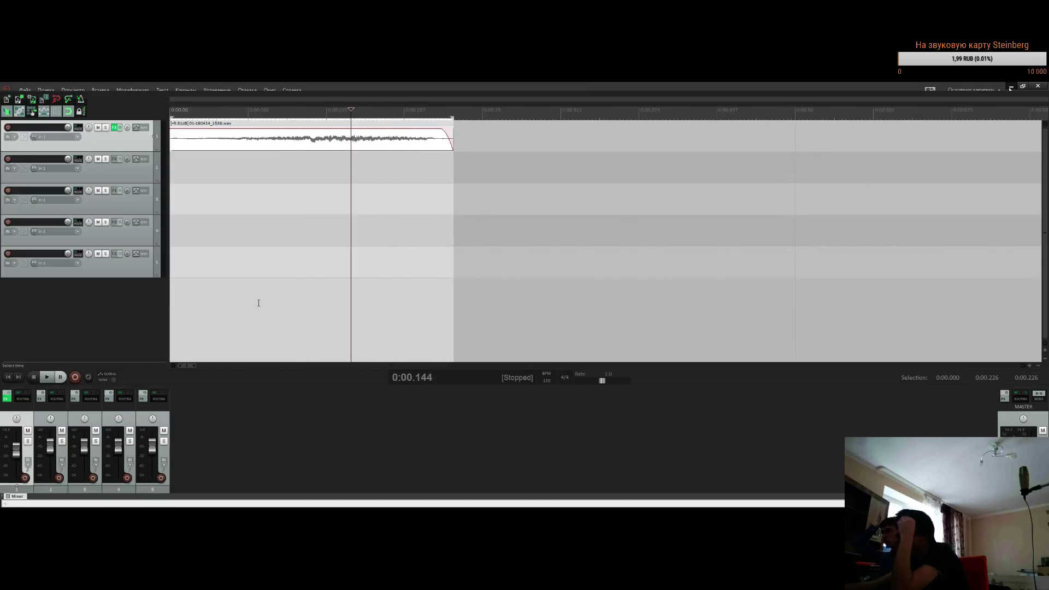
{"action": "scroll", "coordinate": [266, 297], "scroll_direction": "down", "scroll_amount": 2}
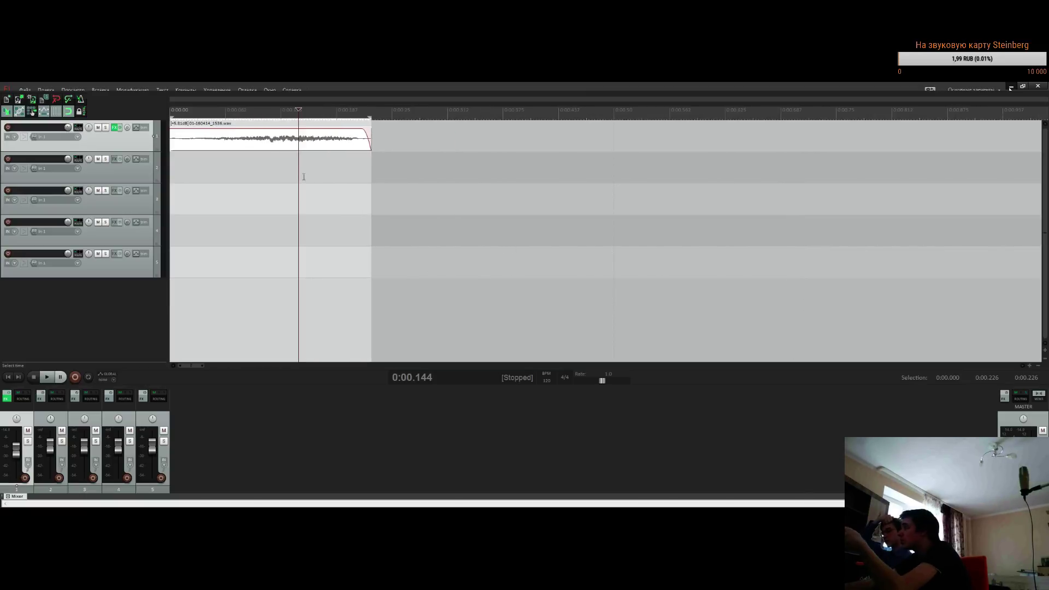
{"action": "scroll", "coordinate": [327, 225], "scroll_direction": "up", "scroll_amount": 3}
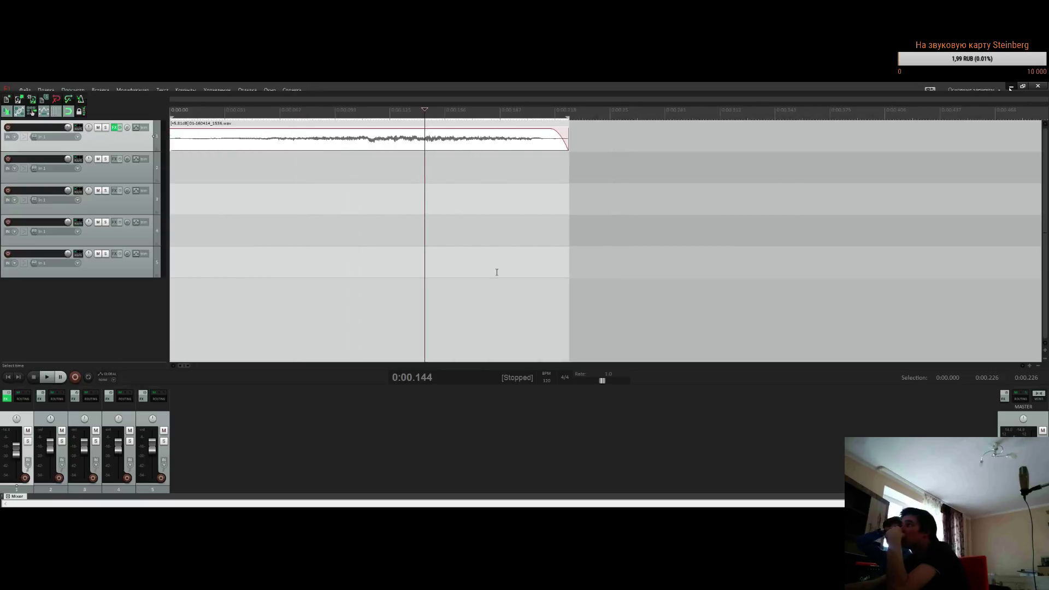
{"action": "key", "text": "space"}
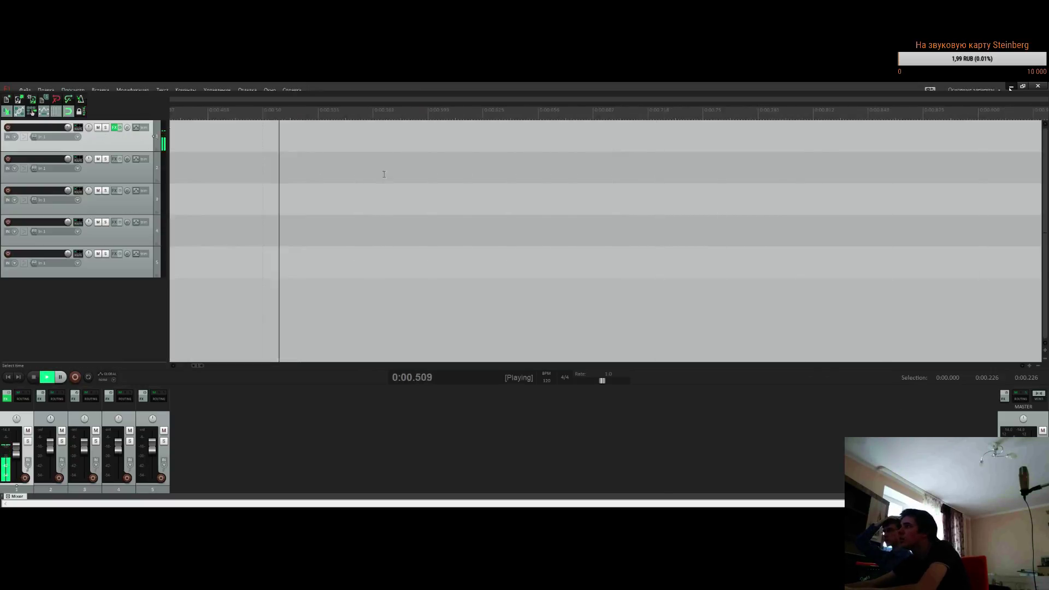
{"action": "key", "text": "space"}
{"action": "scroll", "coordinate": [276, 196], "scroll_direction": "down", "scroll_amount": 3}
{"action": "left_click", "coordinate": [8, 377]}
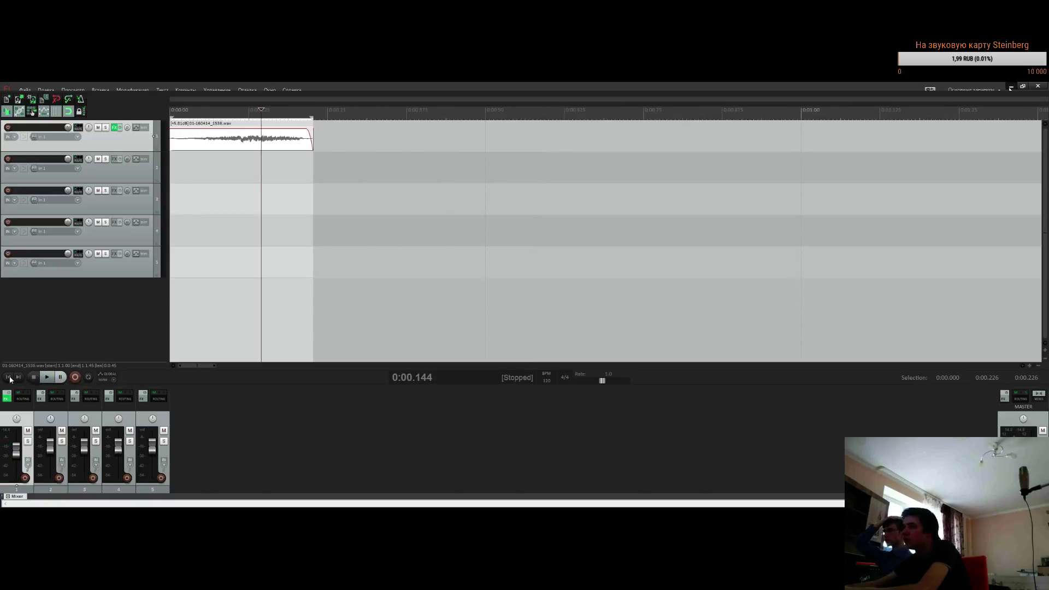
{"action": "key", "text": "space"}
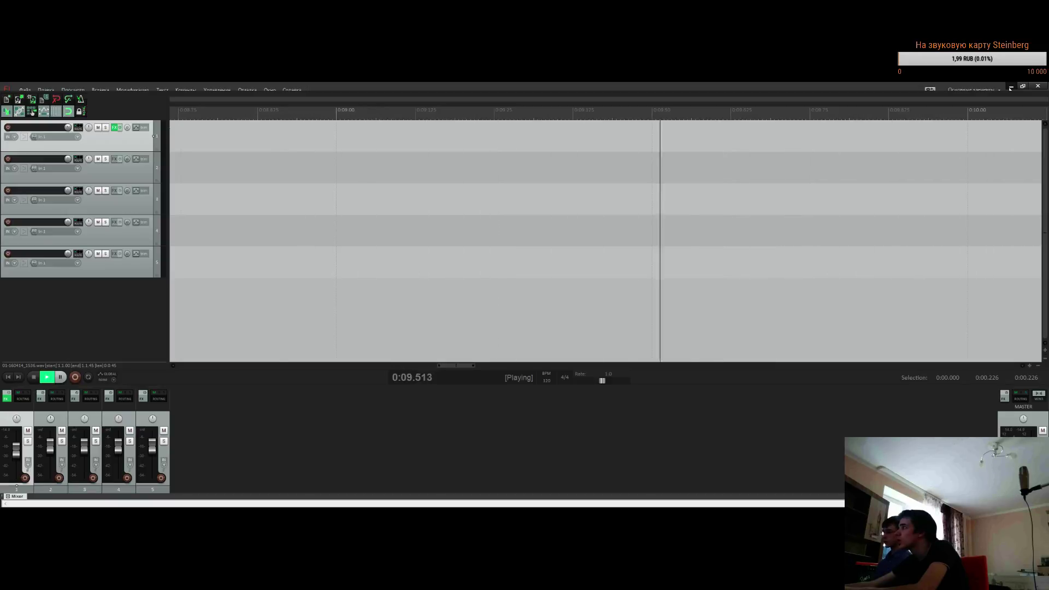
{"action": "key", "text": "Home"}
{"action": "left_click", "coordinate": [33, 377]}
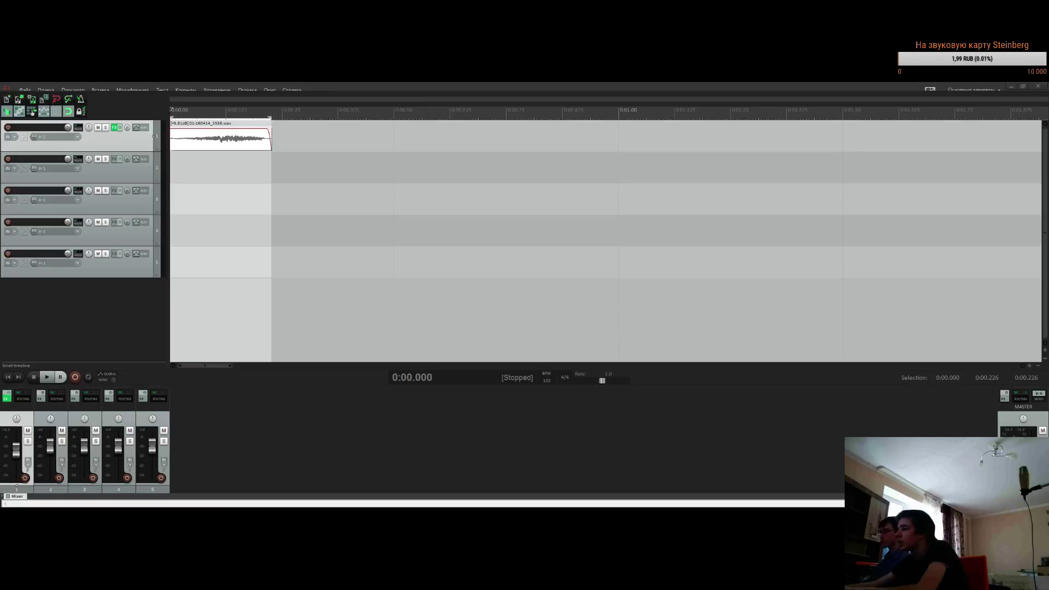
Switch to Flash Professional and paste the recorded WAV file into the library of realPlatfTest.fla
{"action": "key", "text": "alt+Tab"}
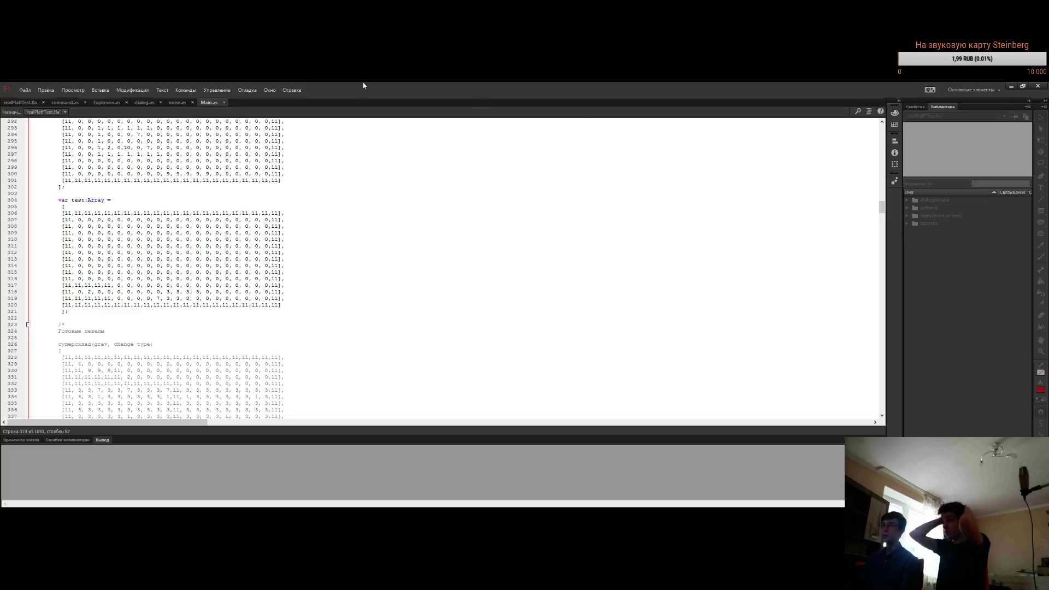
{"action": "left_click", "coordinate": [20, 102]}
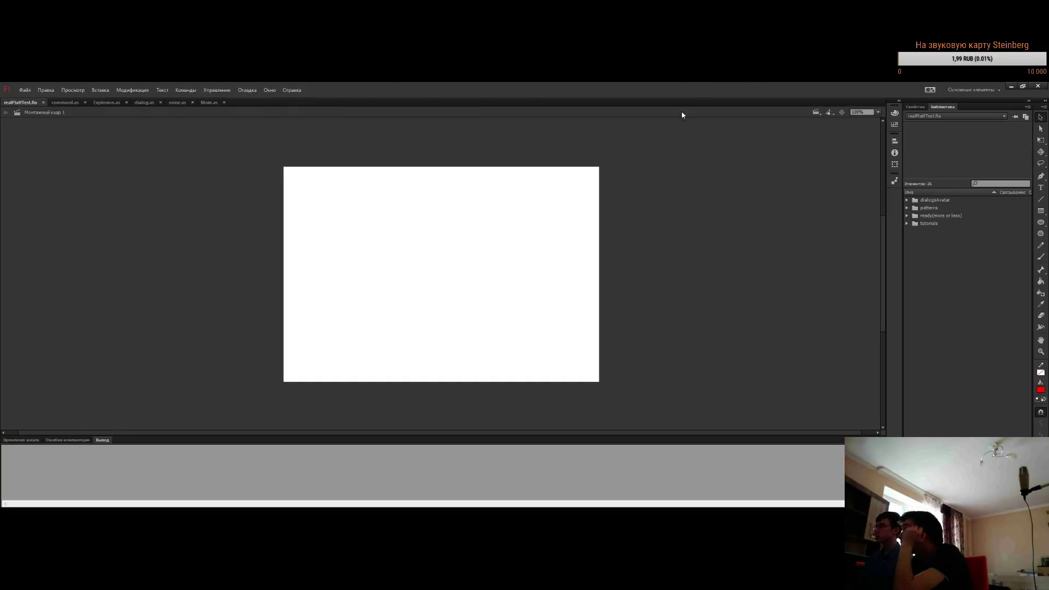
{"action": "double_click", "coordinate": [676, 88]}
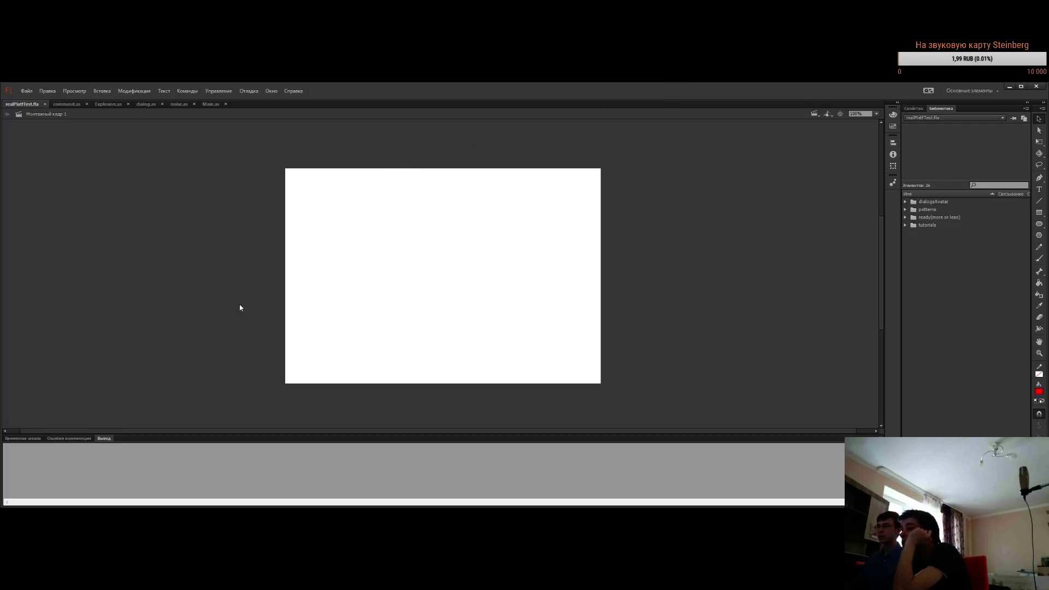
{"action": "left_click", "coordinate": [925, 267]}
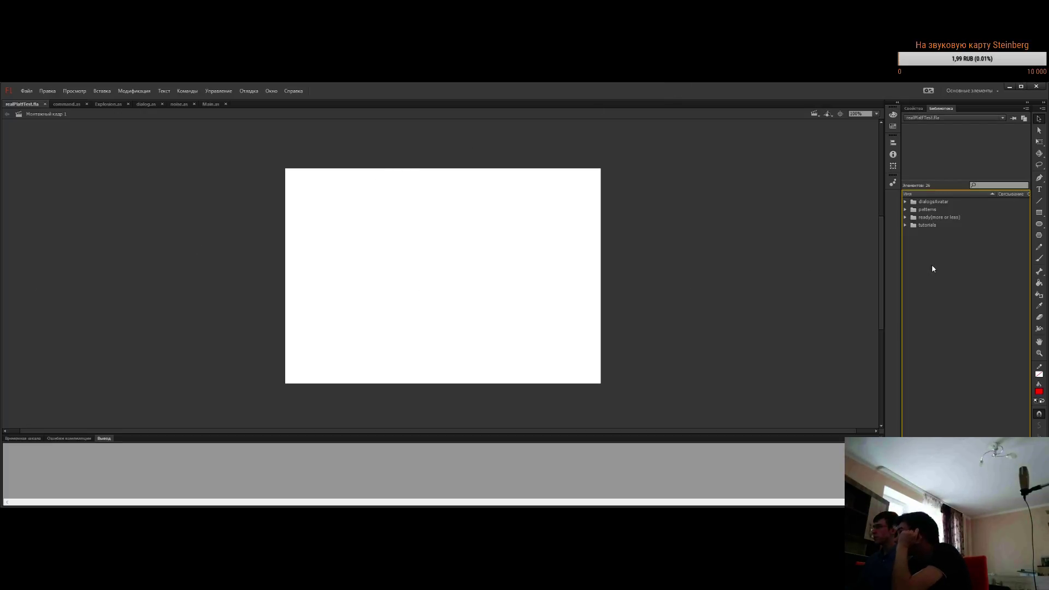
{"action": "key", "text": "ctrl+v"}
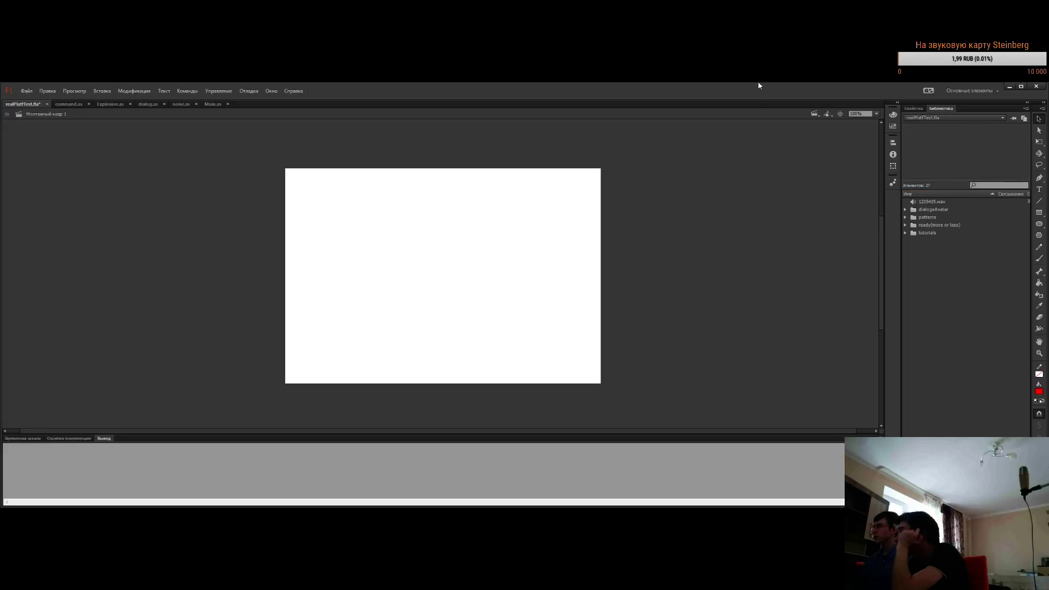
{"action": "double_click", "coordinate": [758, 86]}
Rename the imported WAV sound in the library as eat
{"action": "left_click", "coordinate": [922, 202]}
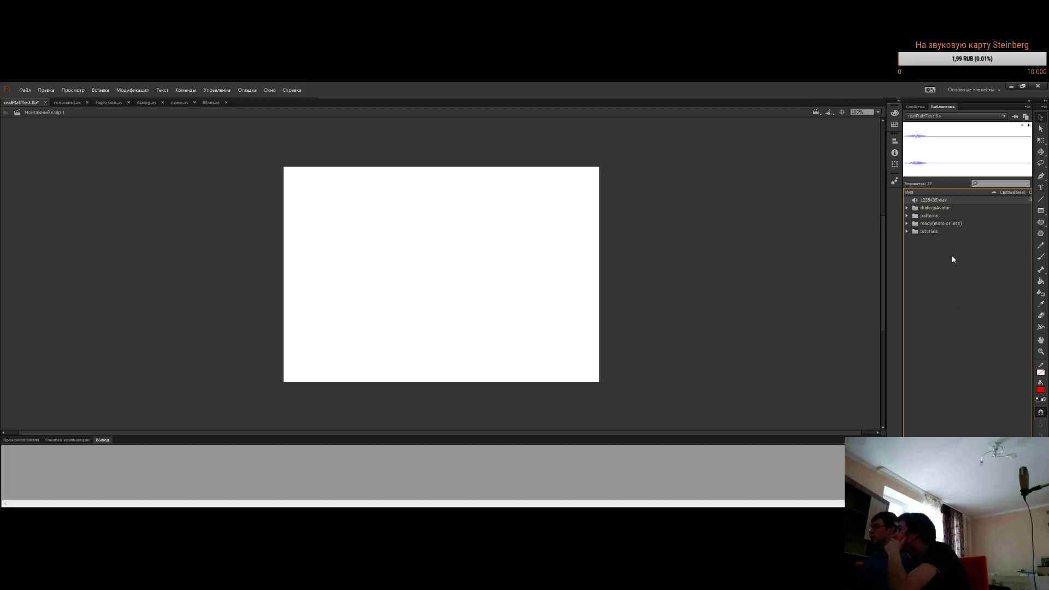
{"action": "double_click", "coordinate": [934, 200]}
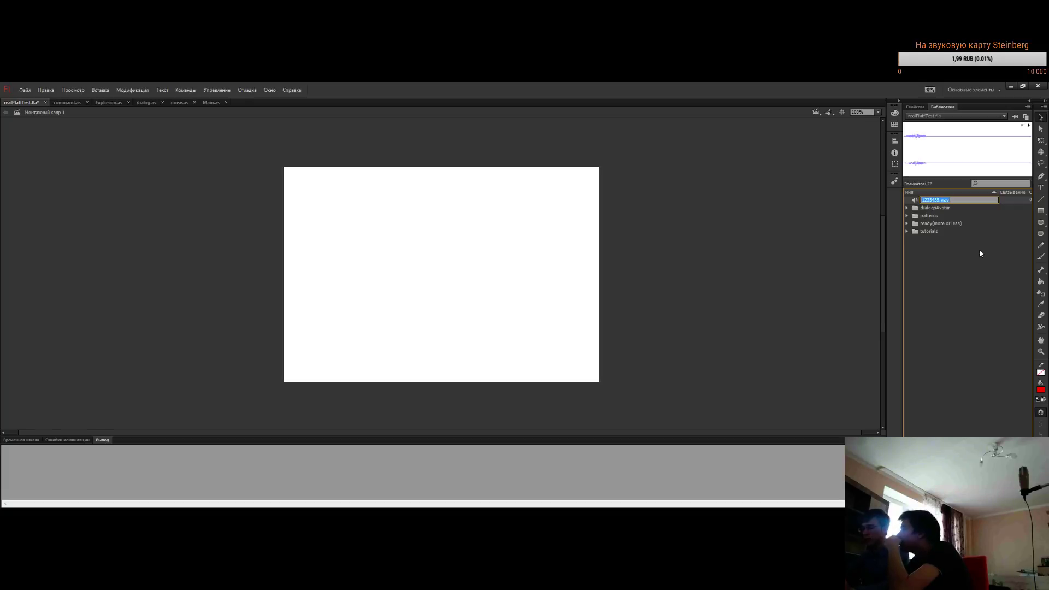
{"action": "key", "text": "BackSpace"}
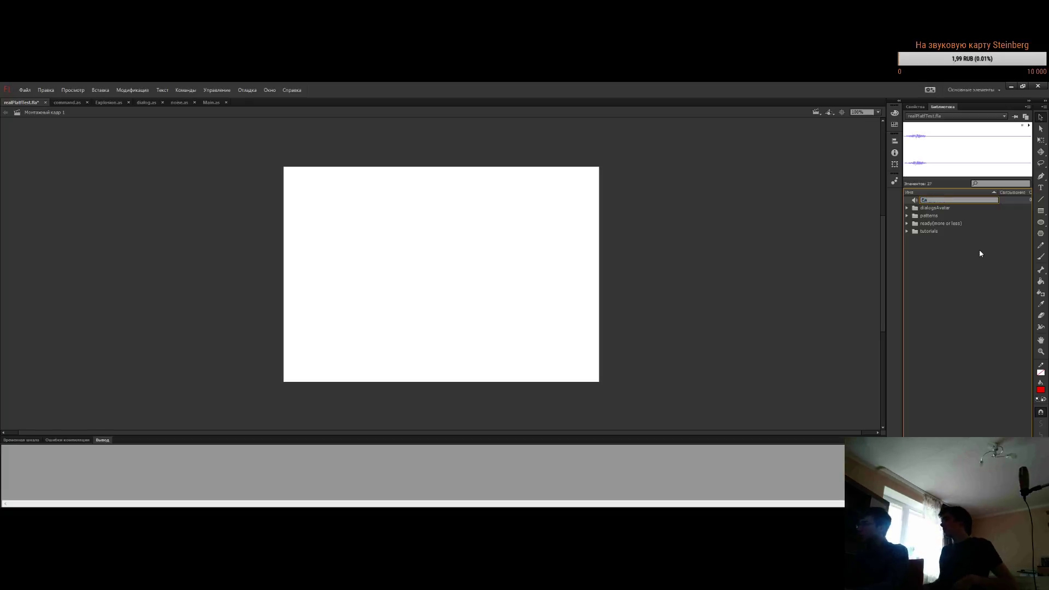
{"action": "type", "text": "eat"}
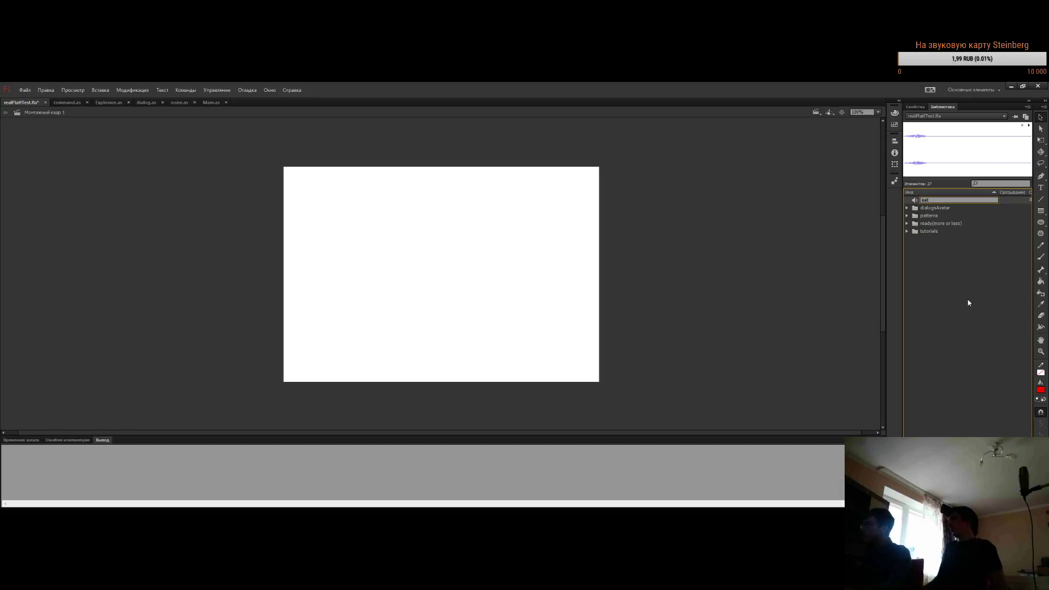
{"action": "key", "text": "Return"}
Give the eat sound the linkage name eat, show the timeline and save realPlatfTest.fla
{"action": "left_click", "coordinate": [923, 208]}
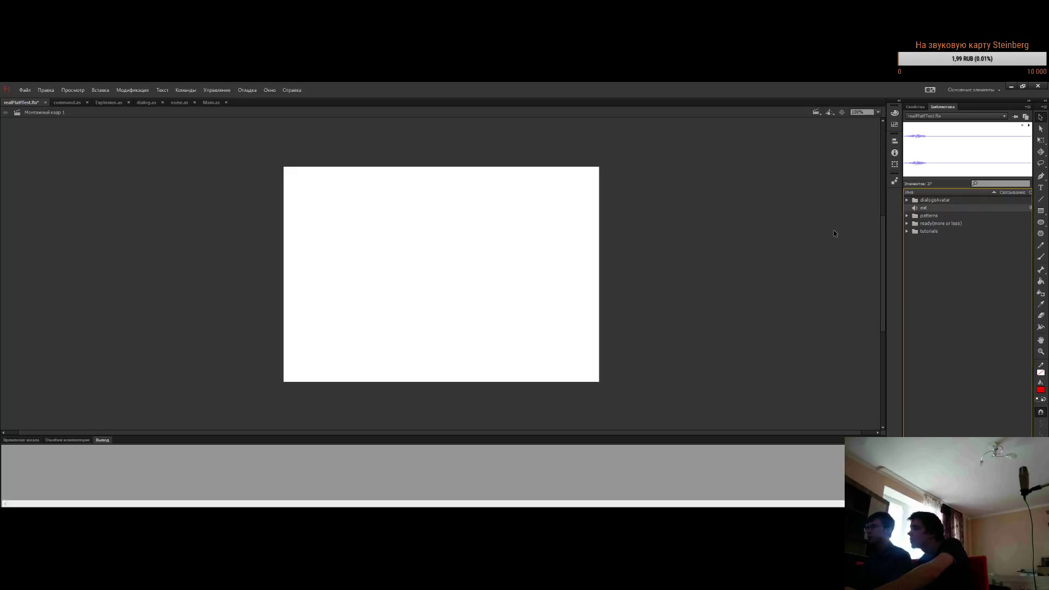
{"action": "left_click", "coordinate": [21, 439]}
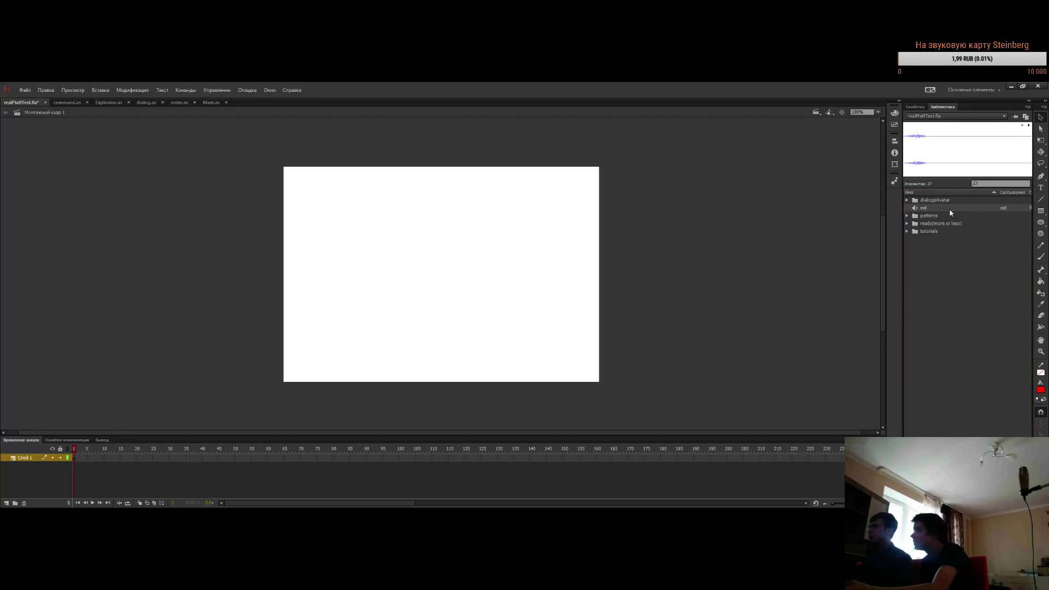
{"action": "key", "text": "ctrl+s"}
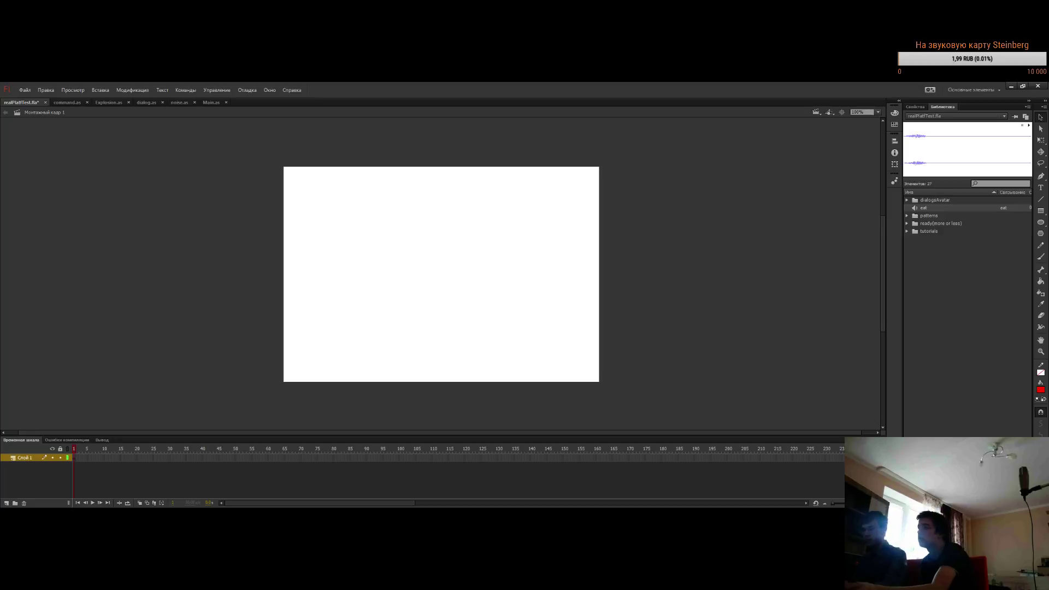
Open the Main.as script and find the variable declarations above the Main constructor
{"action": "left_click", "coordinate": [68, 102]}
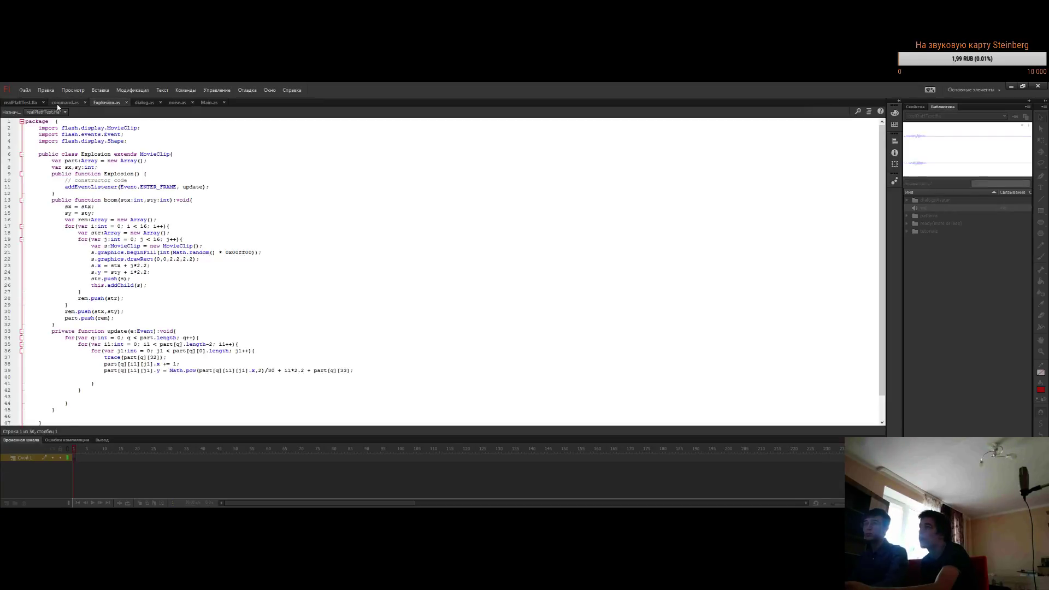
{"action": "left_click", "coordinate": [99, 104]}
{"action": "left_click", "coordinate": [145, 103]}
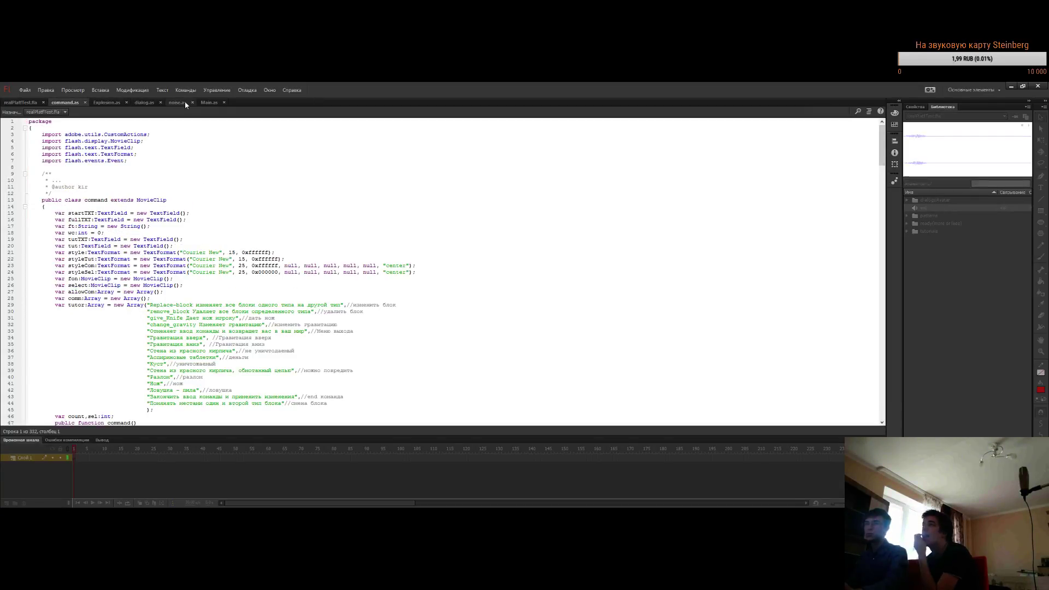
{"action": "left_click", "coordinate": [209, 102]}
{"action": "scroll", "coordinate": [428, 292], "scroll_direction": "up", "scroll_amount": 20}
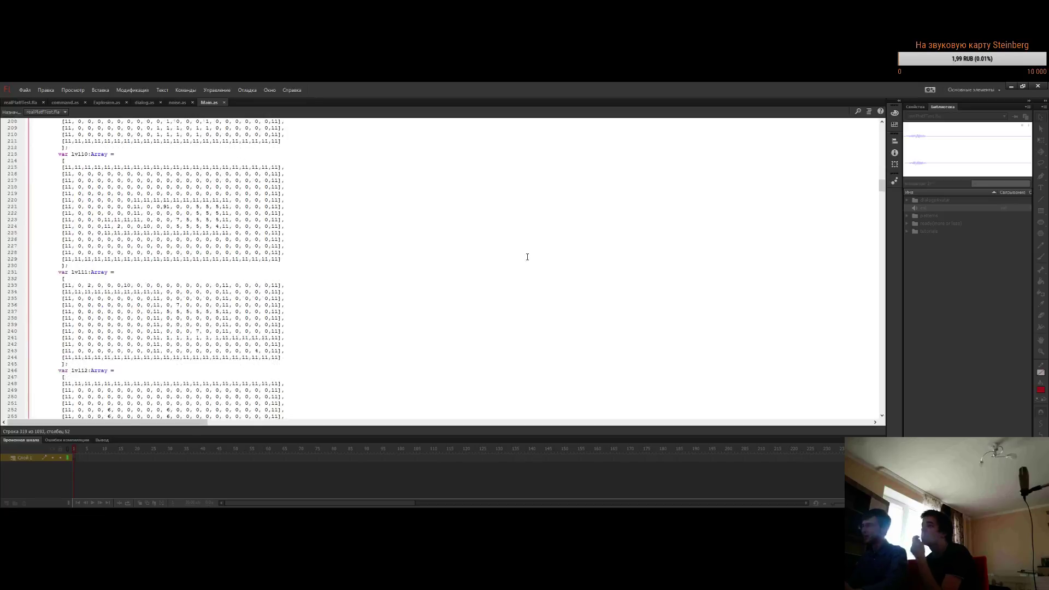
{"action": "scroll", "coordinate": [427, 292], "scroll_direction": "up", "scroll_amount": 18}
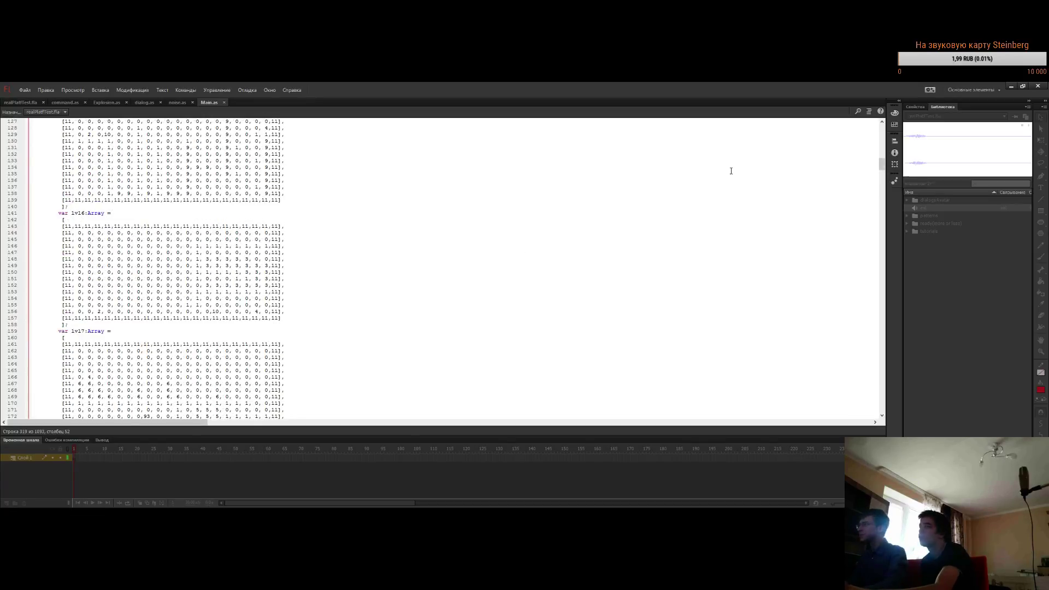
{"action": "scroll", "coordinate": [857, 141], "scroll_direction": "up", "scroll_amount": 20}
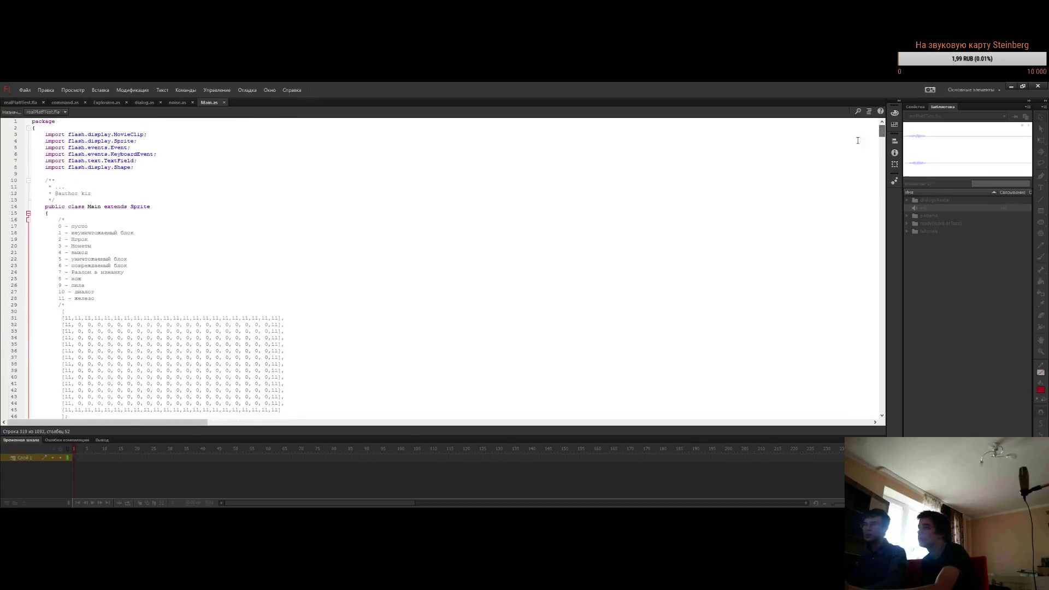
{"action": "left_click", "coordinate": [482, 192]}
{"action": "scroll", "coordinate": [483, 215], "scroll_direction": "down", "scroll_amount": 13}
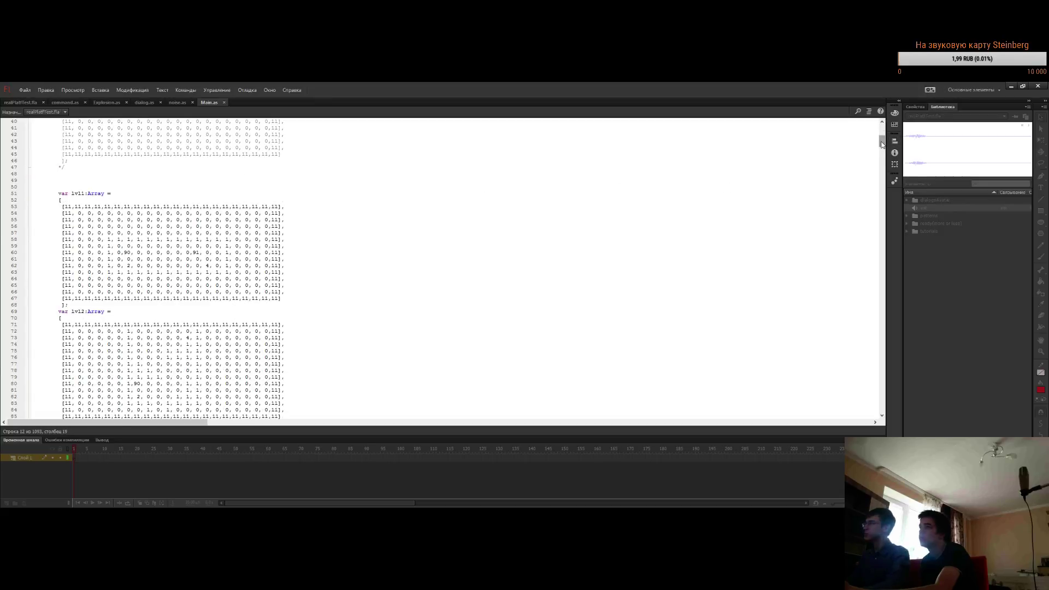
{"action": "left_click_drag", "start_coordinate": [881, 145], "coordinate": [872, 229]}
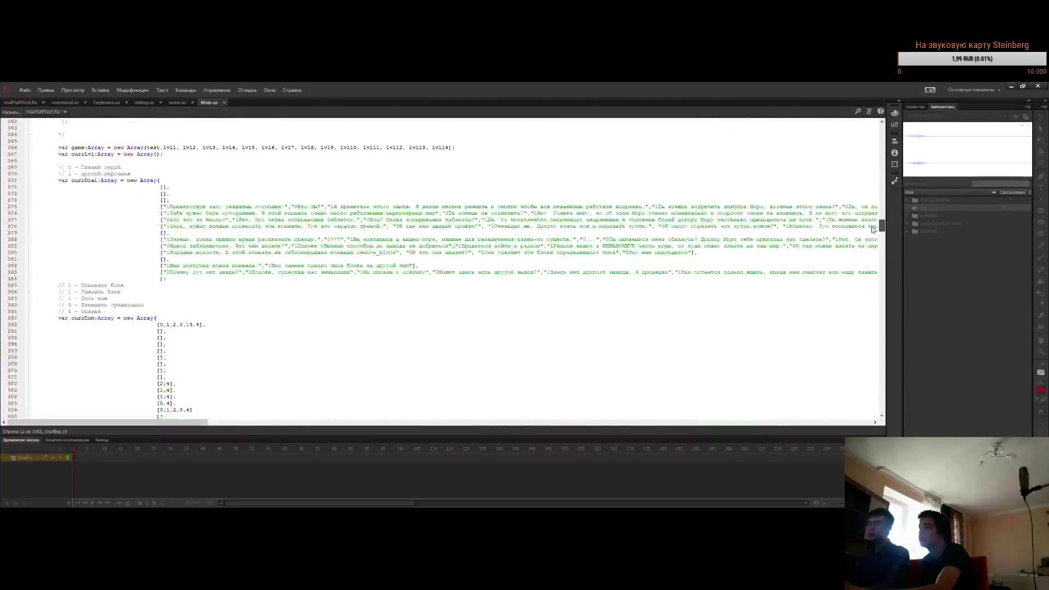
{"action": "scroll", "coordinate": [873, 229], "scroll_direction": "down", "scroll_amount": 13}
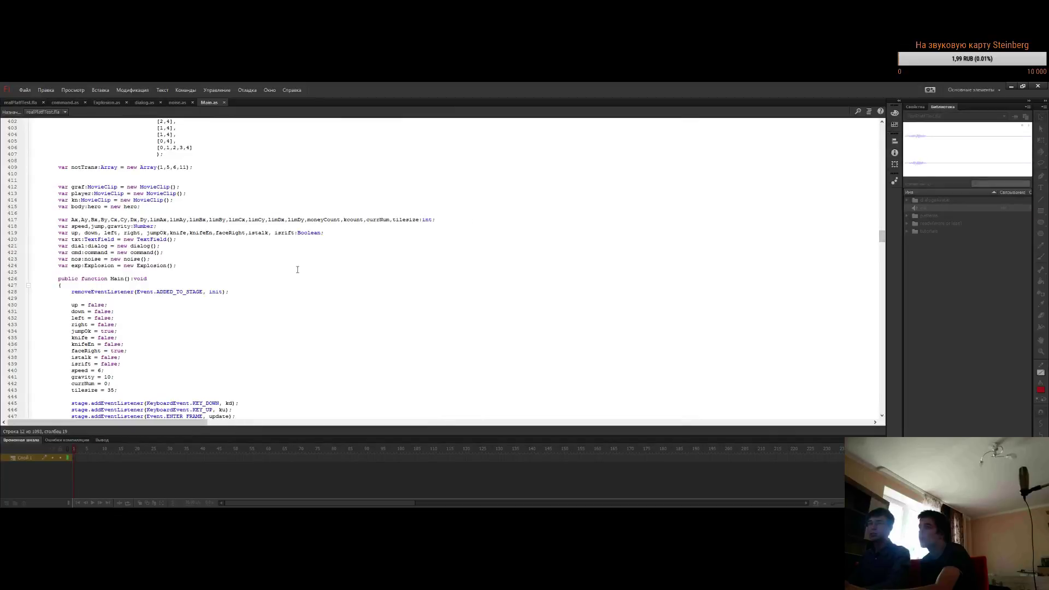
{"action": "left_click", "coordinate": [251, 267]}
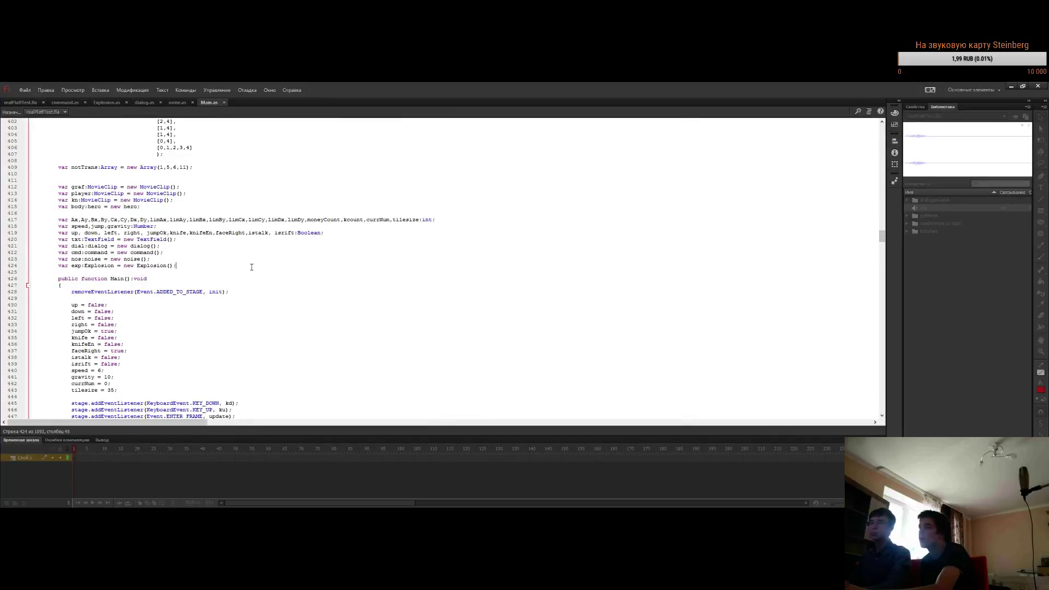
Declare "var esound:eat = new eat();" between the notTrans array and the graf variable, and save Main.as
{"action": "left_click", "coordinate": [174, 180]}
{"action": "key", "text": "Return"}
{"action": "key", "text": "Return"}
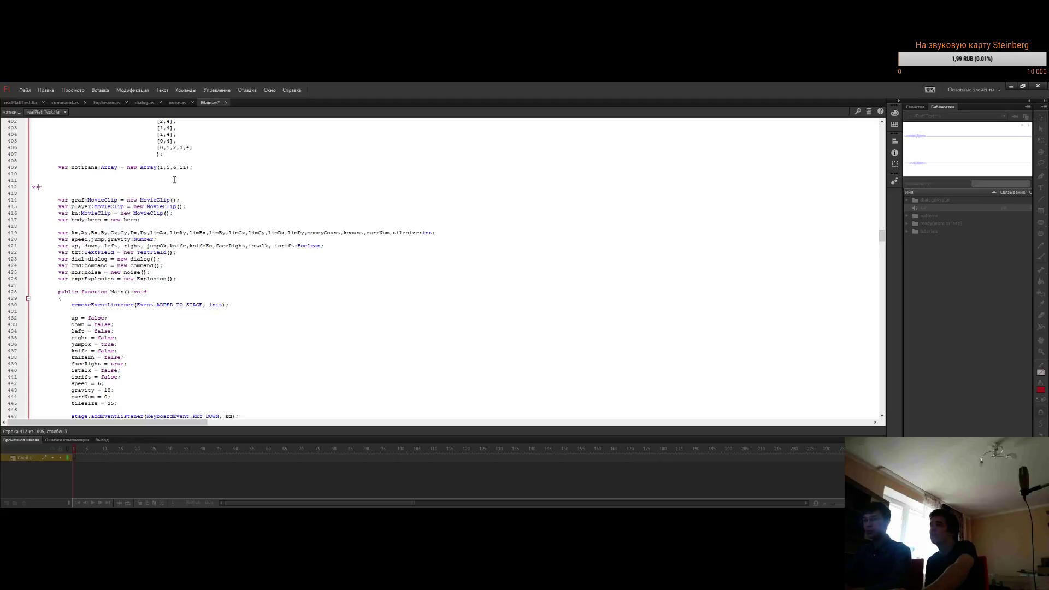
{"action": "key", "text": "Tab"}
{"action": "key", "text": "Tab"}
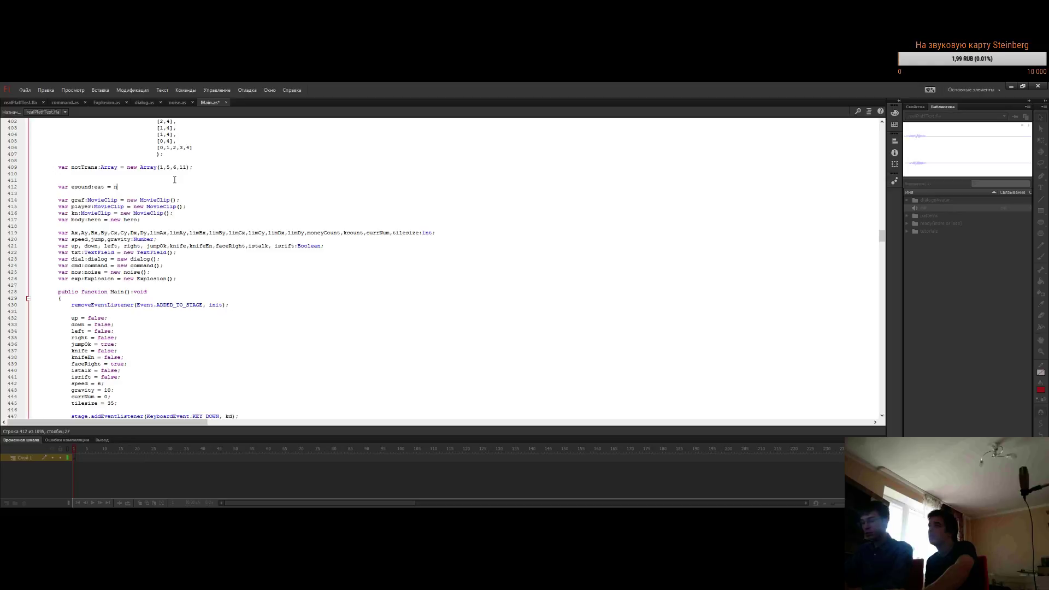
{"action": "type", "text": "ew eat();"}
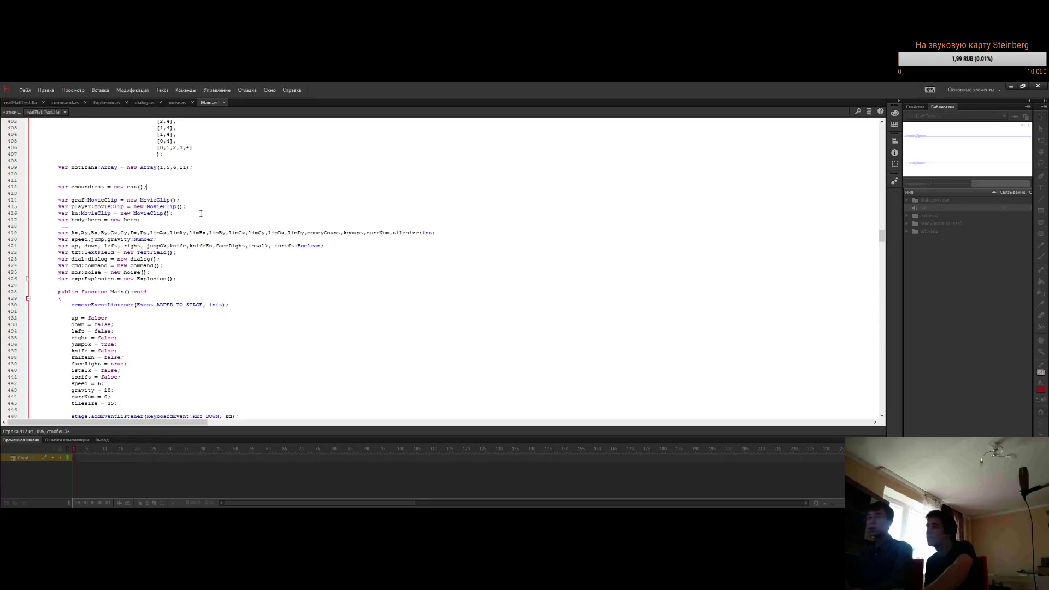
Find the case 3 branch in the transparent block section of the update function in Main.as
{"action": "scroll", "coordinate": [212, 264], "scroll_direction": "down", "scroll_amount": 20}
{"action": "scroll", "coordinate": [212, 264], "scroll_direction": "down", "scroll_amount": 20}
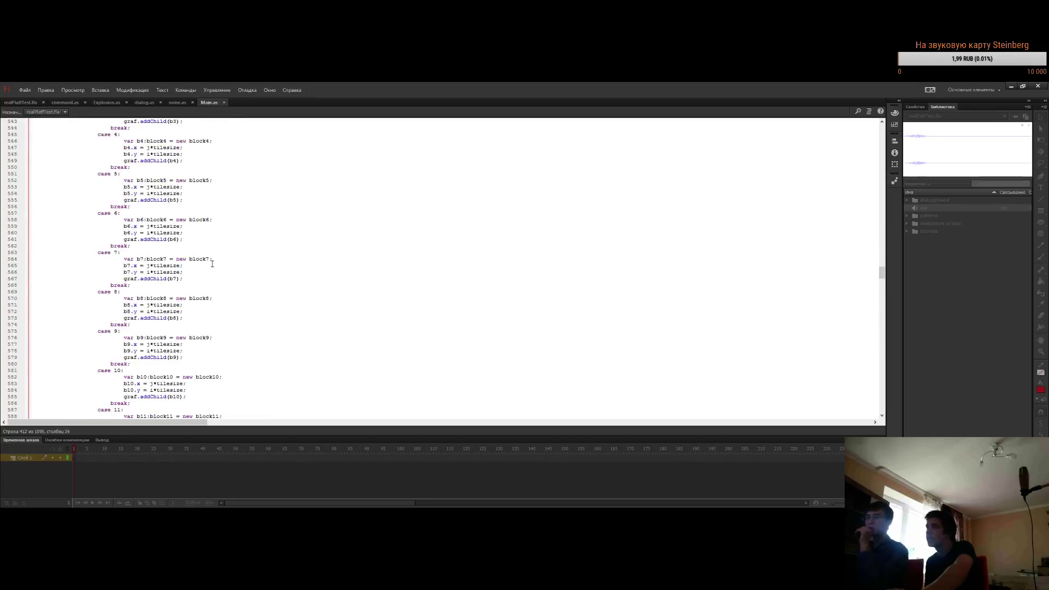
{"action": "scroll", "coordinate": [243, 283], "scroll_direction": "down", "scroll_amount": 9}
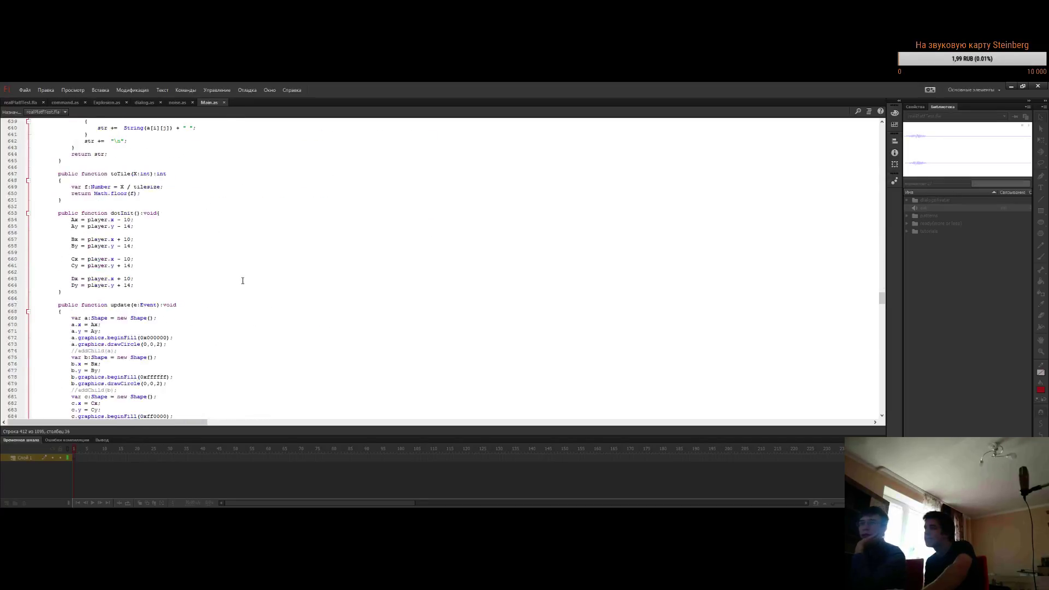
{"action": "scroll", "coordinate": [243, 281], "scroll_direction": "down", "scroll_amount": 20}
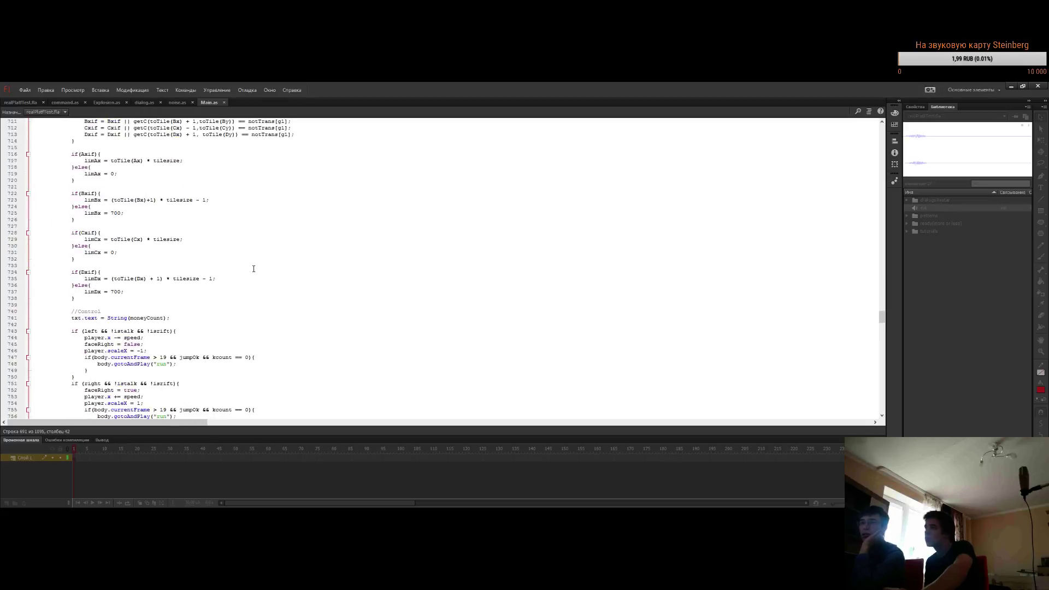
{"action": "left_click", "coordinate": [252, 271]}
{"action": "scroll", "coordinate": [253, 271], "scroll_direction": "down", "scroll_amount": 20}
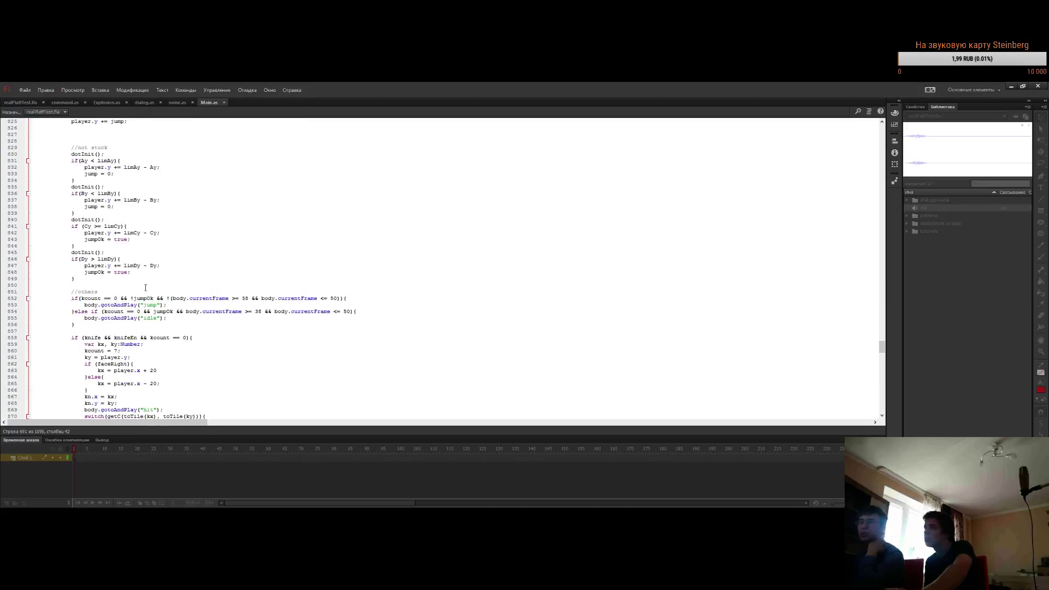
{"action": "scroll", "coordinate": [126, 291], "scroll_direction": "down", "scroll_amount": 8}
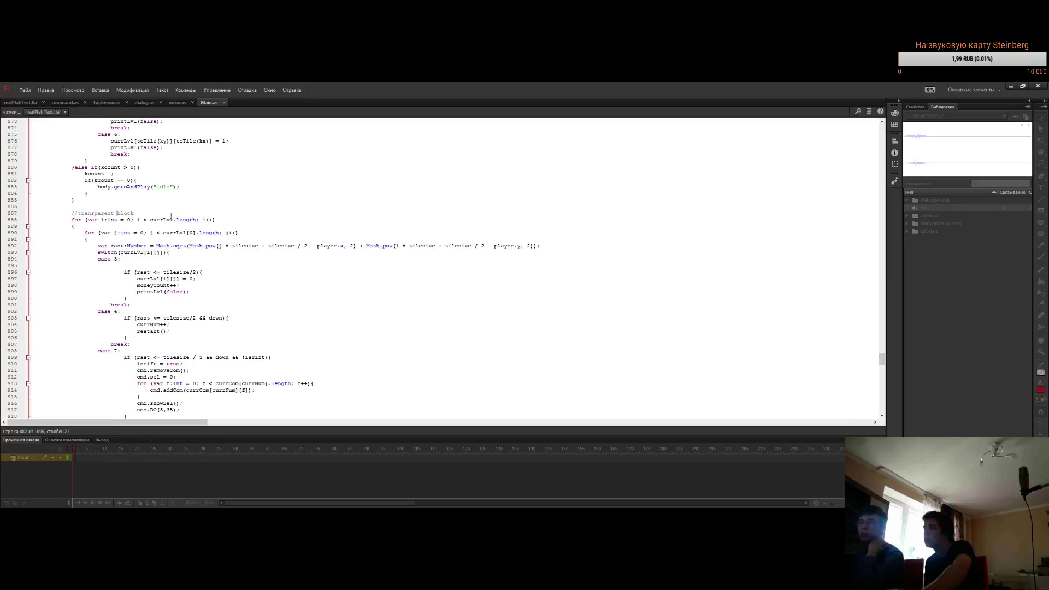
{"action": "left_click", "coordinate": [238, 288]}
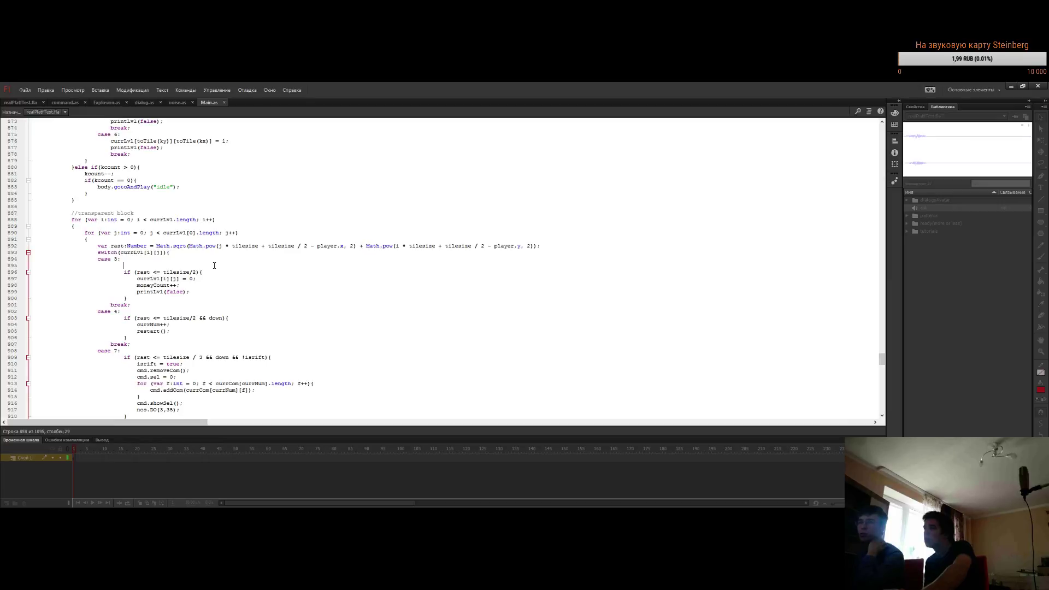
{"action": "scroll", "coordinate": [239, 288], "scroll_direction": "down", "scroll_amount": 4}
{"action": "left_click", "coordinate": [301, 291]}
{"action": "key", "text": "Up"}
{"action": "key", "text": "Up"}
{"action": "key", "text": "Up"}
{"action": "key", "text": "Up"}
{"action": "key", "text": "Up"}
{"action": "left_click", "coordinate": [236, 278]}
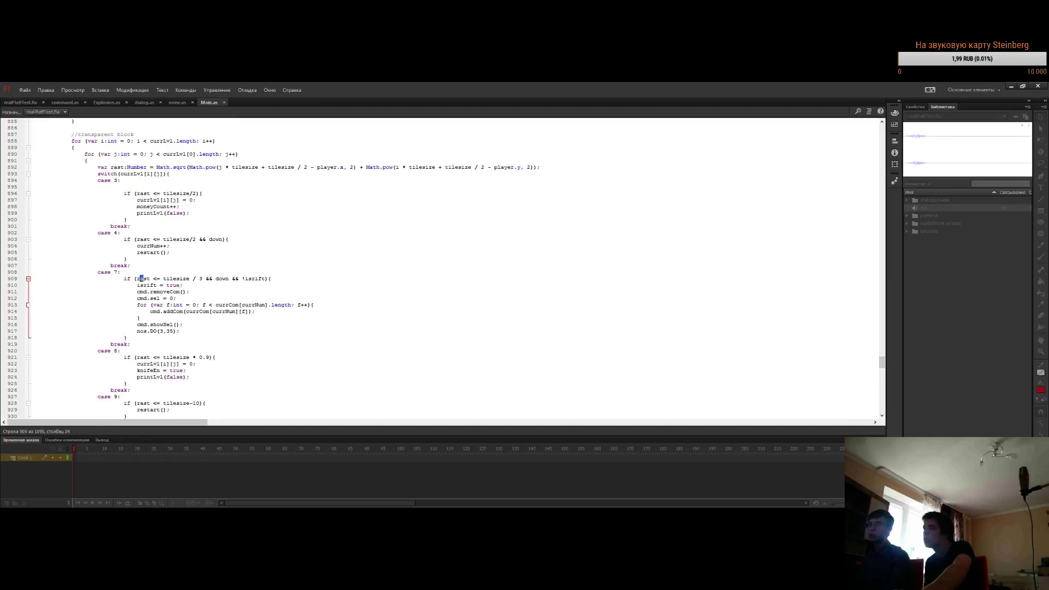
Add "esound.play();" as the first line inside the case 3 "rast <= tilesize/2" condition and save Main.as
{"action": "left_click", "coordinate": [141, 271]}
{"action": "left_click", "coordinate": [141, 188]}
{"action": "left_click", "coordinate": [209, 195]}
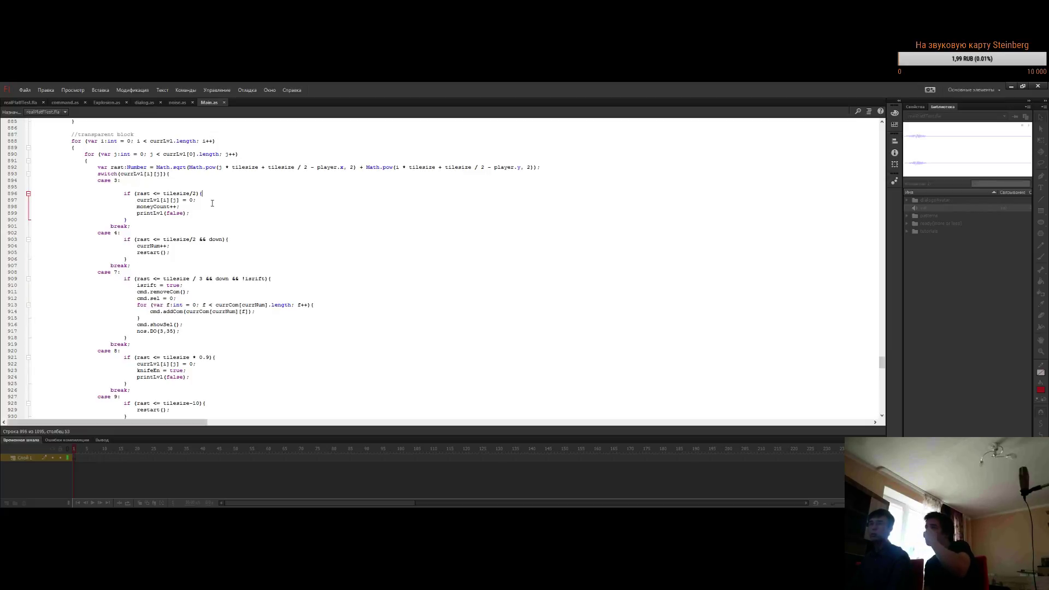
{"action": "left_click", "coordinate": [214, 195]}
{"action": "key", "text": "Return"}
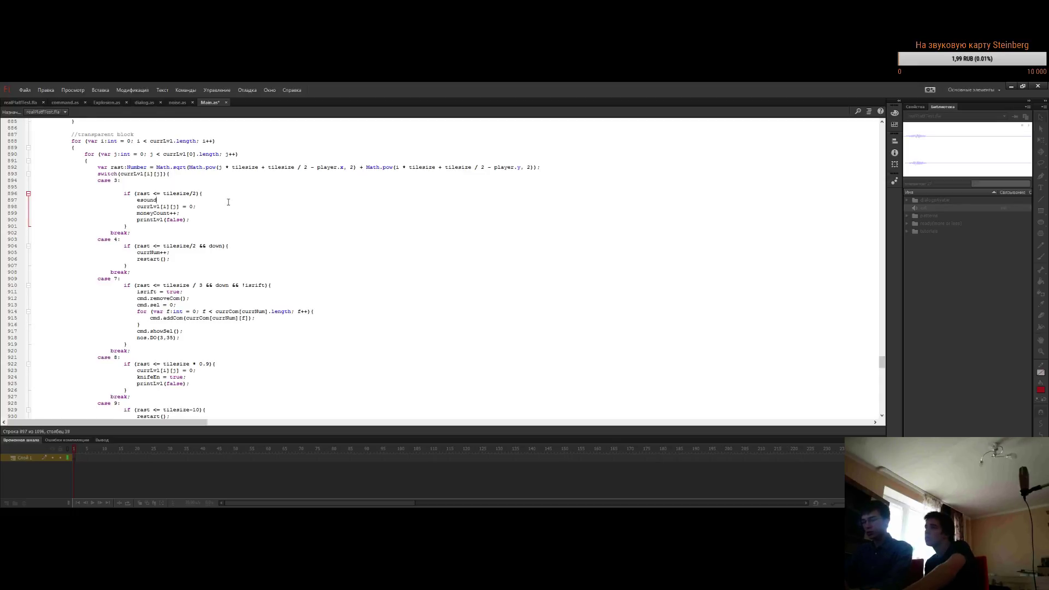
{"action": "type", "text": "esound.play();"}
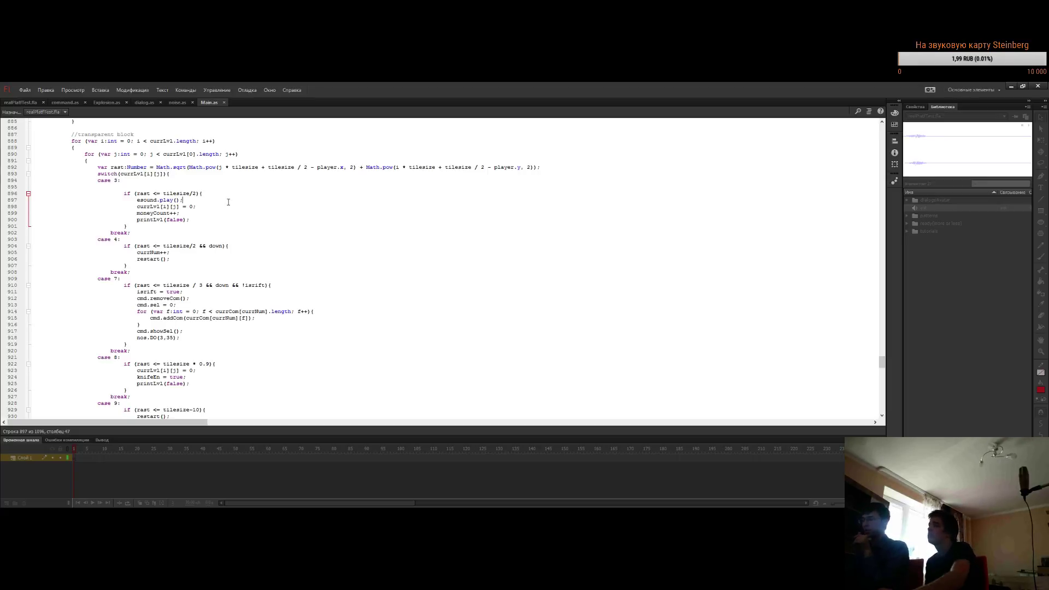
Test the movie and move the character through all the white coins to check the eat sound
{"action": "key", "text": "ctrl+Return"}
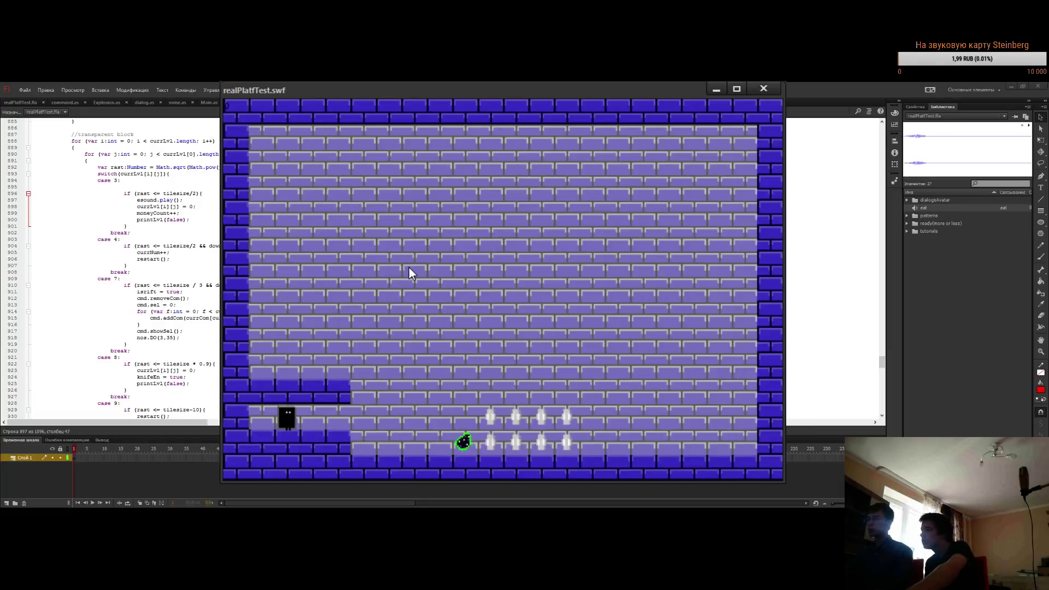
{"action": "key", "text": "Right"}
{"action": "key", "text": "Right"}
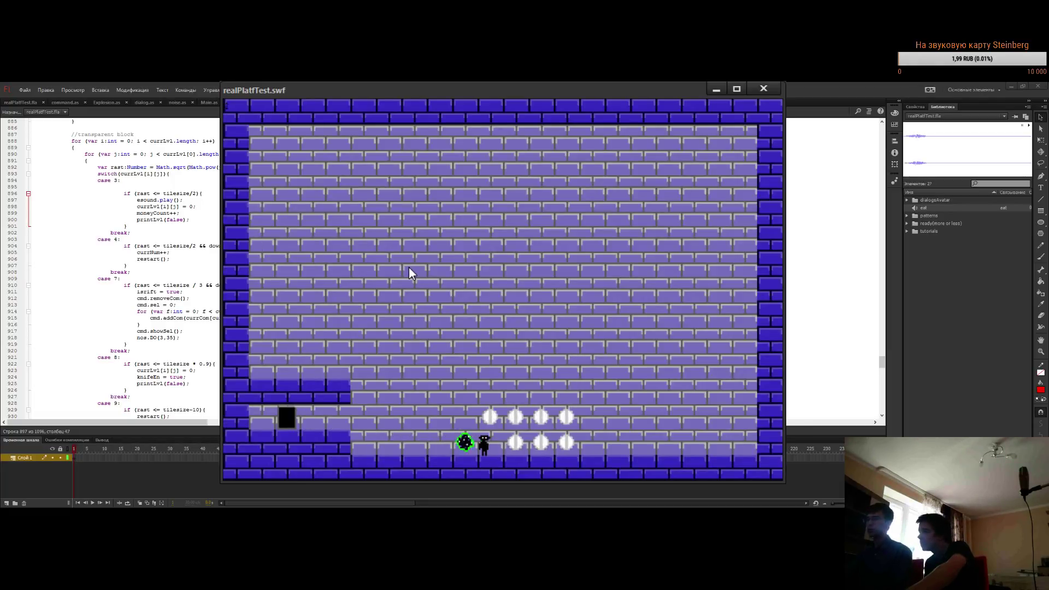
{"action": "key", "text": "Right"}
{"action": "key", "text": "Left"}
{"action": "key", "text": "Up"}
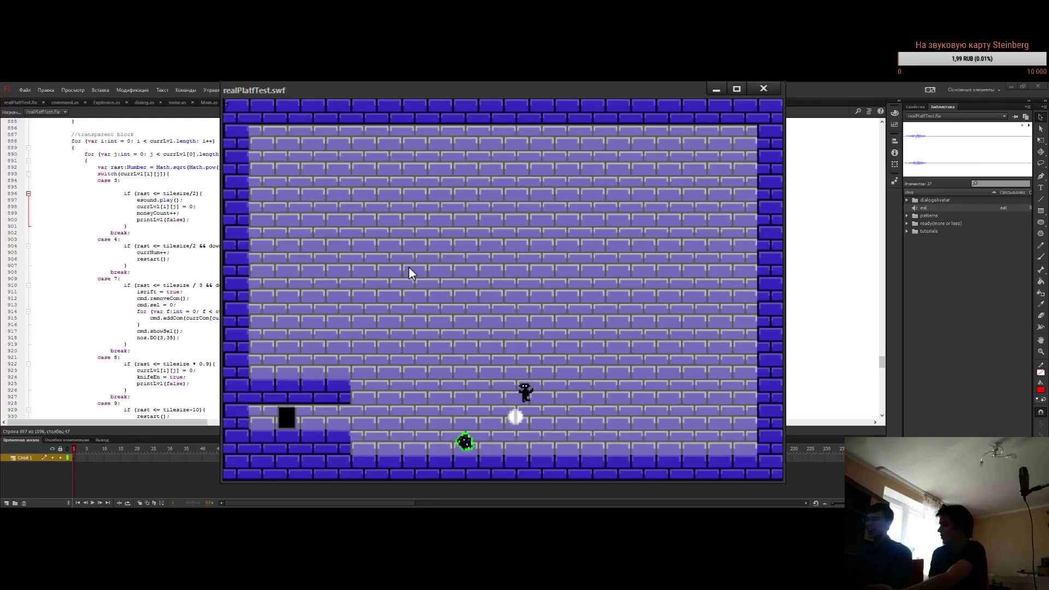
{"action": "key", "text": "Left"}
{"action": "key", "text": "Up"}
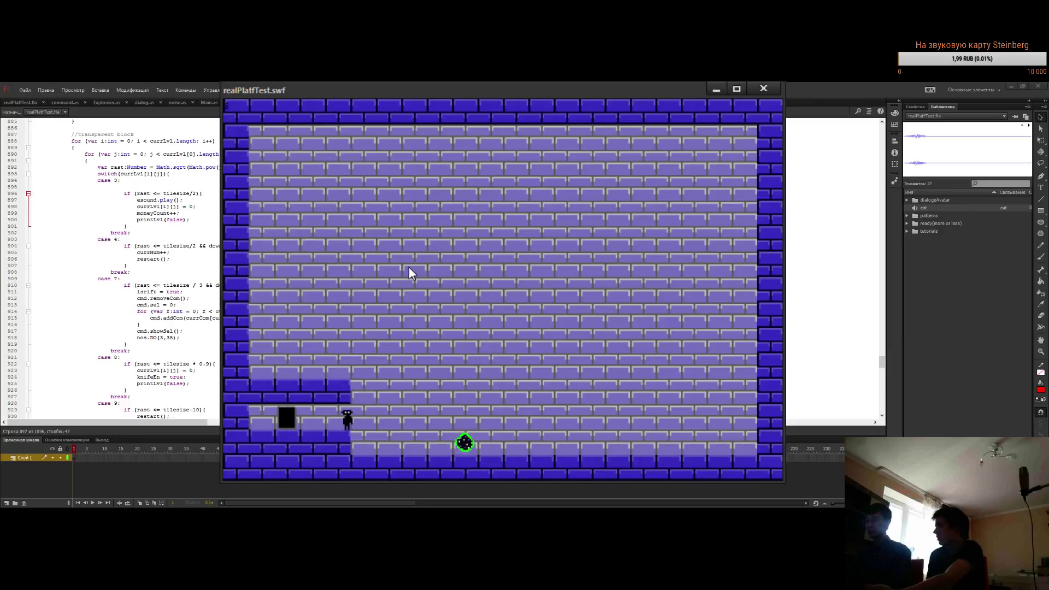
Take the character through the black doorway, walk to the green rift and close the test window
{"action": "key", "text": "Right"}
{"action": "key", "text": "Up"}
{"action": "key", "text": "Left"}
{"action": "key", "text": "Right"}
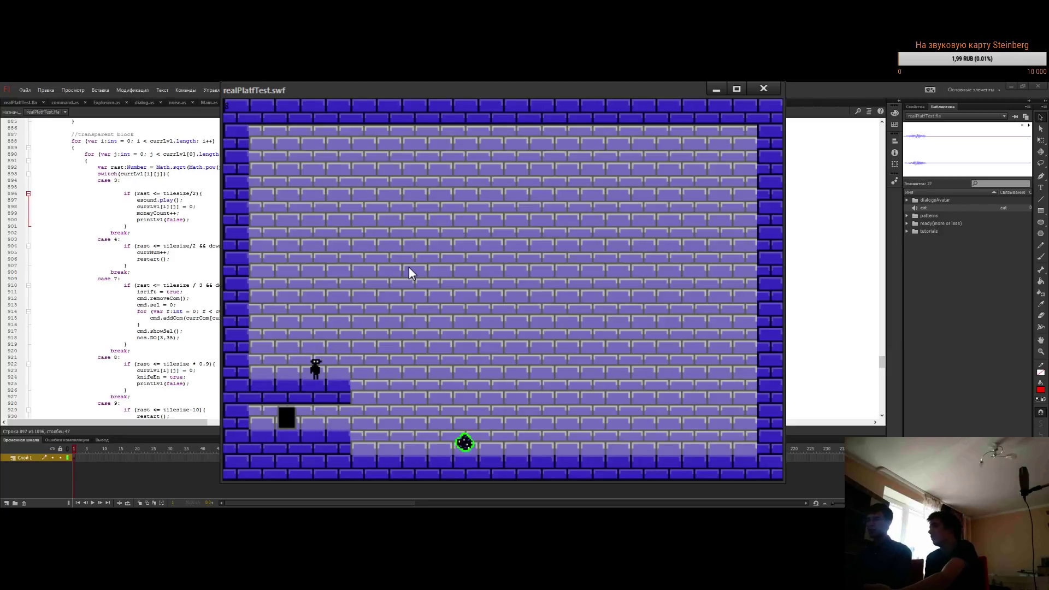
{"action": "key", "text": "Left"}
{"action": "key", "text": "Down"}
{"action": "key", "text": "Right"}
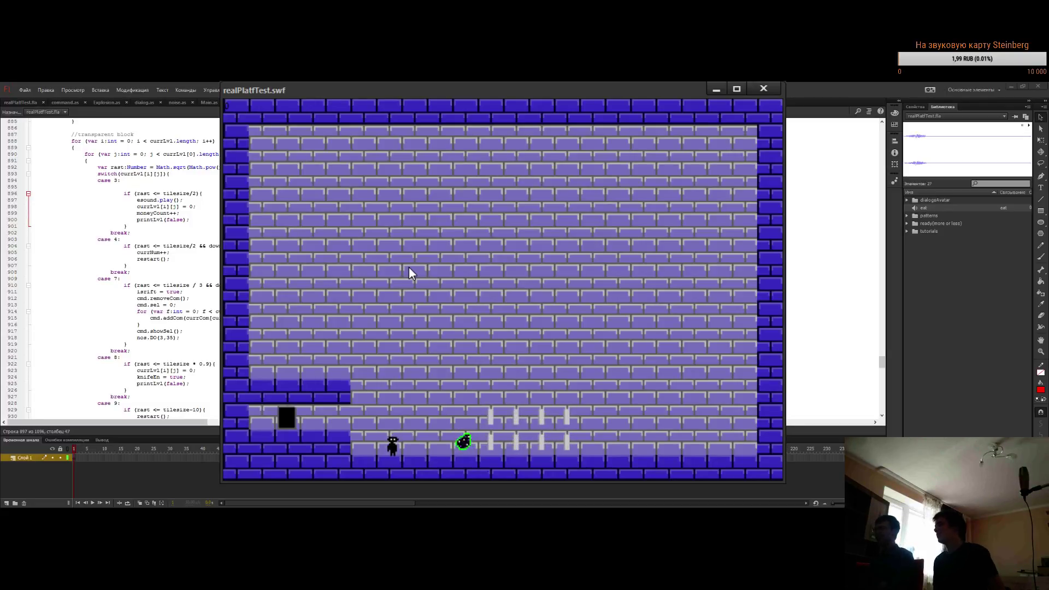
{"action": "key", "text": "Right"}
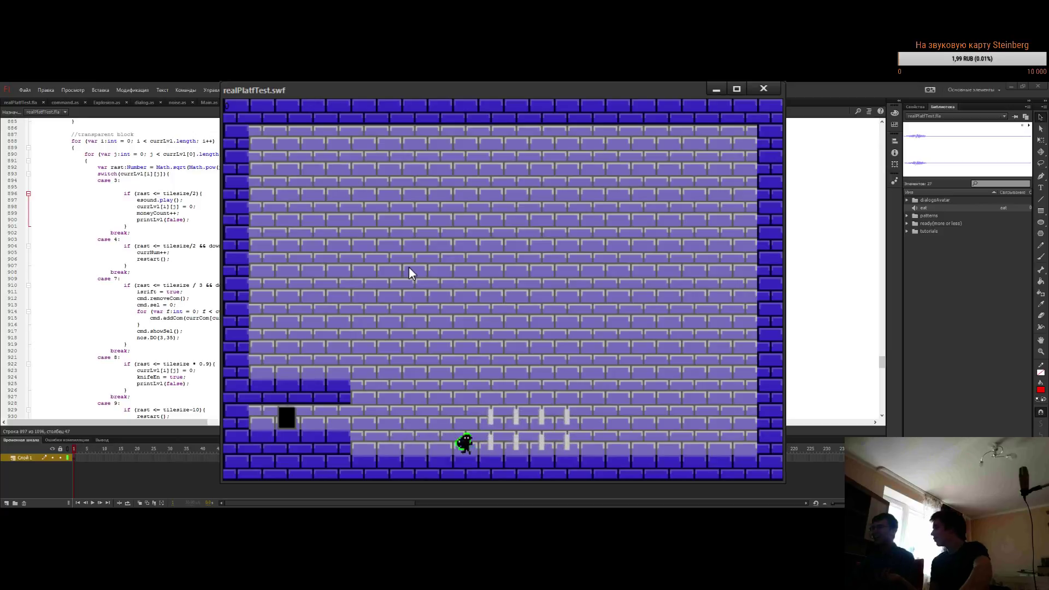
{"action": "left_click", "coordinate": [765, 89]}
Review Main.as from the dialogue and command arrays down through the constructor, restart and printLvl functions
{"action": "scroll", "coordinate": [600, 284], "scroll_direction": "up", "scroll_amount": 5}
{"action": "left_click", "coordinate": [667, 285]}
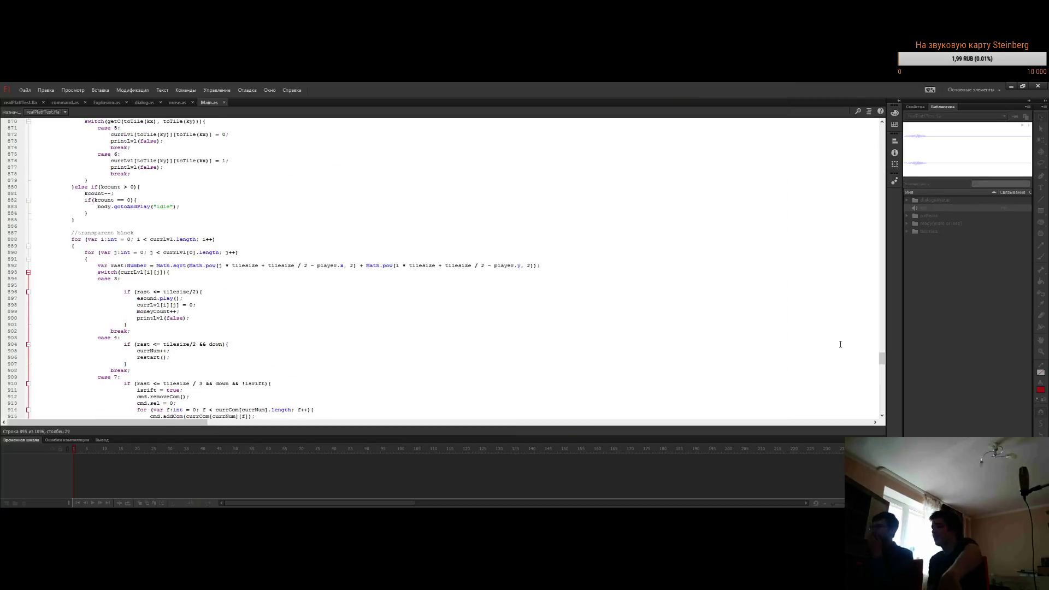
{"action": "left_click_drag", "start_coordinate": [881, 357], "coordinate": [871, 230]}
{"action": "left_click", "coordinate": [765, 272]}
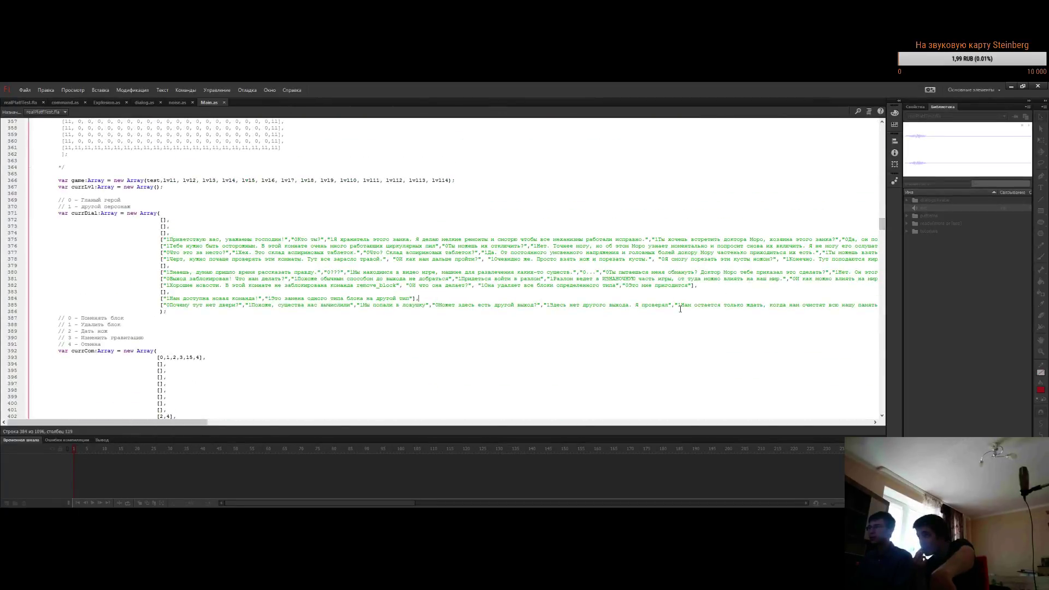
{"action": "scroll", "coordinate": [679, 306], "scroll_direction": "down", "scroll_amount": 18}
{"action": "left_click", "coordinate": [668, 256]}
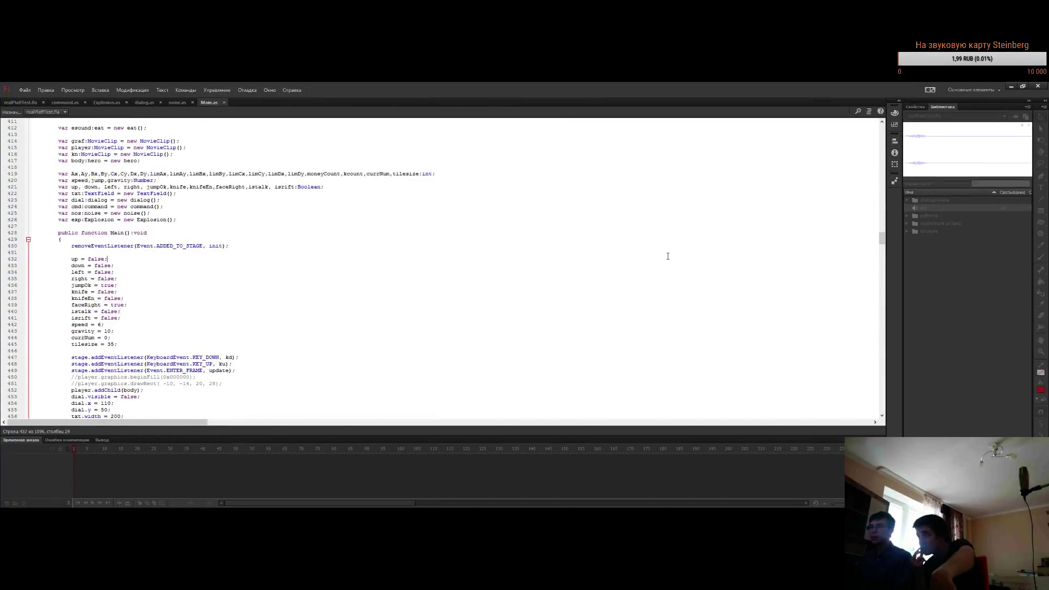
{"action": "scroll", "coordinate": [662, 295], "scroll_direction": "down", "scroll_amount": 7}
{"action": "left_click", "coordinate": [660, 304]}
{"action": "scroll", "coordinate": [660, 306], "scroll_direction": "down", "scroll_amount": 6}
{"action": "scroll", "coordinate": [661, 306], "scroll_direction": "down", "scroll_amount": 6}
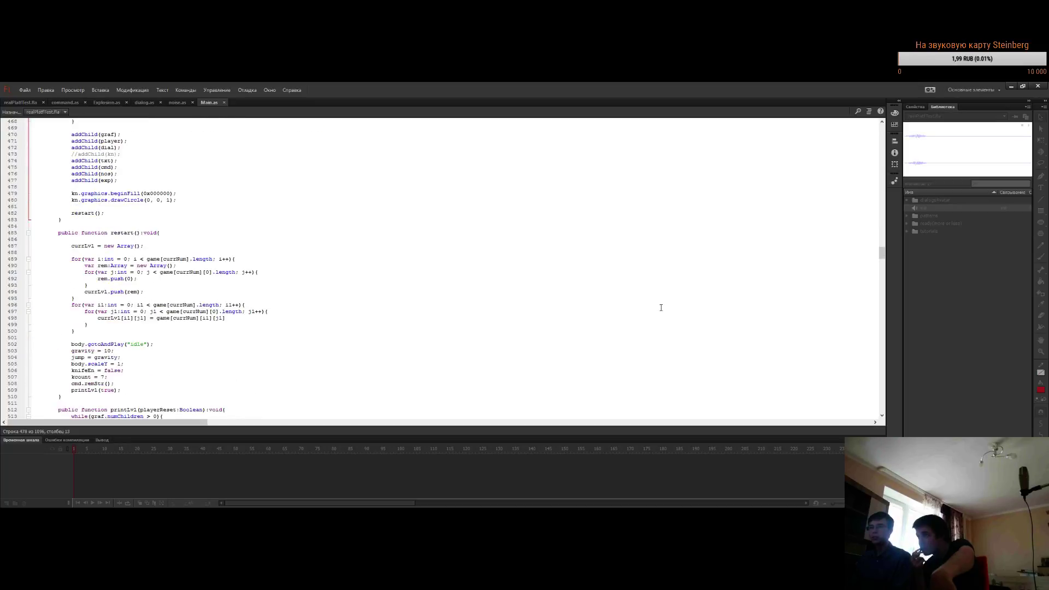
{"action": "scroll", "coordinate": [661, 305], "scroll_direction": "down", "scroll_amount": 6}
{"action": "left_click", "coordinate": [654, 265]}
{"action": "left_click", "coordinate": [659, 247]}
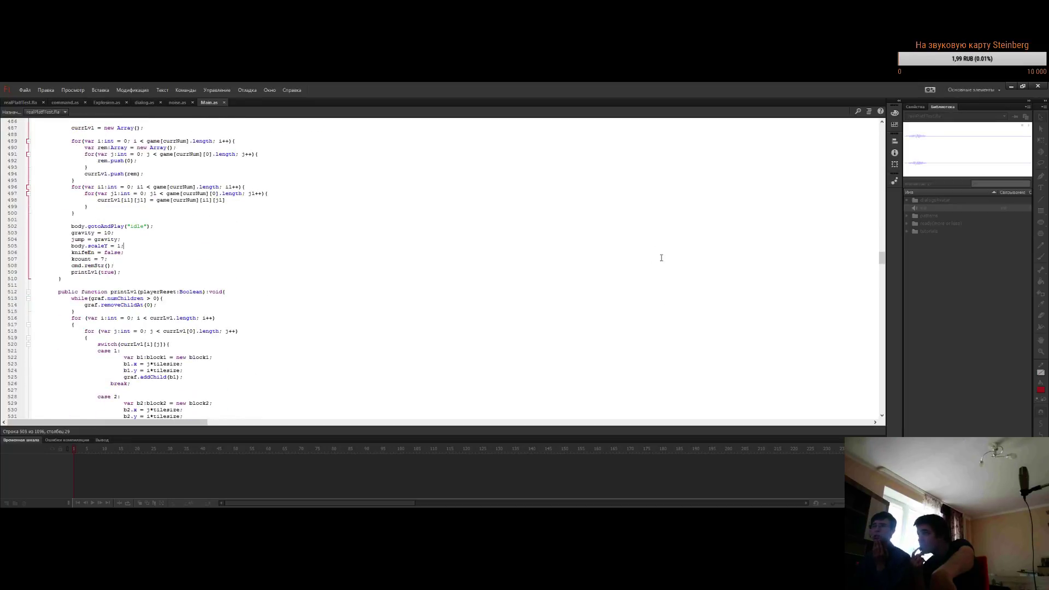
{"action": "scroll", "coordinate": [669, 275], "scroll_direction": "down", "scroll_amount": 4}
{"action": "scroll", "coordinate": [669, 276], "scroll_direction": "down", "scroll_amount": 4}
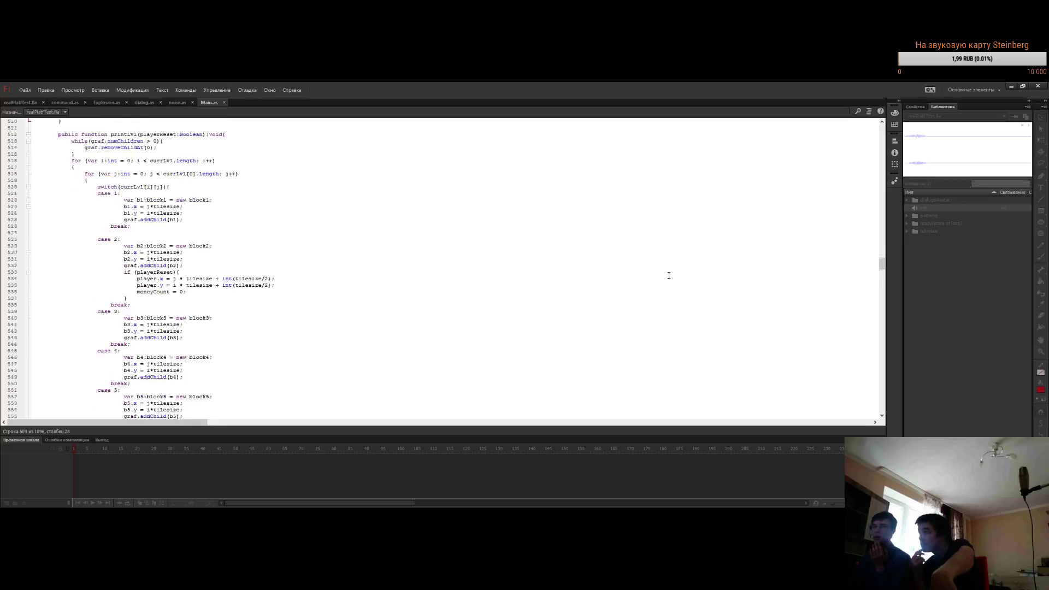
Go back up to the currDial and currCom arrays in Main.as and look them over
{"action": "scroll", "coordinate": [666, 284], "scroll_direction": "up", "scroll_amount": 20}
{"action": "scroll", "coordinate": [665, 300], "scroll_direction": "up", "scroll_amount": 20}
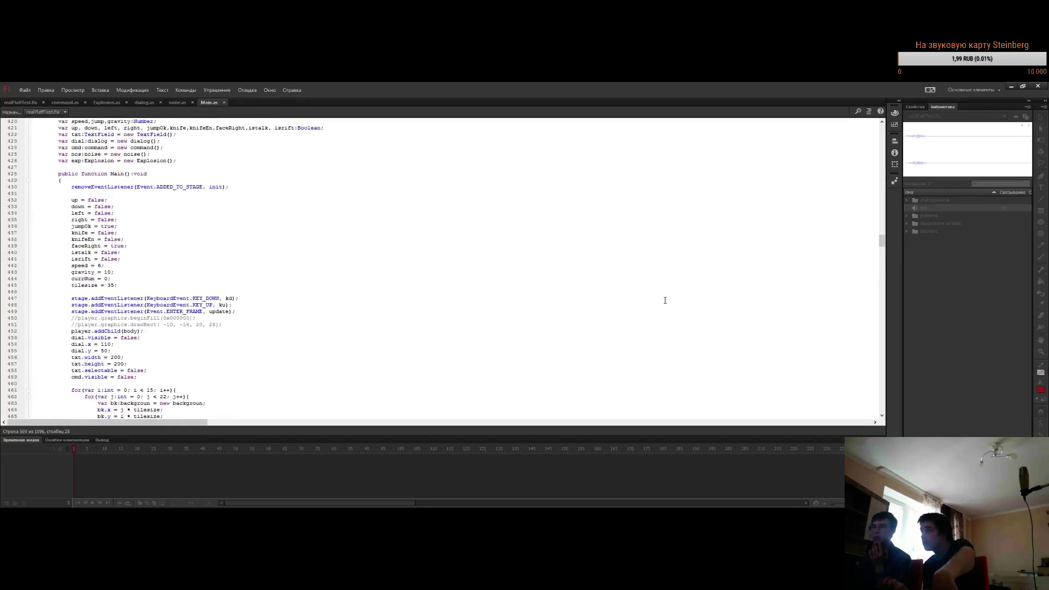
{"action": "scroll", "coordinate": [665, 299], "scroll_direction": "up", "scroll_amount": 5}
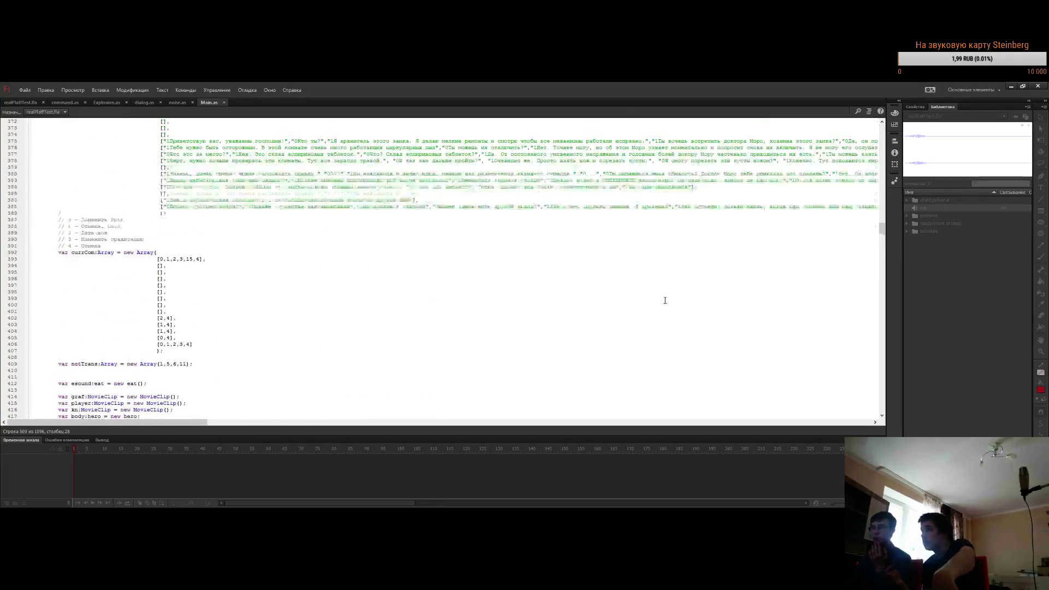
{"action": "left_click", "coordinate": [654, 268]}
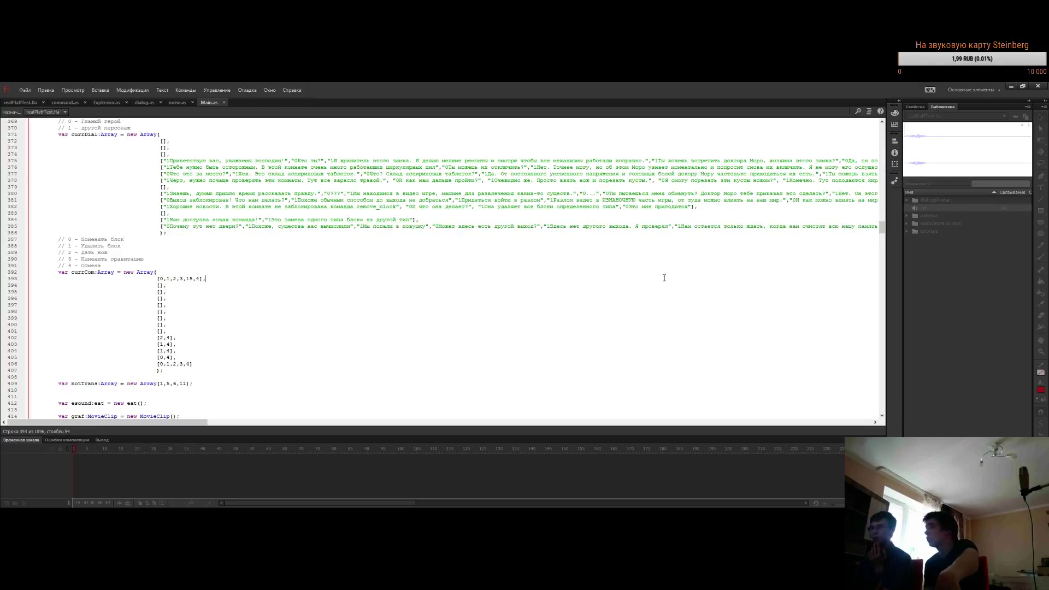
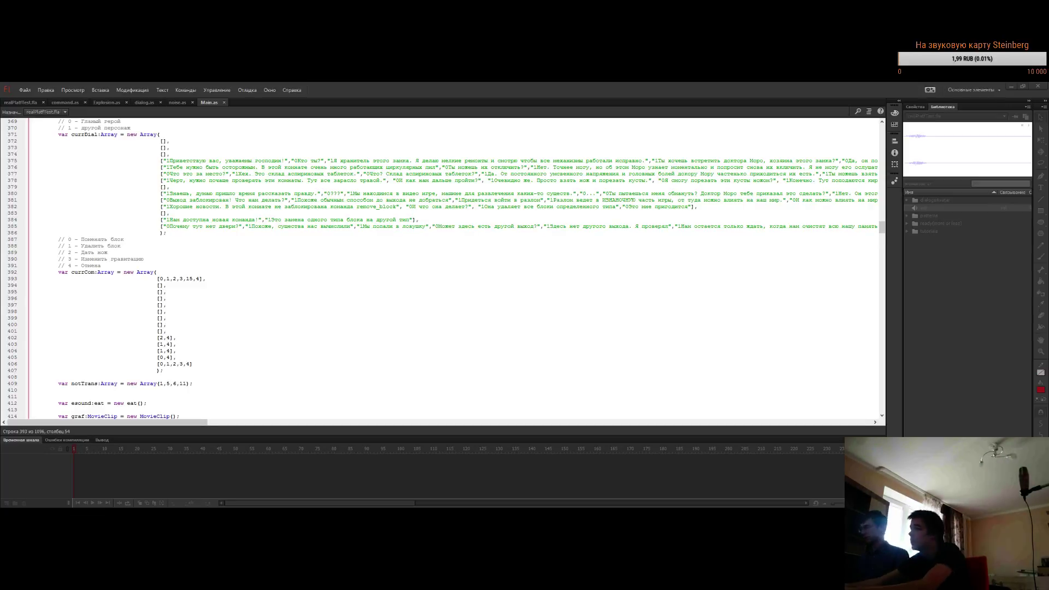
{"action": "key", "text": "alt+Tab"}
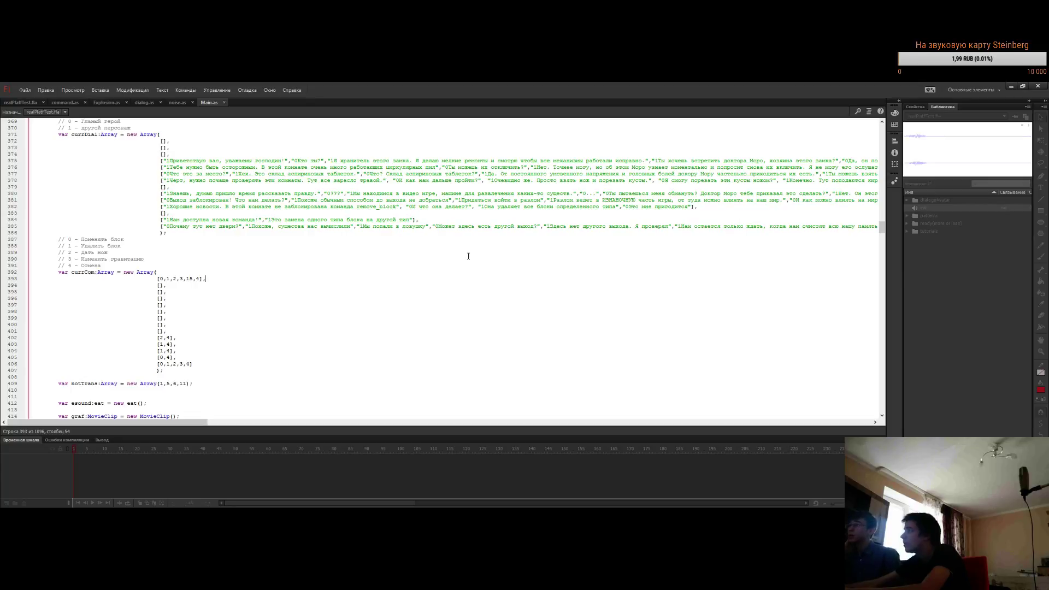
{"action": "scroll", "coordinate": [334, 315], "scroll_direction": "up", "scroll_amount": 3}
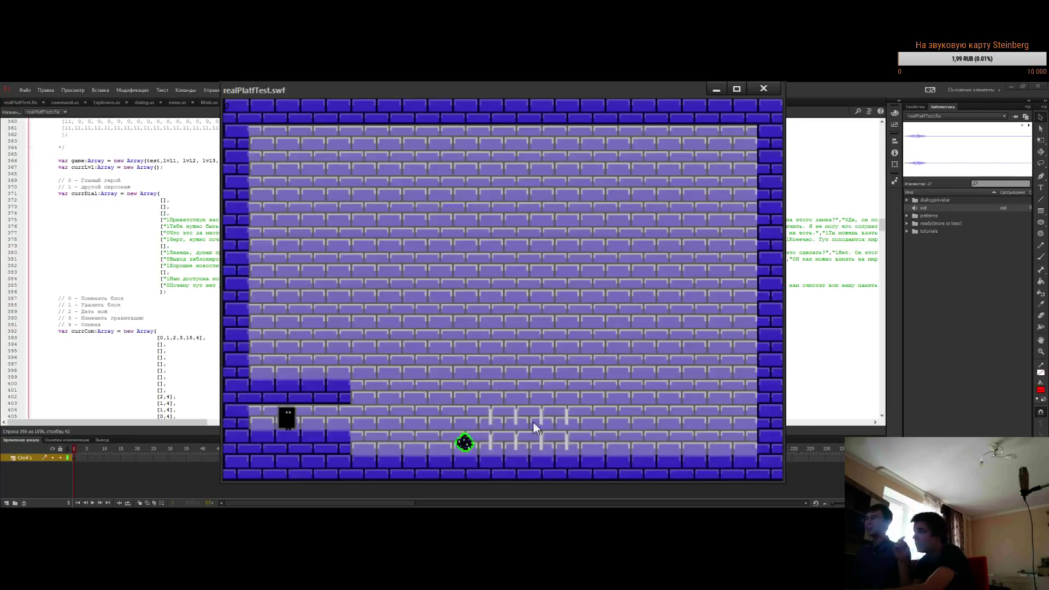
Run the game test again and collect both rows of coins with the character to hear the eat sound
{"action": "key", "text": "Right"}
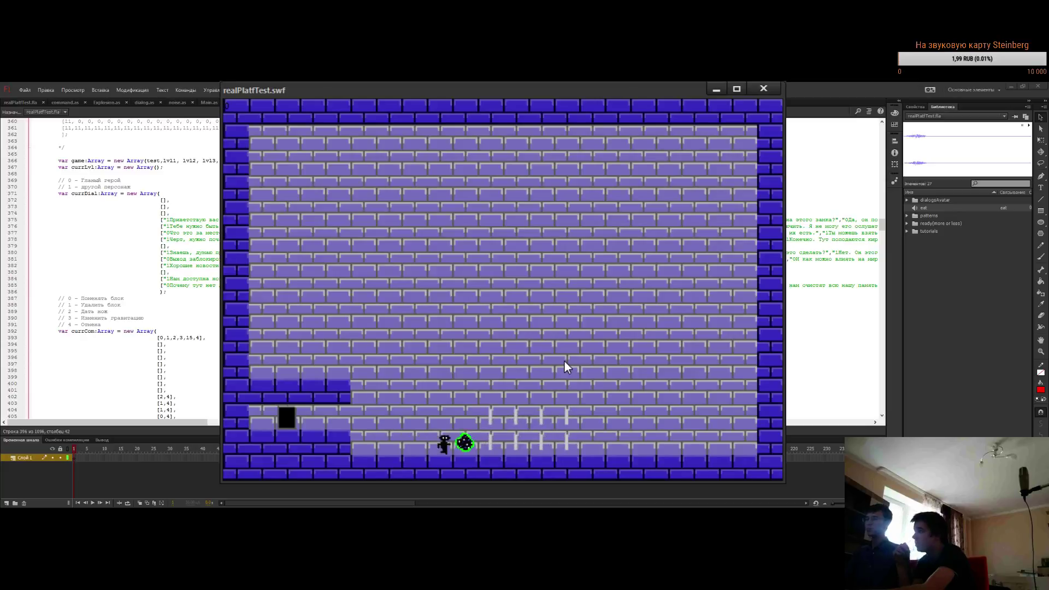
{"action": "key", "text": "Up"}
{"action": "key", "text": "Left"}
{"action": "key", "text": "Up"}
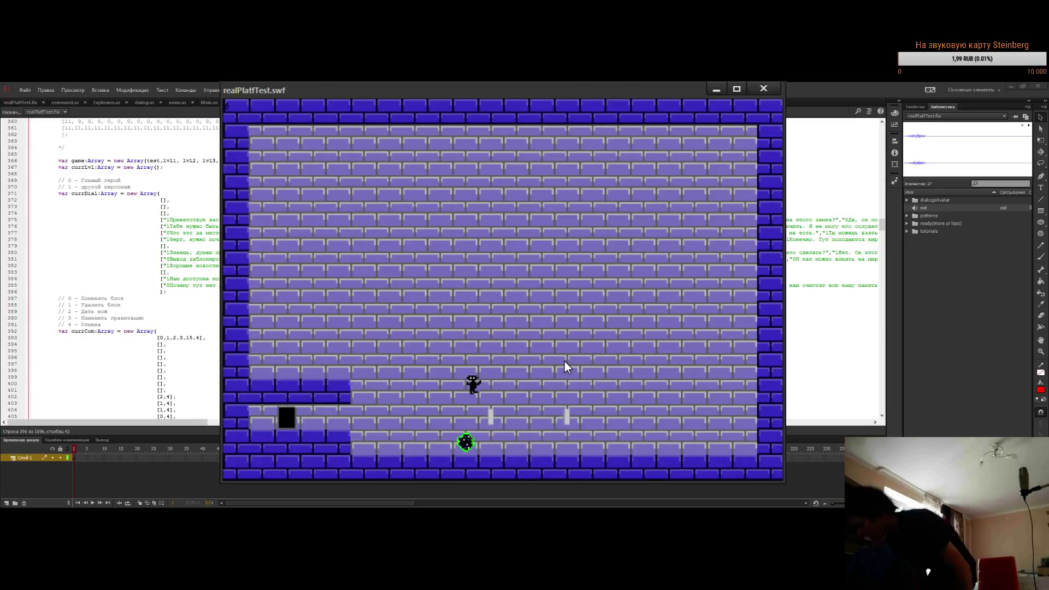
{"action": "key", "text": "Right"}
{"action": "key", "text": "Up"}
{"action": "key", "text": "Left"}
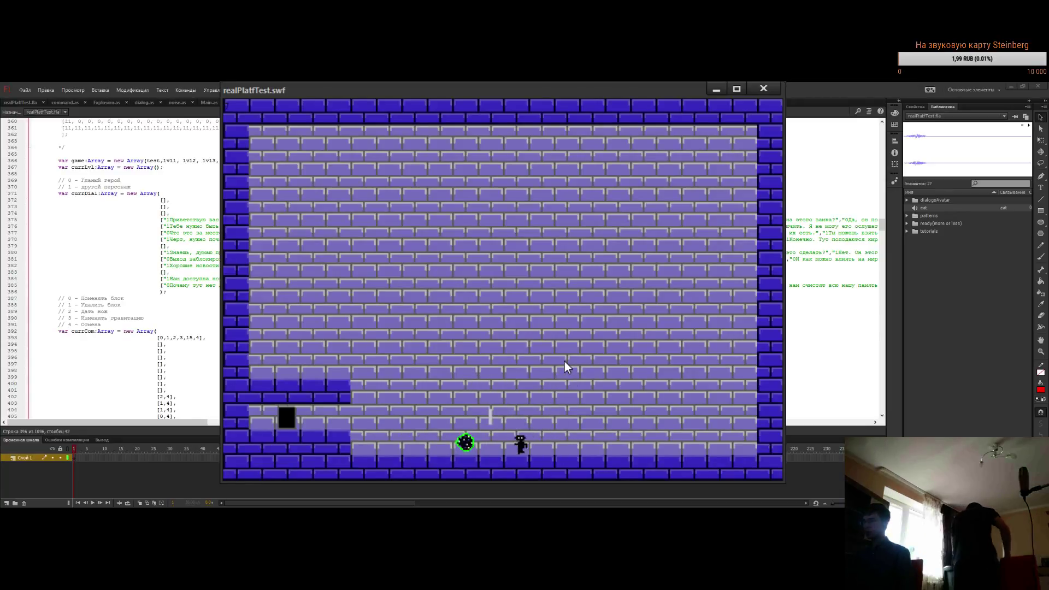
{"action": "key", "text": "Up"}
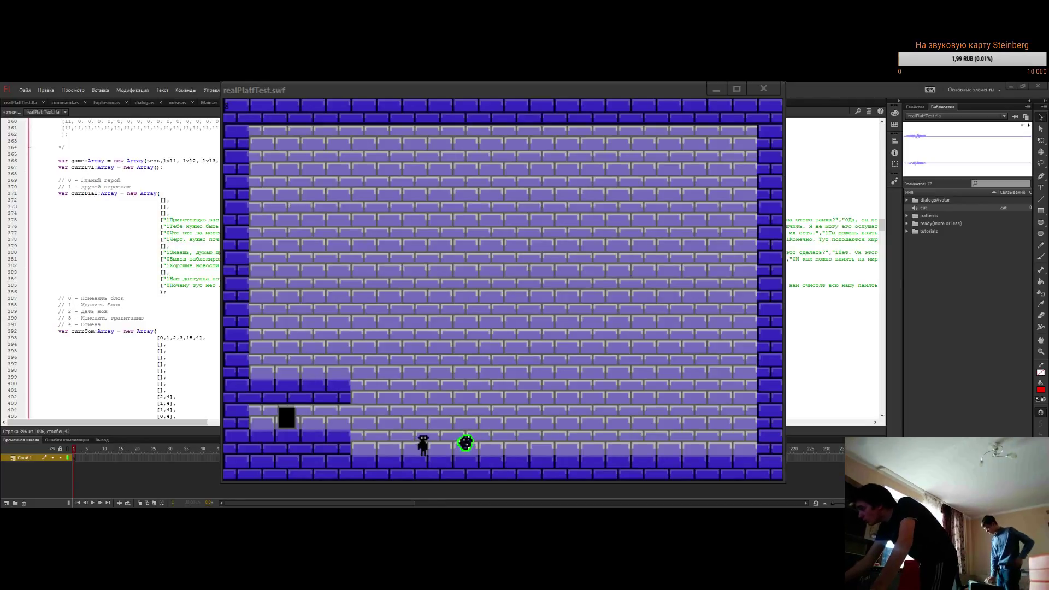
{"action": "key", "text": "alt+Tab"}
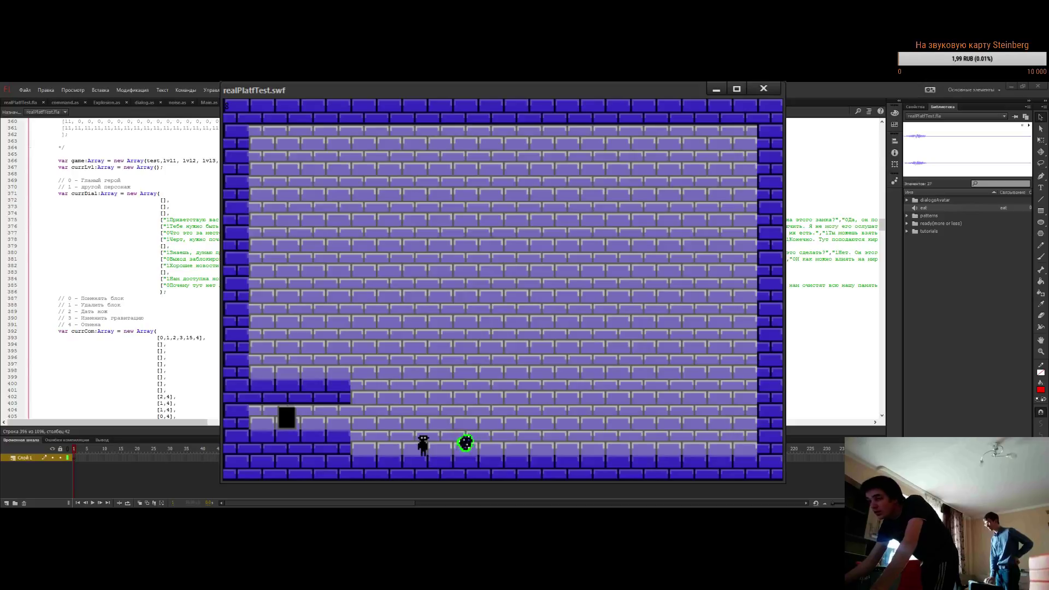
{"action": "key", "text": "alt+Tab"}
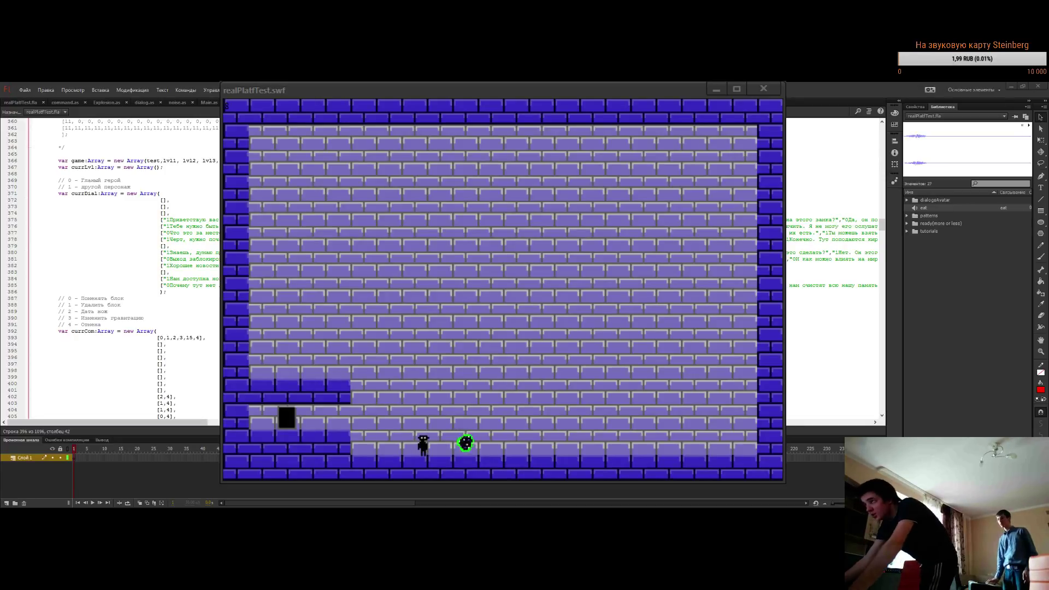
Move the character around the green rift and back to the ledge by the black doorway, and close the test window
{"action": "left_click", "coordinate": [523, 413]}
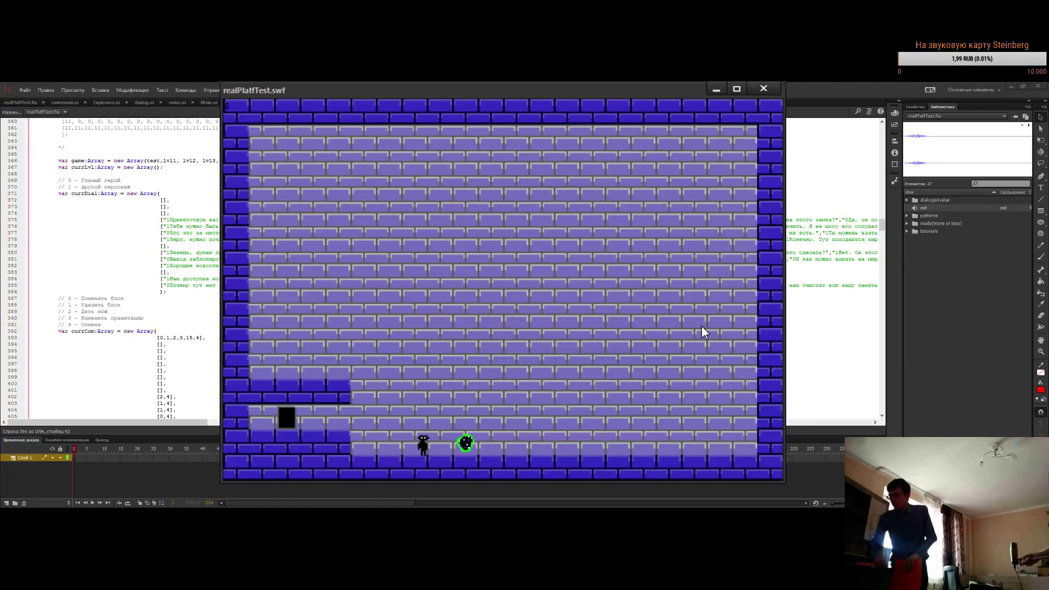
{"action": "key", "text": "Right"}
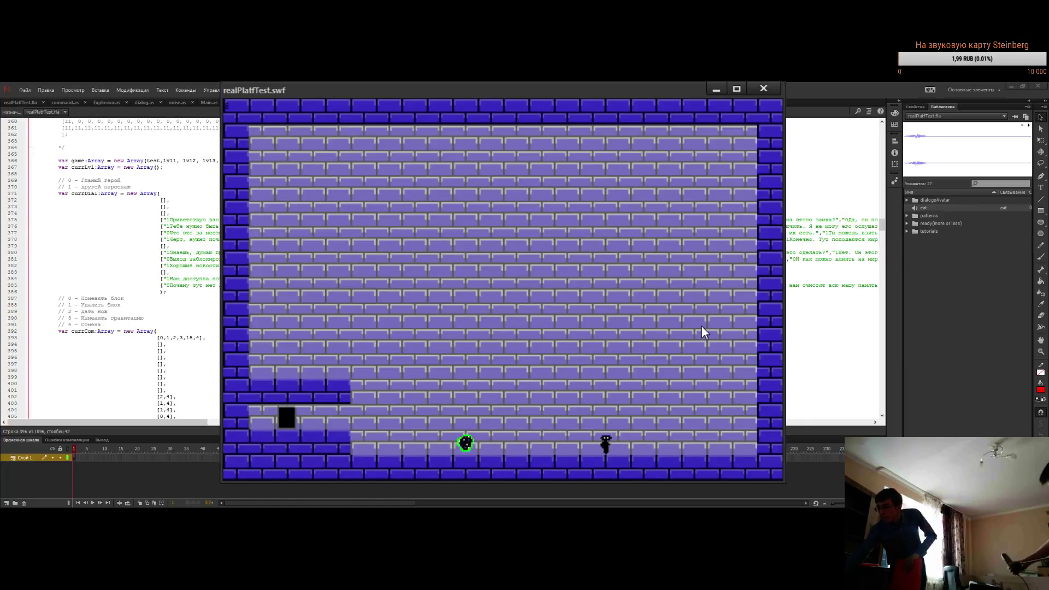
{"action": "key", "text": "Left"}
{"action": "key", "text": "Up"}
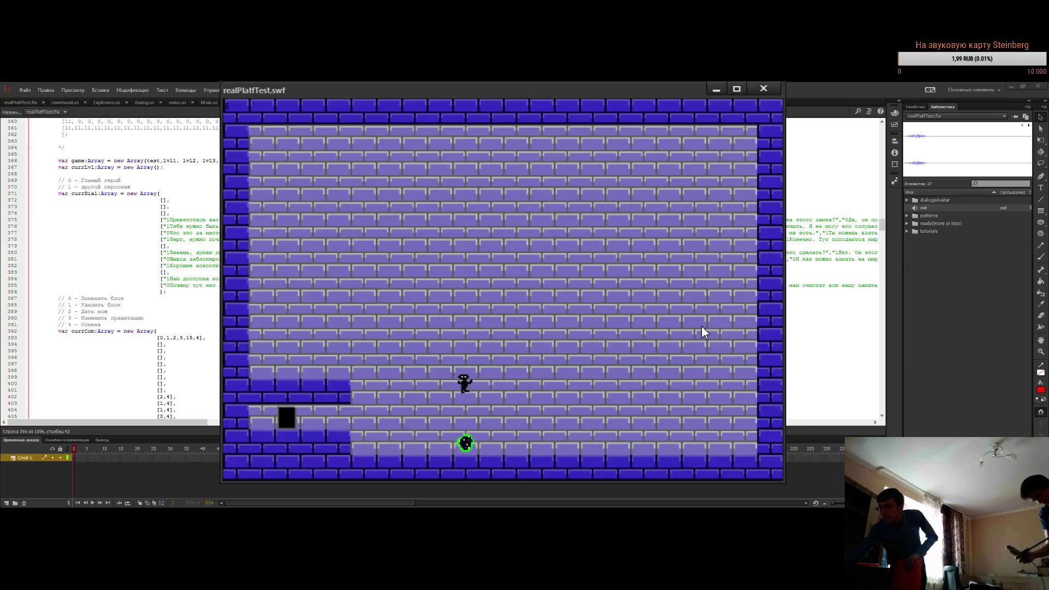
{"action": "key", "text": "Left"}
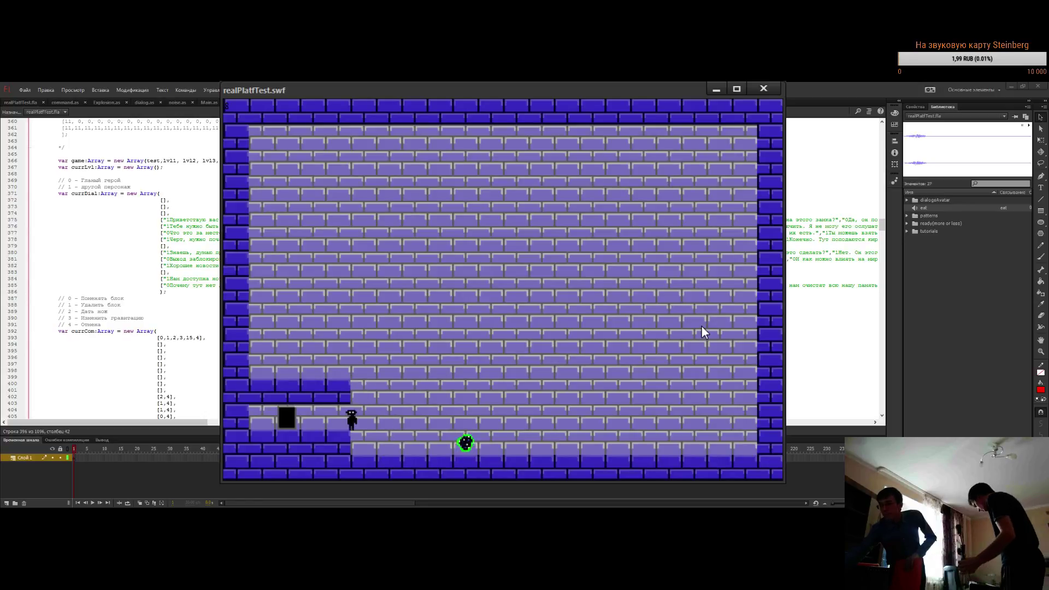
{"action": "key", "text": "Left"}
{"action": "key", "text": "Right"}
{"action": "key", "text": "Up"}
{"action": "key", "text": "Left"}
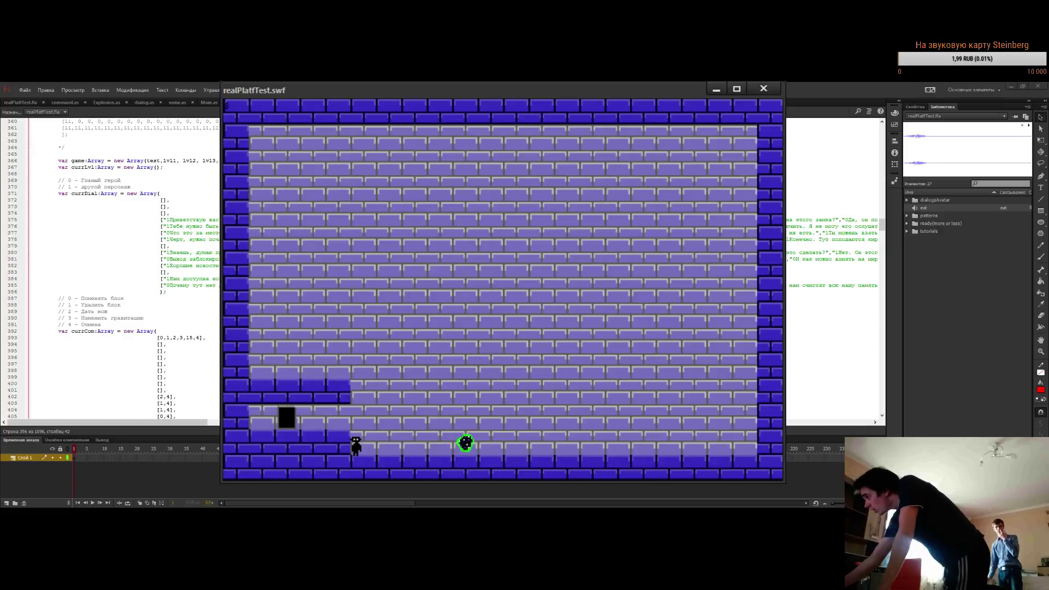
{"action": "left_click", "coordinate": [763, 88]}
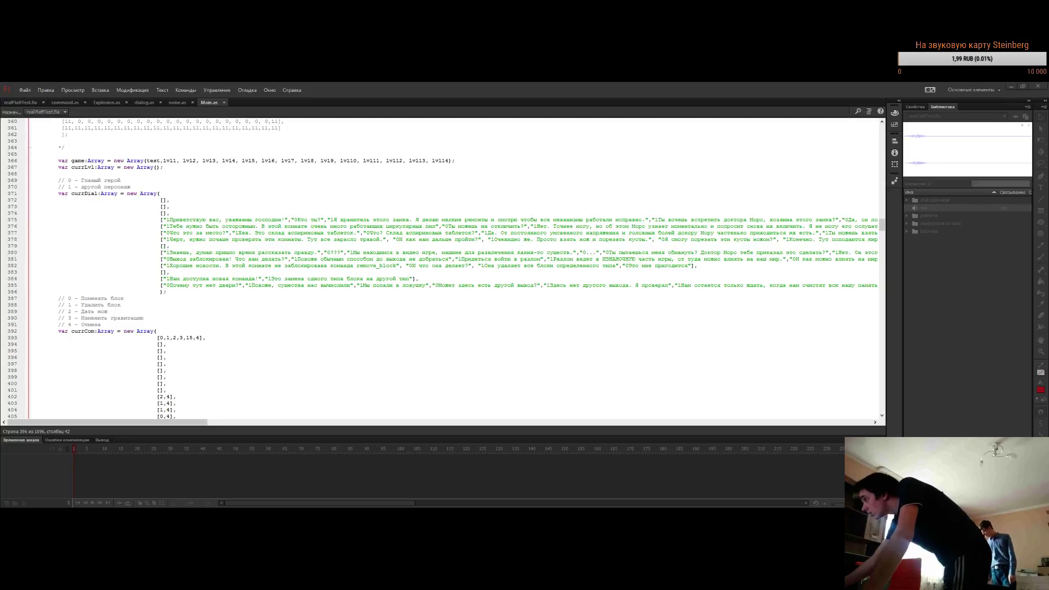
Switch to REAPER, mute the first track and clear the time selection
{"action": "key", "text": "alt+Tab"}
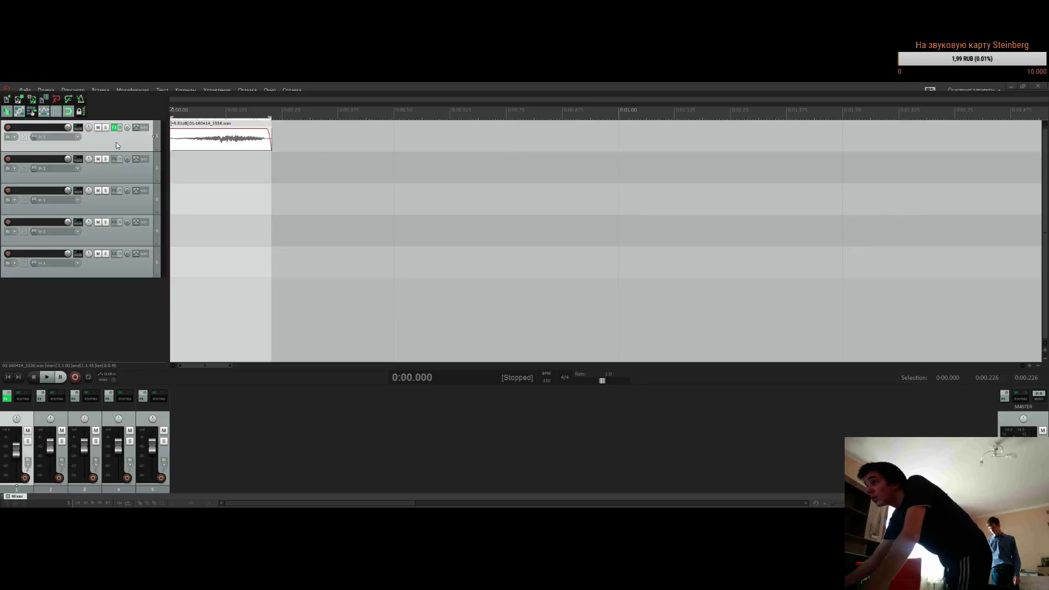
{"action": "left_click", "coordinate": [98, 128]}
{"action": "left_click", "coordinate": [107, 169]}
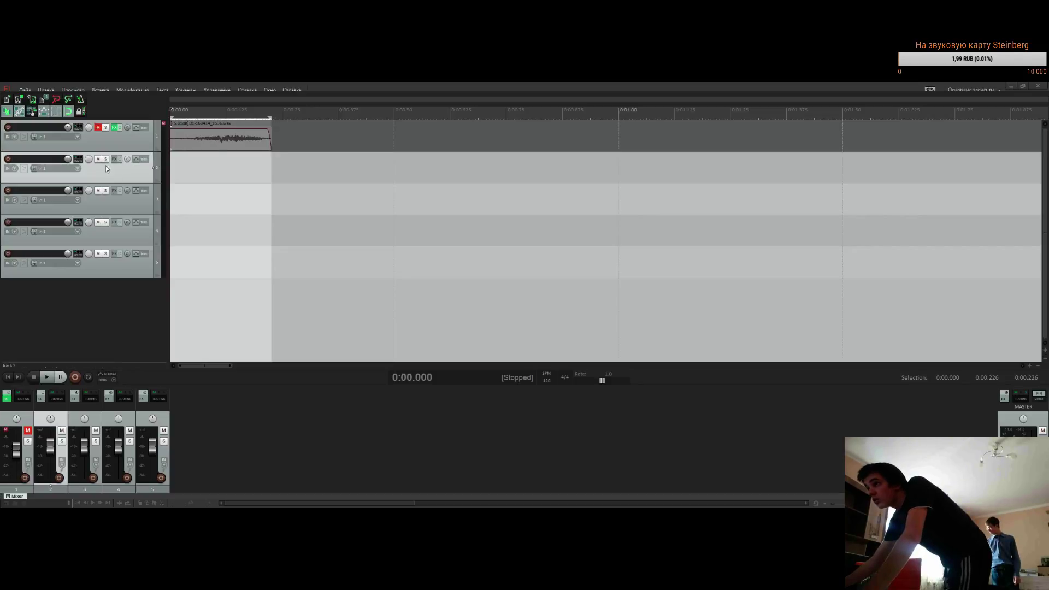
{"action": "left_click", "coordinate": [261, 119]}
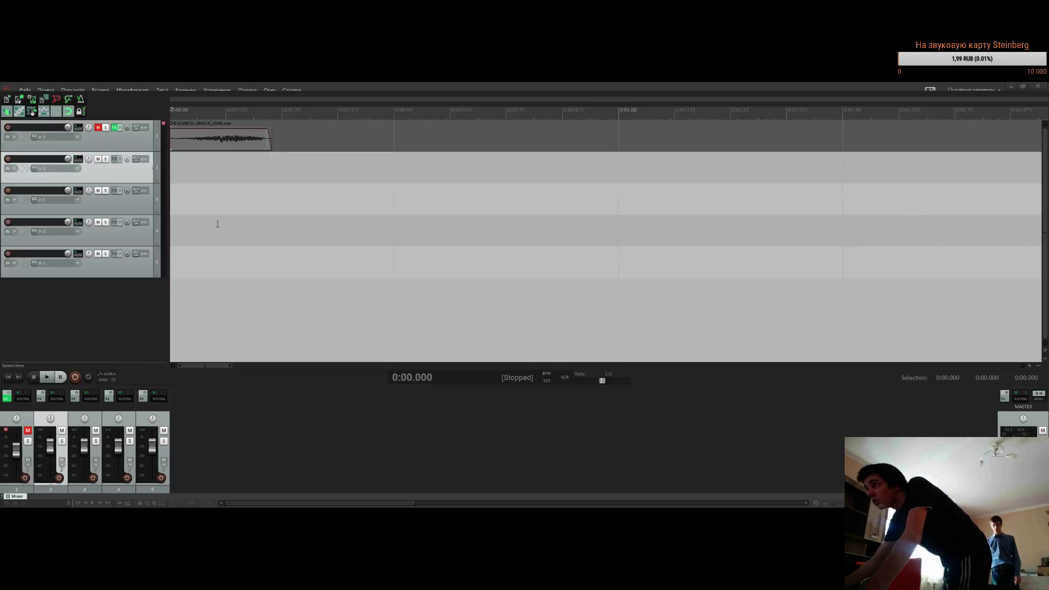
Arm the second track and record a new take of about 13 seconds from the start of the timeline
{"action": "left_click", "coordinate": [258, 204]}
{"action": "scroll", "coordinate": [257, 234], "scroll_direction": "down", "scroll_amount": 5}
{"action": "left_click", "coordinate": [257, 232]}
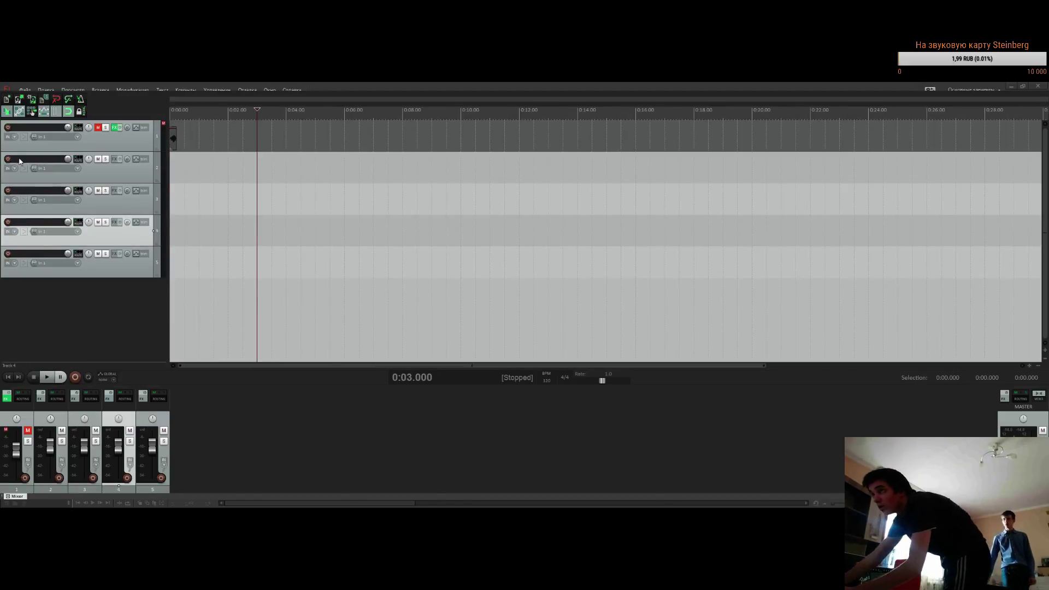
{"action": "scroll", "coordinate": [295, 212], "scroll_direction": "up", "scroll_amount": 3}
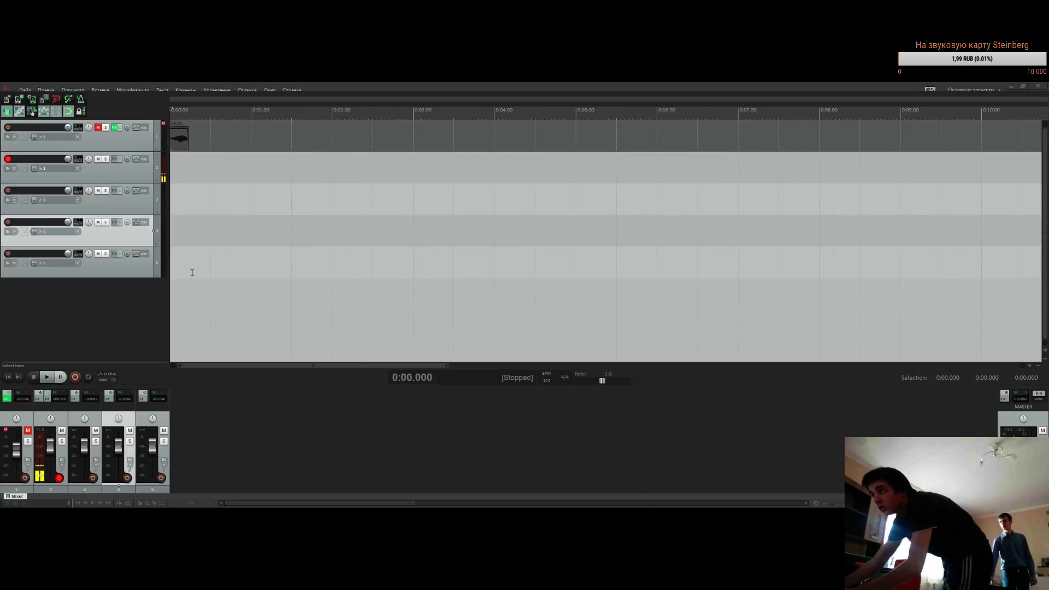
{"action": "scroll", "coordinate": [255, 268], "scroll_direction": "down", "scroll_amount": 5}
{"action": "scroll", "coordinate": [257, 268], "scroll_direction": "up", "scroll_amount": 4}
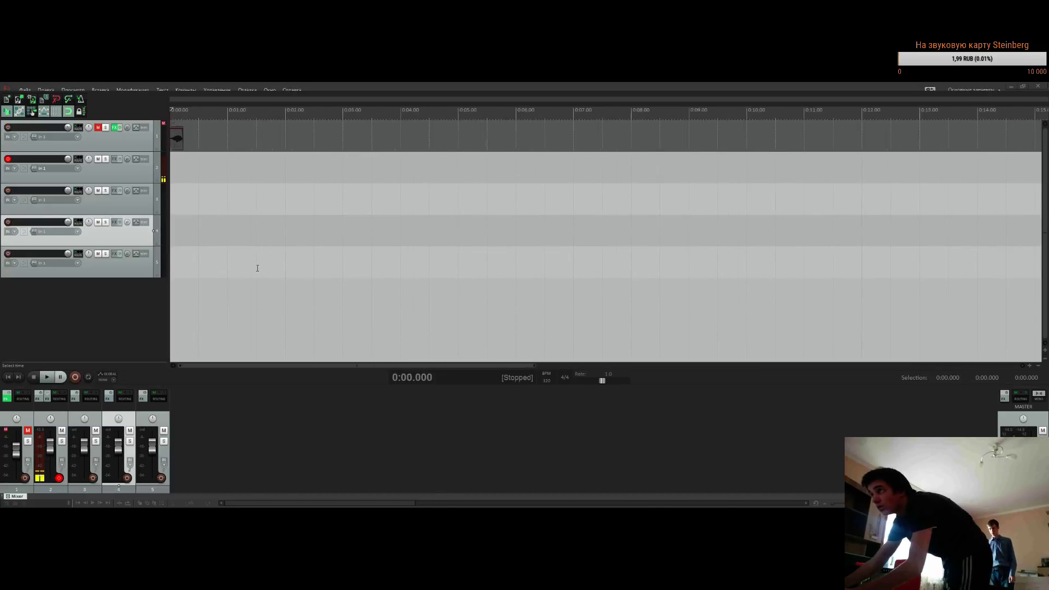
{"action": "key", "text": "ctrl+r"}
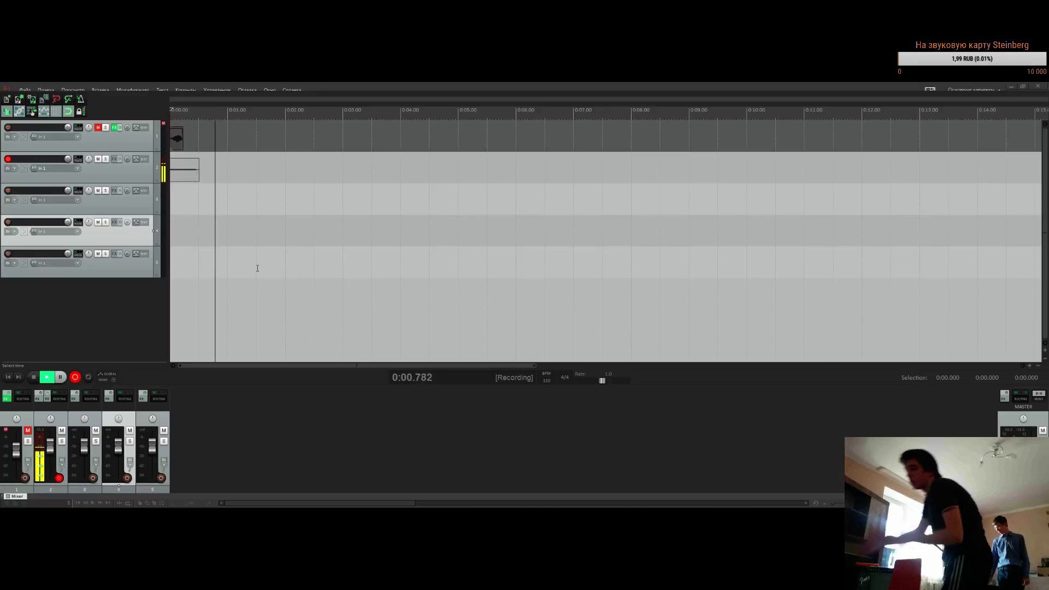
{"action": "scroll", "coordinate": [309, 234], "scroll_direction": "down", "scroll_amount": 6}
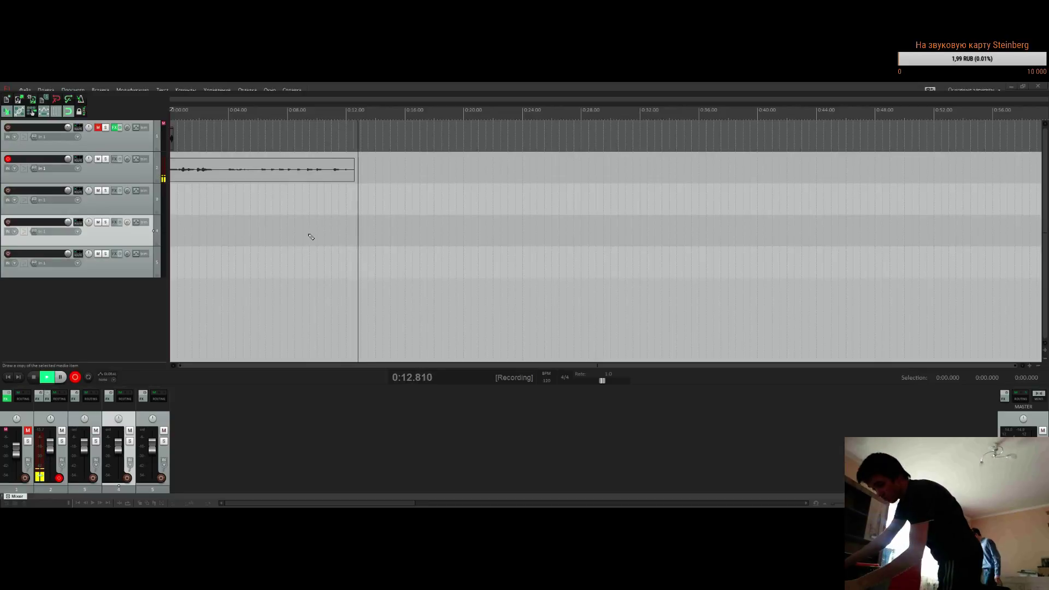
{"action": "key", "text": "space"}
Play the new take on the second track from 7.5 seconds and from 6 seconds to find the usable part
{"action": "left_click", "coordinate": [273, 207]}
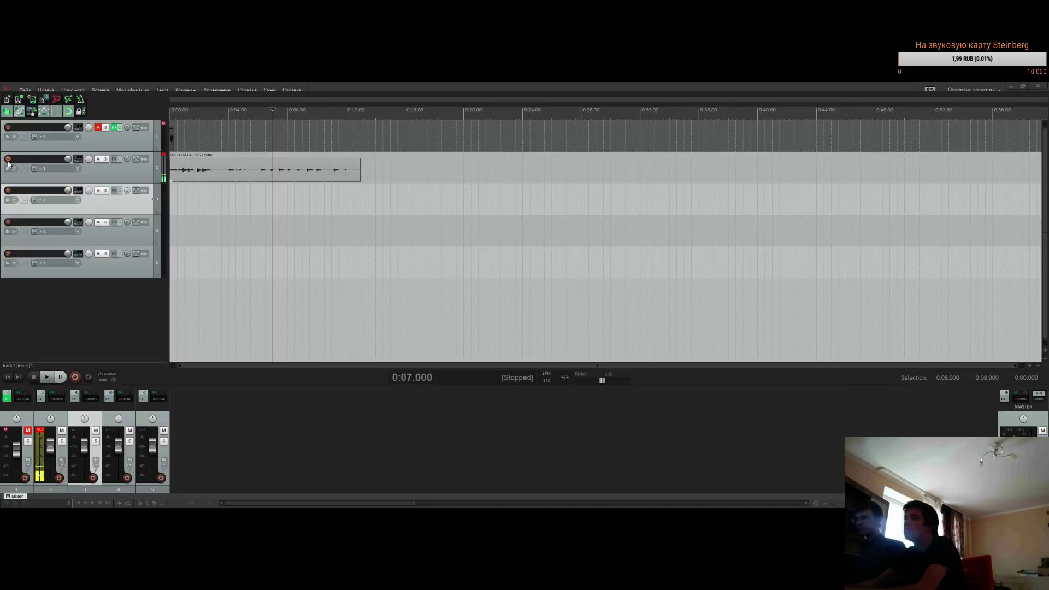
{"action": "left_click", "coordinate": [280, 192]}
{"action": "key", "text": "space"}
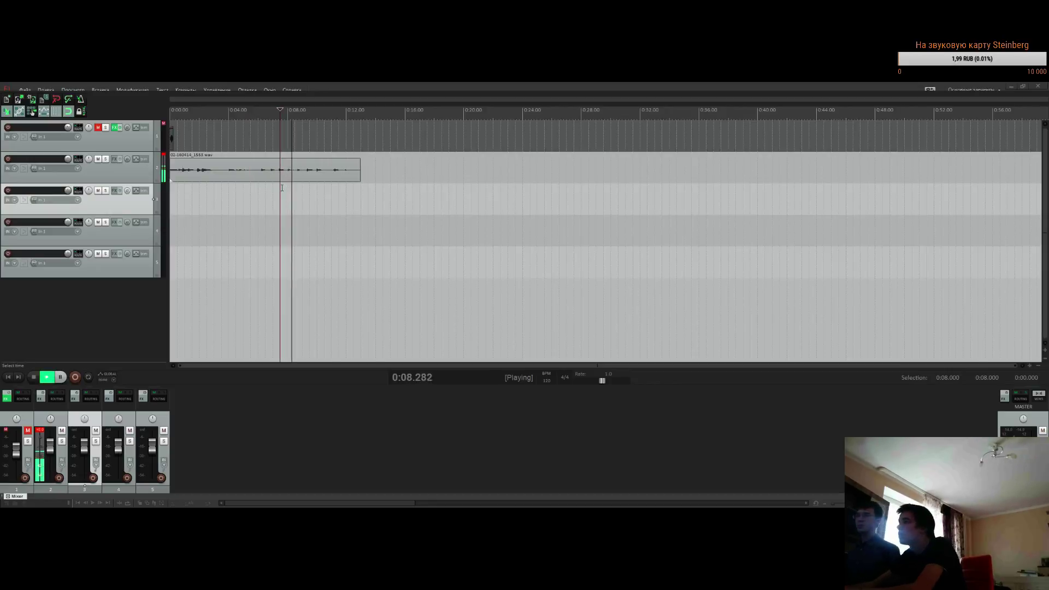
{"action": "key", "text": "space"}
{"action": "scroll", "coordinate": [570, 193], "scroll_direction": "up", "scroll_amount": 5}
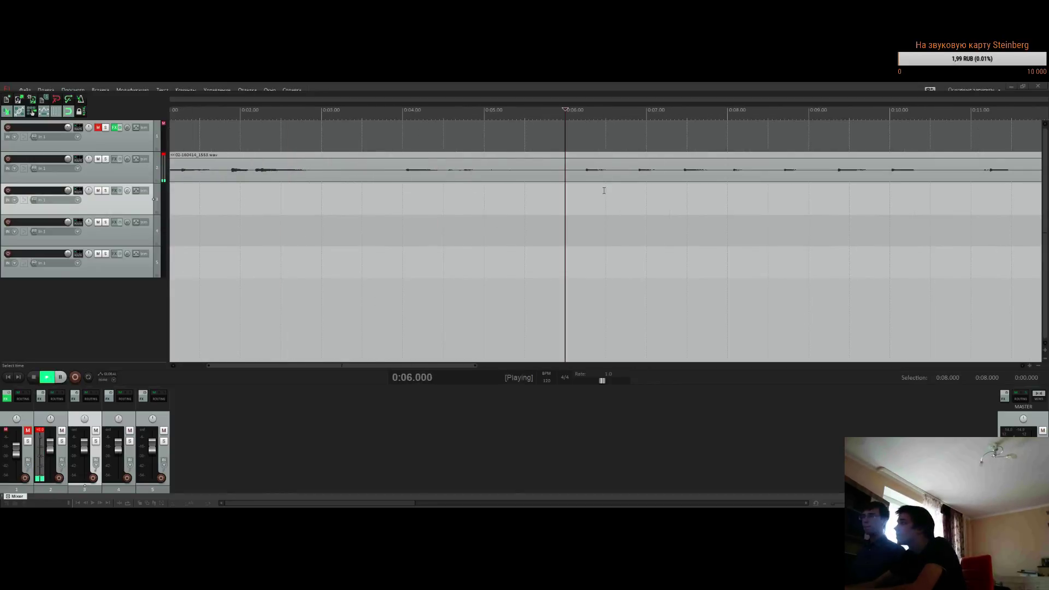
{"action": "key", "text": "space"}
Split the take at 6 seconds, delete the part before it and move the remainder close to the timeline start
{"action": "key", "text": "s"}
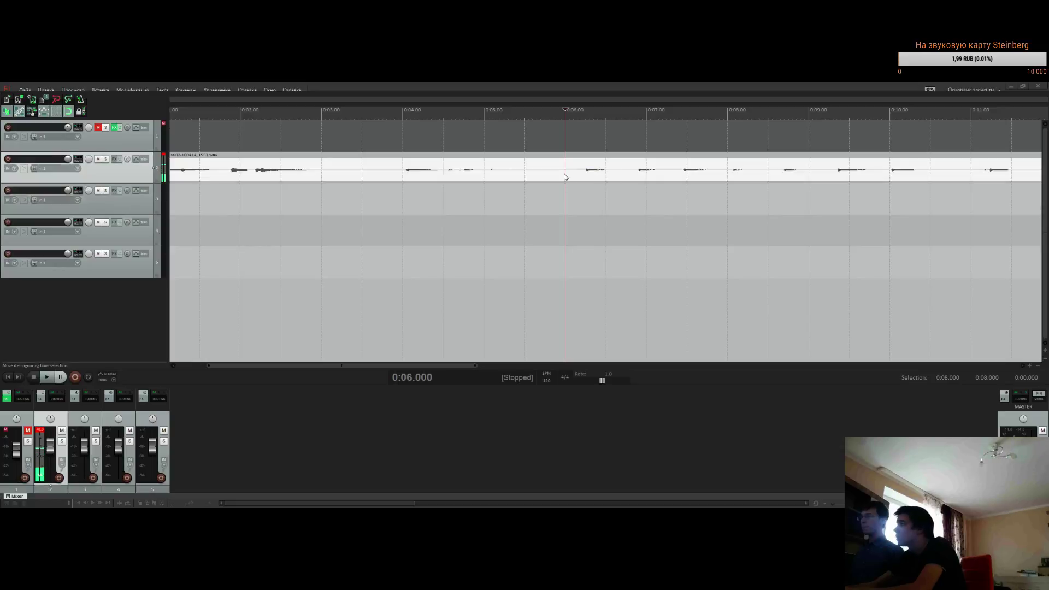
{"action": "left_click", "coordinate": [440, 167]}
{"action": "key", "text": "Delete"}
{"action": "scroll", "coordinate": [459, 188], "scroll_direction": "down", "scroll_amount": 5}
{"action": "left_click_drag", "start_coordinate": [322, 176], "coordinate": [245, 180]}
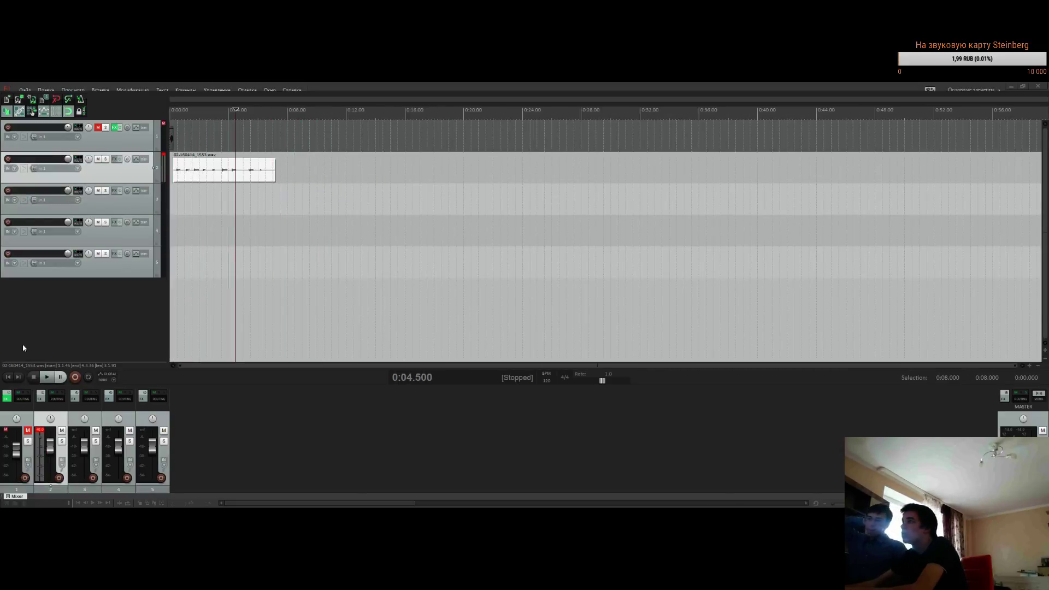
Play the trimmed recording from the timeline start and normalize its volume
{"action": "left_click", "coordinate": [8, 377]}
{"action": "scroll", "coordinate": [342, 250], "scroll_direction": "up", "scroll_amount": 5}
{"action": "key", "text": "space"}
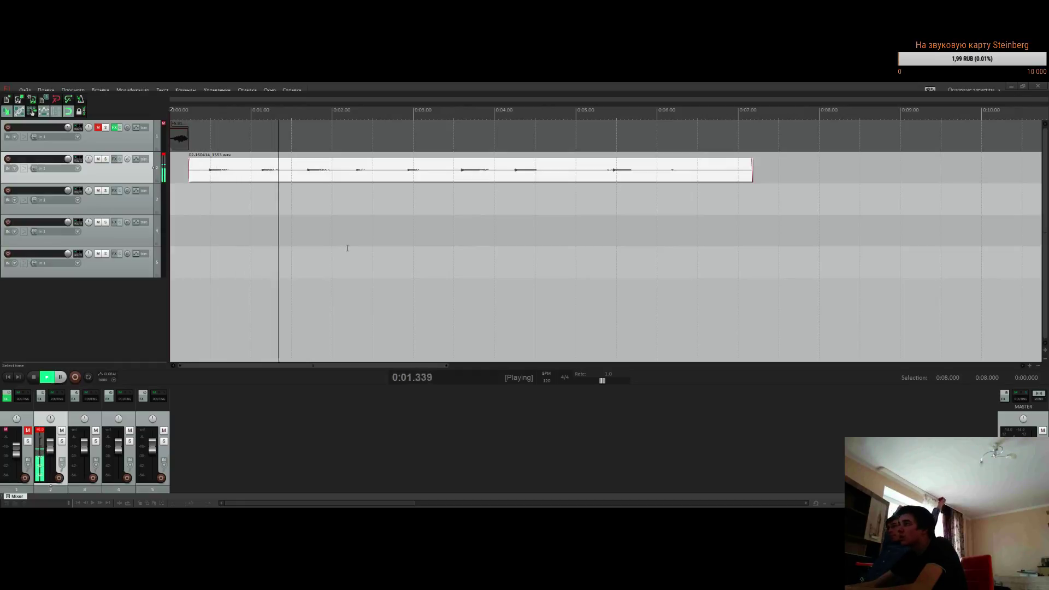
{"action": "key", "text": "space"}
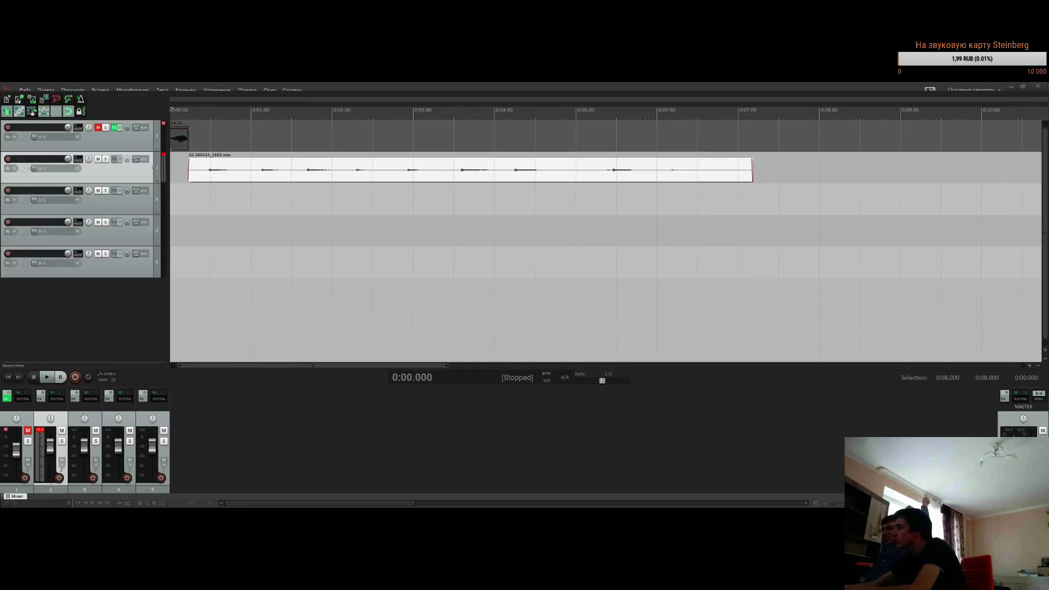
{"action": "key", "text": "ctrl+shift+n"}
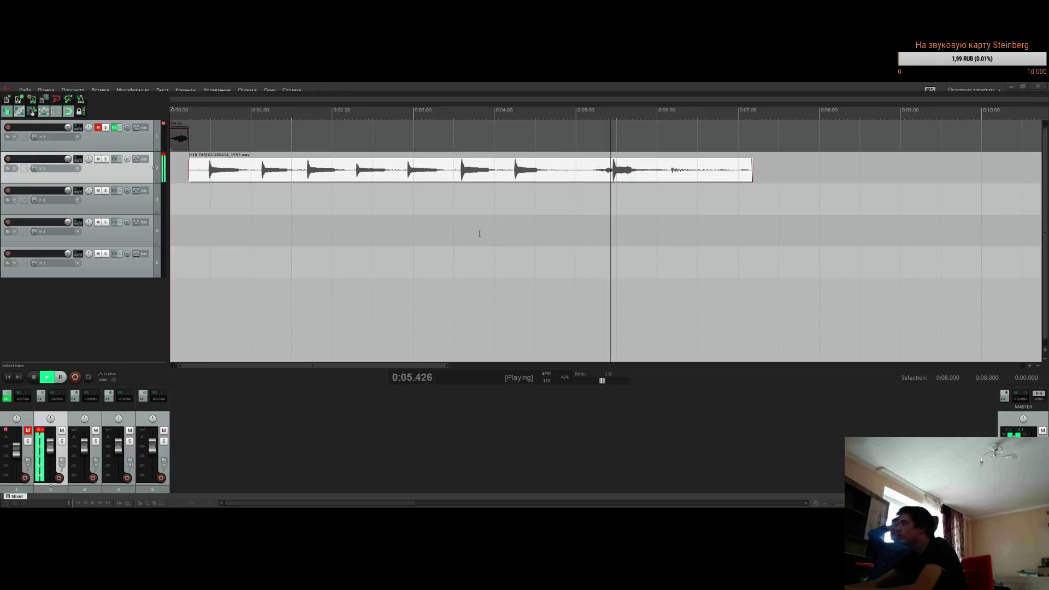
{"action": "key", "text": "space"}
Split the recording at 5 seconds, delete the tail and play the remaining part from 1.5 seconds
{"action": "left_click", "coordinate": [576, 175]}
{"action": "key", "text": "s"}
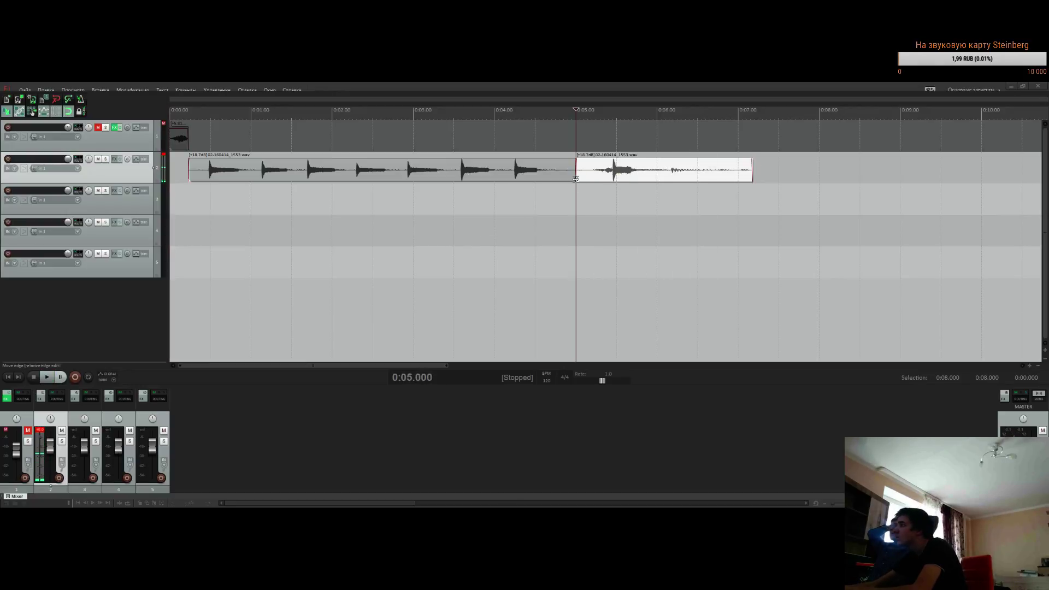
{"action": "key", "text": "Delete"}
{"action": "left_click", "coordinate": [276, 203]}
{"action": "key", "text": "space"}
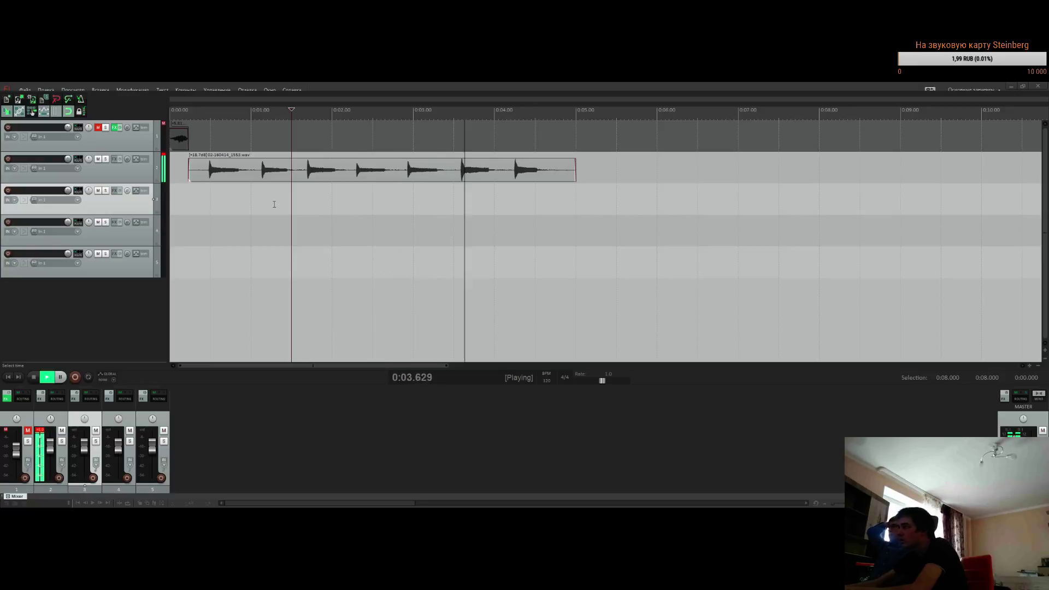
{"action": "key", "text": "space"}
Apply effects to the second track, play the recording from 0.5 seconds and lower the clip's volume slightly
{"action": "left_click", "coordinate": [226, 195]}
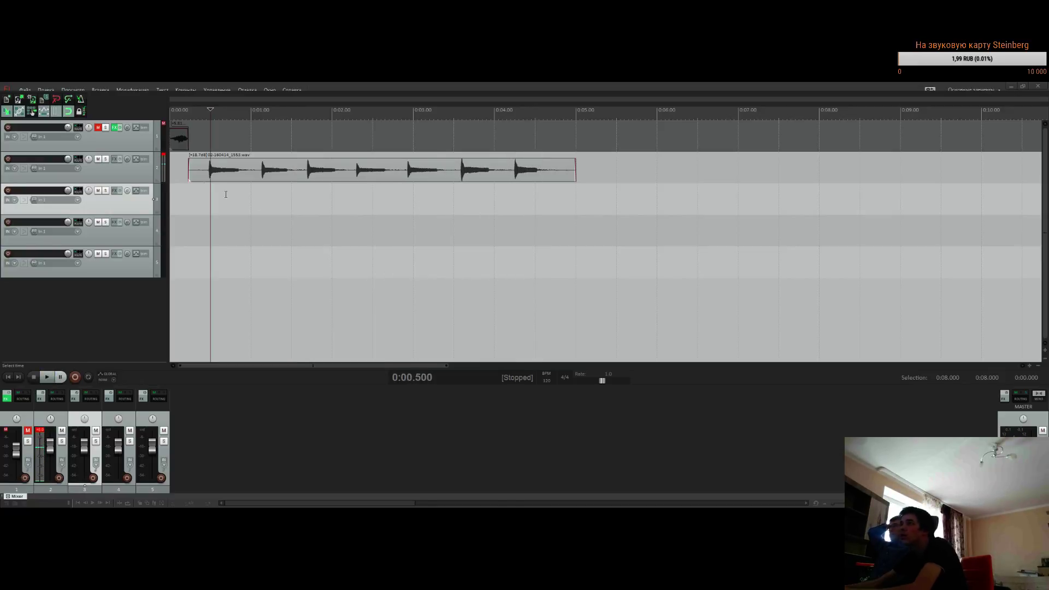
{"action": "left_click", "coordinate": [128, 174]}
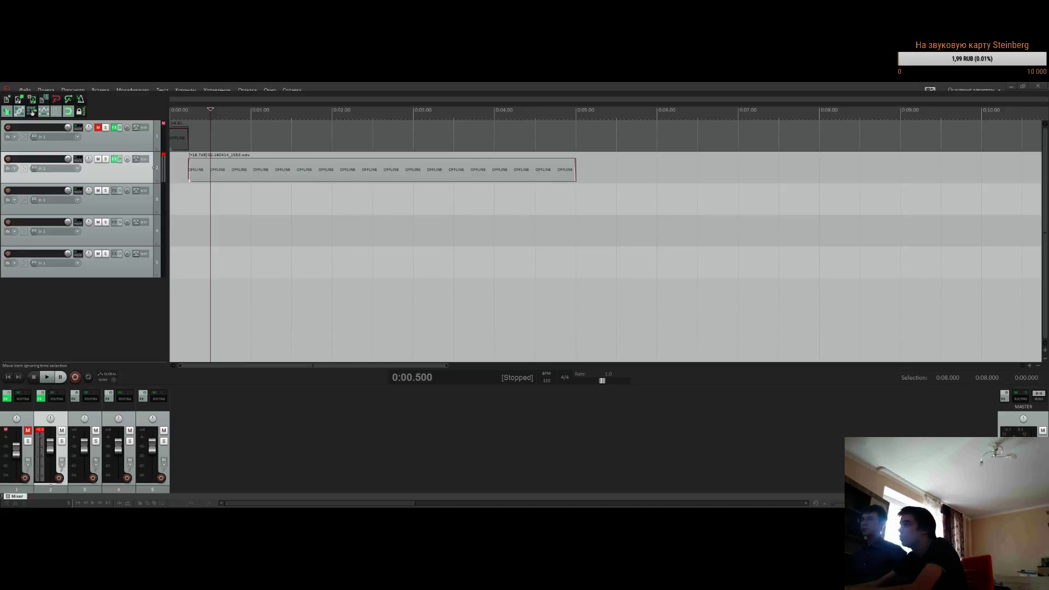
{"action": "key", "text": "space"}
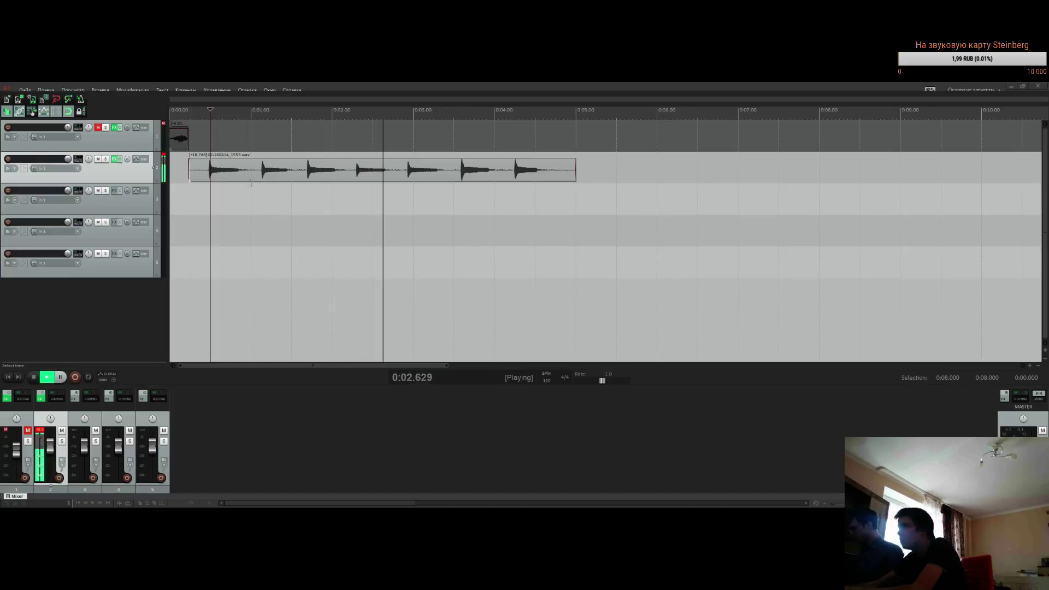
{"action": "key", "text": "space"}
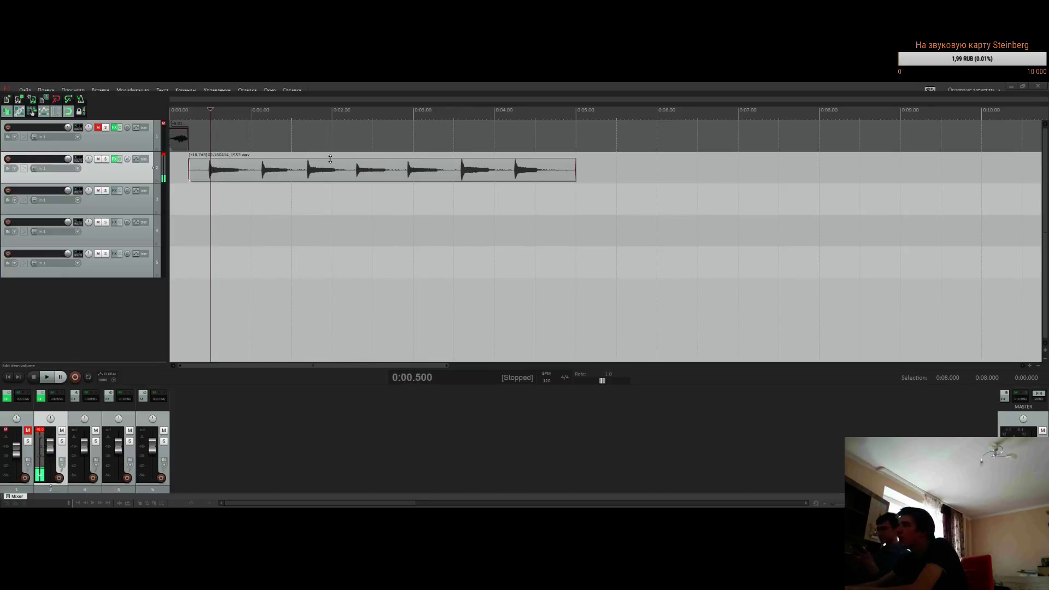
{"action": "left_click_drag", "start_coordinate": [330, 160], "coordinate": [332, 163]}
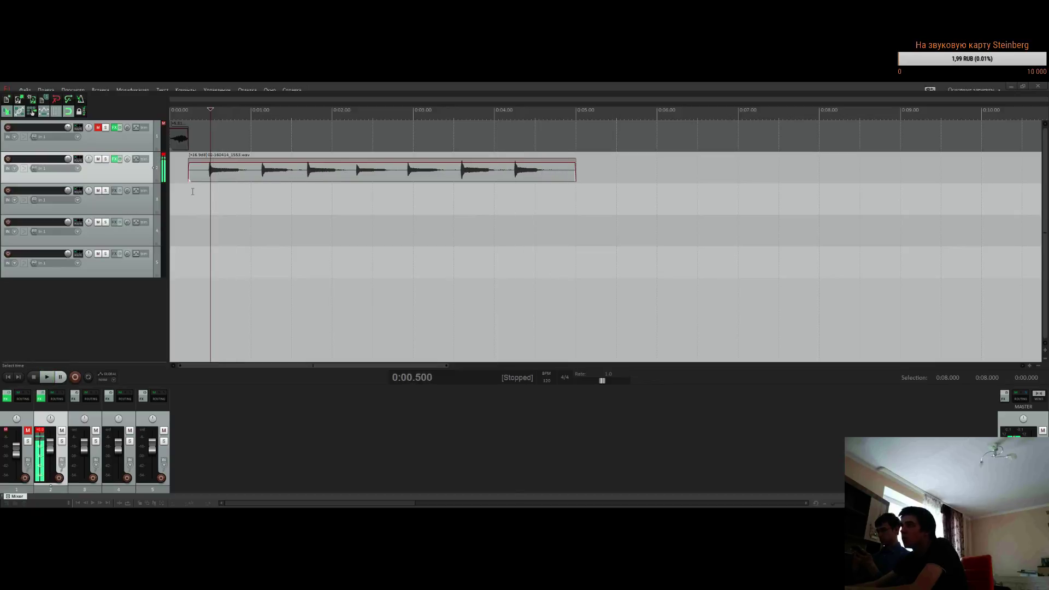
Move the clip about 0.15 seconds earlier and play it looped over a time selection from 0 to 4.5 seconds
{"action": "left_click_drag", "start_coordinate": [194, 191], "coordinate": [373, 199]}
{"action": "left_click", "coordinate": [472, 226]}
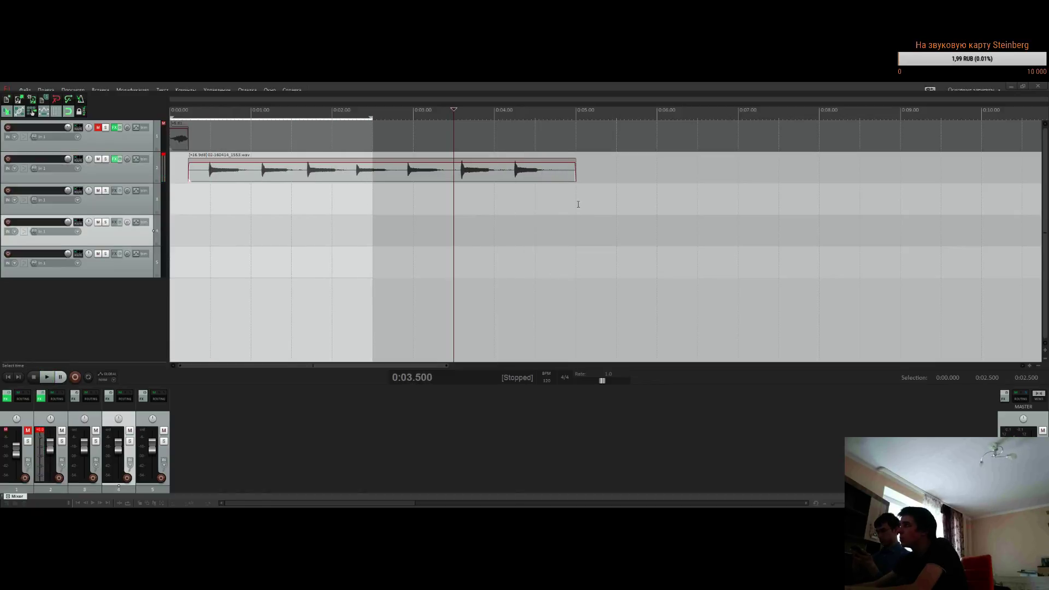
{"action": "left_click_drag", "start_coordinate": [578, 204], "coordinate": [111, 361]}
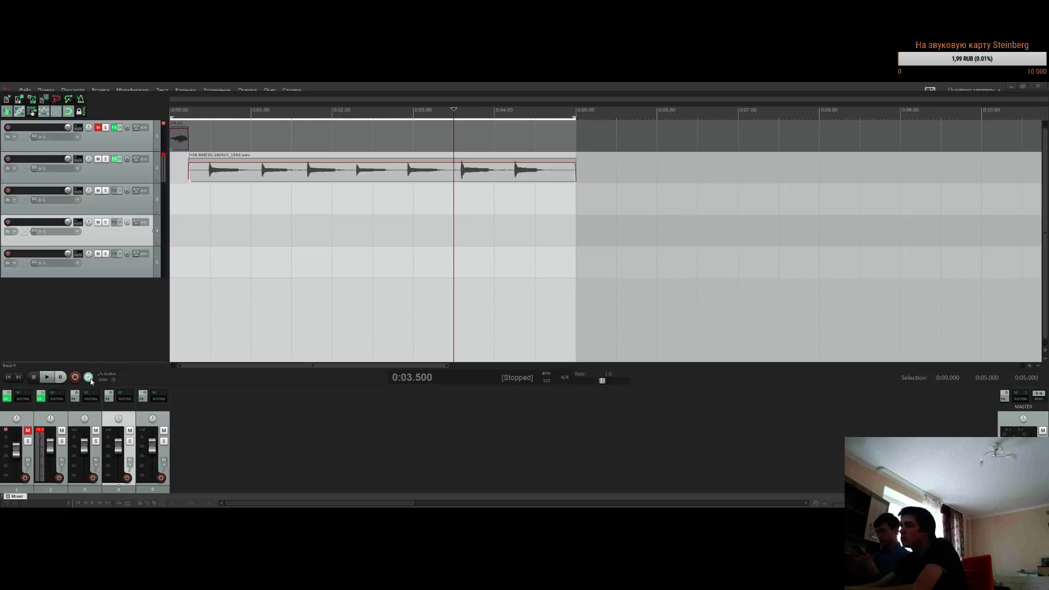
{"action": "left_click_drag", "start_coordinate": [286, 173], "coordinate": [274, 172]}
{"action": "key", "text": "space"}
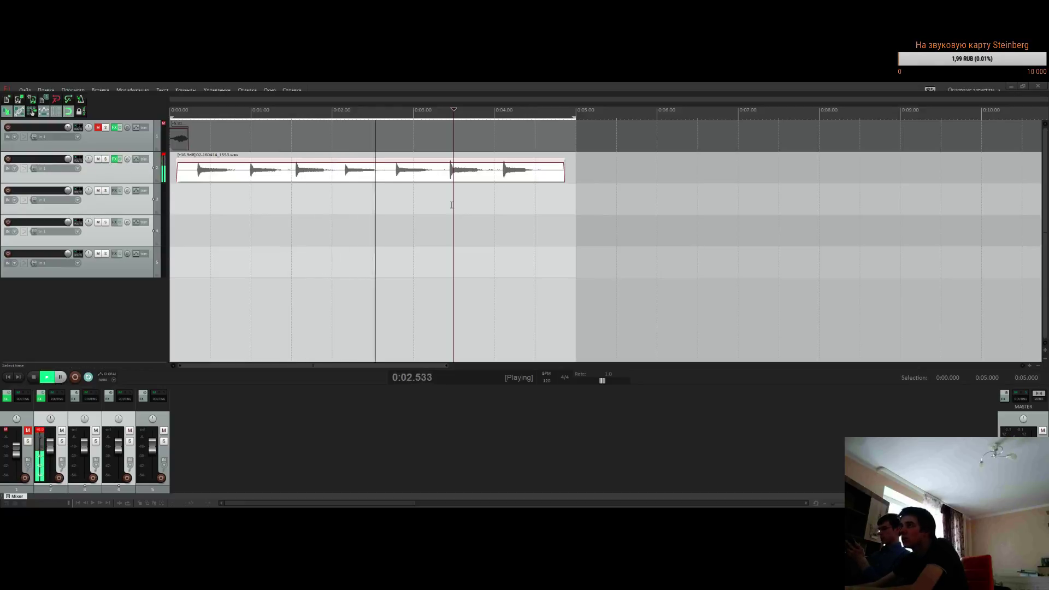
{"action": "left_click_drag", "start_coordinate": [576, 195], "coordinate": [535, 194]}
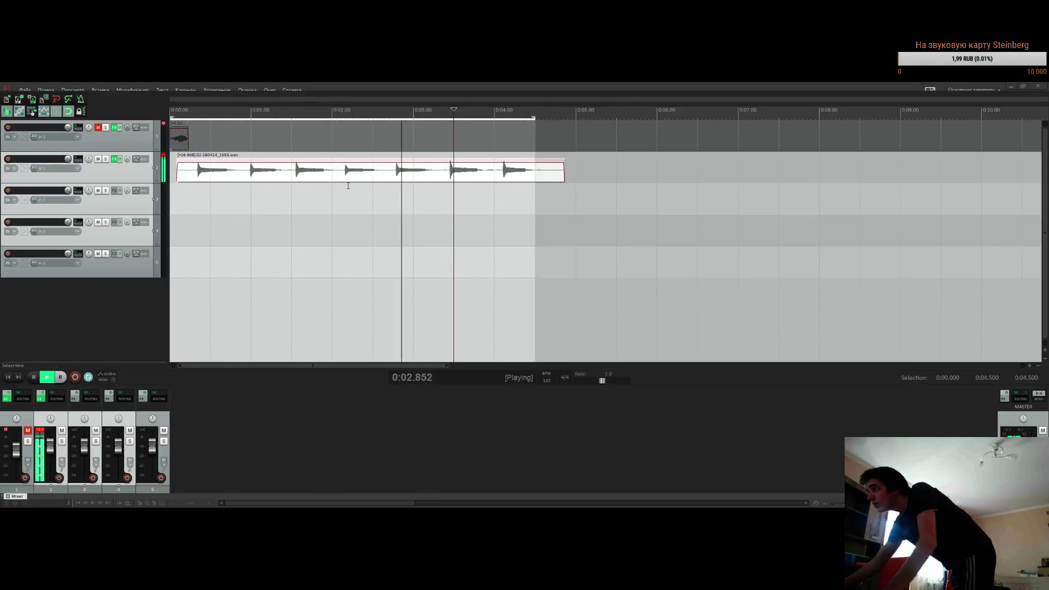
Stop the looped playback and clear the time selection
{"action": "key", "text": "space"}
{"action": "scroll", "coordinate": [280, 204], "scroll_direction": "down", "scroll_amount": 3}
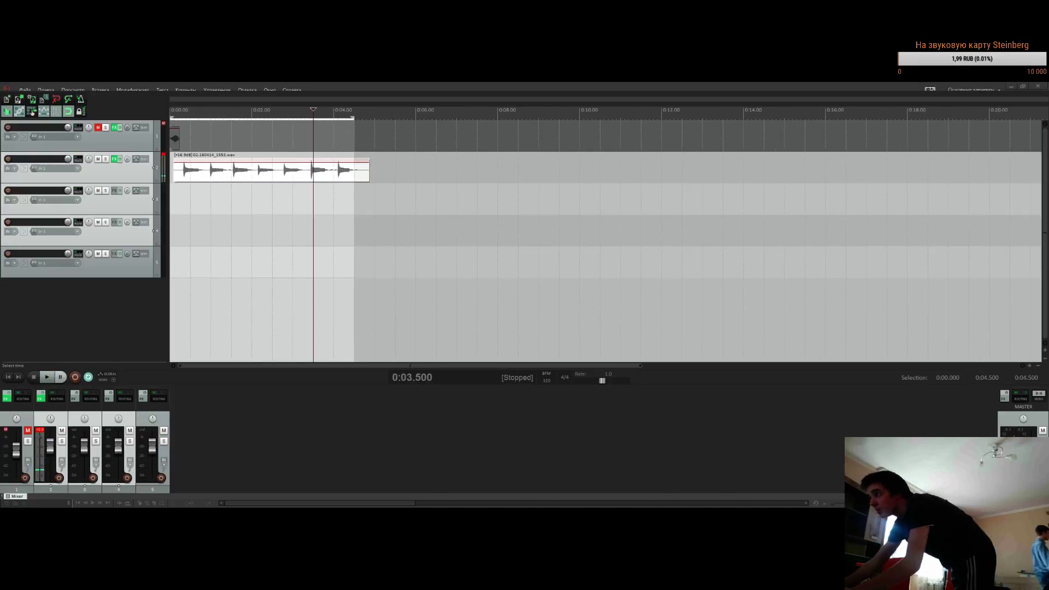
{"action": "left_click_drag", "start_coordinate": [354, 118], "coordinate": [250, 120]}
{"action": "left_click", "coordinate": [182, 188]}
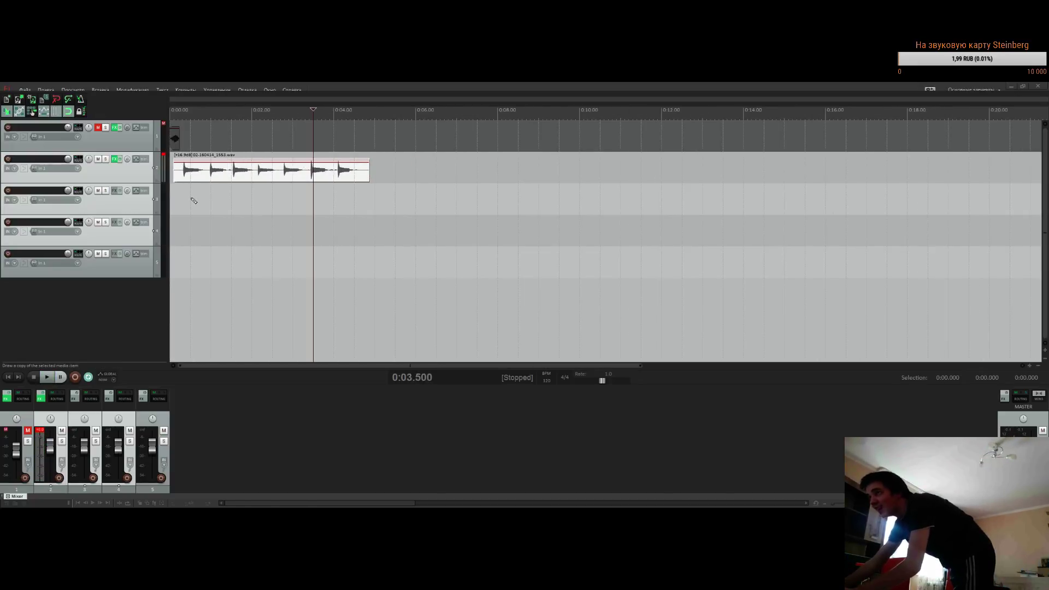
Arm the third track, mute the second track and record a new take from the start of the timeline
{"action": "left_click", "coordinate": [147, 206]}
{"action": "left_click", "coordinate": [8, 190]}
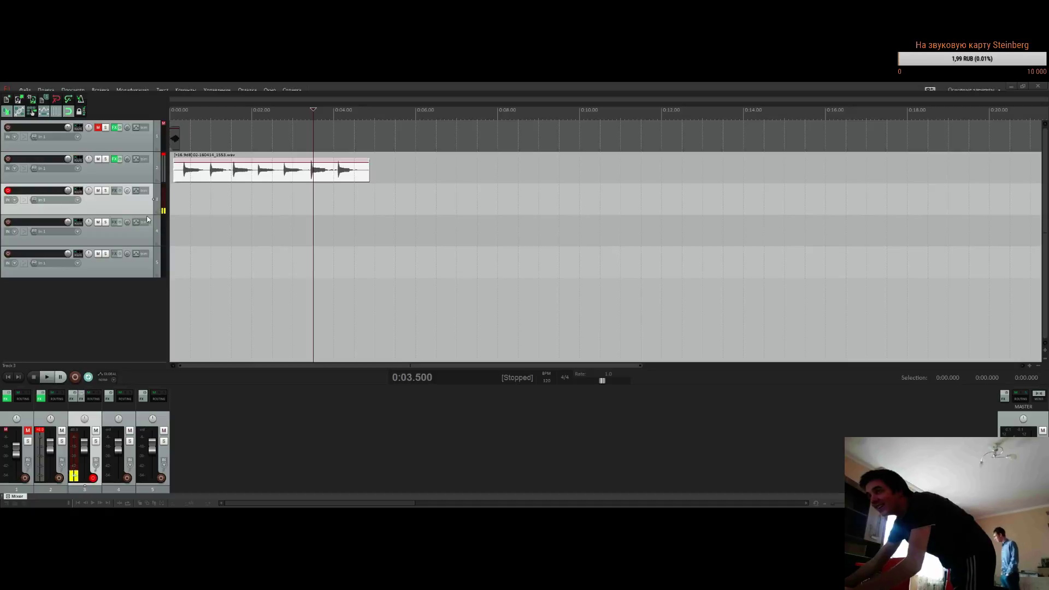
{"action": "left_click", "coordinate": [97, 167]}
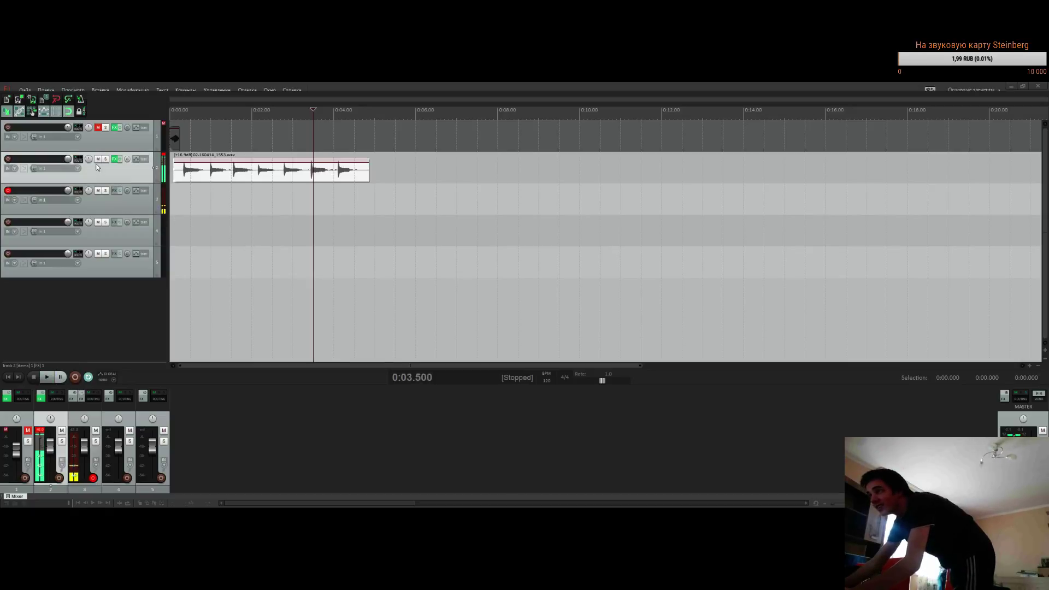
{"action": "left_click", "coordinate": [99, 159]}
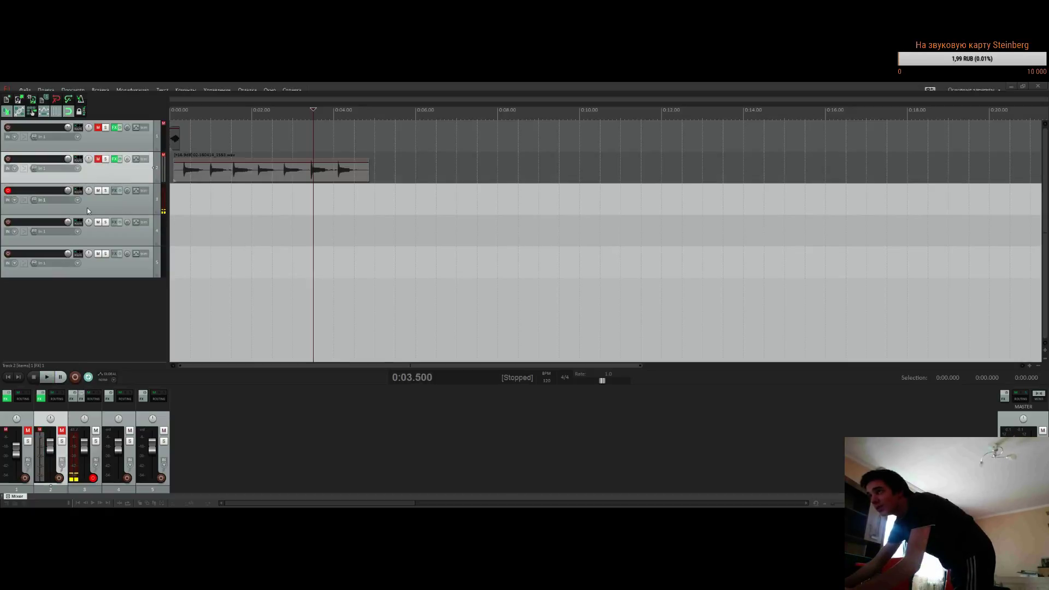
{"action": "left_click", "coordinate": [8, 378]}
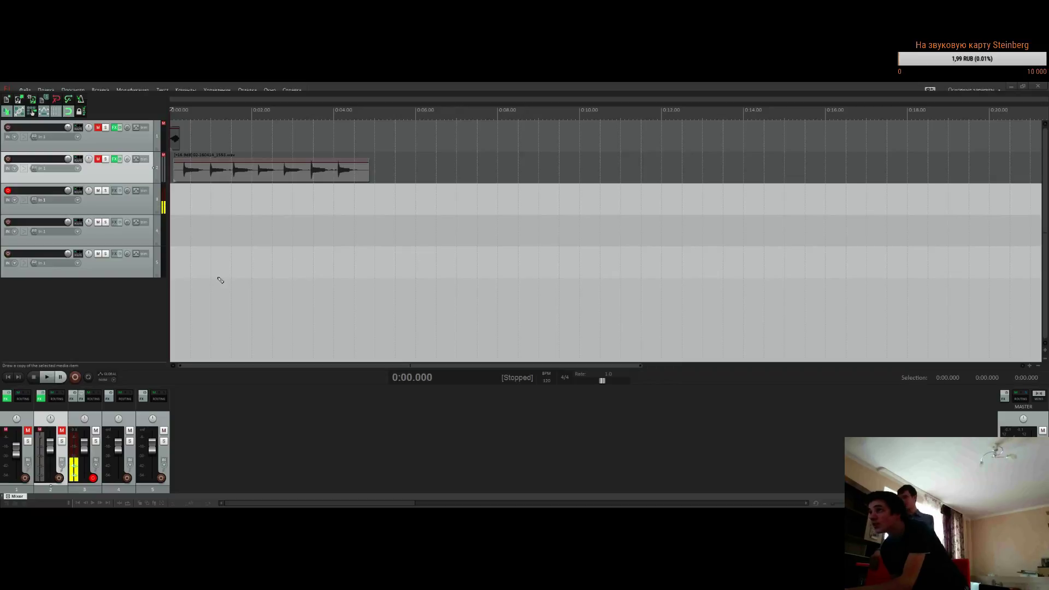
{"action": "key", "text": "ctrl+r"}
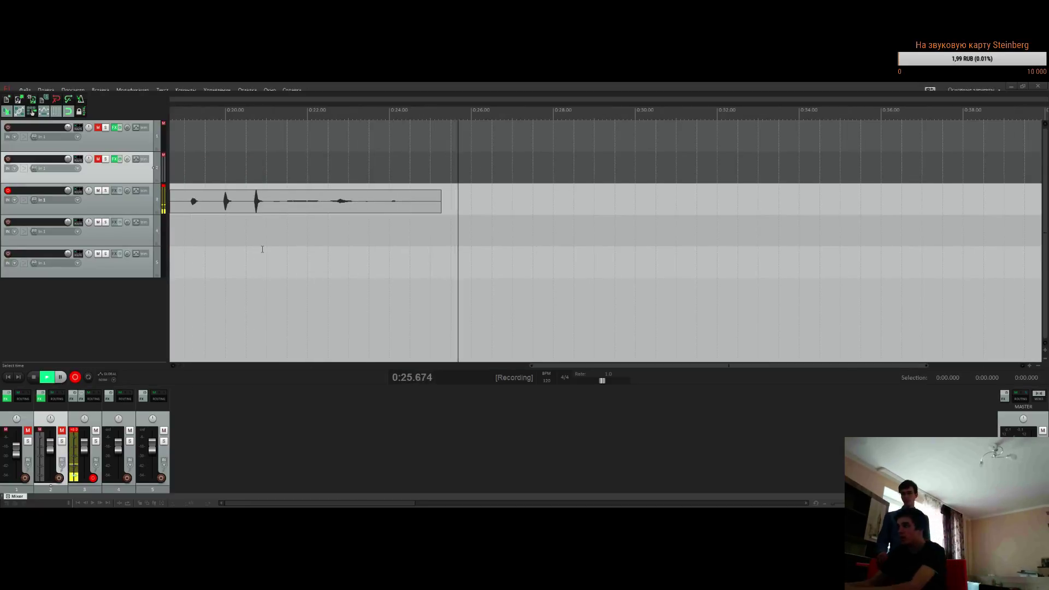
{"action": "key", "text": "space"}
Play the new take from 12.5 seconds, then split it at 10.5 seconds and delete the part before
{"action": "scroll", "coordinate": [435, 236], "scroll_direction": "up", "scroll_amount": 4}
{"action": "left_click", "coordinate": [535, 239]}
{"action": "key", "text": "space"}
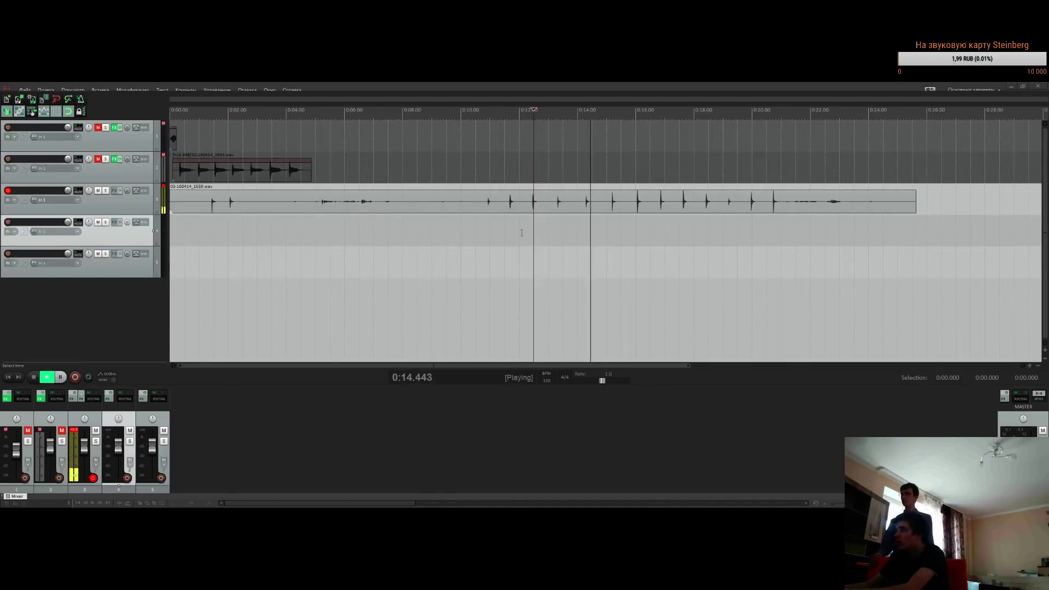
{"action": "left_click", "coordinate": [480, 208]}
{"action": "key", "text": "space"}
{"action": "scroll", "coordinate": [488, 221], "scroll_direction": "up", "scroll_amount": 2}
{"action": "key", "text": "s"}
{"action": "left_click", "coordinate": [445, 202]}
{"action": "key", "text": "Delete"}
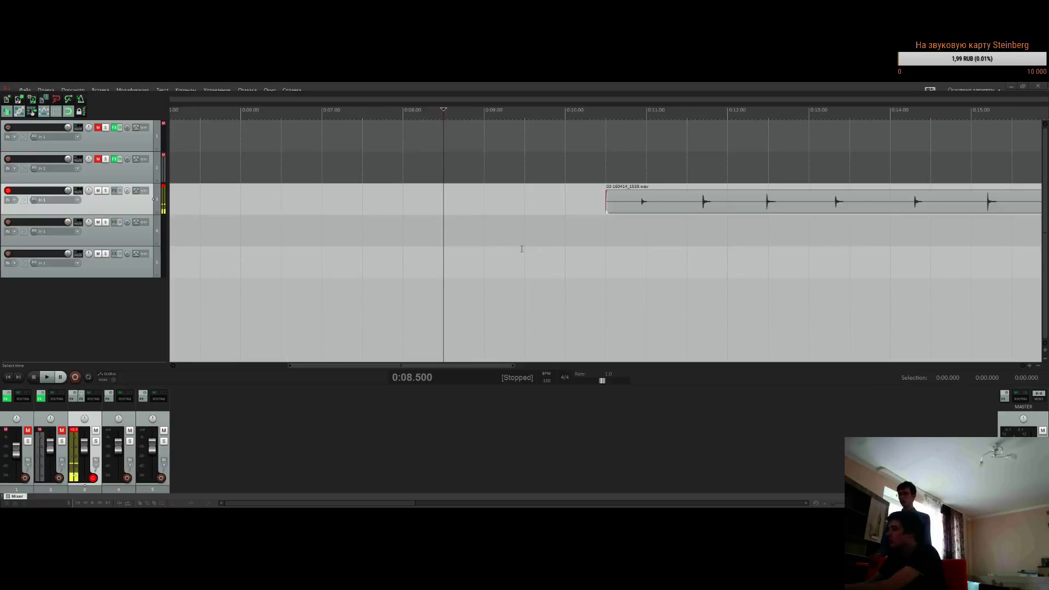
Split the new recording at 21 seconds and delete the tail after the last hit
{"action": "scroll", "coordinate": [626, 242], "scroll_direction": "down", "scroll_amount": 3}
{"action": "left_click", "coordinate": [606, 241]}
{"action": "scroll", "coordinate": [606, 240], "scroll_direction": "up", "scroll_amount": 3}
{"action": "key", "text": "s"}
{"action": "left_click", "coordinate": [631, 206]}
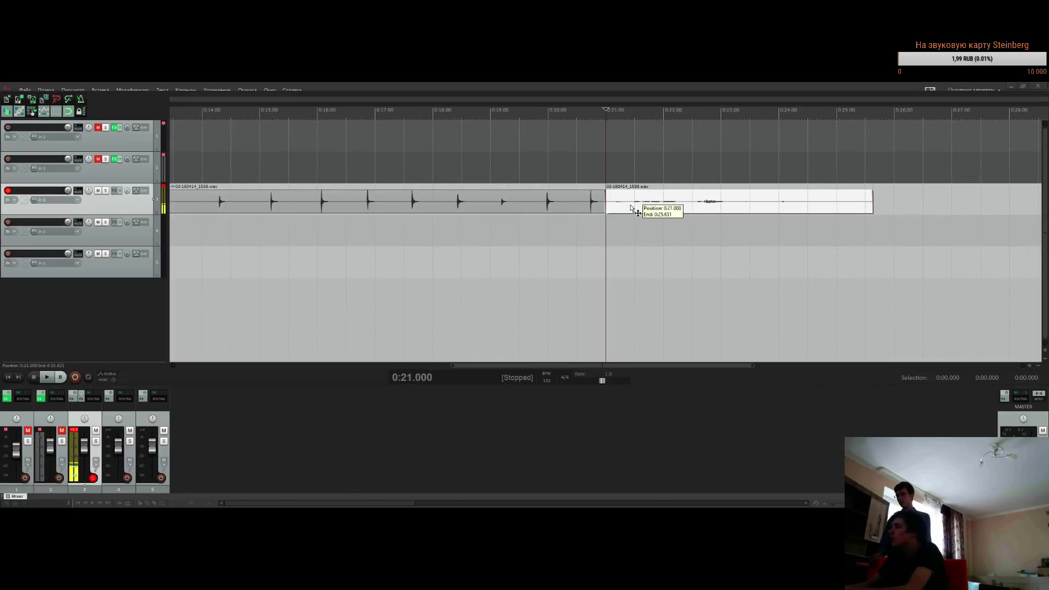
{"action": "key", "text": "Delete"}
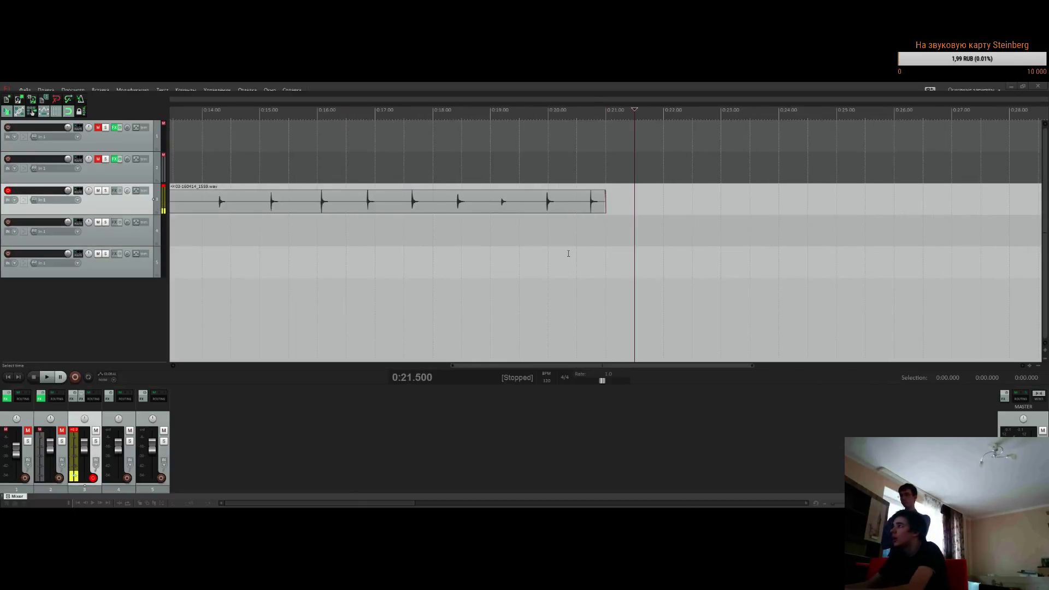
Move the trimmed recording close to the start of the timeline and play it briefly from zero
{"action": "left_click", "coordinate": [568, 254]}
{"action": "scroll", "coordinate": [568, 253], "scroll_direction": "down", "scroll_amount": 4}
{"action": "left_click_drag", "start_coordinate": [346, 203], "coordinate": [237, 202]}
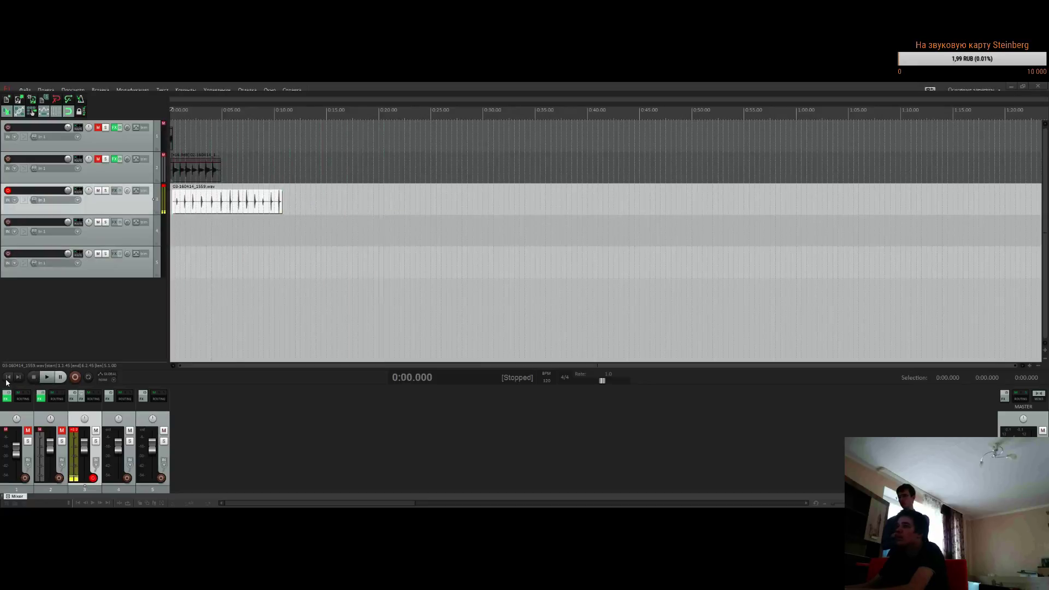
{"action": "scroll", "coordinate": [346, 227], "scroll_direction": "up", "scroll_amount": 4}
{"action": "key", "text": "space"}
{"action": "key", "text": "space"}
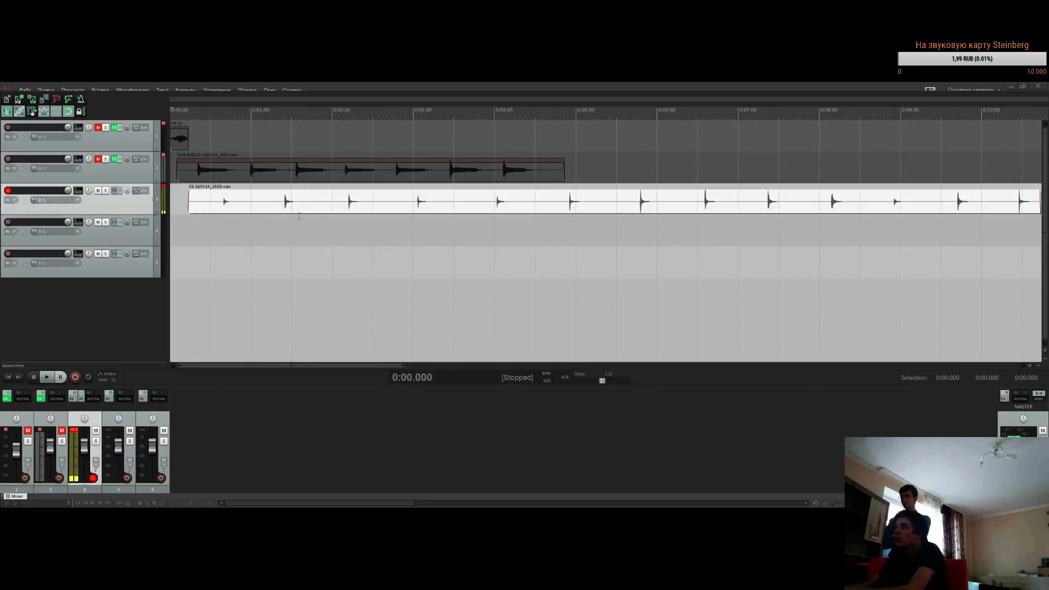
Play the third track's recording from 1.5 seconds and move the clip about 0.15 seconds earlier
{"action": "left_click", "coordinate": [299, 216]}
{"action": "scroll", "coordinate": [306, 225], "scroll_direction": "down", "scroll_amount": 3}
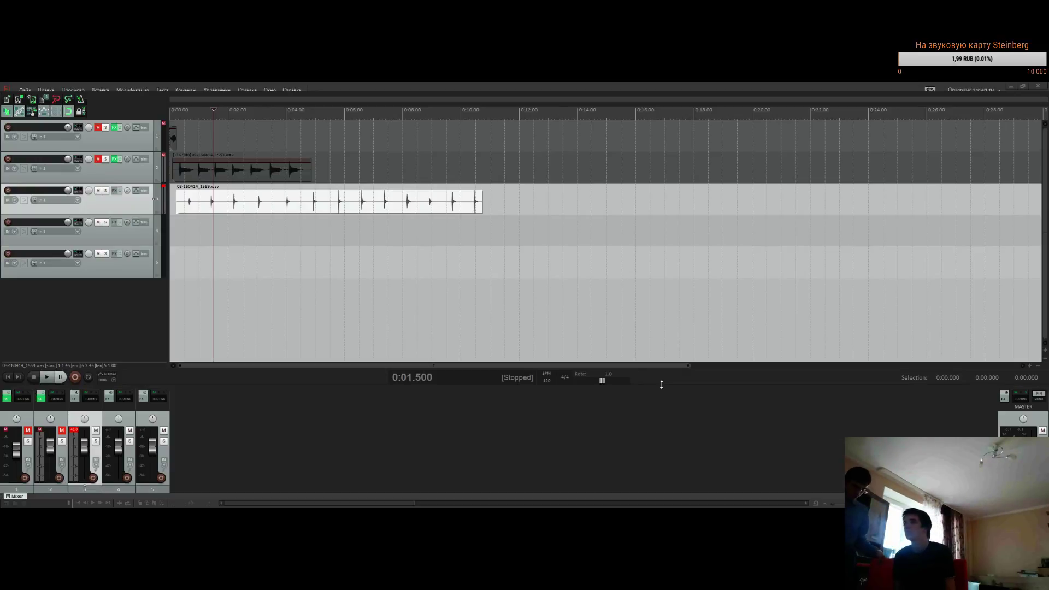
{"action": "key", "text": "space"}
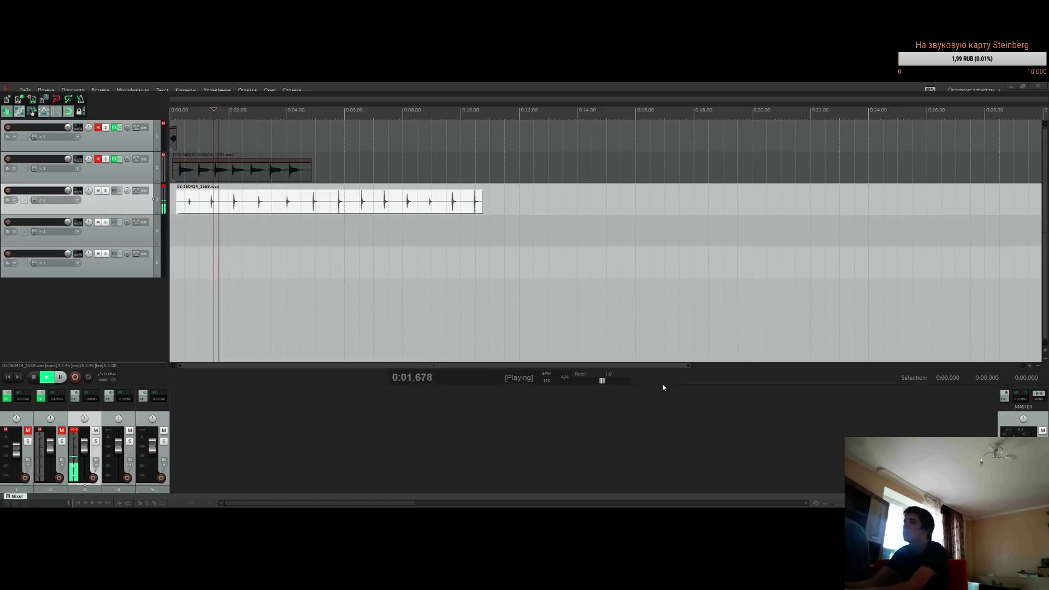
{"action": "scroll", "coordinate": [384, 271], "scroll_direction": "down", "scroll_amount": 2}
{"action": "scroll", "coordinate": [384, 271], "scroll_direction": "up", "scroll_amount": 3}
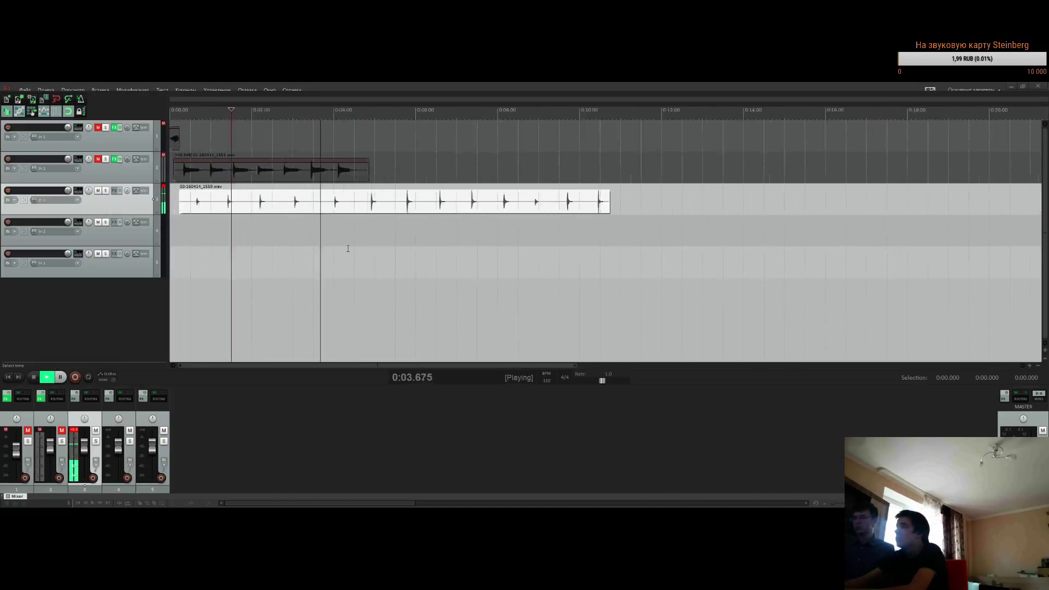
{"action": "key", "text": "space"}
{"action": "left_click_drag", "start_coordinate": [297, 205], "coordinate": [289, 205]}
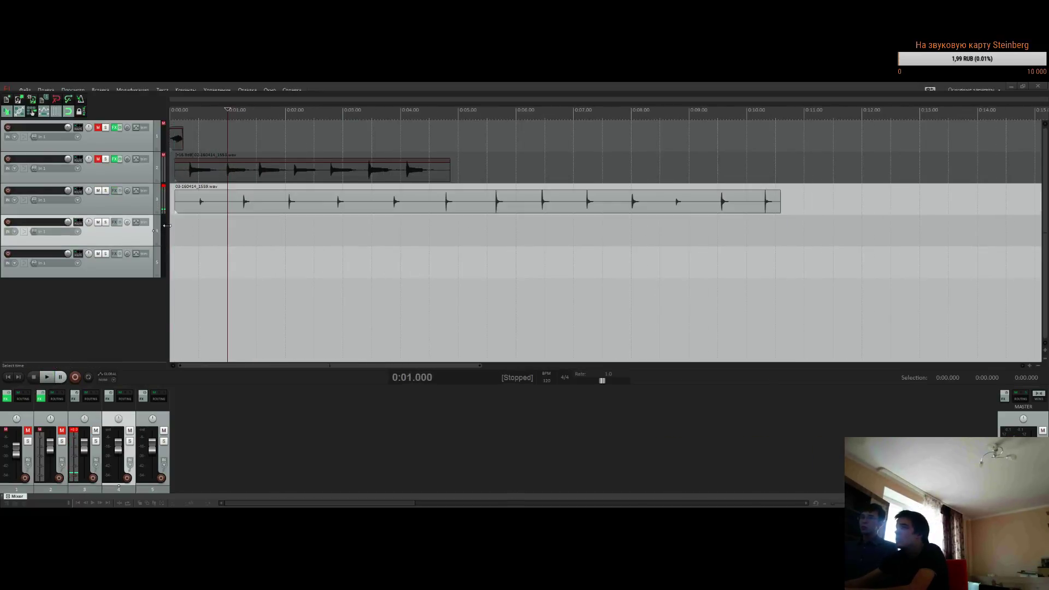
Make a time selection from 1 to 8 seconds and play the third track's recording looped over it
{"action": "left_click", "coordinate": [199, 203]}
{"action": "left_click", "coordinate": [244, 230]}
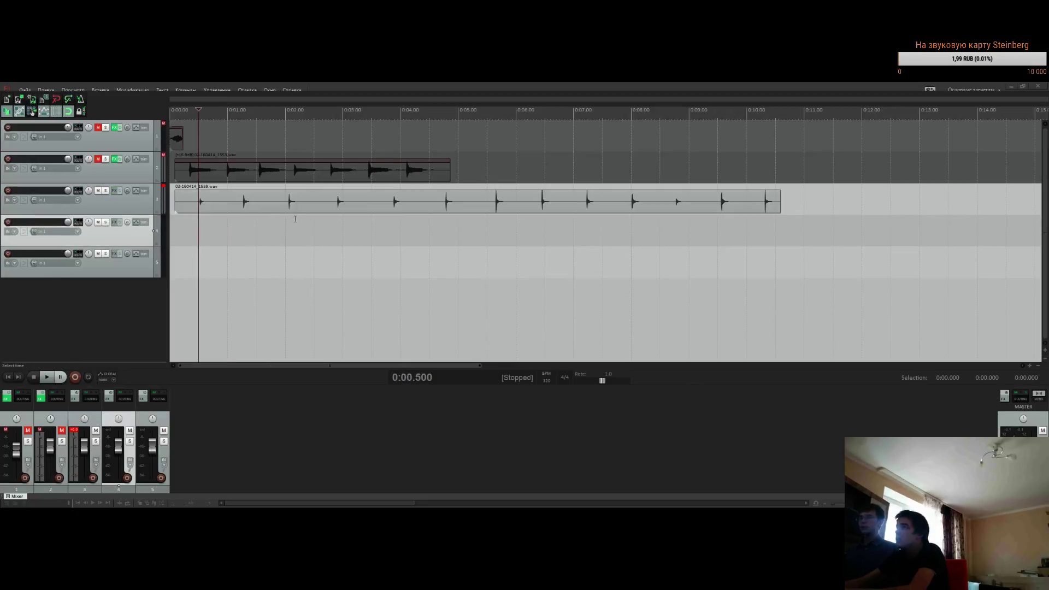
{"action": "scroll", "coordinate": [383, 229], "scroll_direction": "down", "scroll_amount": 3}
{"action": "left_click_drag", "start_coordinate": [335, 227], "coordinate": [266, 232]}
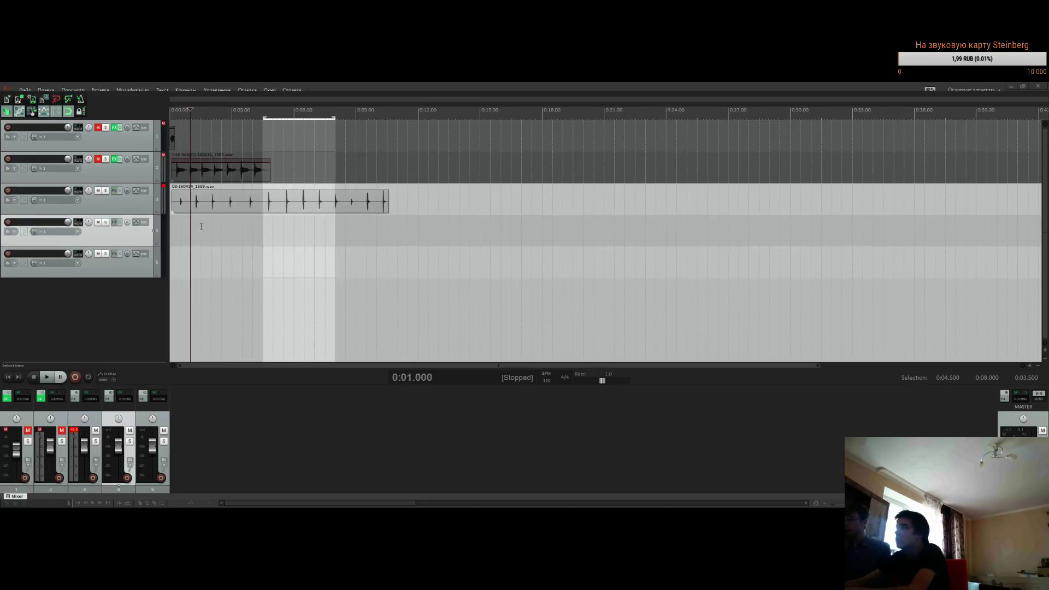
{"action": "scroll", "coordinate": [218, 223], "scroll_direction": "up", "scroll_amount": 2}
{"action": "left_click_drag", "start_coordinate": [343, 231], "coordinate": [212, 232]}
{"action": "key", "text": "space"}
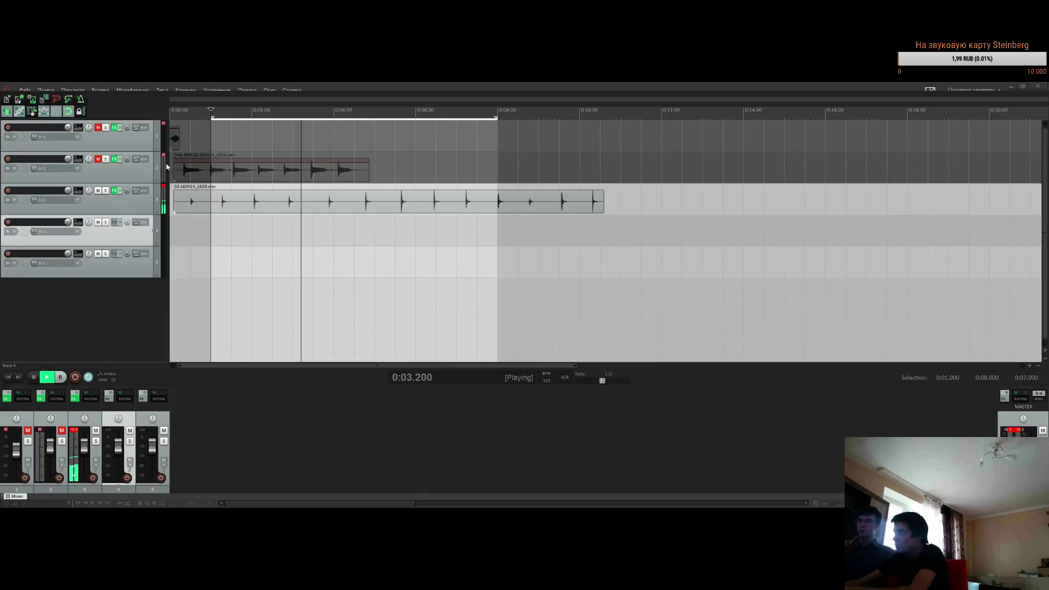
Mute the third track during looped playback, unmute it again and stop playback
{"action": "left_click", "coordinate": [90, 197]}
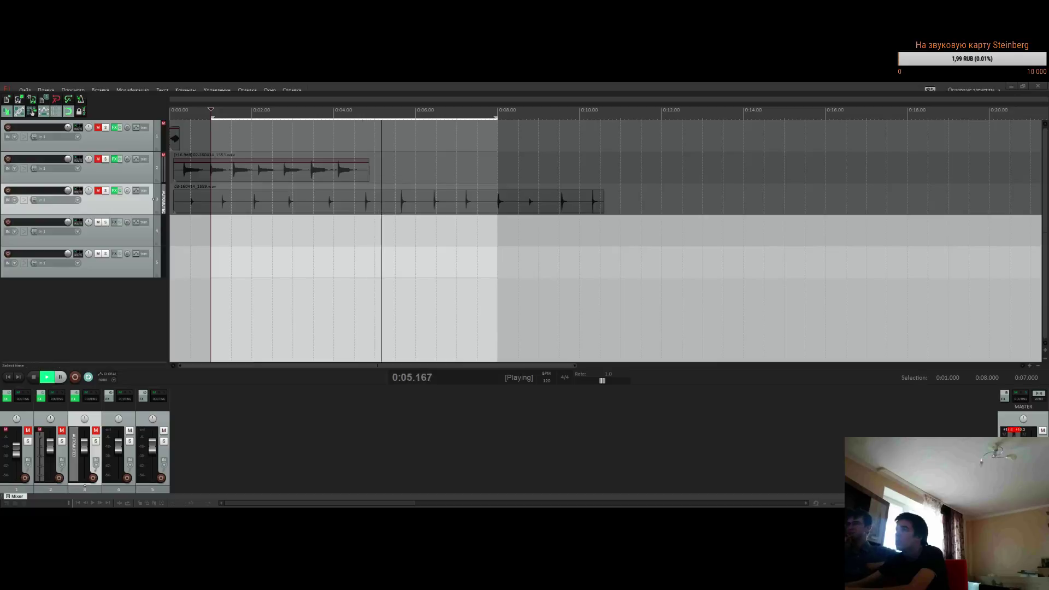
{"action": "left_click", "coordinate": [98, 190]}
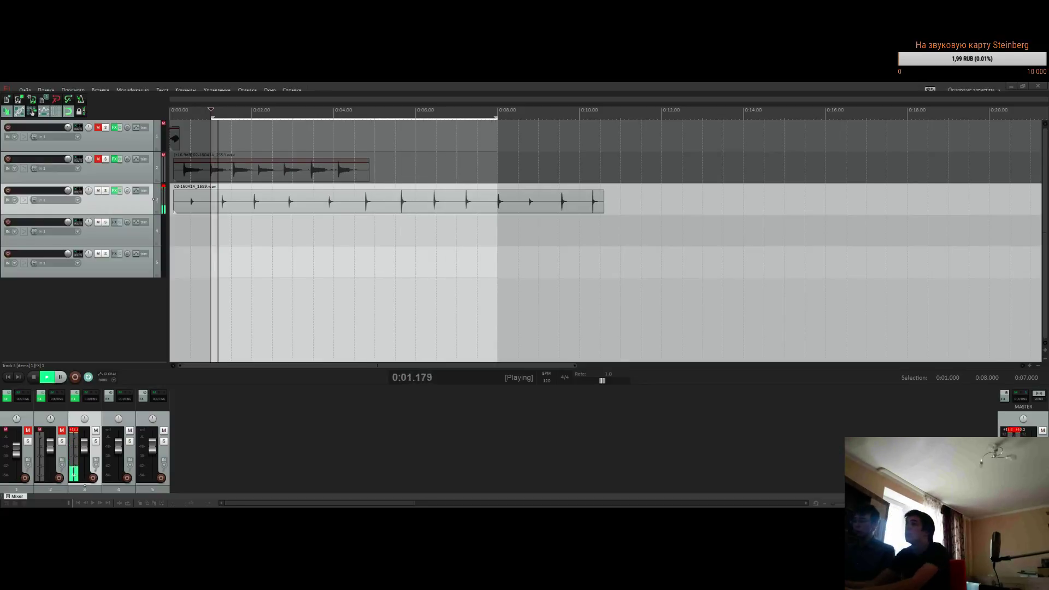
{"action": "key", "text": "space"}
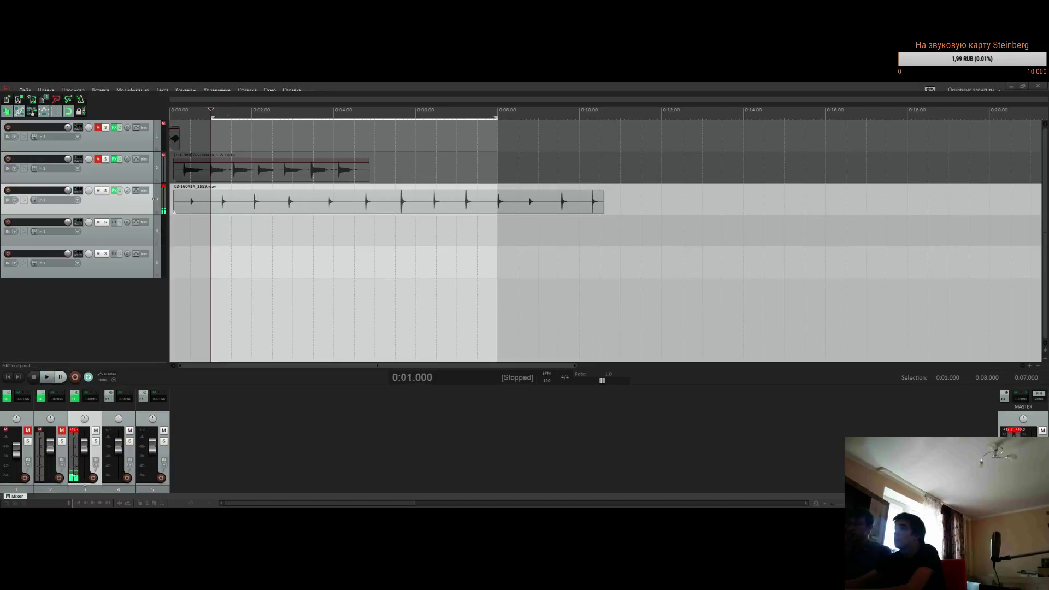
Split the recording at 4.5 and 5 seconds and delete the parts before and after that single hit
{"action": "left_click", "coordinate": [362, 217]}
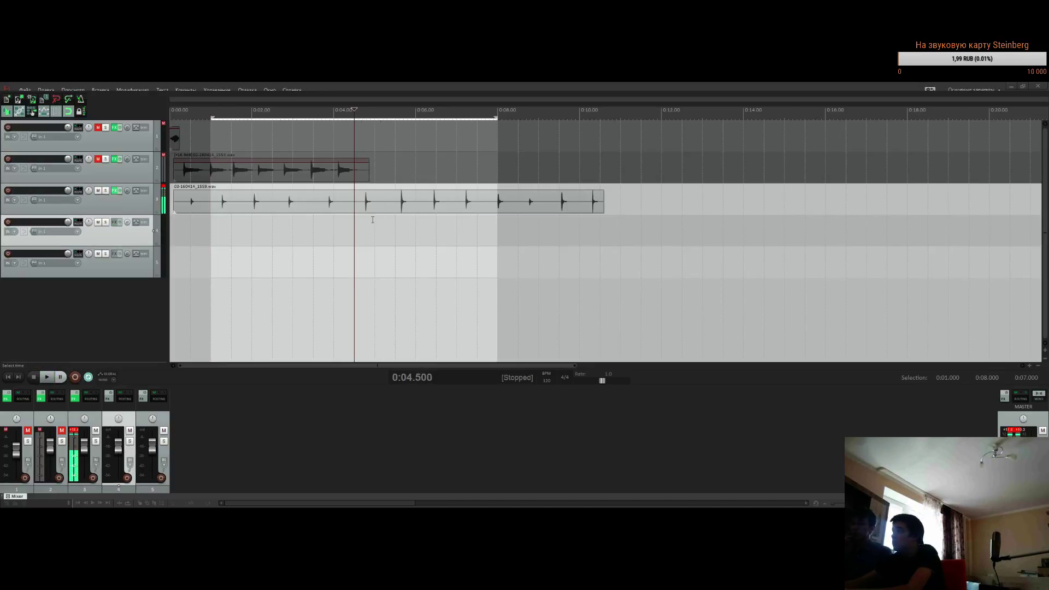
{"action": "scroll", "coordinate": [423, 226], "scroll_direction": "up", "scroll_amount": 2}
{"action": "left_click", "coordinate": [535, 211]}
{"action": "key", "text": "s"}
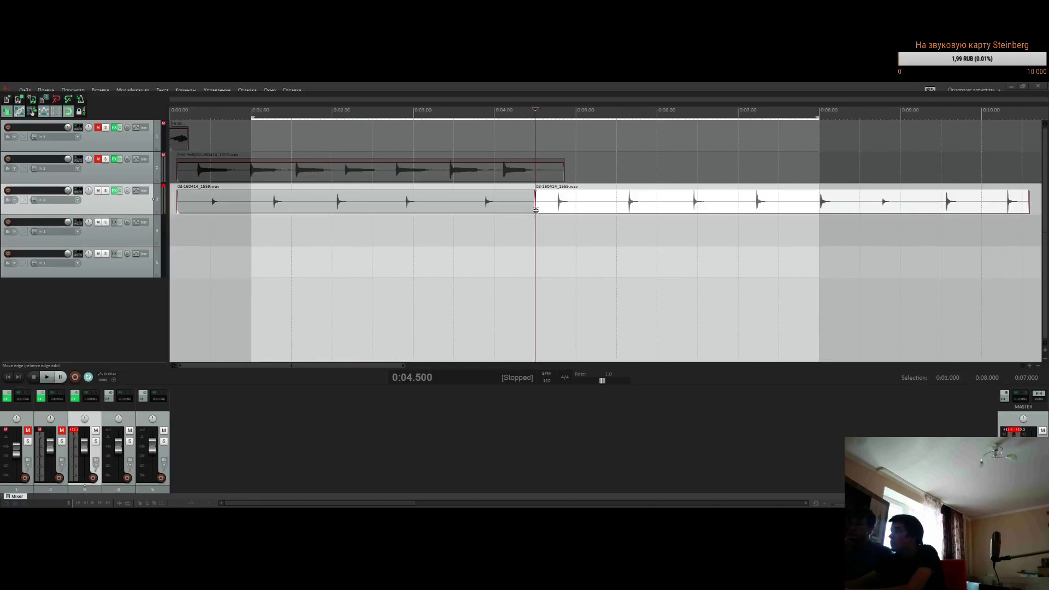
{"action": "left_click_drag", "start_coordinate": [575, 205], "coordinate": [615, 205]}
{"action": "scroll", "coordinate": [434, 213], "scroll_direction": "down", "scroll_amount": 3}
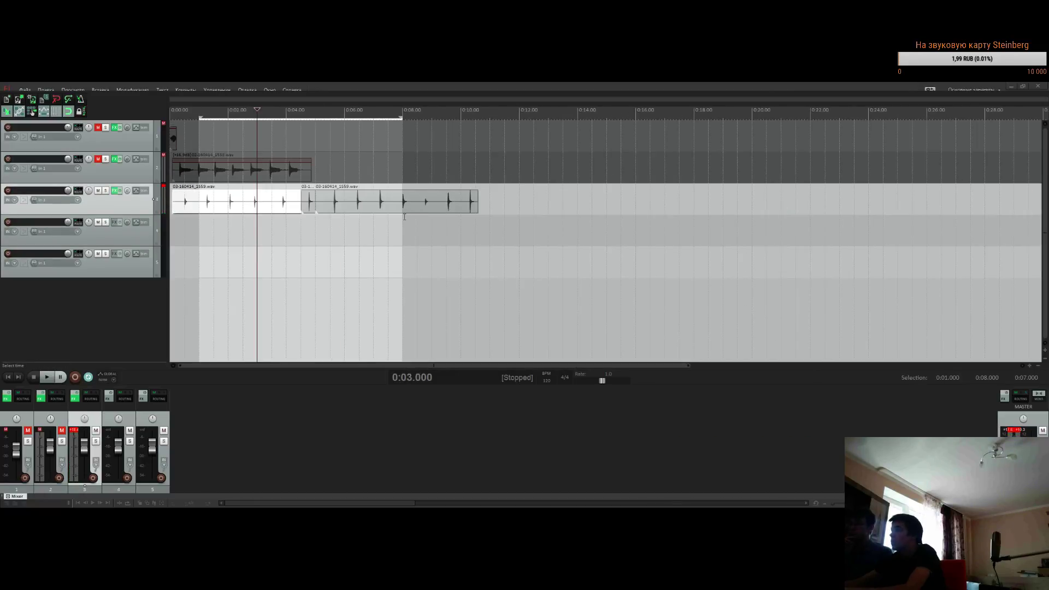
{"action": "key", "text": "Delete"}
{"action": "left_click", "coordinate": [373, 208]}
{"action": "key", "text": "Delete"}
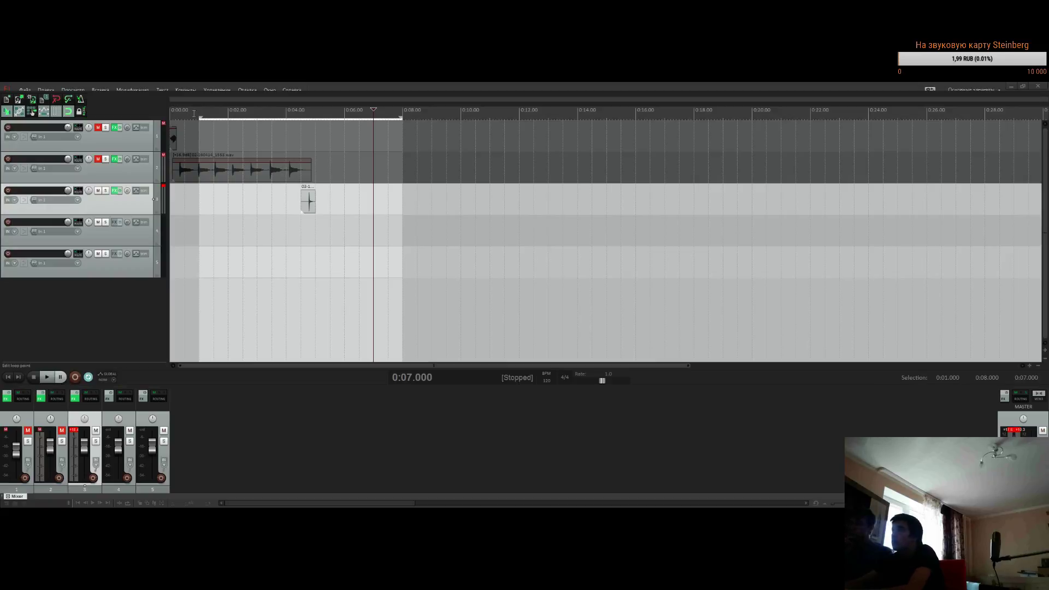
Clear the time selection and move the remaining half-second hit clip to the start of the timeline
{"action": "left_click_drag", "start_coordinate": [199, 118], "coordinate": [170, 118]}
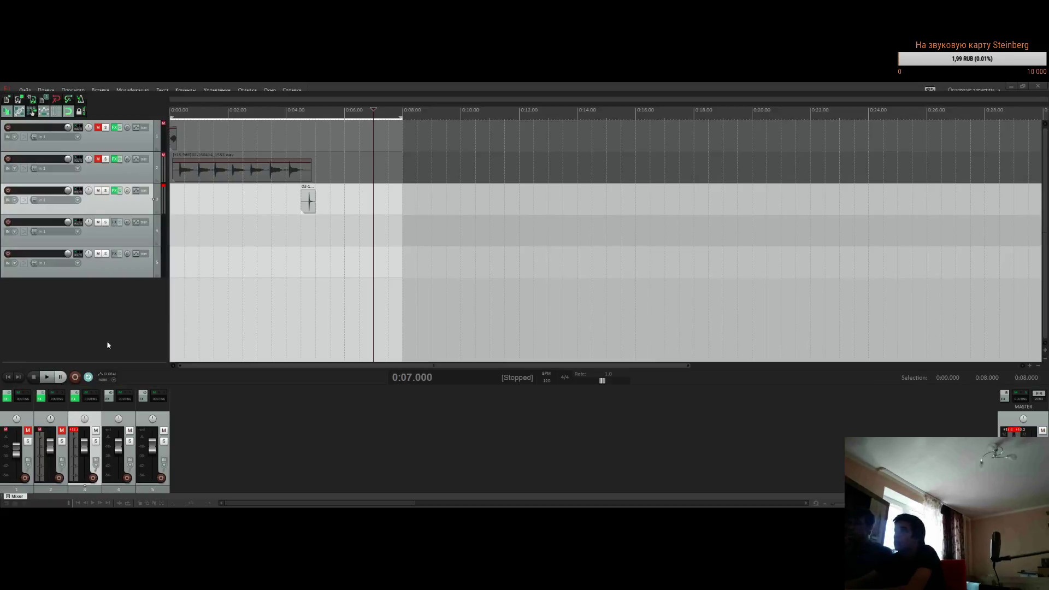
{"action": "left_click", "coordinate": [403, 118]}
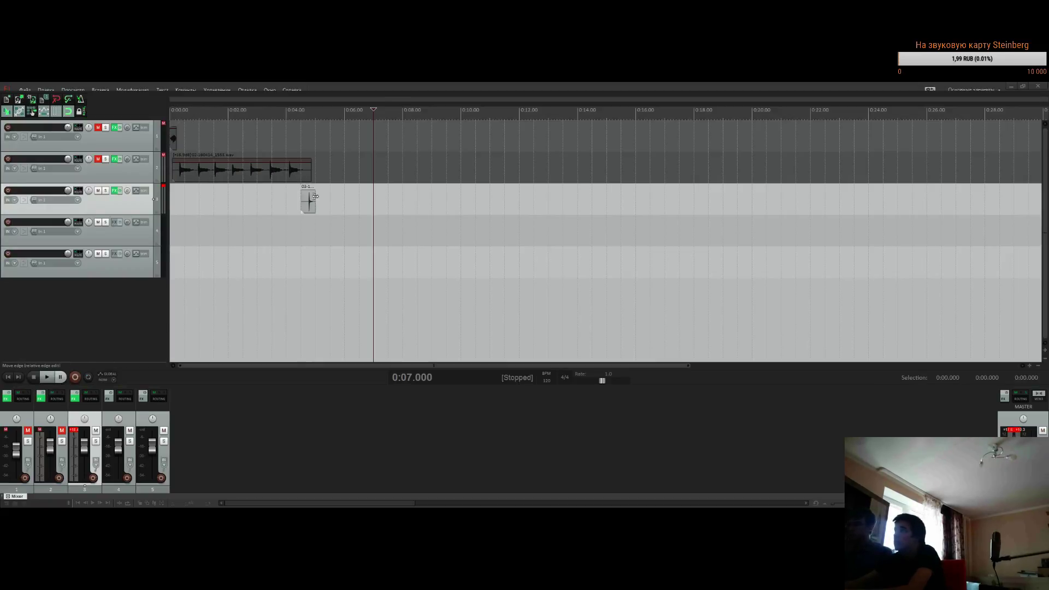
{"action": "left_click_drag", "start_coordinate": [315, 197], "coordinate": [193, 216]}
{"action": "scroll", "coordinate": [260, 241], "scroll_direction": "up", "scroll_amount": 4}
{"action": "left_click_drag", "start_coordinate": [556, 205], "coordinate": [227, 206]}
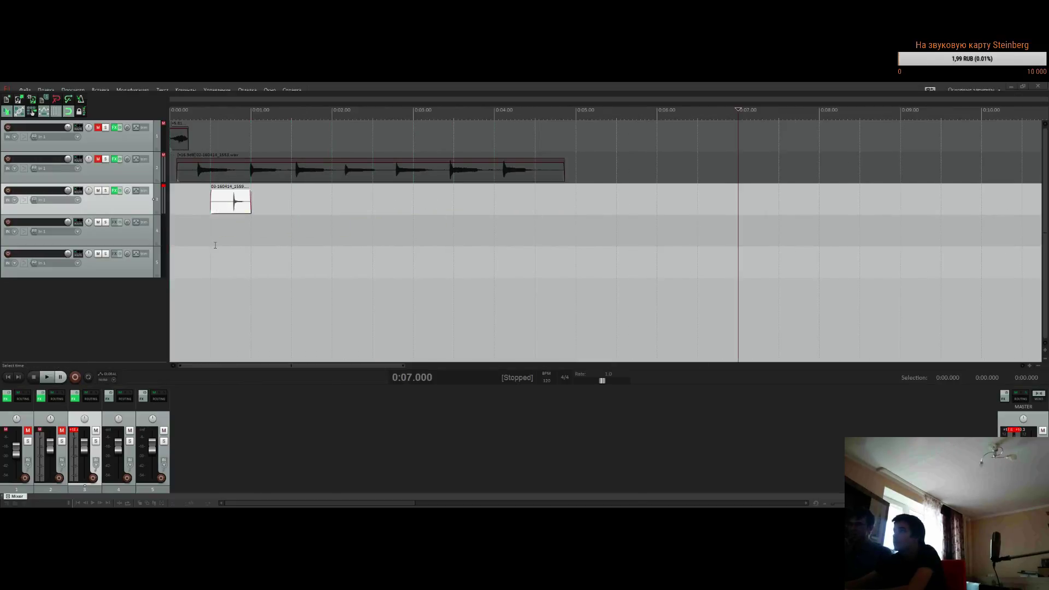
{"action": "scroll", "coordinate": [215, 246], "scroll_direction": "up", "scroll_amount": 3}
{"action": "left_click_drag", "start_coordinate": [365, 205], "coordinate": [249, 205]}
Split the clip at about 0.28 seconds just before the hit, delete the silence before it and remove the fade-in
{"action": "scroll", "coordinate": [352, 207], "scroll_direction": "up", "scroll_amount": 4}
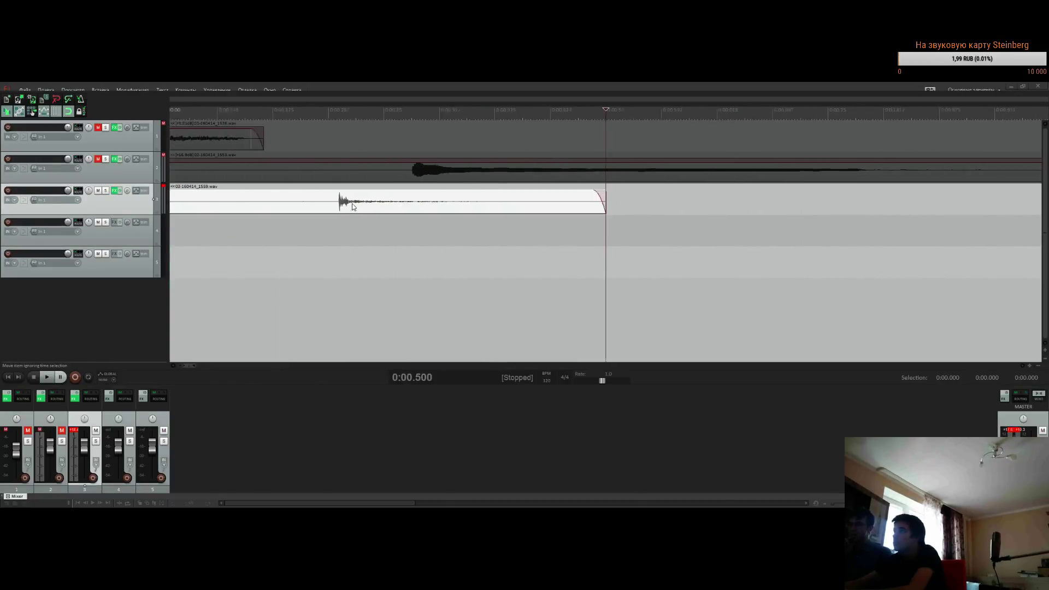
{"action": "scroll", "coordinate": [402, 179], "scroll_direction": "up", "scroll_amount": 2}
{"action": "left_click_drag", "start_coordinate": [605, 109], "coordinate": [411, 114]}
{"action": "scroll", "coordinate": [411, 114], "scroll_direction": "up", "scroll_amount": 4}
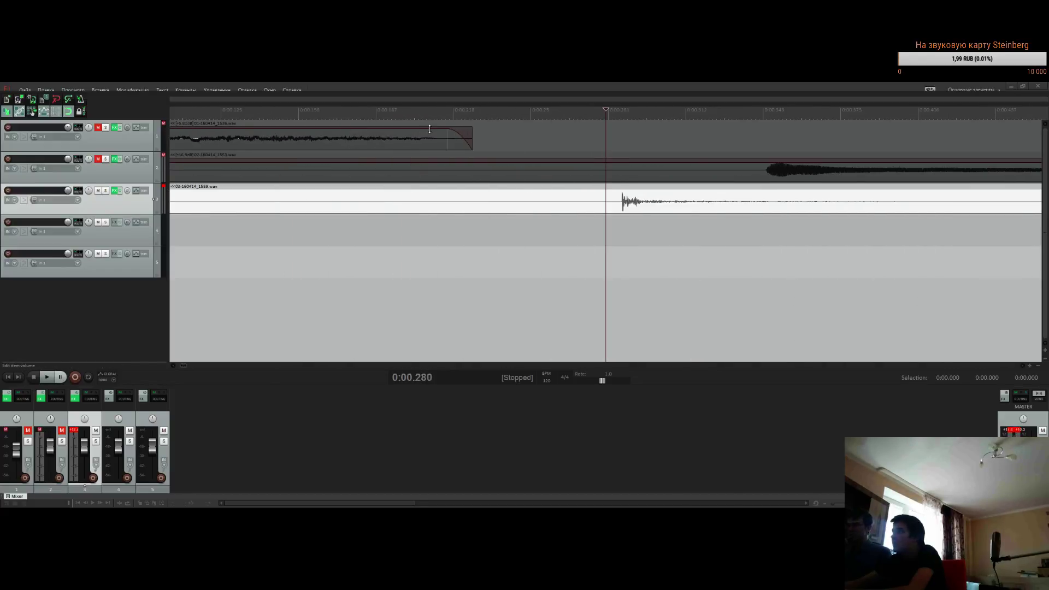
{"action": "left_click_drag", "start_coordinate": [606, 110], "coordinate": [619, 109]}
{"action": "key", "text": "s"}
{"action": "left_click", "coordinate": [519, 213]}
{"action": "left_click", "coordinate": [491, 199]}
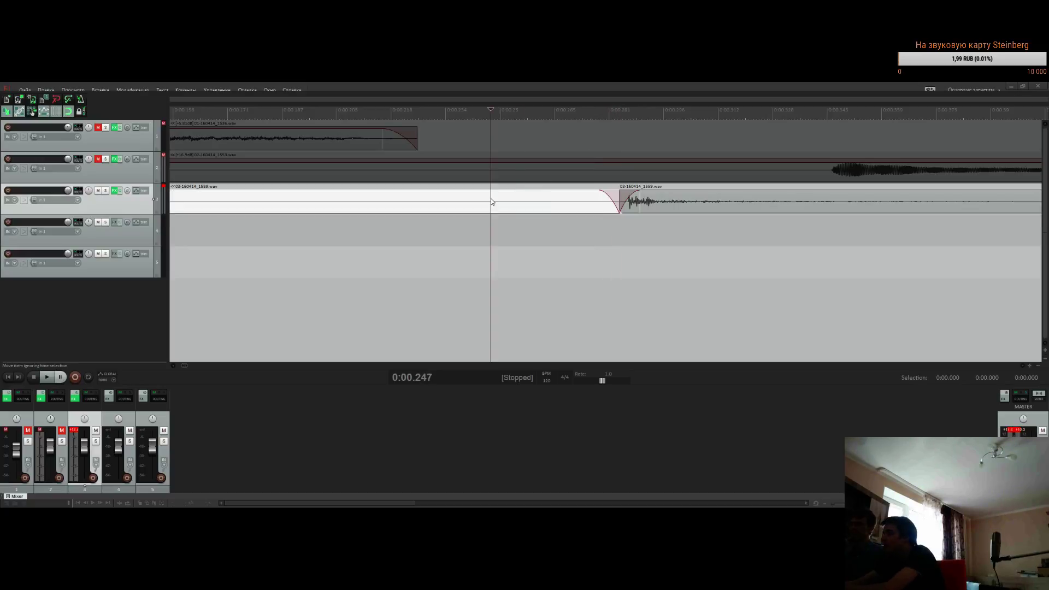
{"action": "key", "text": "Delete"}
{"action": "left_click_drag", "start_coordinate": [635, 189], "coordinate": [367, 190]}
{"action": "left_click", "coordinate": [440, 202]}
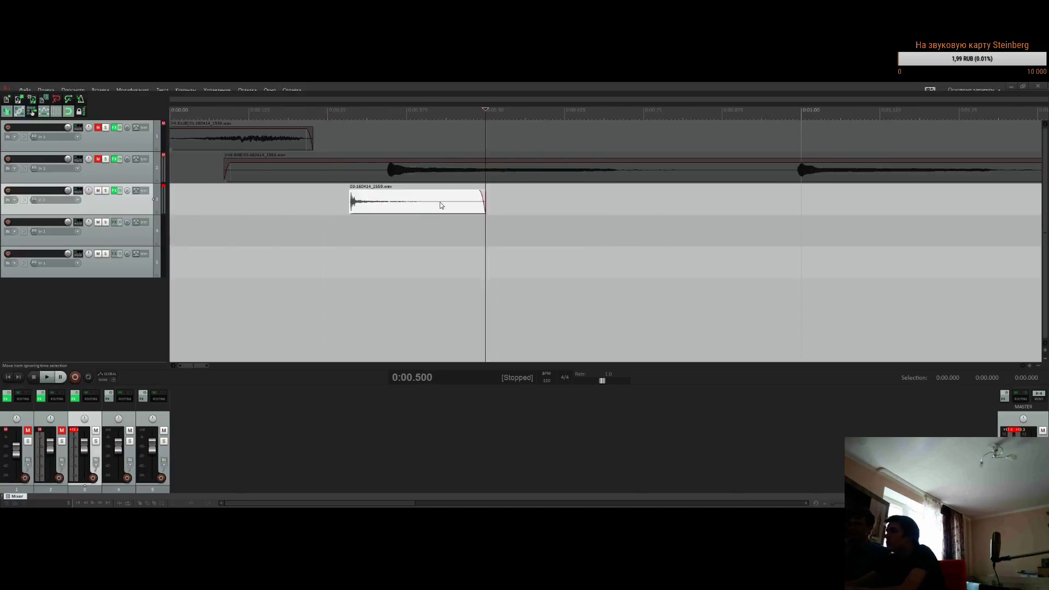
Split the hit clip at 0.399 seconds, delete its tail and reduce the remaining fade-out to zero
{"action": "scroll", "coordinate": [553, 141], "scroll_direction": "down", "scroll_amount": 2}
{"action": "left_click_drag", "start_coordinate": [605, 109], "coordinate": [294, 112]}
{"action": "left_click_drag", "start_coordinate": [420, 133], "coordinate": [356, 136]}
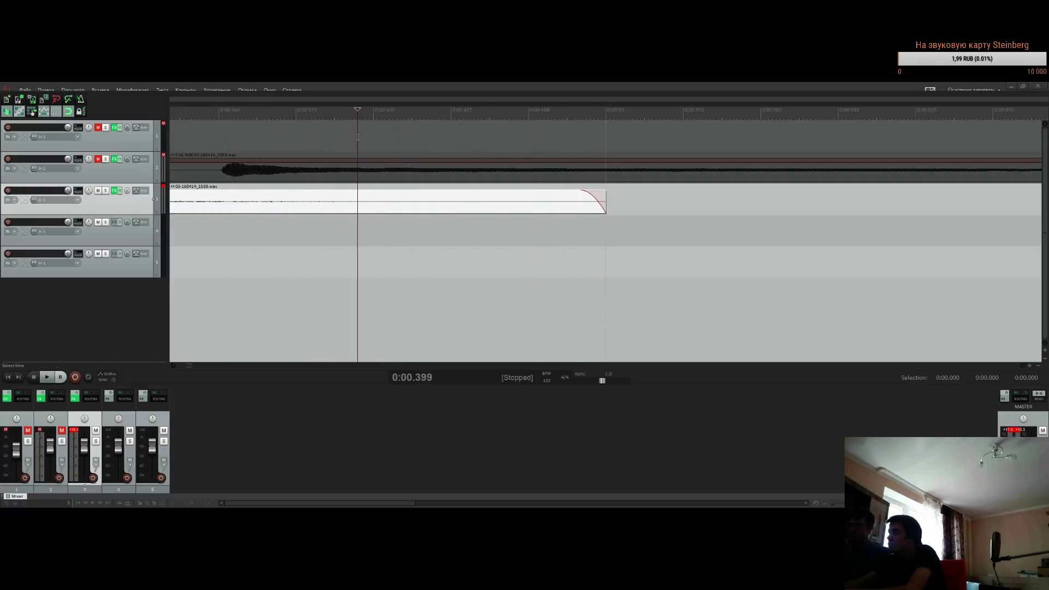
{"action": "key", "text": "s"}
{"action": "left_click", "coordinate": [418, 196]}
{"action": "key", "text": "Delete"}
{"action": "left_click_drag", "start_coordinate": [342, 194], "coordinate": [410, 196]}
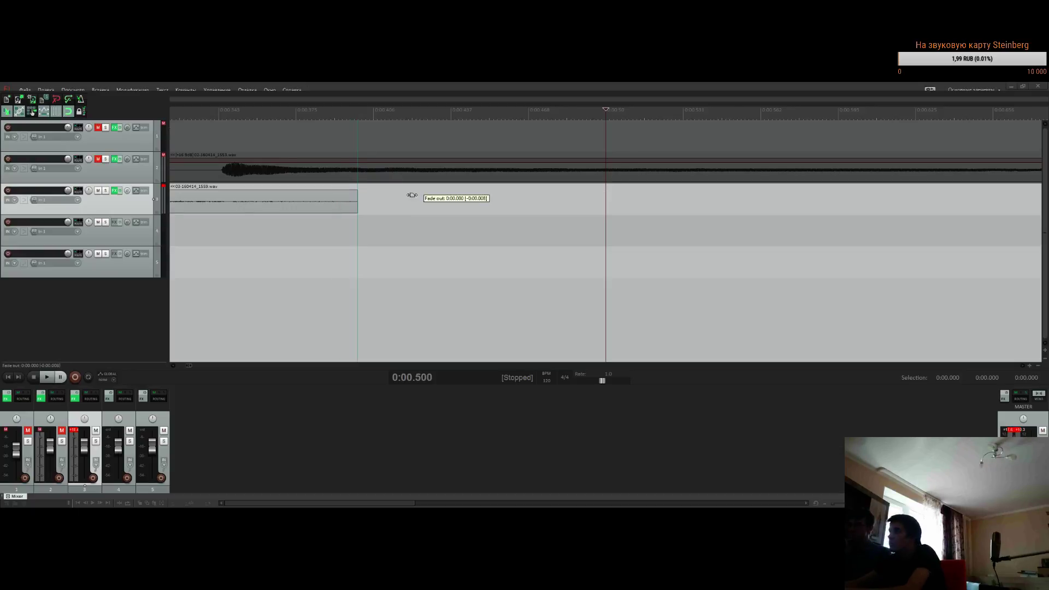
Play the trimmed hit from the start of the timeline and move its clip to zero
{"action": "scroll", "coordinate": [409, 208], "scroll_direction": "down", "scroll_amount": 5}
{"action": "left_click", "coordinate": [172, 224]}
{"action": "key", "text": "space"}
{"action": "key", "text": "space"}
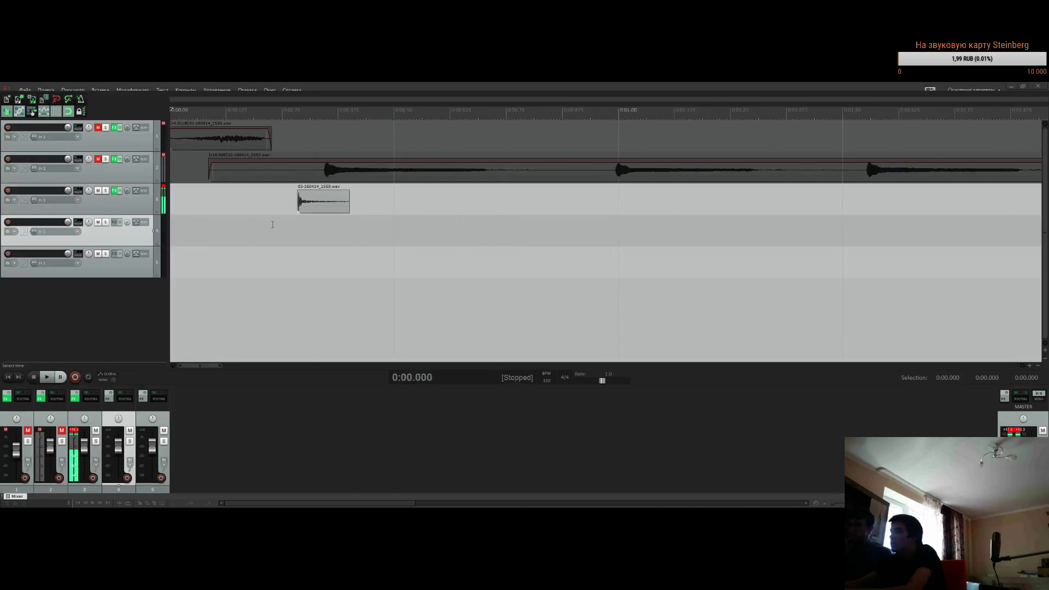
{"action": "scroll", "coordinate": [251, 219], "scroll_direction": "down", "scroll_amount": 4}
{"action": "key", "text": "Up"}
{"action": "scroll", "coordinate": [247, 252], "scroll_direction": "up", "scroll_amount": 2}
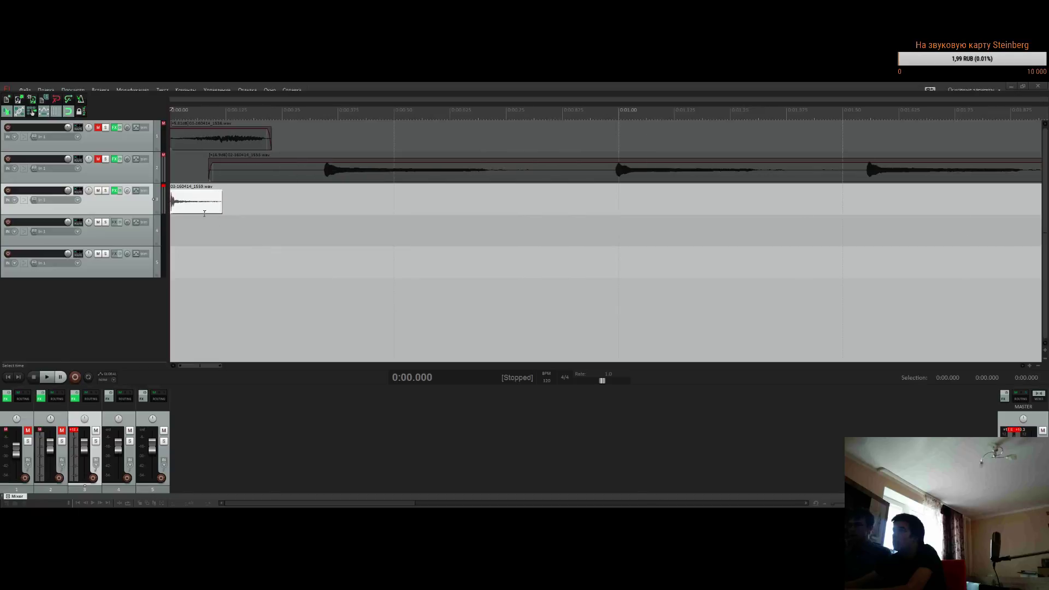
Move the hit clip to start at about 0.08 seconds and set the time selection to 0–0.199 seconds
{"action": "left_click_drag", "start_coordinate": [174, 200], "coordinate": [198, 200]}
{"action": "scroll", "coordinate": [232, 236], "scroll_direction": "down", "scroll_amount": 4}
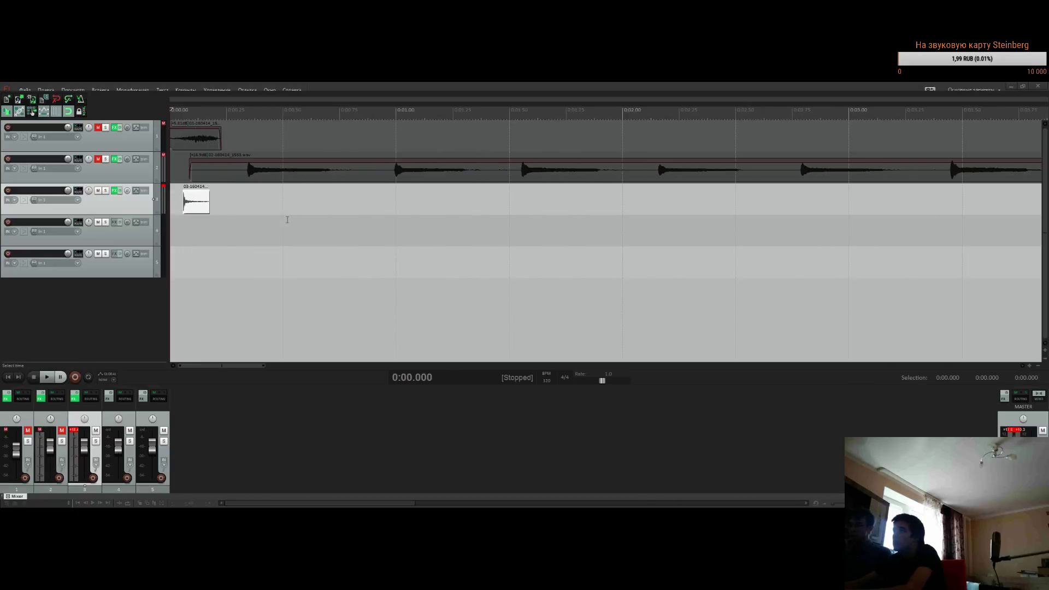
{"action": "scroll", "coordinate": [287, 220], "scroll_direction": "up", "scroll_amount": 5}
{"action": "left_click_drag", "start_coordinate": [291, 206], "coordinate": [308, 206]}
{"action": "scroll", "coordinate": [474, 222], "scroll_direction": "up", "scroll_amount": 2}
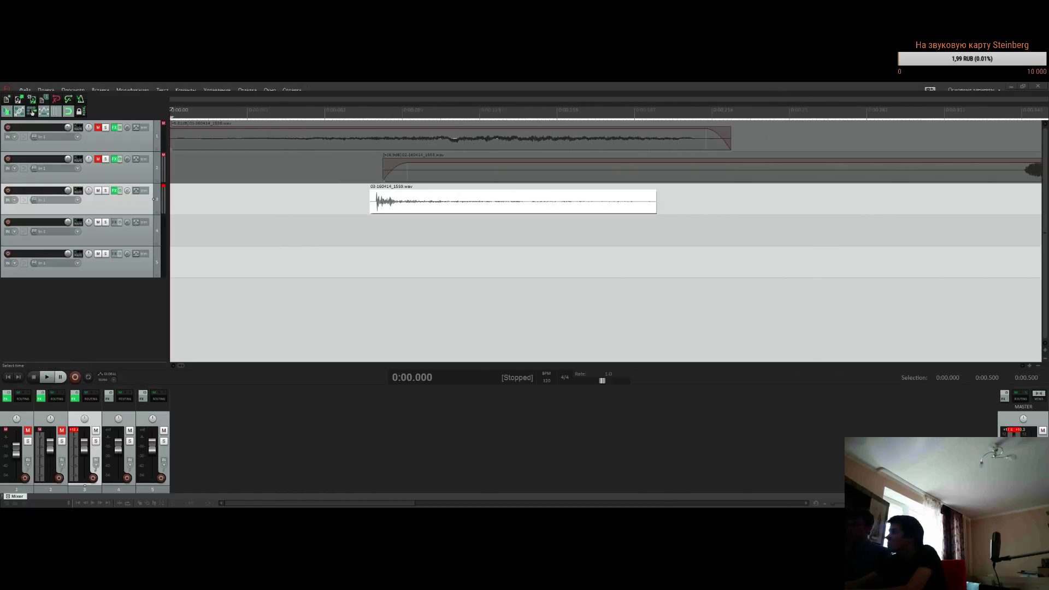
{"action": "mouse_move", "coordinate": [795, 118]}
{"action": "left_mouse_down"}
{"action": "mouse_move", "coordinate": [407, 118]}
{"action": "mouse_move", "coordinate": [419, 139]}
{"action": "left_mouse_up"}
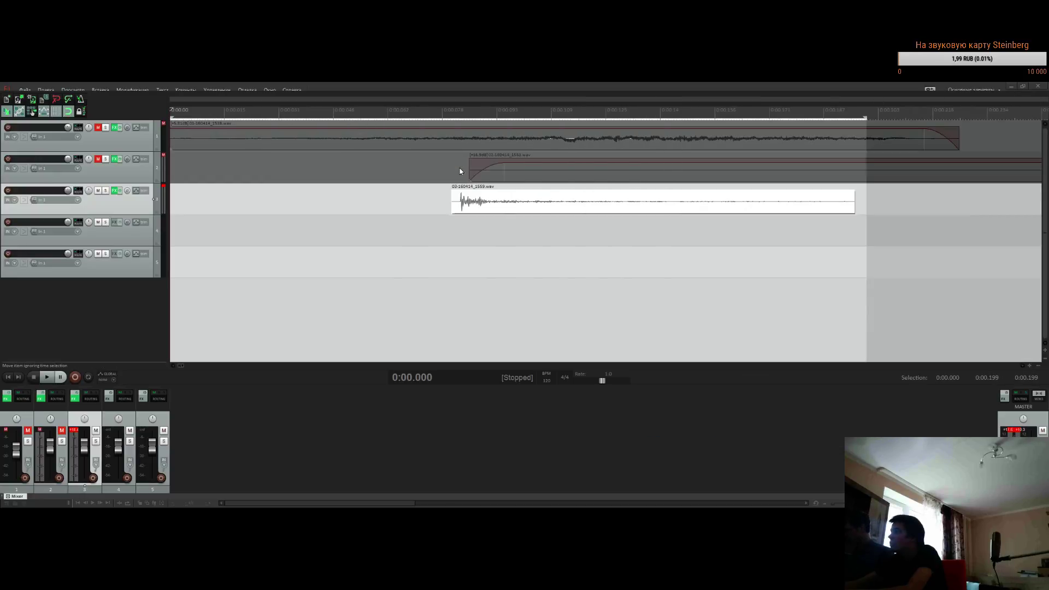
Move the audio clip on the third track earlier so it starts at about 0.034 s, and play it back
{"action": "scroll", "coordinate": [443, 186], "scroll_direction": "up", "scroll_amount": 1}
{"action": "left_click_drag", "start_coordinate": [411, 208], "coordinate": [327, 211]}
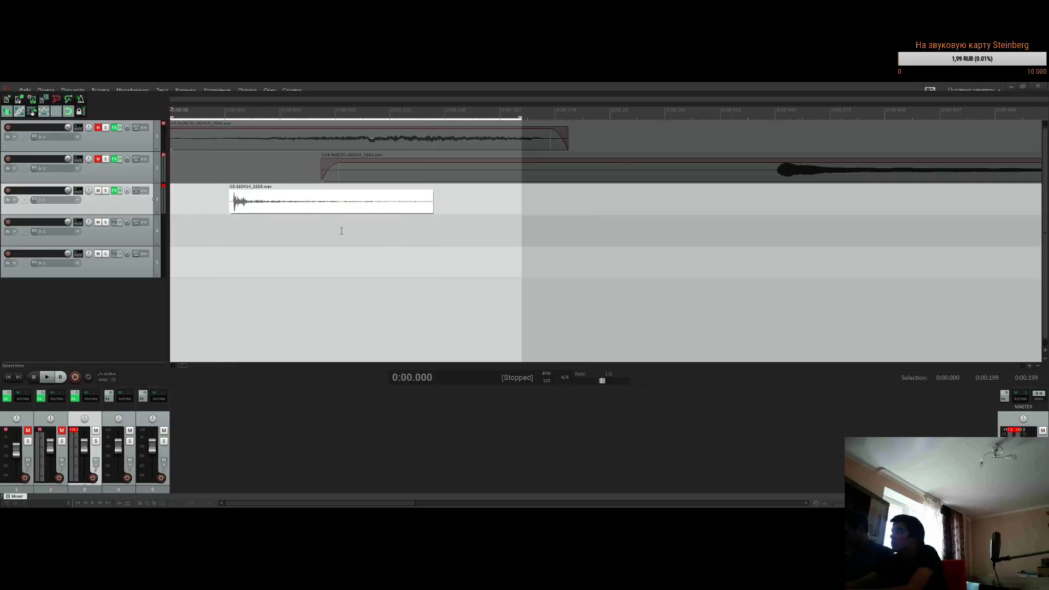
{"action": "scroll", "coordinate": [342, 229], "scroll_direction": "down", "scroll_amount": 5}
{"action": "scroll", "coordinate": [268, 244], "scroll_direction": "up", "scroll_amount": 5}
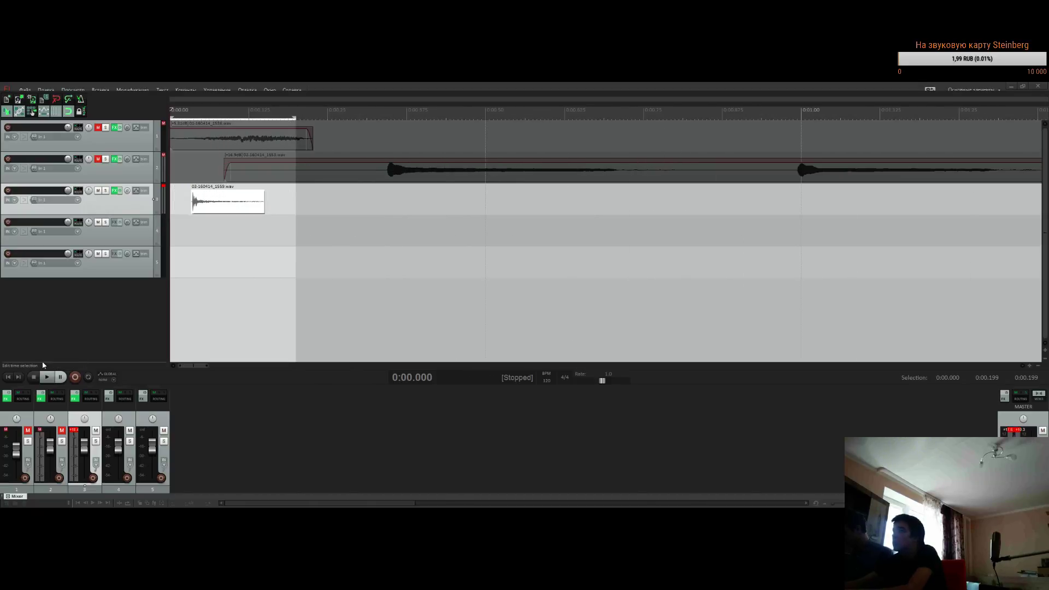
{"action": "key", "text": "space"}
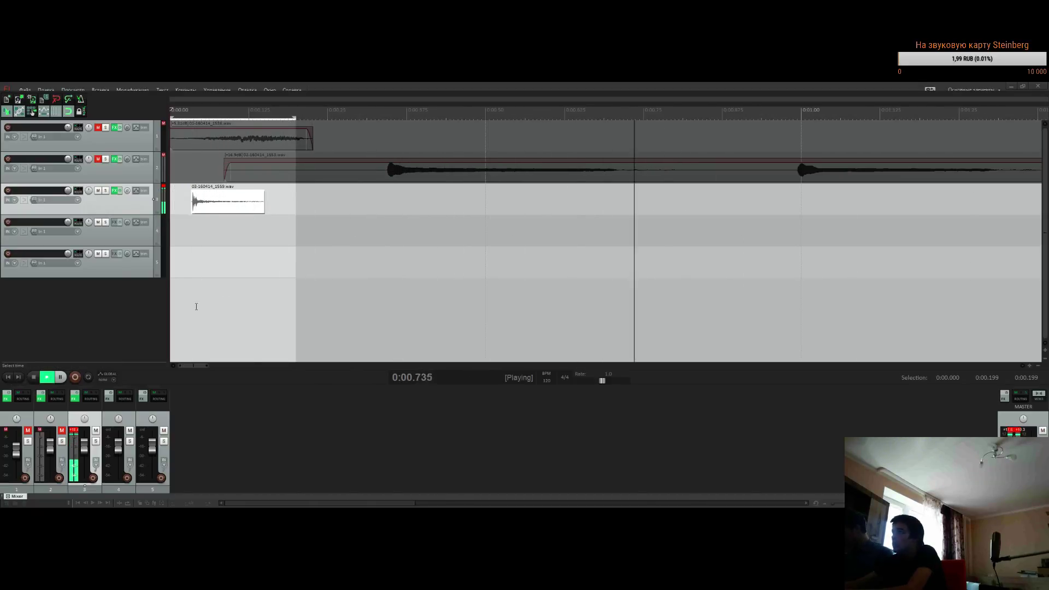
{"action": "left_click", "coordinate": [36, 379]}
{"action": "key", "text": "space"}
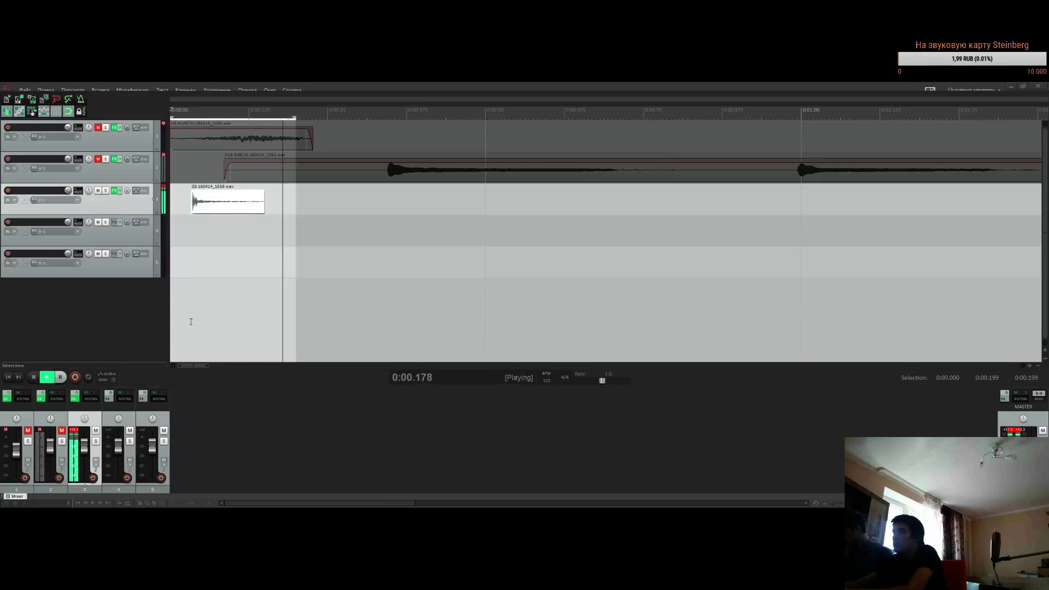
{"action": "scroll", "coordinate": [279, 272], "scroll_direction": "up", "scroll_amount": 6}
{"action": "key", "text": "space"}
{"action": "scroll", "coordinate": [240, 262], "scroll_direction": "down", "scroll_amount": 5}
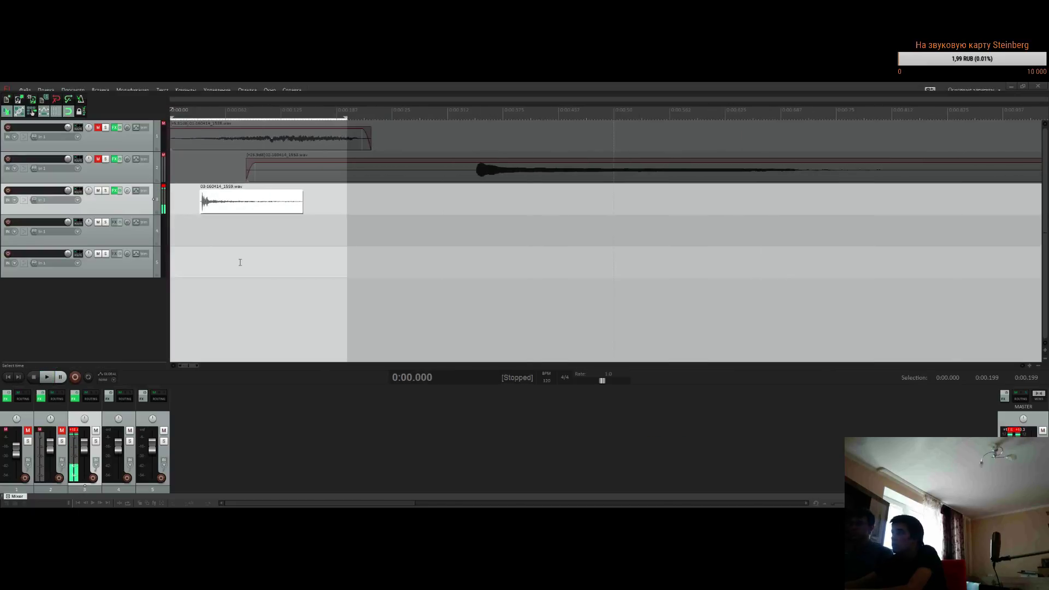
{"action": "scroll", "coordinate": [78, 197], "scroll_direction": "up", "scroll_amount": 3}
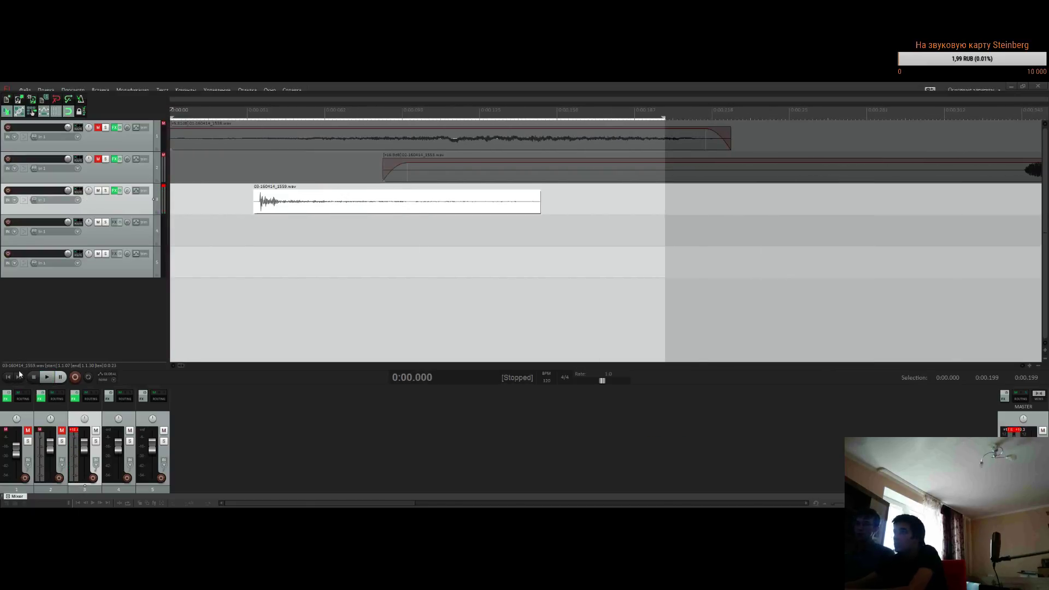
{"action": "scroll", "coordinate": [252, 276], "scroll_direction": "down", "scroll_amount": 4}
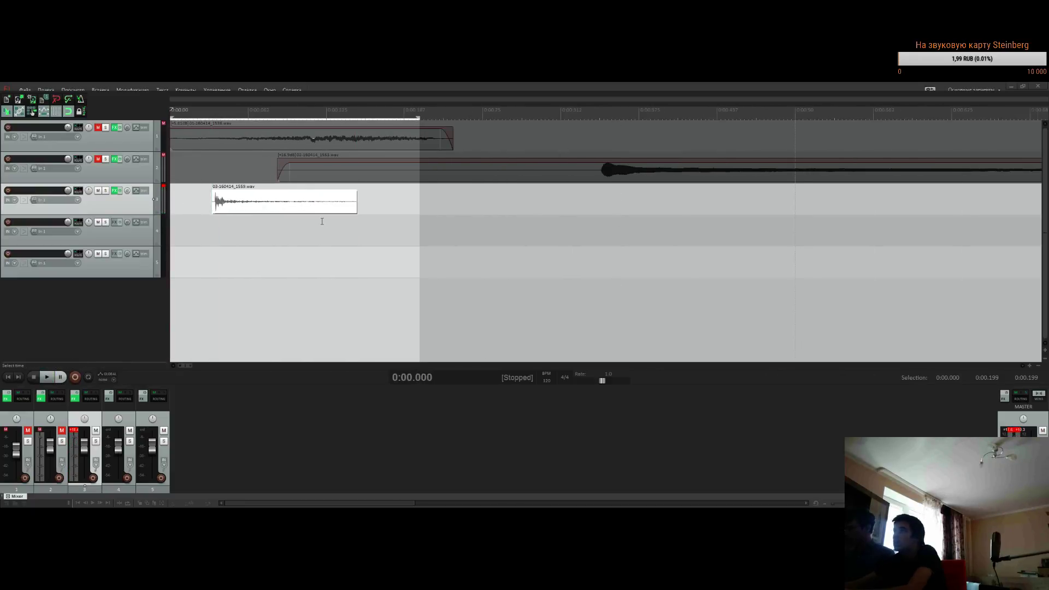
{"action": "scroll", "coordinate": [322, 221], "scroll_direction": "down", "scroll_amount": 5}
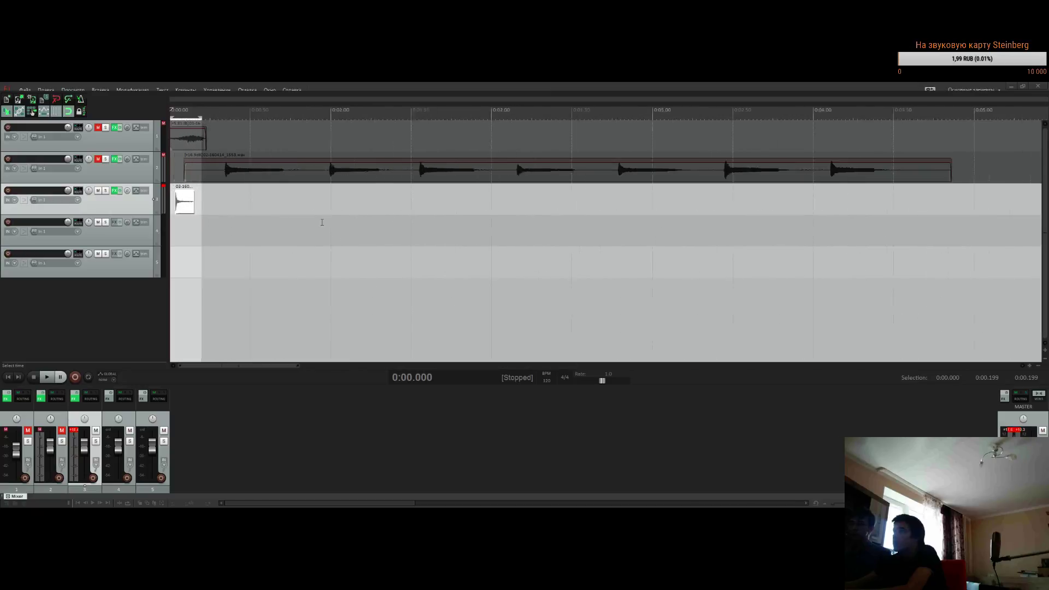
{"action": "scroll", "coordinate": [322, 221], "scroll_direction": "up", "scroll_amount": 2}
{"action": "scroll", "coordinate": [323, 171], "scroll_direction": "down", "scroll_amount": 4}
{"action": "scroll", "coordinate": [321, 176], "scroll_direction": "up", "scroll_amount": 8}
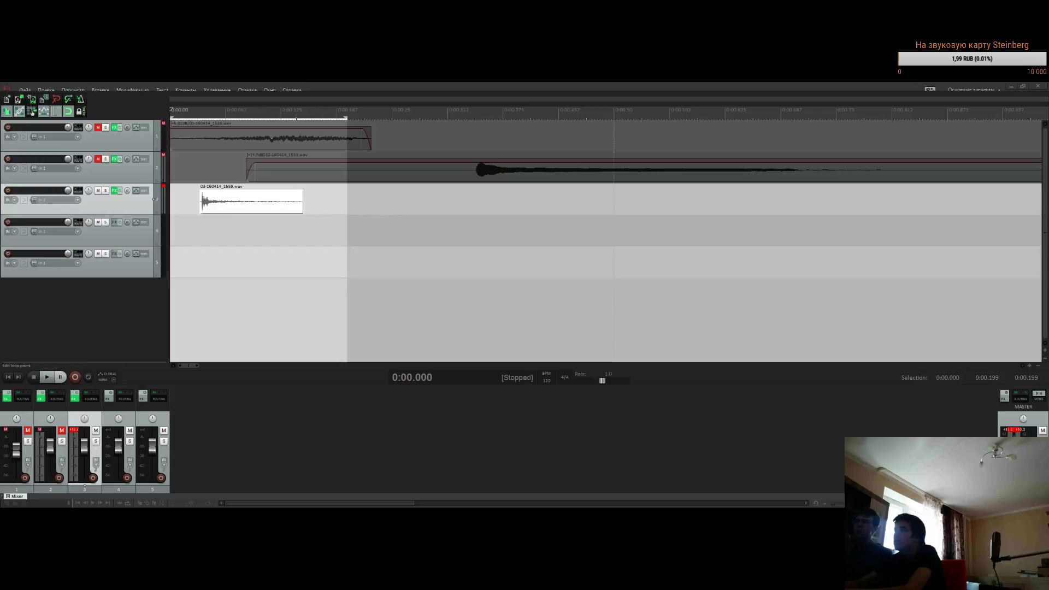
{"action": "scroll", "coordinate": [348, 118], "scroll_direction": "up", "scroll_amount": 4}
{"action": "scroll", "coordinate": [440, 132], "scroll_direction": "down", "scroll_amount": 3}
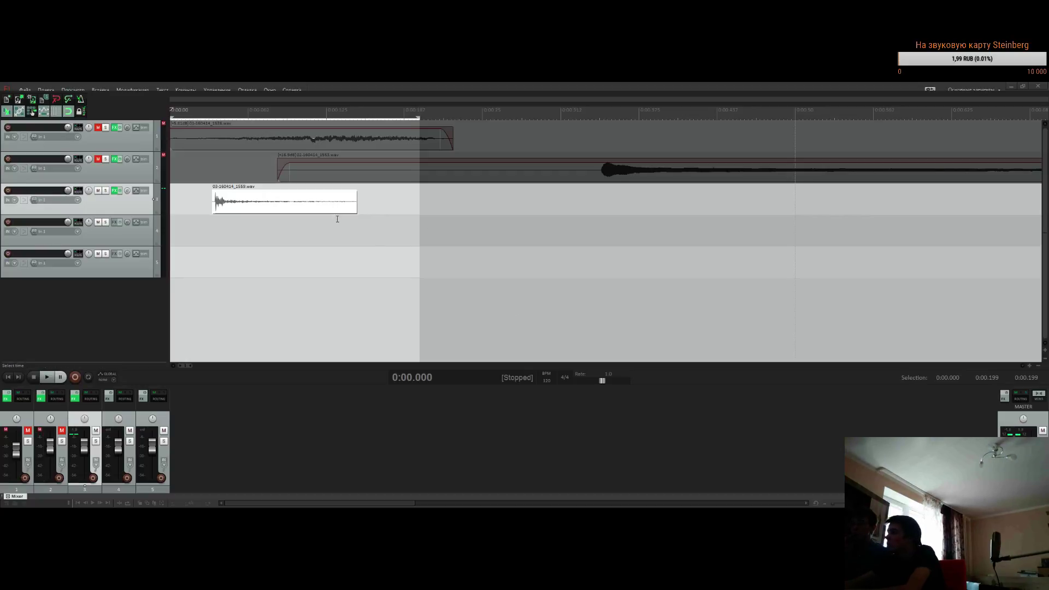
{"action": "scroll", "coordinate": [392, 197], "scroll_direction": "down", "scroll_amount": 5}
{"action": "scroll", "coordinate": [301, 220], "scroll_direction": "up", "scroll_amount": 3}
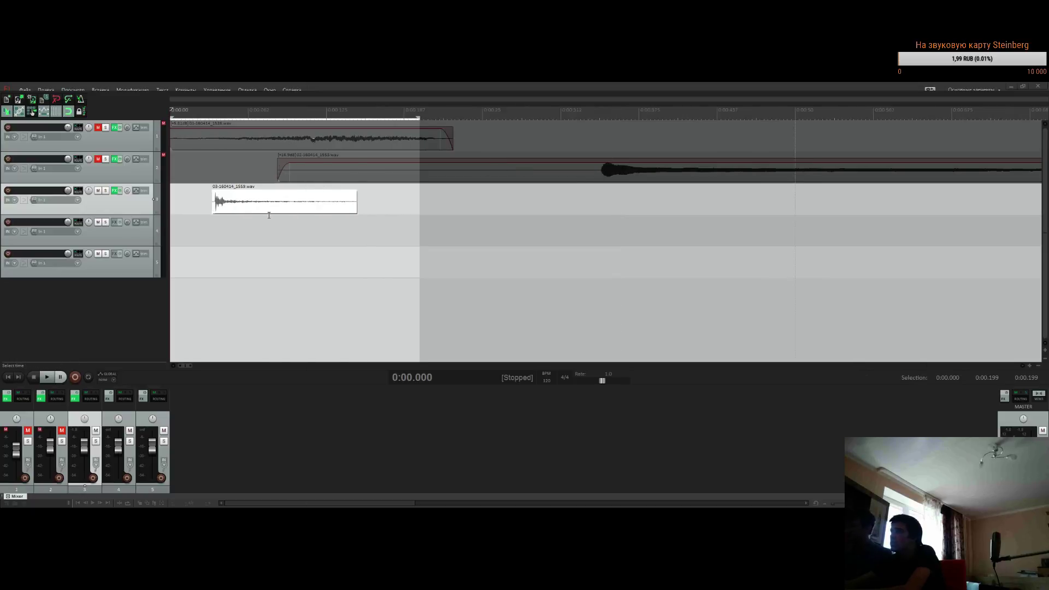
{"action": "scroll", "coordinate": [304, 229], "scroll_direction": "up", "scroll_amount": 2}
{"action": "scroll", "coordinate": [316, 229], "scroll_direction": "down", "scroll_amount": 2}
{"action": "scroll", "coordinate": [295, 258], "scroll_direction": "up", "scroll_amount": 2}
{"action": "scroll", "coordinate": [328, 268], "scroll_direction": "down", "scroll_amount": 2}
Switch to Adobe Flash Professional, import стук.wav into the library of realPlatfTest.fla, and preview the sound
{"action": "left_click", "coordinate": [31, 112]}
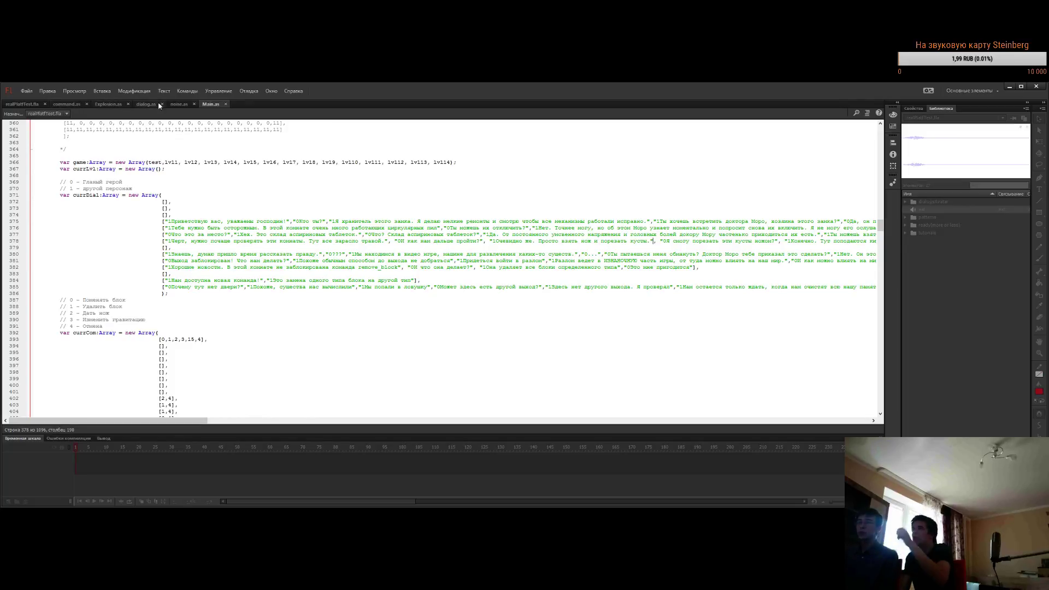
{"action": "left_click", "coordinate": [21, 103]}
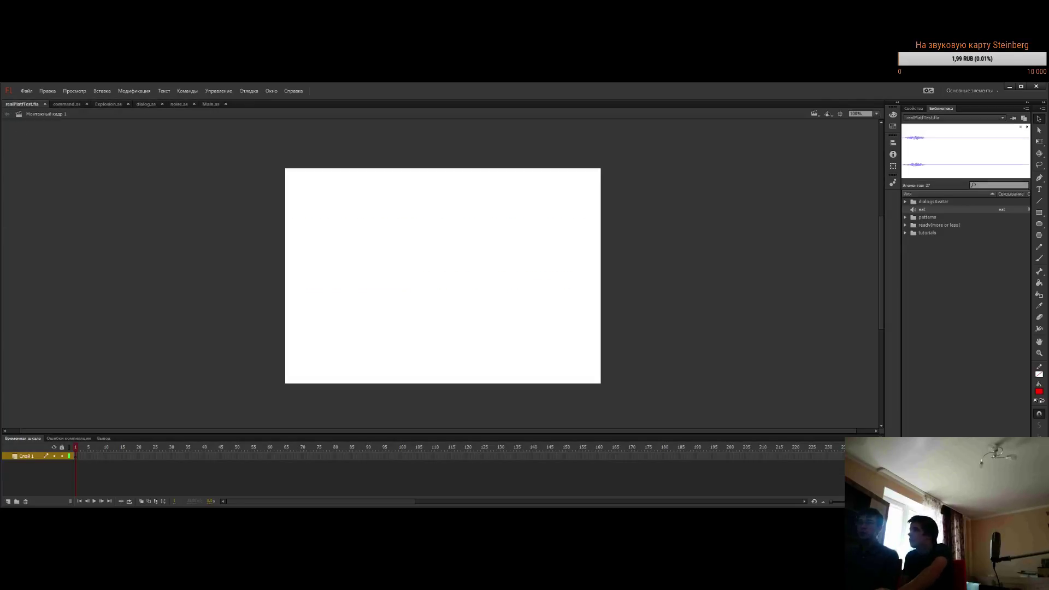
{"action": "left_click_drag", "start_coordinate": [859, 310], "coordinate": [977, 308]}
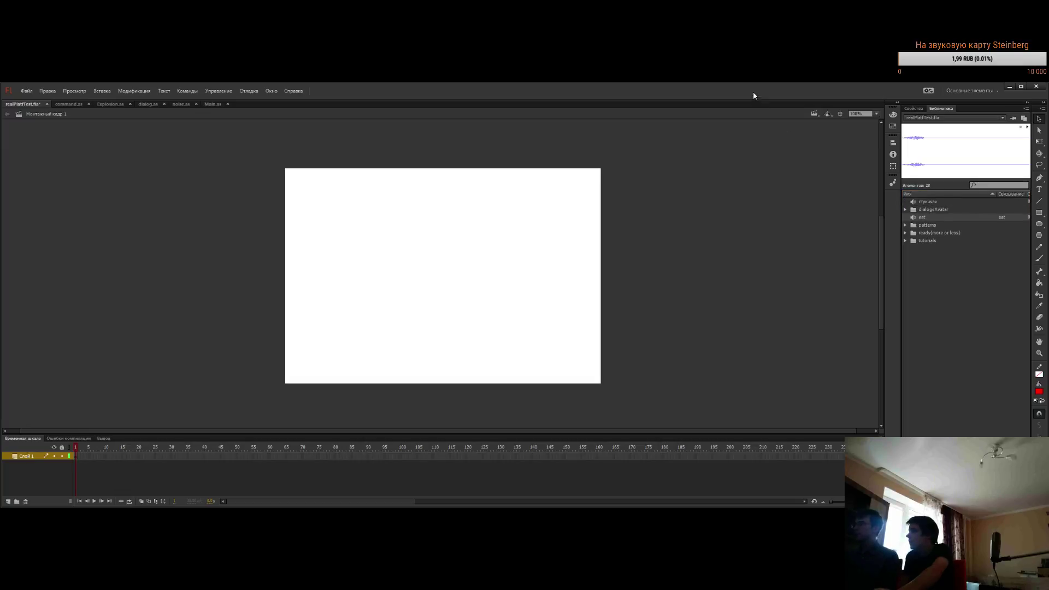
{"action": "left_click", "coordinate": [922, 200]}
{"action": "left_click", "coordinate": [1028, 125]}
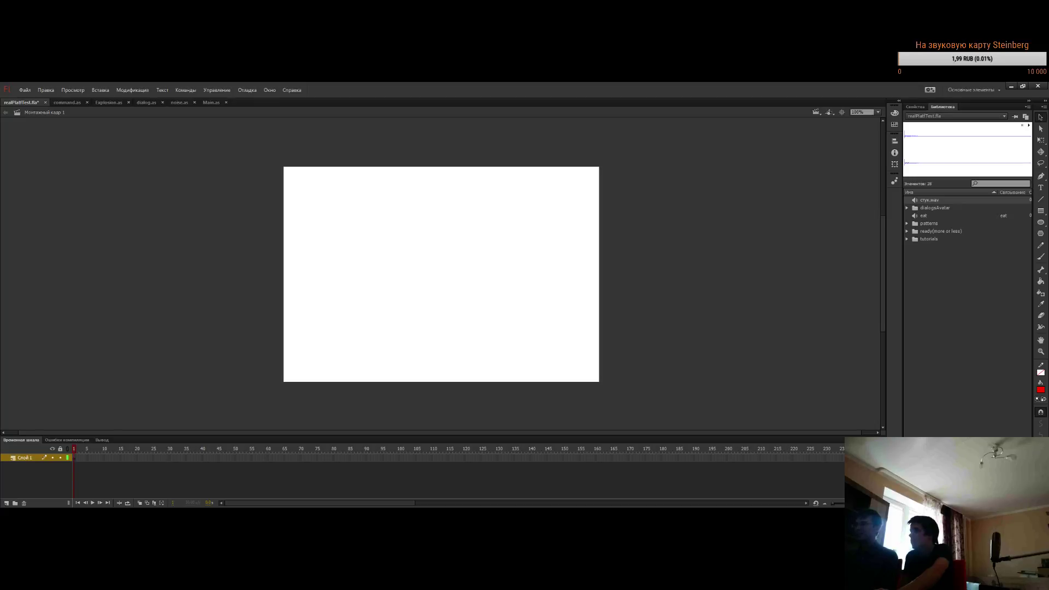
Look inside the dialogsAvatar and patterns library folders
{"action": "left_click", "coordinate": [908, 208]}
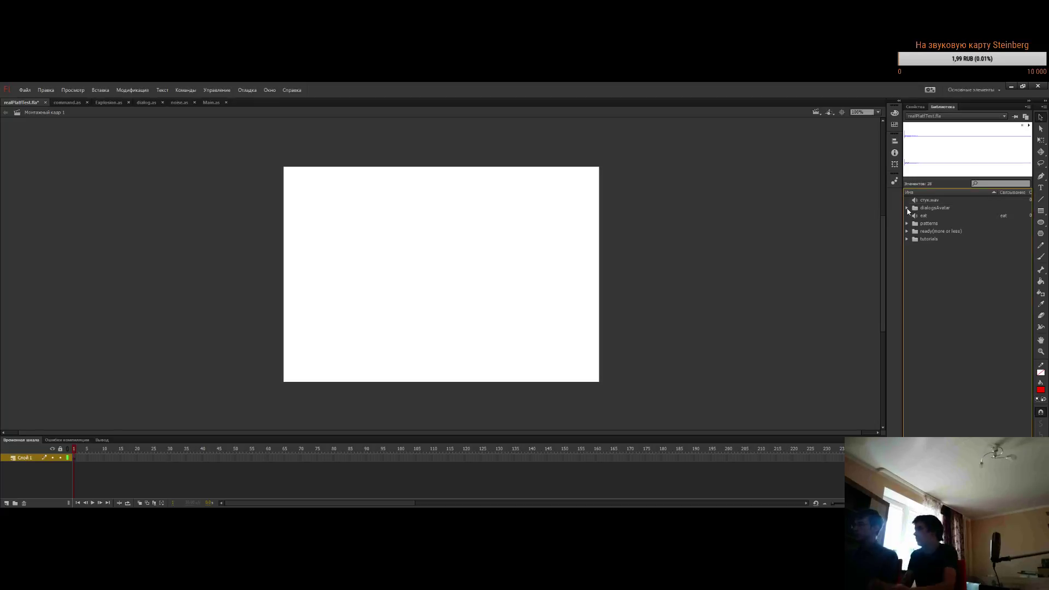
{"action": "left_click", "coordinate": [909, 213]}
{"action": "left_click", "coordinate": [907, 208]}
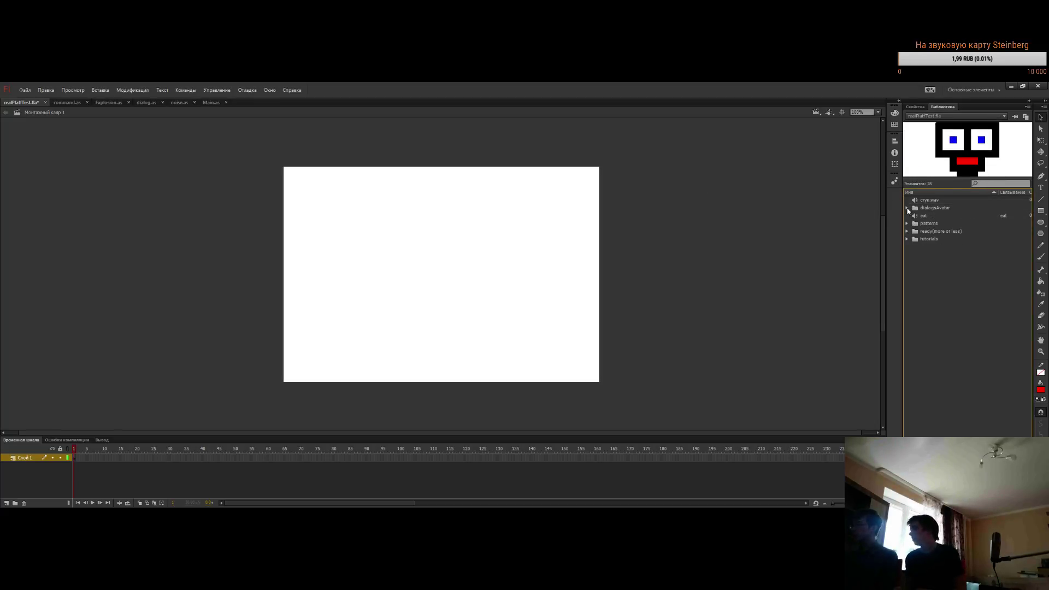
{"action": "left_click", "coordinate": [907, 224]}
{"action": "left_click", "coordinate": [907, 224]}
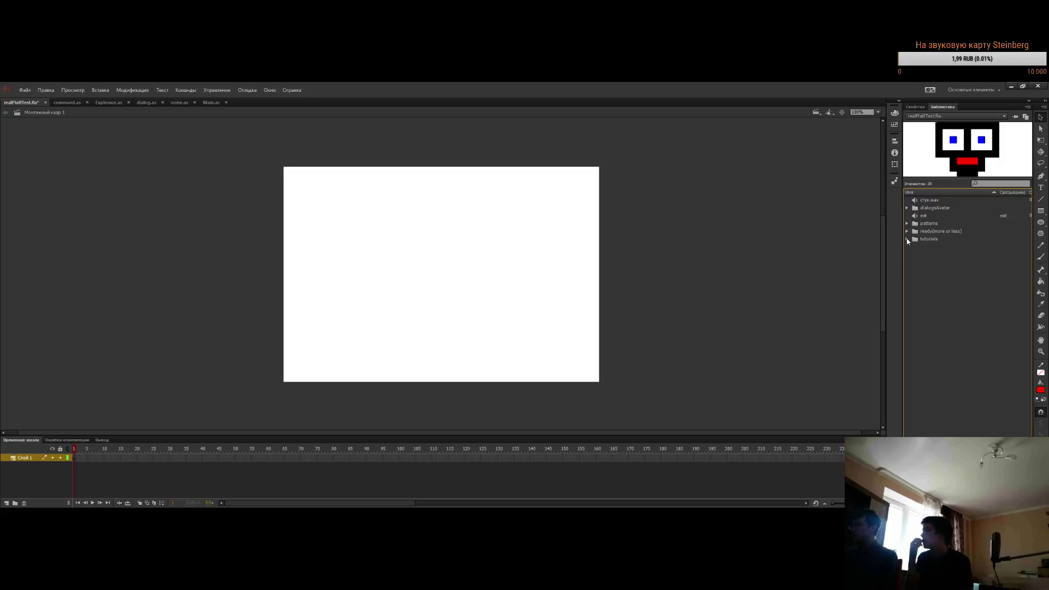
Preview the symbols in the ready(more or less) library folder one by one, from background through hero
{"action": "left_click", "coordinate": [907, 231]}
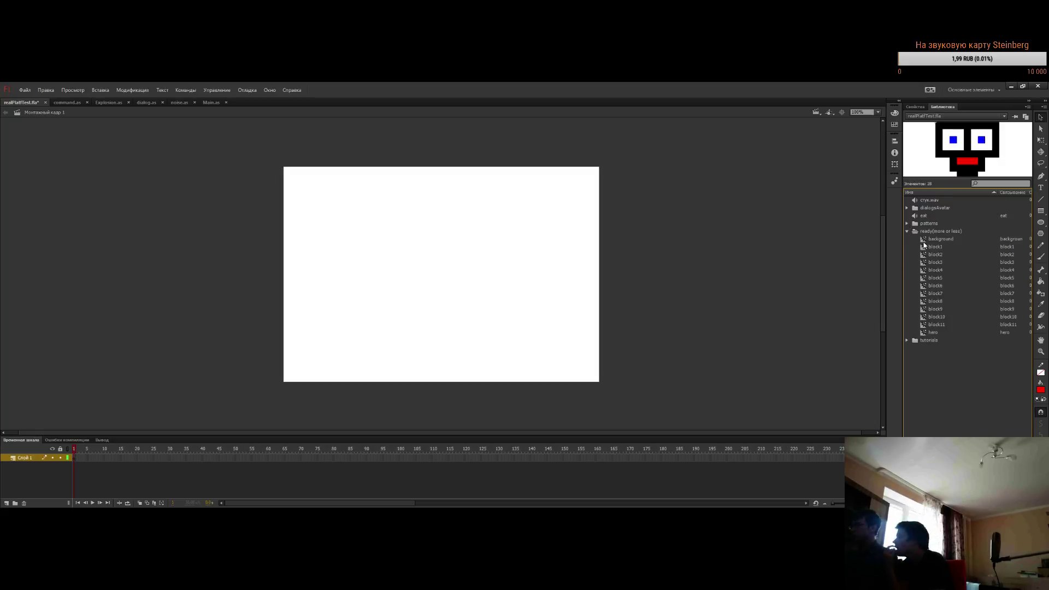
{"action": "left_click", "coordinate": [928, 240]}
{"action": "key", "text": "Down"}
{"action": "key", "text": "Down"}
{"action": "key", "text": "Down"}
{"action": "key", "text": "Down"}
{"action": "key", "text": "Down"}
{"action": "key", "text": "Down"}
{"action": "key", "text": "Down"}
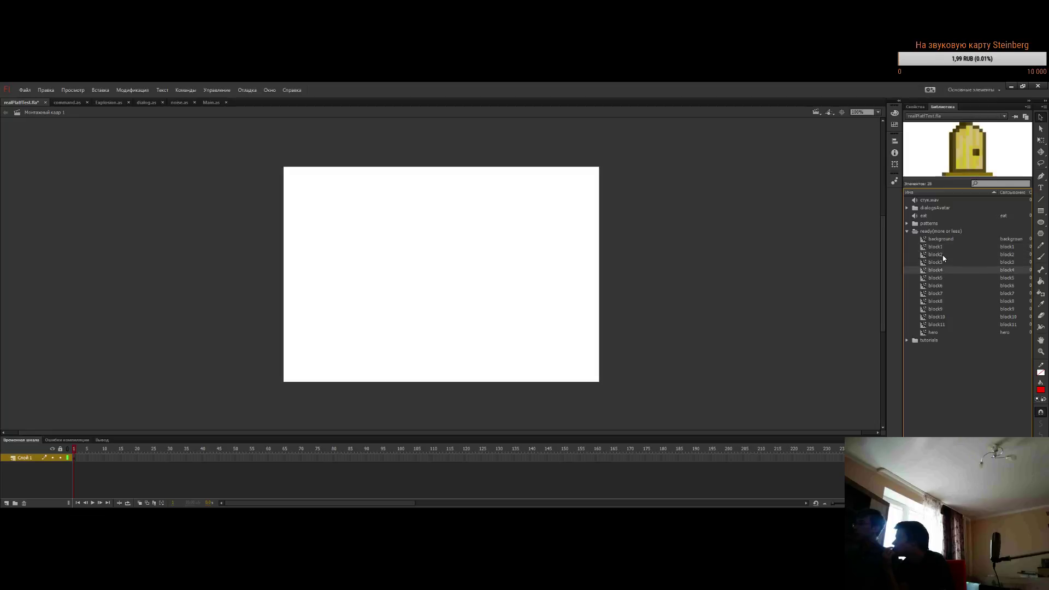
{"action": "key", "text": "Down"}
{"action": "key", "text": "Down"}
{"action": "key", "text": "Down"}
{"action": "key", "text": "Down"}
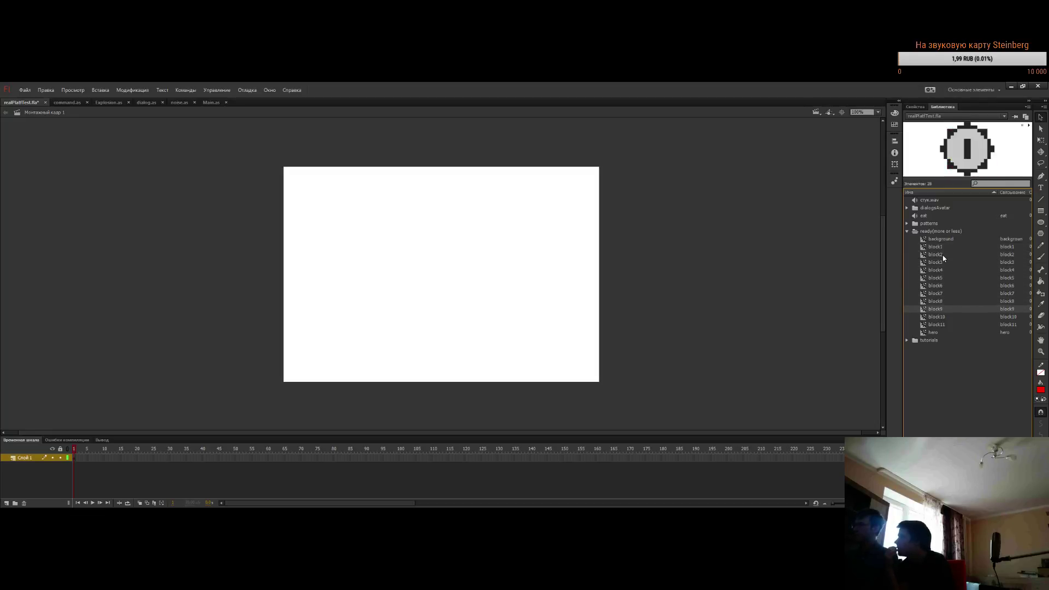
{"action": "key", "text": "Down"}
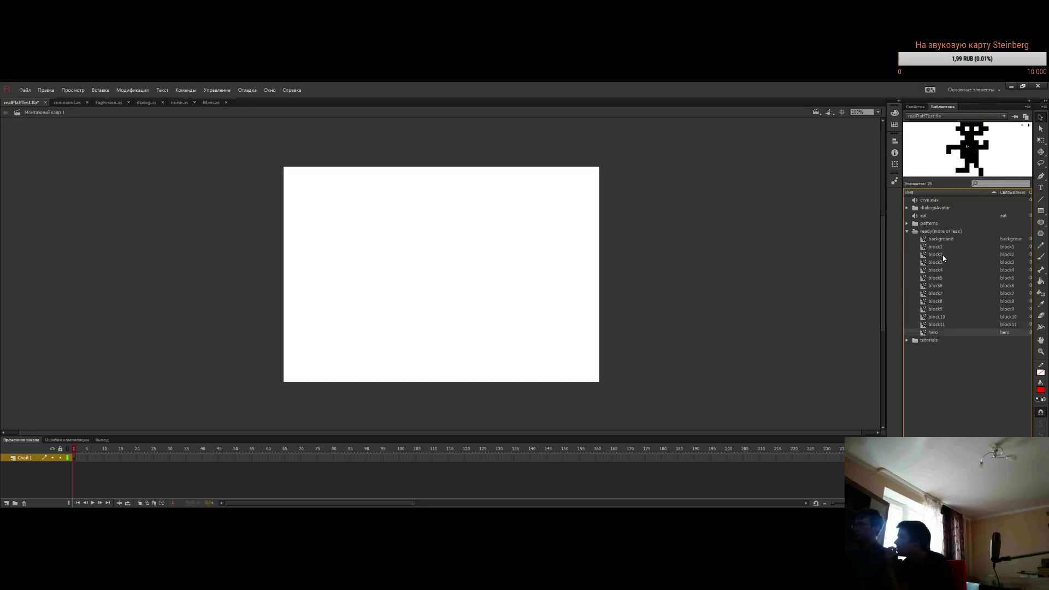
Open the hero symbol for editing and move the playhead to frame 17, at the end of the run animation
{"action": "double_click", "coordinate": [922, 333]}
{"action": "left_click", "coordinate": [1040, 351]}
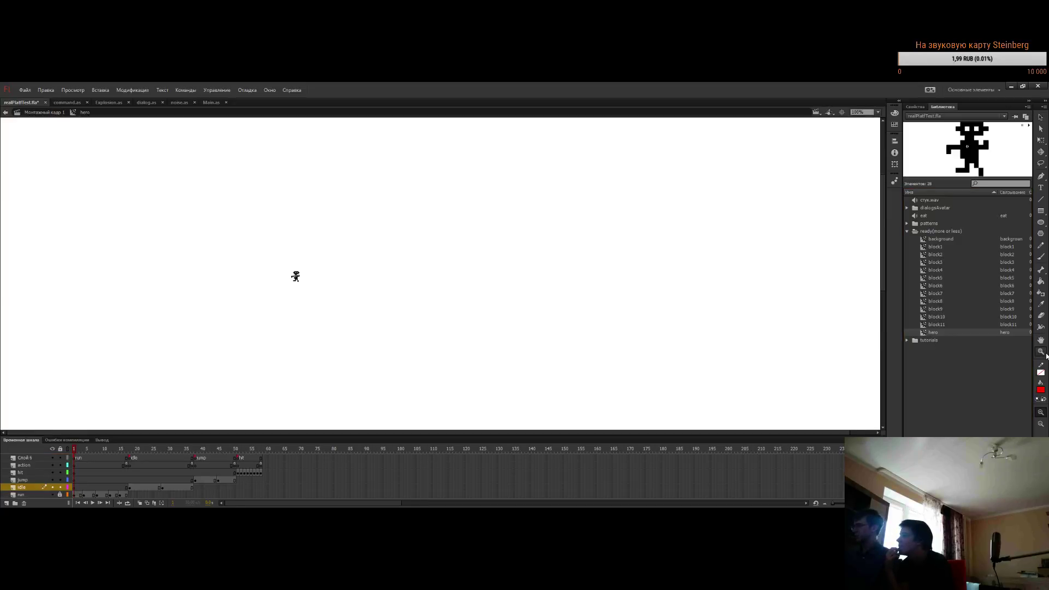
{"action": "left_click", "coordinate": [302, 272]}
{"action": "left_click", "coordinate": [389, 297]}
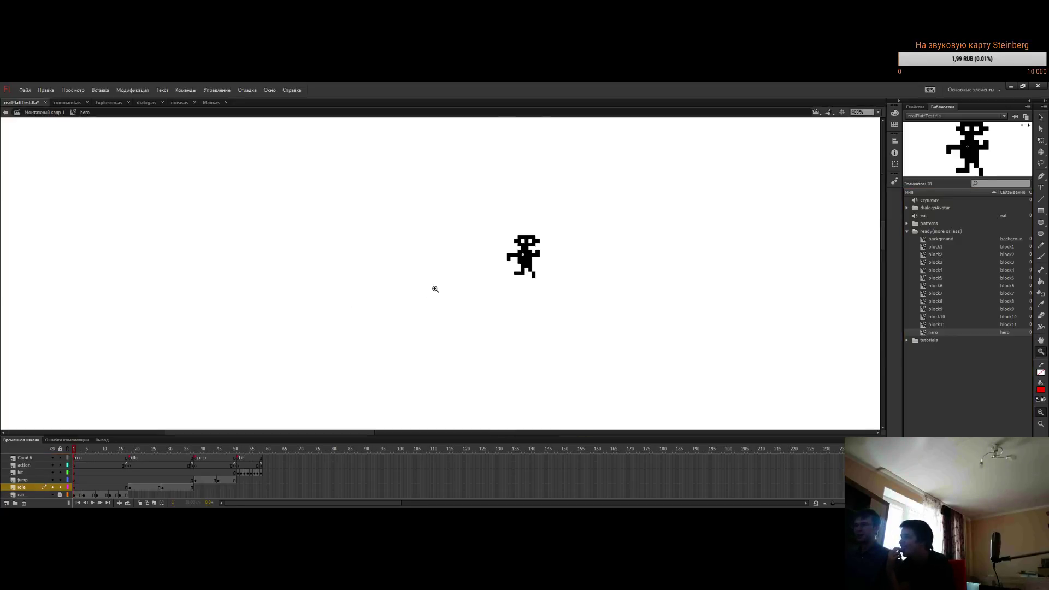
{"action": "left_click", "coordinate": [524, 266]}
{"action": "left_click_drag", "start_coordinate": [82, 449], "coordinate": [127, 440]}
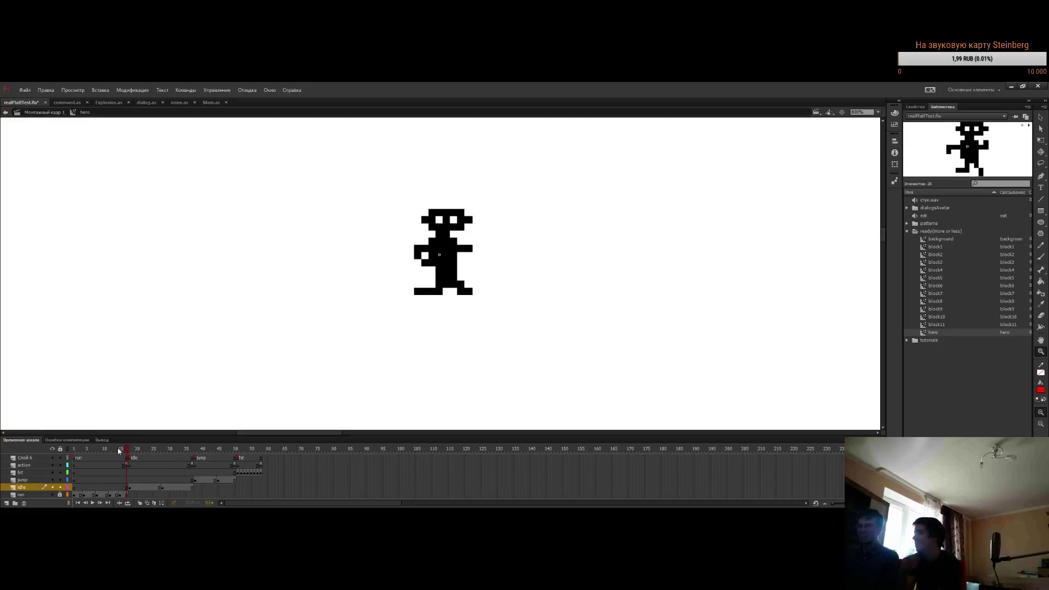
Add a new layer to the hero symbol's timeline and place it below the run layer
{"action": "left_click", "coordinate": [20, 494]}
{"action": "left_click", "coordinate": [6, 503]}
{"action": "left_click_drag", "start_coordinate": [8, 490], "coordinate": [11, 497]}
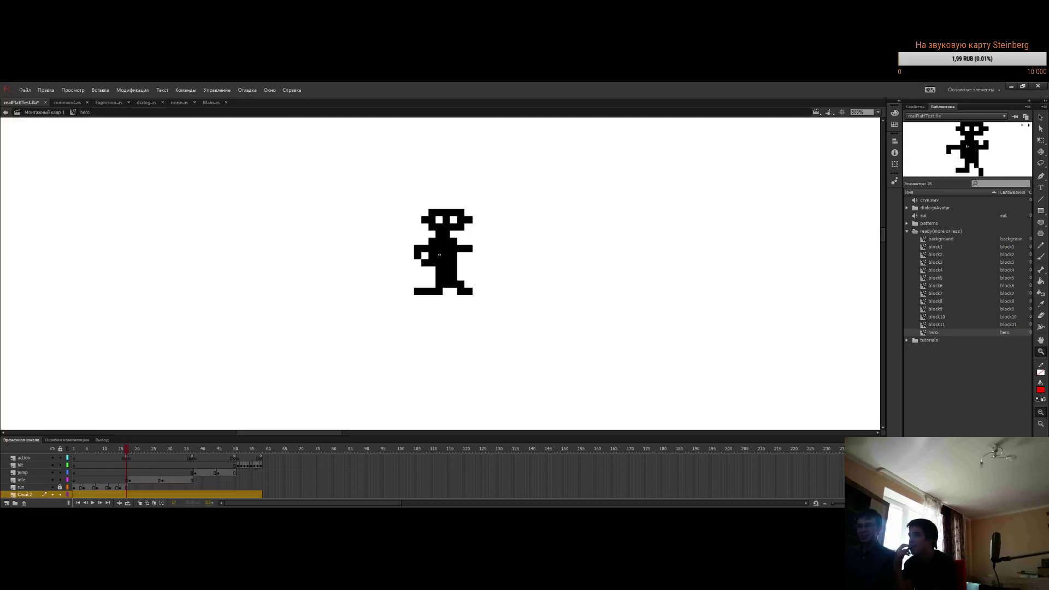
Trim the new bottom layer to the run animation by splitting it at frame 18 and removing all frames from there onward
{"action": "left_click", "coordinate": [130, 495]}
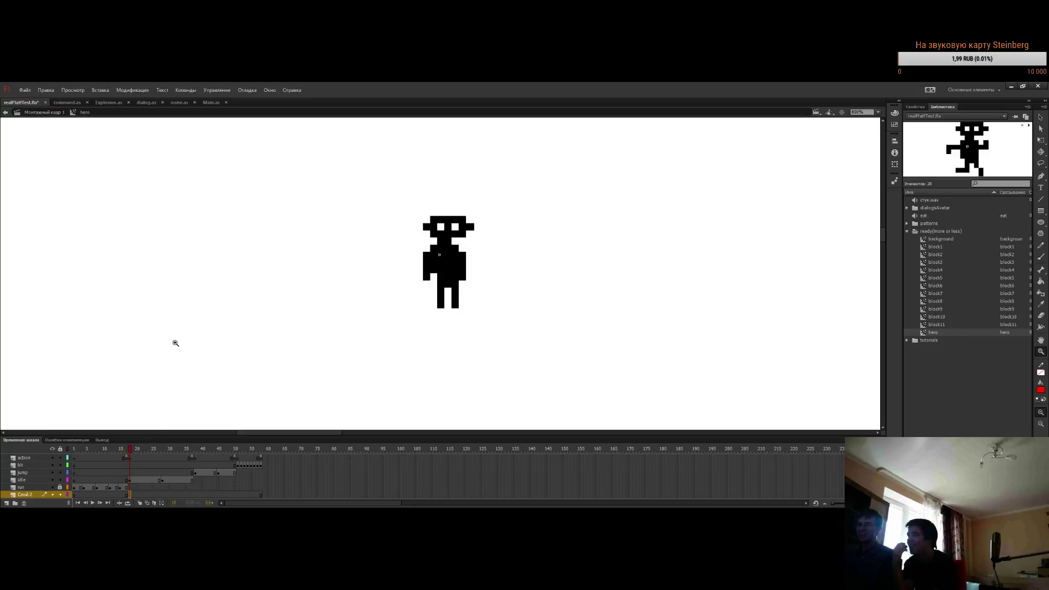
{"action": "left_click", "coordinate": [159, 495]}
{"action": "left_click_drag", "start_coordinate": [260, 495], "coordinate": [130, 495]}
{"action": "left_click", "coordinate": [221, 495]}
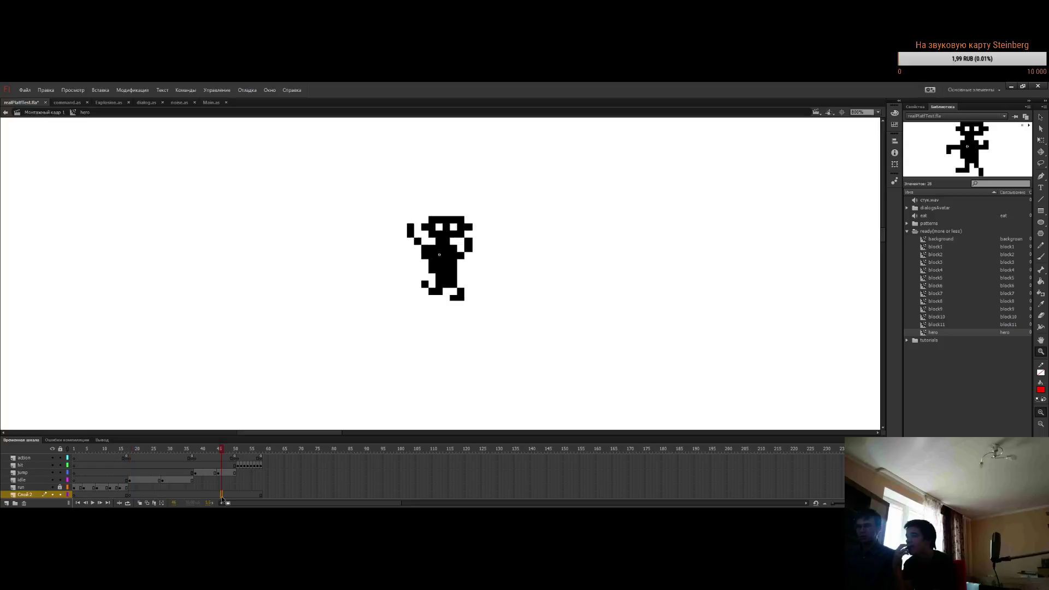
{"action": "double_click", "coordinate": [221, 495]}
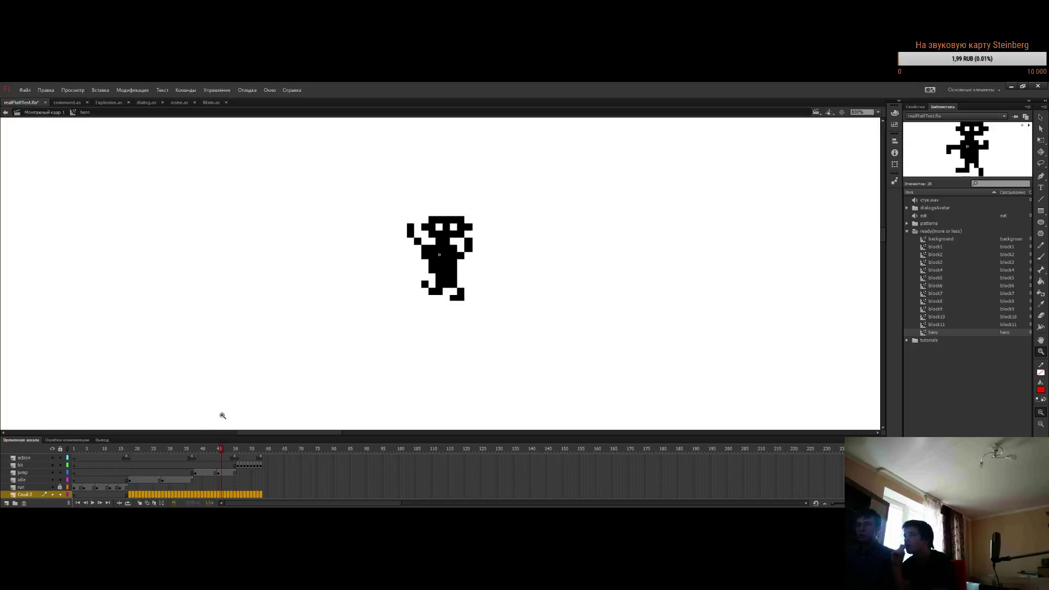
Add the стук.wav sound from the library to the new layer, starting at frame 1
{"action": "left_click", "coordinate": [77, 501]}
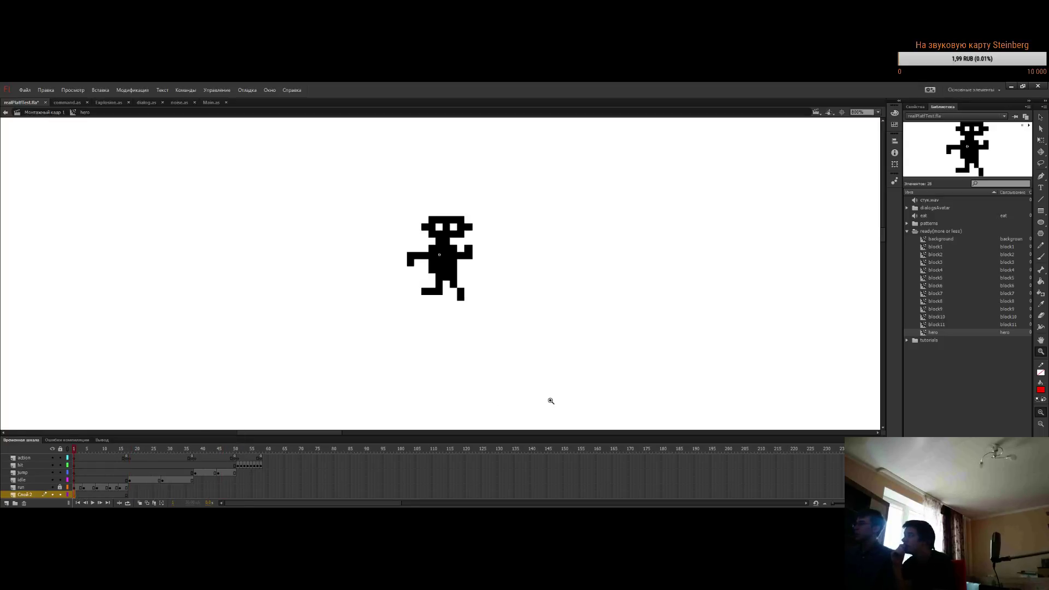
{"action": "left_click", "coordinate": [917, 202]}
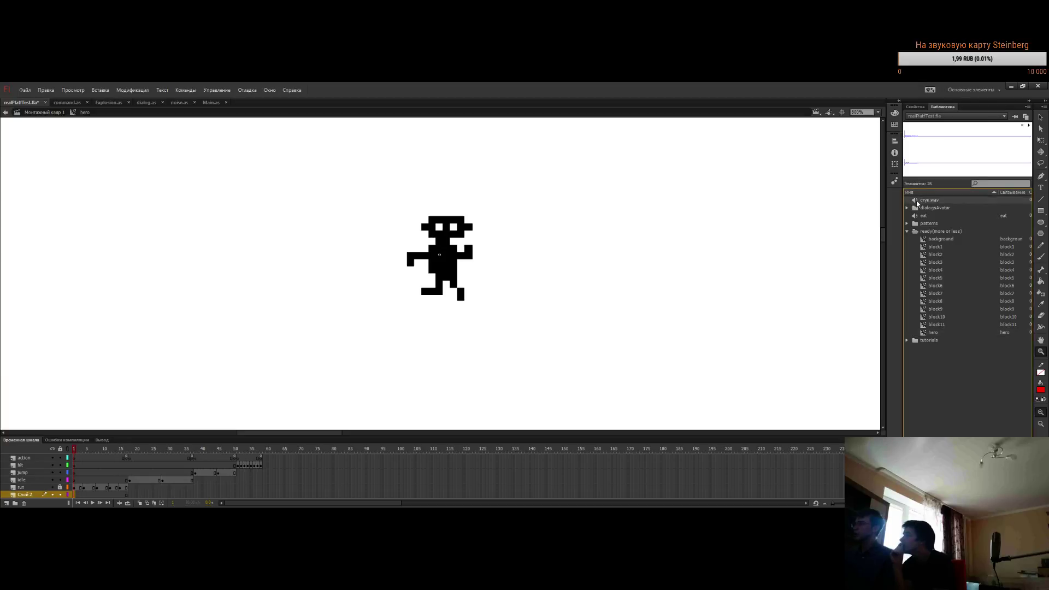
{"action": "left_click_drag", "start_coordinate": [918, 203], "coordinate": [278, 384]}
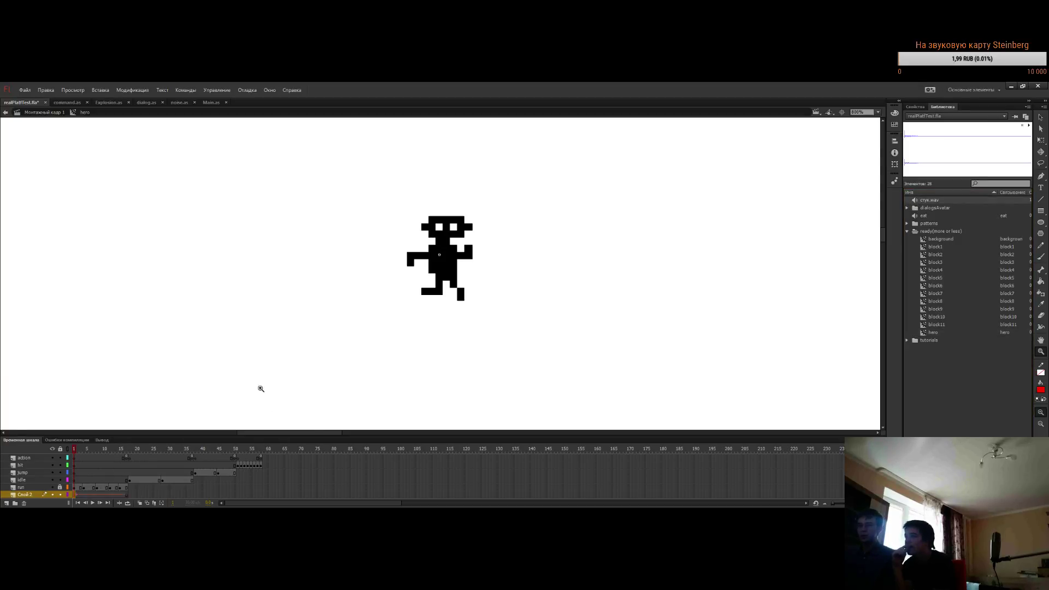
Select the knock sound's frames on the new bottom layer and review their sound properties
{"action": "left_click", "coordinate": [109, 495]}
{"action": "left_click", "coordinate": [109, 495]}
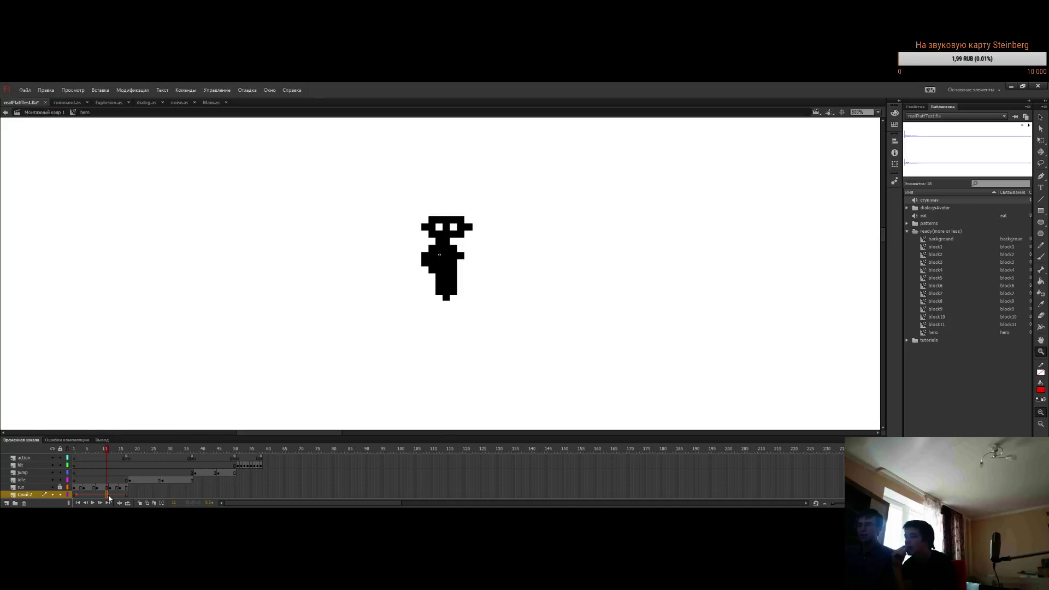
{"action": "left_click", "coordinate": [95, 495]}
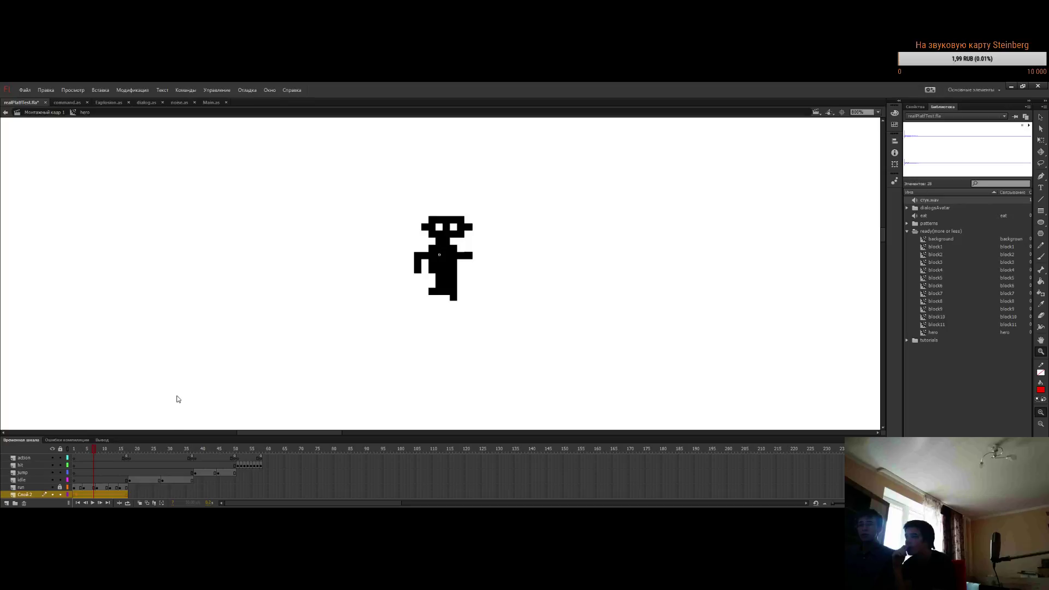
{"action": "left_click", "coordinate": [260, 370]}
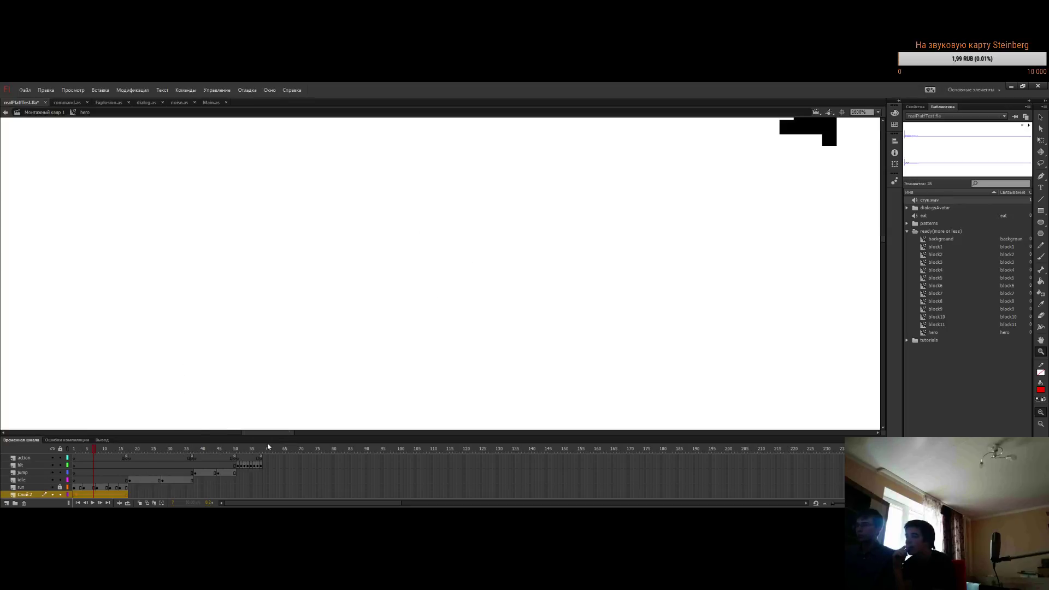
{"action": "left_click_drag", "start_coordinate": [263, 431], "coordinate": [283, 423]}
{"action": "scroll", "coordinate": [312, 377], "scroll_direction": "up", "scroll_amount": 4}
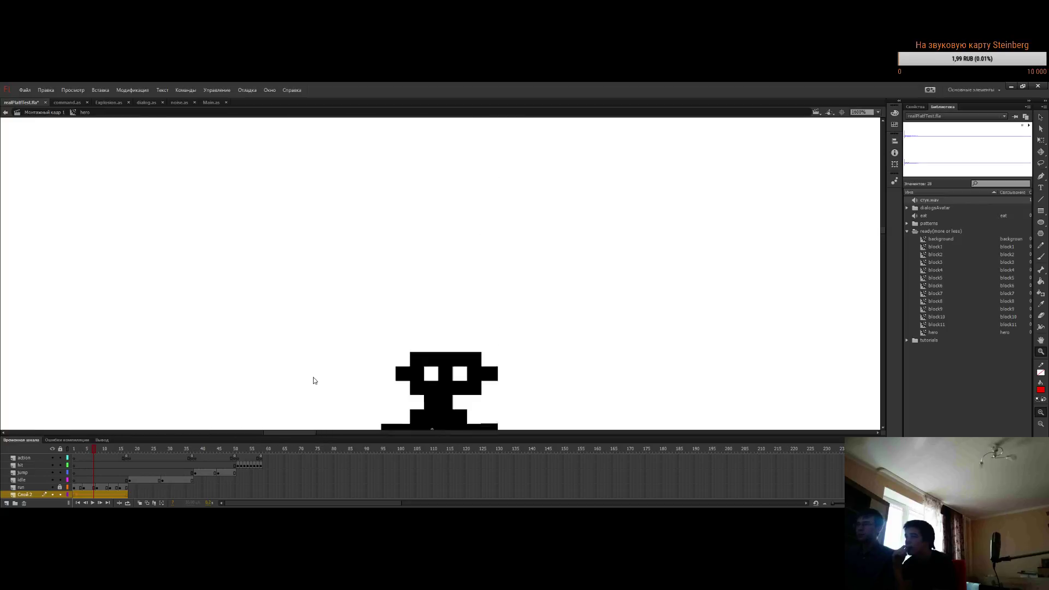
{"action": "scroll", "coordinate": [334, 375], "scroll_direction": "down", "scroll_amount": 4}
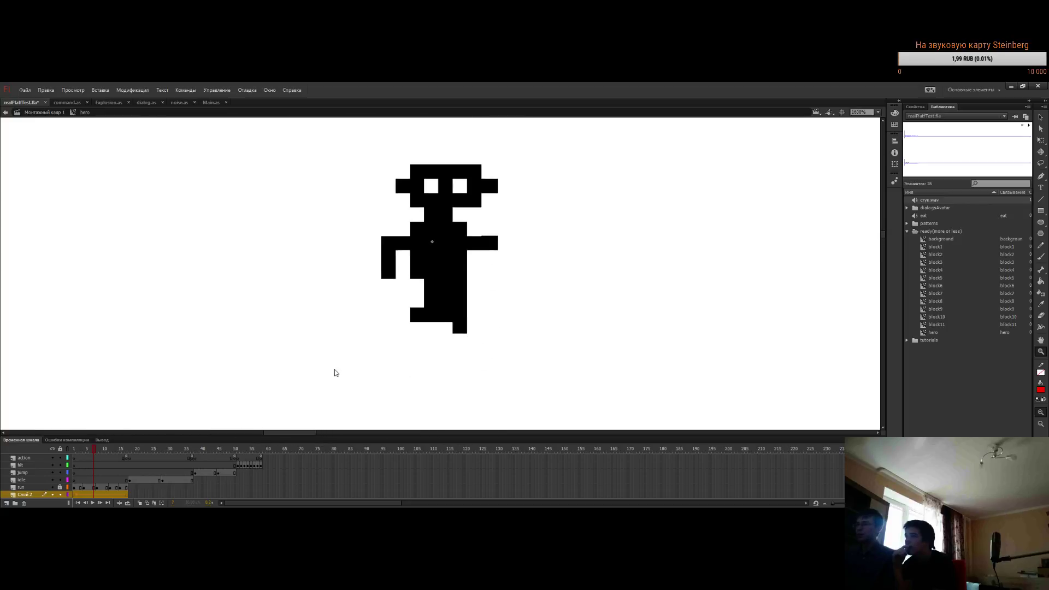
{"action": "left_click", "coordinate": [915, 108]}
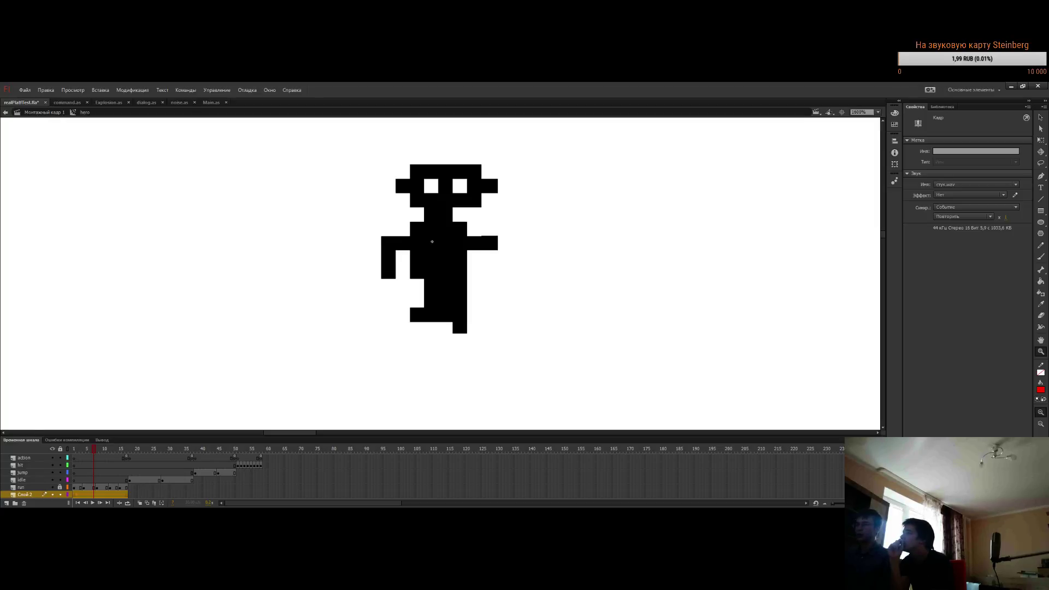
{"action": "left_click", "coordinate": [574, 383]}
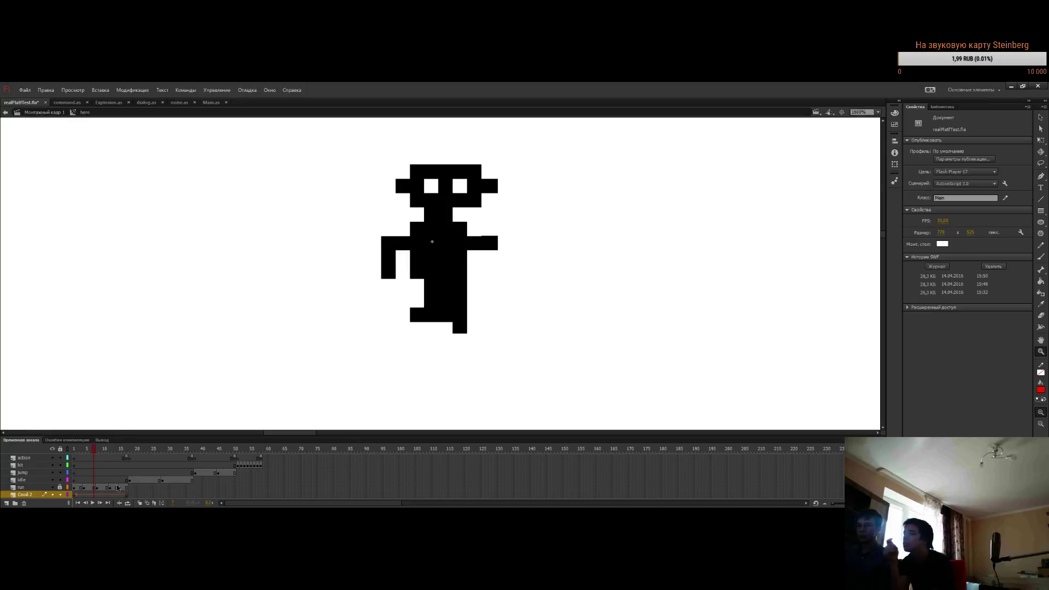
Play the hero's timeline from frame 1 to check how the knock sound fits the run animation
{"action": "left_click", "coordinate": [74, 449]}
{"action": "key", "text": "Return"}
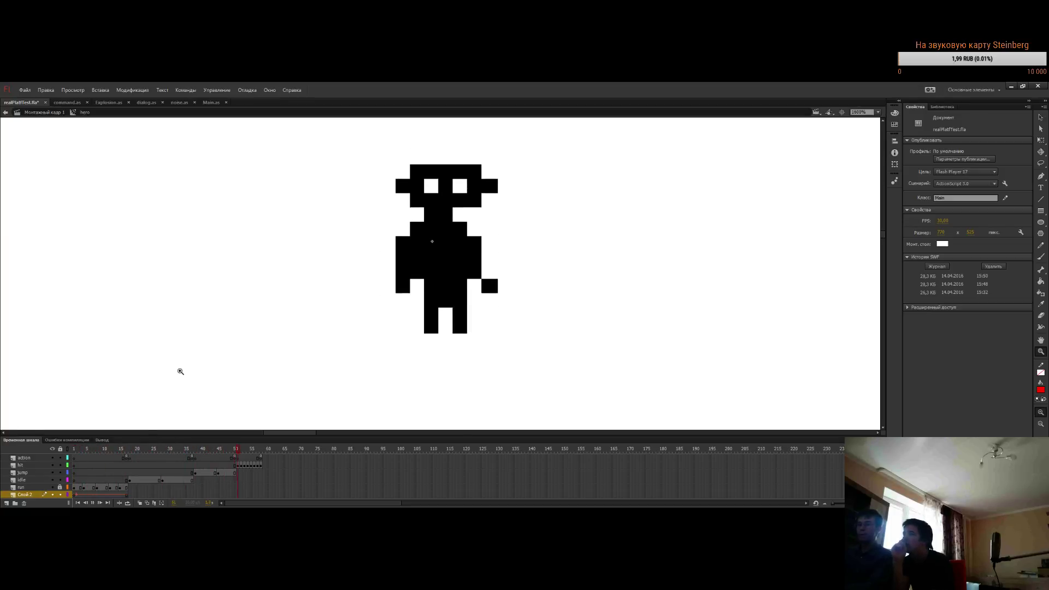
{"action": "key", "text": "Return"}
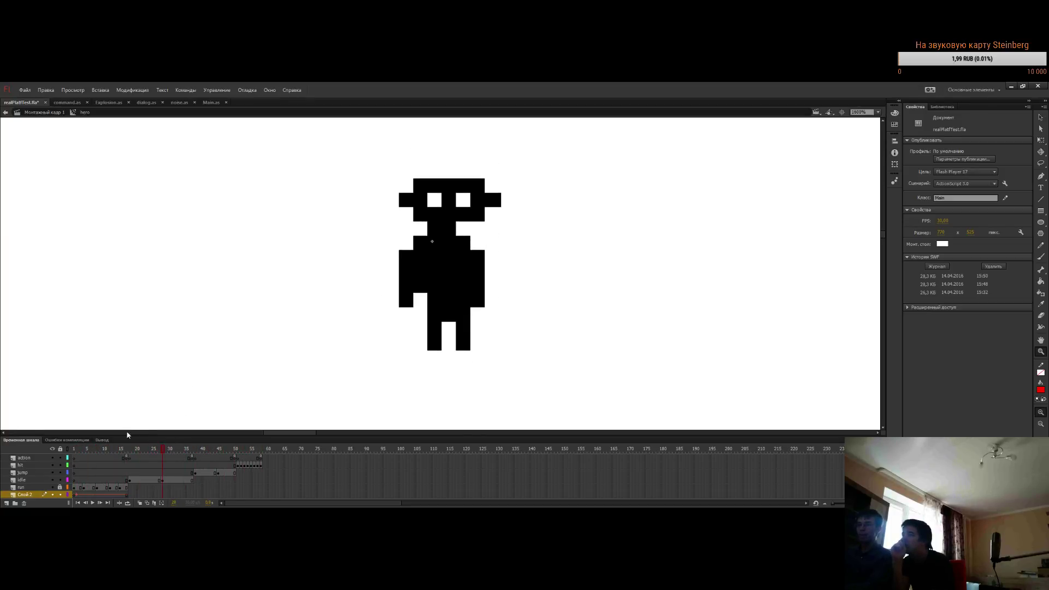
{"action": "left_click_drag", "start_coordinate": [151, 452], "coordinate": [85, 456]}
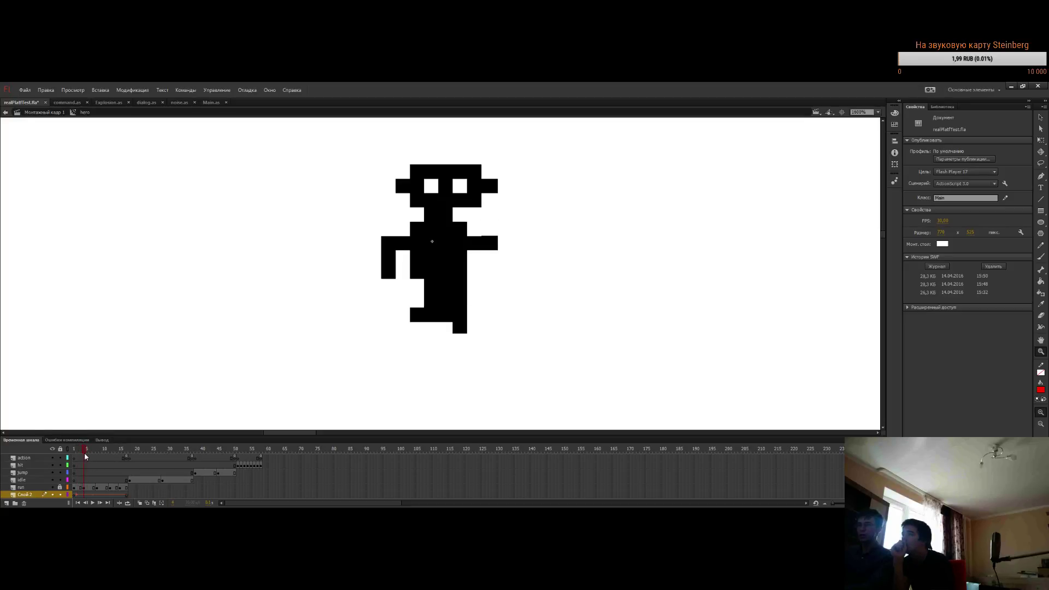
Delay the knock sound on the bottom layer to start at frame 4 and trim the layer back to the run animation's end
{"action": "left_click", "coordinate": [85, 494]}
{"action": "left_click", "coordinate": [77, 494]}
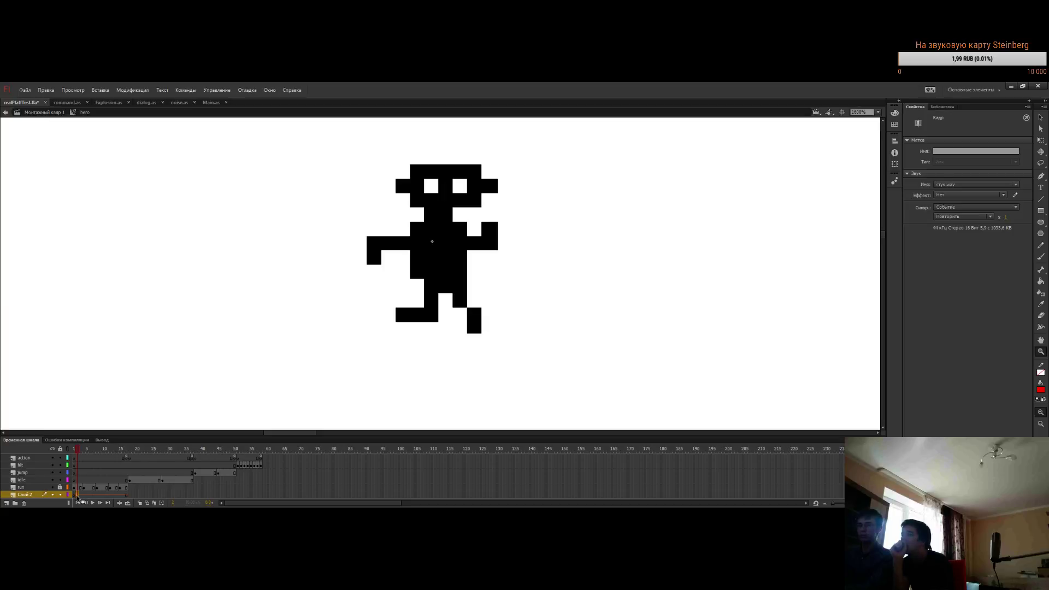
{"action": "left_click", "coordinate": [78, 495]}
{"action": "key", "text": "Return"}
{"action": "left_click", "coordinate": [78, 498]}
{"action": "key", "text": "F5"}
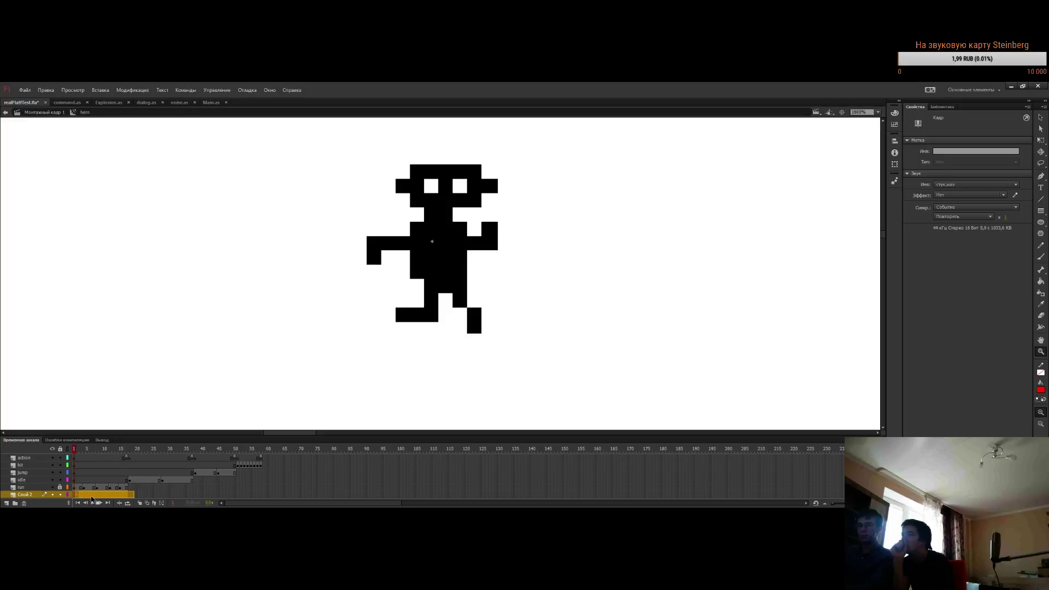
{"action": "key", "text": "F5"}
{"action": "key", "text": "Return"}
{"action": "mouse_move", "coordinate": [92, 454]}
{"action": "left_mouse_down"}
{"action": "mouse_move", "coordinate": [66, 455]}
{"action": "mouse_move", "coordinate": [113, 455]}
{"action": "left_mouse_up"}
{"action": "left_click", "coordinate": [135, 495]}
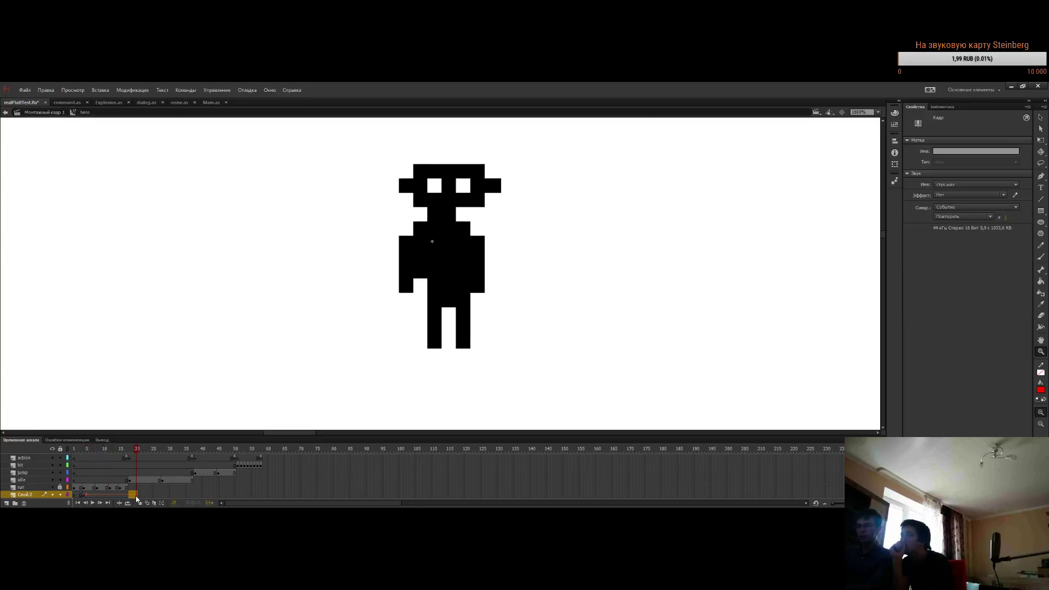
{"action": "left_click", "coordinate": [160, 313]}
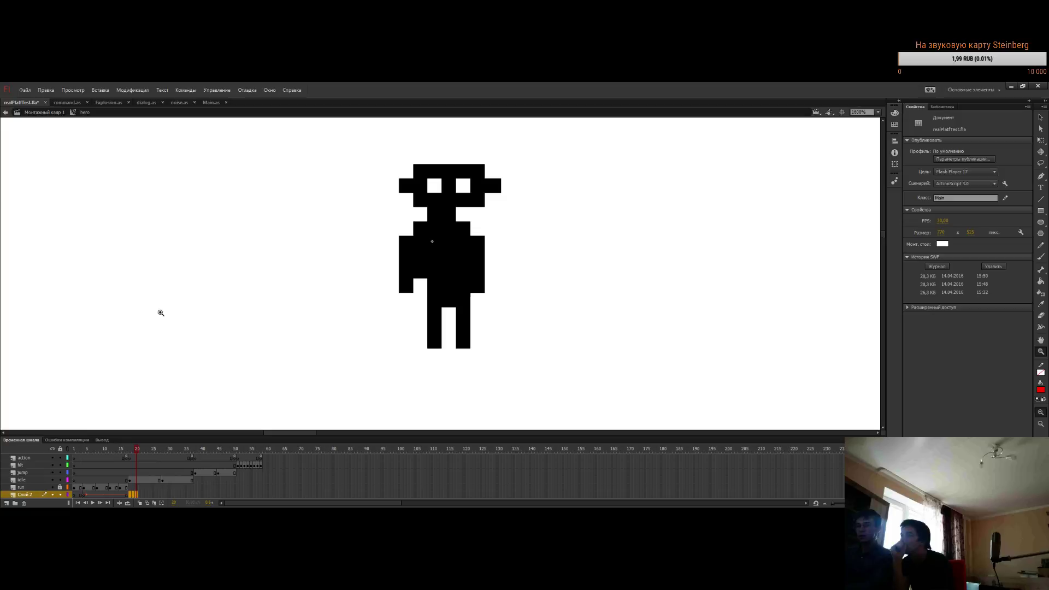
Test the movie, making the hero run both ways and jump to hear the footsteps, and close the preview
{"action": "left_click", "coordinate": [260, 495]}
{"action": "key", "text": "ctrl+Return"}
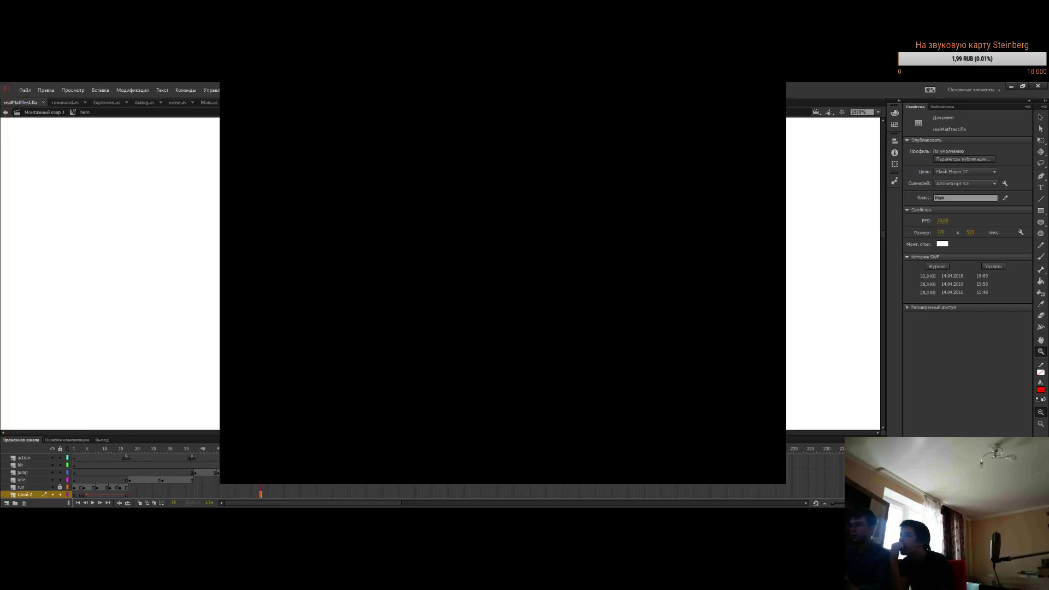
{"action": "key", "text": "Right"}
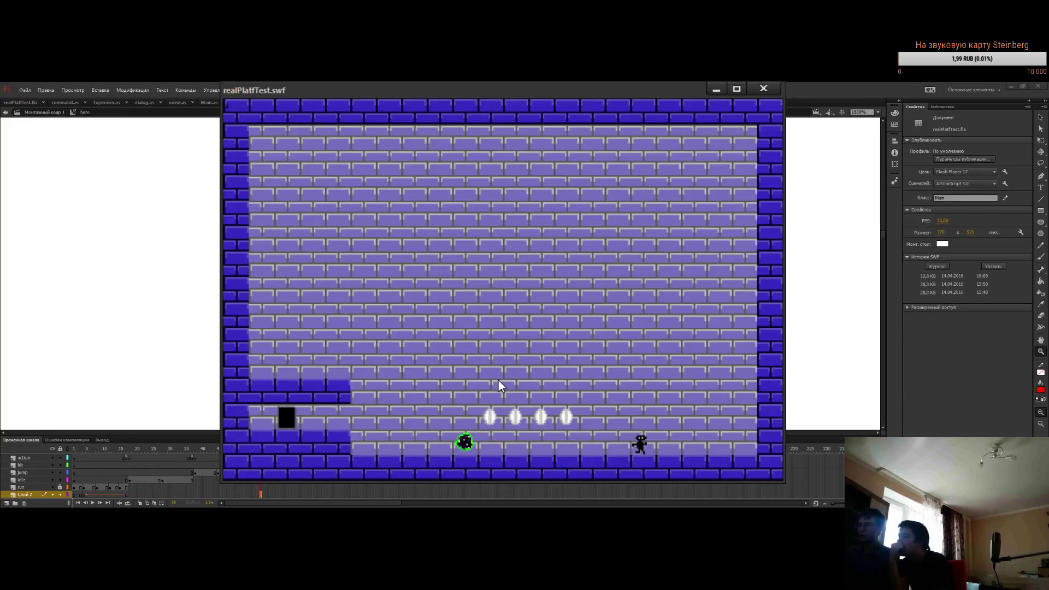
{"action": "key", "text": "Left"}
{"action": "key", "text": "Up"}
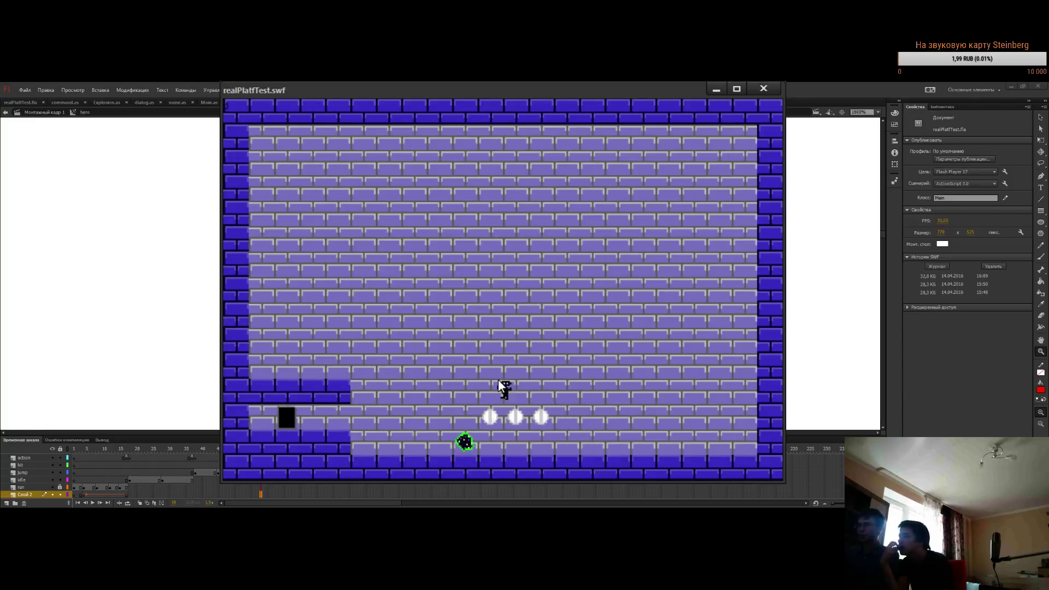
{"action": "left_click", "coordinate": [765, 92]}
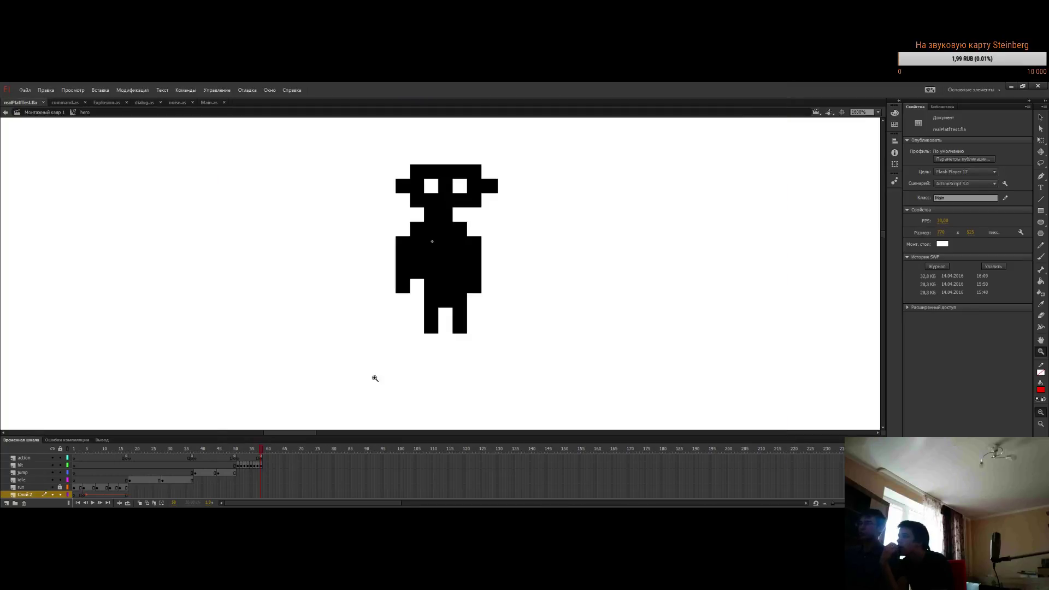
Give the knock sound on the bottom layer a custom effect (Заказной) and save the file
{"action": "left_click", "coordinate": [107, 495]}
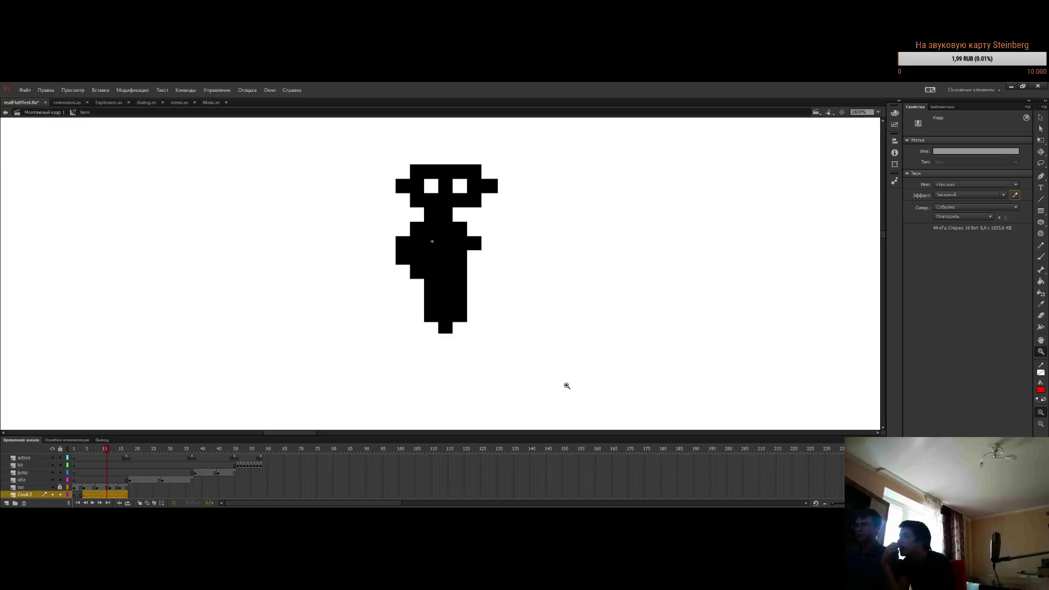
{"action": "key", "text": "ctrl+s"}
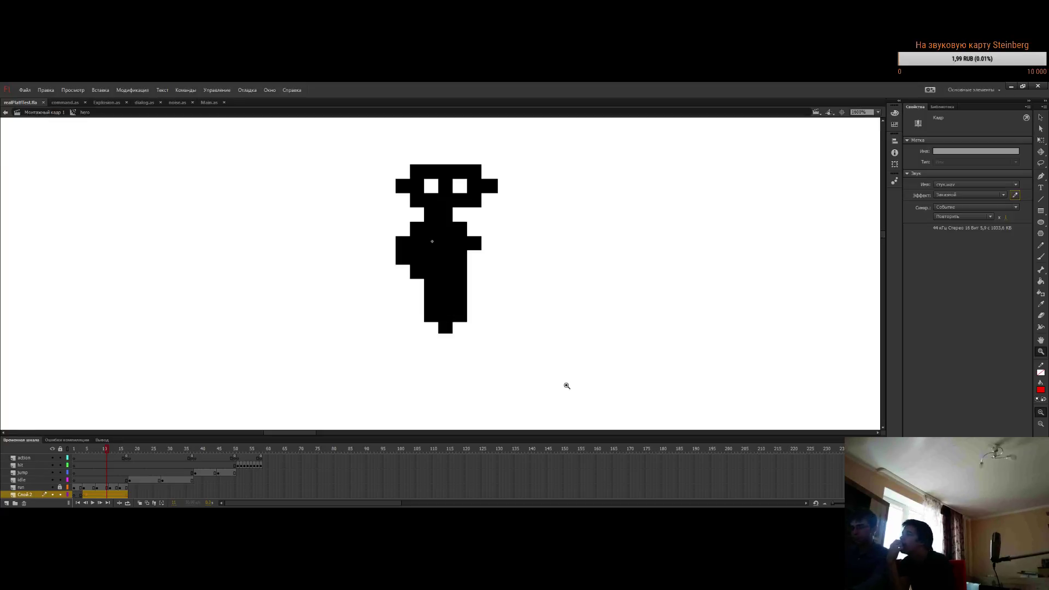
Test the movie again, running and jumping the hero around the level to hear the customised footsteps, and close the preview
{"action": "key", "text": "ctrl+Return"}
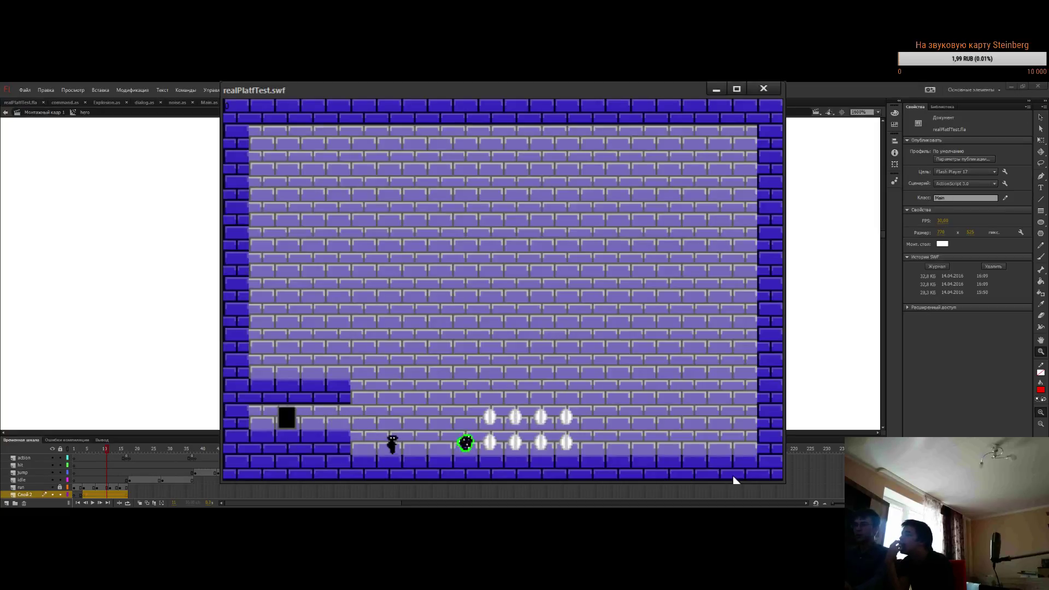
{"action": "key", "text": "Right"}
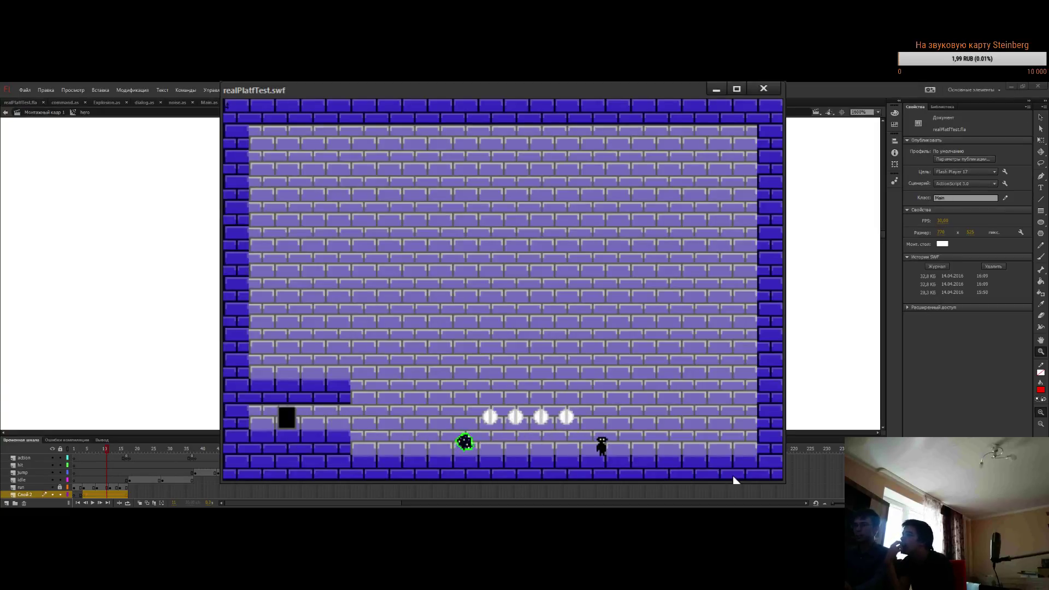
{"action": "key", "text": "Left"}
{"action": "key", "text": "Up"}
{"action": "key", "text": "Left"}
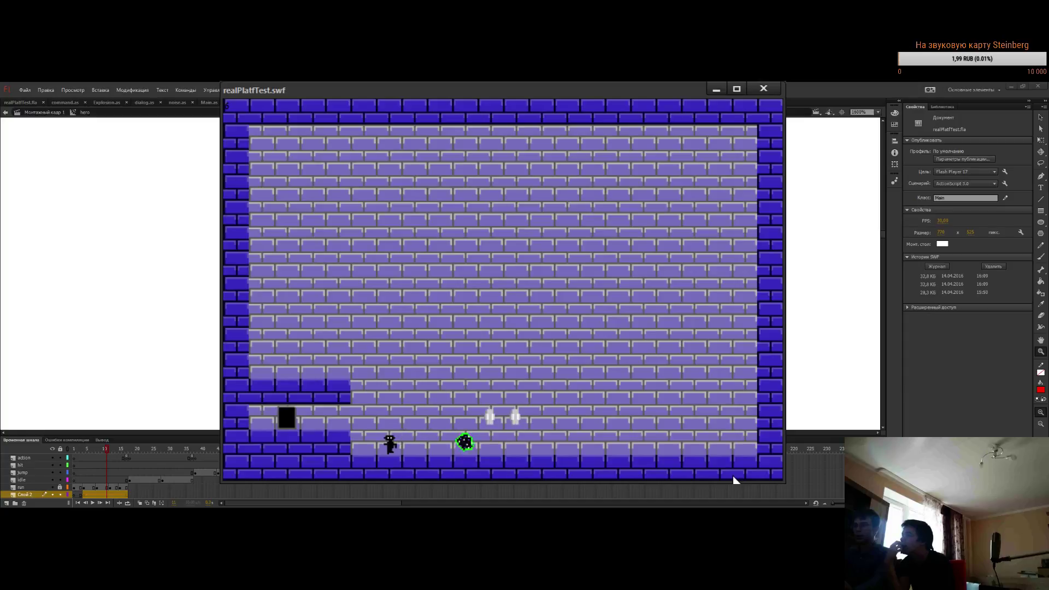
{"action": "key", "text": "Up"}
{"action": "key", "text": "Right"}
{"action": "key", "text": "Up"}
{"action": "key", "text": "Left"}
{"action": "key", "text": "Right"}
{"action": "key", "text": "Up"}
{"action": "key", "text": "Left"}
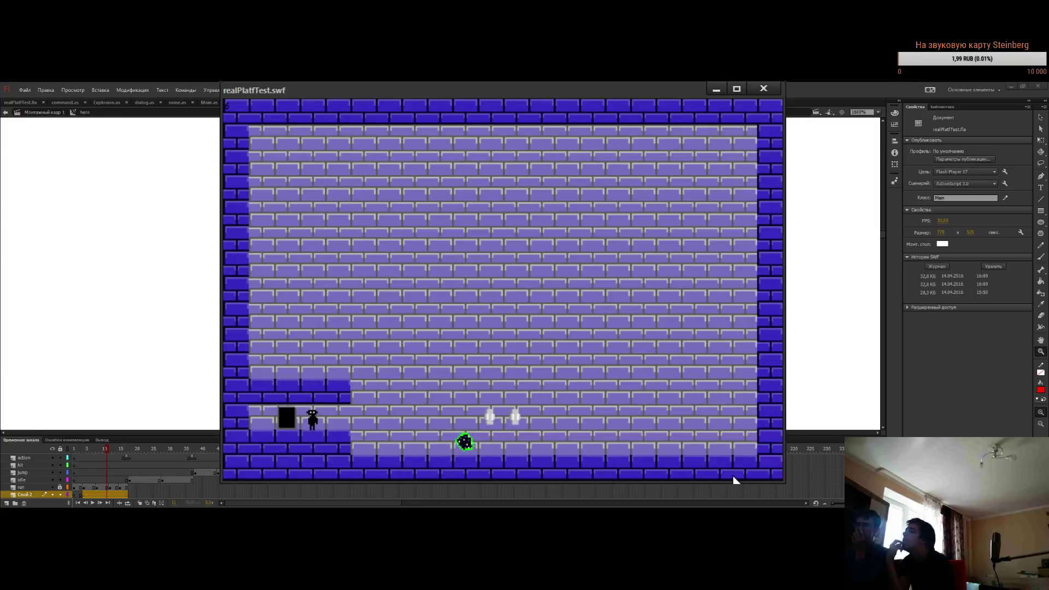
{"action": "key", "text": "Right"}
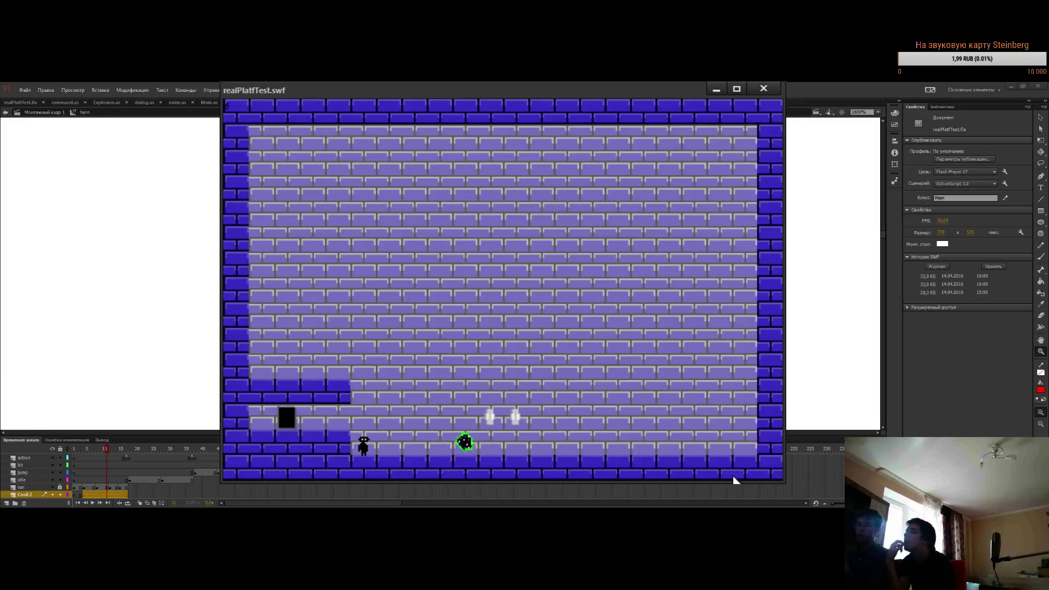
{"action": "left_click", "coordinate": [763, 89]}
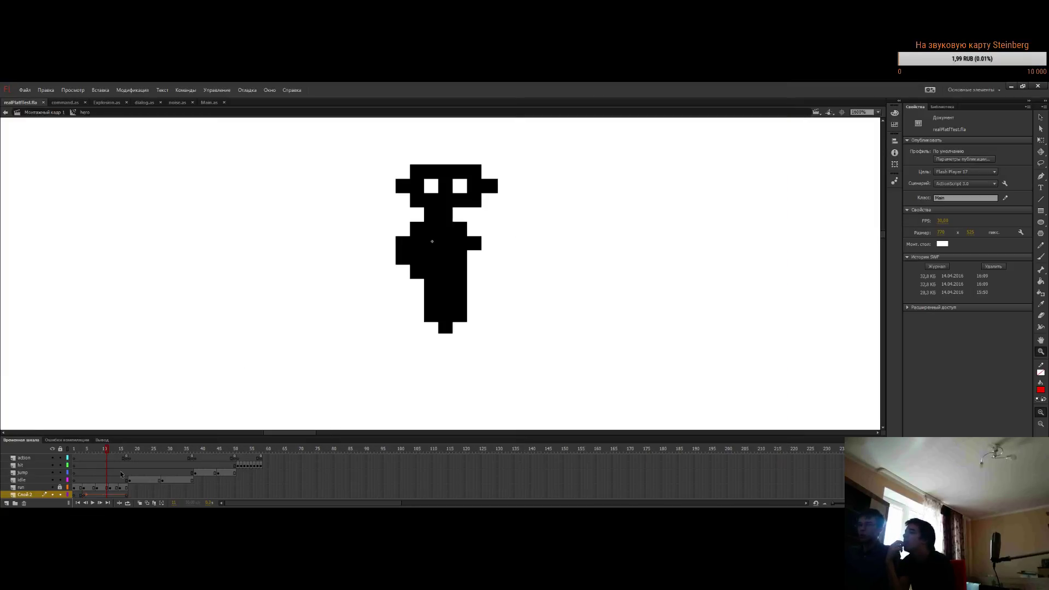
Set the repeat count of the knock sound on the bottom layer to 0
{"action": "left_click", "coordinate": [99, 495]}
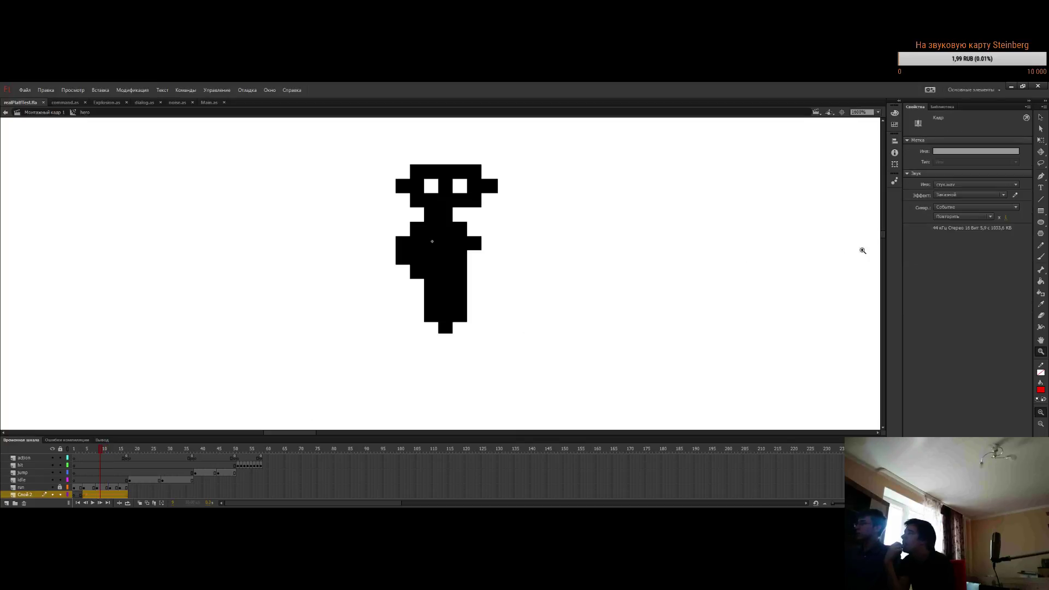
{"action": "left_click", "coordinate": [1006, 218]}
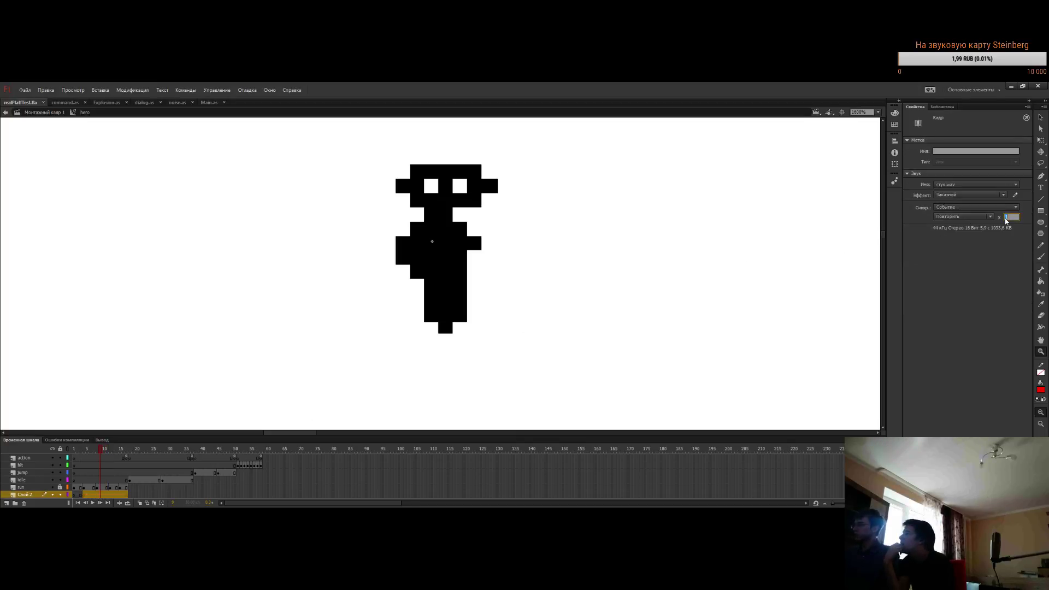
{"action": "type", "text": "0"}
{"action": "key", "text": "Return"}
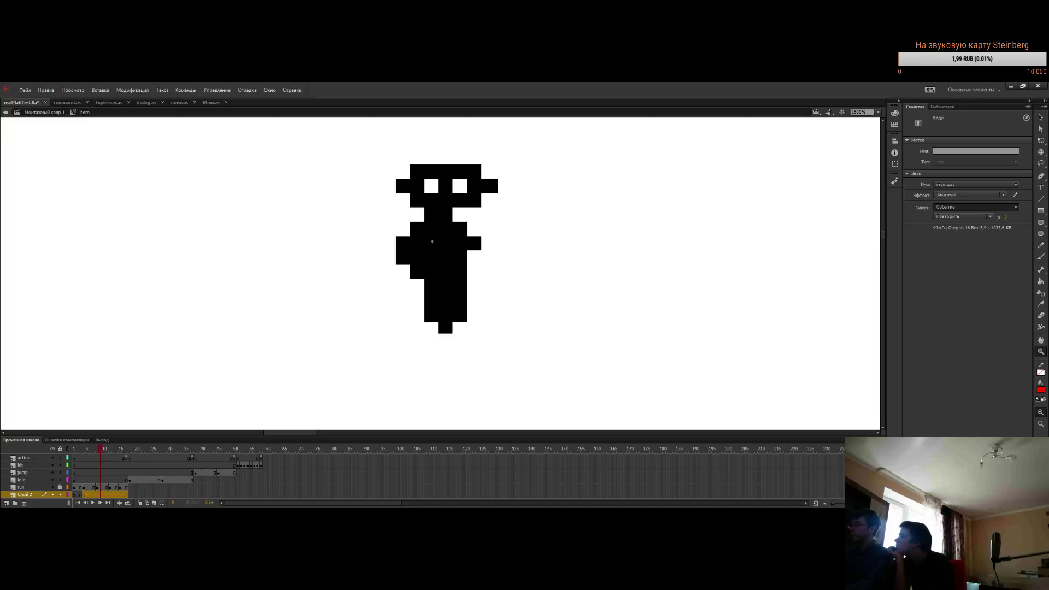
Set the knock sound's sync mode to Начать (Start) and deselect its frames with the Selection tool
{"action": "left_click", "coordinate": [975, 207]}
{"action": "left_click", "coordinate": [961, 229]}
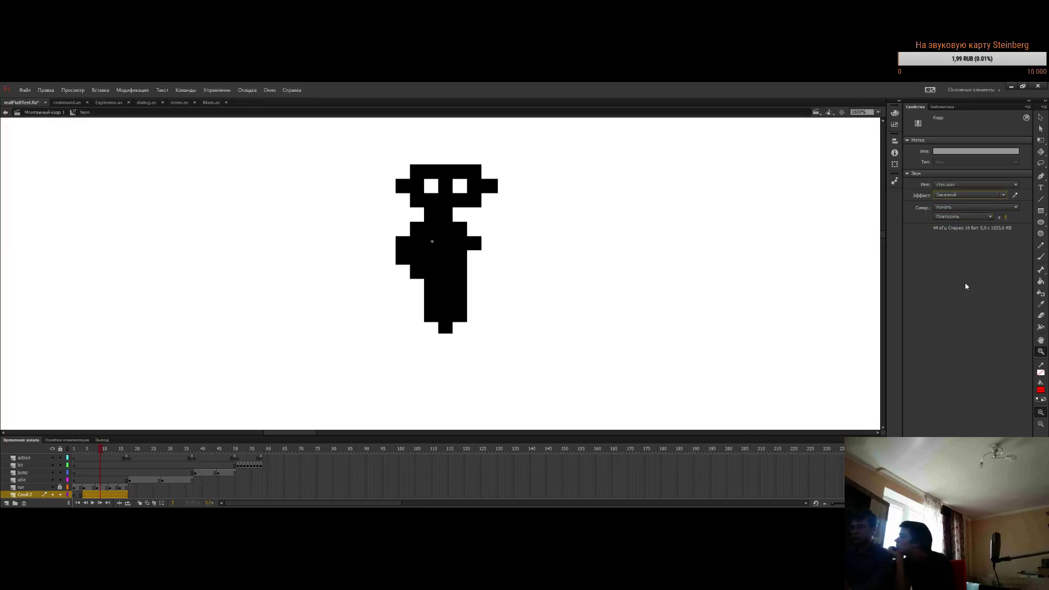
{"action": "left_click", "coordinate": [1040, 123]}
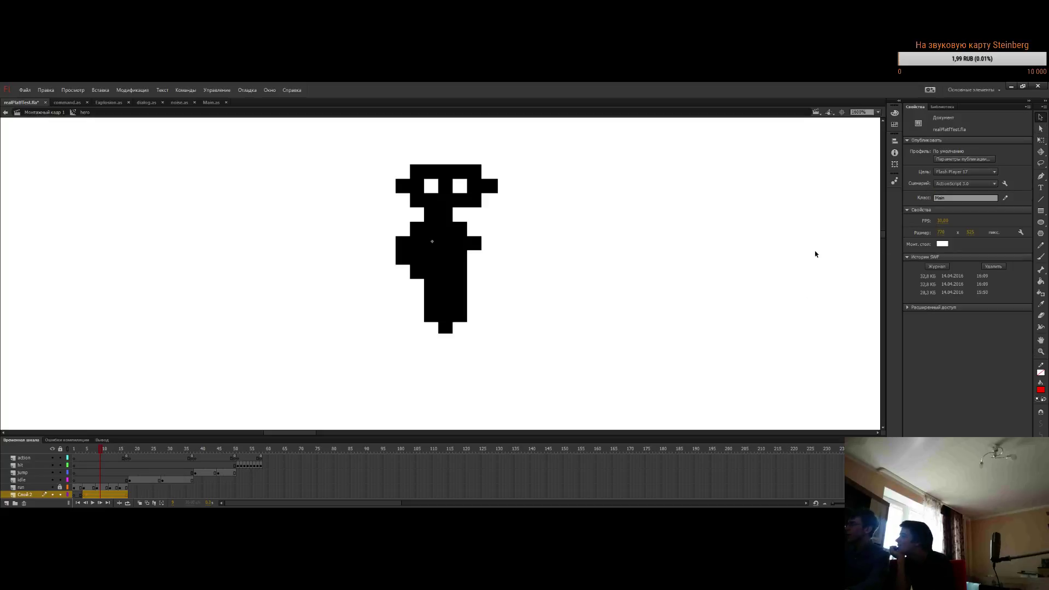
{"action": "left_click", "coordinate": [811, 254]}
Save the file and test the movie by moving the hero right, closing the preview when done
{"action": "key", "text": "ctrl+s"}
{"action": "key", "text": "ctrl+Return"}
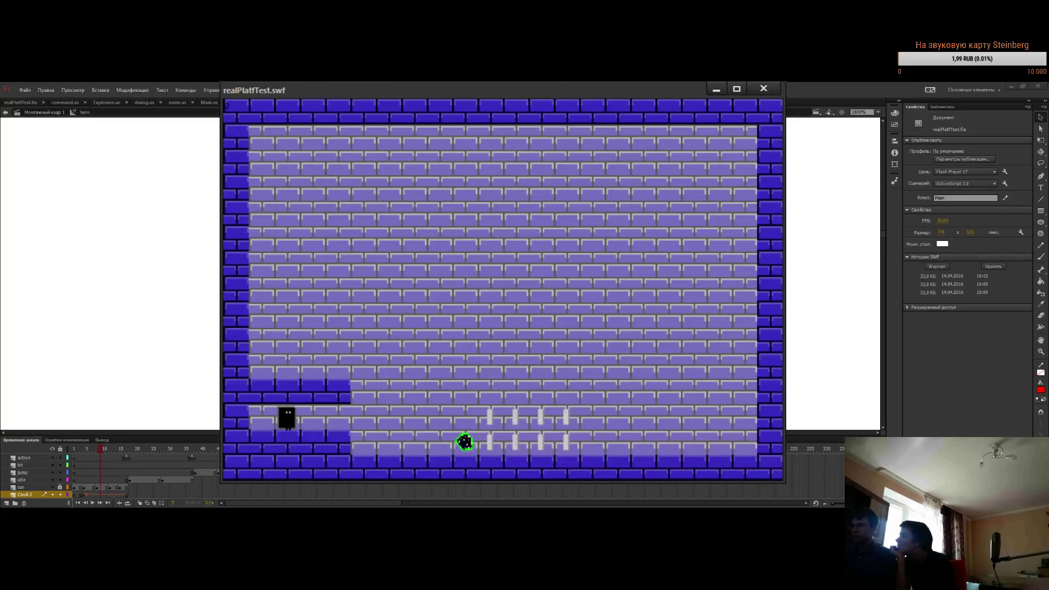
{"action": "key", "text": "Right"}
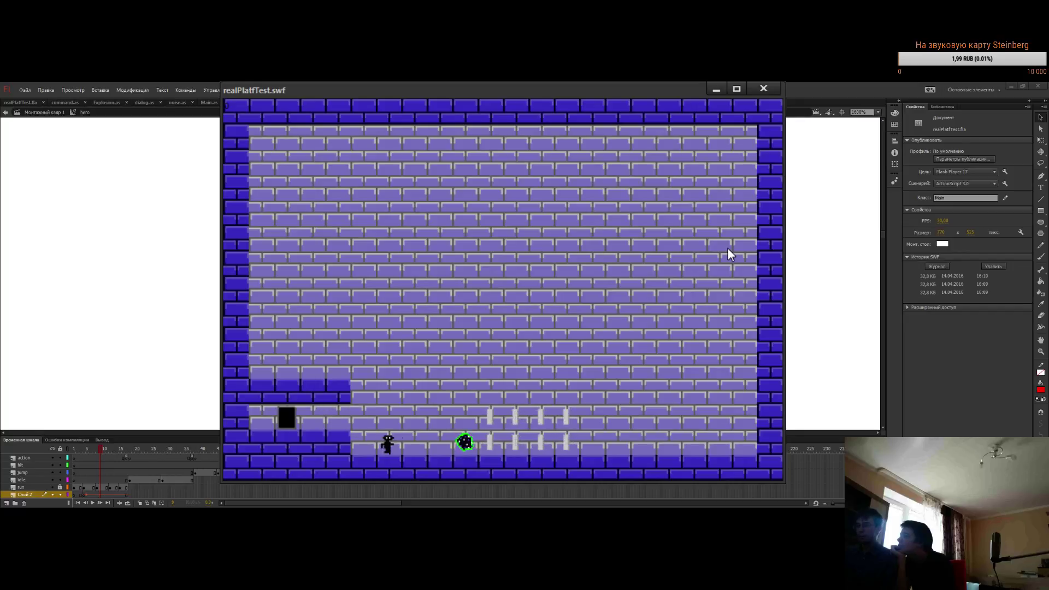
{"action": "left_click", "coordinate": [763, 89]}
Set the sync mode of the knock sound on the bottom layer to Событие (Event)
{"action": "left_click", "coordinate": [94, 495]}
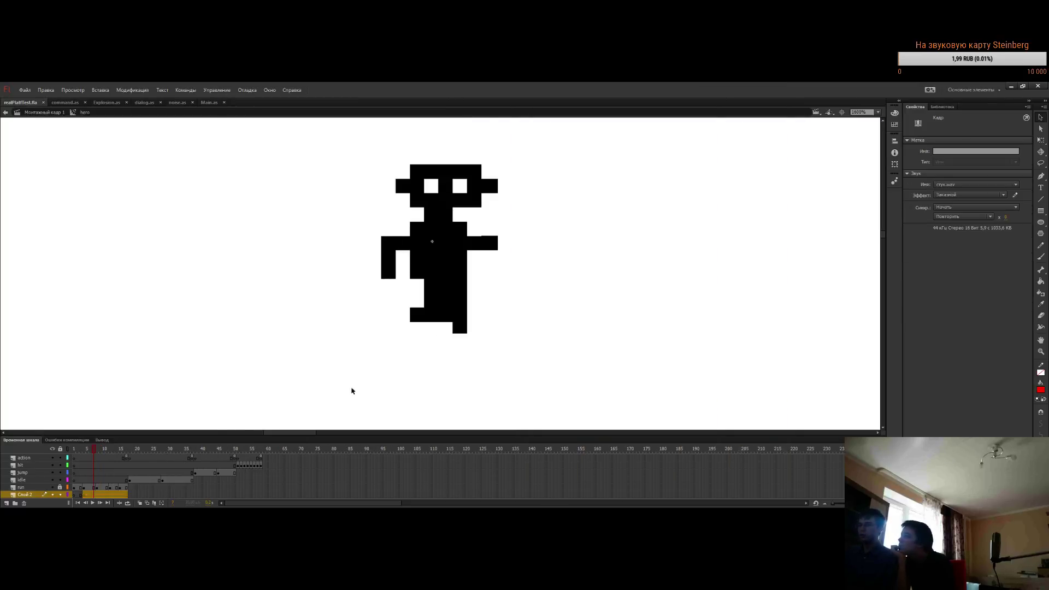
{"action": "left_click", "coordinate": [981, 207]}
{"action": "left_click", "coordinate": [962, 215]}
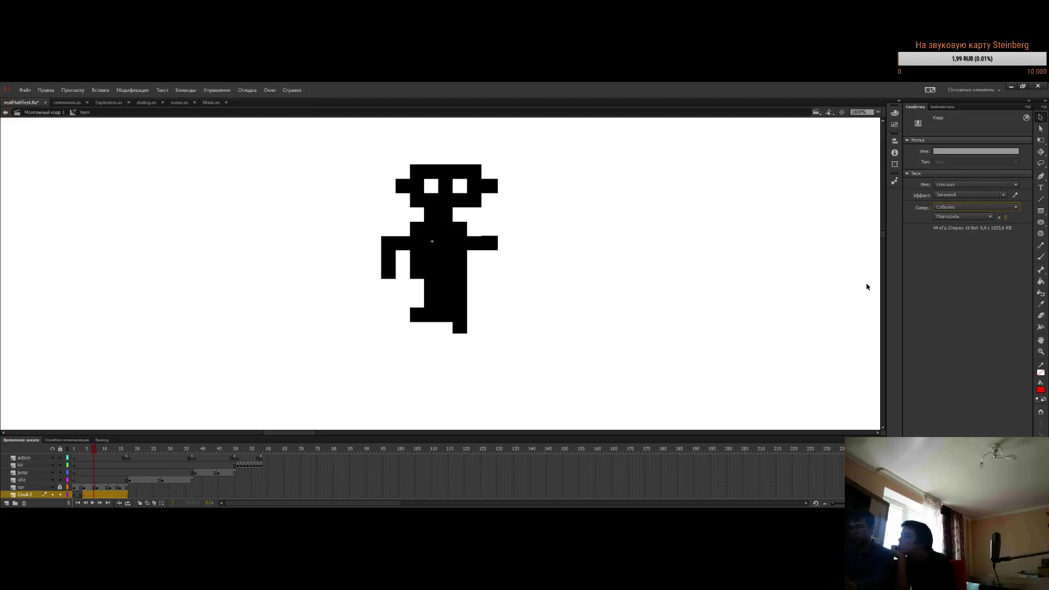
Test the movie by running the hero right to hear the Event-synced footsteps, closing the preview when done
{"action": "key", "text": "ctrl+Return"}
{"action": "key", "text": "Right"}
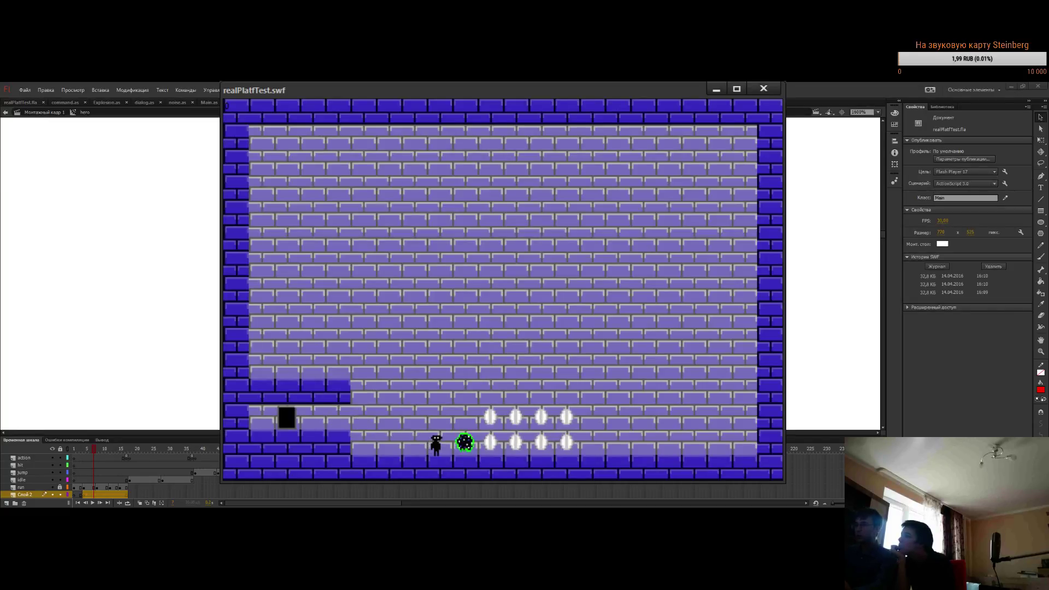
{"action": "left_click", "coordinate": [763, 89]}
Select the knock sound's frames on the bottom layer and test the movie again by moving the hero right, closing the preview
{"action": "left_click", "coordinate": [107, 494]}
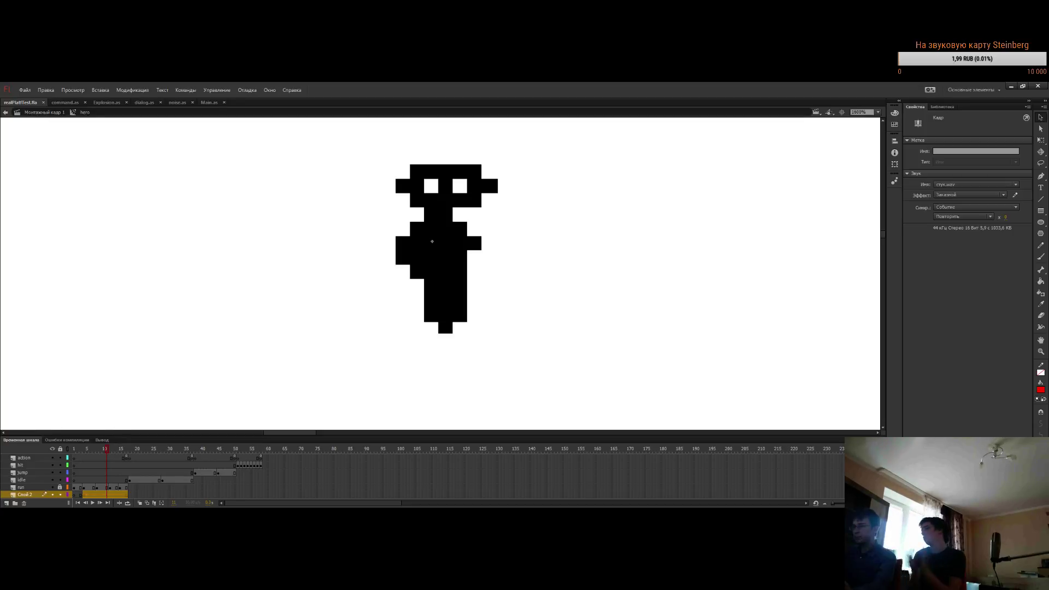
{"action": "key", "text": "Return"}
{"action": "key", "text": "ctrl+Return"}
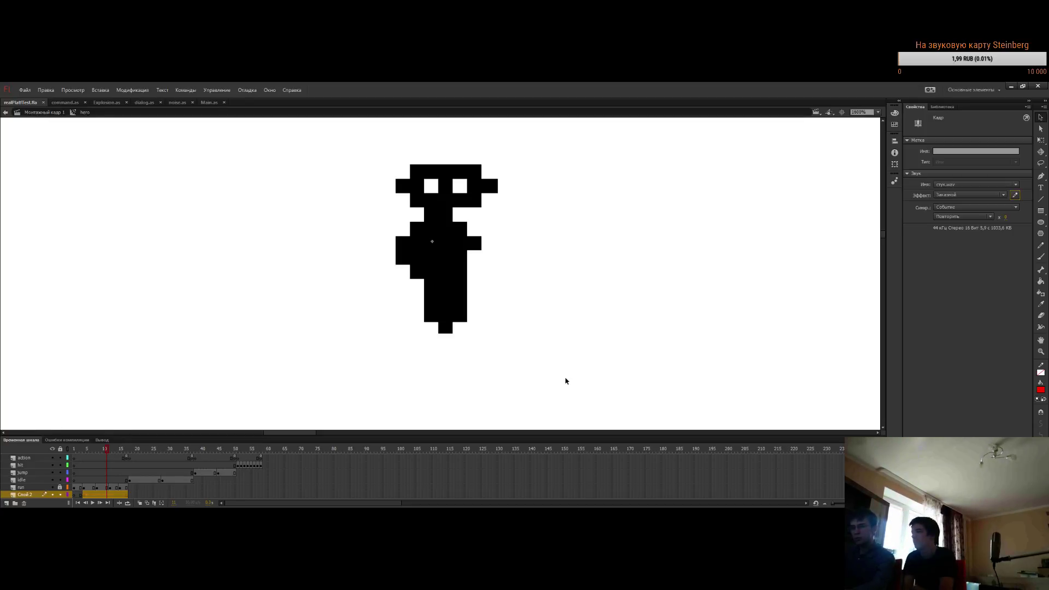
{"action": "key", "text": "Right"}
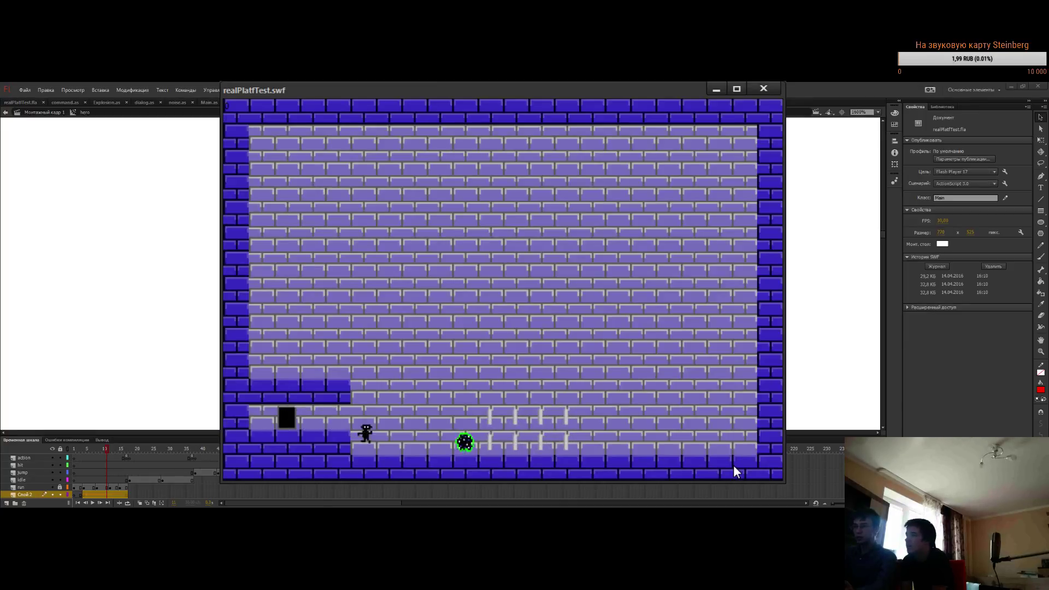
{"action": "left_click", "coordinate": [763, 90]}
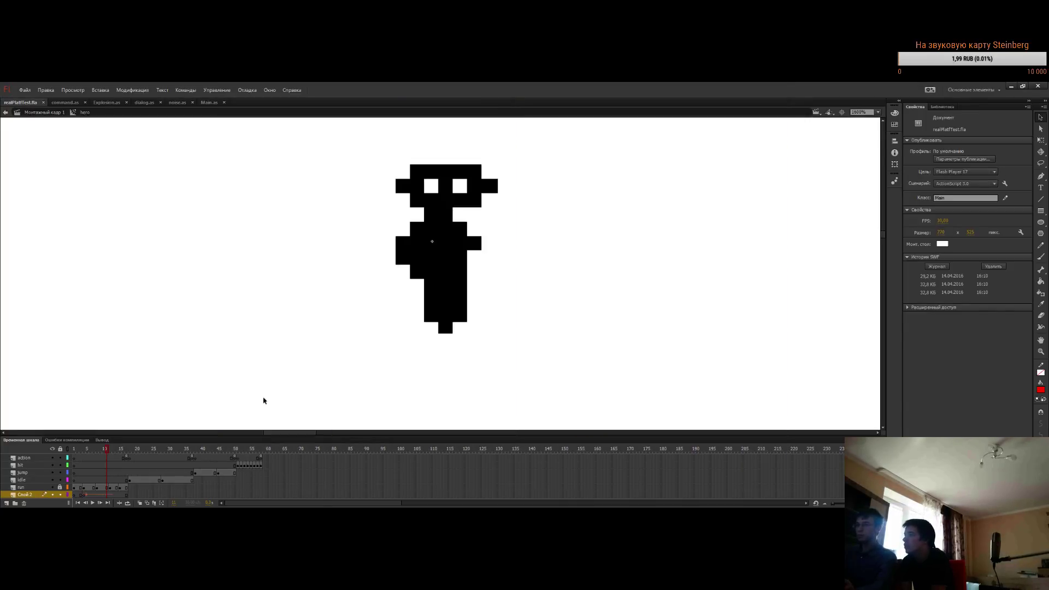
Select the knock sound near the end of the run animation, save the file and test the movie with the hero moving right
{"action": "double_click", "coordinate": [127, 492]}
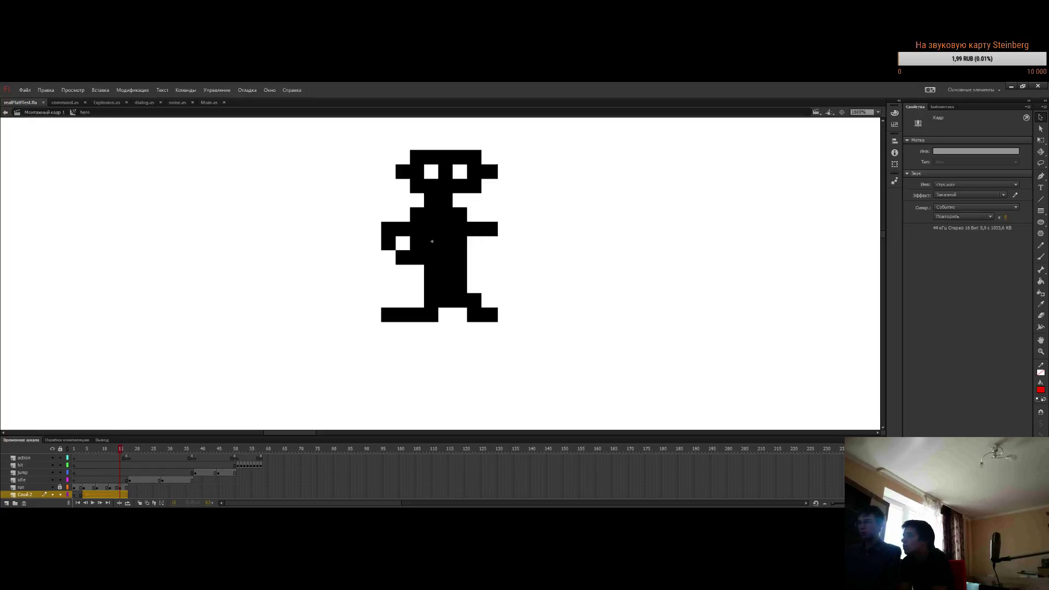
{"action": "key", "text": "Return"}
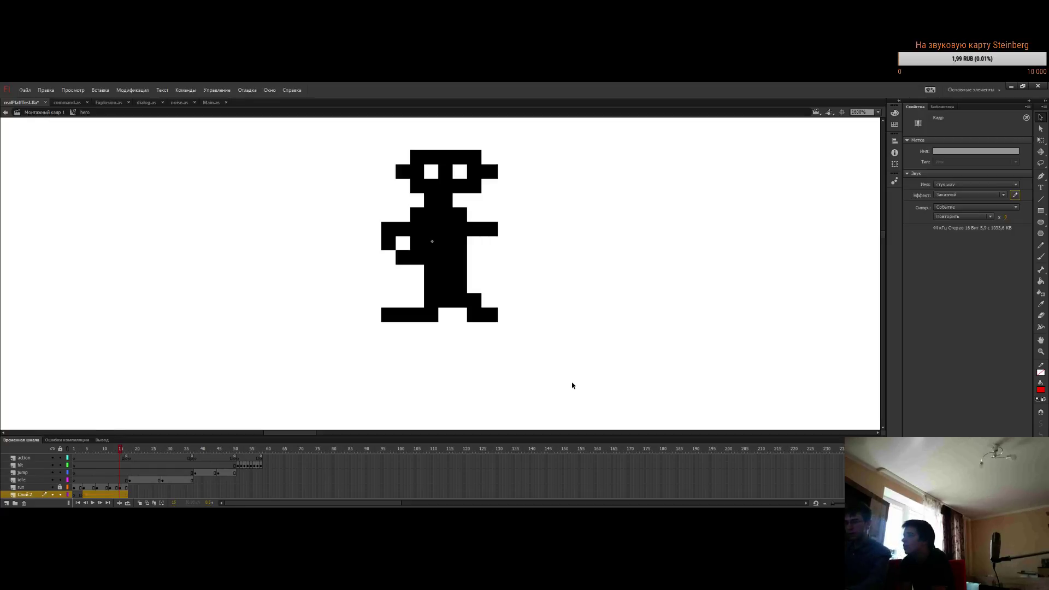
{"action": "key", "text": "ctrl+s"}
{"action": "key", "text": "ctrl+Return"}
{"action": "key", "text": "Right"}
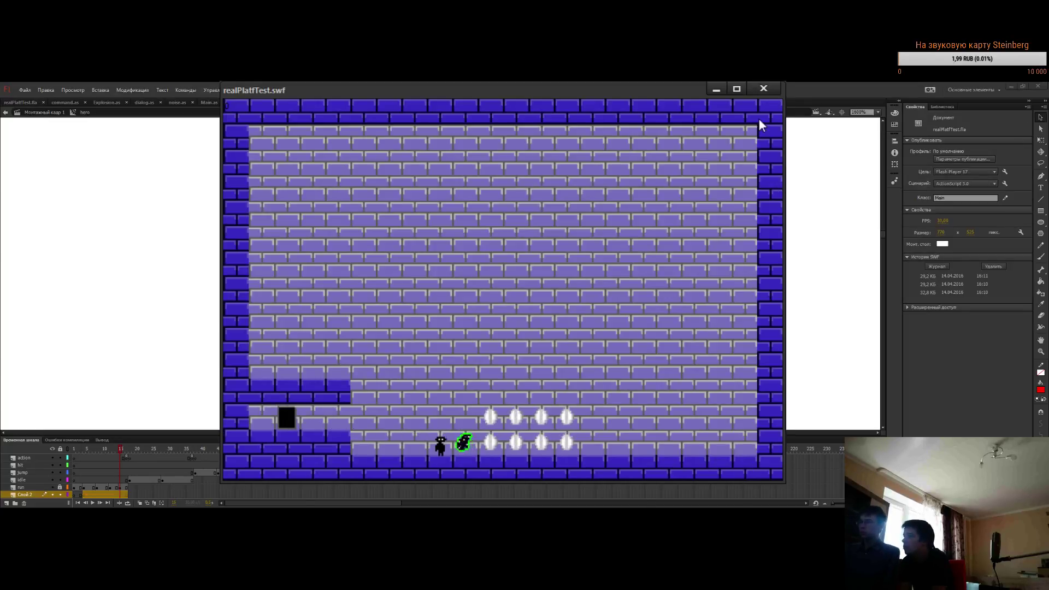
{"action": "left_click", "coordinate": [763, 88]}
Test the footsteps in the movie by running the hero both ways and jumping near the ledge, then close the preview
{"action": "left_click", "coordinate": [111, 495]}
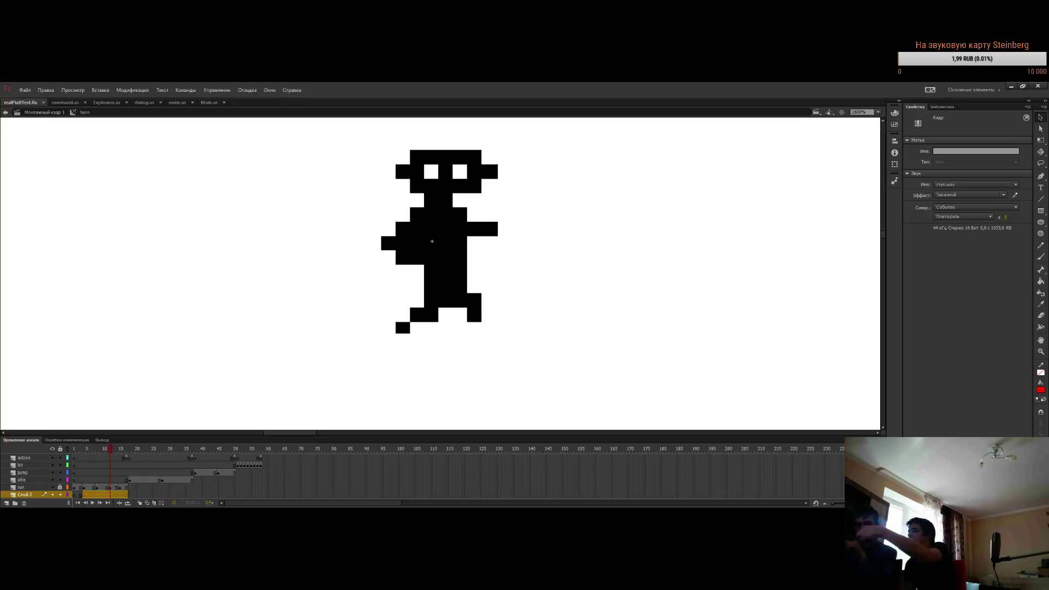
{"action": "key", "text": "ctrl+Return"}
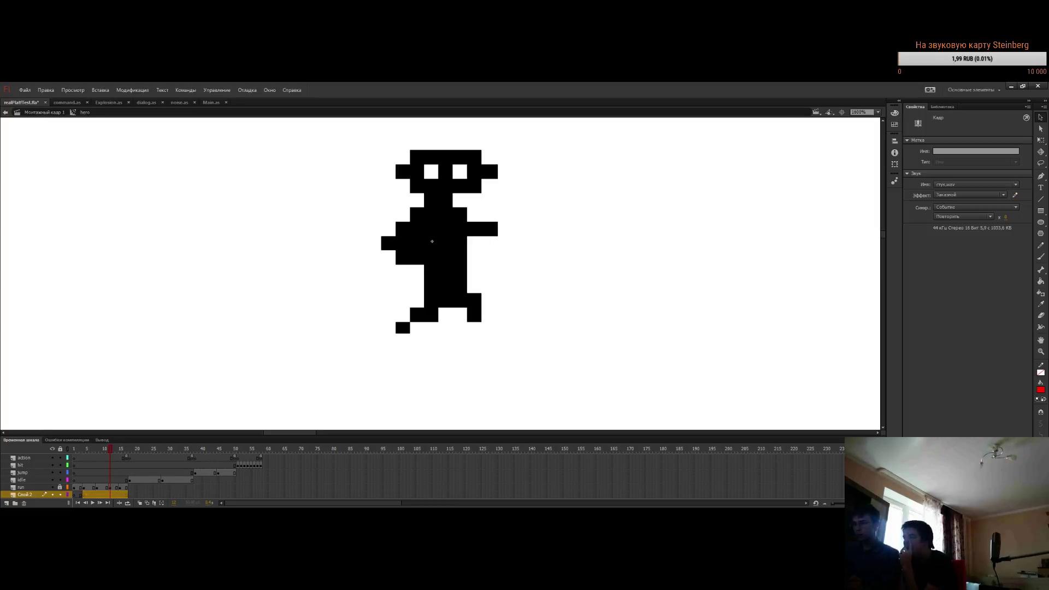
{"action": "key", "text": "Right"}
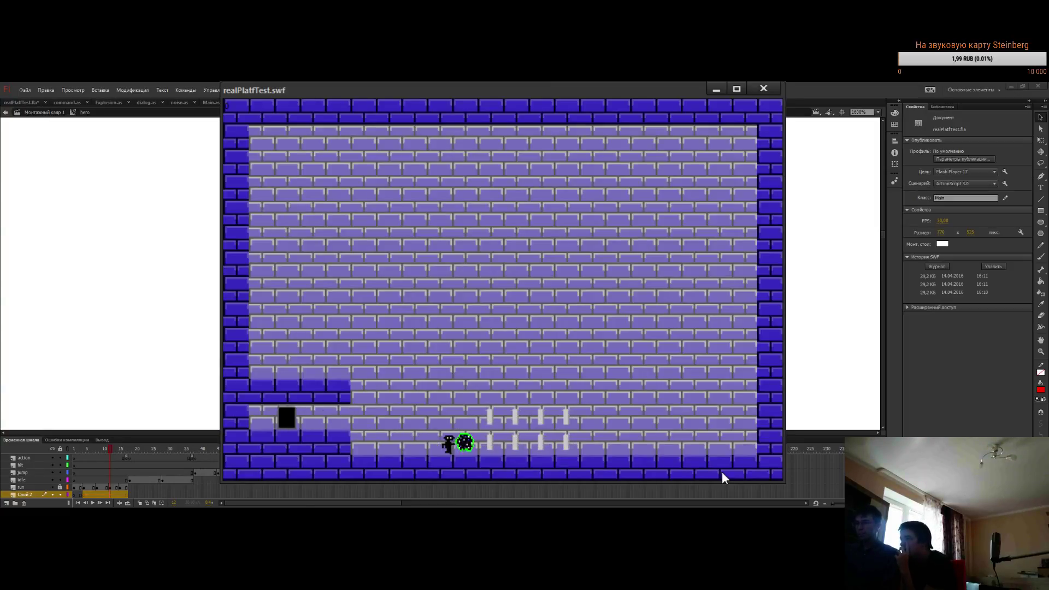
{"action": "key", "text": "Right"}
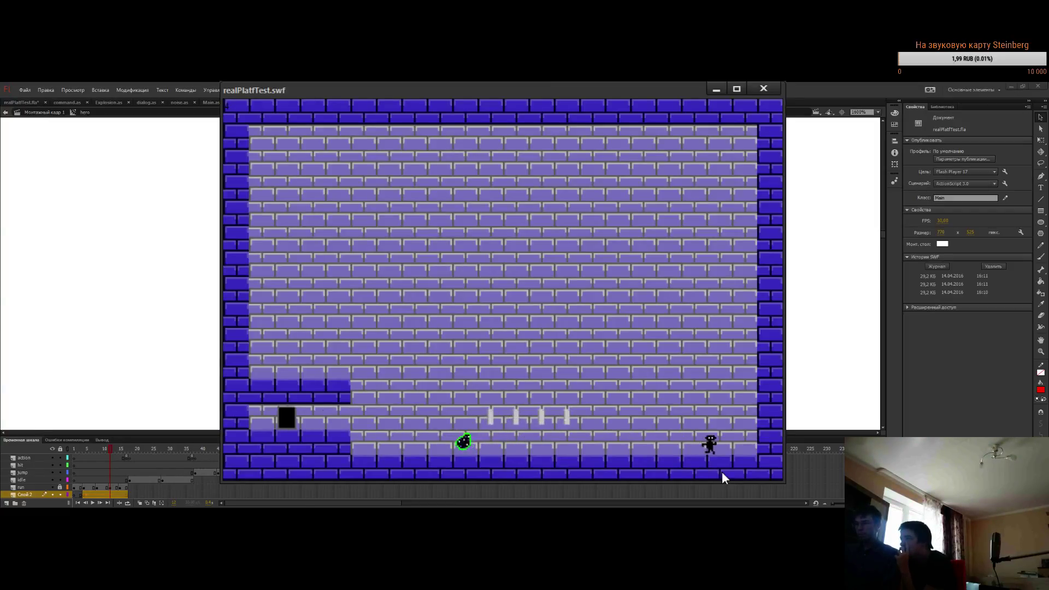
{"action": "key", "text": "Left"}
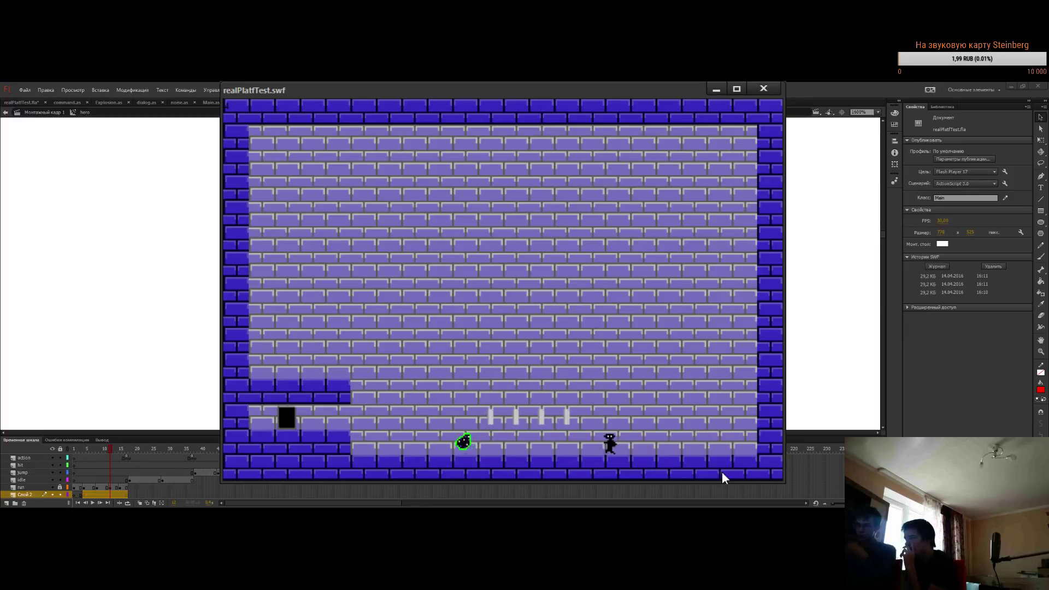
{"action": "key", "text": "Up"}
{"action": "key", "text": "Left"}
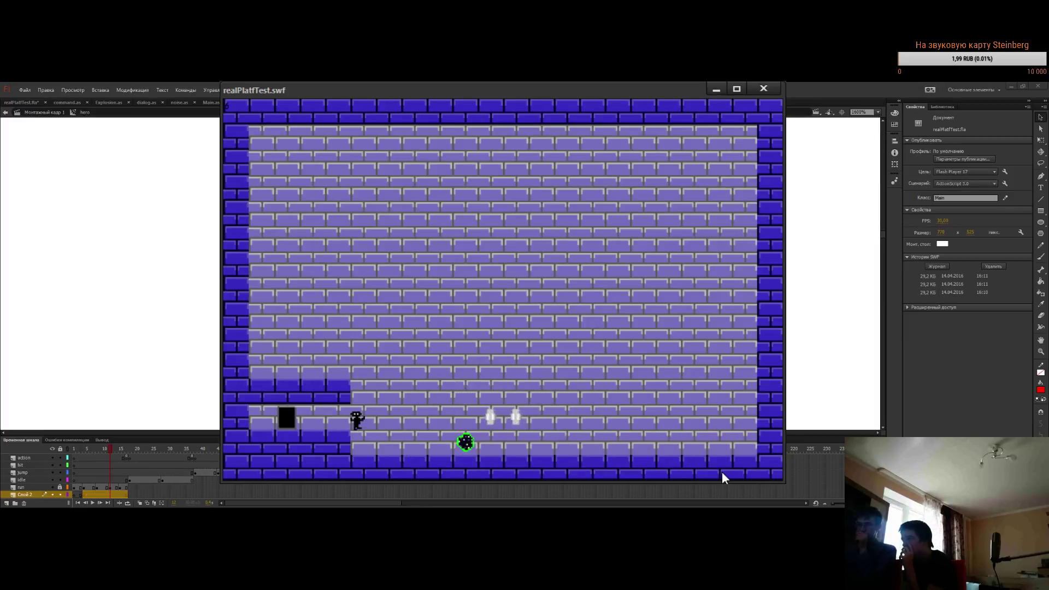
{"action": "key", "text": "Right"}
{"action": "key", "text": "Up"}
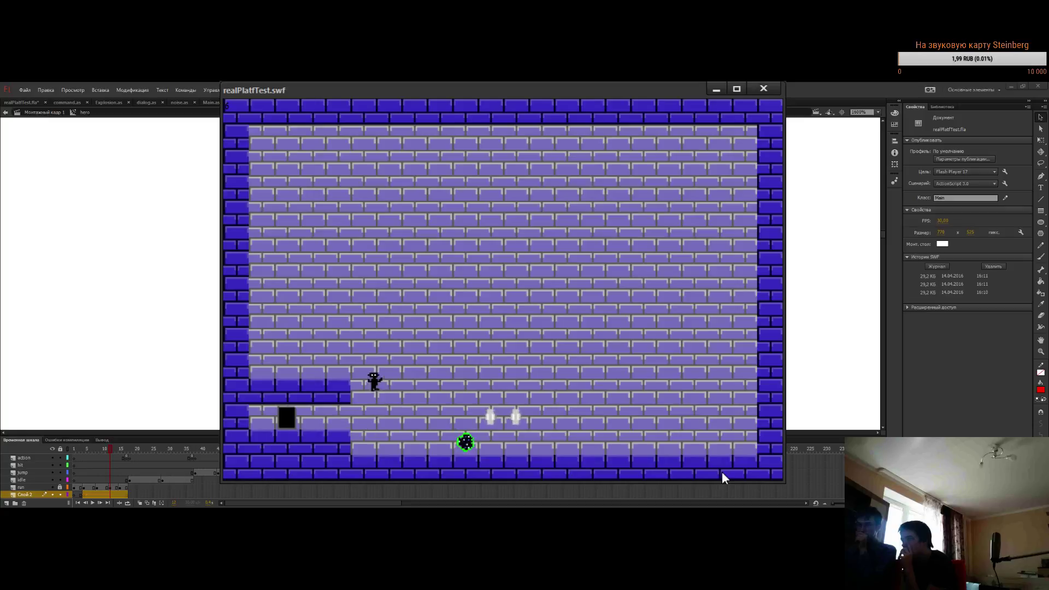
{"action": "key", "text": "Left"}
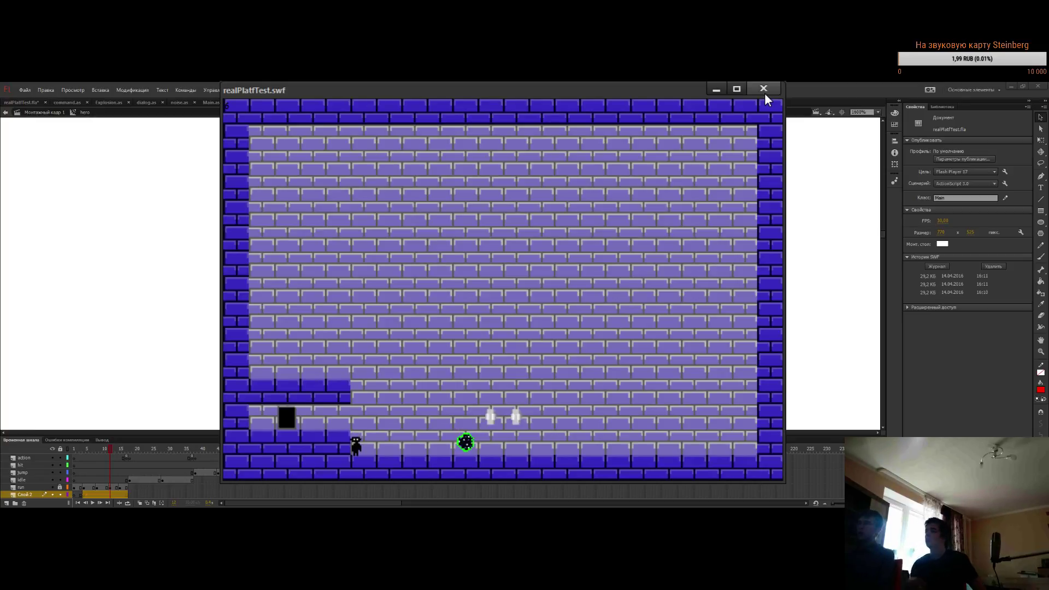
{"action": "left_click", "coordinate": [765, 93]}
Exit the hero symbol to the main scene and save the file
{"action": "left_click", "coordinate": [33, 494]}
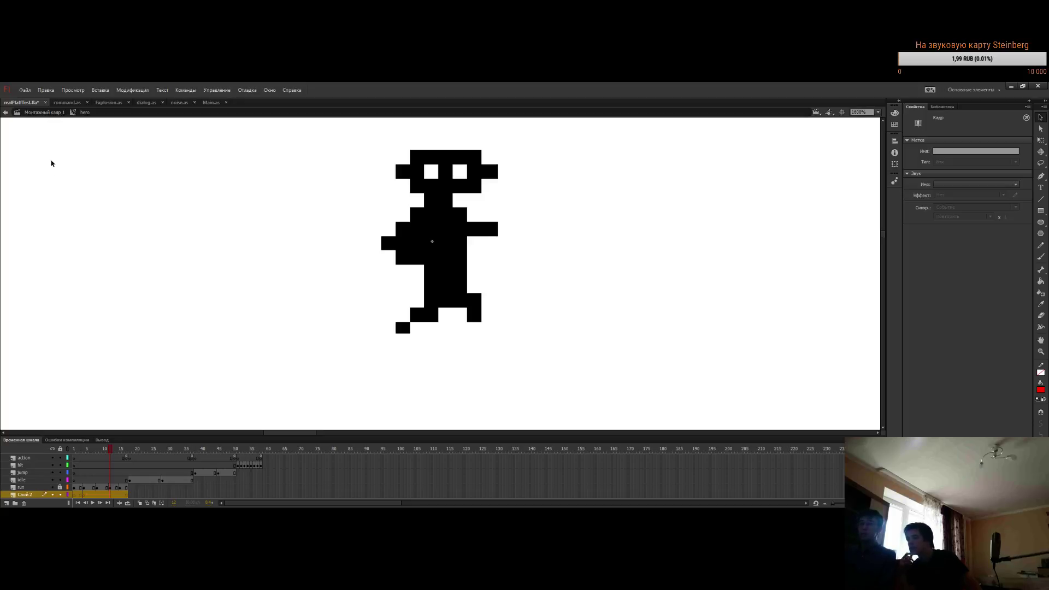
{"action": "left_click", "coordinate": [44, 112]}
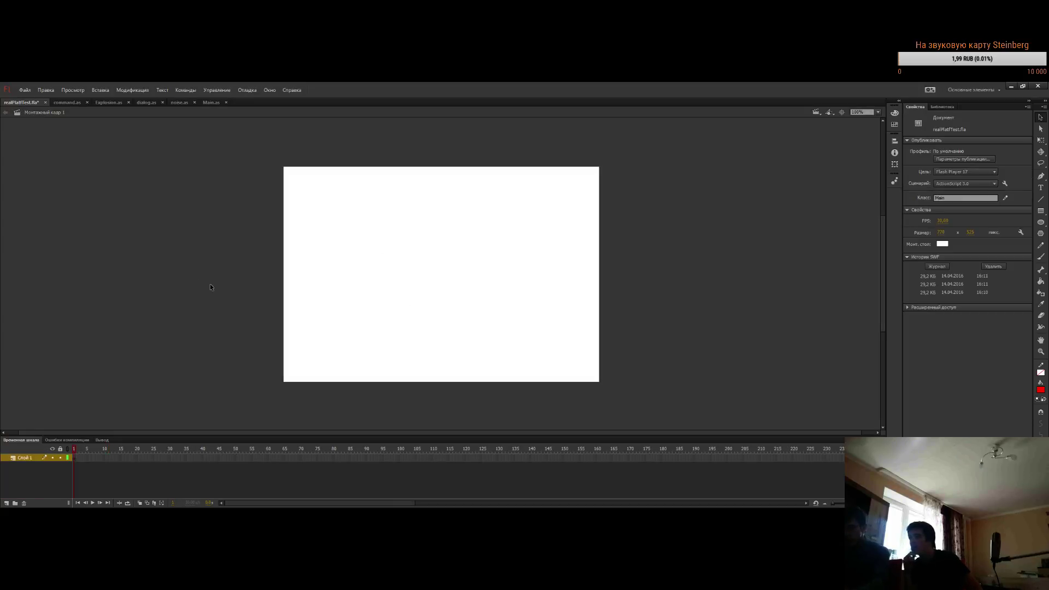
{"action": "key", "text": "ctrl+s"}
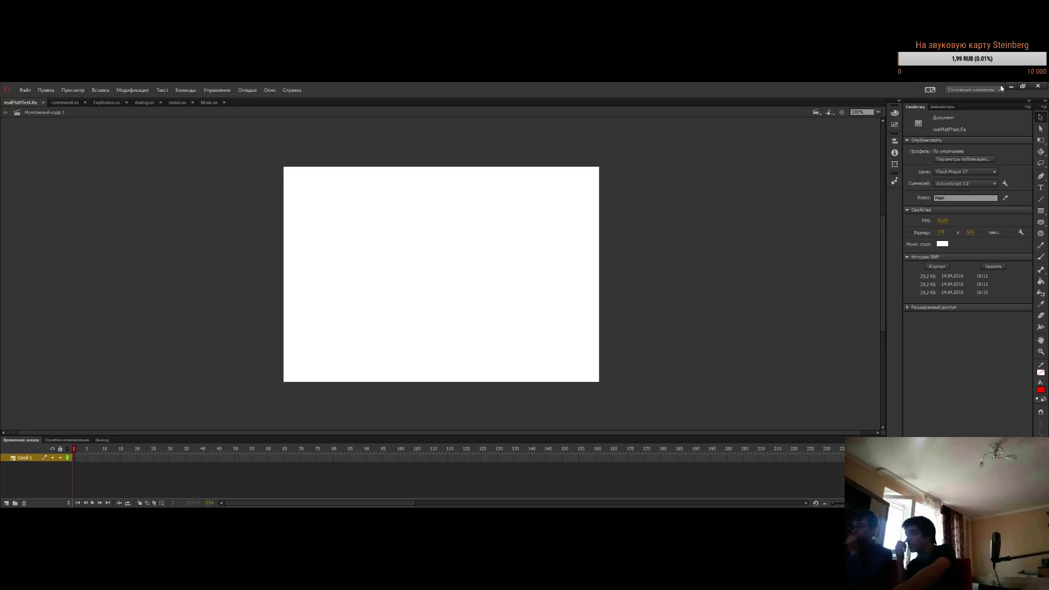
{"action": "mouse_move", "coordinate": [880, 308]}
{"action": "left_mouse_down"}
{"action": "mouse_move", "coordinate": [879, 359]}
{"action": "mouse_move", "coordinate": [867, 314]}
{"action": "left_mouse_up"}
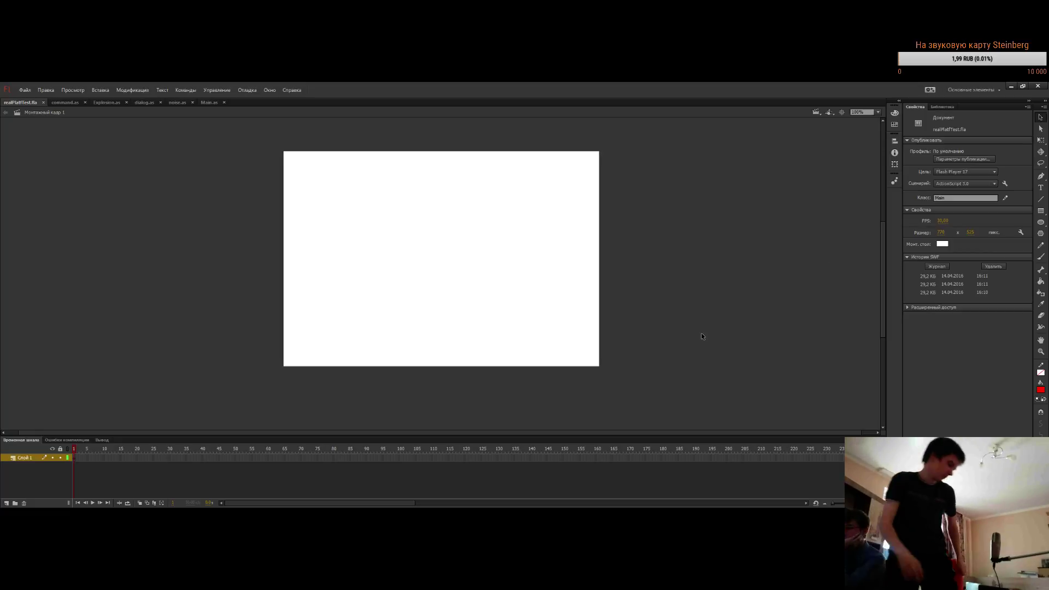
{"action": "left_click_drag", "start_coordinate": [705, 353], "coordinate": [643, 385]}
{"action": "left_click_drag", "start_coordinate": [490, 281], "coordinate": [599, 366]}
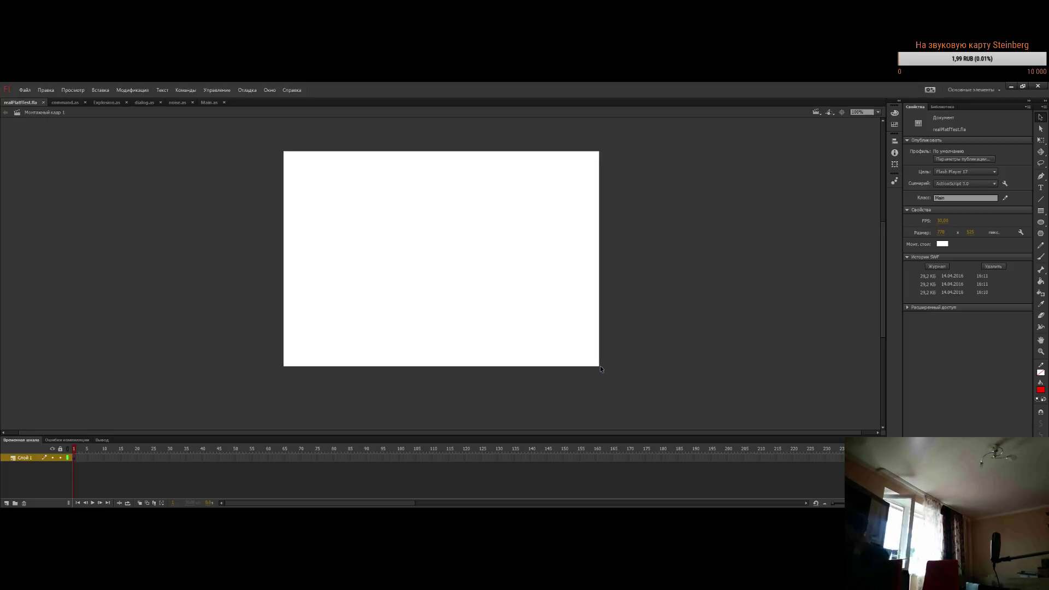
Test the movie from the main scene, view the in-game developer command line and close the preview
{"action": "key", "text": "ctrl+Return"}
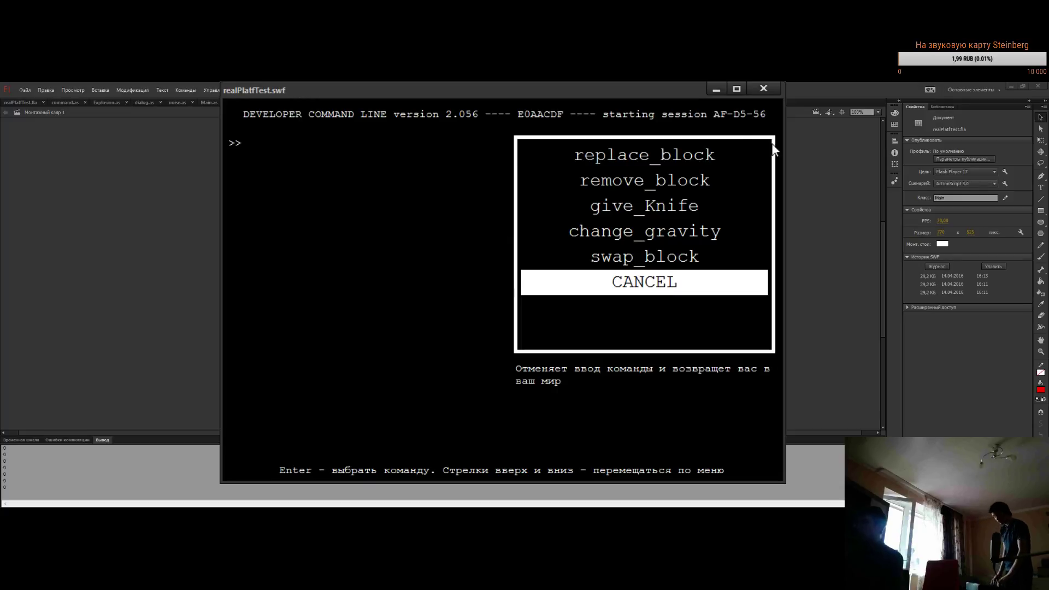
{"action": "left_click", "coordinate": [763, 89]}
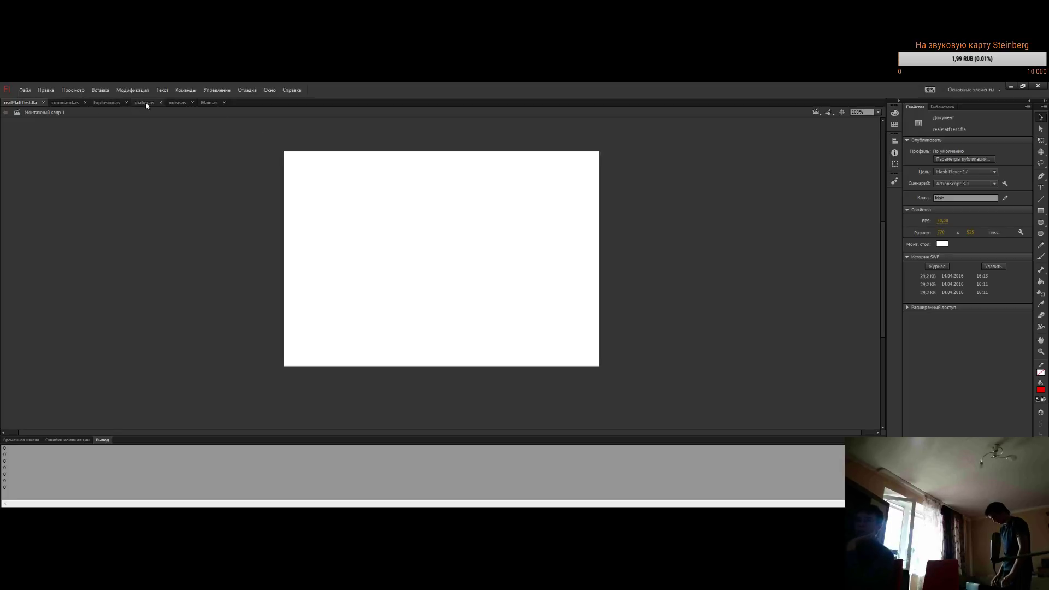
Open Main.as and insert a new line below the esound declaration among the class variables
{"action": "left_click", "coordinate": [209, 102]}
{"action": "left_click", "coordinate": [279, 187]}
{"action": "scroll", "coordinate": [279, 197], "scroll_direction": "up", "scroll_amount": 10}
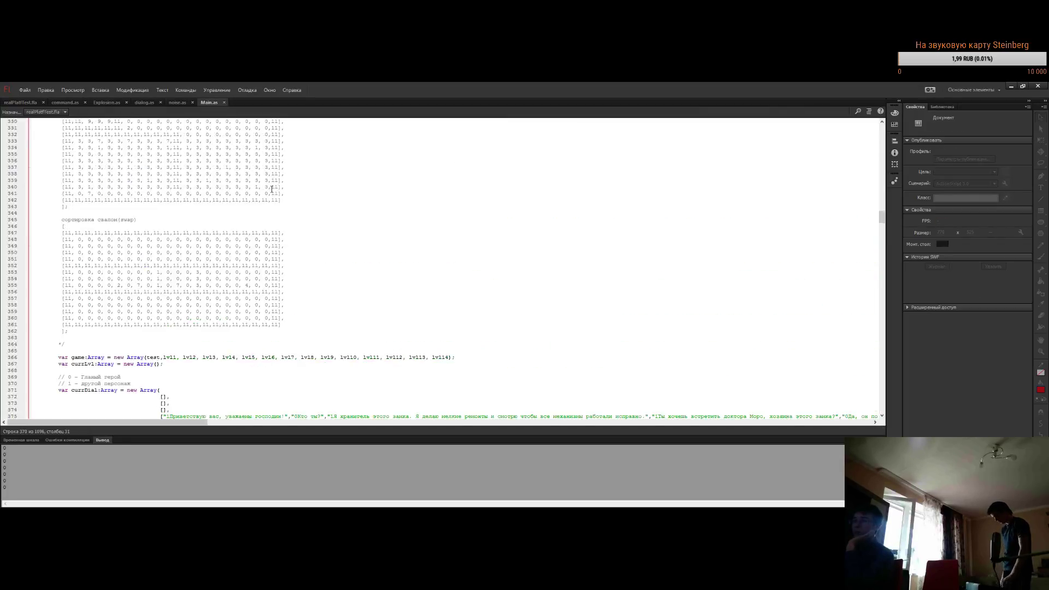
{"action": "scroll", "coordinate": [277, 225], "scroll_direction": "down", "scroll_amount": 6}
{"action": "scroll", "coordinate": [277, 225], "scroll_direction": "down", "scroll_amount": 19}
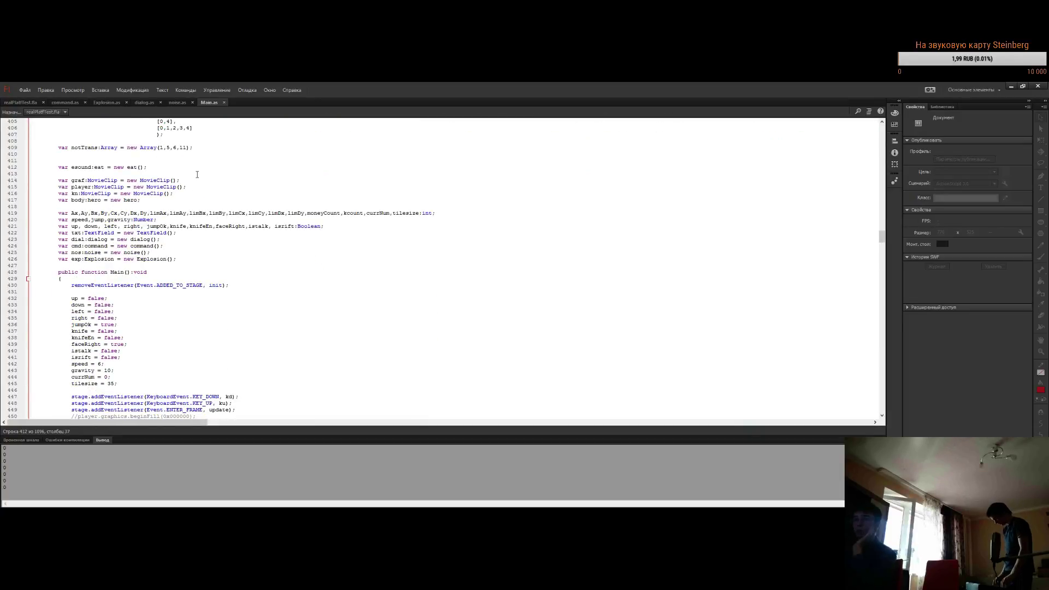
{"action": "key", "text": "Return"}
{"action": "key", "text": "Return"}
{"action": "key", "text": "BackSpace"}
{"action": "key", "text": "BackSpace"}
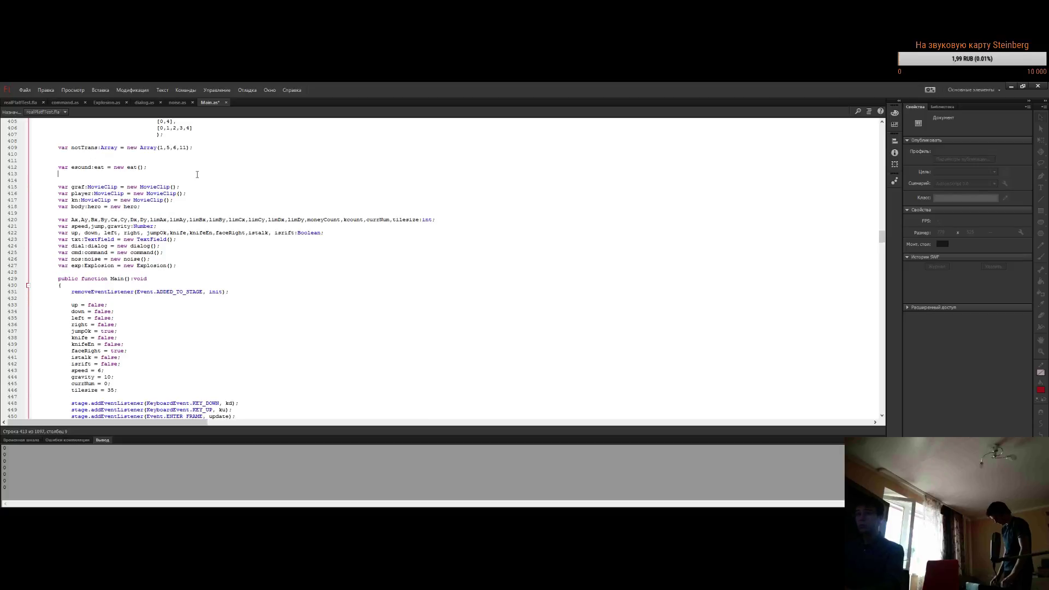
{"action": "type", "text": "мфк ы"}
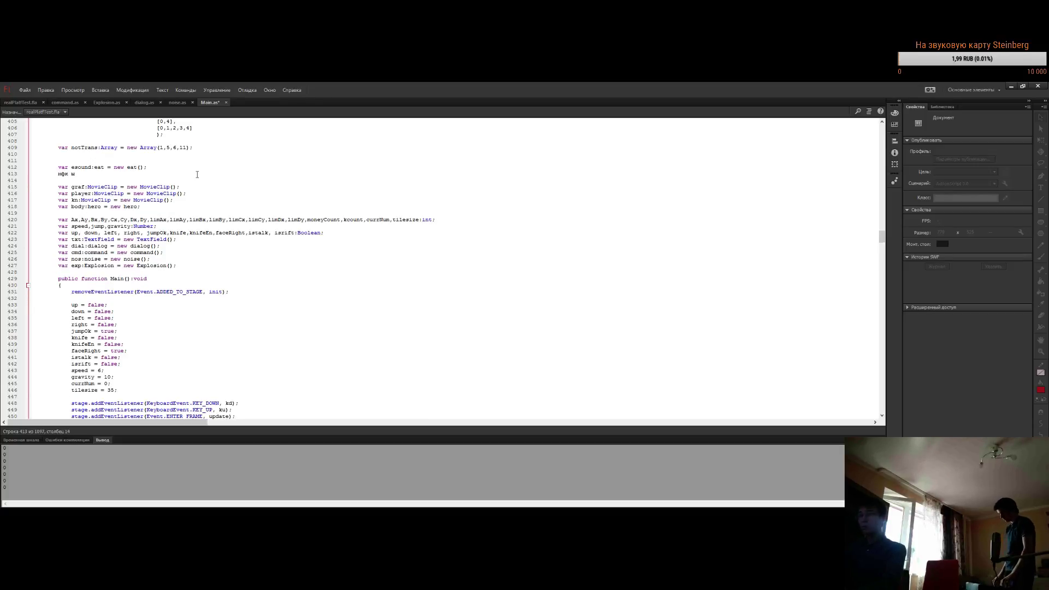
{"action": "key", "text": "BackSpace"}
{"action": "key", "text": "BackSpace"}
{"action": "key", "text": "BackSpace"}
{"action": "type", "text": "мфк"}
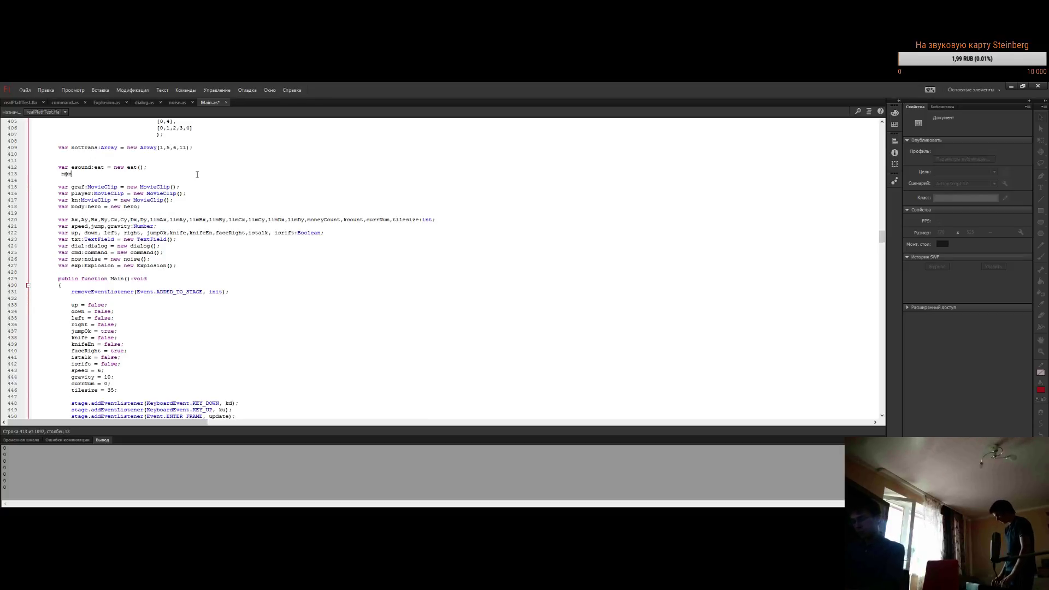
{"action": "key", "text": "BackSpace"}
{"action": "key", "text": "BackSpace"}
{"action": "key", "text": "BackSpace"}
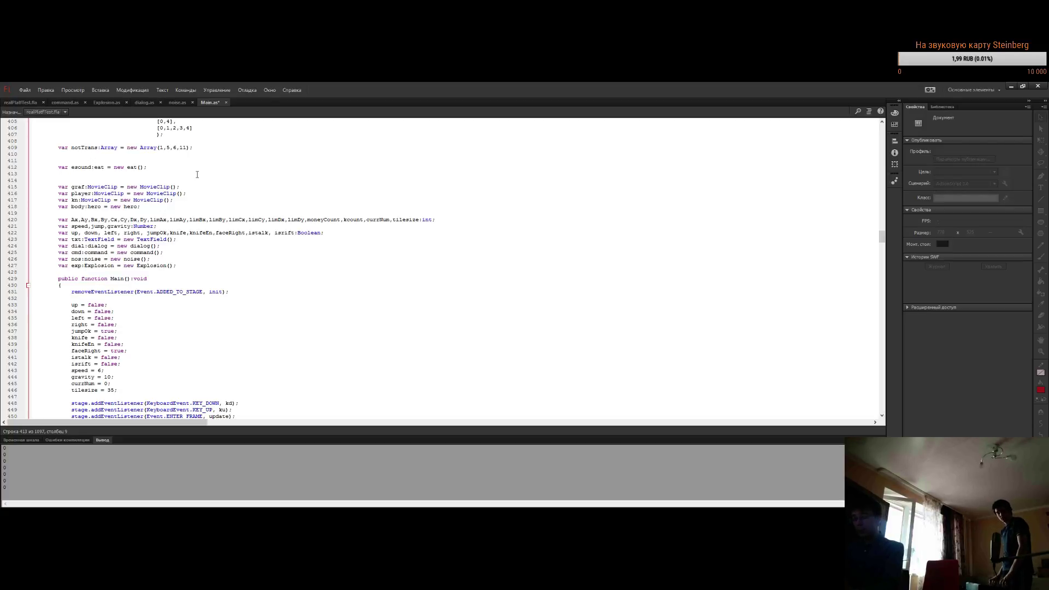
Declare the class variable so:Sound = new Sound(); on the line below the esound declaration
{"action": "type", "text": "s"}
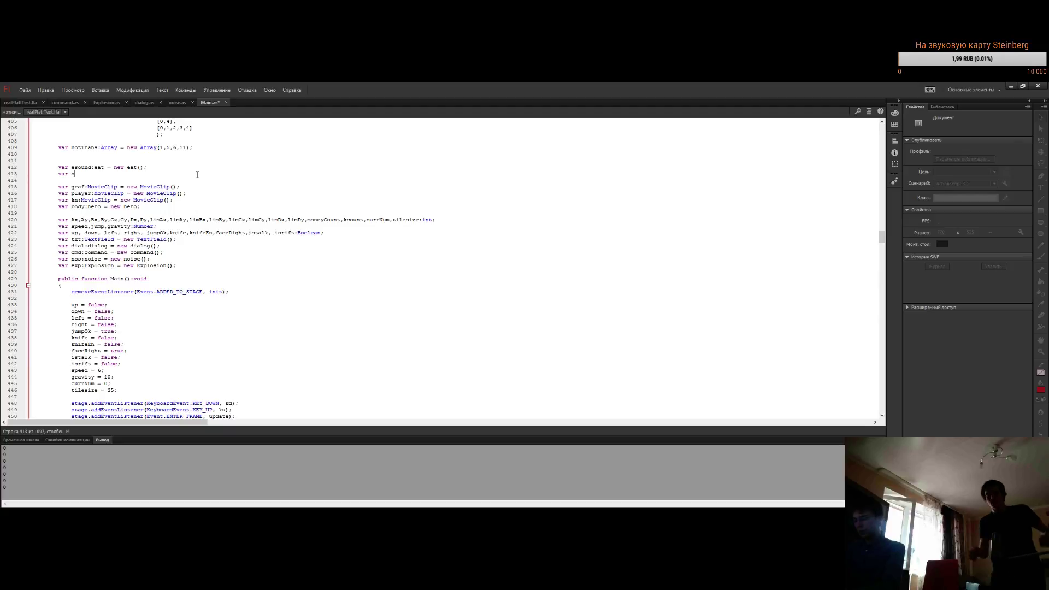
{"action": "type", "text": "o:sou"}
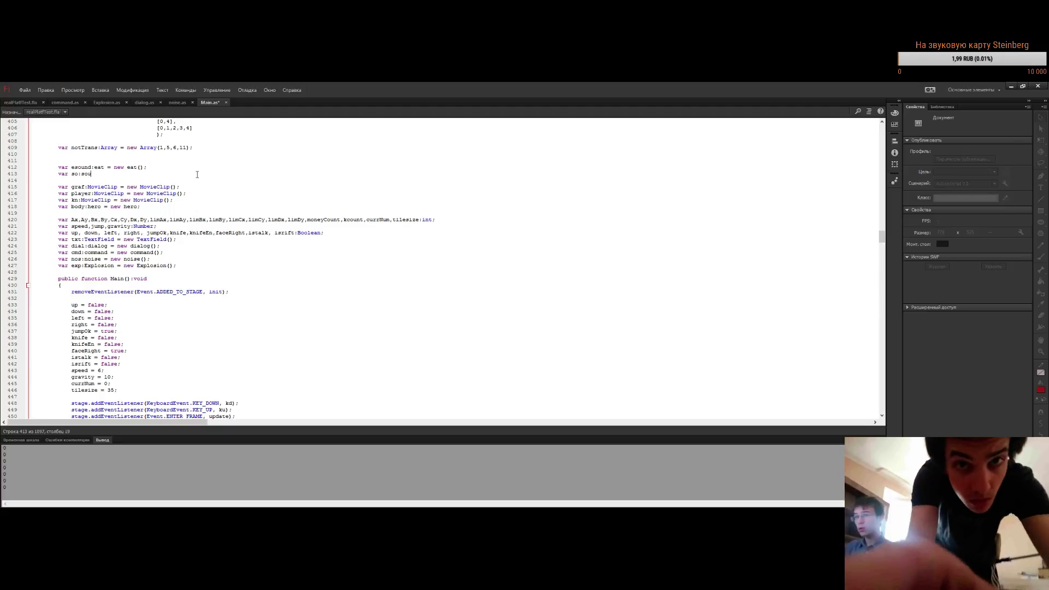
{"action": "key", "text": "Return"}
{"action": "type", "text": "= new"}
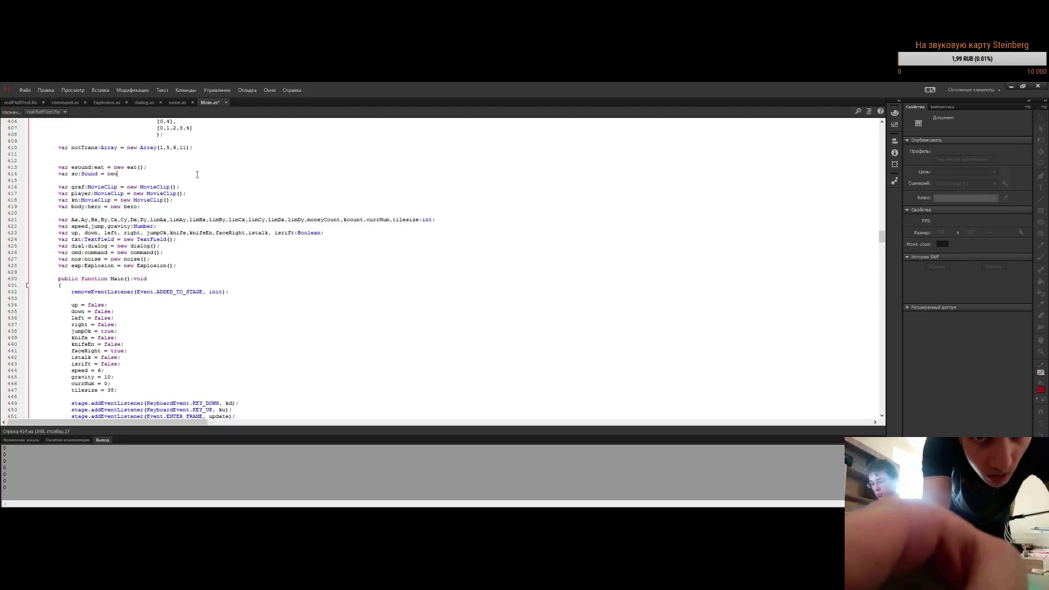
{"action": "type", "text": " Sound"}
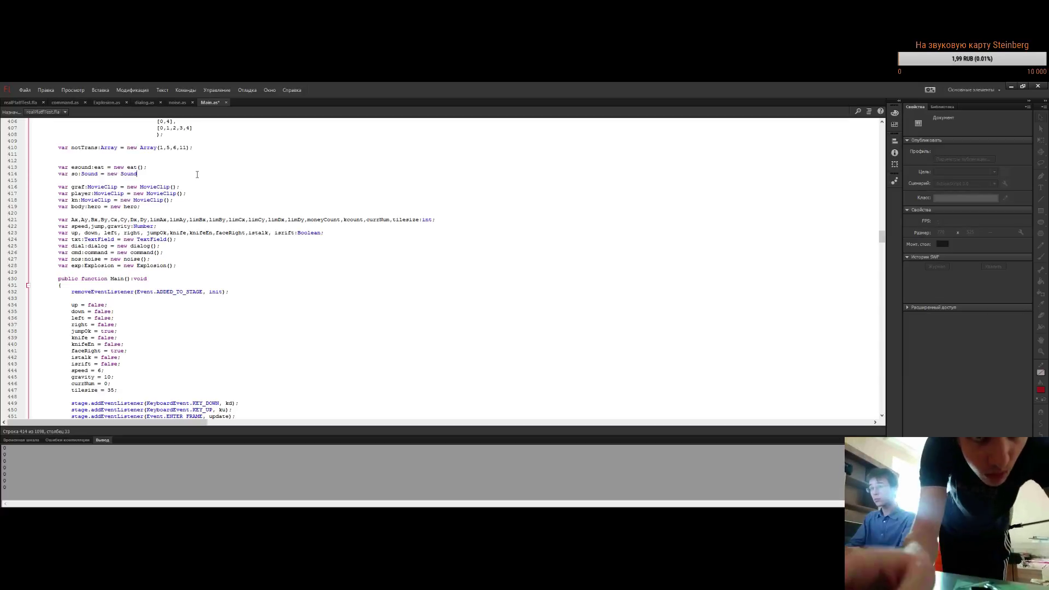
{"action": "type", "text": "();"}
{"action": "key", "text": "Return"}
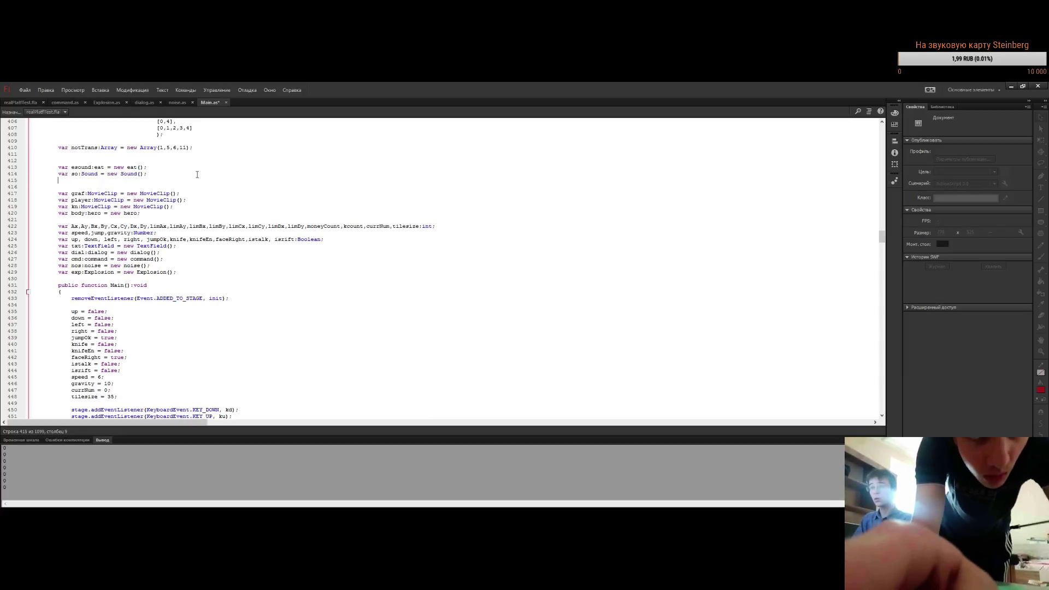
{"action": "type", "text": "so.a"}
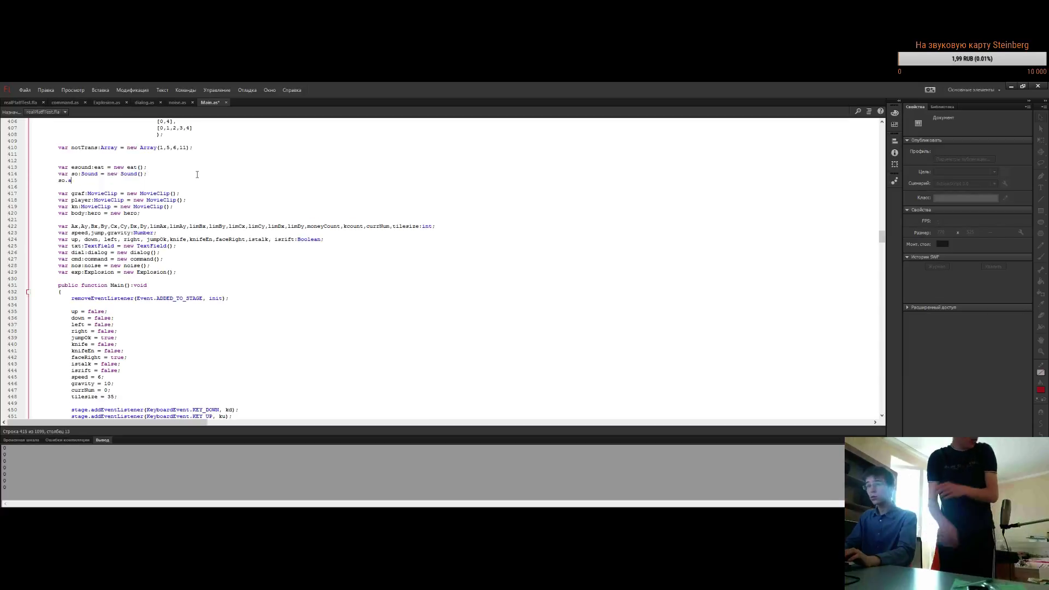
{"action": "type", "text": "ddEventListener("}
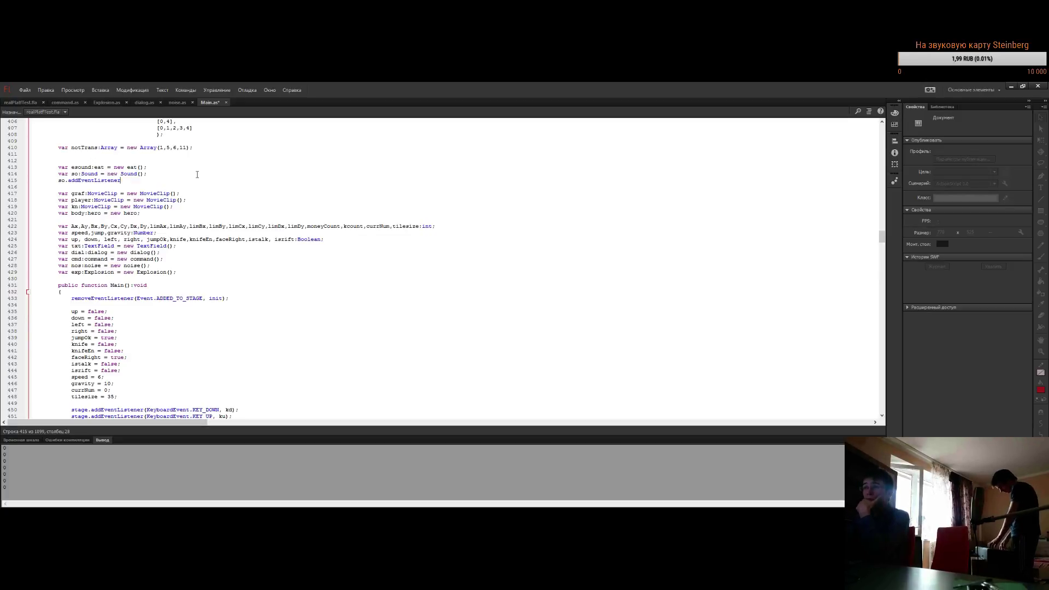
{"action": "key", "text": "BackSpace"}
{"action": "key", "text": "BackSpace"}
{"action": "key", "text": "BackSpace"}
{"action": "key", "text": "BackSpace"}
{"action": "key", "text": "BackSpace"}
{"action": "key", "text": "BackSpace"}
{"action": "key", "text": "BackSpace"}
{"action": "key", "text": "BackSpace"}
{"action": "key", "text": "BackSpace"}
{"action": "key", "text": "BackSpace"}
{"action": "key", "text": "BackSpace"}
{"action": "key", "text": "BackSpace"}
{"action": "key", "text": "BackSpace"}
{"action": "key", "text": "BackSpace"}
{"action": "key", "text": "BackSpace"}
{"action": "key", "text": "BackSpace"}
{"action": "key", "text": "BackSpace"}
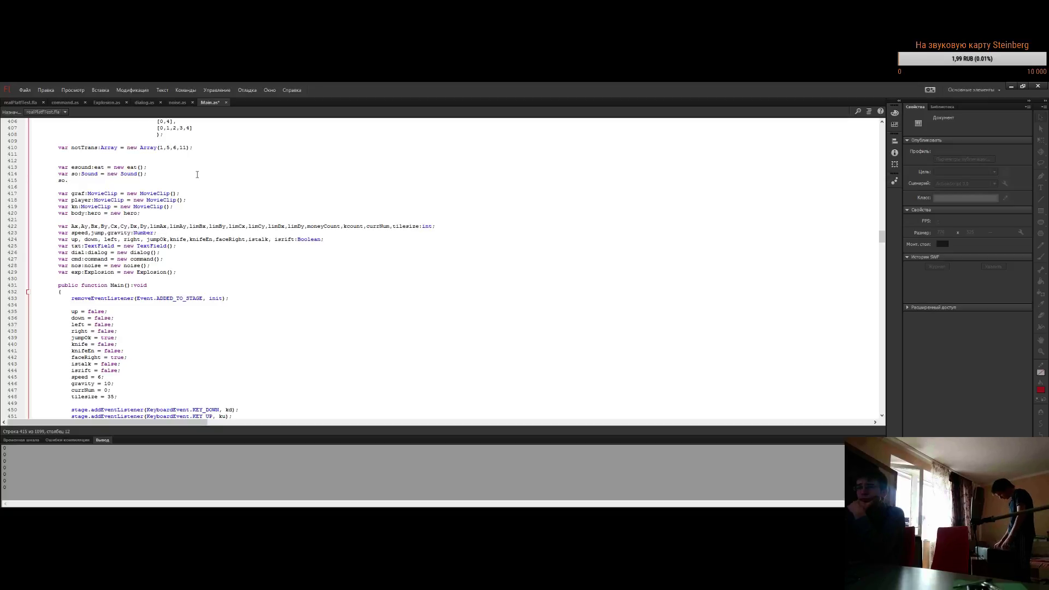
{"action": "key", "text": "BackSpace"}
{"action": "key", "text": "BackSpace"}
{"action": "key", "text": "BackSpace"}
{"action": "key", "text": "BackSpace"}
{"action": "key", "text": "BackSpace"}
{"action": "key", "text": "BackSpace"}
{"action": "key", "text": "BackSpace"}
{"action": "key", "text": "BackSpace"}
{"action": "key", "text": "BackSpace"}
{"action": "key", "text": "BackSpace"}
{"action": "key", "text": "BackSpace"}
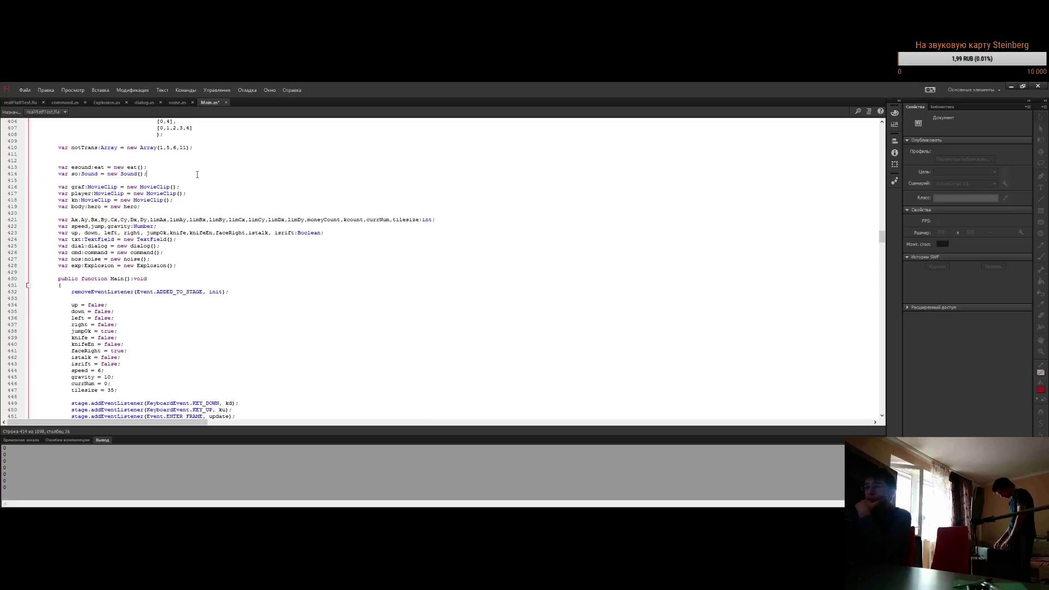
Declare the class variable sos:SoundChannel = new SoundChannel(); below the so declaration and save Main.as
{"action": "key", "text": "Tab"}
{"action": "key", "text": "Tab"}
{"action": "type", "text": "var sos"}
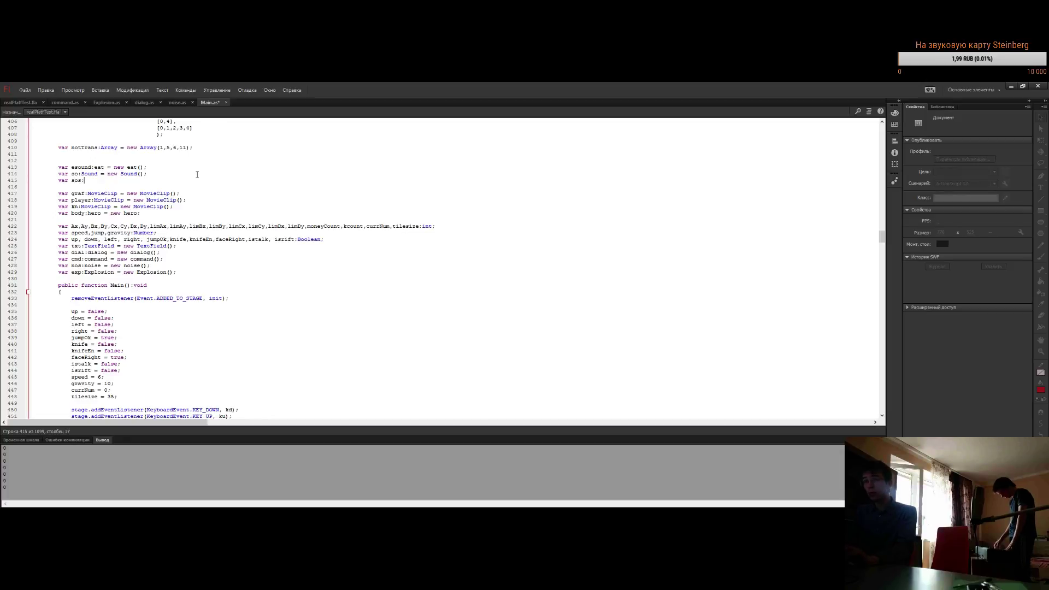
{"action": "type", "text": ":soun"}
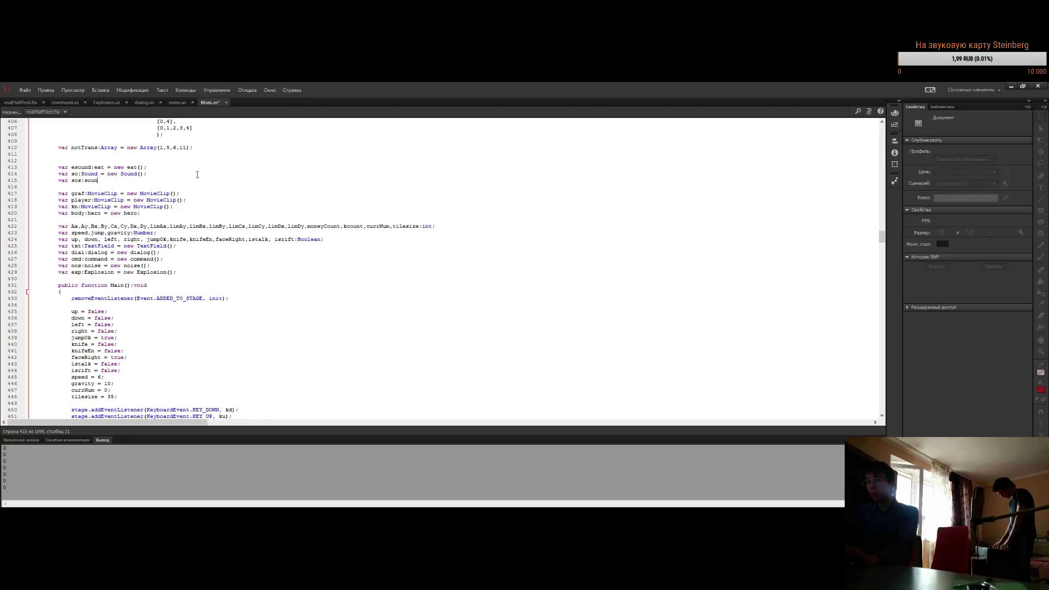
{"action": "key", "text": "Return"}
{"action": "type", "text": "= new "}
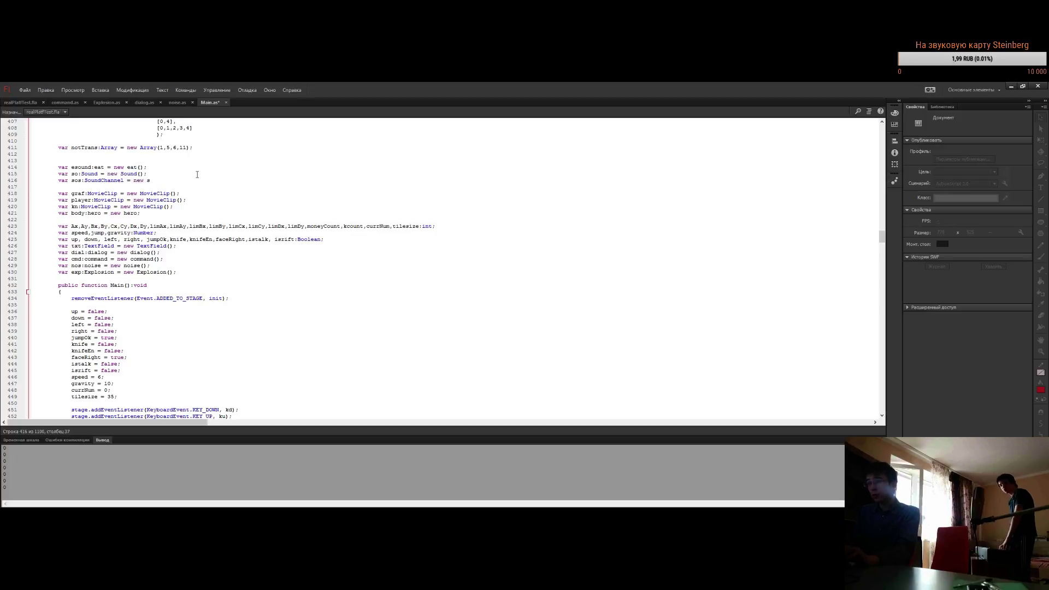
{"action": "type", "text": "SoundChannel"}
{"action": "type", "text": "();"}
{"action": "key", "text": "ctrl+s"}
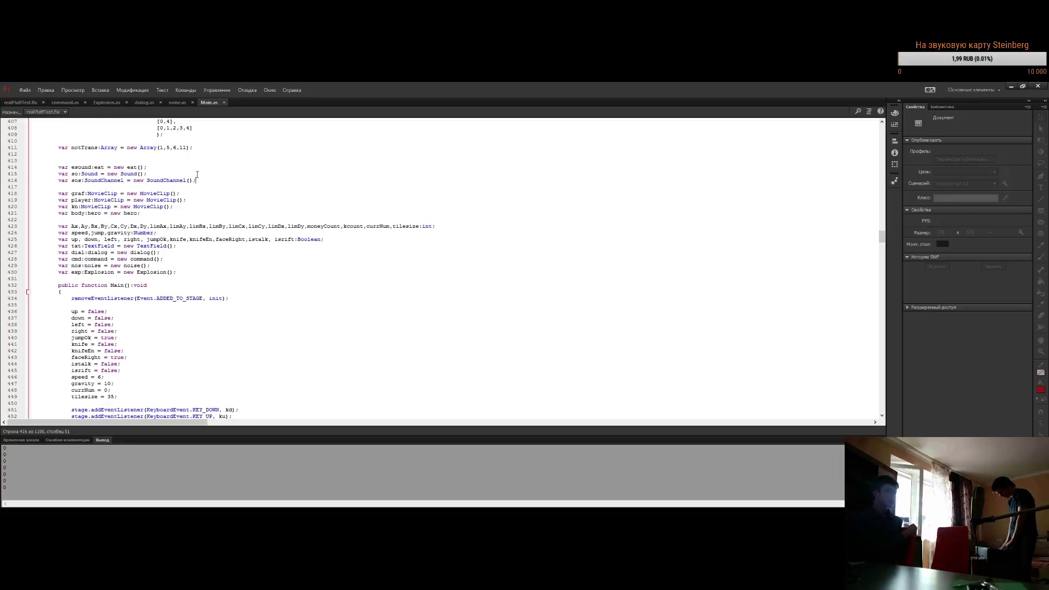
{"action": "key", "text": "Return"}
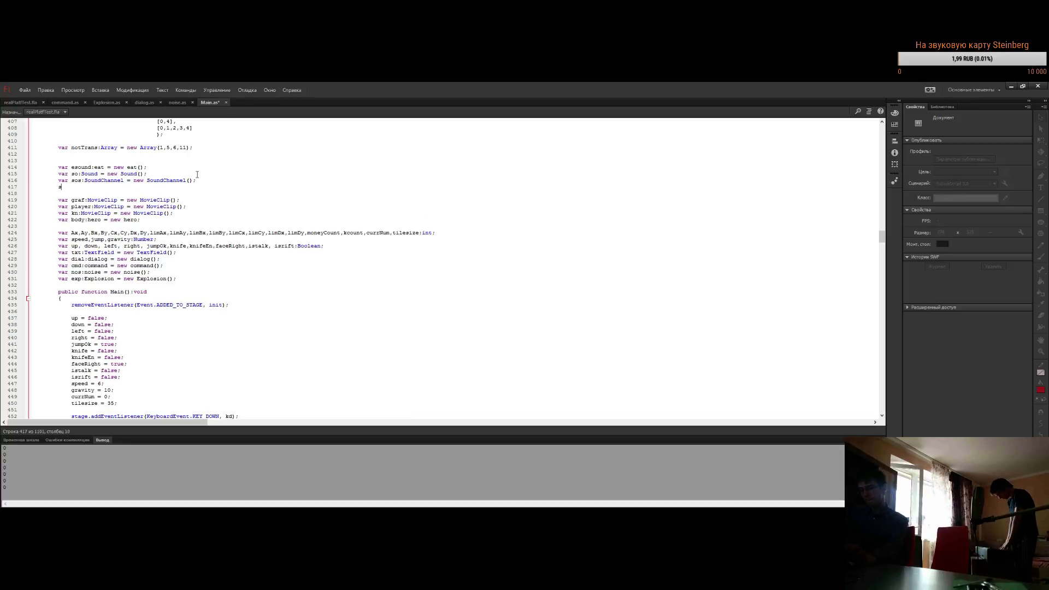
{"action": "type", "text": "sos."}
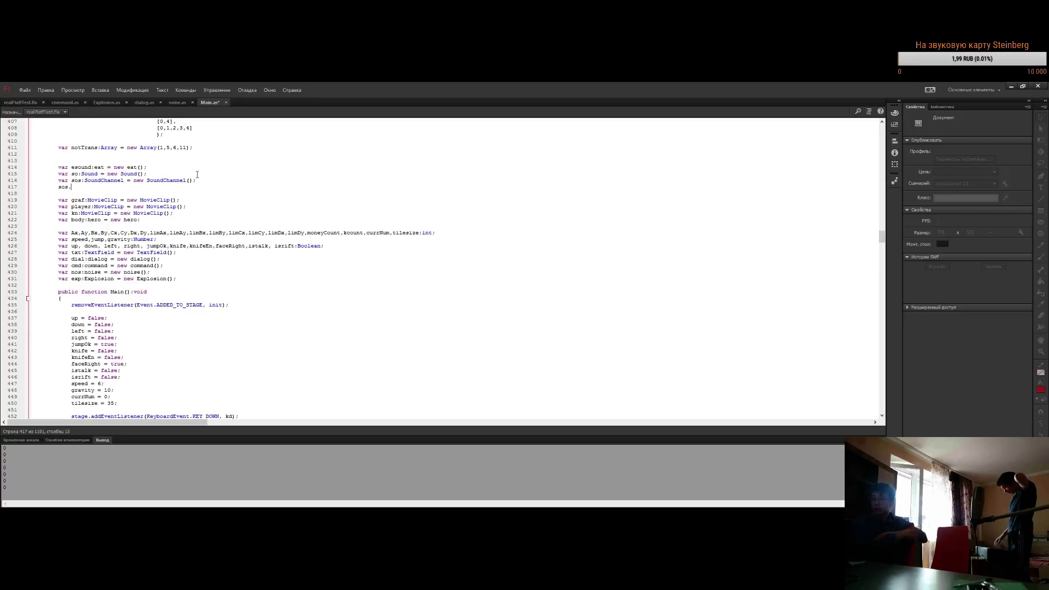
{"action": "type", "text": "addEventListener("}
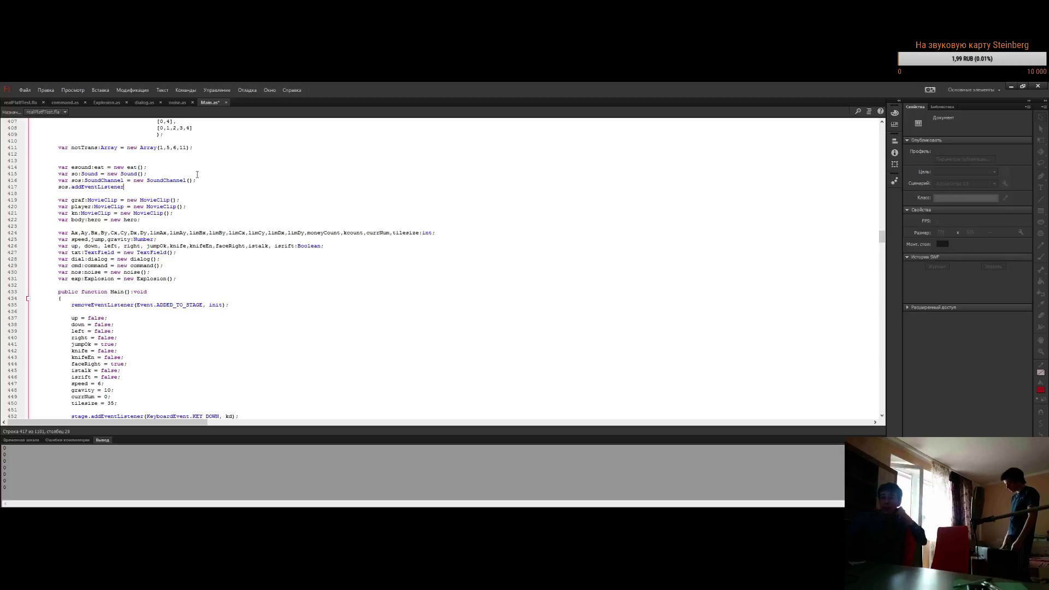
{"action": "key", "text": "BackSpace"}
{"action": "key", "text": "BackSpace"}
{"action": "key", "text": "BackSpace"}
{"action": "key", "text": "BackSpace"}
{"action": "key", "text": "BackSpace"}
{"action": "key", "text": "BackSpace"}
{"action": "key", "text": "BackSpace"}
{"action": "key", "text": "BackSpace"}
{"action": "key", "text": "BackSpace"}
{"action": "key", "text": "BackSpace"}
{"action": "key", "text": "BackSpace"}
{"action": "key", "text": "BackSpace"}
{"action": "key", "text": "BackSpace"}
{"action": "key", "text": "BackSpace"}
{"action": "key", "text": "BackSpace"}
{"action": "key", "text": "BackSpace"}
{"action": "key", "text": "BackSpace"}
{"action": "key", "text": "BackSpace"}
{"action": "key", "text": "BackSpace"}
{"action": "key", "text": "BackSpace"}
{"action": "key", "text": "BackSpace"}
{"action": "key", "text": "BackSpace"}
{"action": "key", "text": "BackSpace"}
{"action": "key", "text": "BackSpace"}
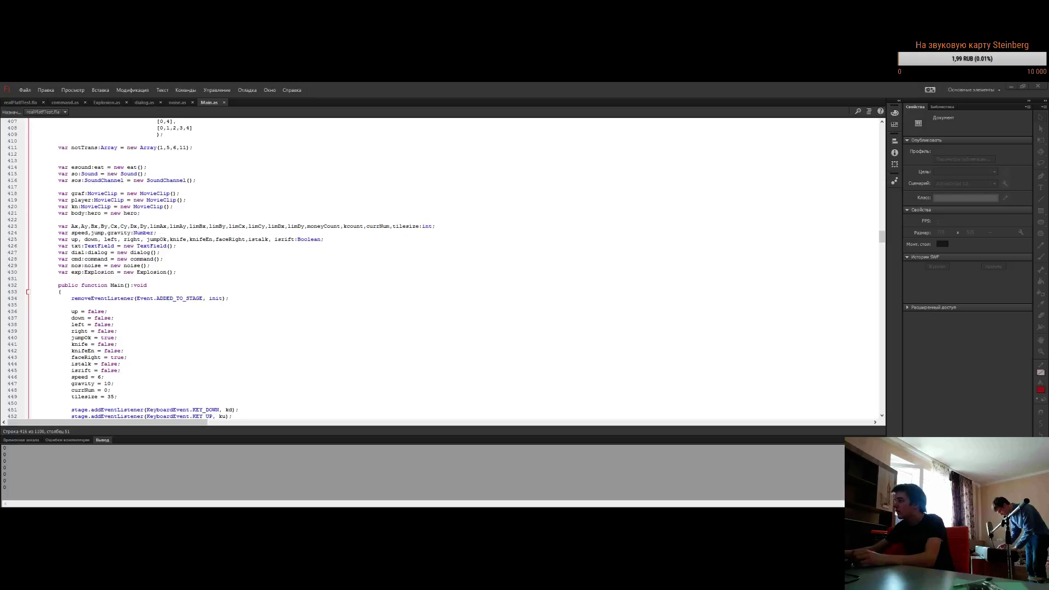
Switch to REAPER and clear the time selection at the start of the timeline
{"action": "key", "text": "alt+Tab"}
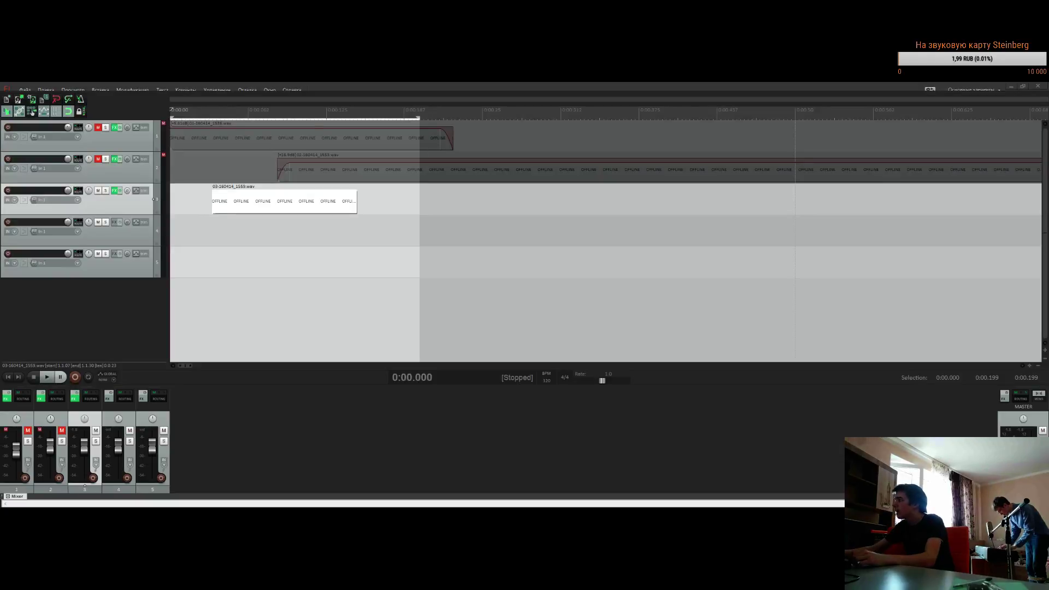
{"action": "scroll", "coordinate": [276, 245], "scroll_direction": "down", "scroll_amount": 2}
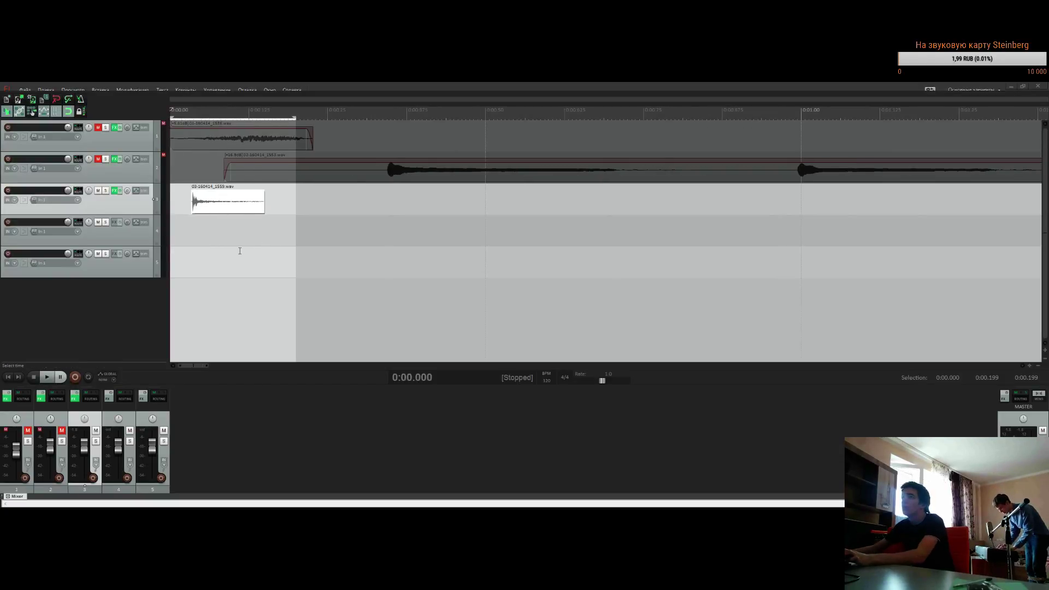
{"action": "left_click", "coordinate": [289, 119]}
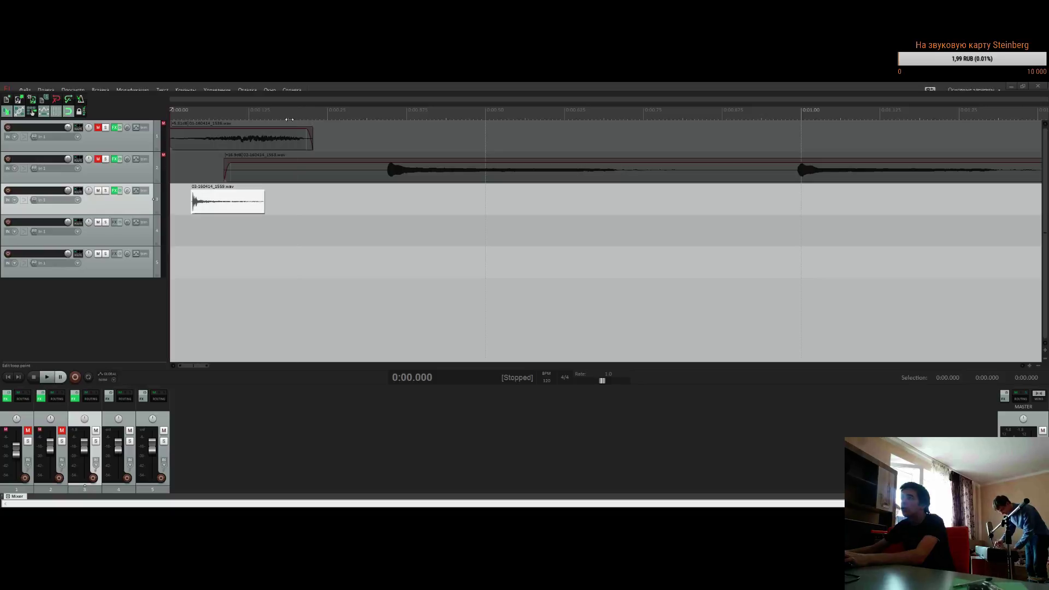
{"action": "scroll", "coordinate": [329, 227], "scroll_direction": "down", "scroll_amount": 2}
{"action": "scroll", "coordinate": [329, 226], "scroll_direction": "up", "scroll_amount": 2}
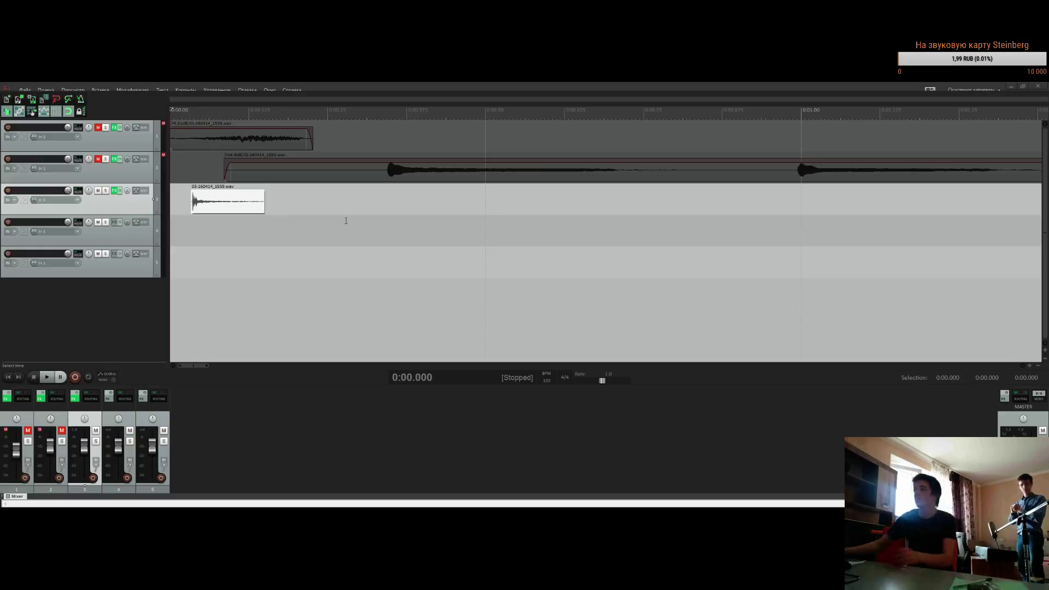
Mute the third track and arm the empty fourth track for recording
{"action": "left_click", "coordinate": [97, 191]}
{"action": "left_click", "coordinate": [64, 231]}
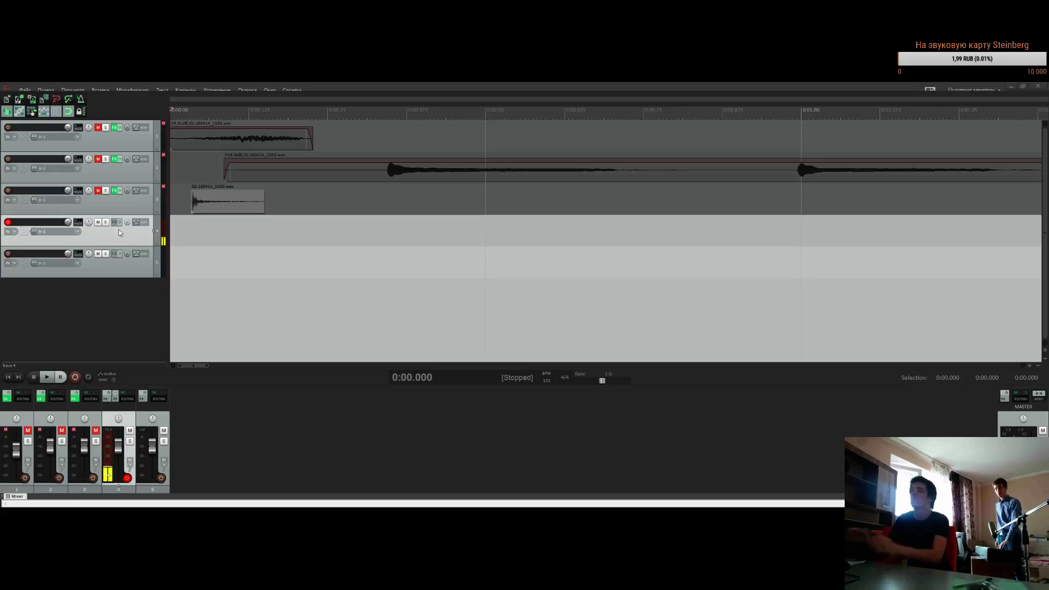
{"action": "scroll", "coordinate": [273, 276], "scroll_direction": "down", "scroll_amount": 6}
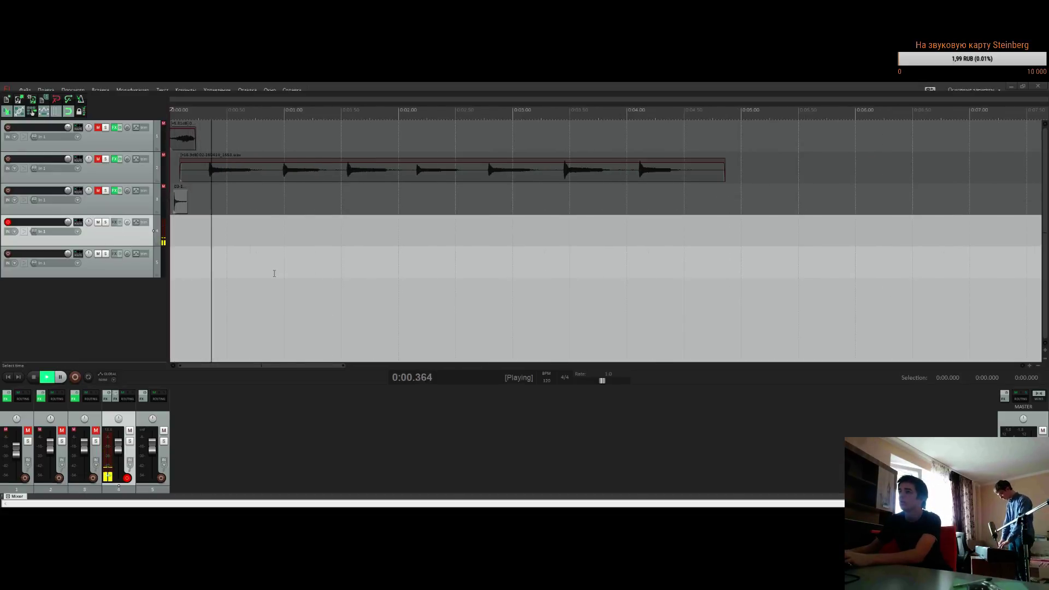
{"action": "scroll", "coordinate": [306, 308], "scroll_direction": "down", "scroll_amount": 3}
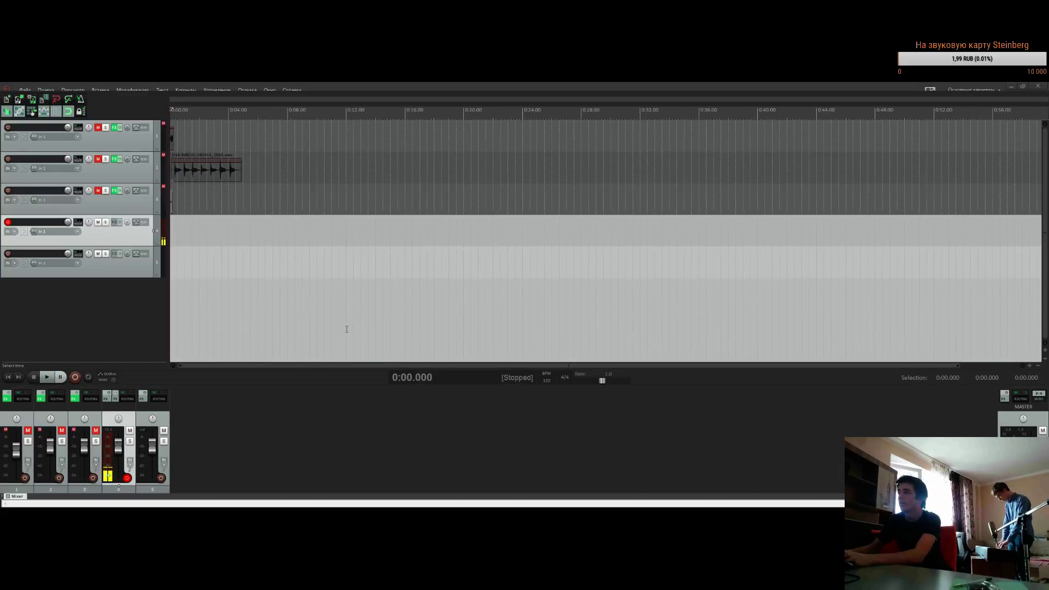
Record a take of about 1 min 33 s on the fourth track from the project start, then return to the beginning
{"action": "scroll", "coordinate": [347, 328], "scroll_direction": "up", "scroll_amount": 3}
{"action": "scroll", "coordinate": [273, 312], "scroll_direction": "down", "scroll_amount": 2}
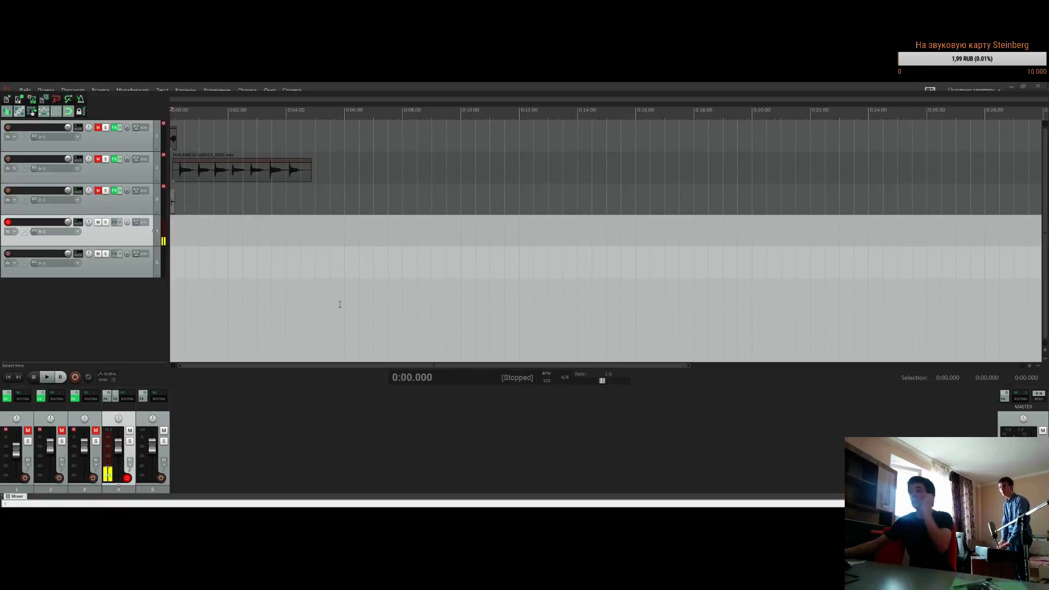
{"action": "scroll", "coordinate": [341, 304], "scroll_direction": "up", "scroll_amount": 3}
{"action": "scroll", "coordinate": [340, 304], "scroll_direction": "up", "scroll_amount": 2}
{"action": "scroll", "coordinate": [340, 305], "scroll_direction": "down", "scroll_amount": 2}
{"action": "scroll", "coordinate": [341, 304], "scroll_direction": "up", "scroll_amount": 2}
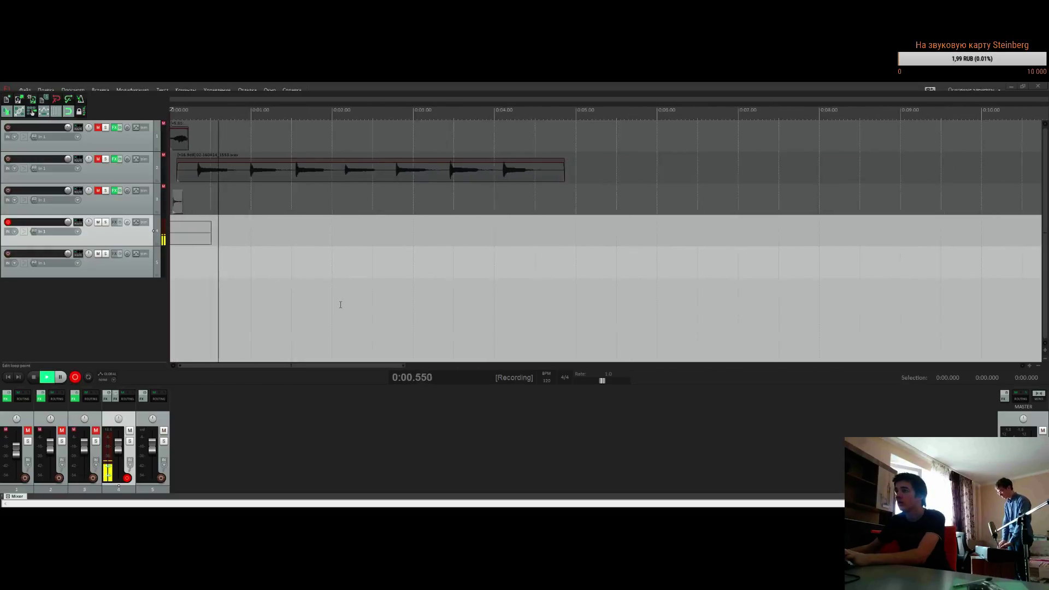
{"action": "scroll", "coordinate": [340, 304], "scroll_direction": "down", "scroll_amount": 7}
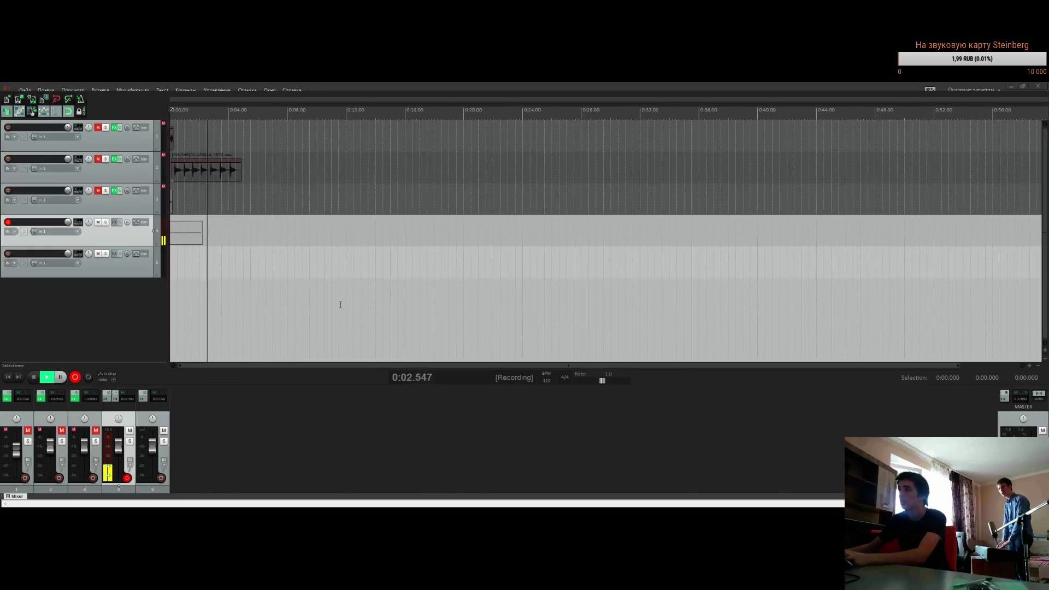
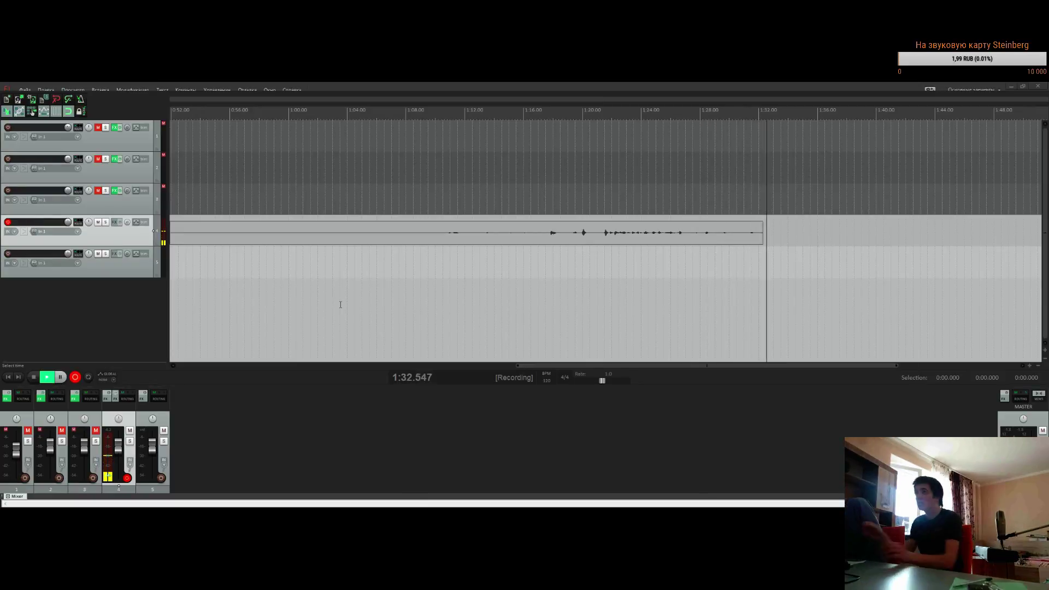
{"action": "key", "text": "space"}
{"action": "scroll", "coordinate": [340, 295], "scroll_direction": "down", "scroll_amount": 4}
{"action": "key", "text": "Home"}
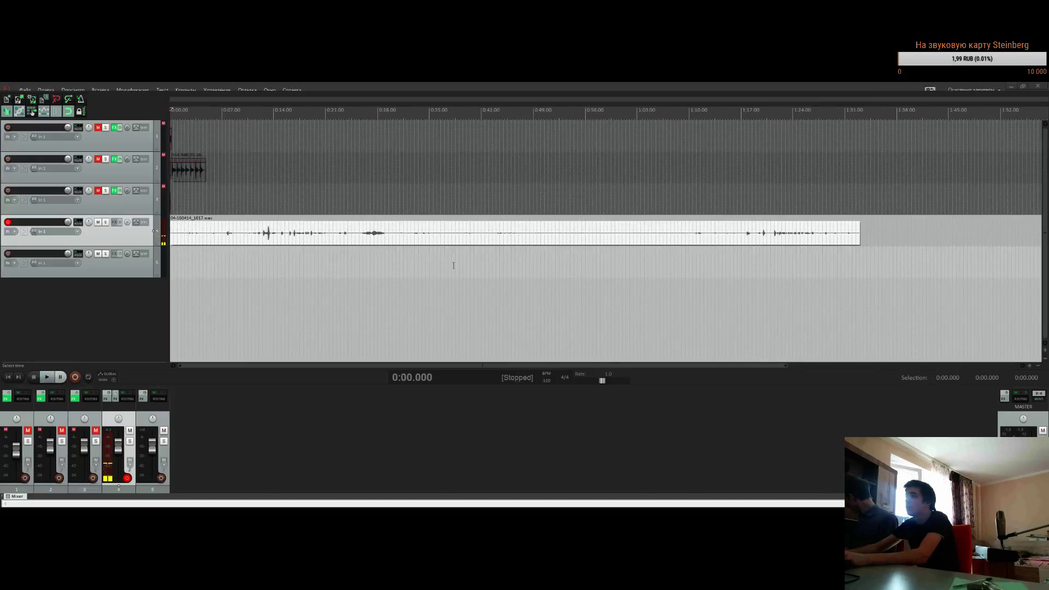
Listen to the fourth track's new recording at several points in its quiet middle section, between about 0:53 and 1:05
{"action": "left_click", "coordinate": [454, 266]}
{"action": "scroll", "coordinate": [454, 265], "scroll_direction": "down", "scroll_amount": 3}
{"action": "scroll", "coordinate": [390, 262], "scroll_direction": "up", "scroll_amount": 5}
{"action": "scroll", "coordinate": [394, 264], "scroll_direction": "down", "scroll_amount": 3}
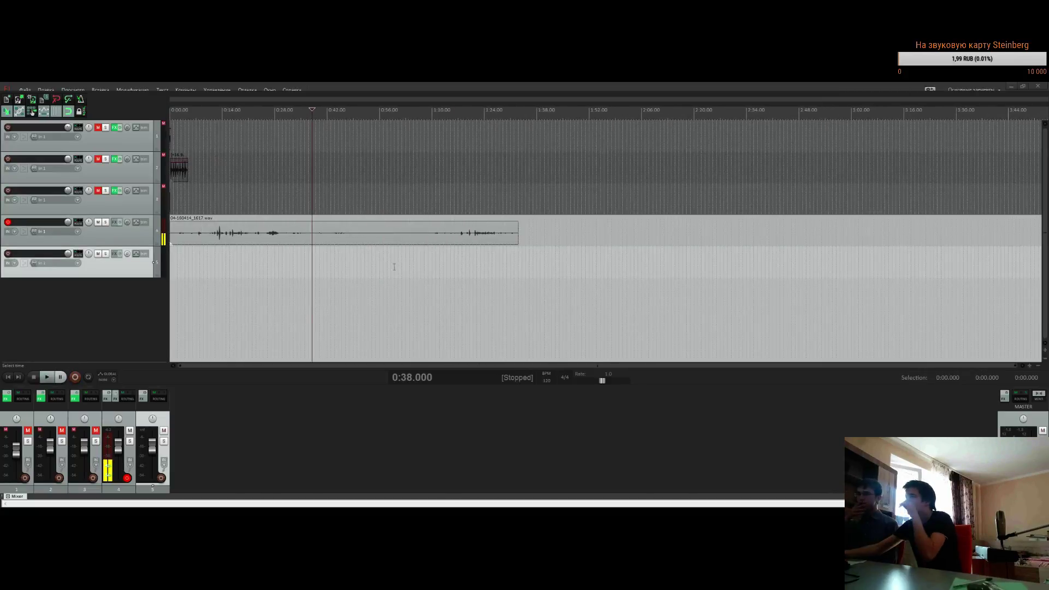
{"action": "left_click", "coordinate": [426, 254]}
{"action": "scroll", "coordinate": [463, 257], "scroll_direction": "up", "scroll_amount": 2}
{"action": "scroll", "coordinate": [484, 258], "scroll_direction": "down", "scroll_amount": 1}
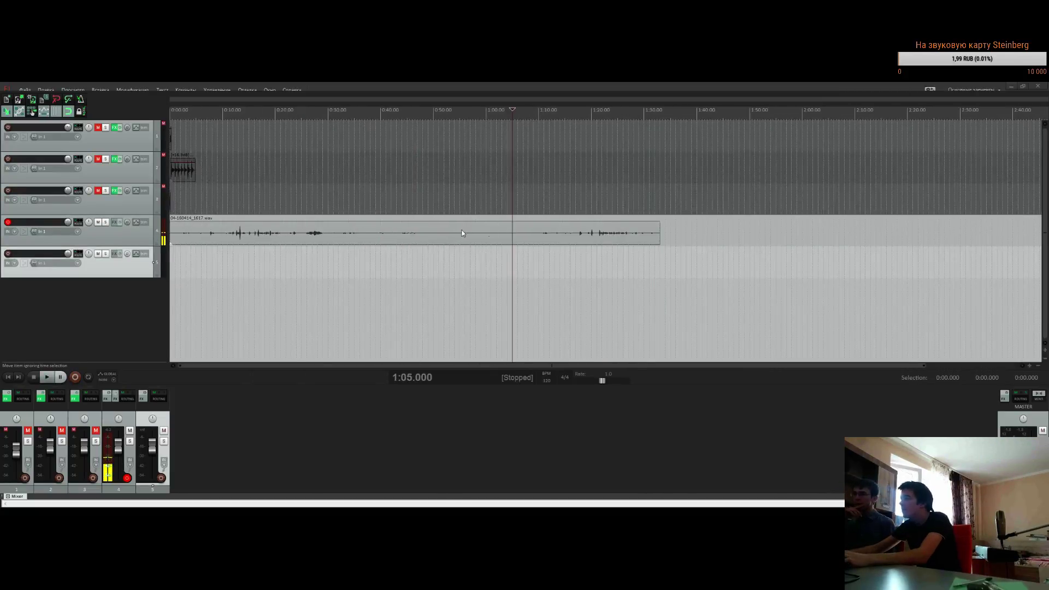
{"action": "left_click", "coordinate": [449, 256]}
{"action": "key", "text": "space"}
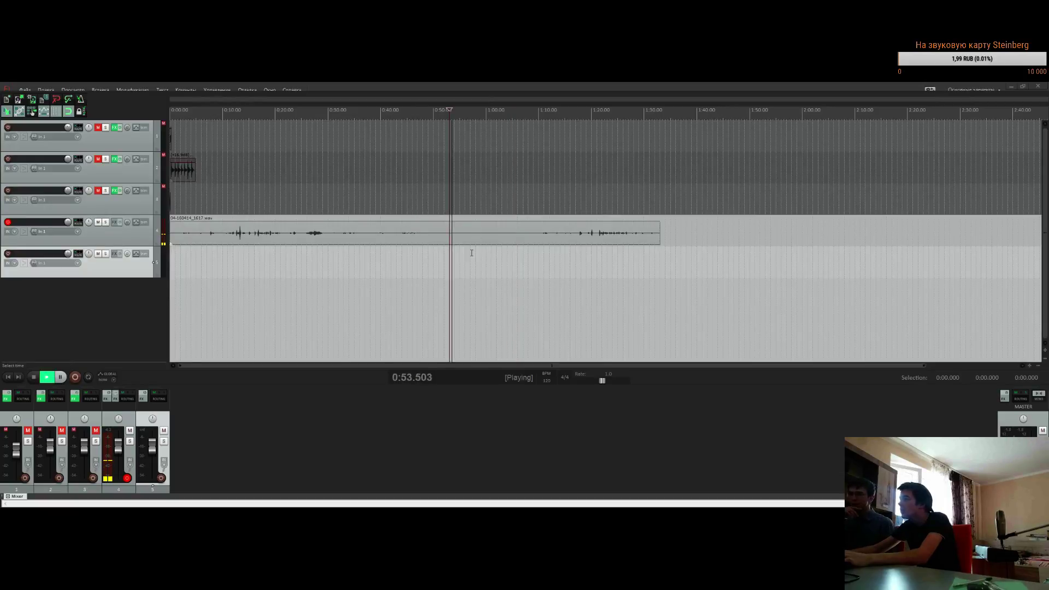
{"action": "left_click", "coordinate": [471, 253]}
{"action": "scroll", "coordinate": [471, 252], "scroll_direction": "up", "scroll_amount": 3}
{"action": "left_click", "coordinate": [544, 252]}
{"action": "left_click", "coordinate": [633, 255]}
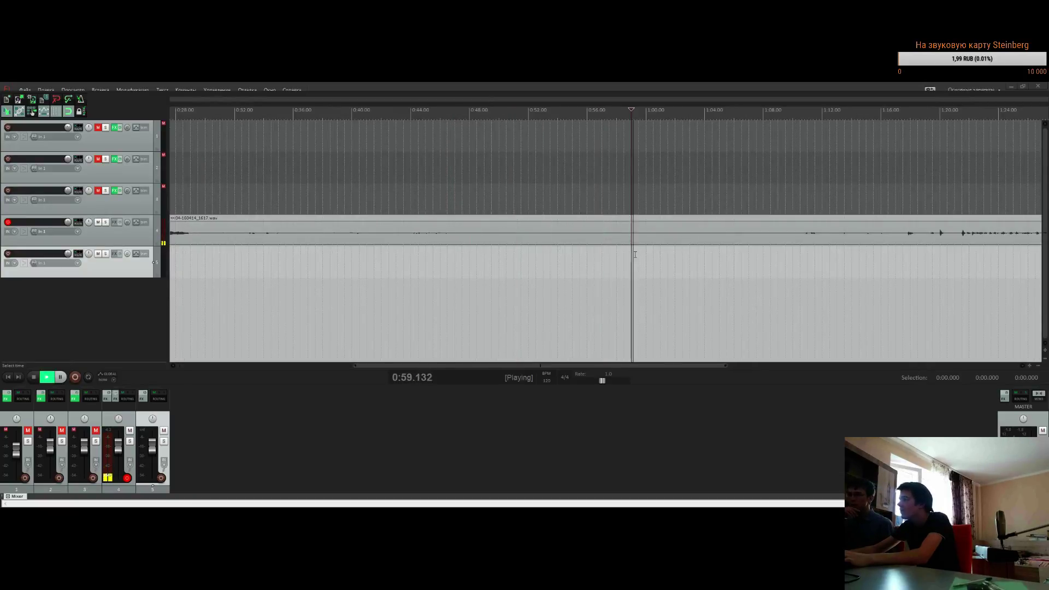
{"action": "left_click", "coordinate": [687, 254]}
{"action": "left_click", "coordinate": [543, 253]}
{"action": "left_click", "coordinate": [644, 253]}
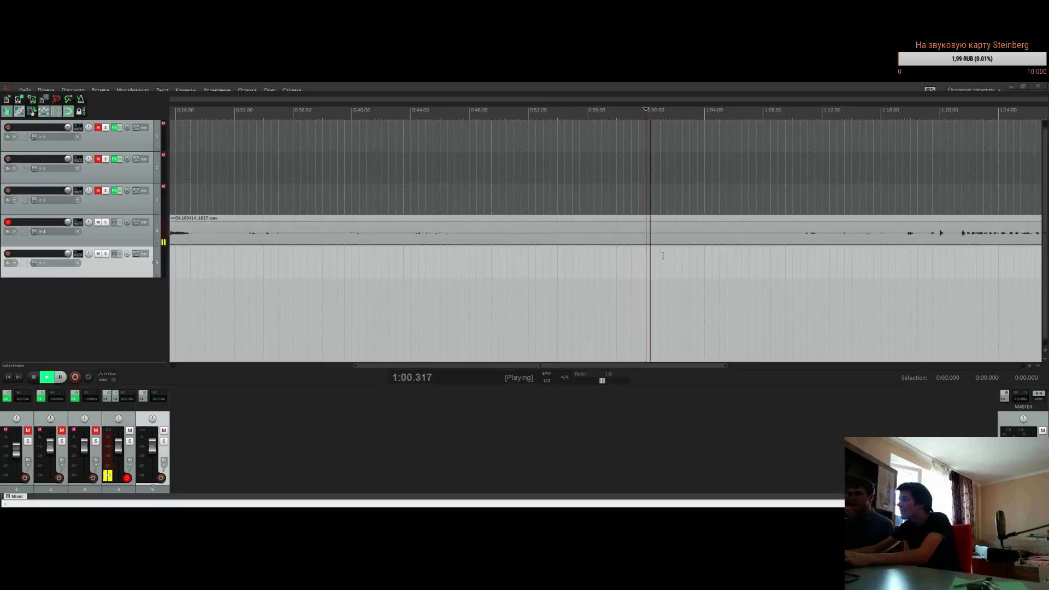
{"action": "left_click", "coordinate": [699, 254]}
{"action": "left_click", "coordinate": [557, 254]}
{"action": "key", "text": "space"}
Select the new recording on the fourth track and raise its item volume
{"action": "scroll", "coordinate": [557, 254], "scroll_direction": "down", "scroll_amount": 3}
{"action": "left_click", "coordinate": [433, 231]}
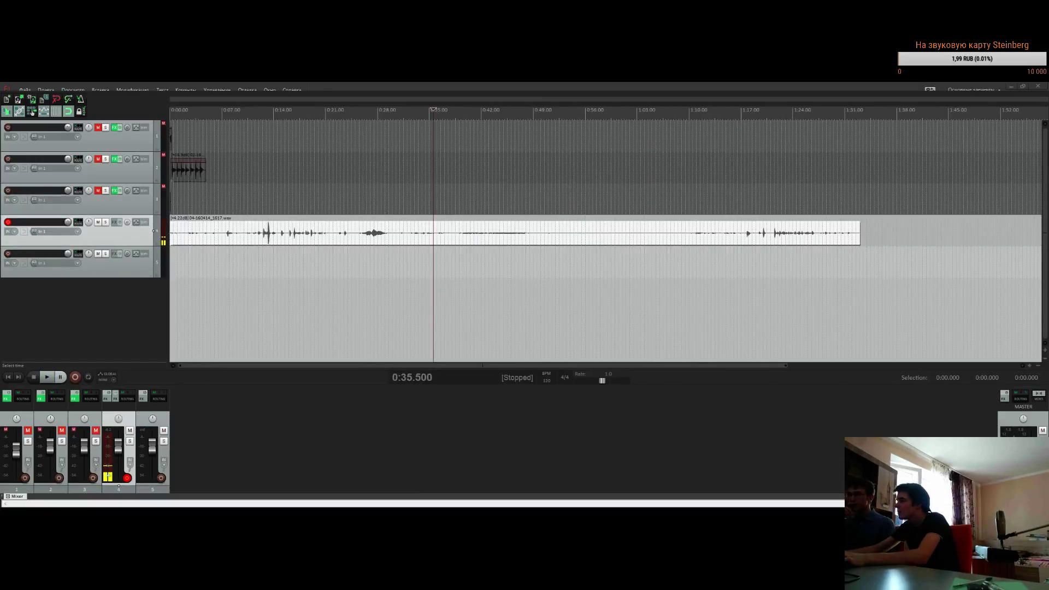
Listen to the fourth track's recording at several points between about 0:55 and 1:05
{"action": "left_click", "coordinate": [600, 265]}
{"action": "scroll", "coordinate": [602, 271], "scroll_direction": "down", "scroll_amount": 3}
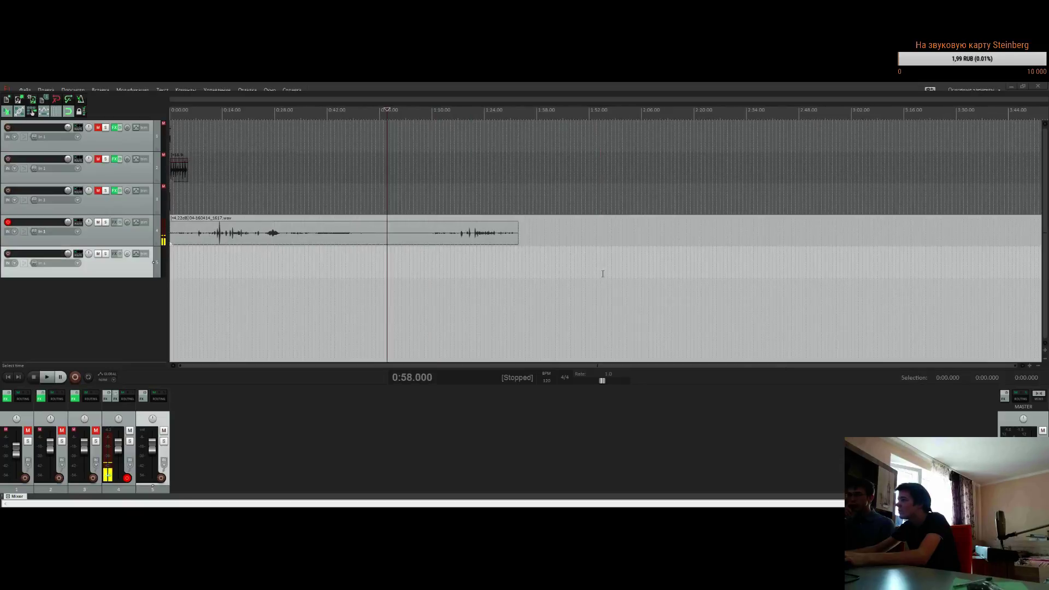
{"action": "left_click", "coordinate": [399, 250]}
{"action": "scroll", "coordinate": [497, 279], "scroll_direction": "up", "scroll_amount": 4}
{"action": "left_click", "coordinate": [575, 262]}
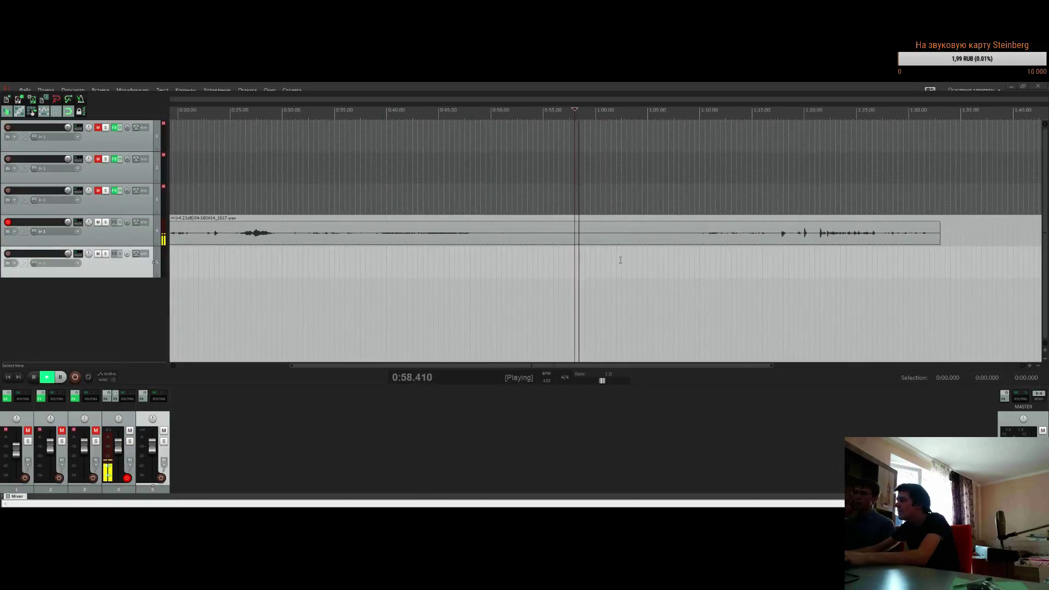
{"action": "left_click", "coordinate": [648, 261]}
{"action": "left_click", "coordinate": [543, 263]}
{"action": "key", "text": "space"}
{"action": "scroll", "coordinate": [479, 262], "scroll_direction": "down", "scroll_amount": 4}
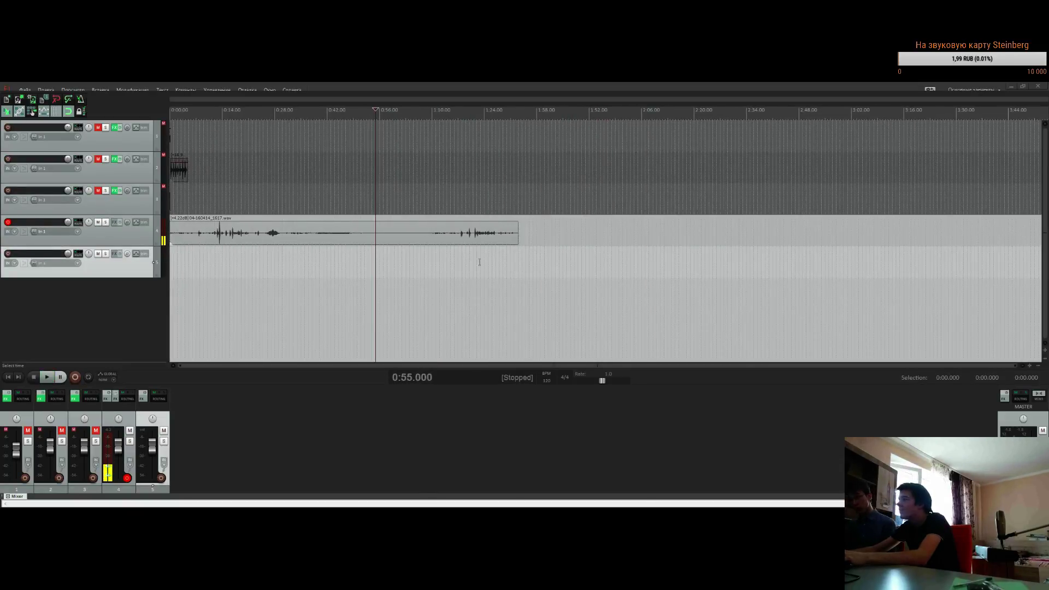
Listen to the fourth track's recording from several points between about 0:33 and 0:48 to find where the steady noise begins
{"action": "left_click", "coordinate": [402, 240]}
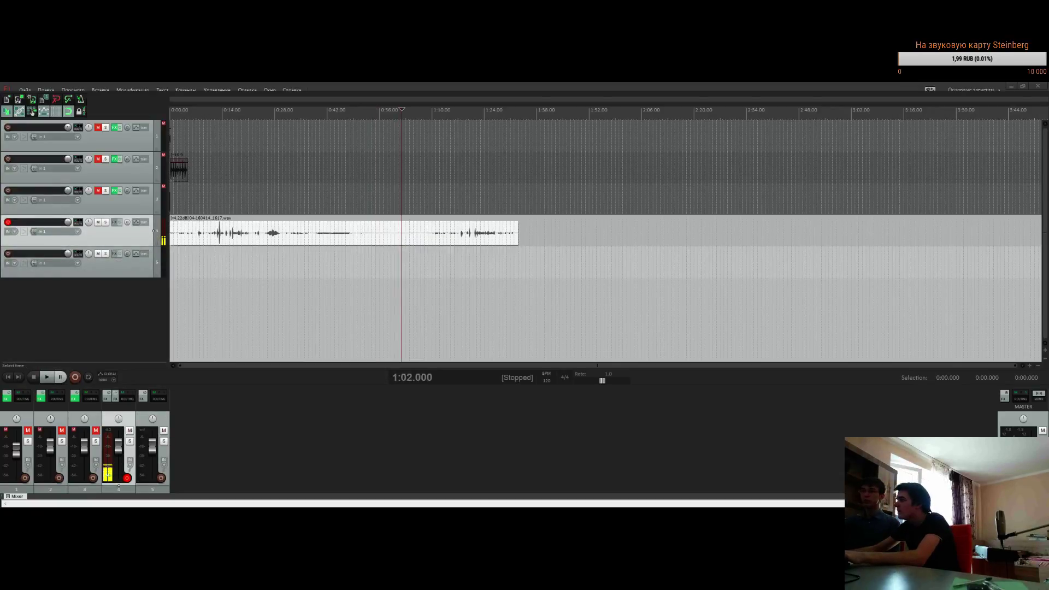
{"action": "left_click", "coordinate": [316, 256]}
{"action": "scroll", "coordinate": [404, 265], "scroll_direction": "up", "scroll_amount": 4}
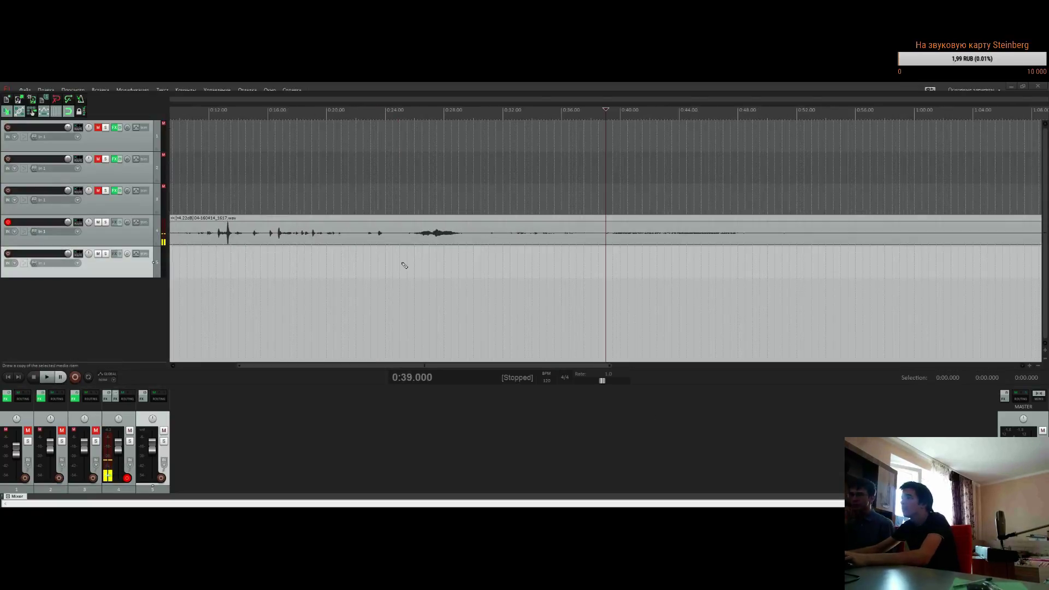
{"action": "scroll", "coordinate": [495, 270], "scroll_direction": "down", "scroll_amount": 3}
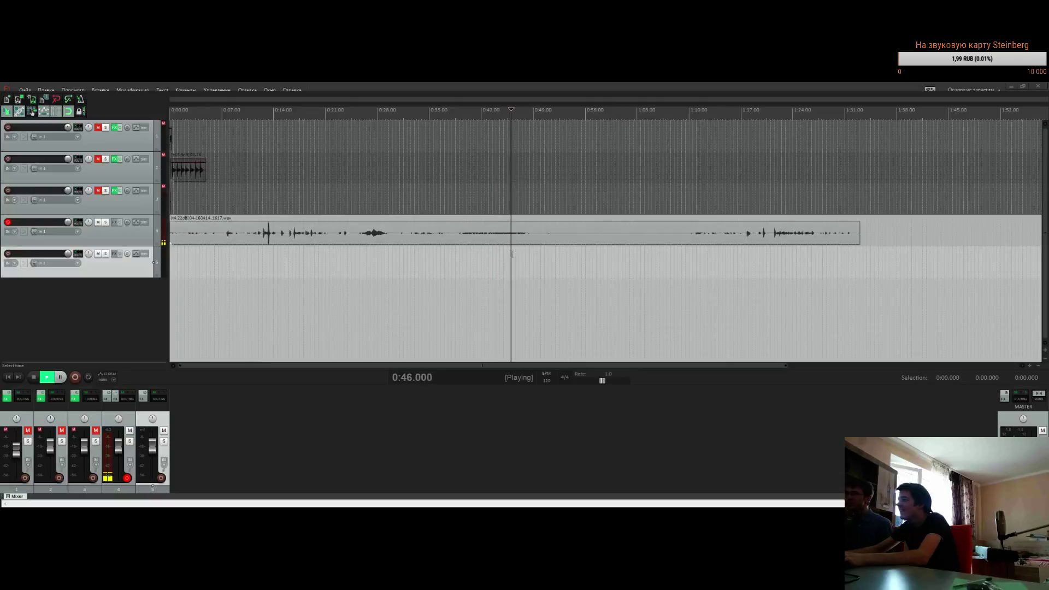
{"action": "scroll", "coordinate": [525, 252], "scroll_direction": "down", "scroll_amount": 2}
{"action": "scroll", "coordinate": [491, 251], "scroll_direction": "up", "scroll_amount": 5}
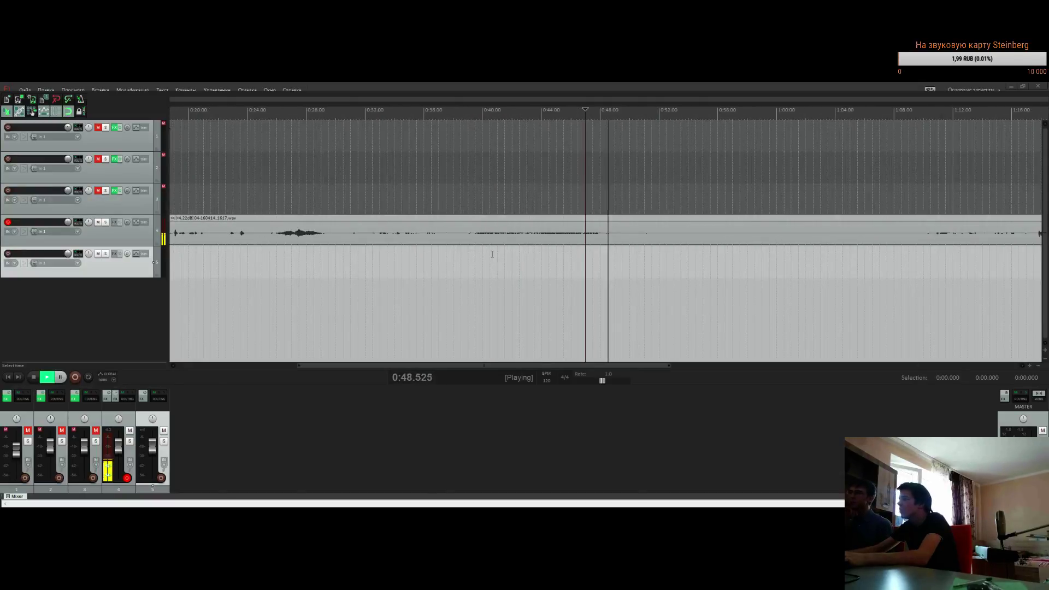
{"action": "left_click", "coordinate": [456, 248]}
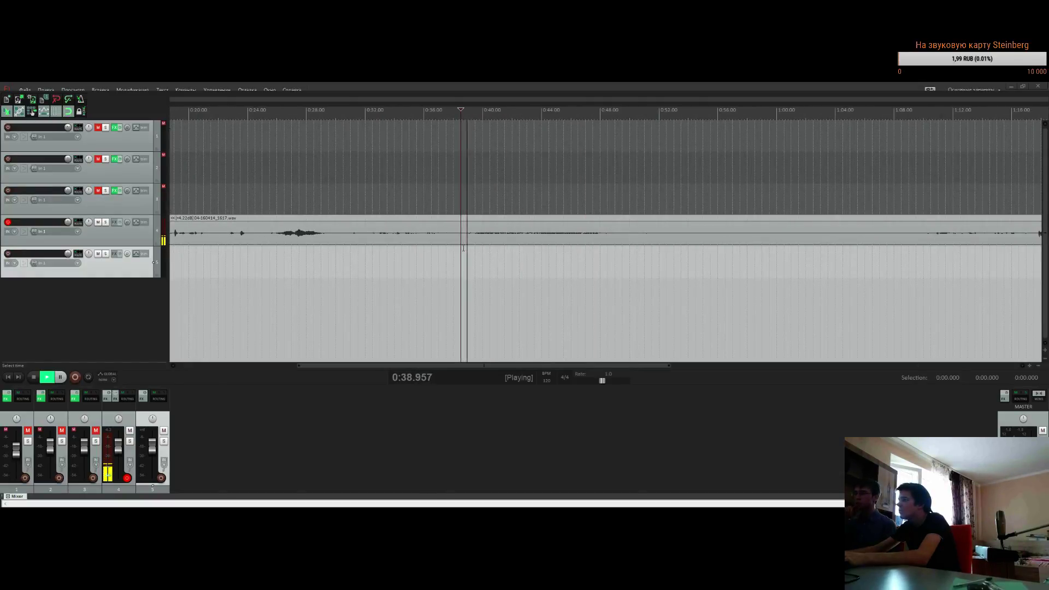
{"action": "scroll", "coordinate": [470, 248], "scroll_direction": "down", "scroll_amount": 2}
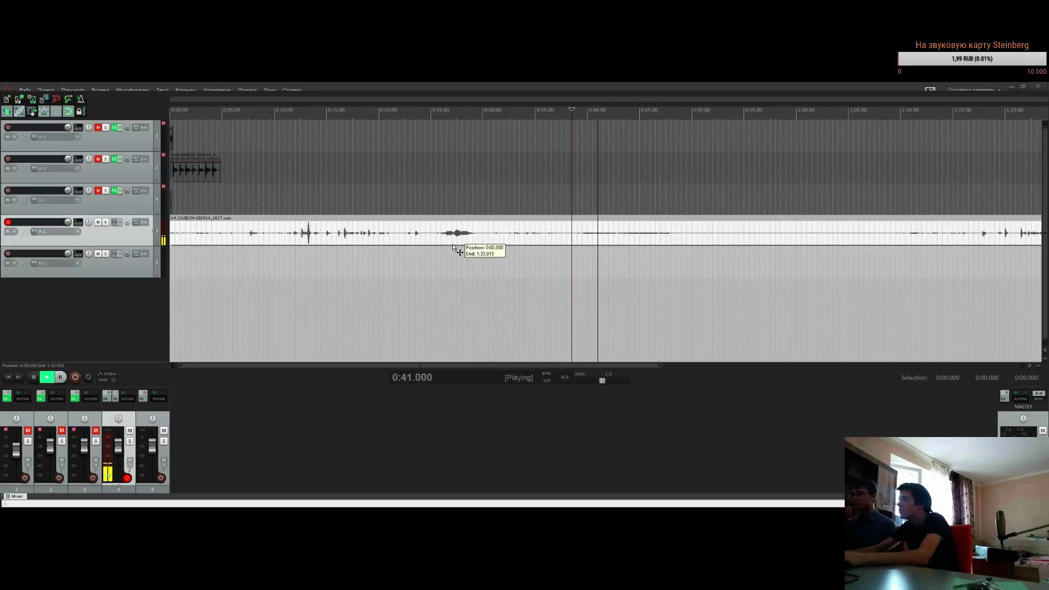
{"action": "left_click", "coordinate": [447, 250]}
{"action": "left_click", "coordinate": [517, 252]}
{"action": "left_click", "coordinate": [550, 251]}
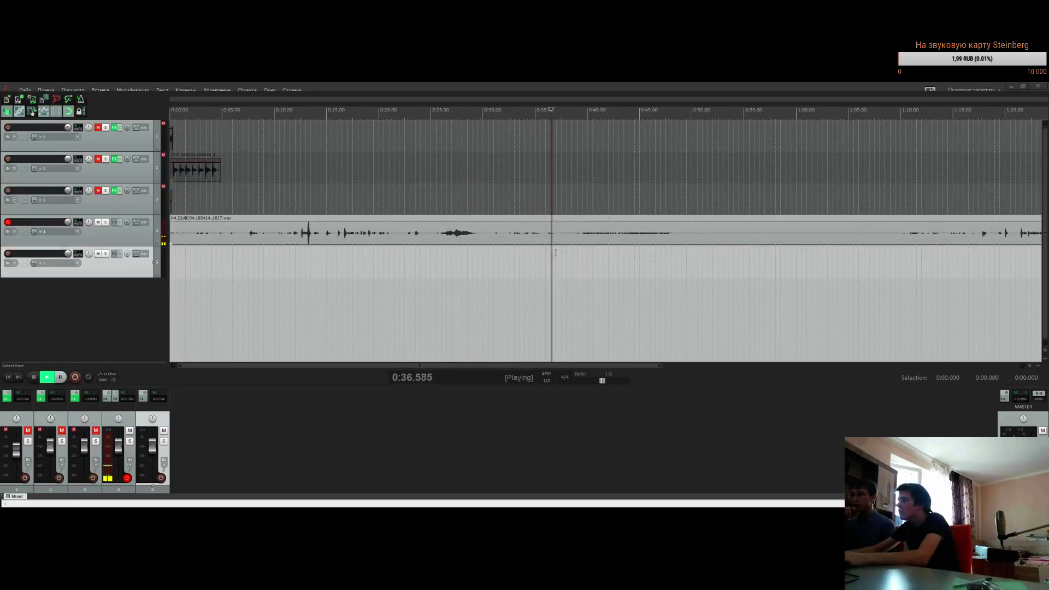
{"action": "left_click", "coordinate": [566, 249]}
{"action": "key", "text": "space"}
Split the fourth track's recording at 0:38.5, delete the part before it and move the remainder to about 0:05
{"action": "left_click", "coordinate": [574, 236]}
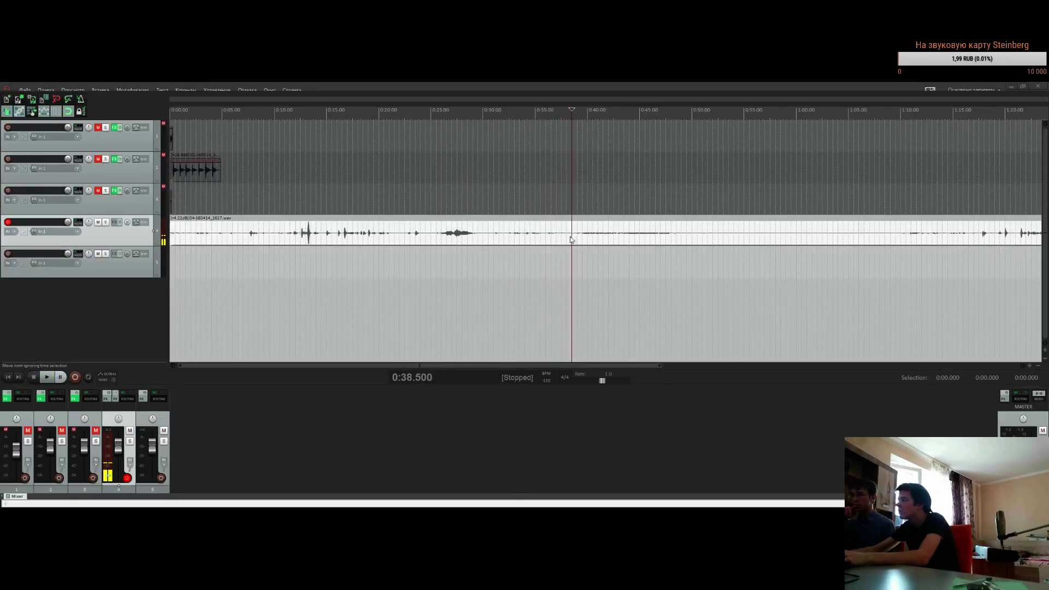
{"action": "key", "text": "s"}
{"action": "key", "text": "Delete"}
{"action": "scroll", "coordinate": [477, 244], "scroll_direction": "down", "scroll_amount": 4}
{"action": "left_click_drag", "start_coordinate": [477, 244], "coordinate": [309, 238]}
Listen to the moved recording between about 0:34 and 0:39 to find the end of its quiet section
{"action": "left_click", "coordinate": [339, 251]}
{"action": "key", "text": "space"}
{"action": "scroll", "coordinate": [339, 251], "scroll_direction": "up", "scroll_amount": 4}
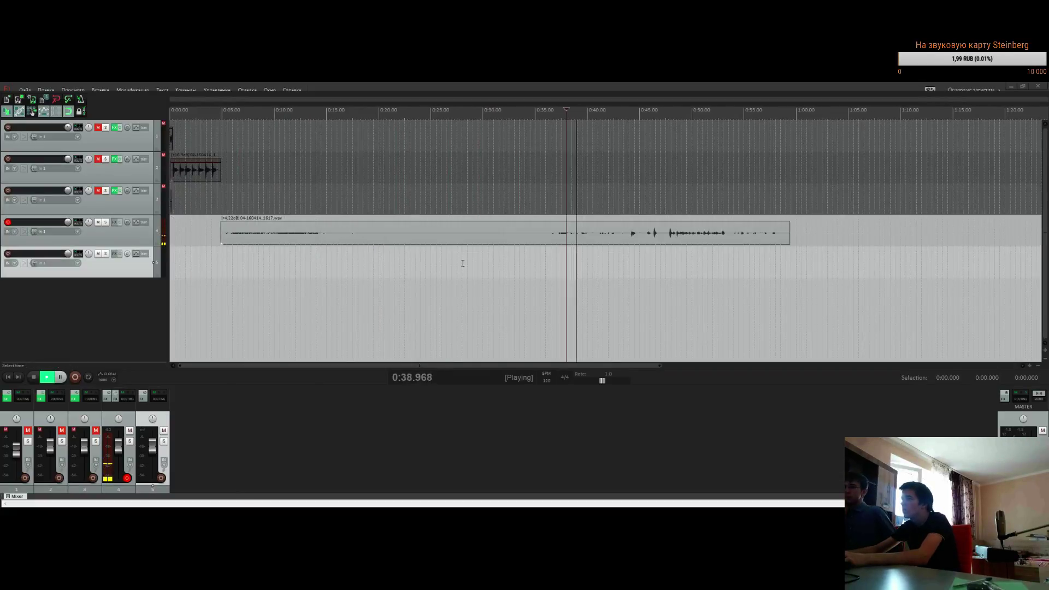
{"action": "key", "text": "space"}
{"action": "scroll", "coordinate": [552, 259], "scroll_direction": "up", "scroll_amount": 3}
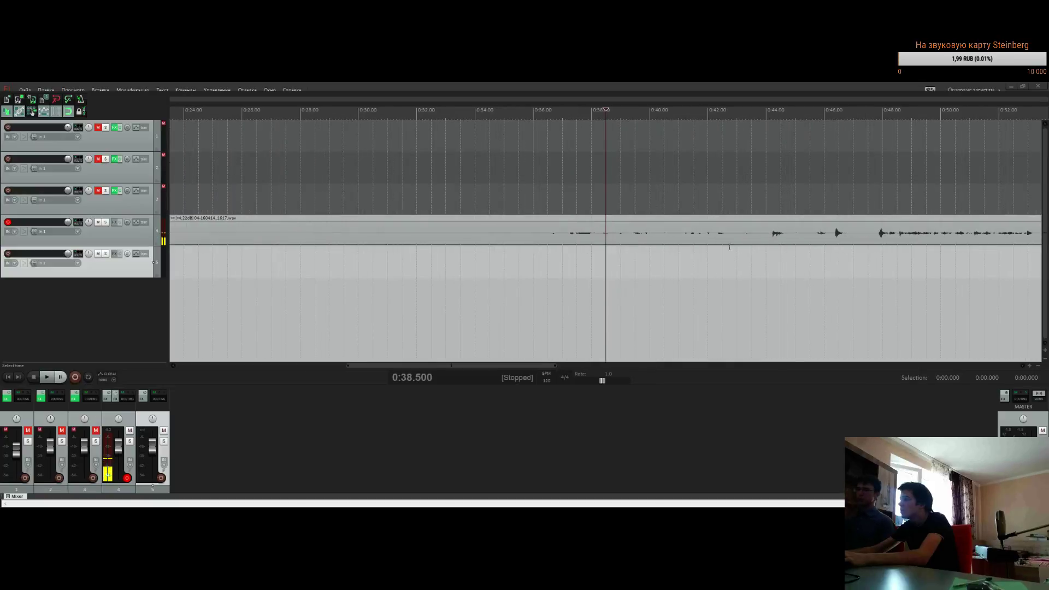
{"action": "left_click", "coordinate": [538, 240]}
{"action": "key", "text": "space"}
{"action": "left_click", "coordinate": [474, 260]}
{"action": "key", "text": "space"}
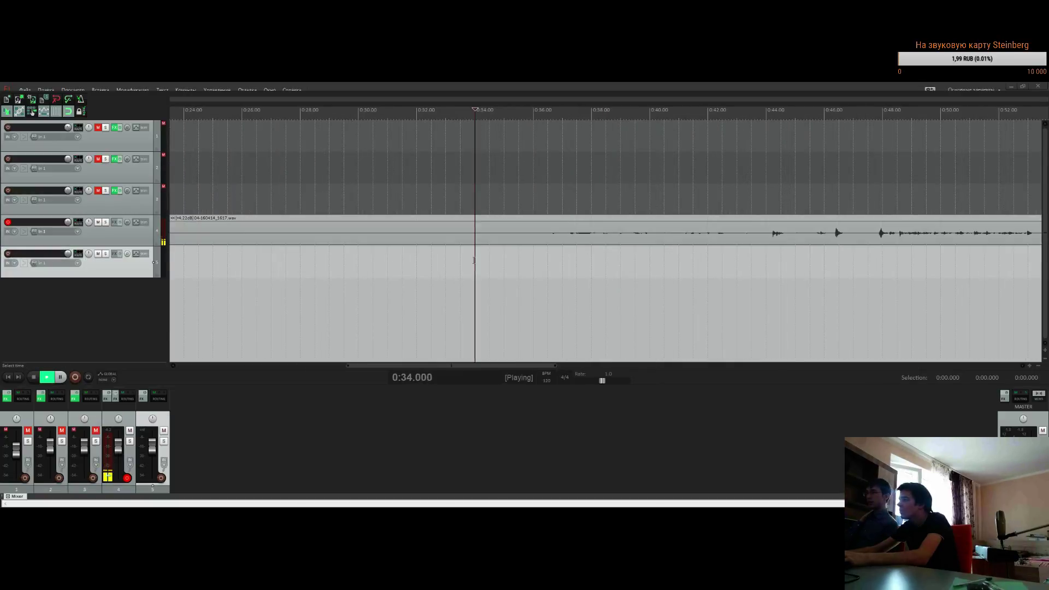
{"action": "key", "text": "space"}
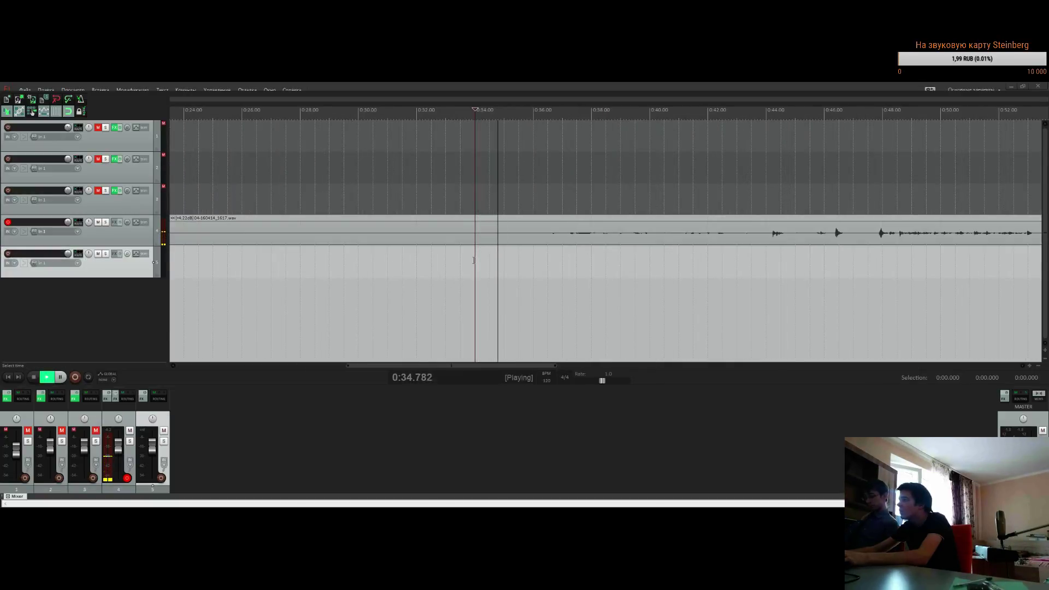
{"action": "key", "text": "space"}
Split the fourth track's clip at 0:35.5, delete the part after it and move the remaining clip to about 0:01
{"action": "left_click", "coordinate": [519, 236]}
{"action": "key", "text": "s"}
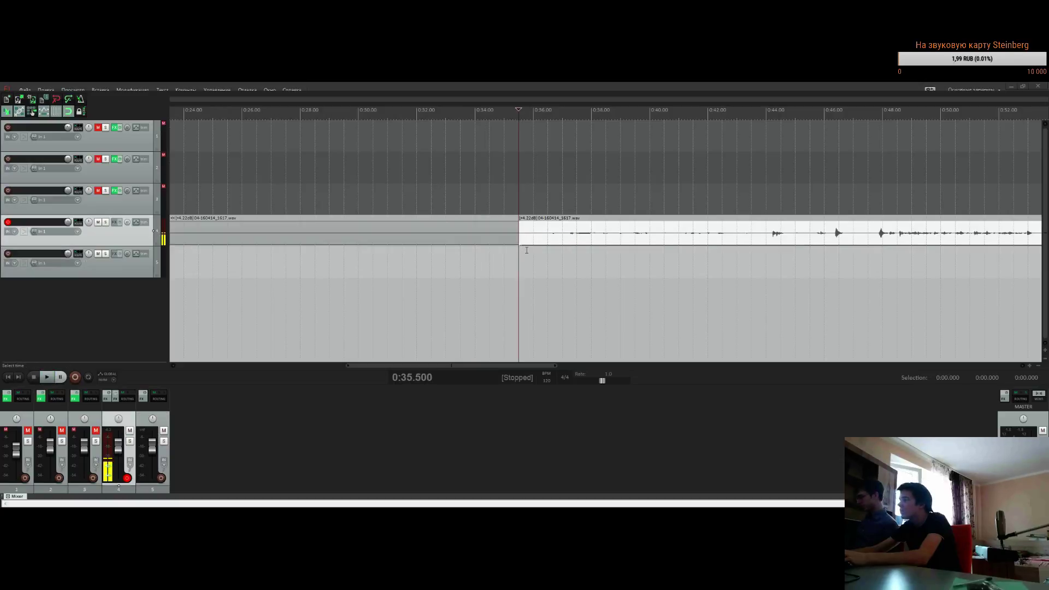
{"action": "key", "text": "Delete"}
{"action": "scroll", "coordinate": [590, 269], "scroll_direction": "down", "scroll_amount": 5}
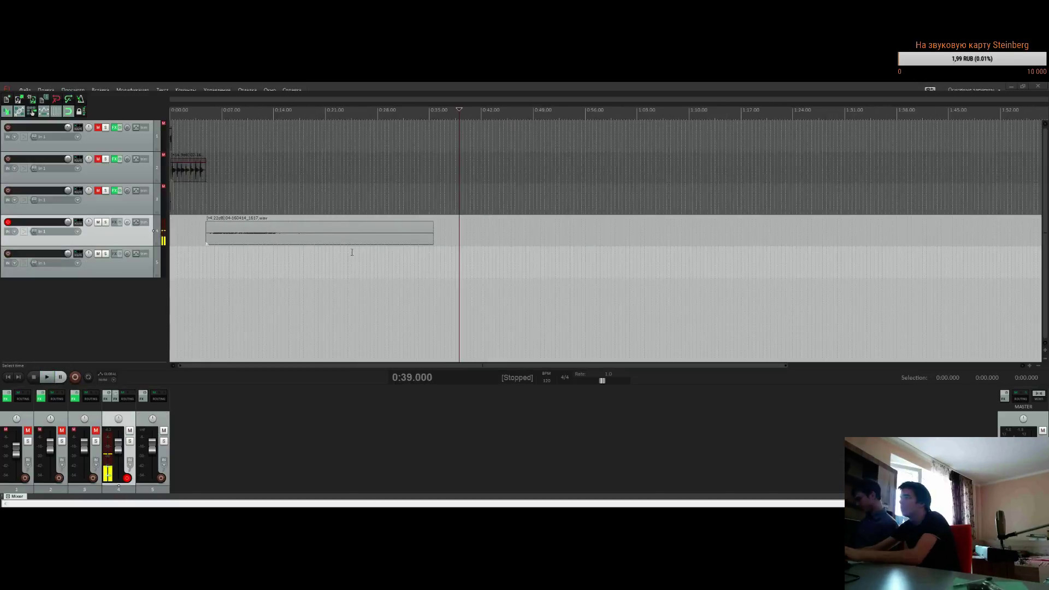
{"action": "left_click_drag", "start_coordinate": [302, 243], "coordinate": [272, 240]}
Disarm the fourth track and raise its track volume while playing the clip from 0:16 and 0:07
{"action": "left_click", "coordinate": [288, 255]}
{"action": "scroll", "coordinate": [462, 249], "scroll_direction": "up", "scroll_amount": 5}
{"action": "scroll", "coordinate": [465, 255], "scroll_direction": "down", "scroll_amount": 3}
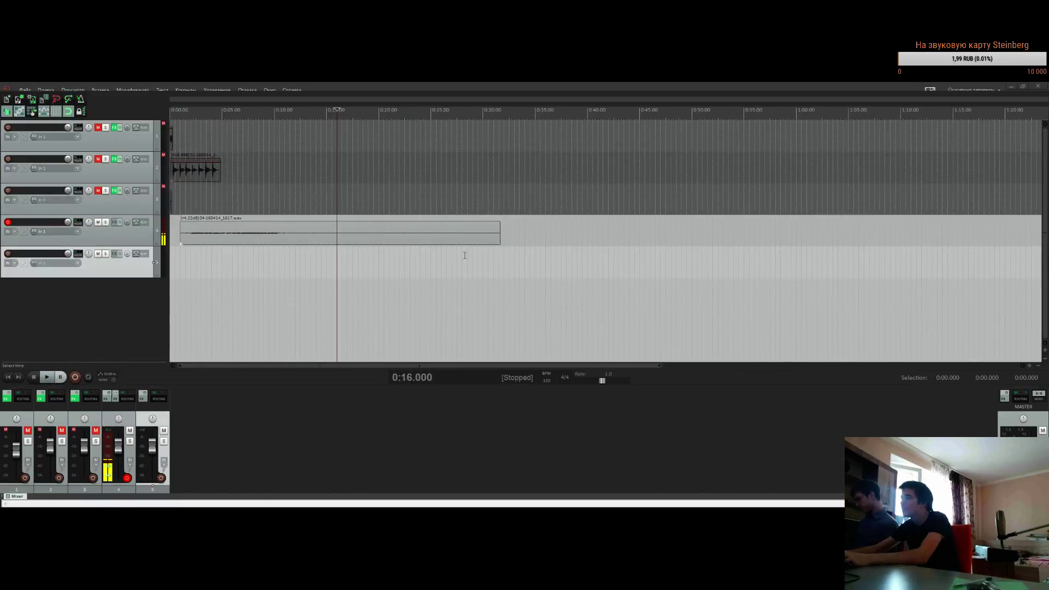
{"action": "left_click", "coordinate": [8, 222]}
{"action": "key", "text": "space"}
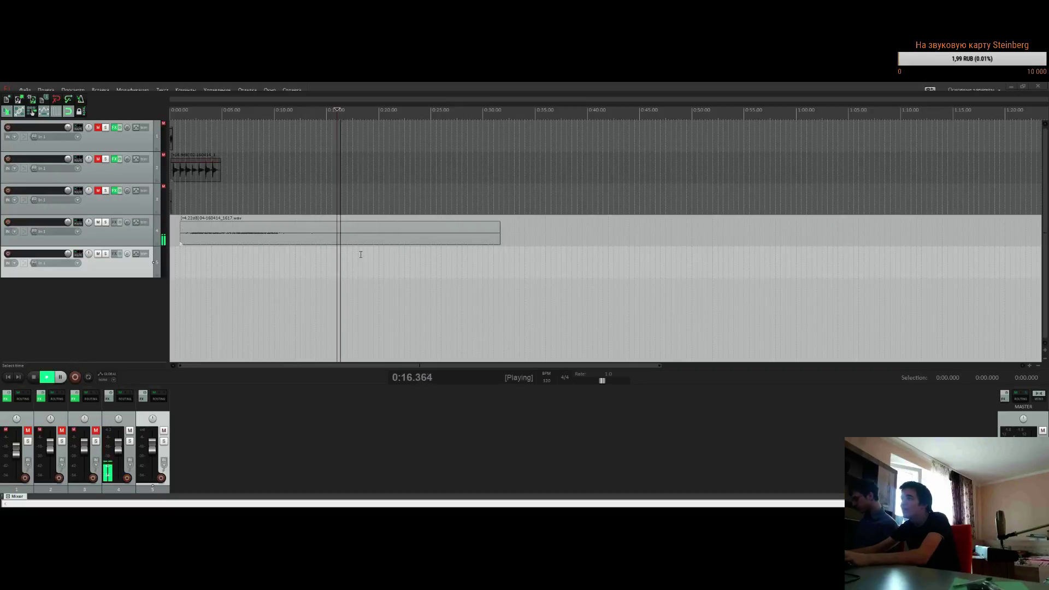
{"action": "key", "text": "space"}
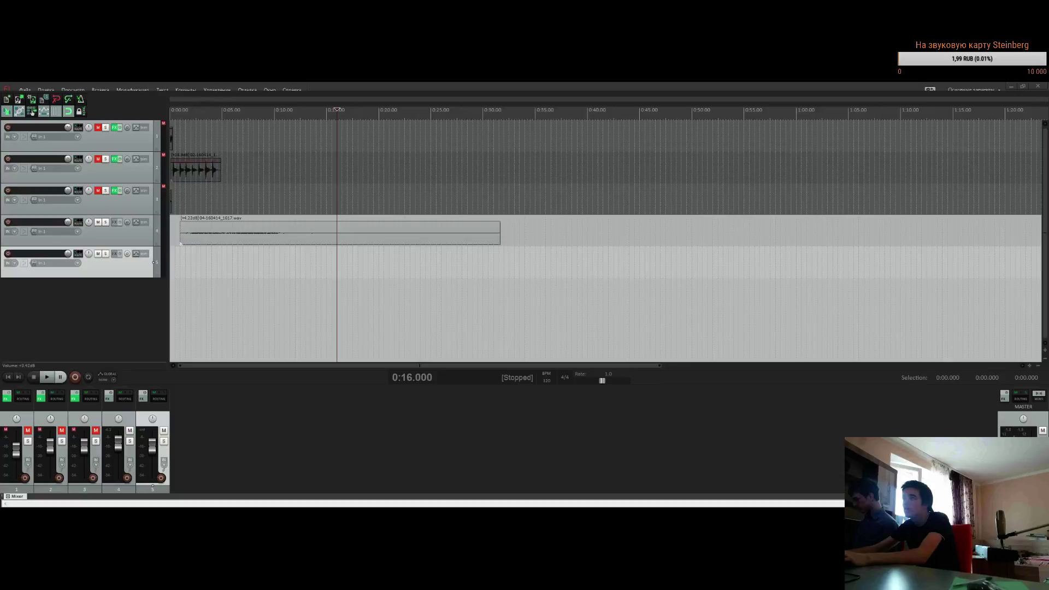
{"action": "key", "text": "space"}
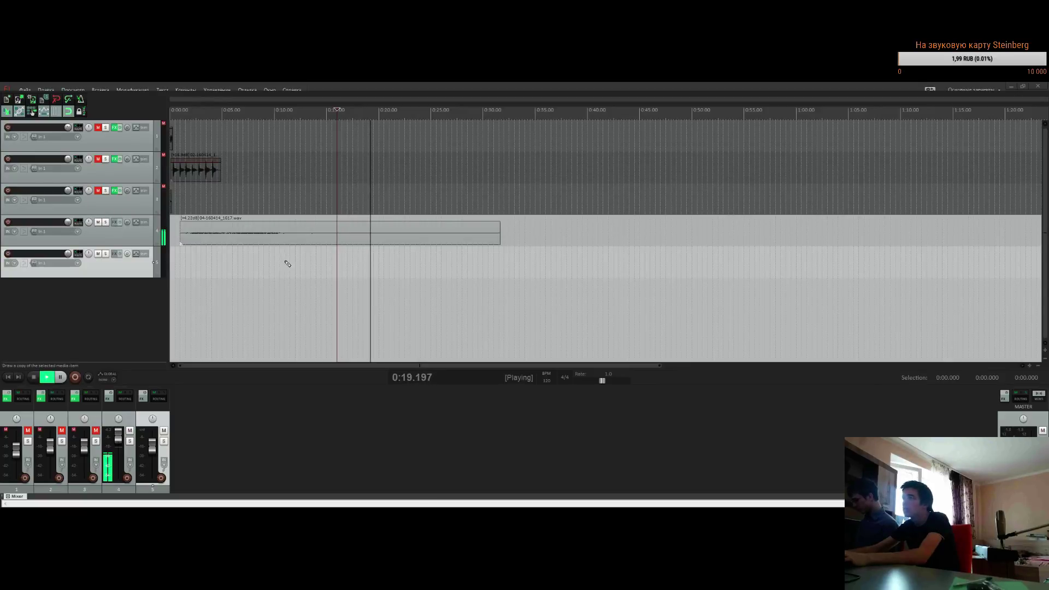
{"action": "key", "text": "space"}
{"action": "left_click", "coordinate": [244, 257]}
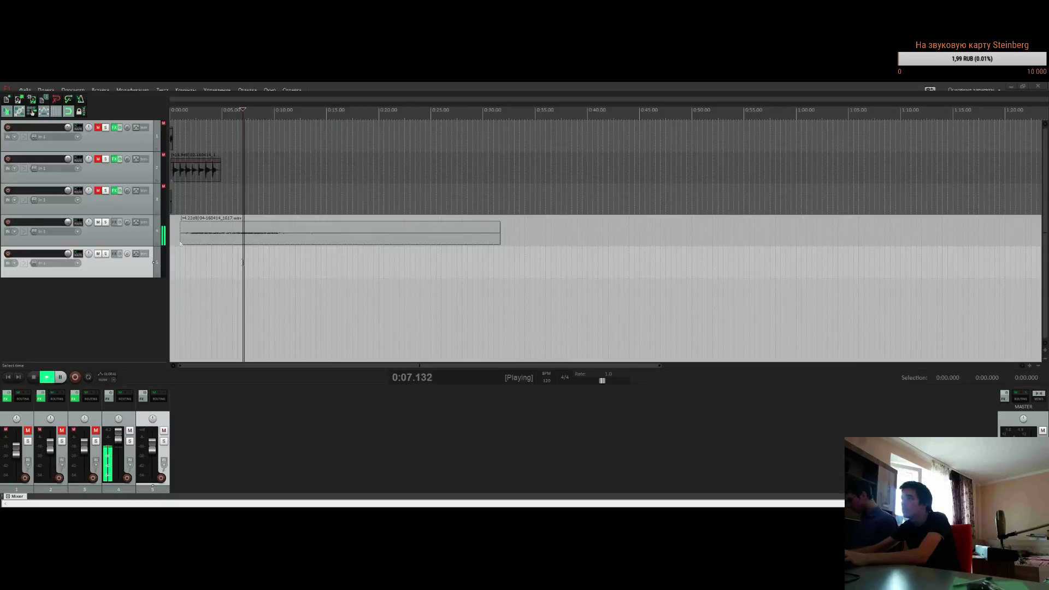
Boost the fourth track clip's item volume to about +24 dB while checking playback from 0:06
{"action": "left_click", "coordinate": [280, 238]}
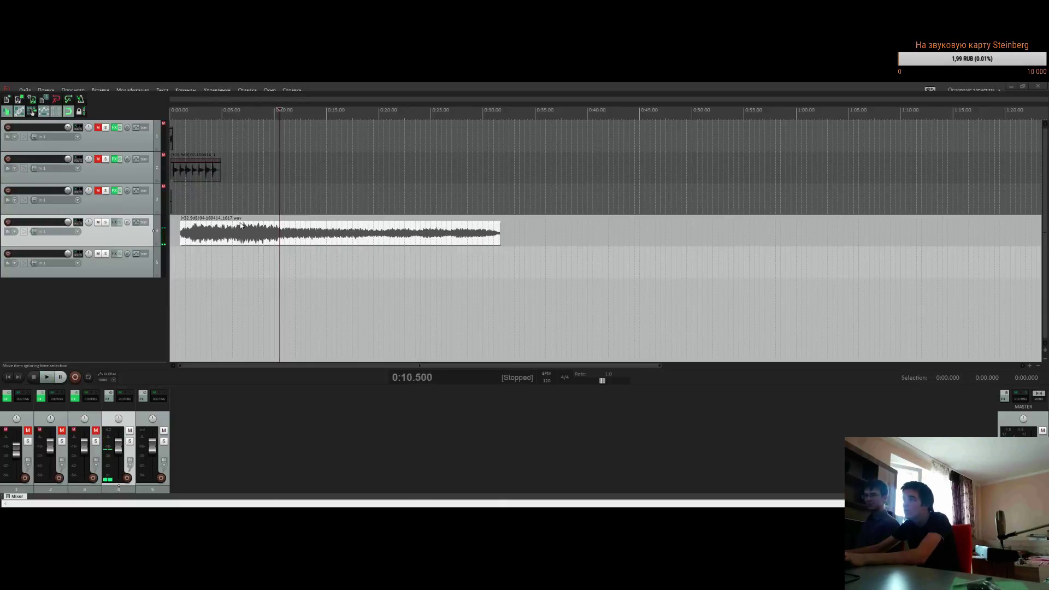
{"action": "left_click_drag", "start_coordinate": [242, 221], "coordinate": [236, 232]}
{"action": "left_click", "coordinate": [232, 258]}
{"action": "key", "text": "space"}
{"action": "key", "text": "space"}
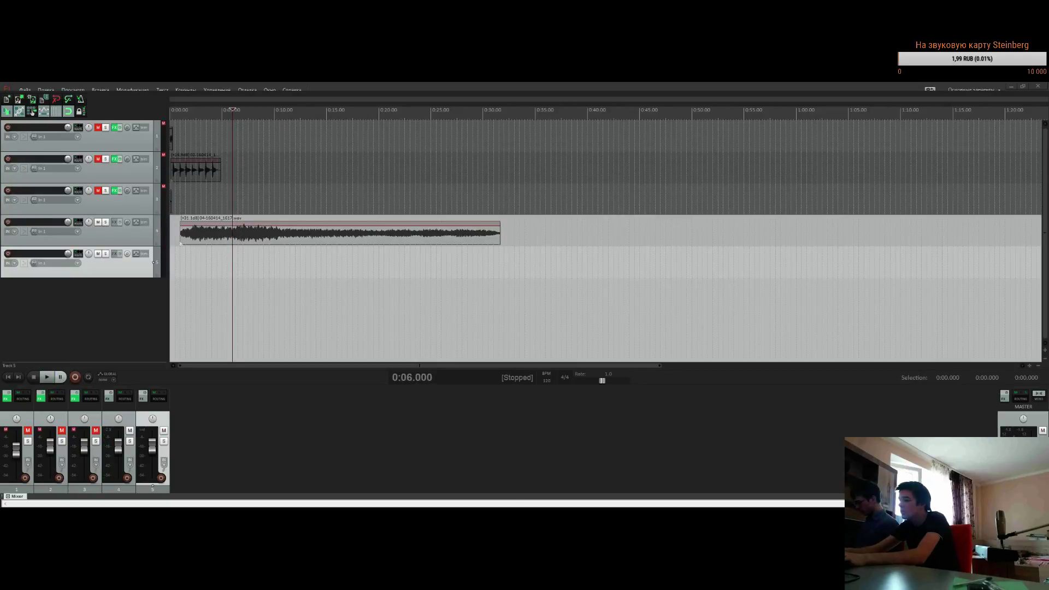
{"action": "key", "text": "space"}
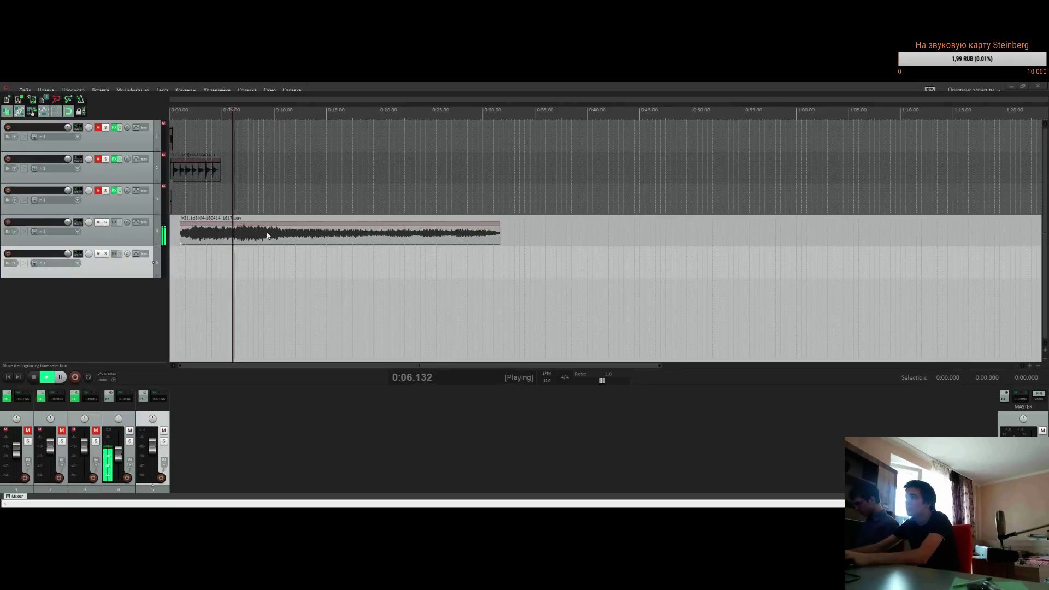
{"action": "left_click_drag", "start_coordinate": [271, 223], "coordinate": [273, 239]}
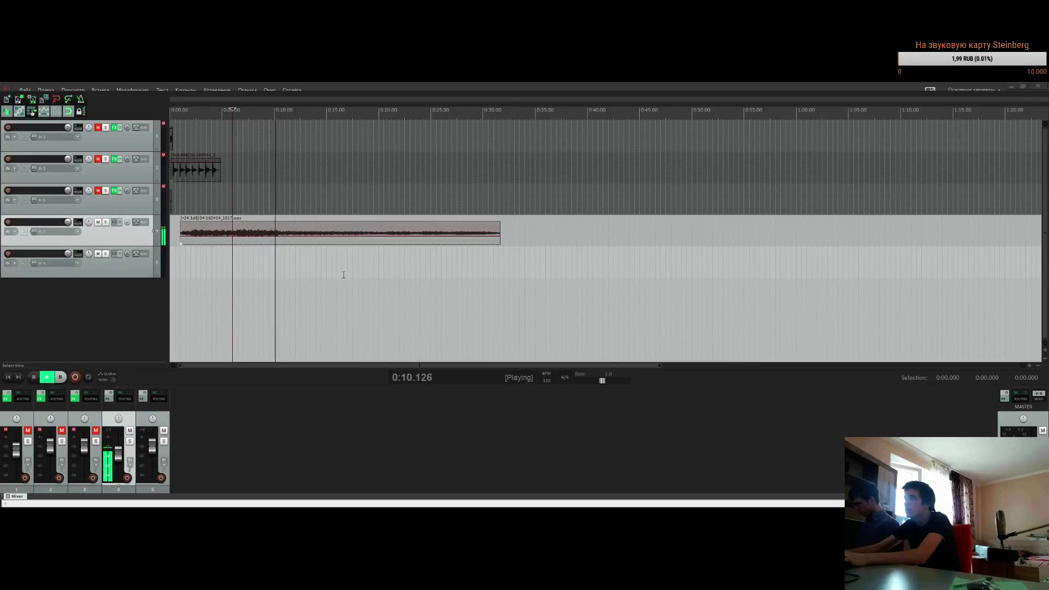
Listen to the boosted clip at several points along its length, from about 0:01.5 to 0:30
{"action": "scroll", "coordinate": [356, 274], "scroll_direction": "up", "scroll_amount": 2}
{"action": "left_click", "coordinate": [416, 258]}
{"action": "left_click", "coordinate": [494, 253]}
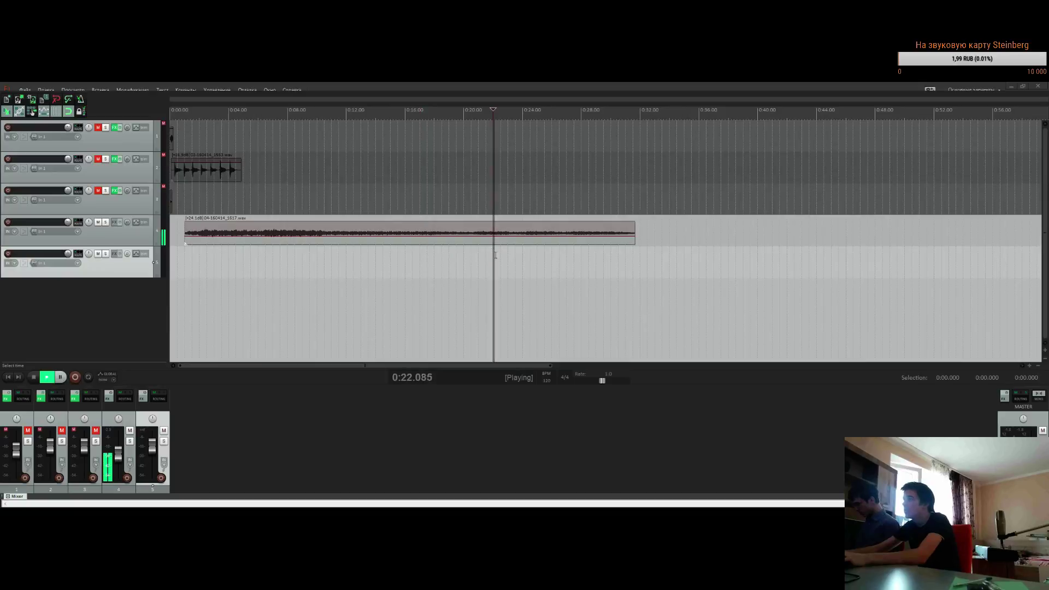
{"action": "left_click", "coordinate": [448, 252]}
{"action": "left_click", "coordinate": [499, 253]}
{"action": "left_click", "coordinate": [581, 257]}
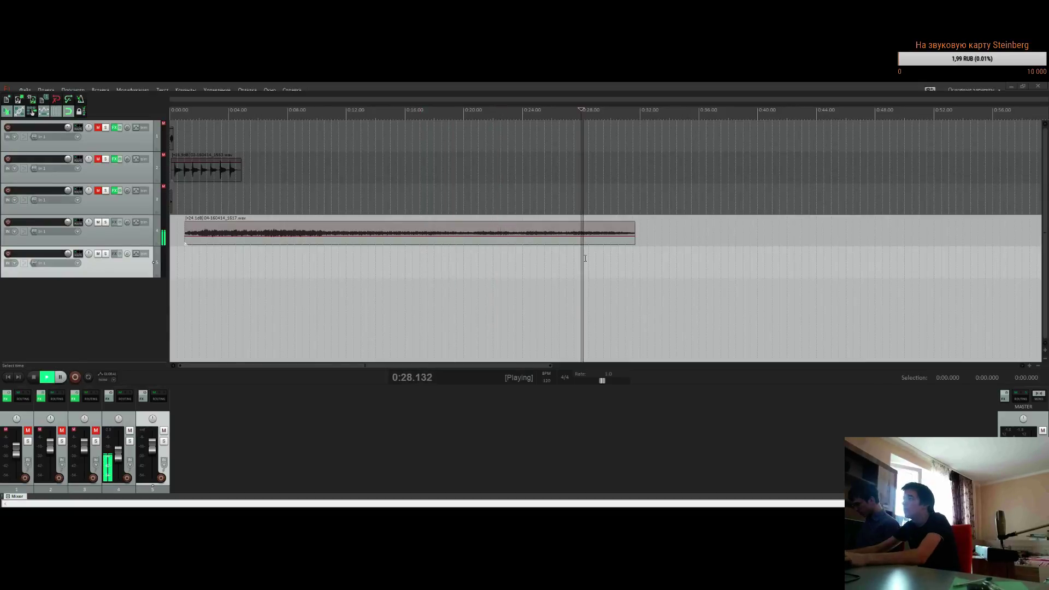
{"action": "left_click", "coordinate": [616, 257]}
{"action": "left_click", "coordinate": [302, 255]}
{"action": "left_click", "coordinate": [192, 255]}
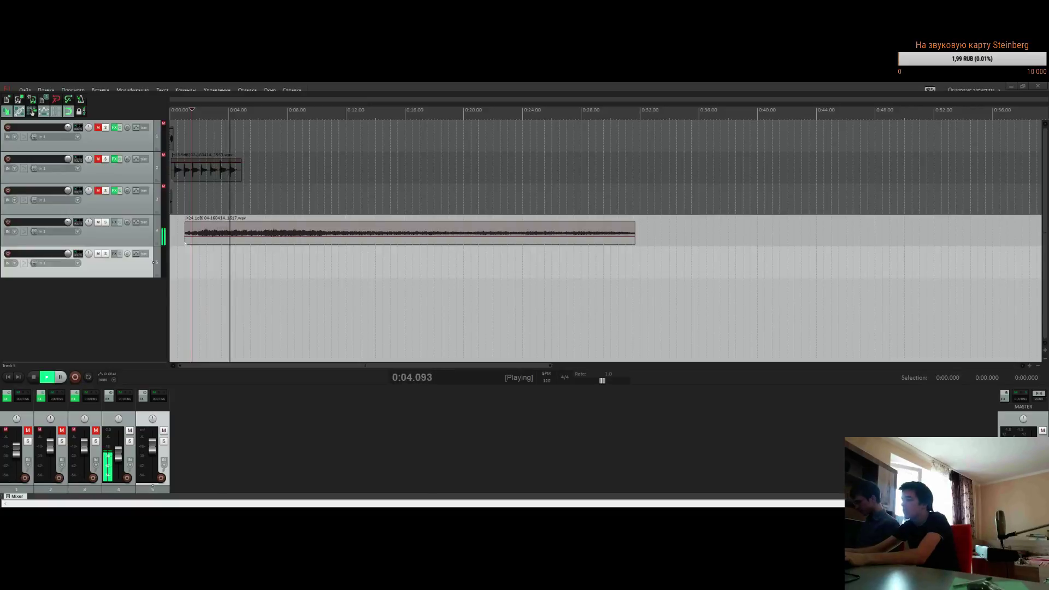
Set the clip's item volume to about +22.8 dB and move the clip to the project start
{"action": "left_click", "coordinate": [428, 232]}
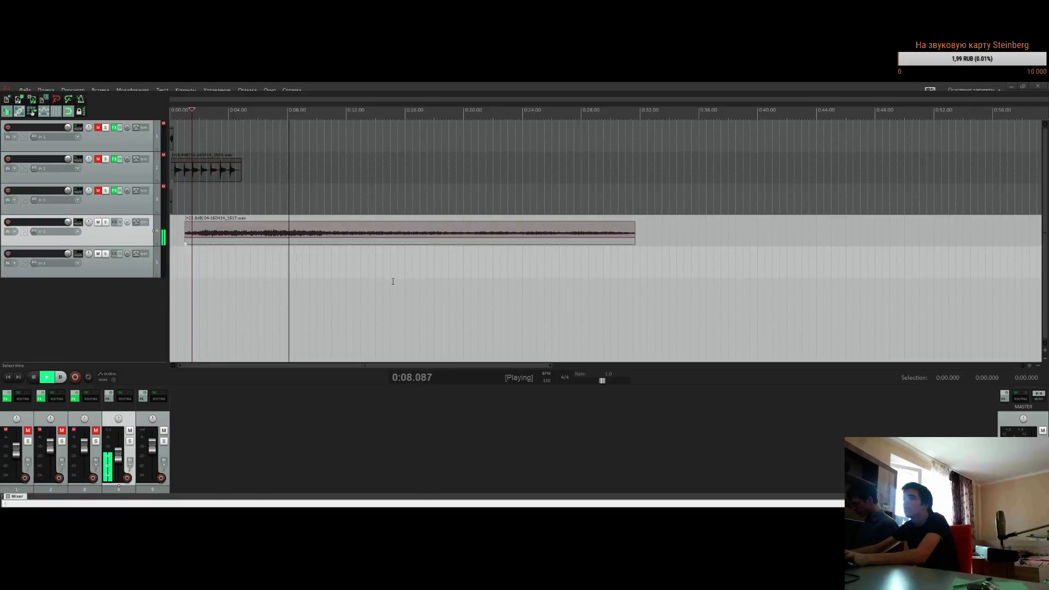
{"action": "scroll", "coordinate": [367, 281], "scroll_direction": "down", "scroll_amount": 3}
{"action": "scroll", "coordinate": [287, 265], "scroll_direction": "up", "scroll_amount": 5}
{"action": "left_click", "coordinate": [287, 265]}
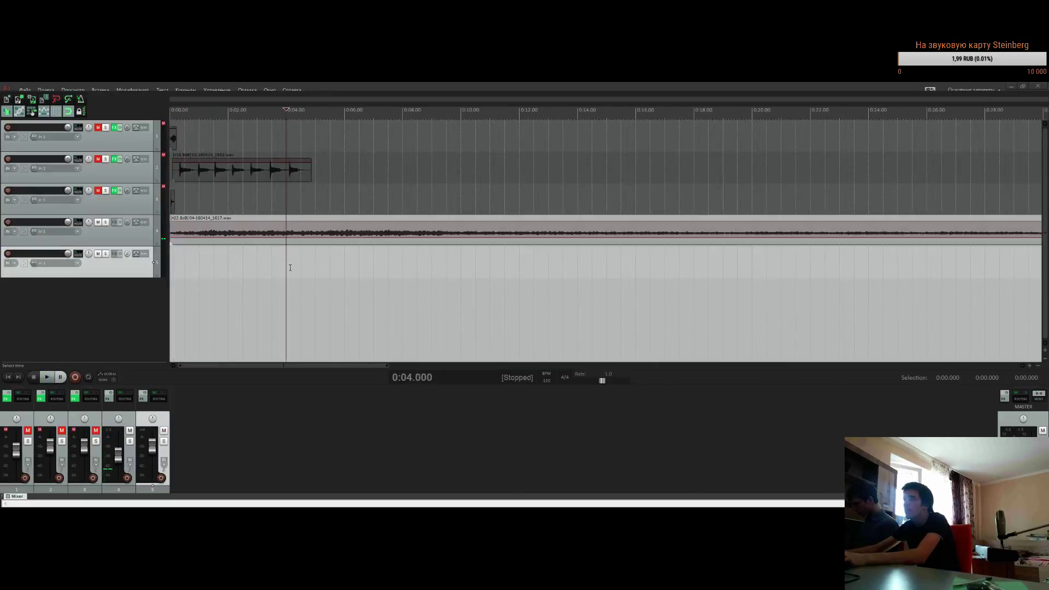
{"action": "key", "text": "space"}
{"action": "scroll", "coordinate": [271, 266], "scroll_direction": "down", "scroll_amount": 4}
{"action": "left_click", "coordinate": [300, 263]}
{"action": "key", "text": "space"}
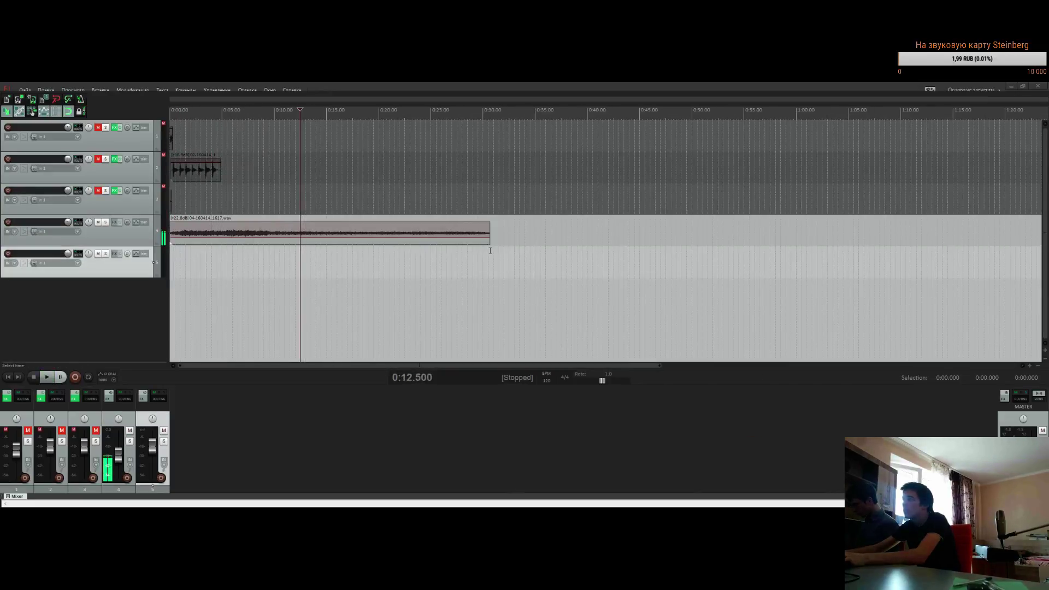
Make a time selection from 0:00 to 0:30.5 over the fourth track's clip
{"action": "left_click_drag", "start_coordinate": [490, 251], "coordinate": [188, 265]}
{"action": "left_click", "coordinate": [248, 265]}
{"action": "left_click", "coordinate": [452, 256]}
{"action": "left_click_drag", "start_coordinate": [491, 252], "coordinate": [171, 256]}
{"action": "left_click_drag", "start_coordinate": [493, 257], "coordinate": [485, 256]}
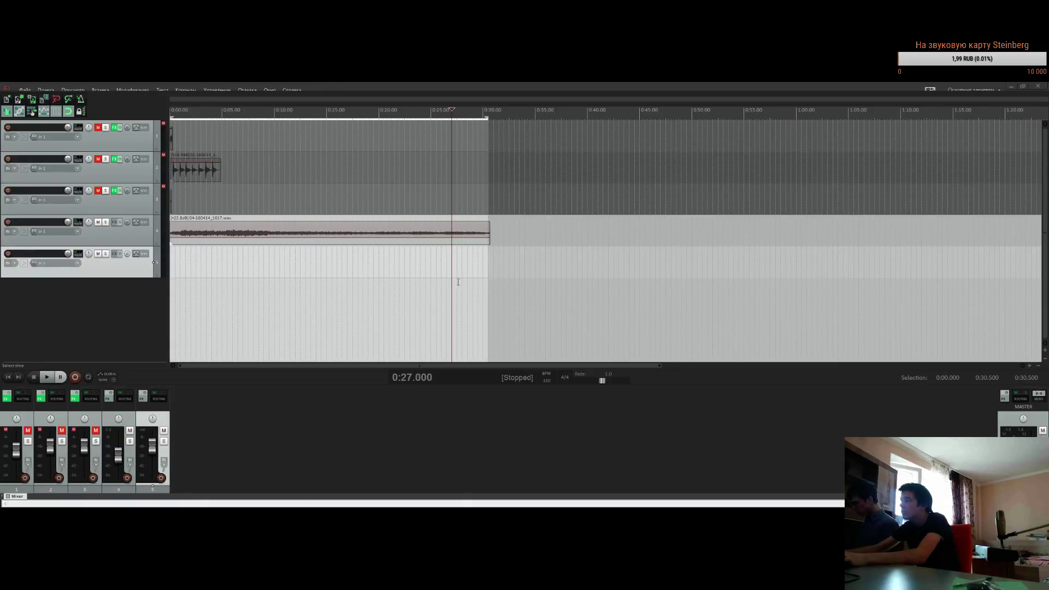
Play the time selection on repeat from 0:07.5 and open the fourth track's effects chain
{"action": "left_click", "coordinate": [248, 269]}
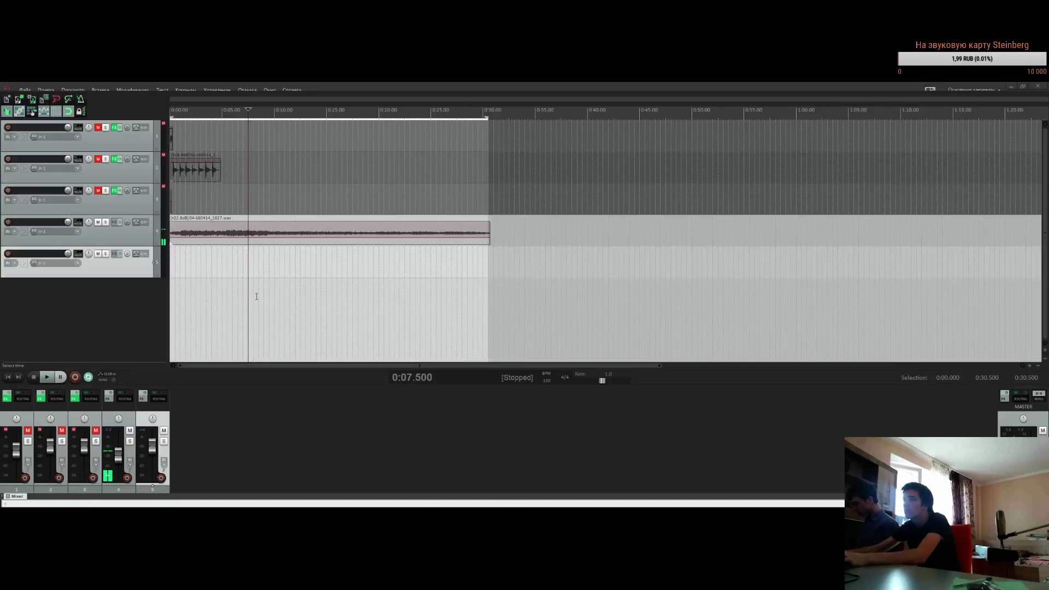
{"action": "key", "text": "space"}
{"action": "left_click", "coordinate": [111, 220]}
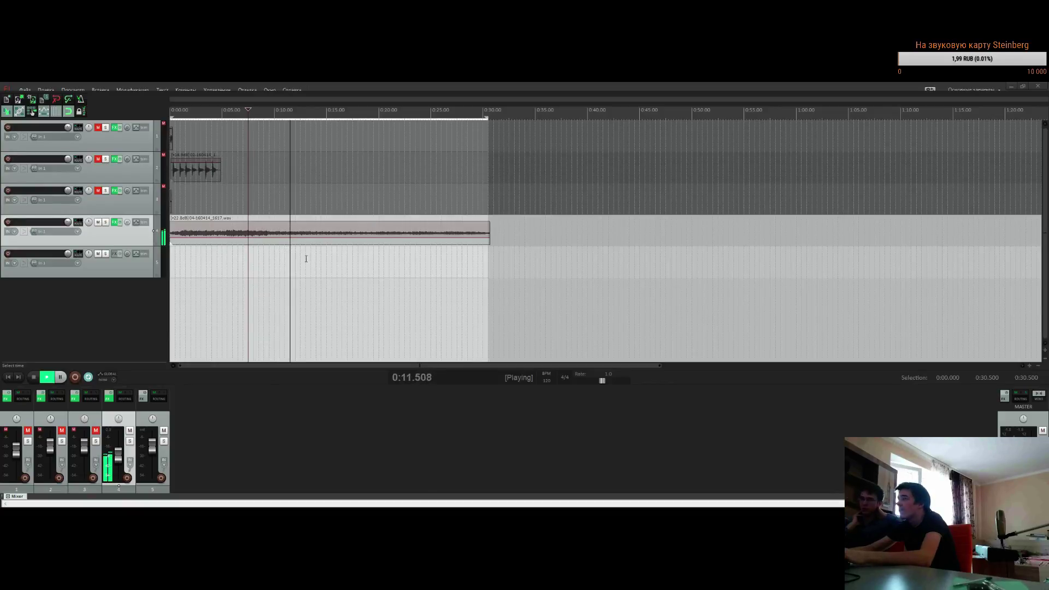
Listen to the fourth track's clip at several points between about 0:12.5 and 0:29, and stop playback
{"action": "left_click", "coordinate": [199, 260]}
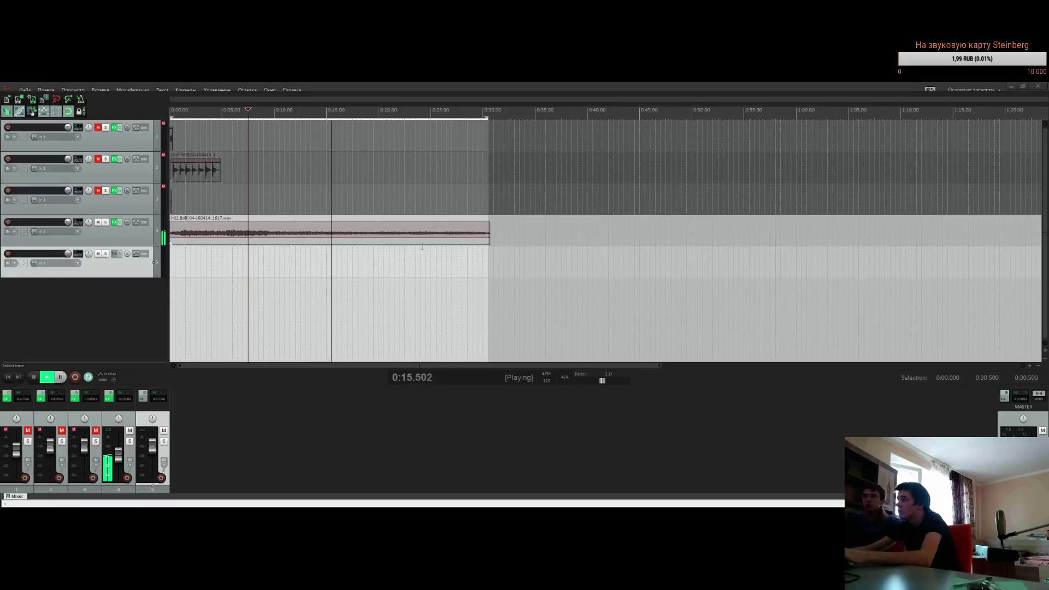
{"action": "left_click", "coordinate": [374, 252]}
{"action": "left_click", "coordinate": [426, 251]}
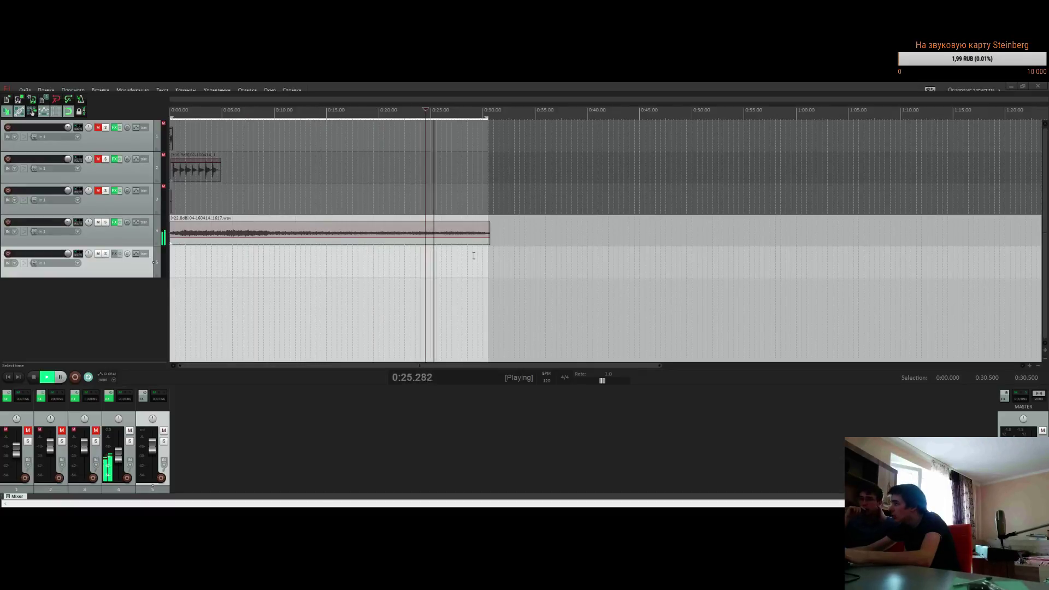
{"action": "left_click", "coordinate": [472, 254]}
{"action": "left_click", "coordinate": [360, 257]}
{"action": "left_click", "coordinate": [300, 259]}
{"action": "left_click", "coordinate": [451, 257]}
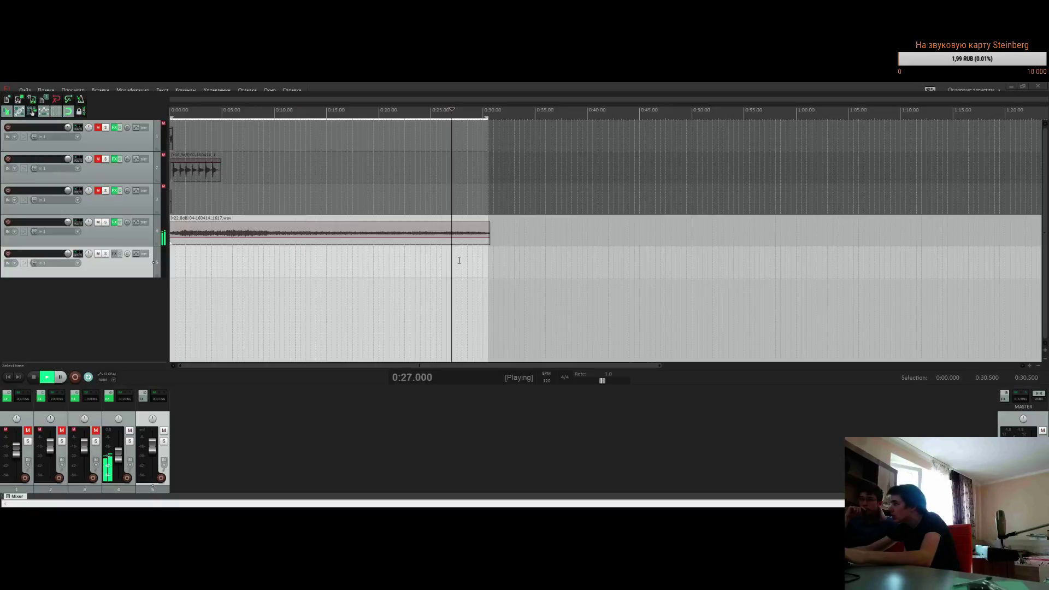
{"action": "left_click", "coordinate": [472, 254]}
{"action": "key", "text": "space"}
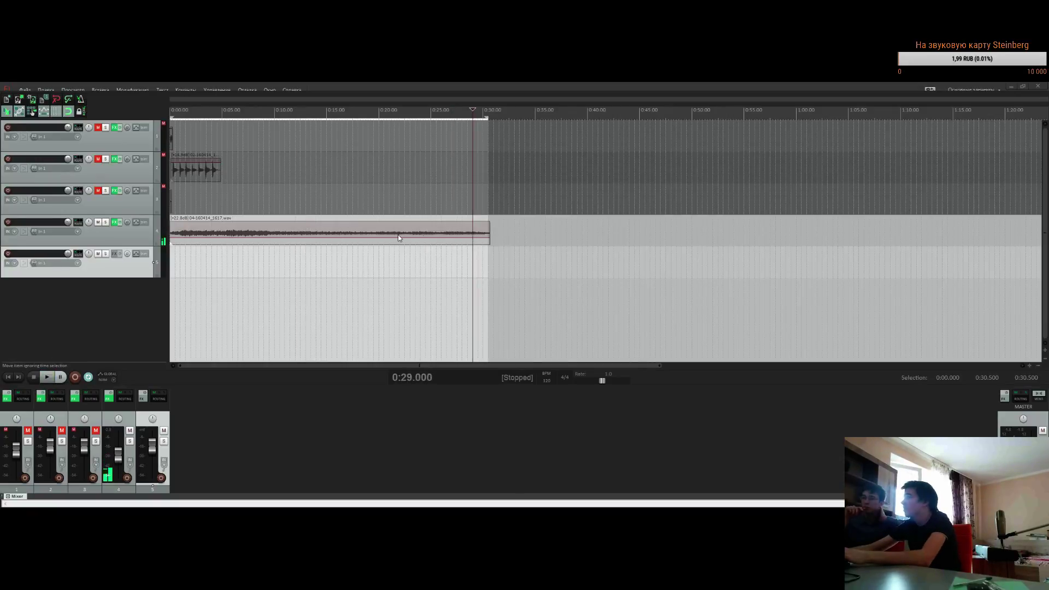
Play the repeating time selection from 0:29 and from 0:30 to check how the fourth track's clip loops back to its start
{"action": "scroll", "coordinate": [568, 258], "scroll_direction": "down", "scroll_amount": 2}
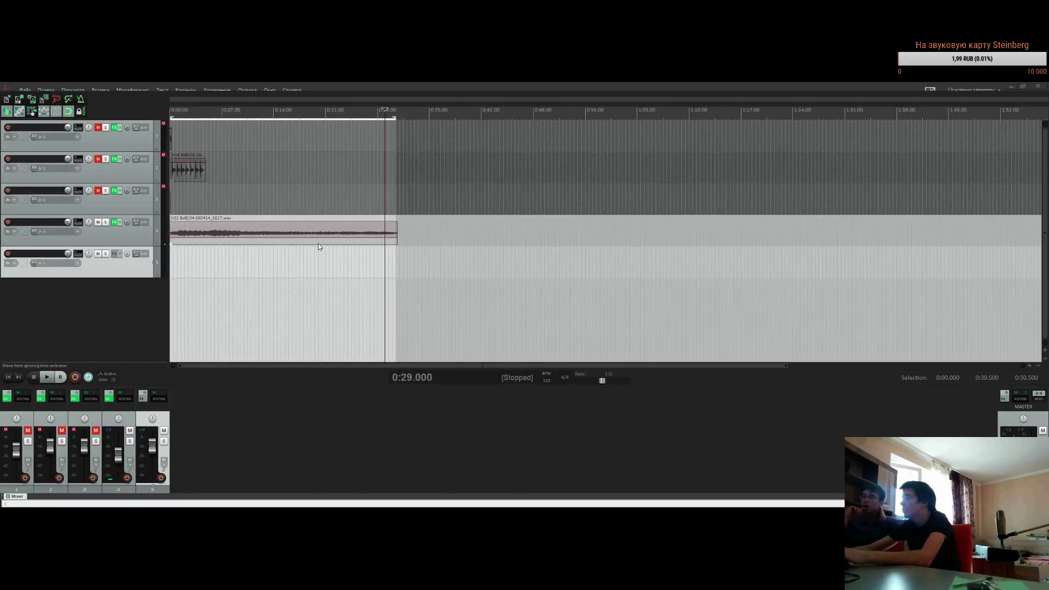
{"action": "scroll", "coordinate": [482, 269], "scroll_direction": "up", "scroll_amount": 3}
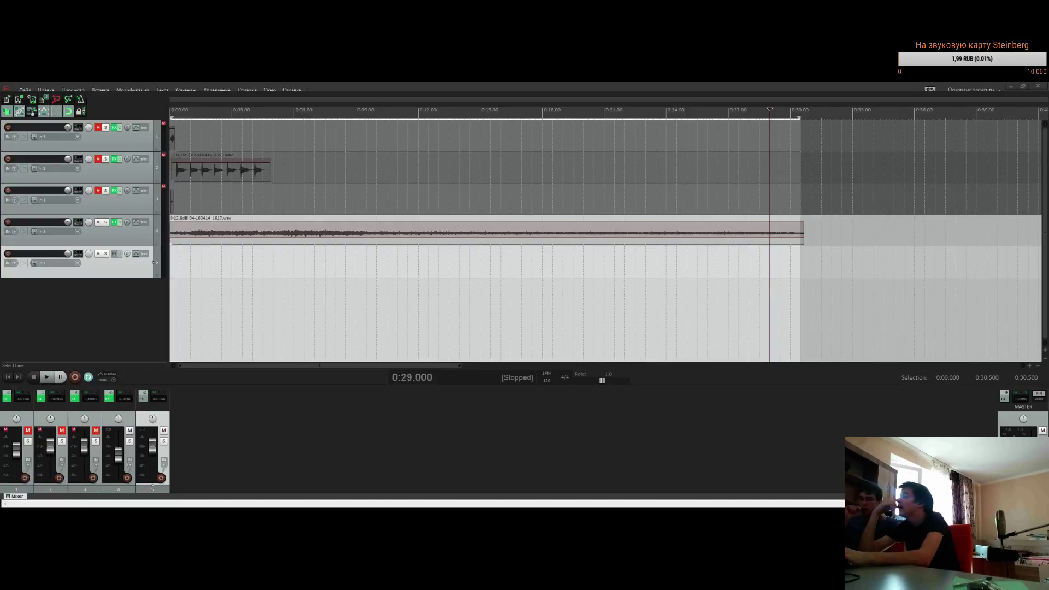
{"action": "key", "text": "space"}
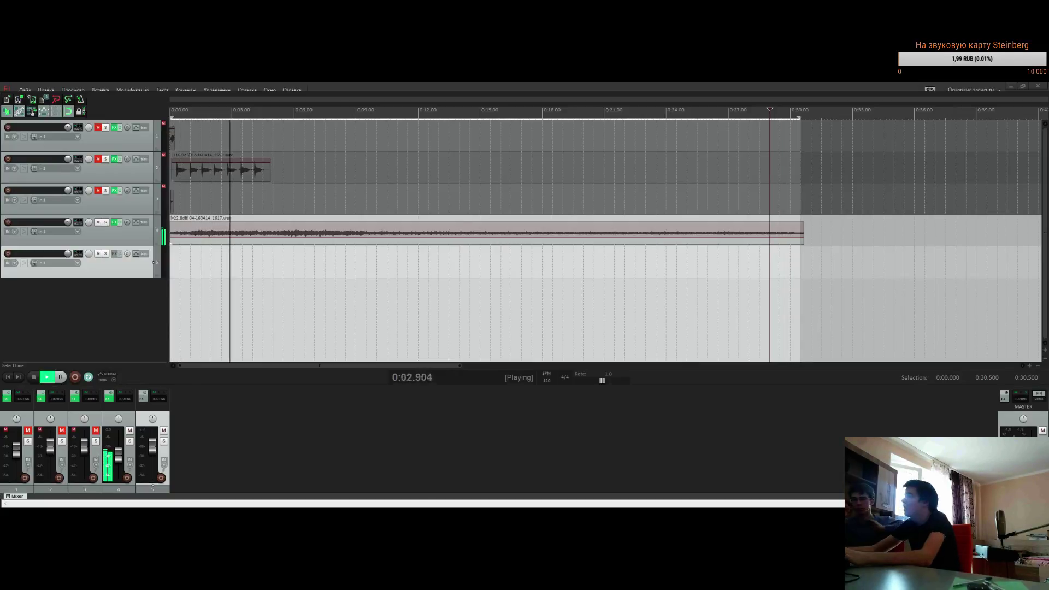
{"action": "left_click", "coordinate": [790, 256]}
{"action": "scroll", "coordinate": [787, 254], "scroll_direction": "down", "scroll_amount": 3}
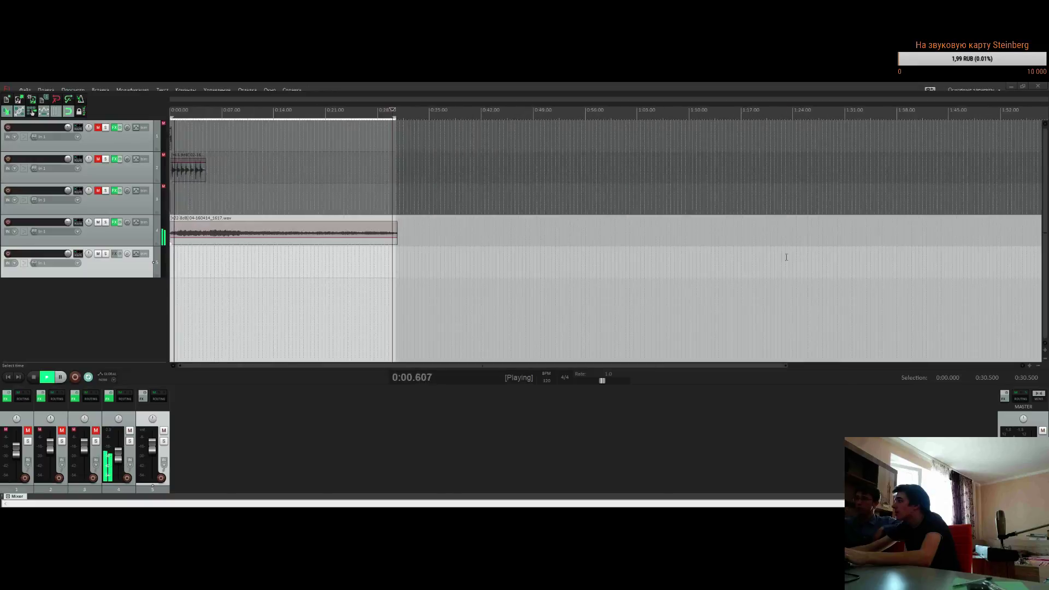
{"action": "scroll", "coordinate": [721, 219], "scroll_direction": "up", "scroll_amount": 2}
{"action": "scroll", "coordinate": [581, 235], "scroll_direction": "down", "scroll_amount": 3}
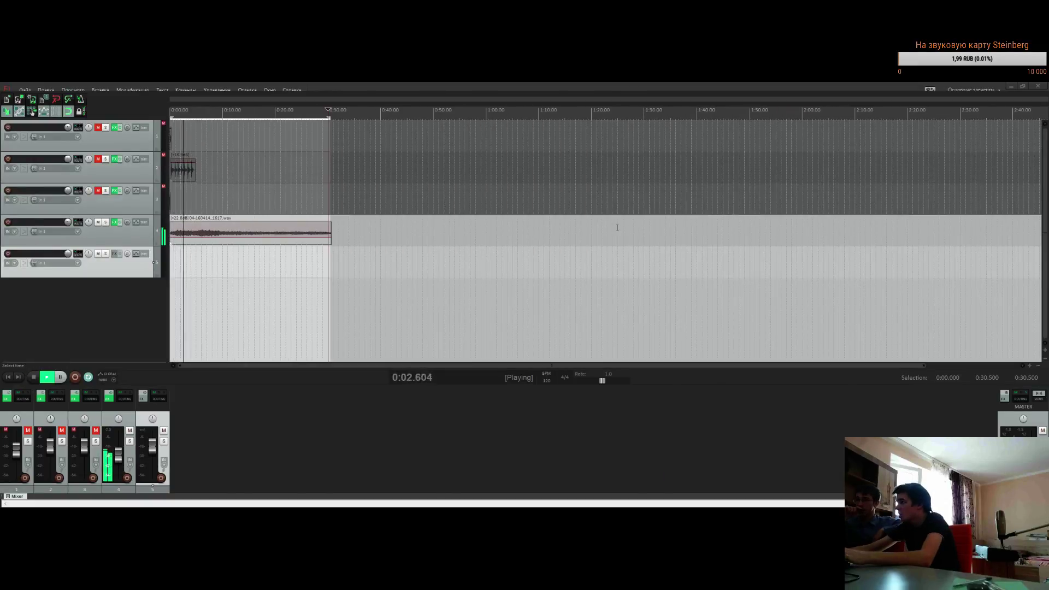
{"action": "scroll", "coordinate": [338, 224], "scroll_direction": "up", "scroll_amount": 3}
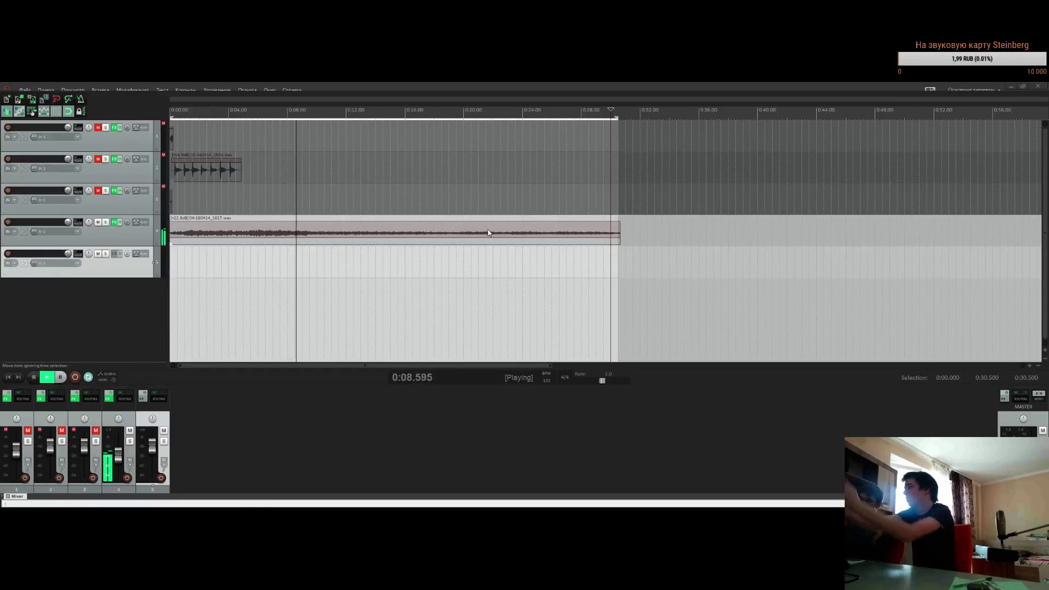
{"action": "scroll", "coordinate": [379, 253], "scroll_direction": "down", "scroll_amount": 3}
{"action": "scroll", "coordinate": [339, 265], "scroll_direction": "up", "scroll_amount": 3}
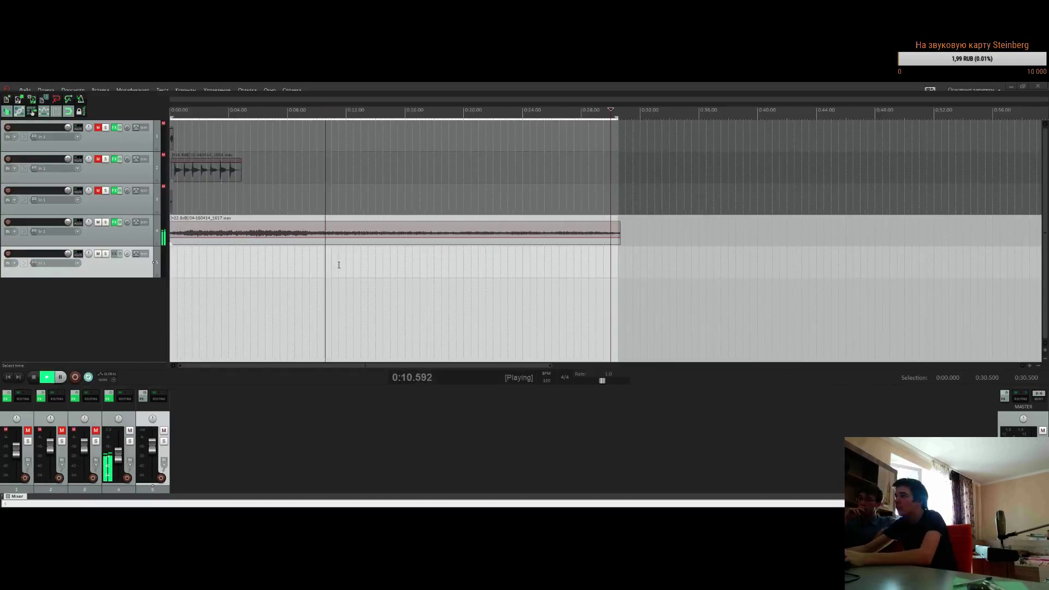
{"action": "key", "text": "space"}
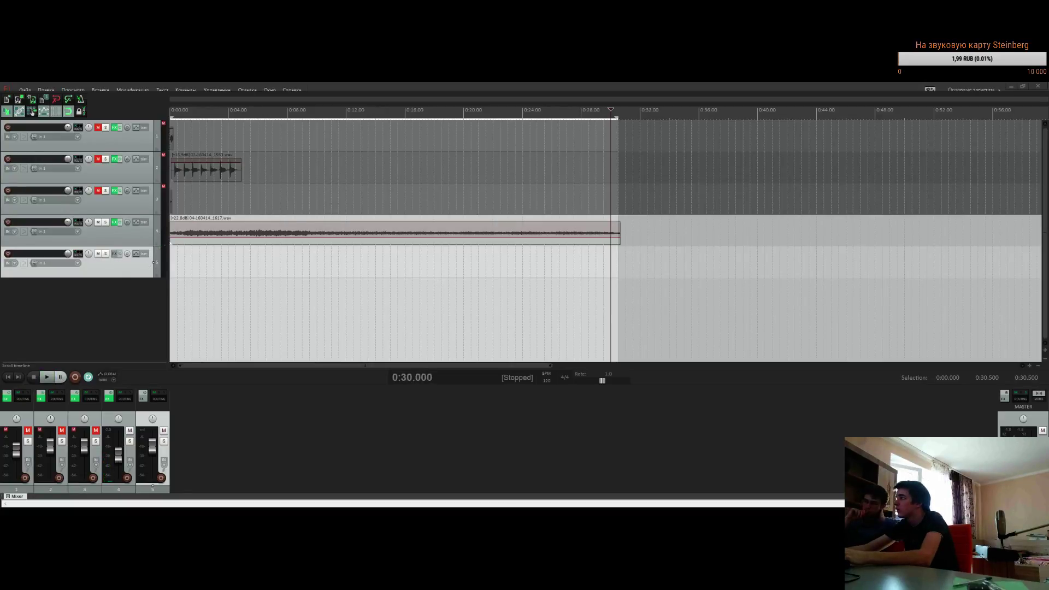
Mute the fourth track and load the MT-PowerDrumKit instrument on the fifth track
{"action": "left_click", "coordinate": [98, 222]}
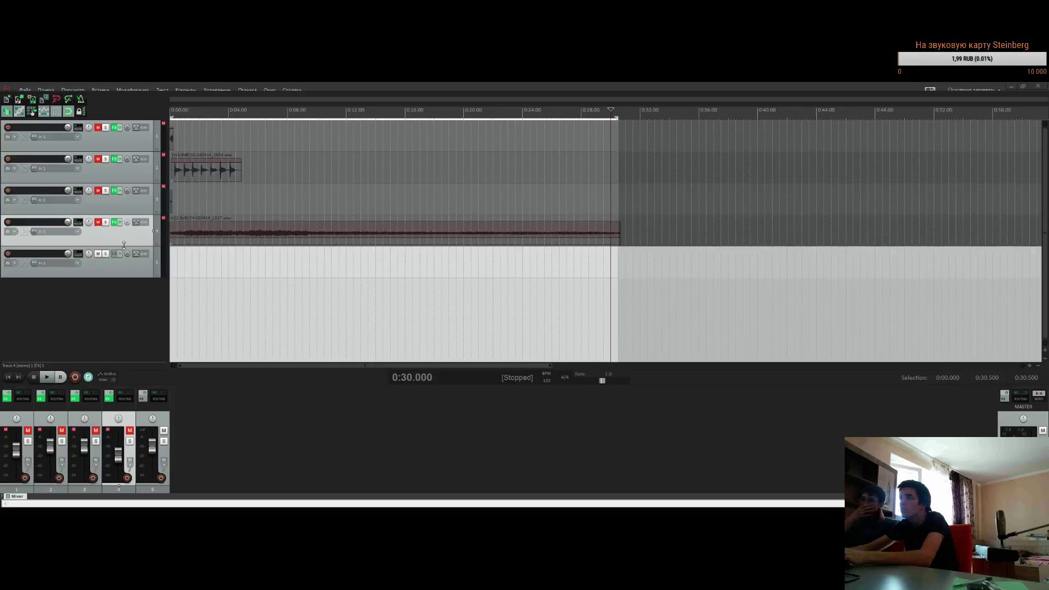
{"action": "left_click", "coordinate": [195, 267]}
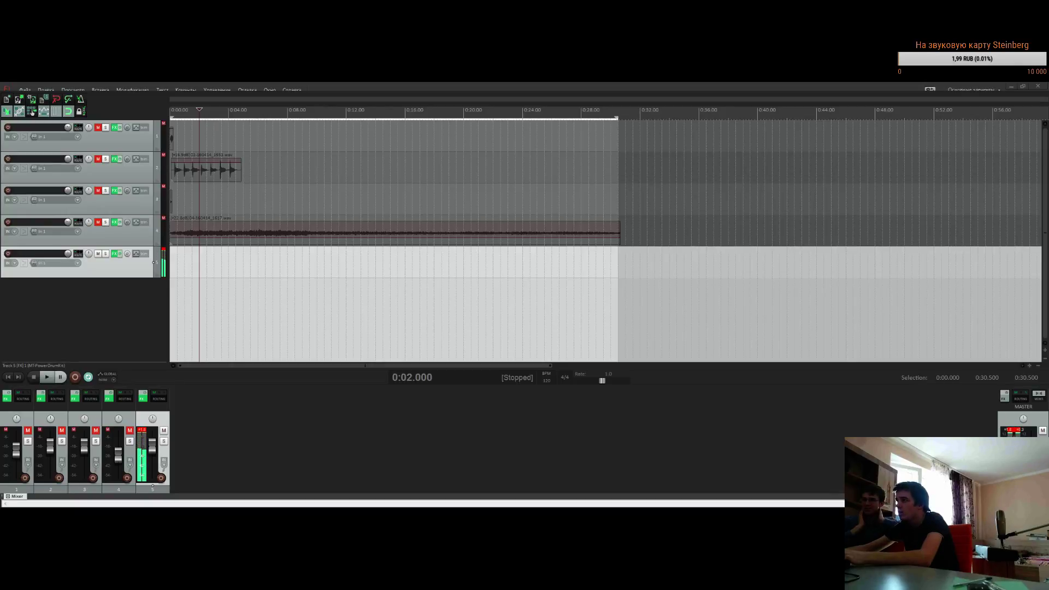
Insert an empty MIDI item at the project start on the fifth track and shorten it to about 3.5 seconds
{"action": "scroll", "coordinate": [308, 255], "scroll_direction": "up", "scroll_amount": 3}
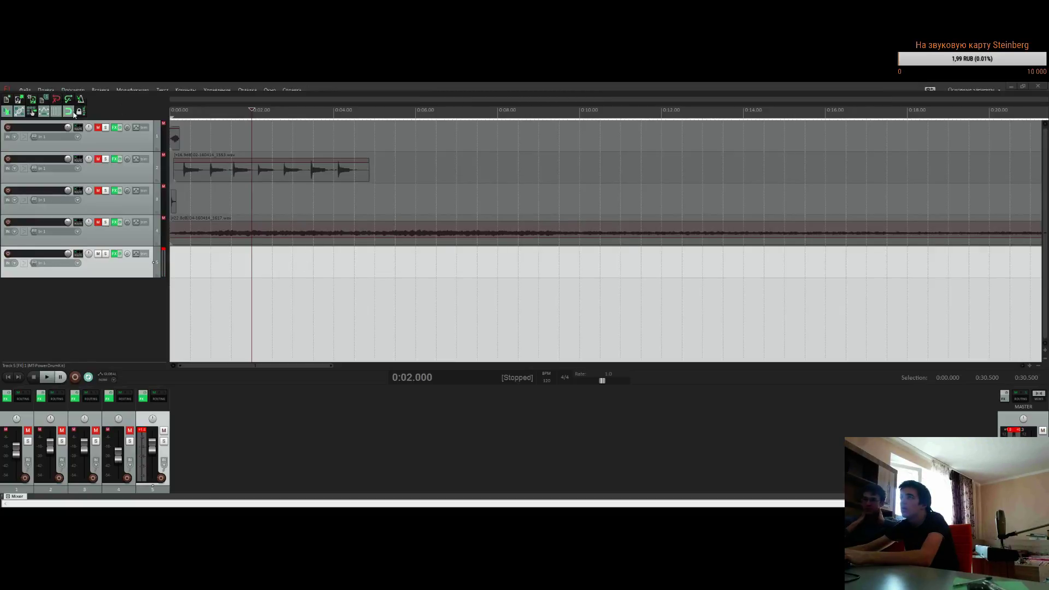
{"action": "double_click", "coordinate": [246, 262]}
{"action": "scroll", "coordinate": [471, 268], "scroll_direction": "down", "scroll_amount": 5}
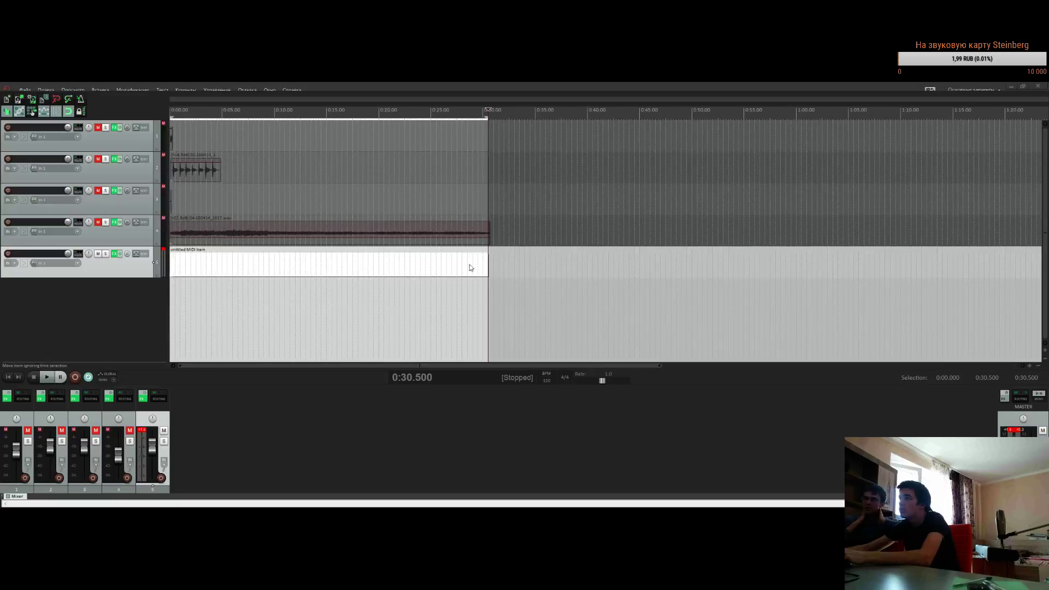
{"action": "left_click_drag", "start_coordinate": [487, 262], "coordinate": [199, 263]}
{"action": "scroll", "coordinate": [215, 304], "scroll_direction": "up", "scroll_amount": 2}
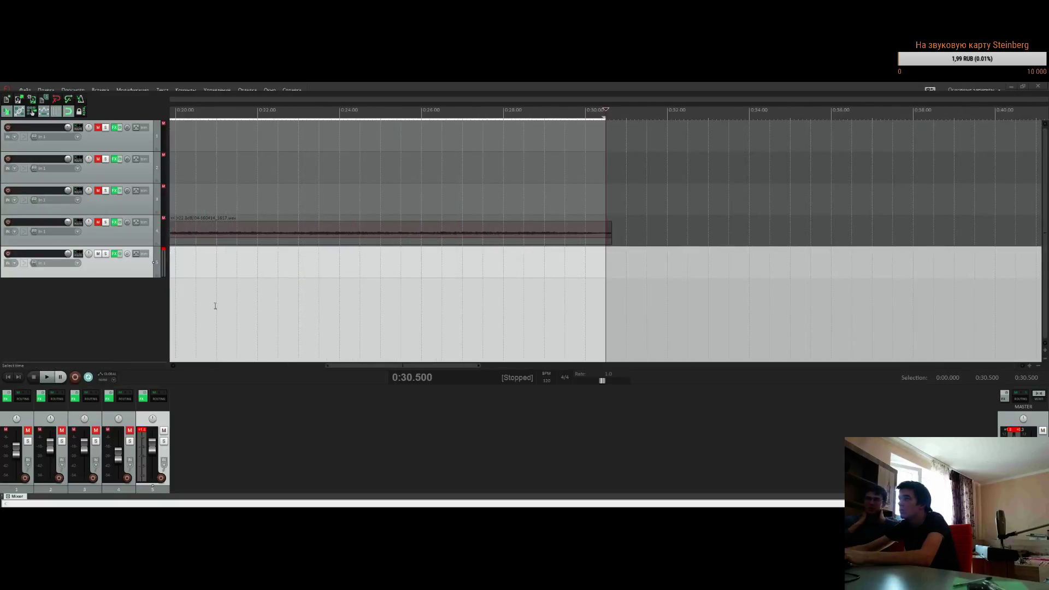
{"action": "scroll", "coordinate": [175, 291], "scroll_direction": "down", "scroll_amount": 3}
{"action": "scroll", "coordinate": [286, 275], "scroll_direction": "up", "scroll_amount": 4}
{"action": "left_click_drag", "start_coordinate": [311, 267], "coordinate": [372, 268]}
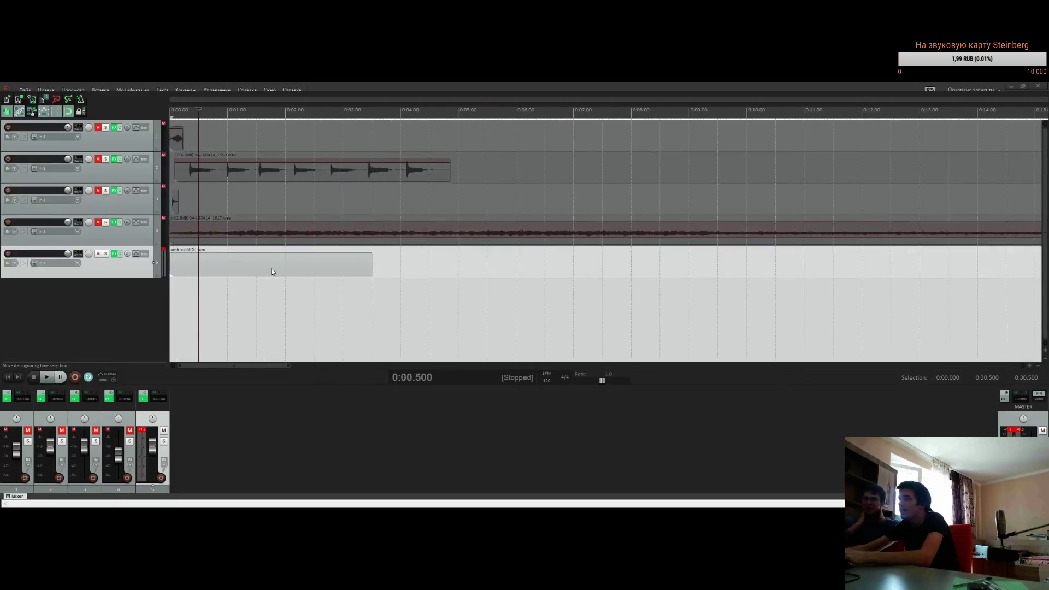
Add drum notes to the fifth track's MIDI item at about 0:00.06, 0:00.5, 0:00.75, 0:01.06 and 0:02.25
{"action": "left_click", "coordinate": [275, 271]}
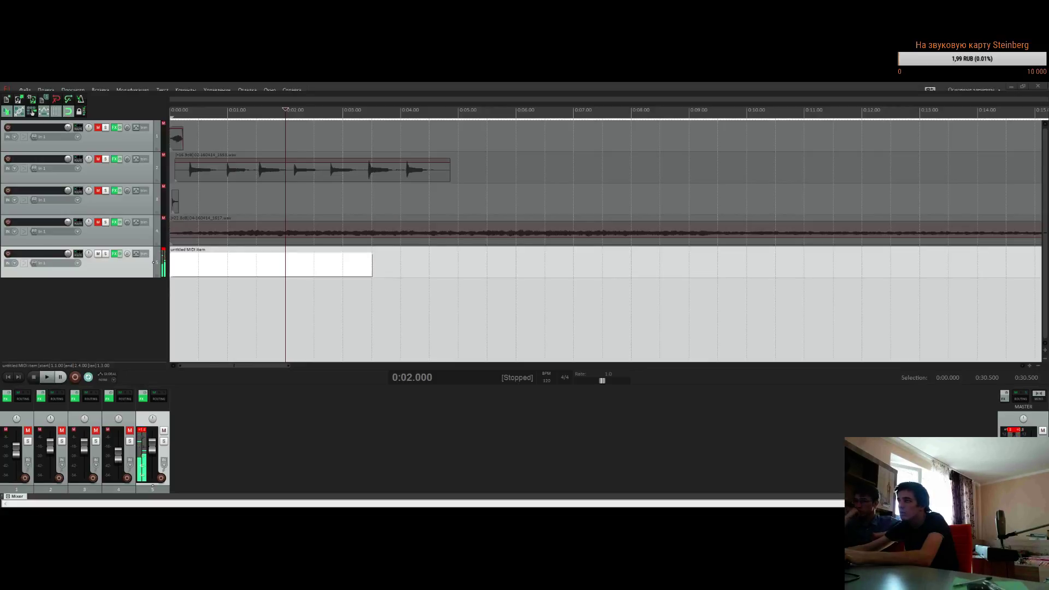
{"action": "left_click", "coordinate": [301, 262]}
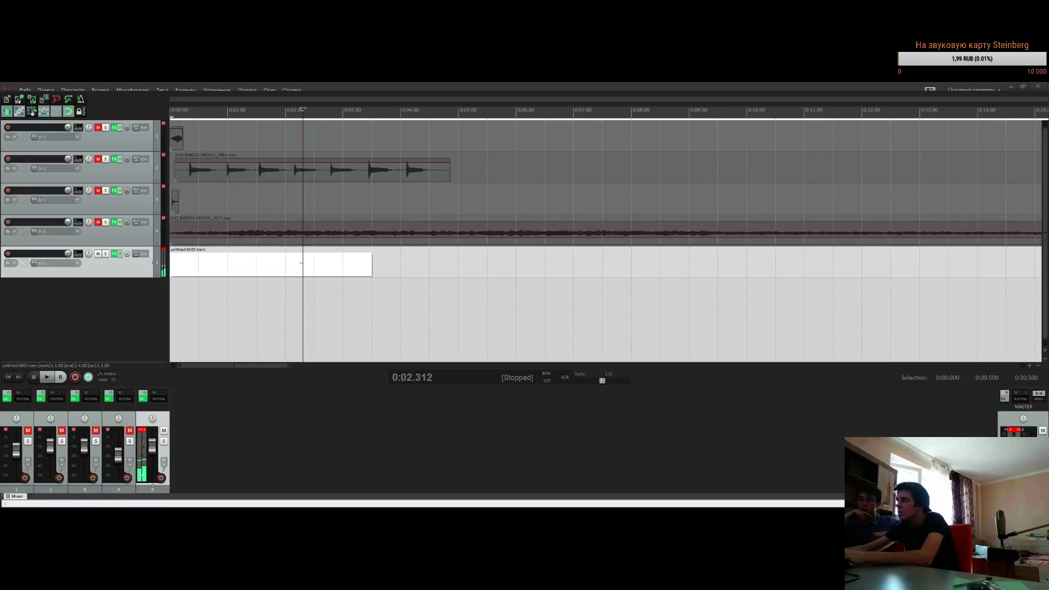
{"action": "scroll", "coordinate": [398, 253], "scroll_direction": "up", "scroll_amount": 3}
{"action": "scroll", "coordinate": [433, 280], "scroll_direction": "down", "scroll_amount": 2}
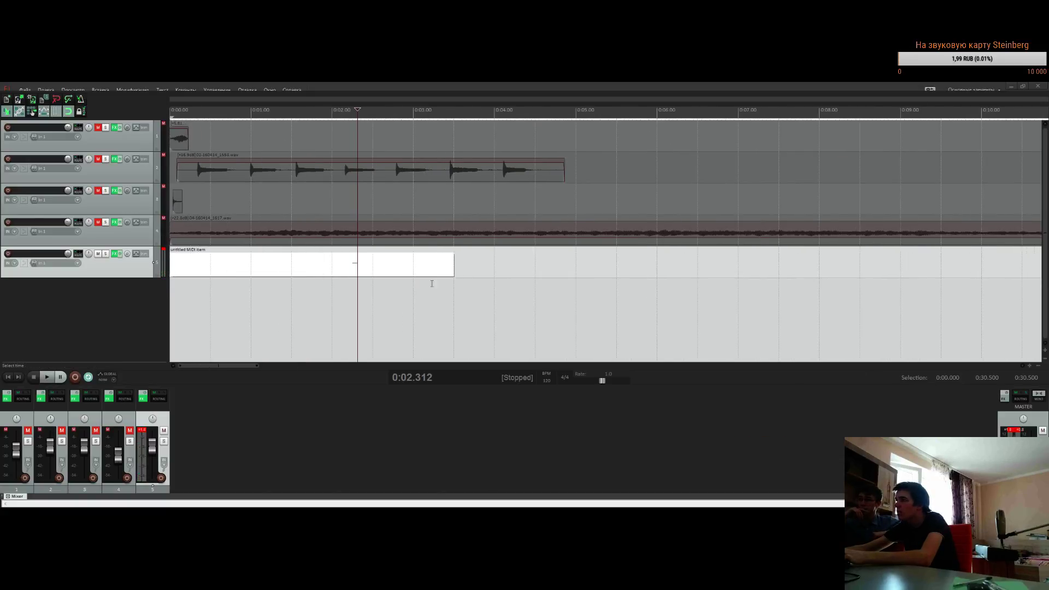
{"action": "left_click", "coordinate": [306, 279]}
{"action": "left_click", "coordinate": [355, 265]}
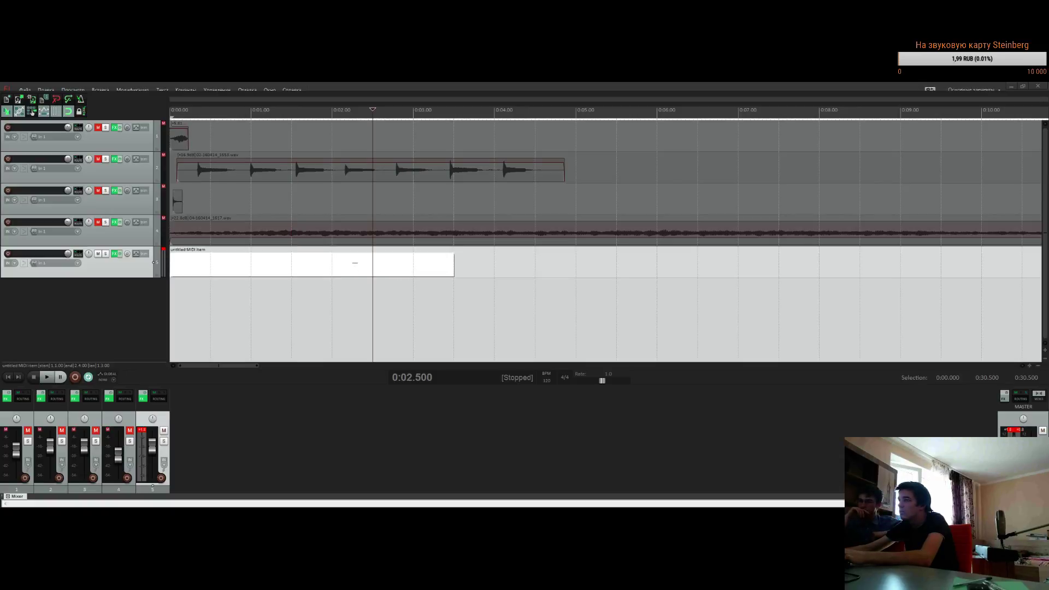
{"action": "key", "text": "Home"}
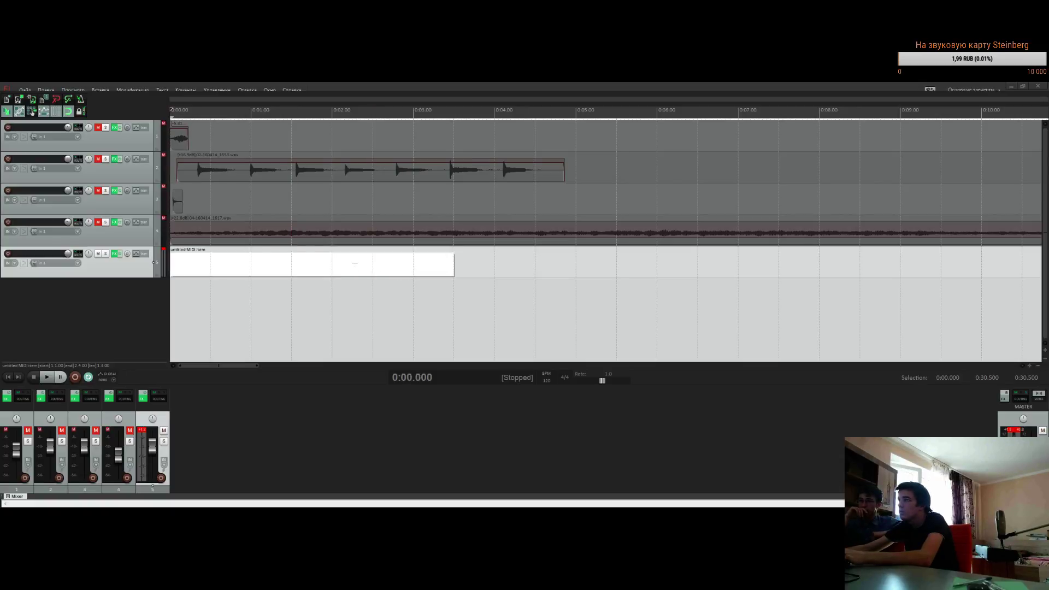
{"action": "key", "text": "space"}
{"action": "scroll", "coordinate": [247, 247], "scroll_direction": "up", "scroll_amount": 3}
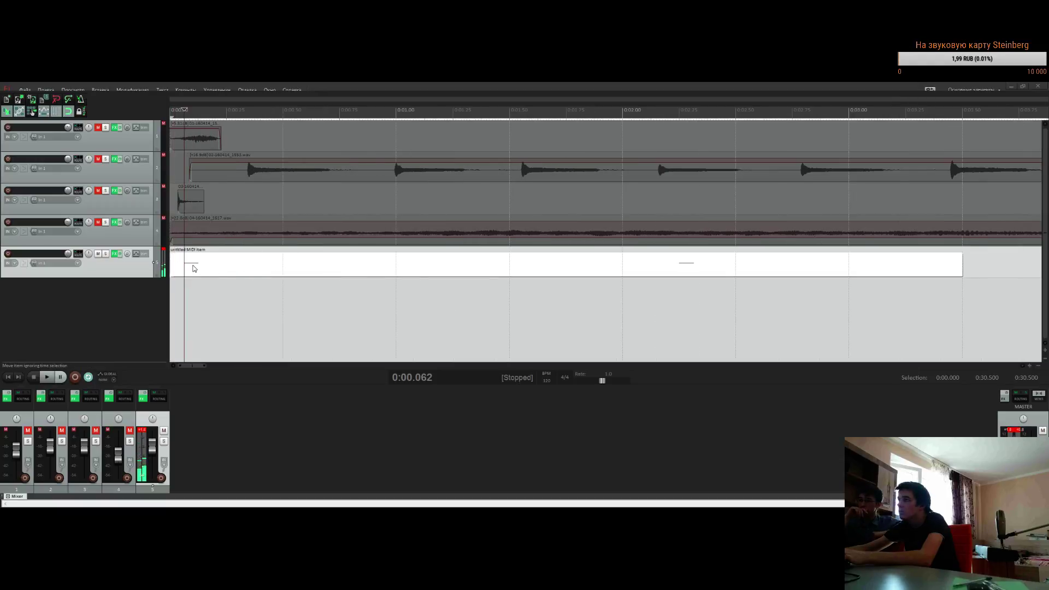
{"action": "left_click", "coordinate": [245, 262]}
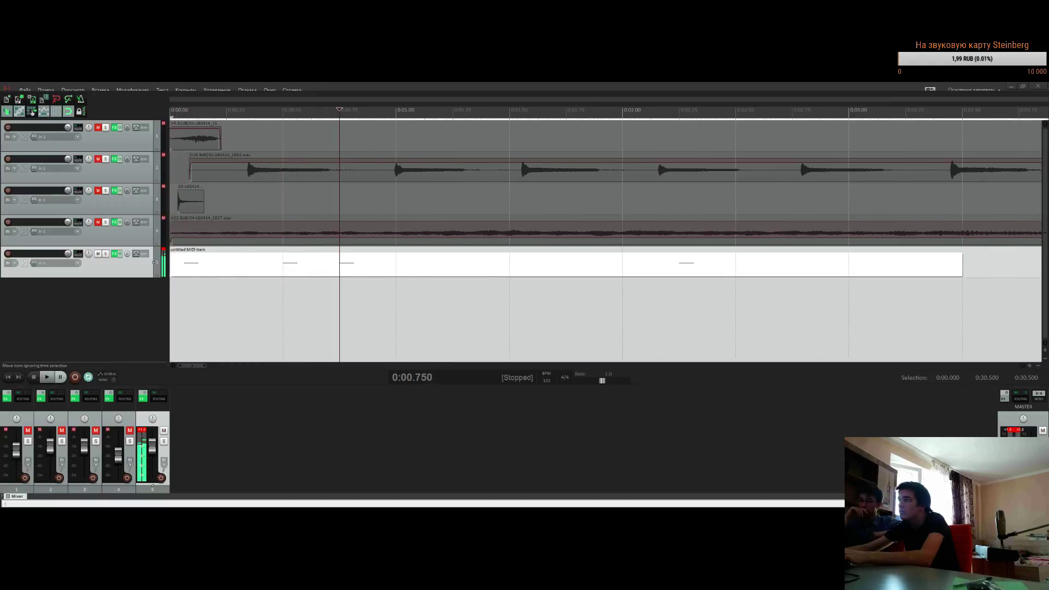
{"action": "scroll", "coordinate": [346, 306], "scroll_direction": "down", "scroll_amount": 3}
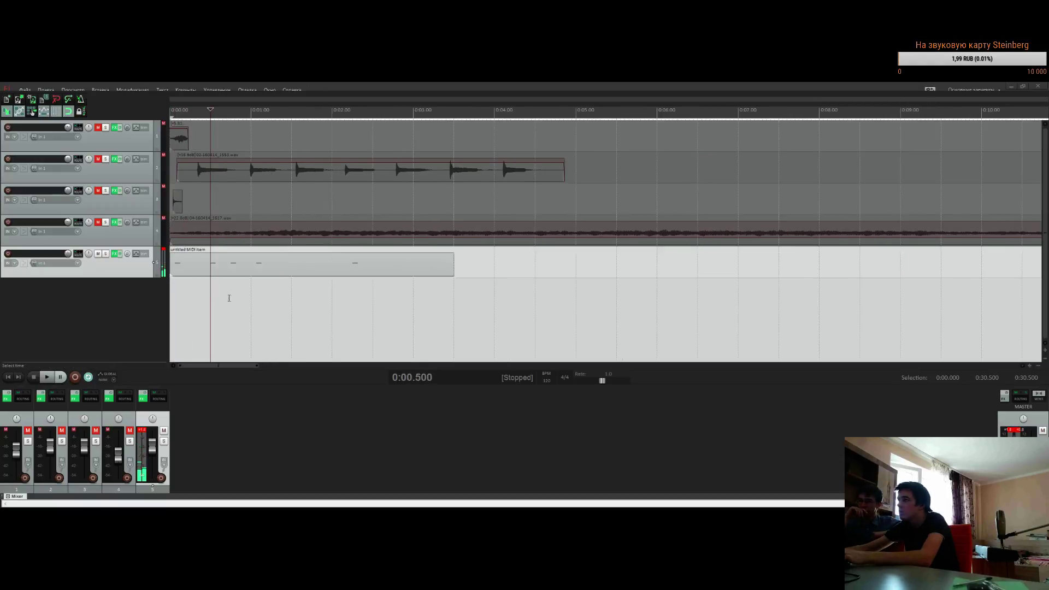
Listen to the drum notes from the project start and from a few points up to 0:01.5
{"action": "key", "text": "Home"}
{"action": "key", "text": "space"}
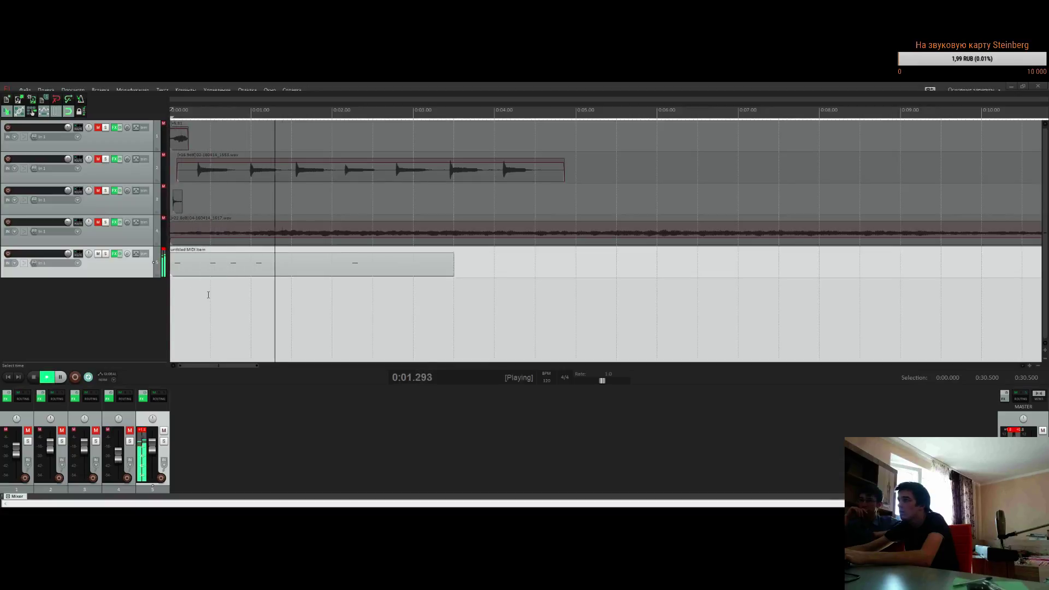
{"action": "key", "text": "space"}
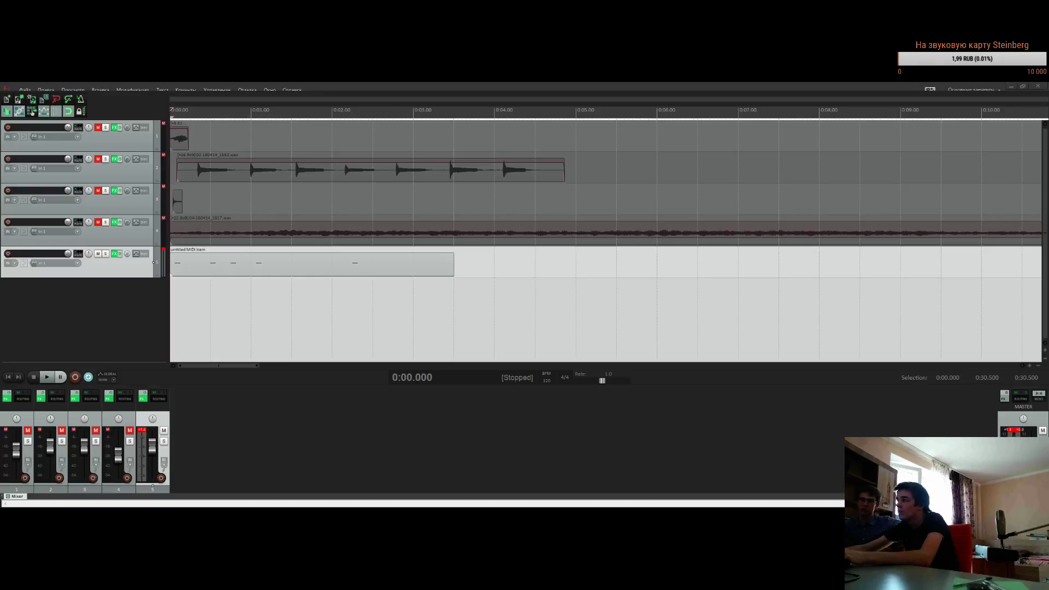
{"action": "left_click", "coordinate": [239, 285]}
{"action": "key", "text": "space"}
{"action": "key", "text": "space"}
{"action": "left_click", "coordinate": [219, 289]}
{"action": "left_click", "coordinate": [276, 296]}
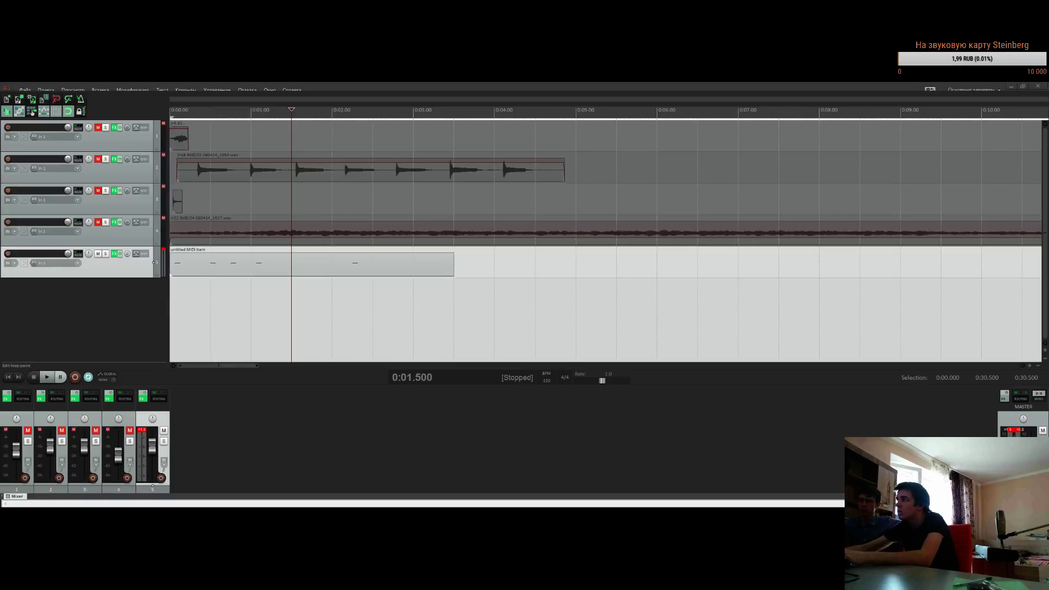
Make a time selection from 0:00 to 0:01.5 over the MIDI item and play it on repeat
{"action": "left_click_drag", "start_coordinate": [283, 286], "coordinate": [148, 299]}
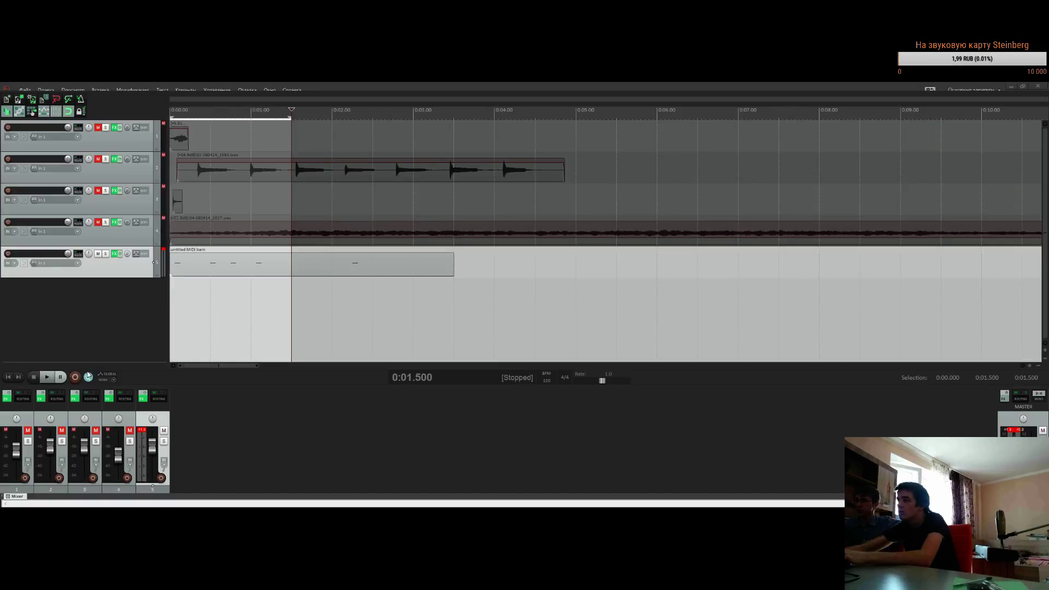
{"action": "key", "text": "space"}
{"action": "left_click", "coordinate": [210, 309]}
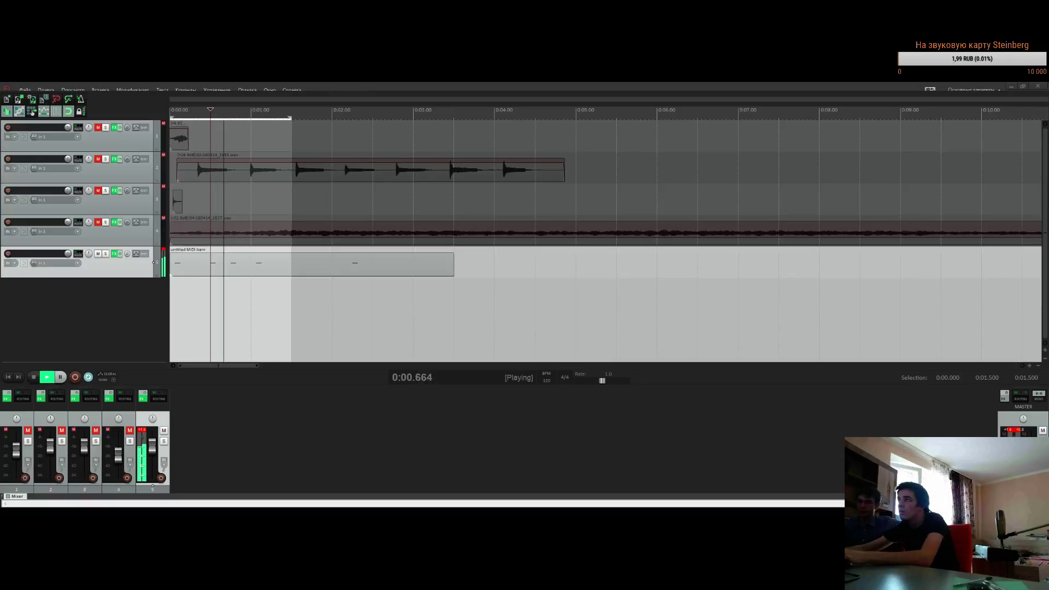
{"action": "key", "text": "space"}
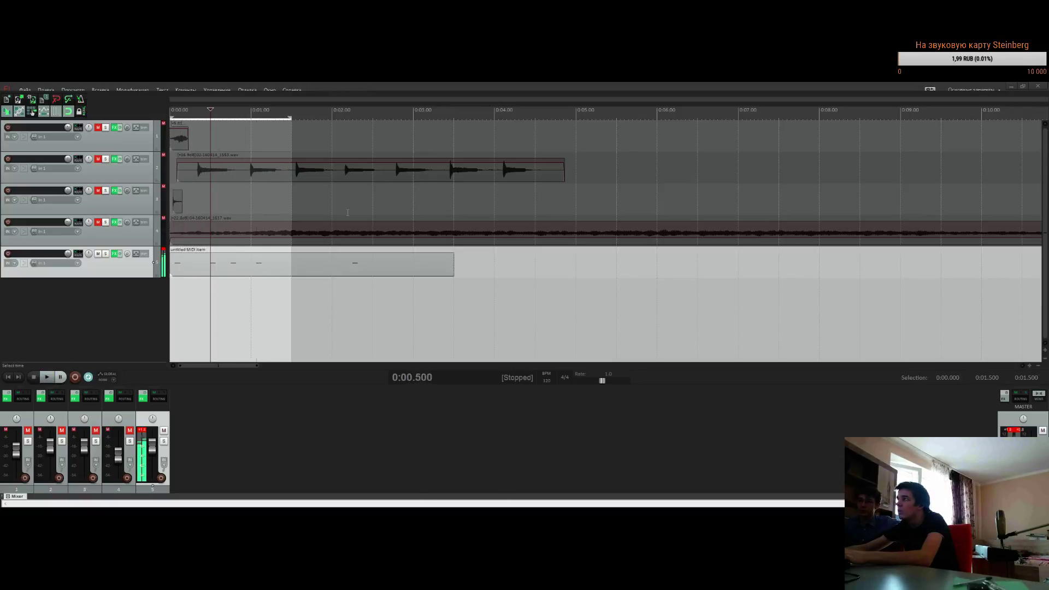
Delete every drum note except the first from the MIDI item and play the loop from 0:01
{"action": "left_click", "coordinate": [241, 267]}
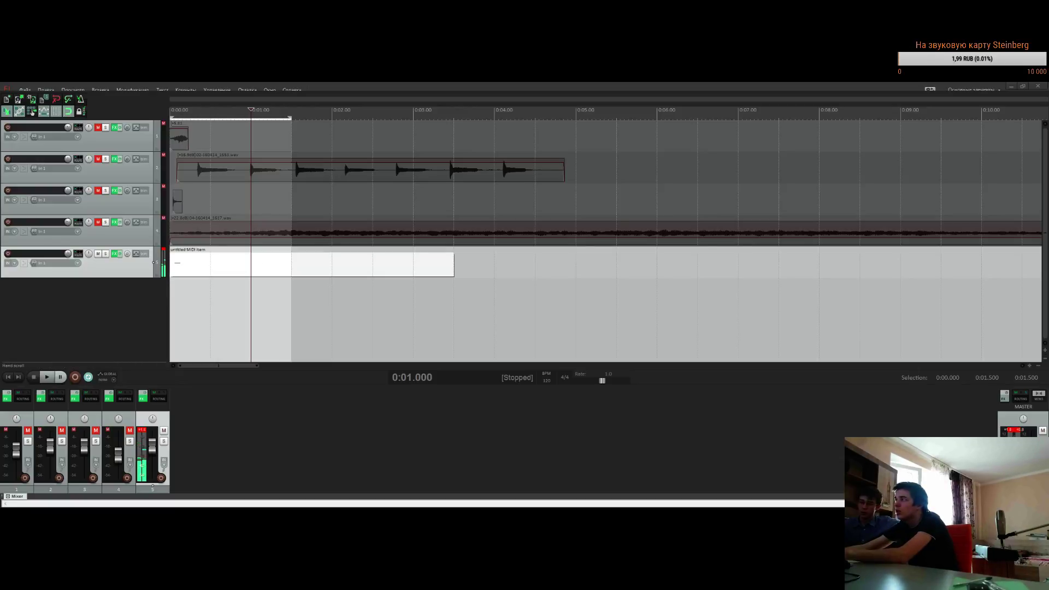
{"action": "scroll", "coordinate": [333, 268], "scroll_direction": "up", "scroll_amount": 2}
{"action": "key", "text": "space"}
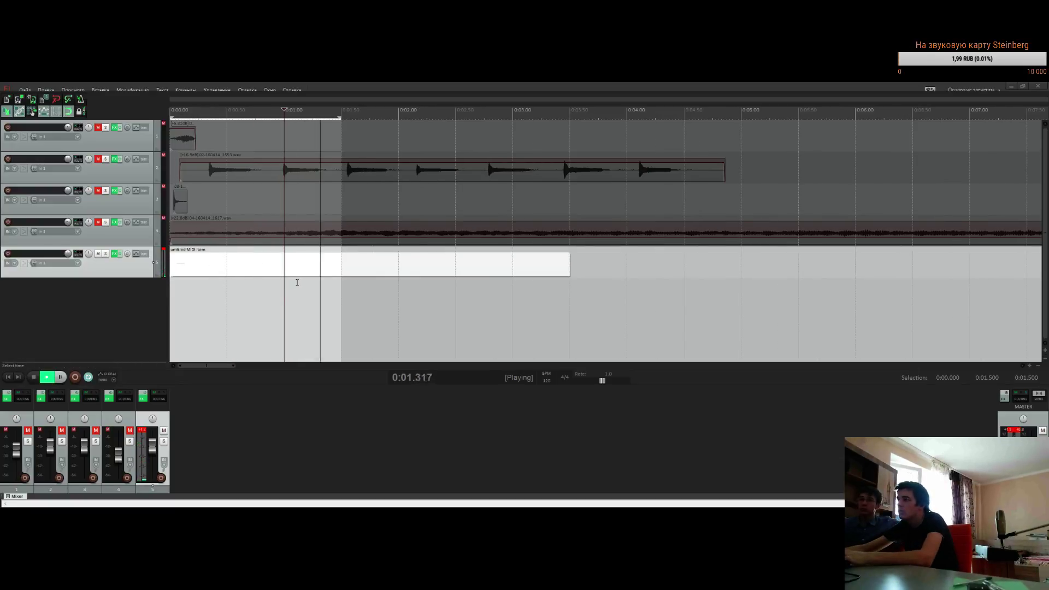
{"action": "key", "text": "space"}
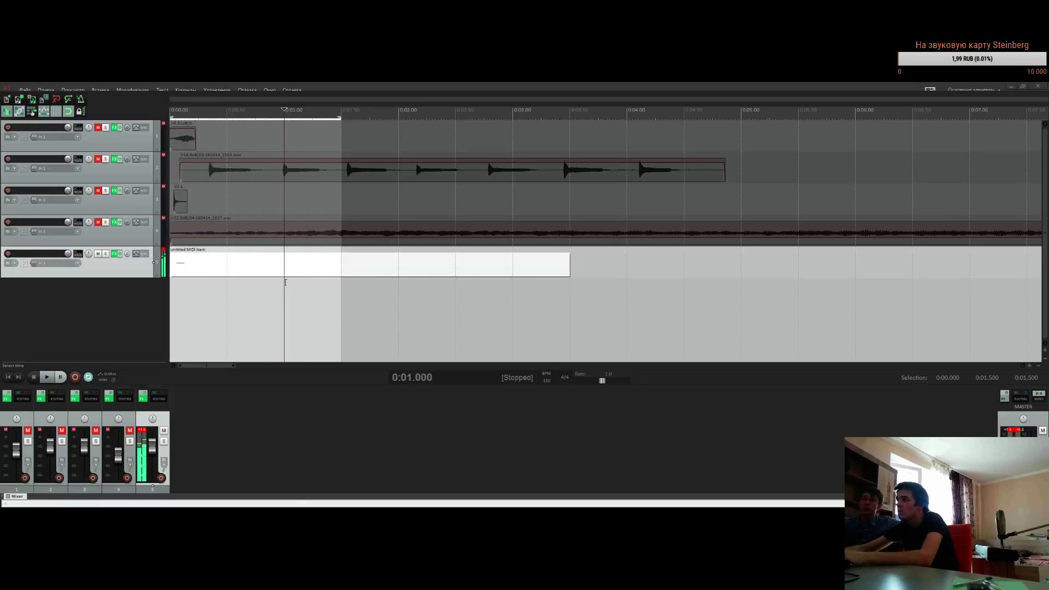
Set the time selection to 0:00–0:01, add a drum note at about 0:00.5 on the fifth track and play the loop
{"action": "left_click_drag", "start_coordinate": [341, 281], "coordinate": [226, 284]}
{"action": "key", "text": "space"}
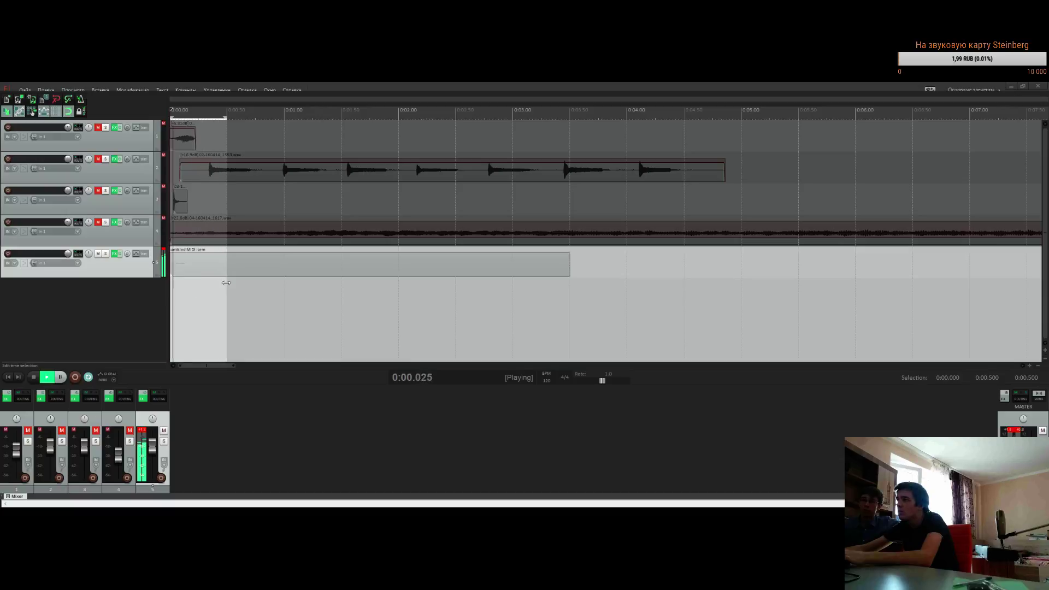
{"action": "key", "text": "space"}
{"action": "left_click_drag", "start_coordinate": [241, 282], "coordinate": [272, 282]}
{"action": "left_click", "coordinate": [220, 272]}
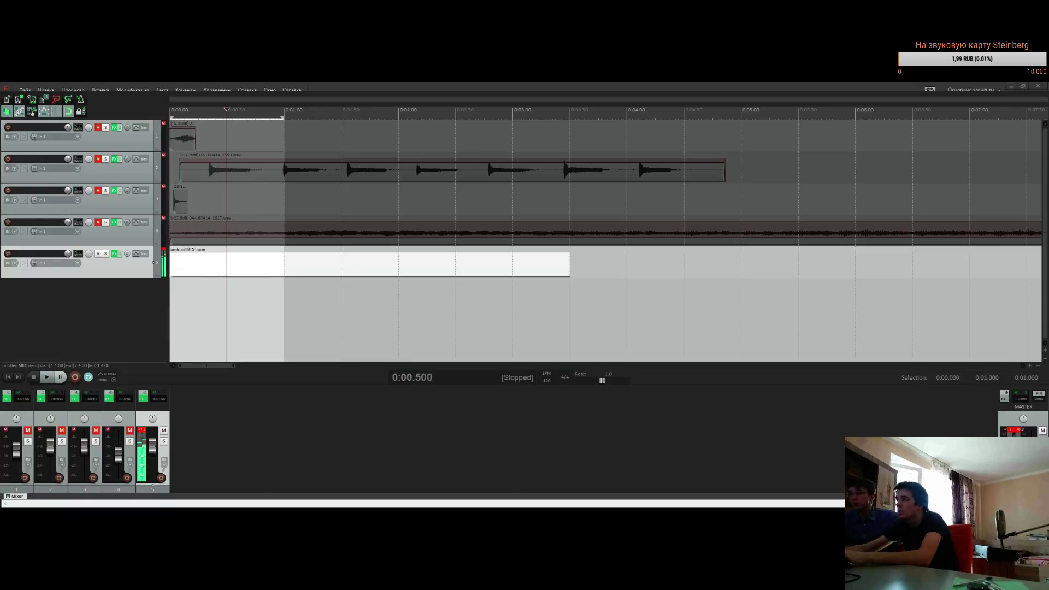
{"action": "key", "text": "space"}
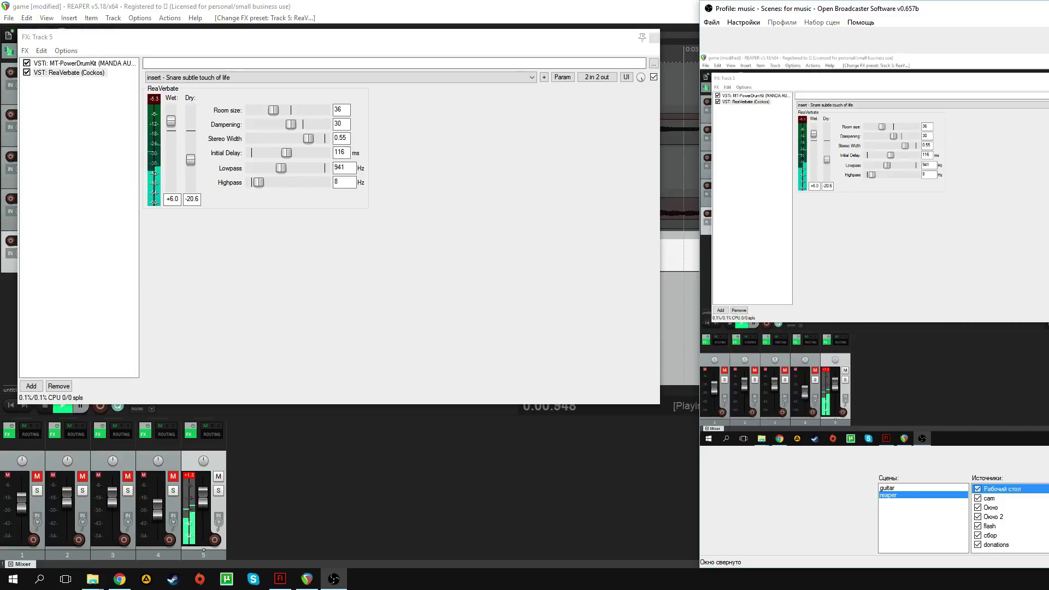
Bring the Open Broadcaster Software window fully into view and start recording
{"action": "left_click_drag", "start_coordinate": [810, 16], "coordinate": [810, 52]}
{"action": "double_click", "coordinate": [811, 50]}
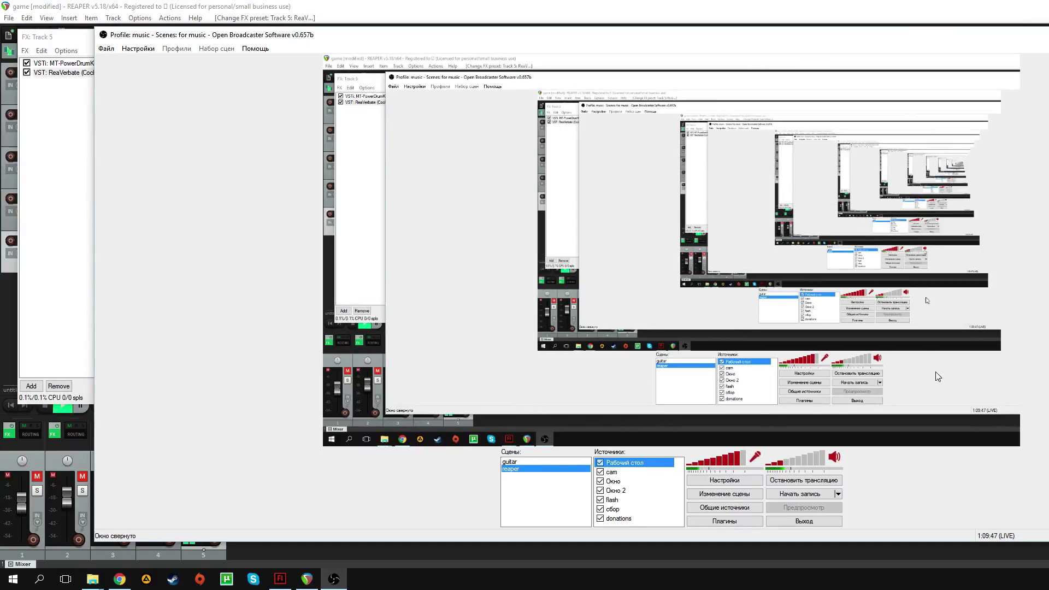
{"action": "right_click", "coordinate": [612, 473]}
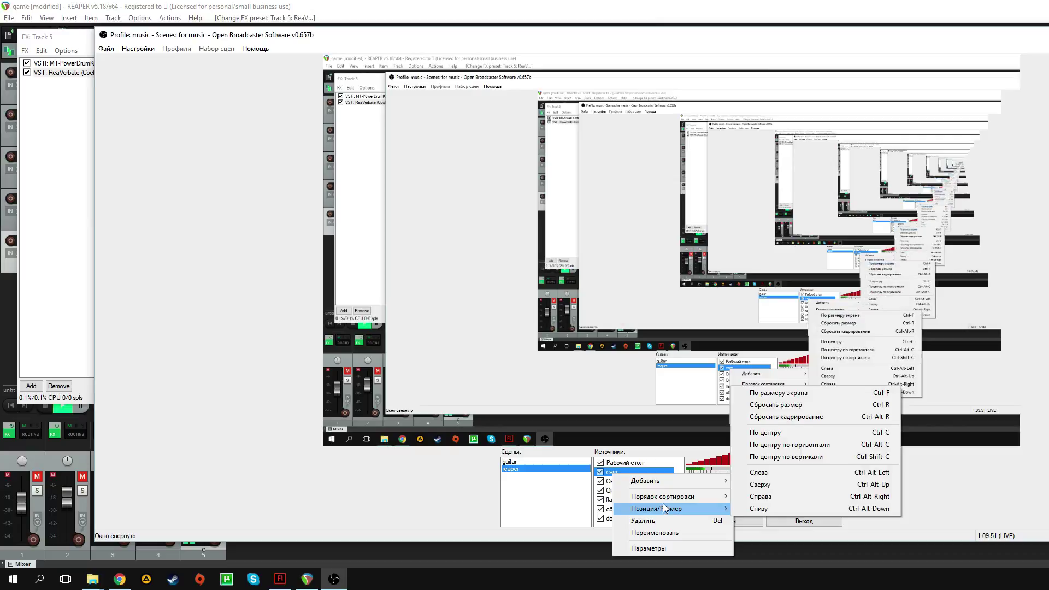
{"action": "mouse_move", "coordinate": [675, 499]}
{"action": "left_click", "coordinate": [802, 494]}
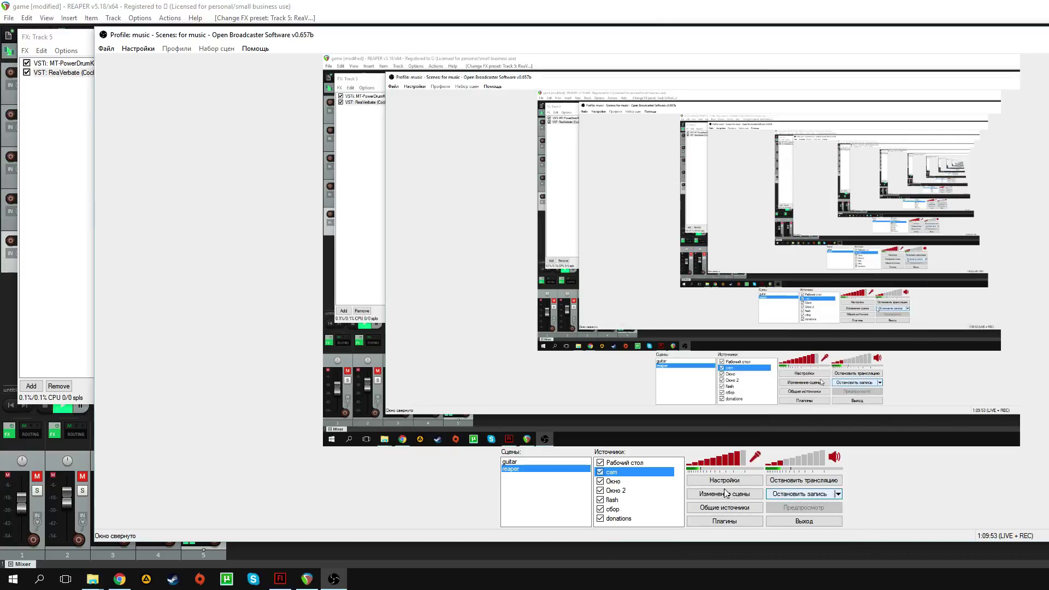
Move the cam source up one place, above Рабочий стол, in the reaper scene
{"action": "right_click", "coordinate": [614, 472]}
{"action": "mouse_move", "coordinate": [636, 499]}
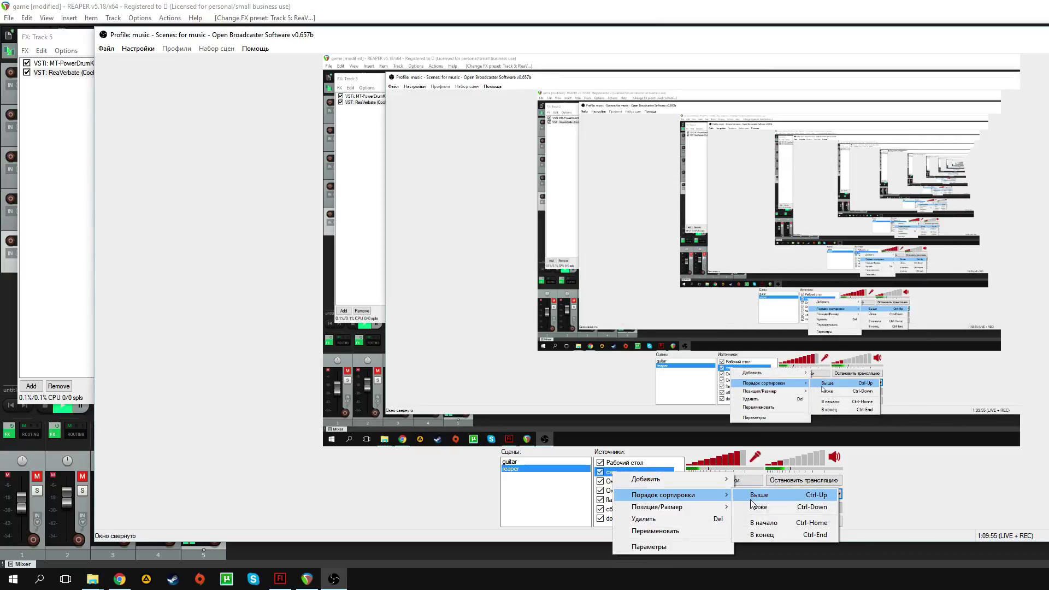
{"action": "left_click", "coordinate": [761, 494]}
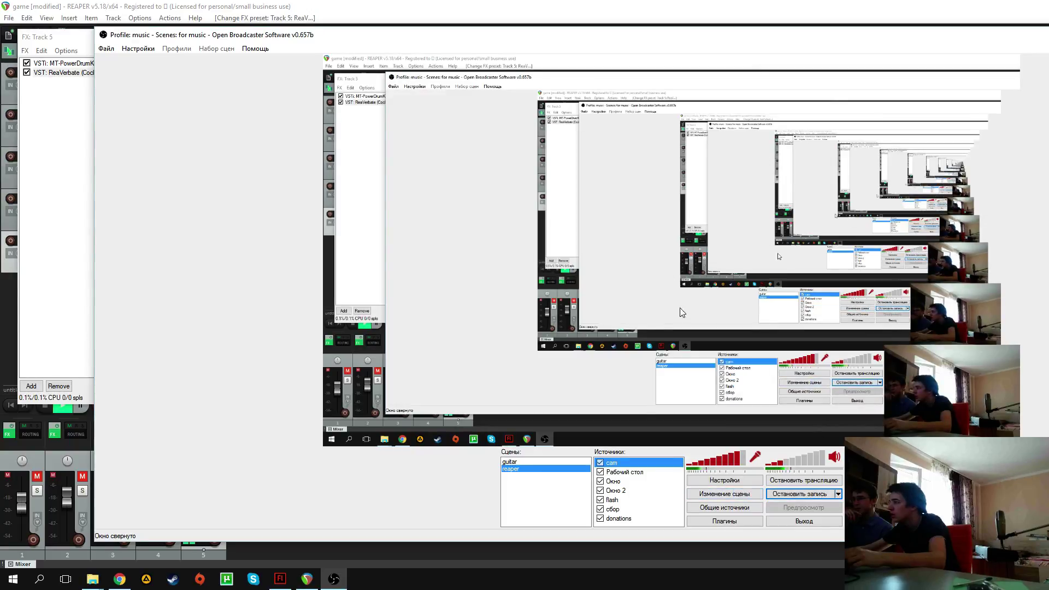
Disable the Окно, Окно 2 and flash sources and bring the Flash code editor up behind the broadcaster window
{"action": "left_click_drag", "start_coordinate": [664, 36], "coordinate": [688, 54]}
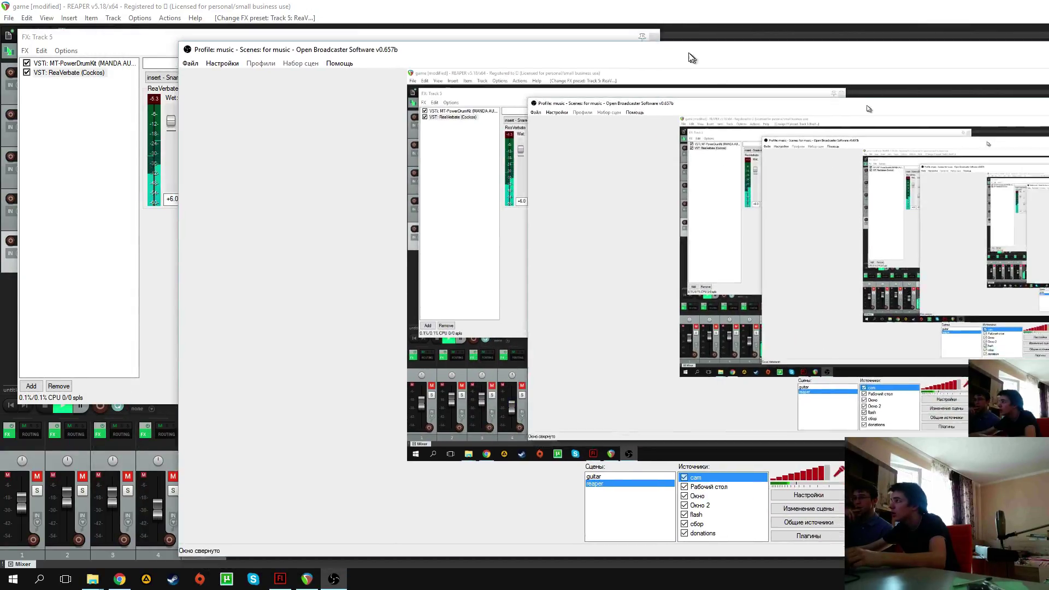
{"action": "left_click", "coordinate": [681, 504]}
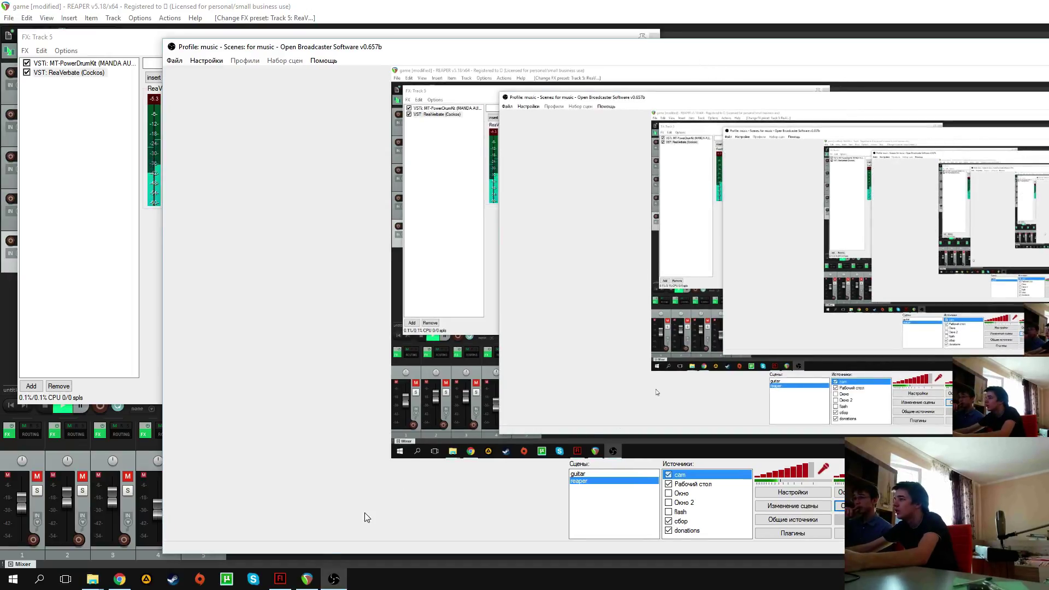
{"action": "left_click", "coordinate": [279, 581]}
{"action": "left_click", "coordinate": [334, 579]}
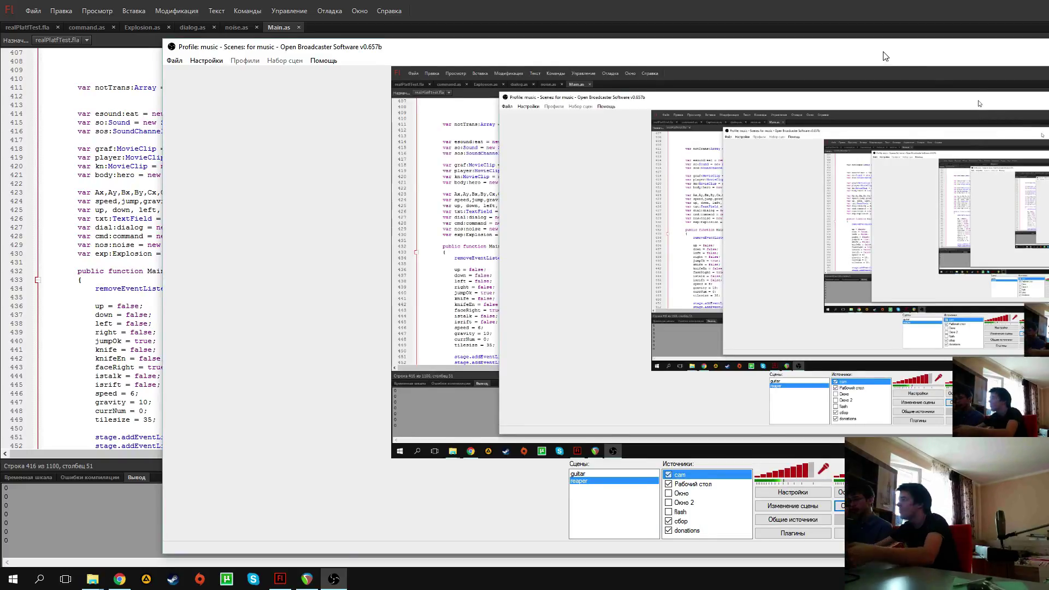
{"action": "left_click_drag", "start_coordinate": [885, 51], "coordinate": [854, 46]}
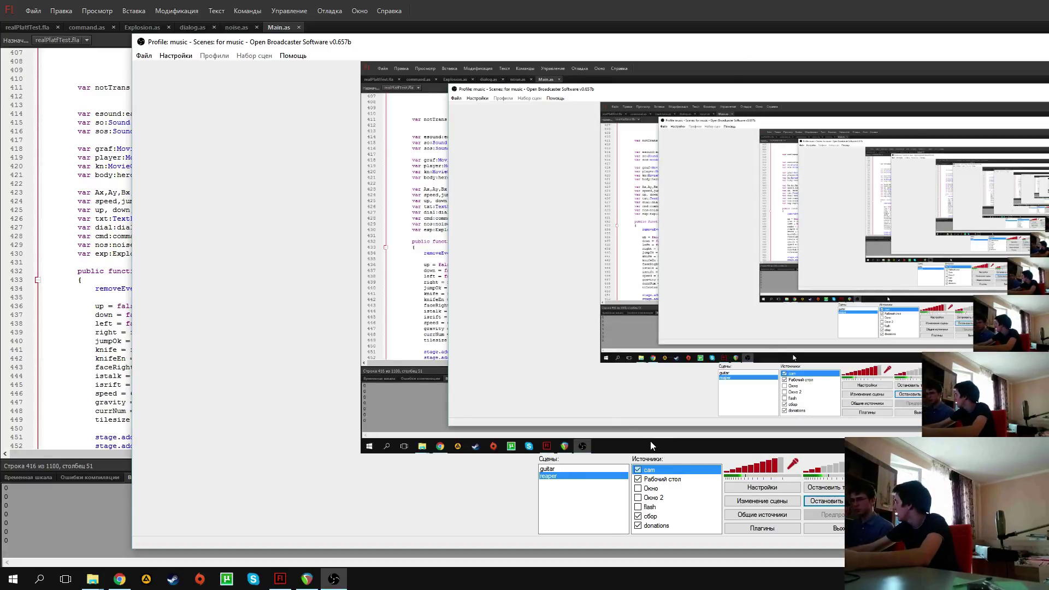
Move the сбор source to the beginning of the reaper scene's source order
{"action": "left_click", "coordinate": [656, 516]}
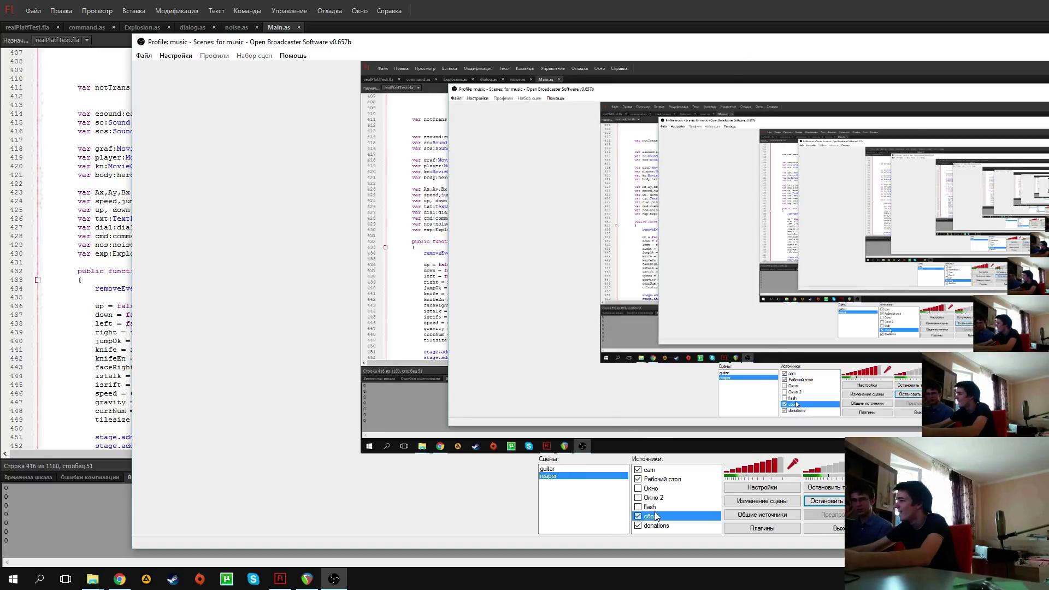
{"action": "right_click", "coordinate": [651, 522]}
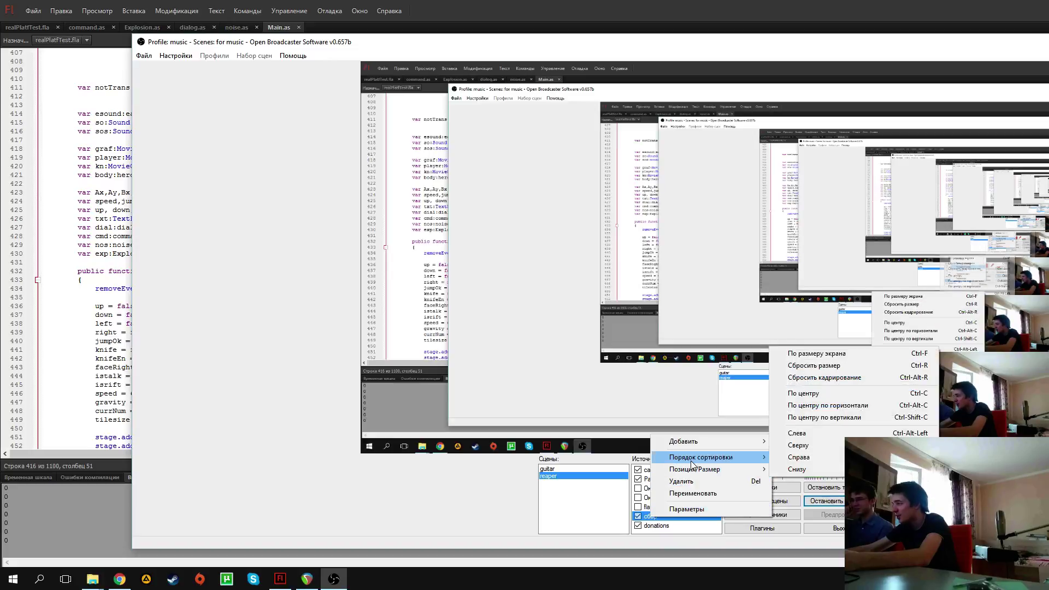
{"action": "mouse_move", "coordinate": [700, 465]}
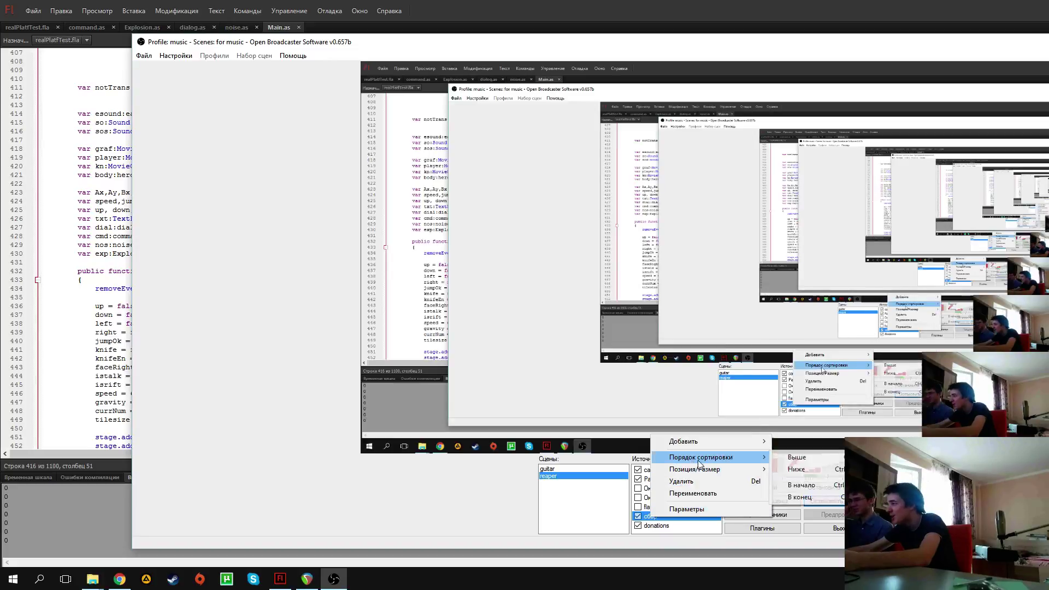
{"action": "left_click", "coordinate": [805, 462]}
{"action": "right_click", "coordinate": [651, 505]}
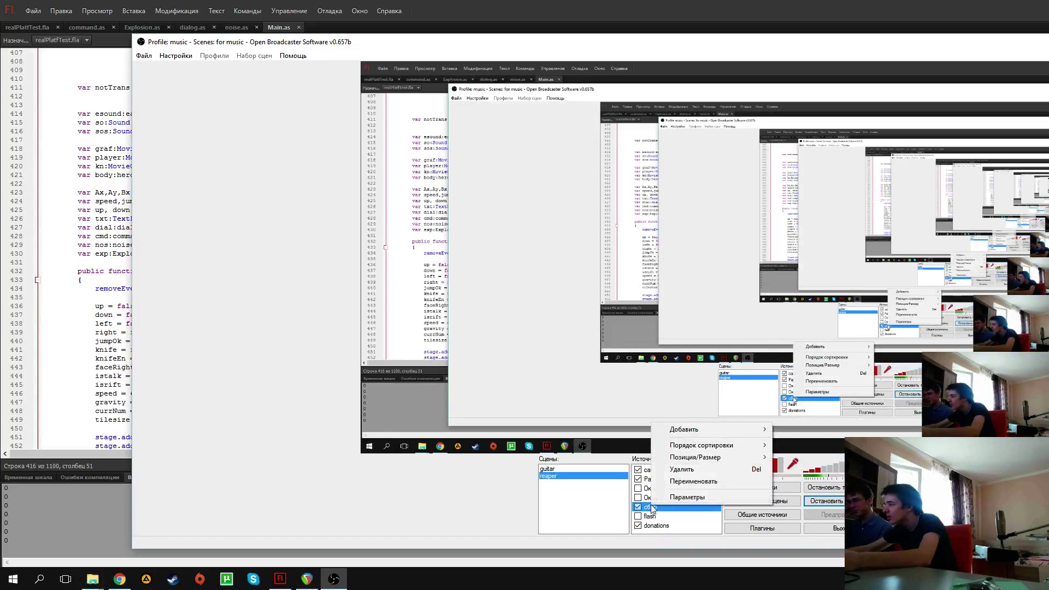
{"action": "mouse_move", "coordinate": [760, 446]}
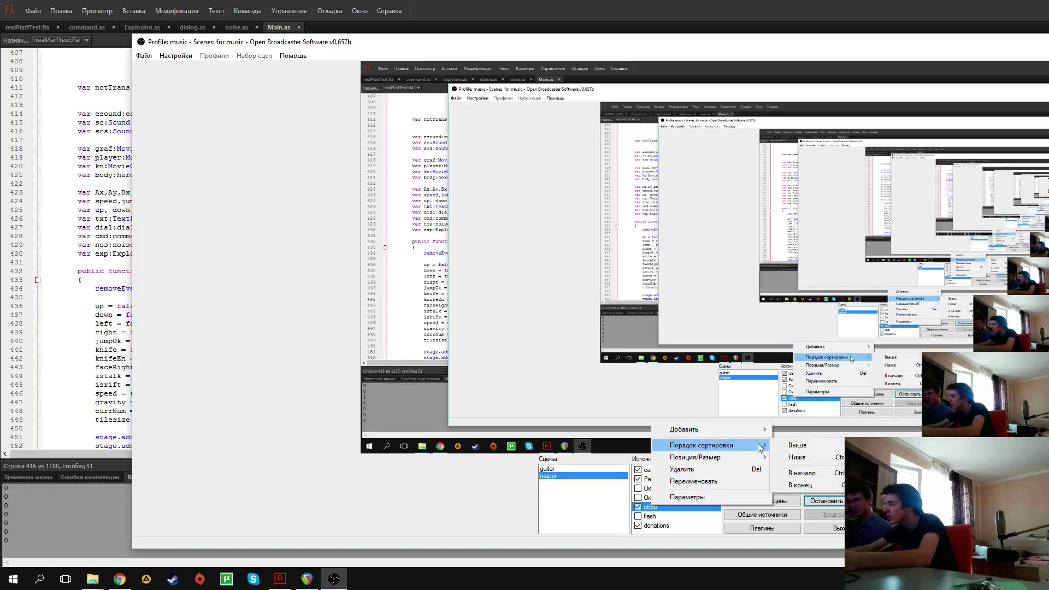
{"action": "left_click", "coordinate": [800, 473]}
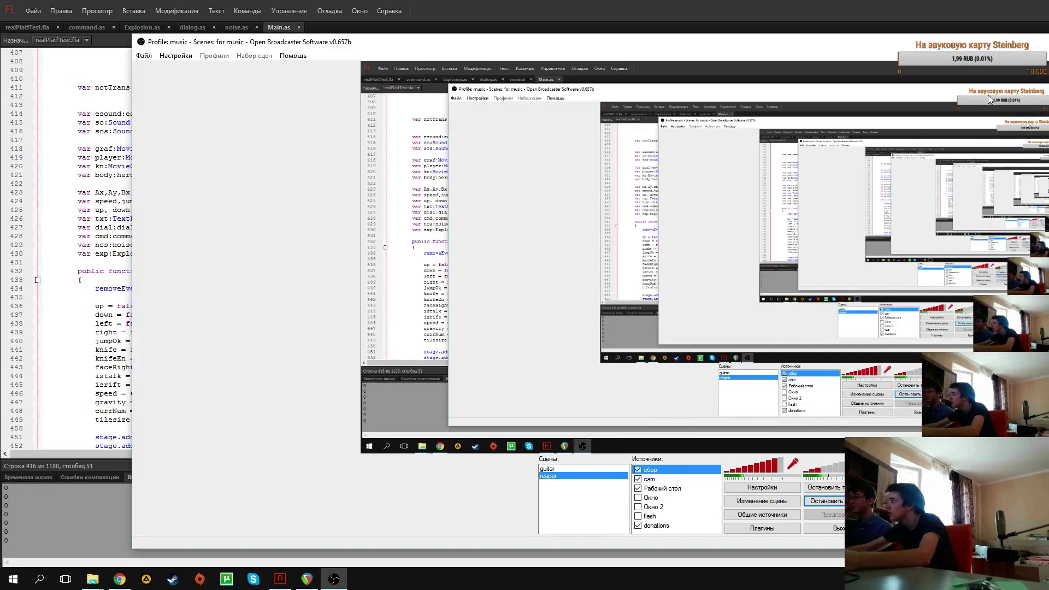
Move the donations source to the beginning of the source order, toggle scene editing on and off, and minimize the broadcaster window
{"action": "right_click", "coordinate": [659, 525]}
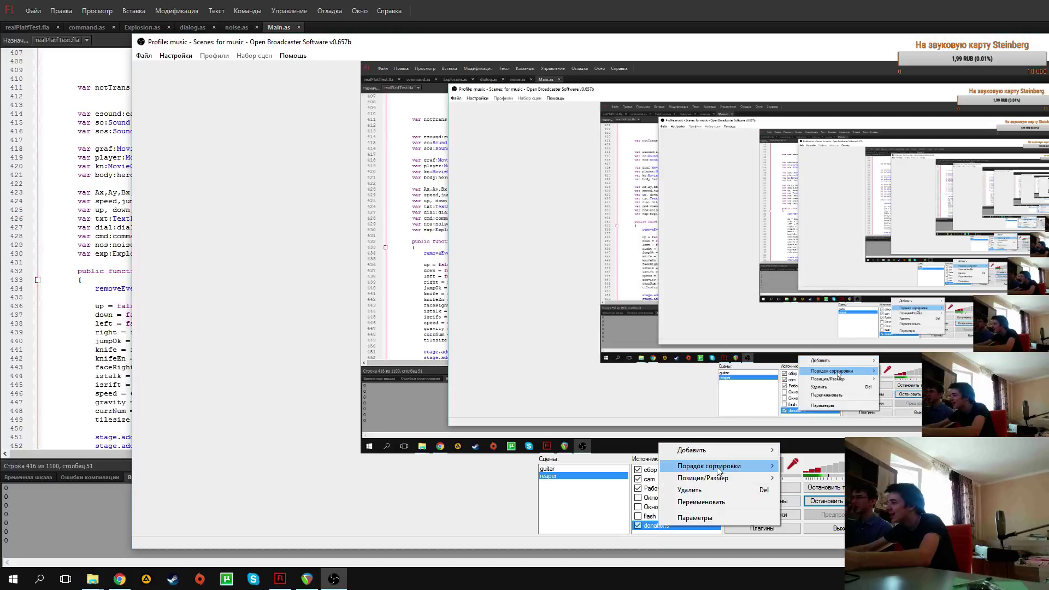
{"action": "mouse_move", "coordinate": [778, 469]}
{"action": "left_click", "coordinate": [809, 494]}
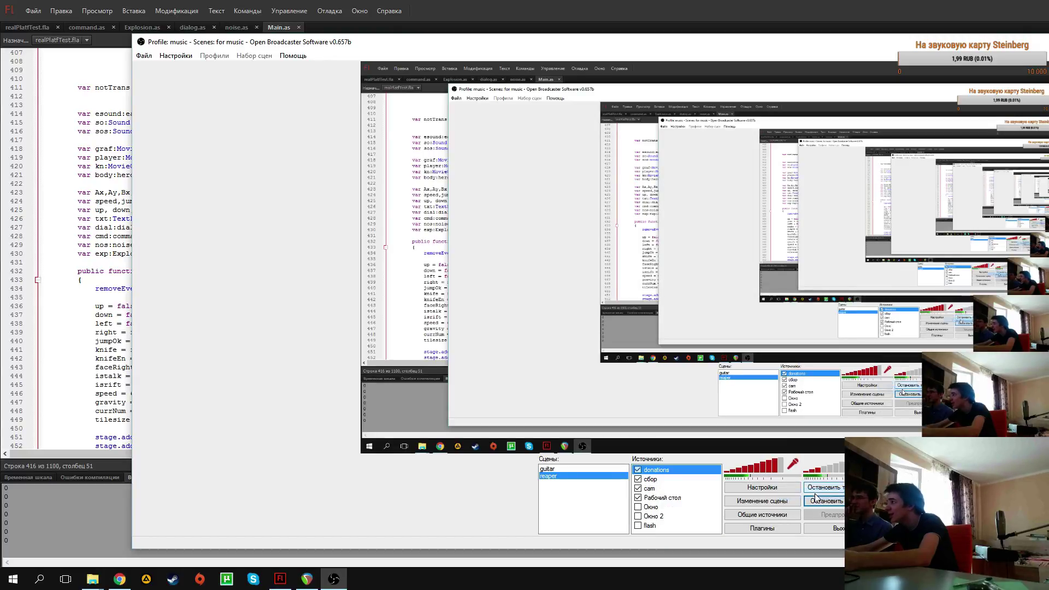
{"action": "left_click", "coordinate": [762, 501]}
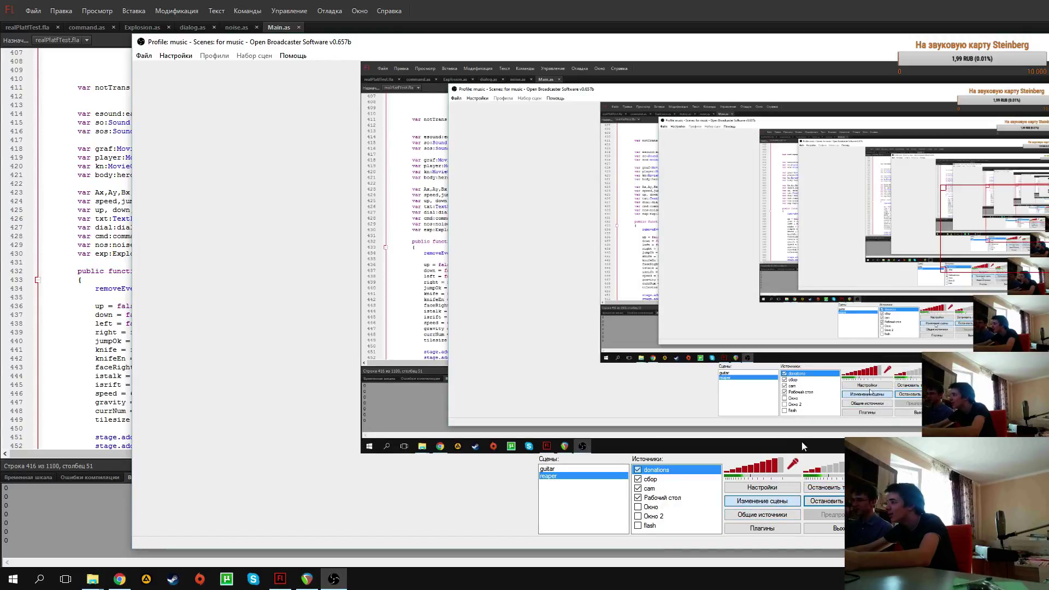
{"action": "left_click", "coordinate": [758, 502]}
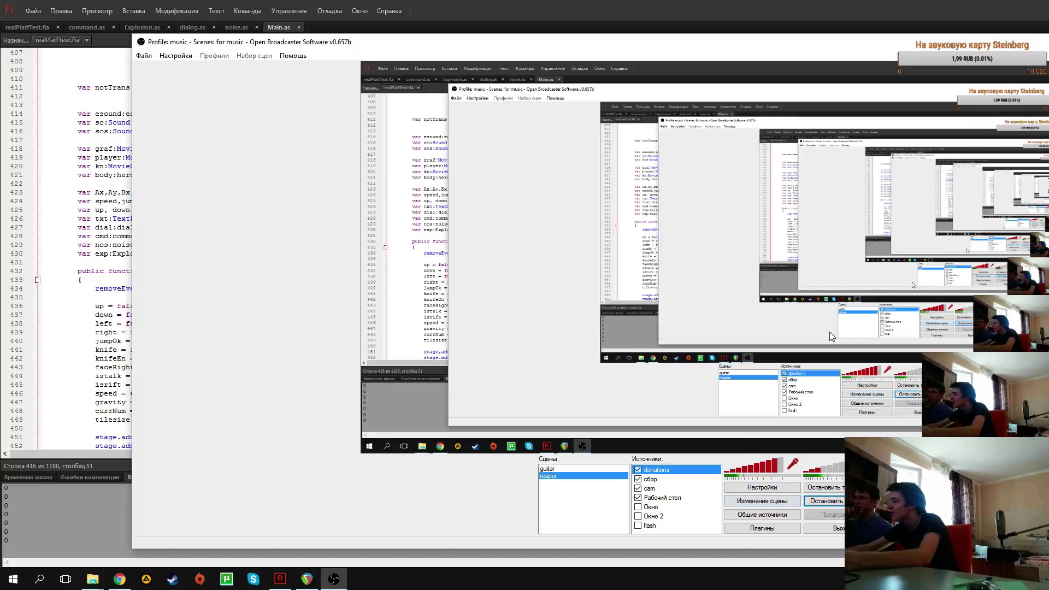
{"action": "key", "text": "super+Down"}
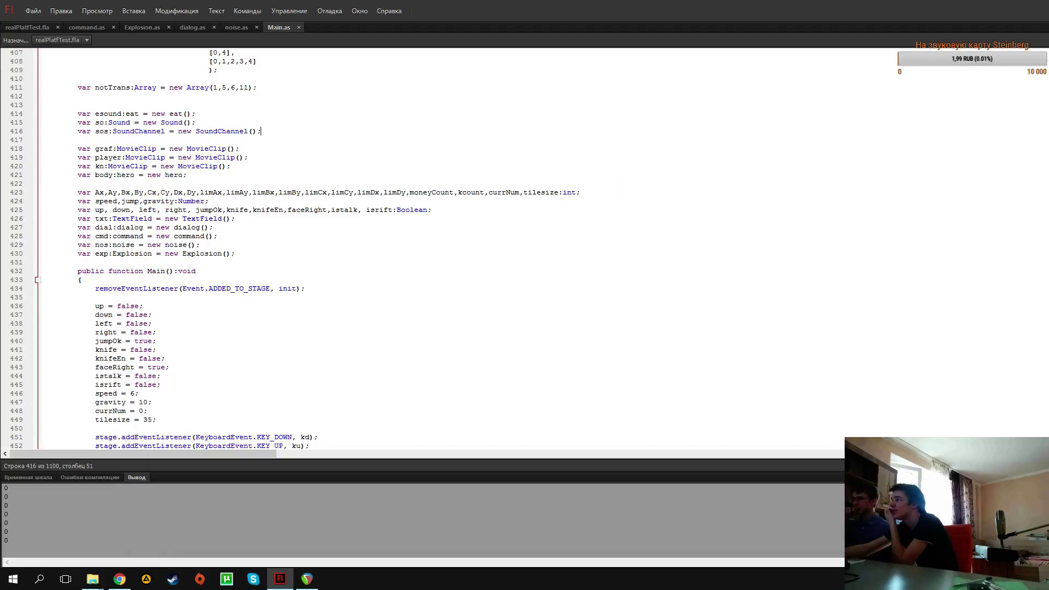
Switch to REAPER and set track 5's ReaVerbate to room size 98, dampening 0, stereo width -0.84, initial delay 0 ms and lowpass 219 Hz
{"action": "left_click", "coordinate": [306, 578]}
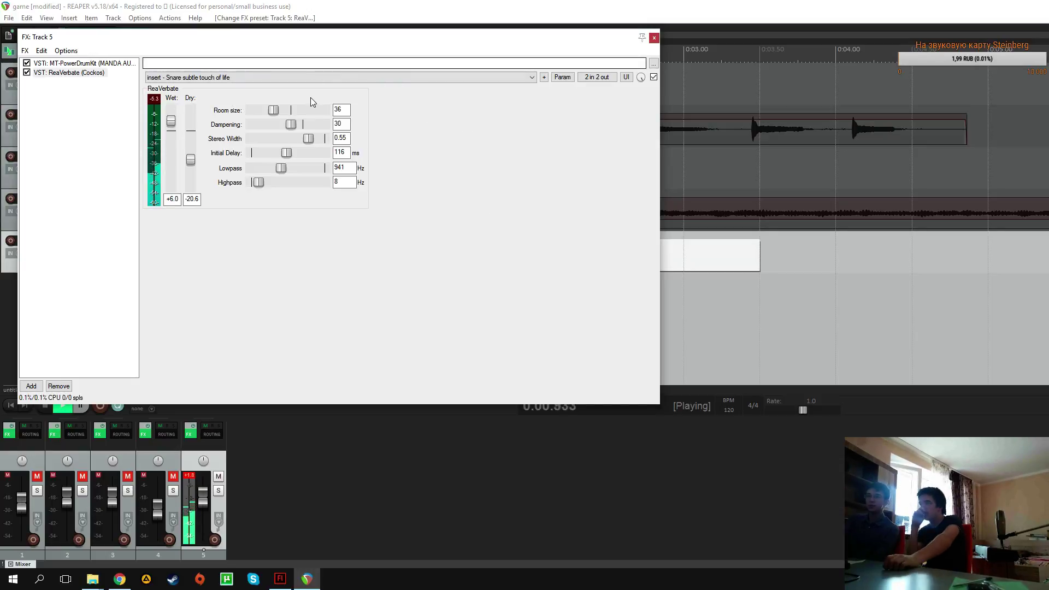
{"action": "mouse_move", "coordinate": [313, 140]}
{"action": "left_mouse_down"}
{"action": "mouse_move", "coordinate": [264, 142]}
{"action": "mouse_move", "coordinate": [322, 140]}
{"action": "mouse_move", "coordinate": [312, 139]}
{"action": "left_mouse_up"}
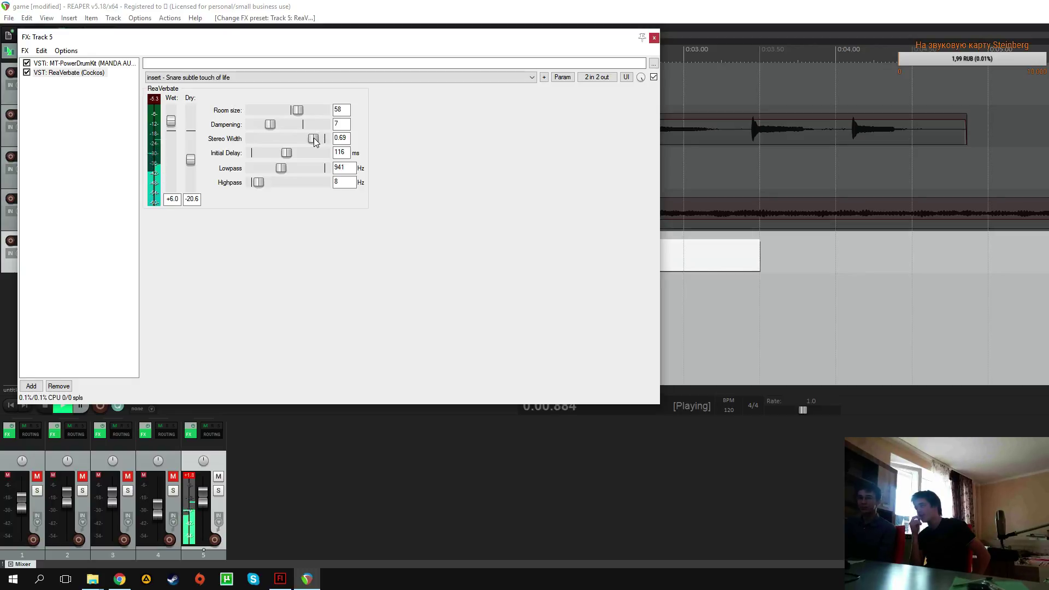
{"action": "left_click_drag", "start_coordinate": [315, 142], "coordinate": [285, 144]}
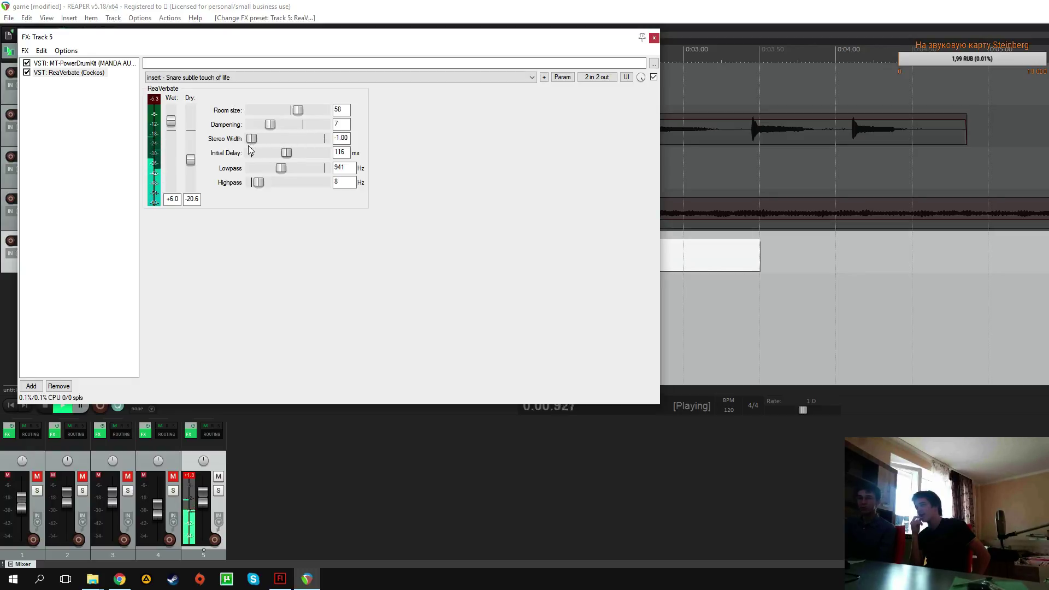
{"action": "left_click_drag", "start_coordinate": [267, 128], "coordinate": [254, 139]}
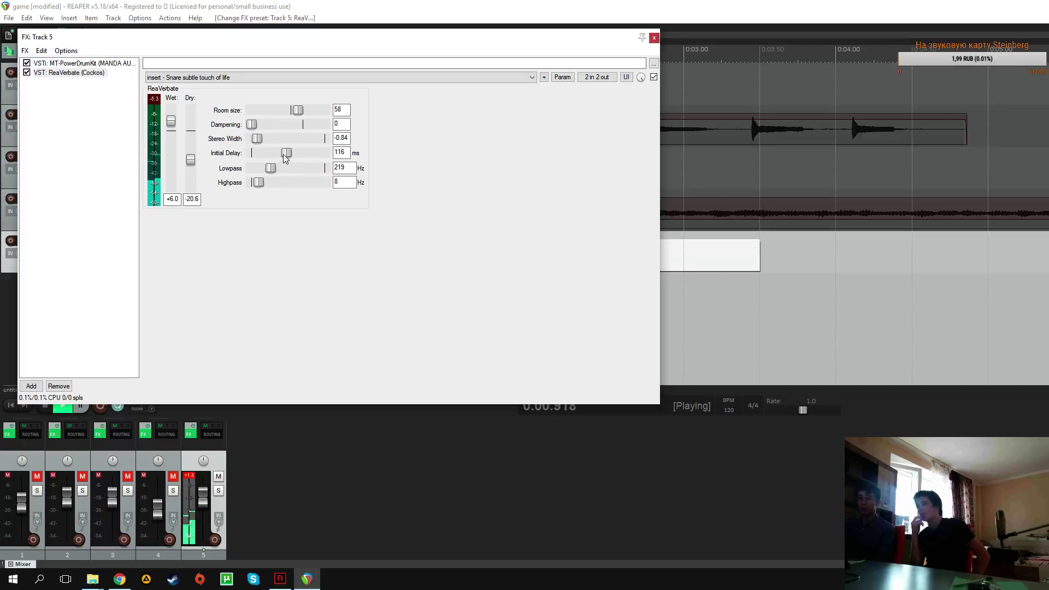
{"action": "left_click_drag", "start_coordinate": [285, 158], "coordinate": [326, 156]}
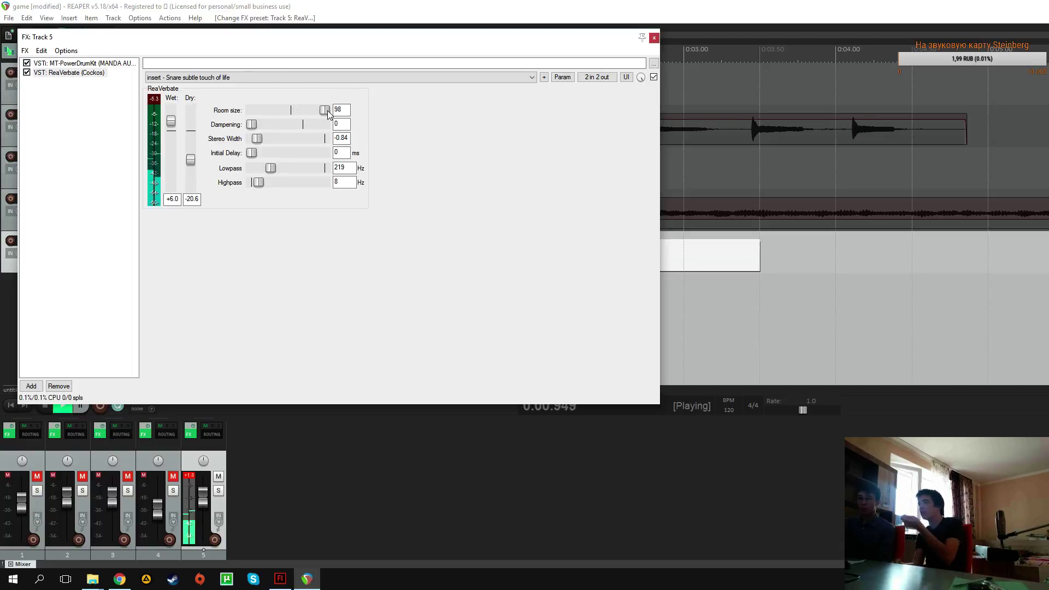
Set ReaVerbate's dry level to -57.1, lowpass 433 Hz, dampening 1, stereo width -0.64 and initial delay 9 ms, then stop playback and close the effects window
{"action": "left_click_drag", "start_coordinate": [193, 159], "coordinate": [195, 183]}
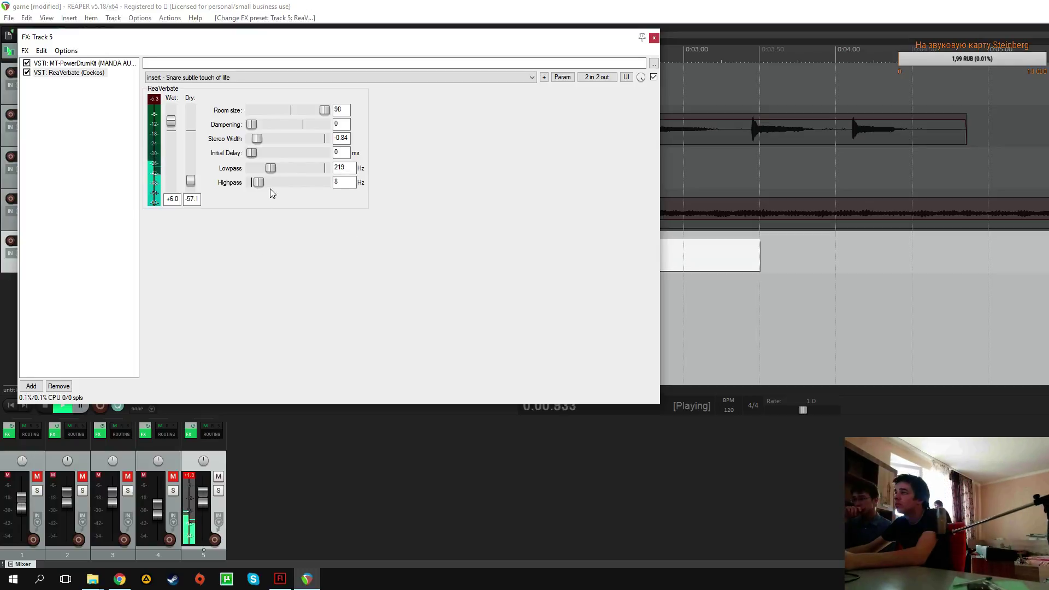
{"action": "left_click_drag", "start_coordinate": [271, 170], "coordinate": [279, 169]}
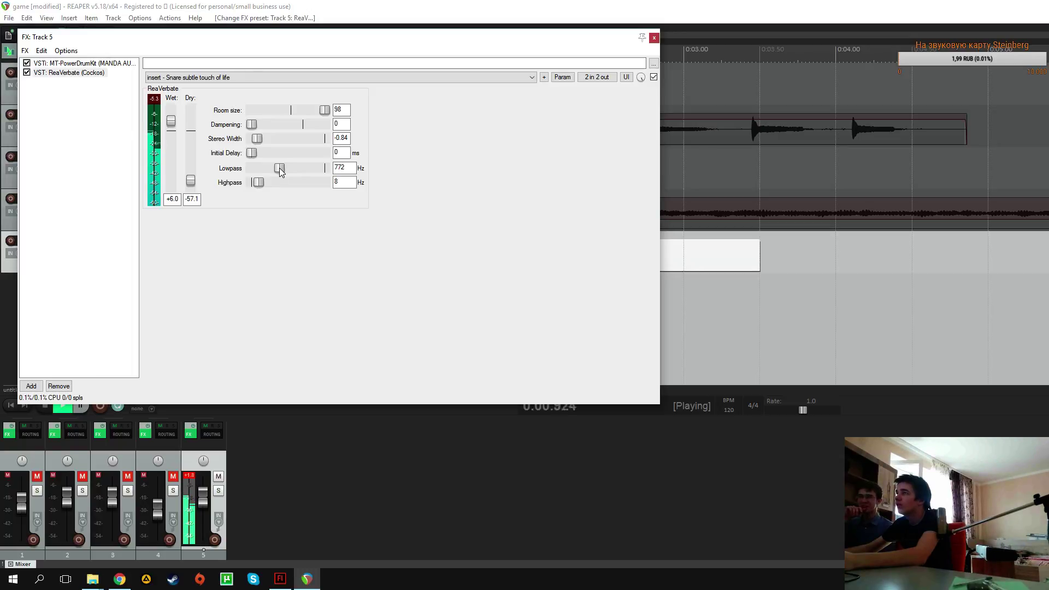
{"action": "left_click_drag", "start_coordinate": [281, 172], "coordinate": [278, 172]}
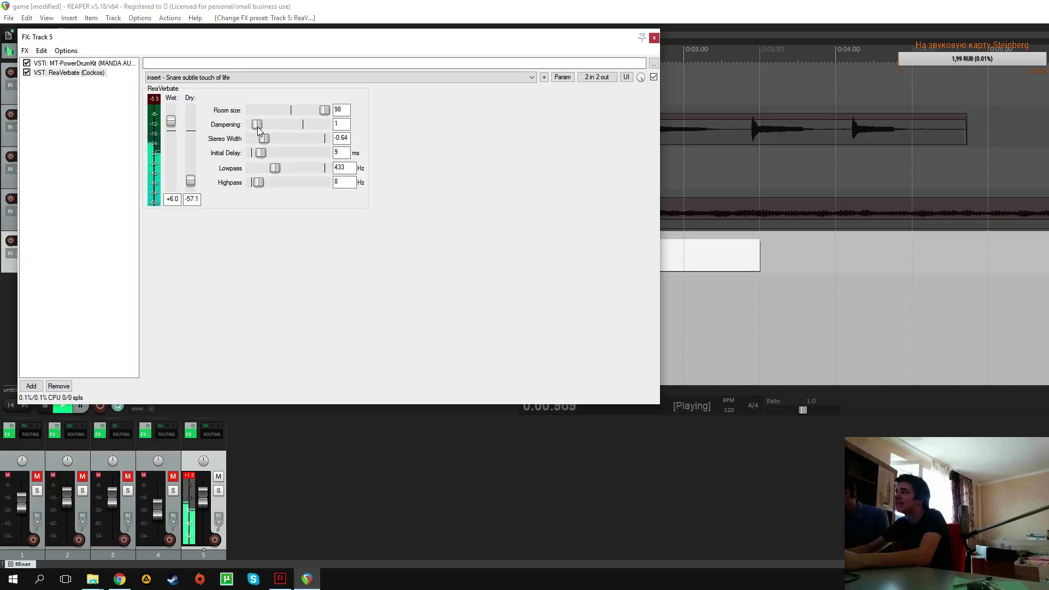
{"action": "key", "text": "space"}
{"action": "left_click", "coordinate": [654, 37]}
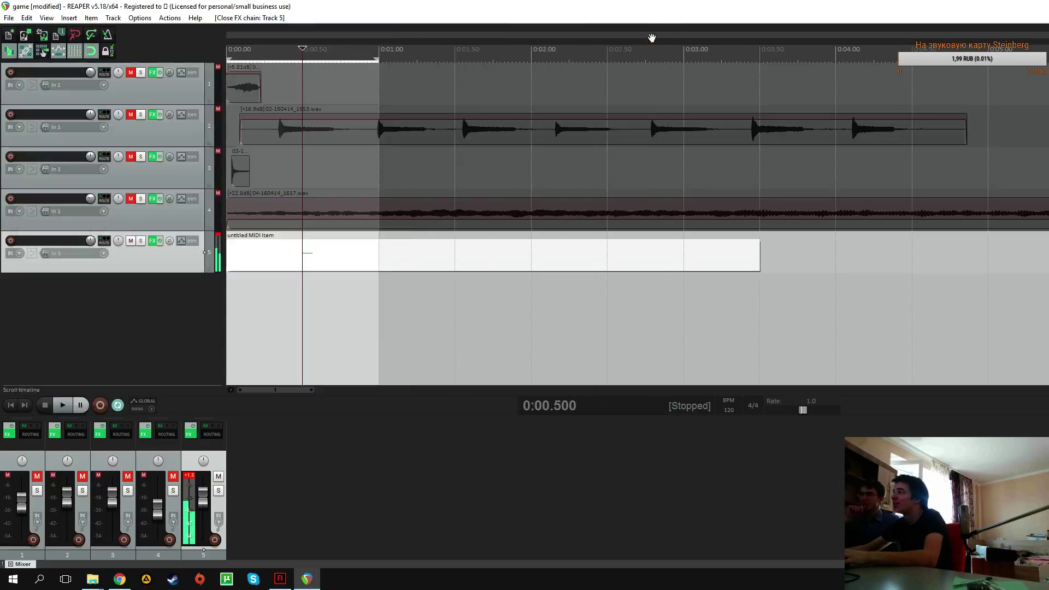
Mute track 5, unmute track 4, play it briefly and clear the time selection
{"action": "left_click", "coordinate": [130, 241]}
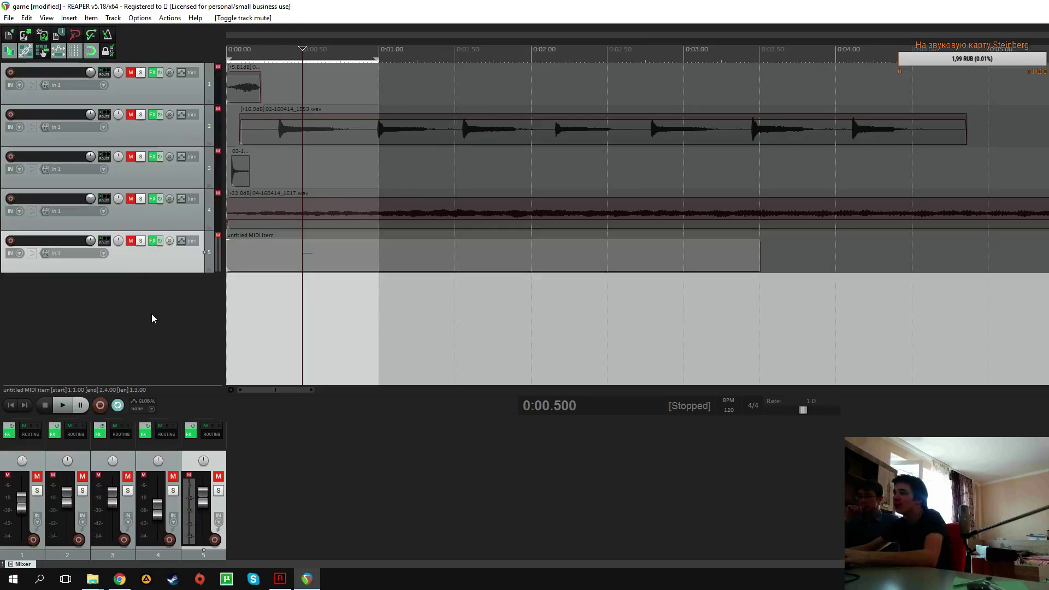
{"action": "left_click", "coordinate": [130, 198]}
{"action": "key", "text": "space"}
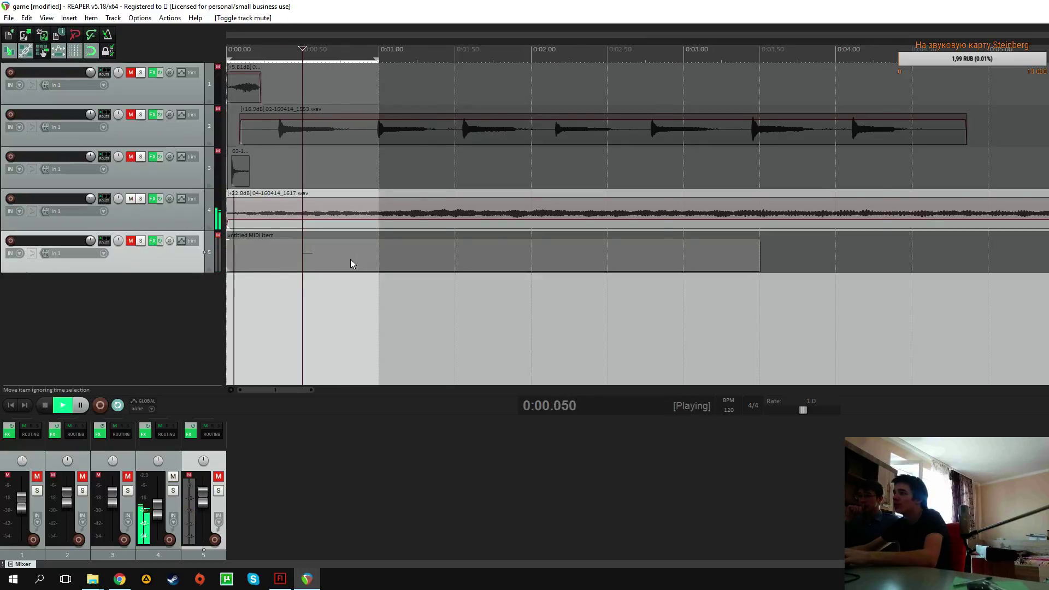
{"action": "scroll", "coordinate": [350, 259], "scroll_direction": "down", "scroll_amount": 4}
{"action": "key", "text": "space"}
{"action": "left_click", "coordinate": [280, 62]}
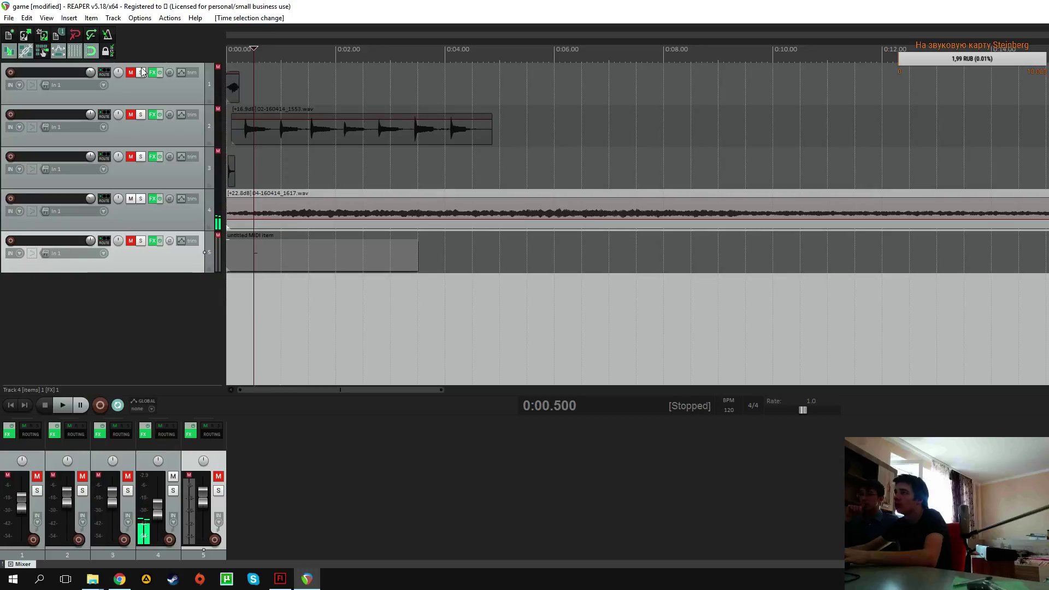
Save the project, then play track 4's recording from several points along its length and stop playback
{"action": "left_click", "coordinate": [118, 405]}
{"action": "key", "text": "ctrl+s"}
{"action": "scroll", "coordinate": [382, 208], "scroll_direction": "down", "scroll_amount": 5}
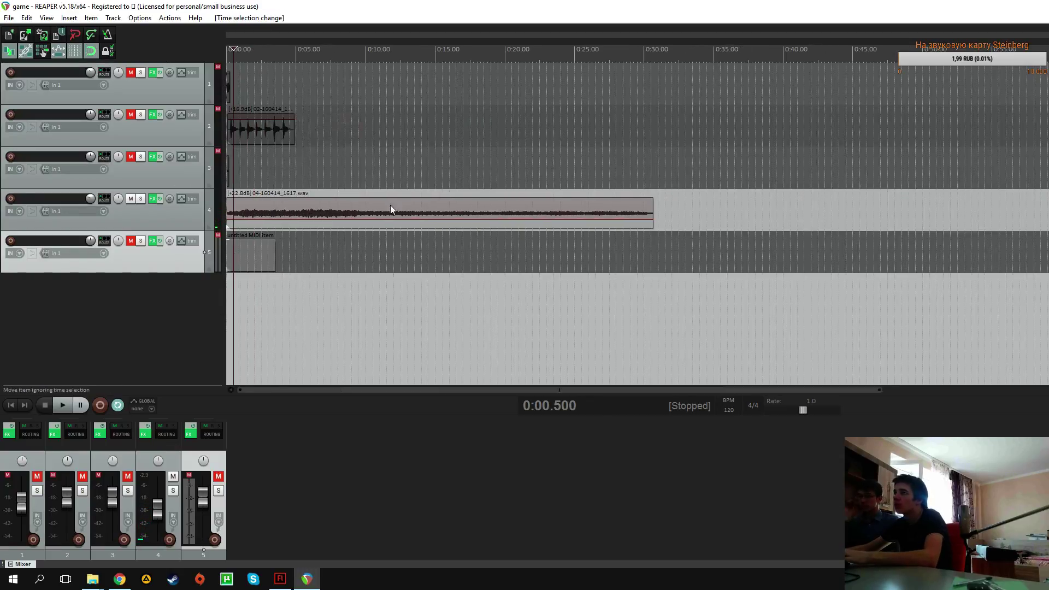
{"action": "key", "text": "space"}
{"action": "left_click", "coordinate": [346, 203]}
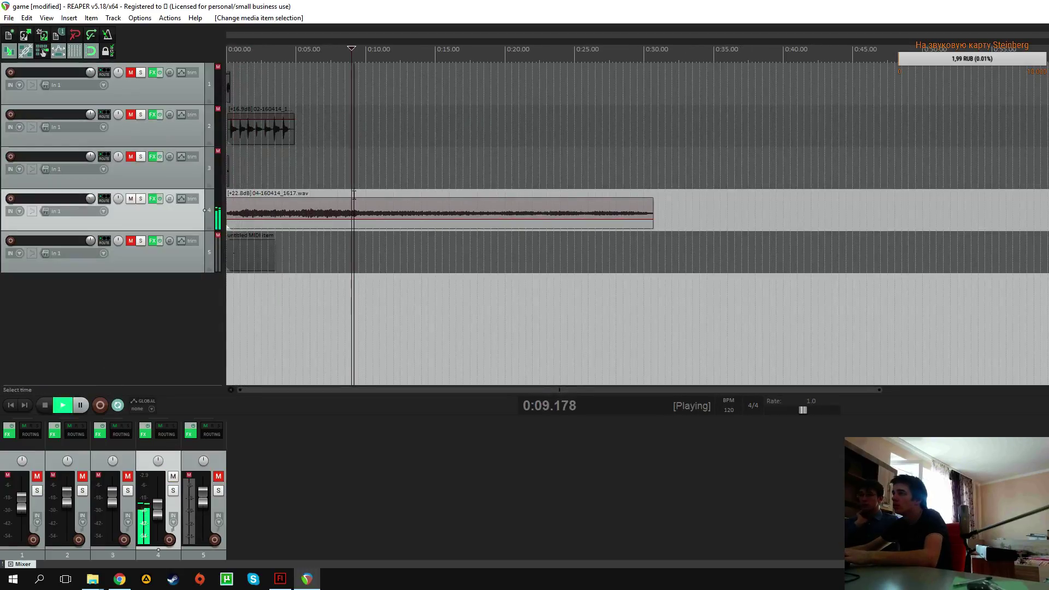
{"action": "left_click", "coordinate": [429, 192]}
{"action": "key", "text": "space"}
{"action": "left_click", "coordinate": [475, 204]}
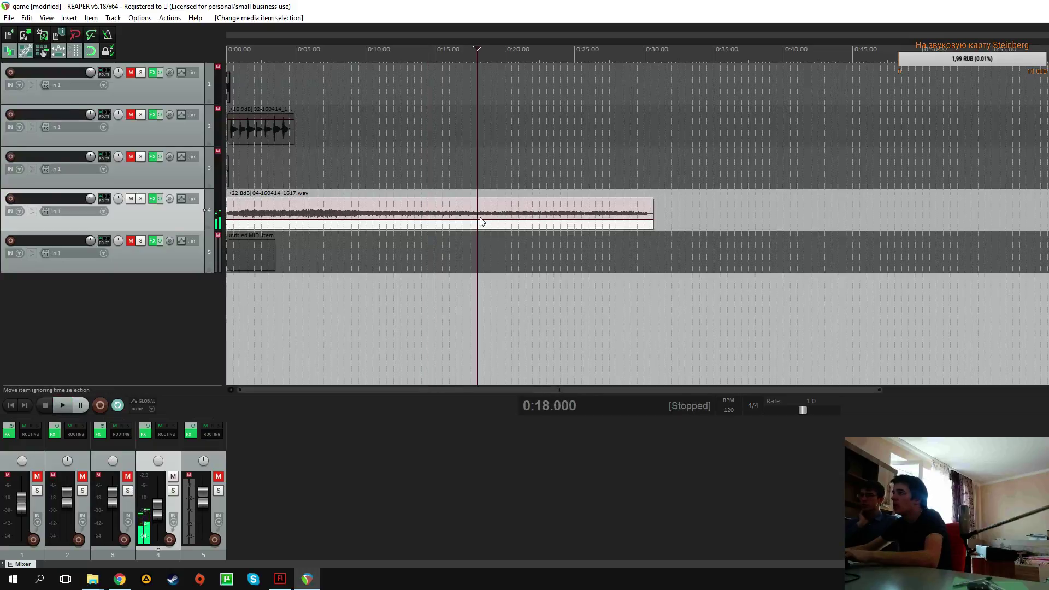
Place the edit cursor at the exact end of track 4's recording and paste six copies of it end to end
{"action": "left_click", "coordinate": [655, 189]}
{"action": "scroll", "coordinate": [653, 253], "scroll_direction": "up", "scroll_amount": 8}
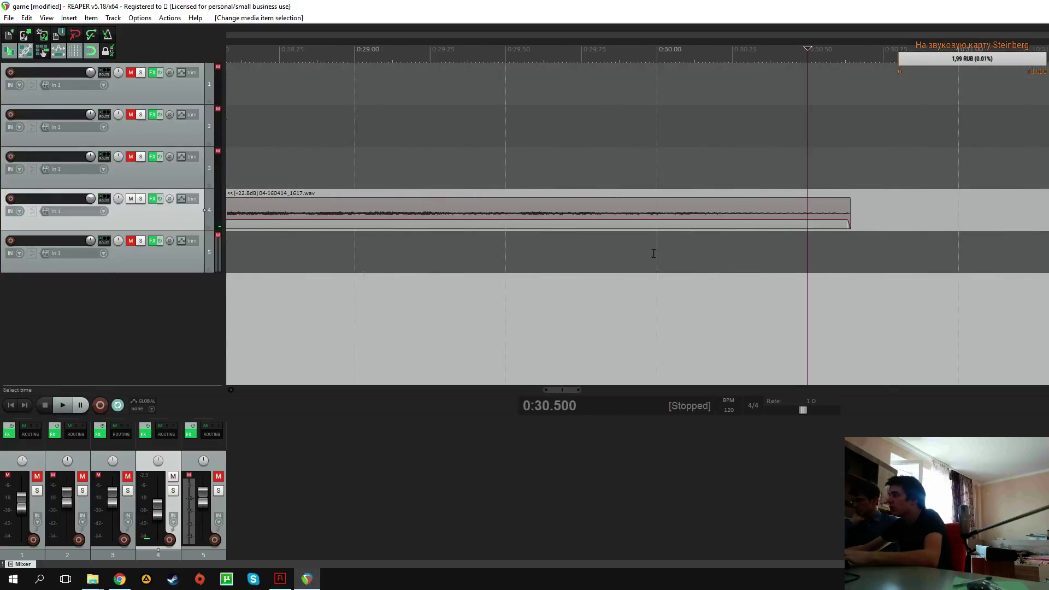
{"action": "scroll", "coordinate": [841, 194], "scroll_direction": "down", "scroll_amount": 5}
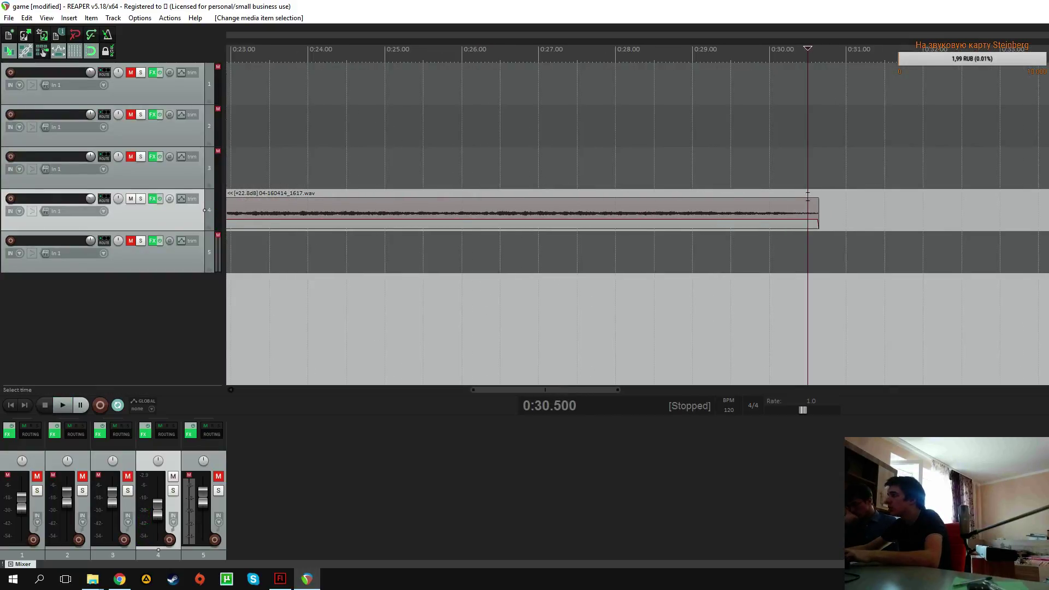
{"action": "scroll", "coordinate": [810, 204], "scroll_direction": "up", "scroll_amount": 2}
{"action": "left_click_drag", "start_coordinate": [807, 48], "coordinate": [756, 57]}
{"action": "scroll", "coordinate": [814, 173], "scroll_direction": "up", "scroll_amount": 10}
{"action": "scroll", "coordinate": [815, 174], "scroll_direction": "up", "scroll_amount": 10}
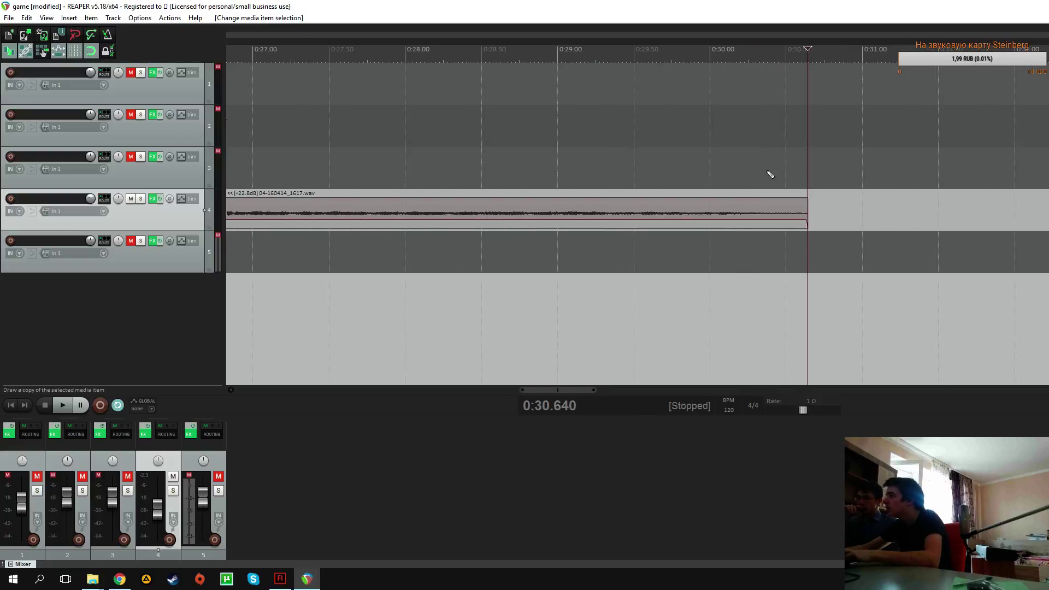
{"action": "key", "text": "ctrl+v"}
{"action": "scroll", "coordinate": [767, 171], "scroll_direction": "down", "scroll_amount": 10}
{"action": "scroll", "coordinate": [767, 171], "scroll_direction": "up", "scroll_amount": 3}
{"action": "key", "text": "ctrl+v"}
{"action": "scroll", "coordinate": [767, 171], "scroll_direction": "down", "scroll_amount": 5}
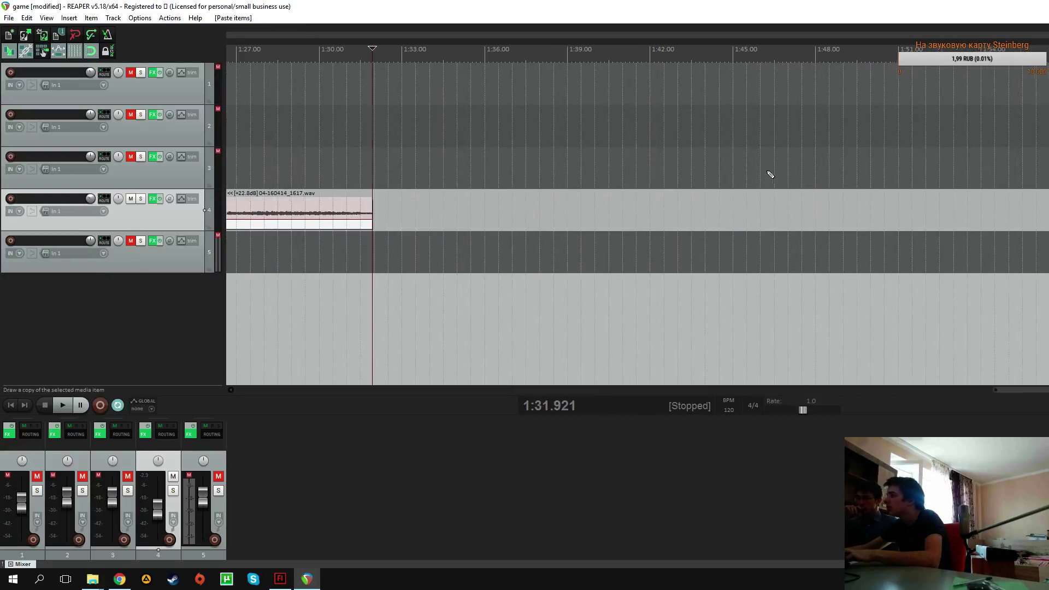
{"action": "scroll", "coordinate": [767, 171], "scroll_direction": "up", "scroll_amount": 2}
{"action": "key", "text": "ctrl+v"}
{"action": "key", "text": "ctrl+v"}
{"action": "key", "text": "ctrl+v"}
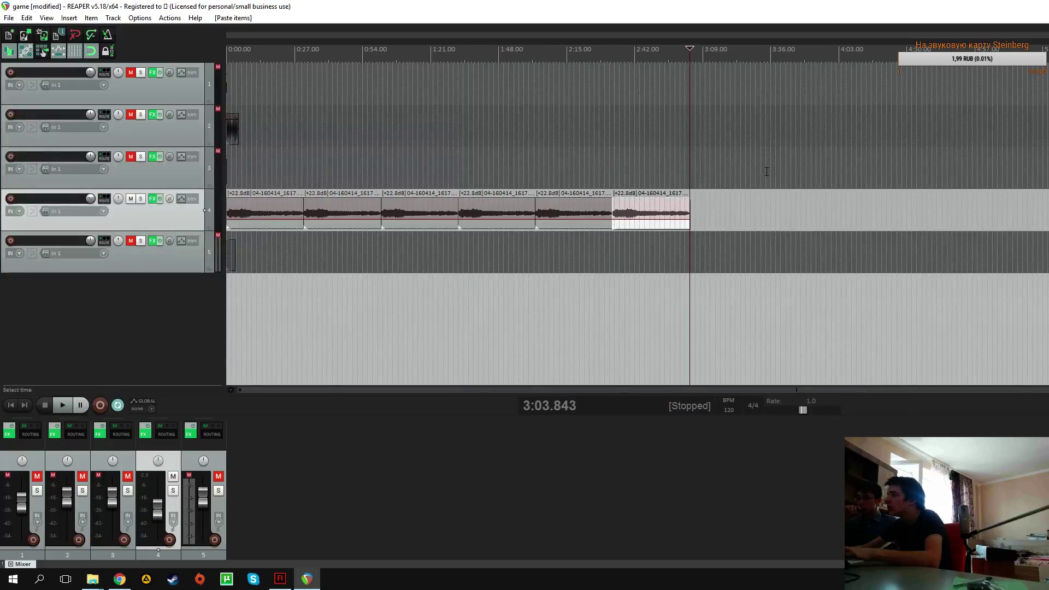
{"action": "scroll", "coordinate": [621, 164], "scroll_direction": "down", "scroll_amount": 2}
{"action": "key", "text": "ctrl+v"}
Play track 4 around the joins between the first clips to check the transitions, then stop playback
{"action": "scroll", "coordinate": [617, 166], "scroll_direction": "up", "scroll_amount": 3}
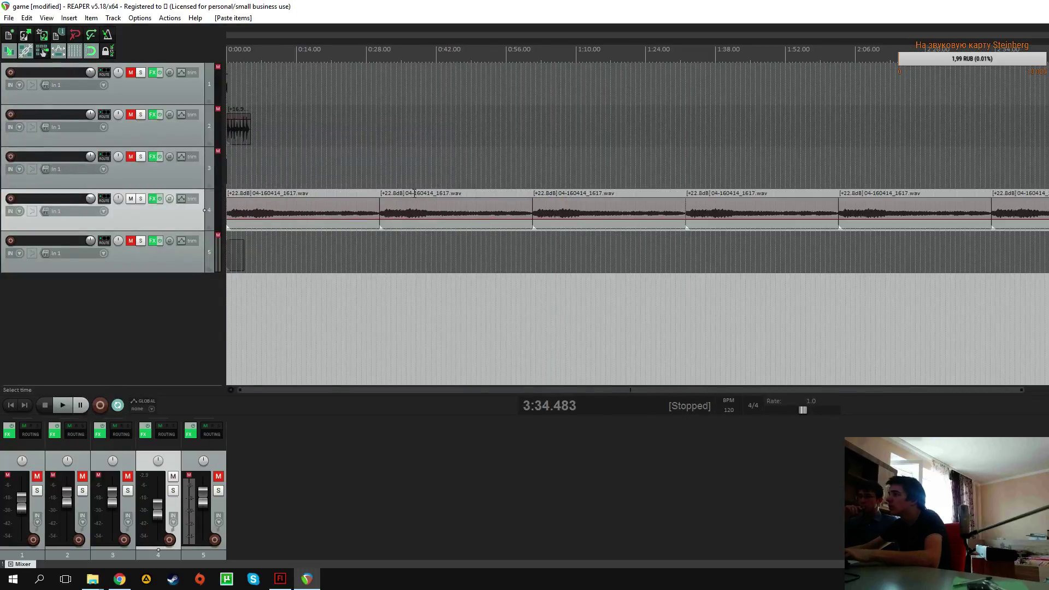
{"action": "left_click", "coordinate": [411, 193]}
{"action": "scroll", "coordinate": [415, 192], "scroll_direction": "down", "scroll_amount": 4}
{"action": "key", "text": "space"}
{"action": "scroll", "coordinate": [460, 187], "scroll_direction": "up", "scroll_amount": 3}
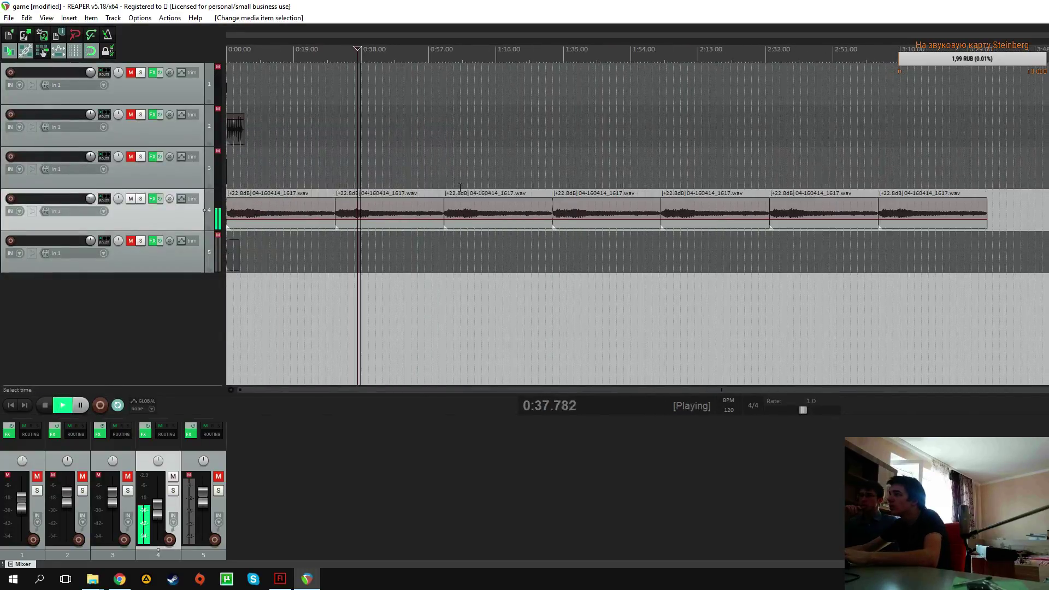
{"action": "left_click", "coordinate": [436, 190]}
{"action": "left_click", "coordinate": [455, 190]}
{"action": "left_click", "coordinate": [438, 192]}
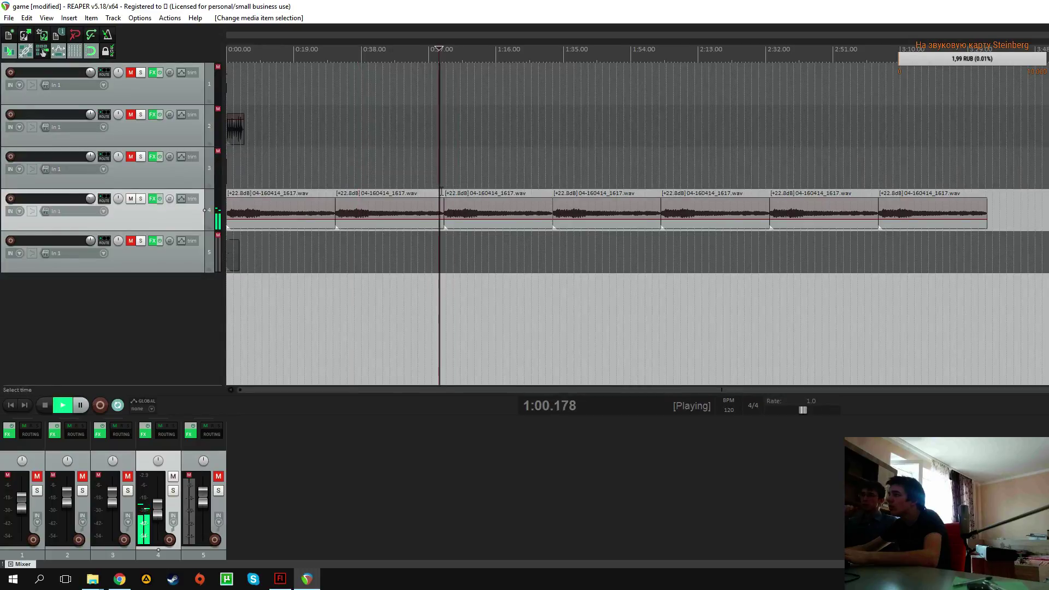
{"action": "left_click", "coordinate": [439, 191]}
{"action": "left_click", "coordinate": [447, 192]}
{"action": "left_click", "coordinate": [439, 191]}
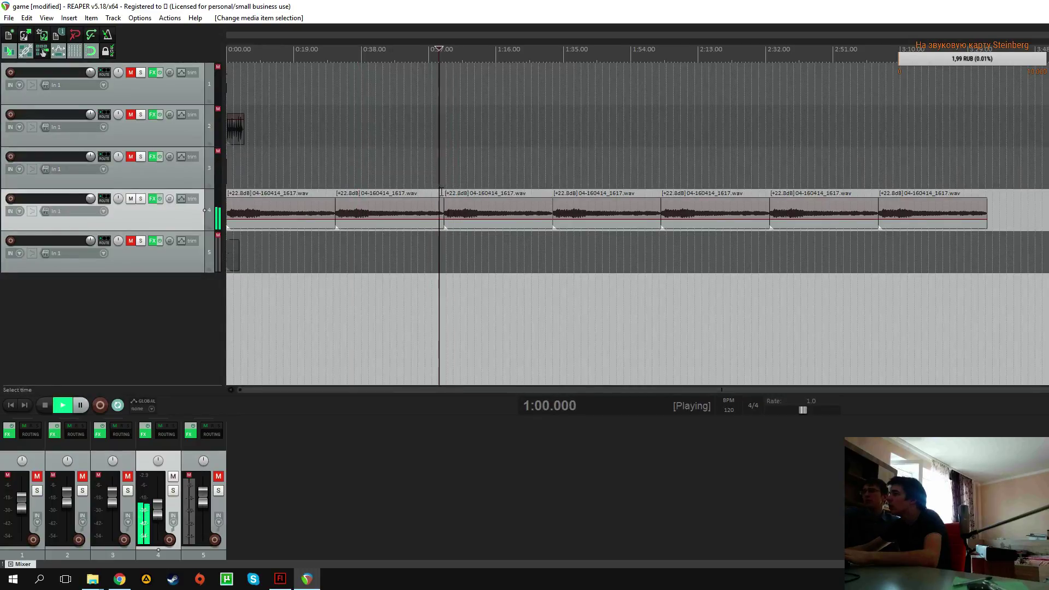
{"action": "left_click", "coordinate": [333, 190]}
{"action": "key", "text": "space"}
Delete the six pasted copies from track 4, keeping only the original recording
{"action": "left_click", "coordinate": [368, 203]}
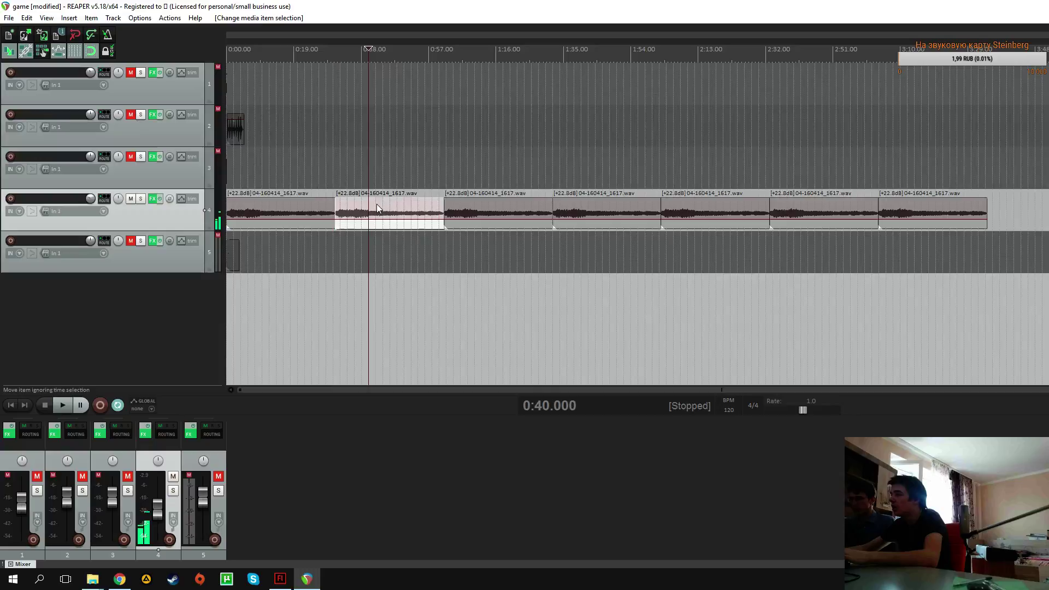
{"action": "key", "text": "Delete"}
{"action": "left_click", "coordinate": [525, 215]}
{"action": "key", "text": "Delete"}
{"action": "left_click", "coordinate": [643, 216]}
{"action": "key", "text": "Delete"}
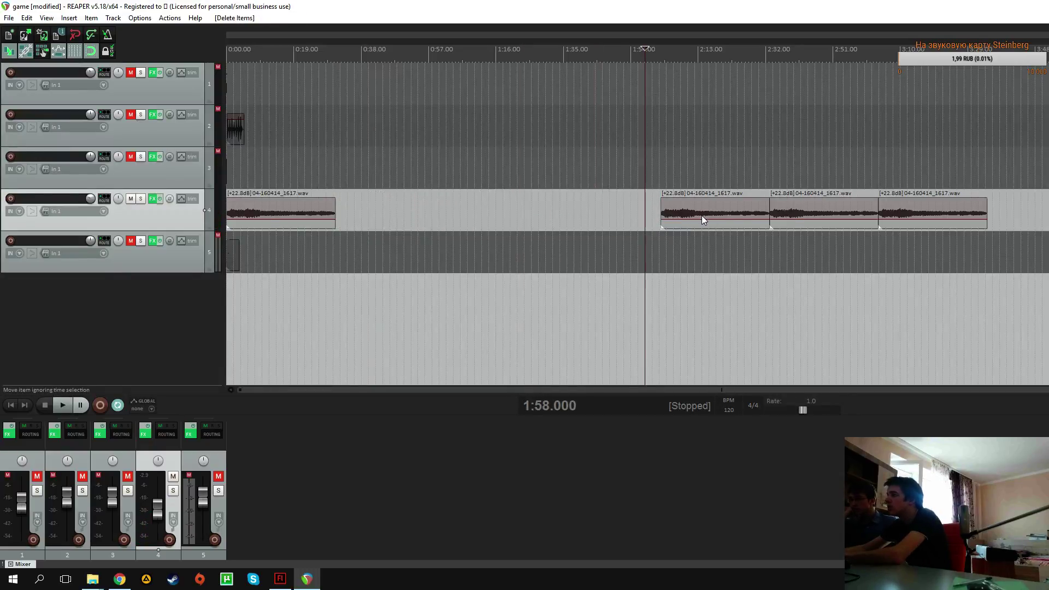
{"action": "left_click", "coordinate": [703, 219]}
{"action": "key", "text": "Delete"}
{"action": "left_click", "coordinate": [801, 215]}
{"action": "key", "text": "Delete"}
{"action": "left_click", "coordinate": [900, 216]}
{"action": "key", "text": "Delete"}
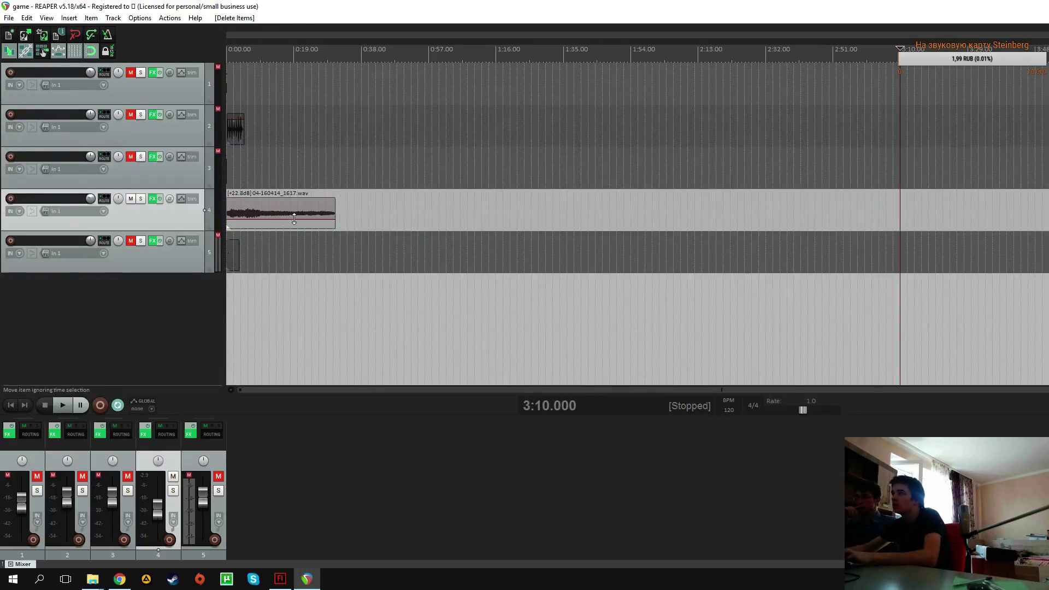
Play track 4's recording from near its end to hear how it loops back to the start
{"action": "left_click", "coordinate": [334, 216]}
{"action": "scroll", "coordinate": [383, 219], "scroll_direction": "up", "scroll_amount": 5}
{"action": "key", "text": "space"}
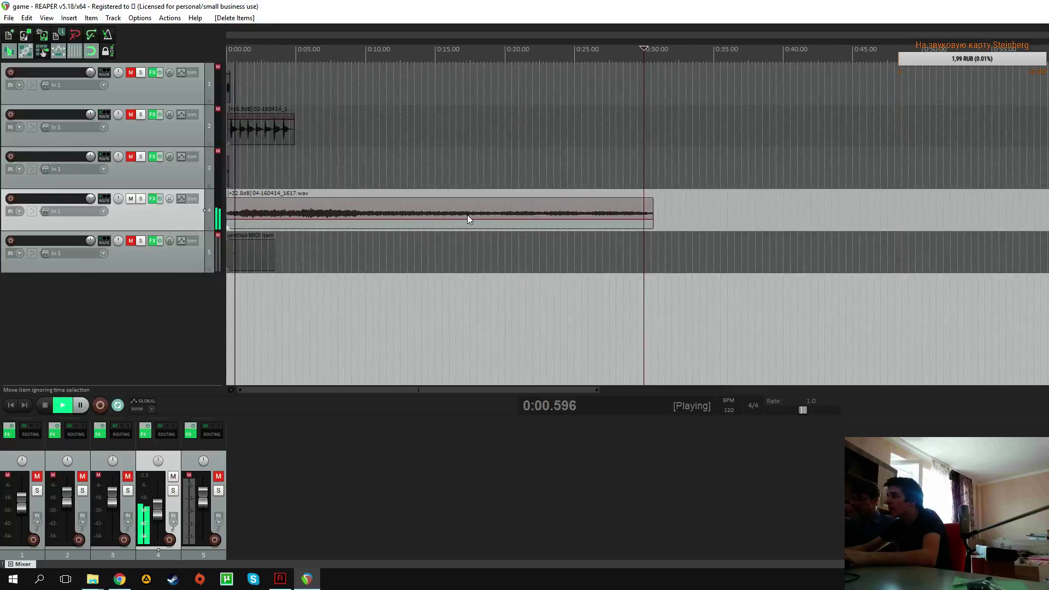
{"action": "left_click", "coordinate": [650, 191]}
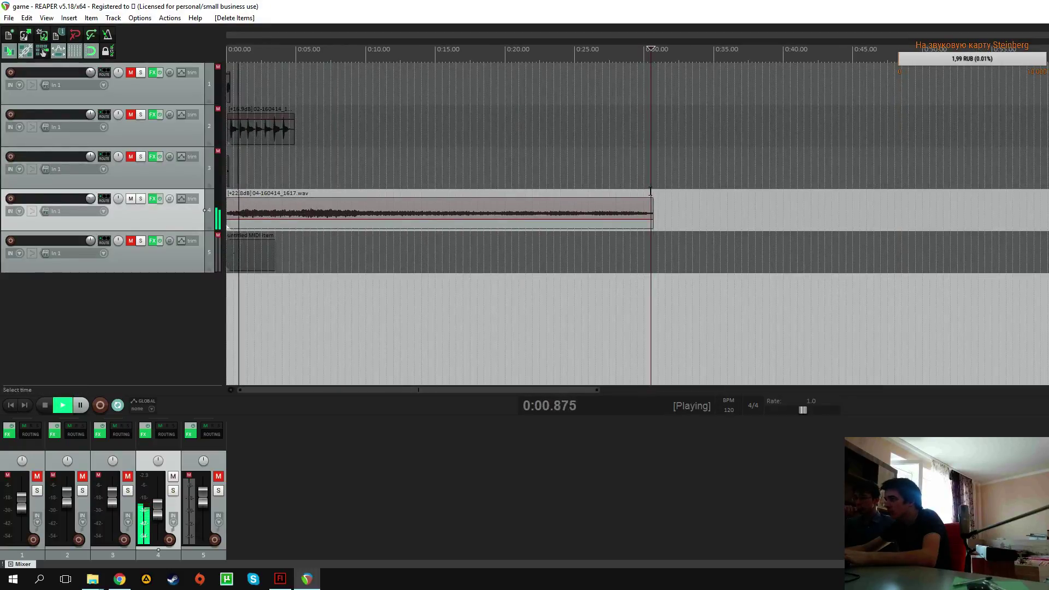
{"action": "scroll", "coordinate": [448, 202], "scroll_direction": "up", "scroll_amount": 4}
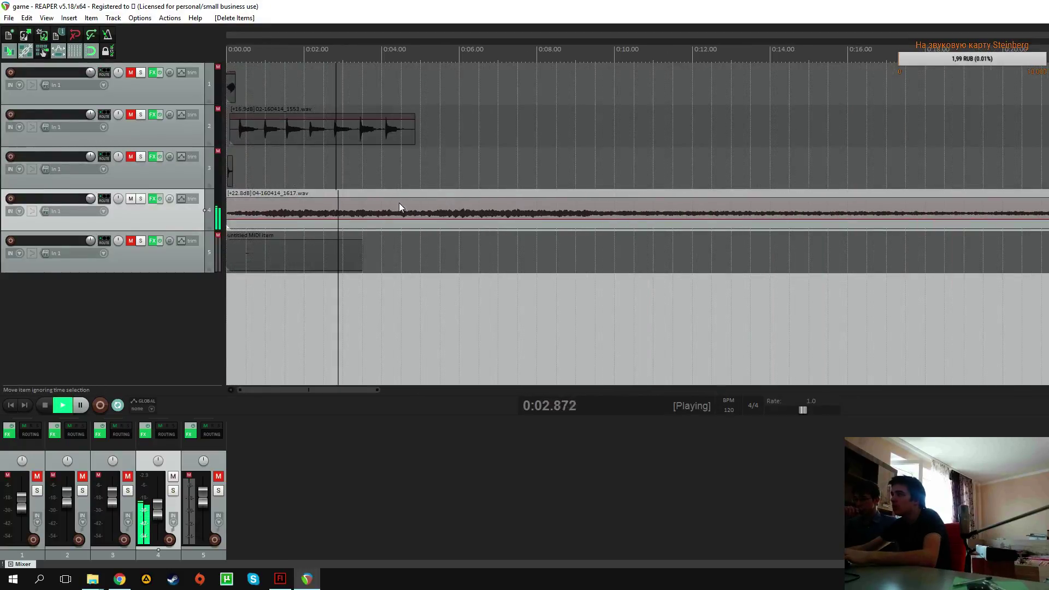
{"action": "scroll", "coordinate": [396, 203], "scroll_direction": "down", "scroll_amount": 3}
Set track 4's volume to -10.2 dB and raise its recording's item gain to +24.5 dB
{"action": "mouse_move", "coordinate": [90, 199]}
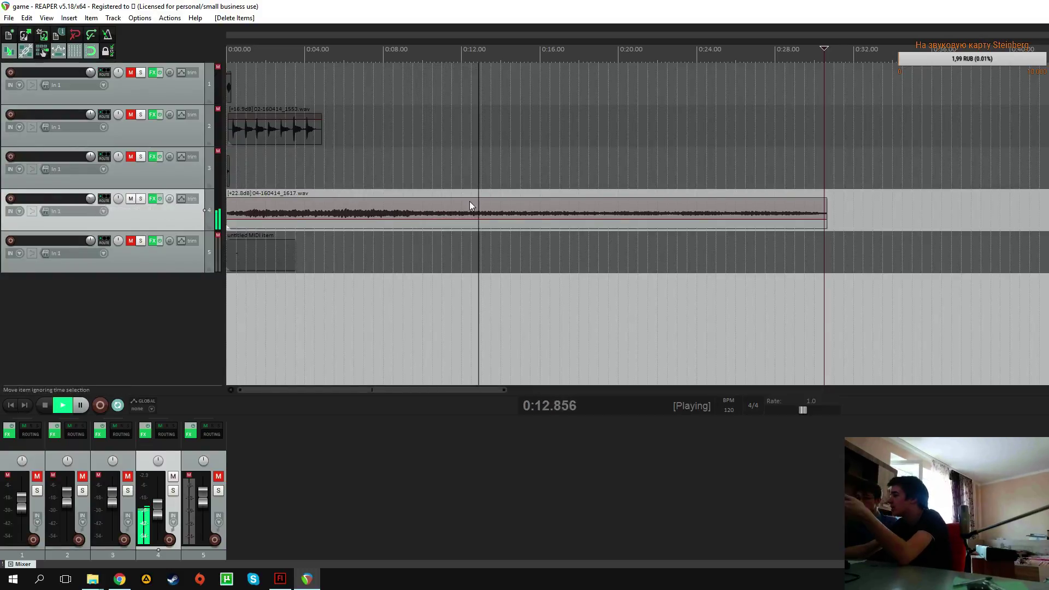
{"action": "left_click_drag", "start_coordinate": [90, 198], "coordinate": [90, 193]}
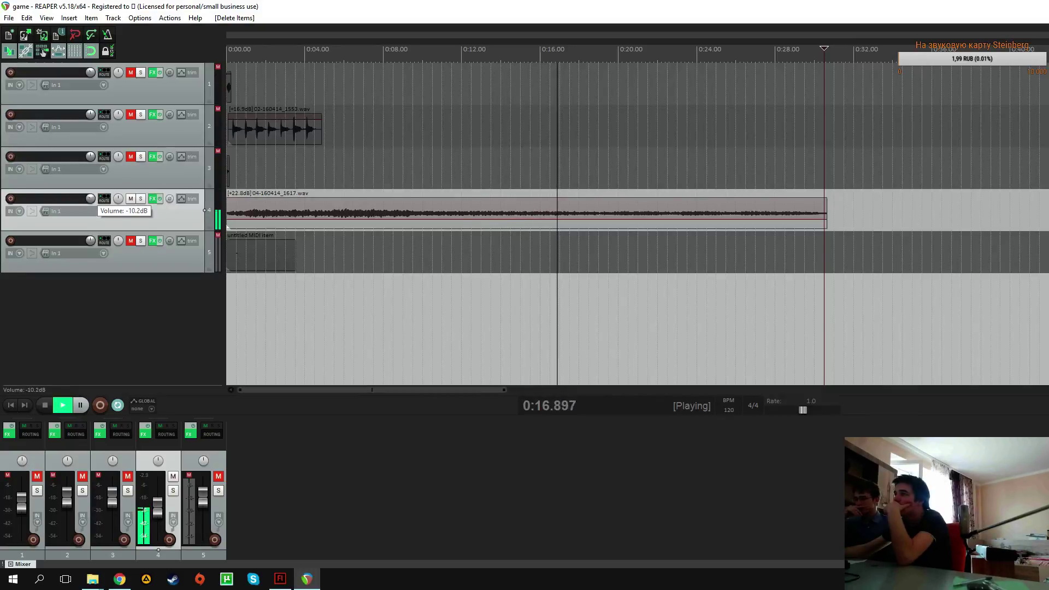
{"action": "left_click", "coordinate": [104, 198]}
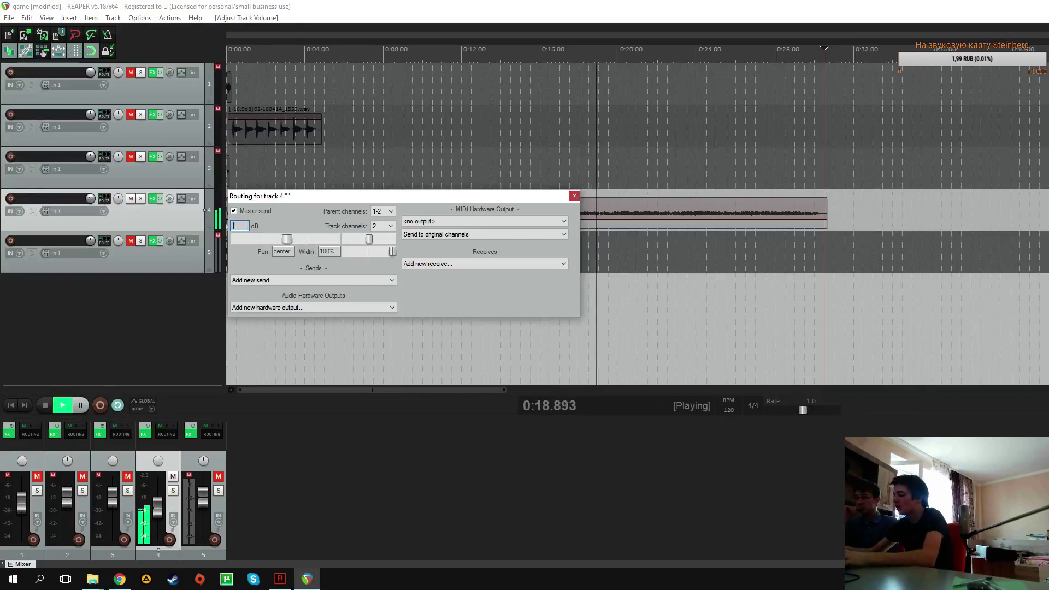
{"action": "key", "text": "Escape"}
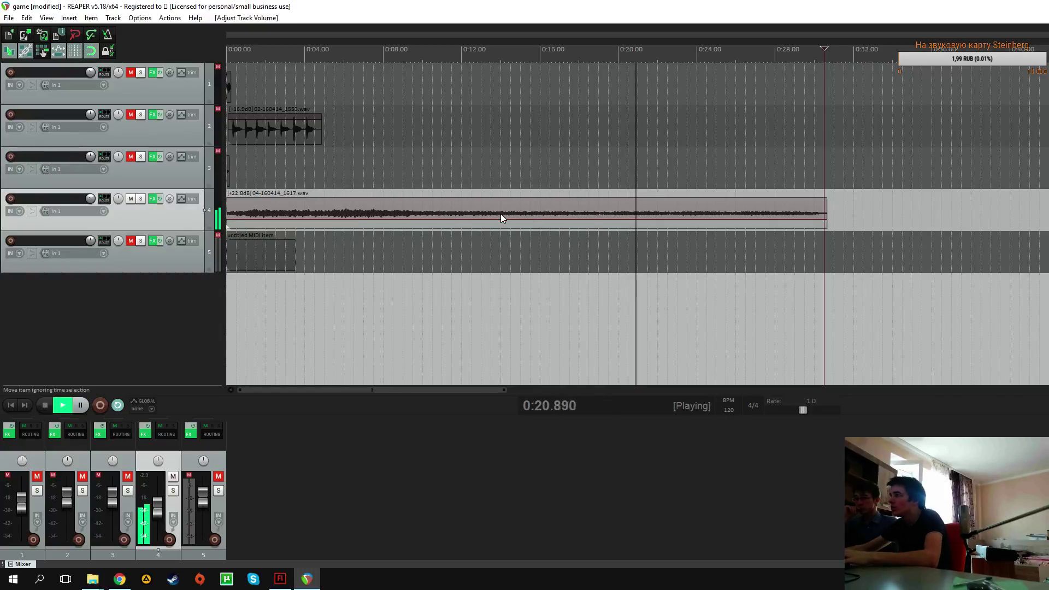
{"action": "left_click_drag", "start_coordinate": [501, 215], "coordinate": [497, 228]}
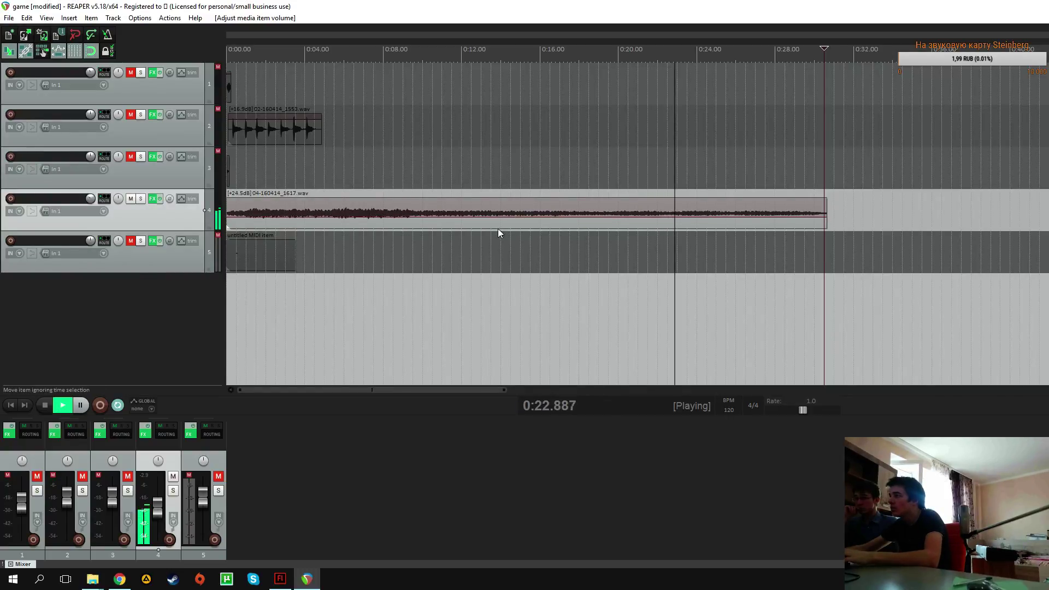
Play track 4's recording from about 0:20 and again from 0:30, then stop playback
{"action": "left_click", "coordinate": [334, 235]}
{"action": "left_click", "coordinate": [617, 194]}
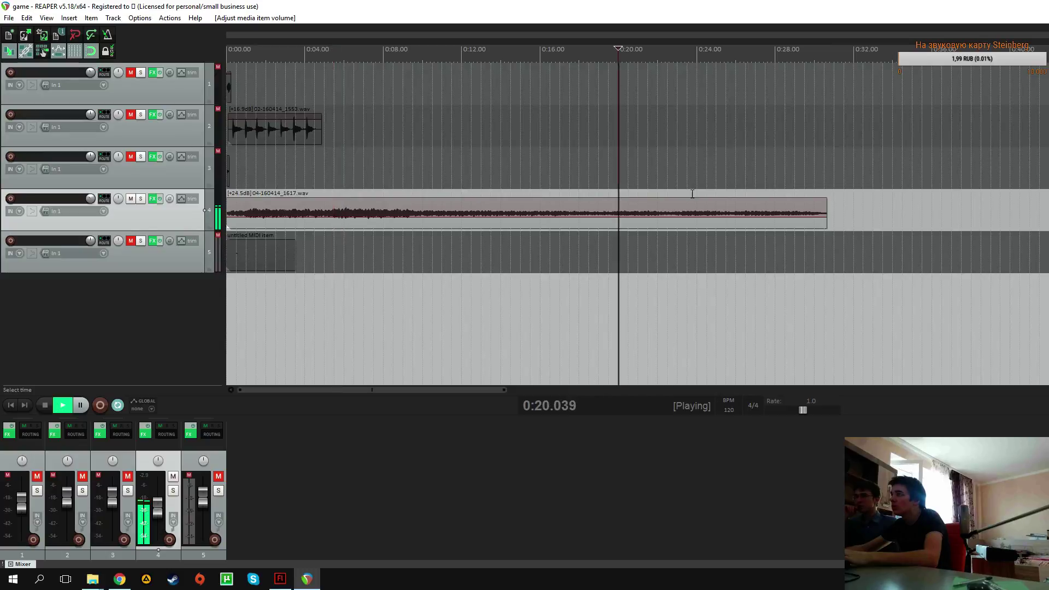
{"action": "left_click", "coordinate": [814, 194]}
{"action": "key", "text": "space"}
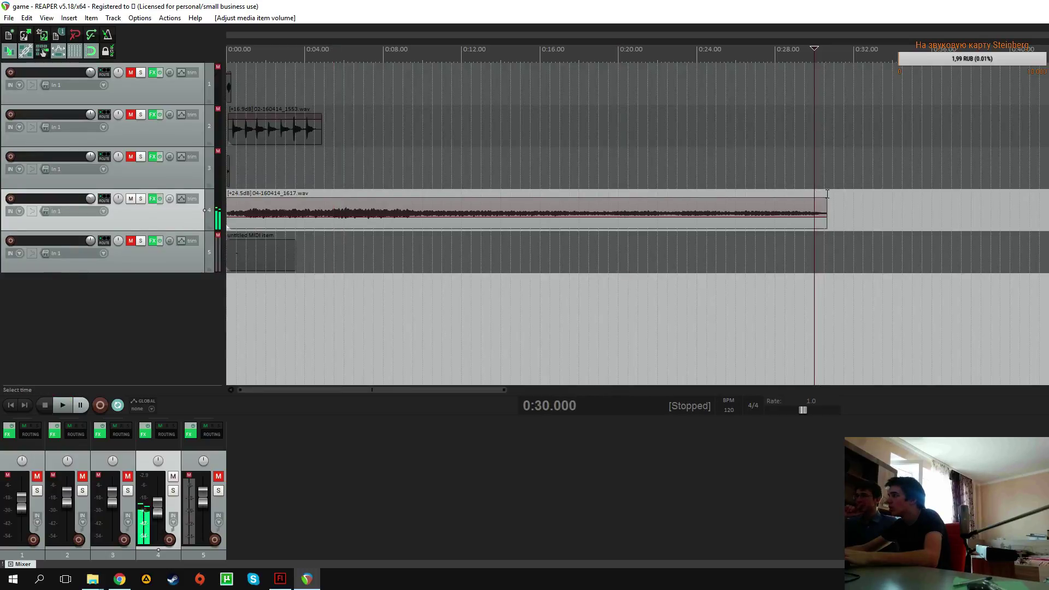
Create a time selection from the project start to about 0:30.5 over track 4's recording
{"action": "left_click_drag", "start_coordinate": [827, 194], "coordinate": [228, 241]}
{"action": "scroll", "coordinate": [386, 245], "scroll_direction": "down", "scroll_amount": 5}
{"action": "scroll", "coordinate": [579, 216], "scroll_direction": "up", "scroll_amount": 4}
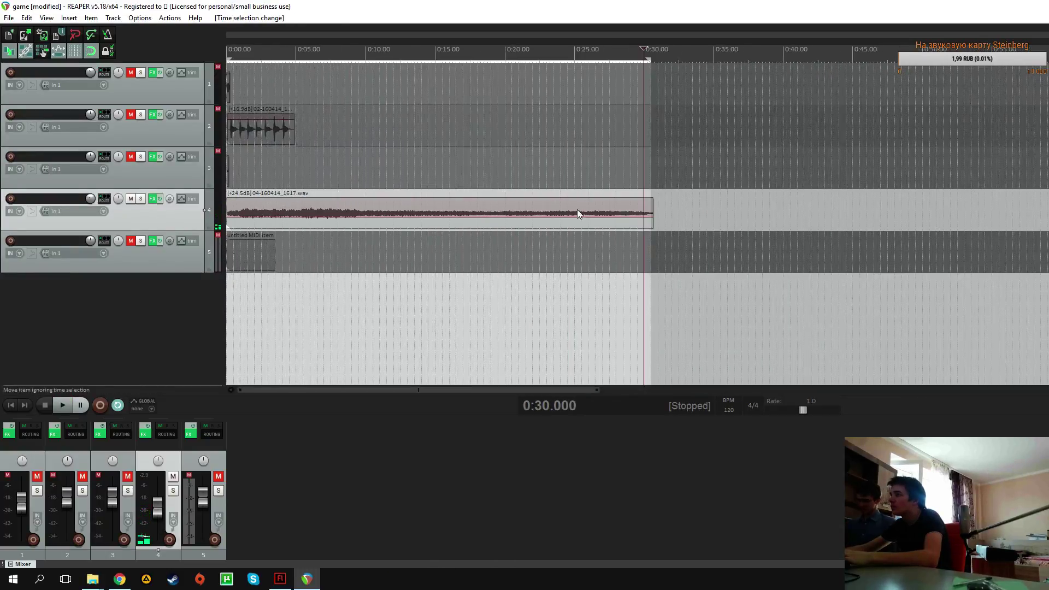
Extend the time selection's end to about 0:31, past the end of track 4's recording, and return the edit cursor to the project start
{"action": "left_click", "coordinate": [665, 211]}
{"action": "scroll", "coordinate": [721, 217], "scroll_direction": "up", "scroll_amount": 3}
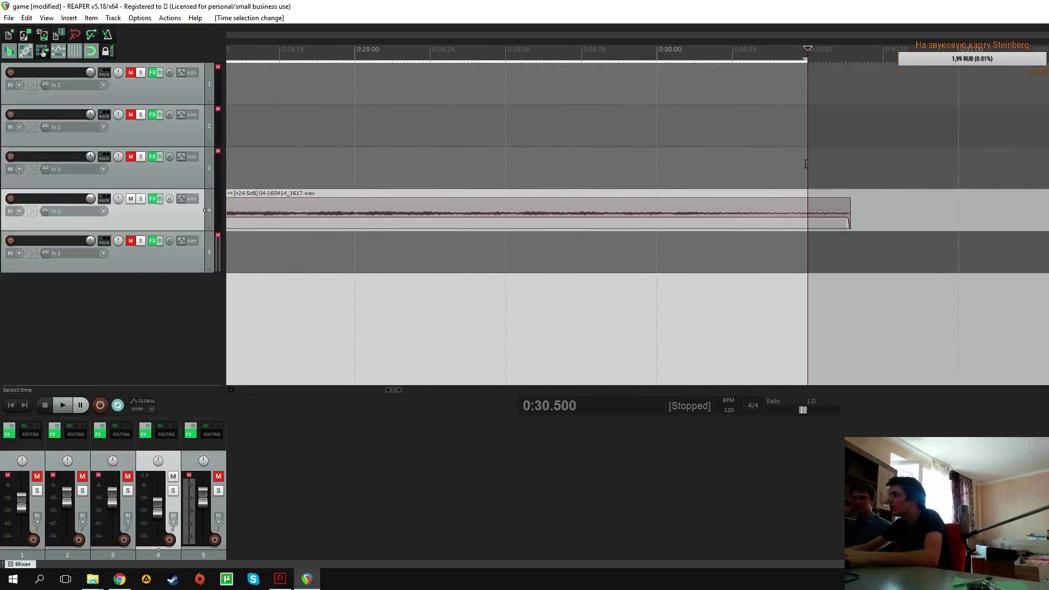
{"action": "mouse_move", "coordinate": [868, 154]}
{"action": "left_mouse_down"}
{"action": "mouse_move", "coordinate": [913, 157]}
{"action": "mouse_move", "coordinate": [861, 161]}
{"action": "left_mouse_up"}
{"action": "scroll", "coordinate": [803, 59], "scroll_direction": "up", "scroll_amount": 5}
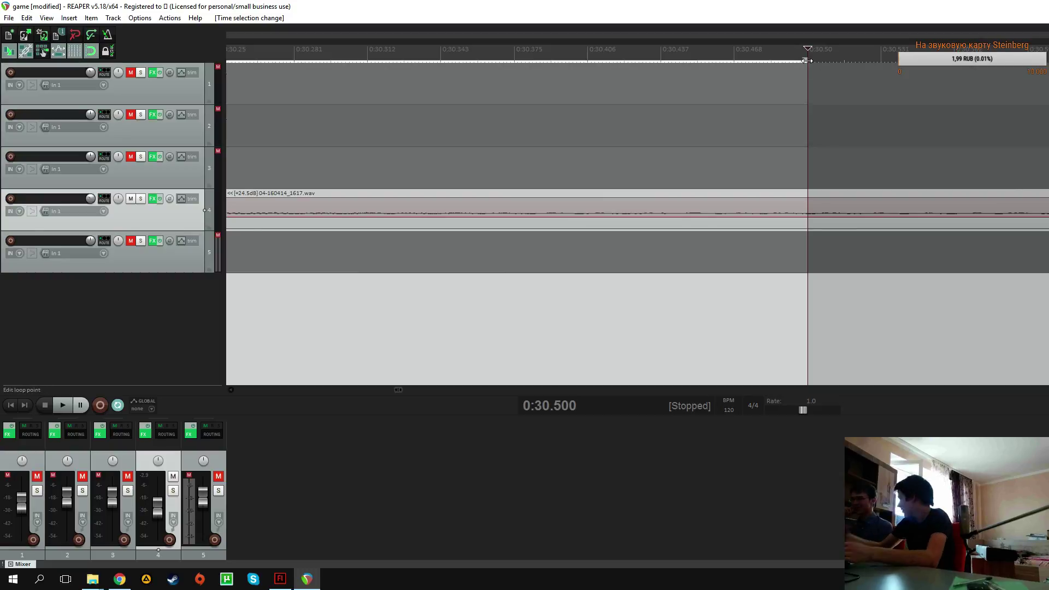
{"action": "scroll", "coordinate": [885, 63], "scroll_direction": "down", "scroll_amount": 2}
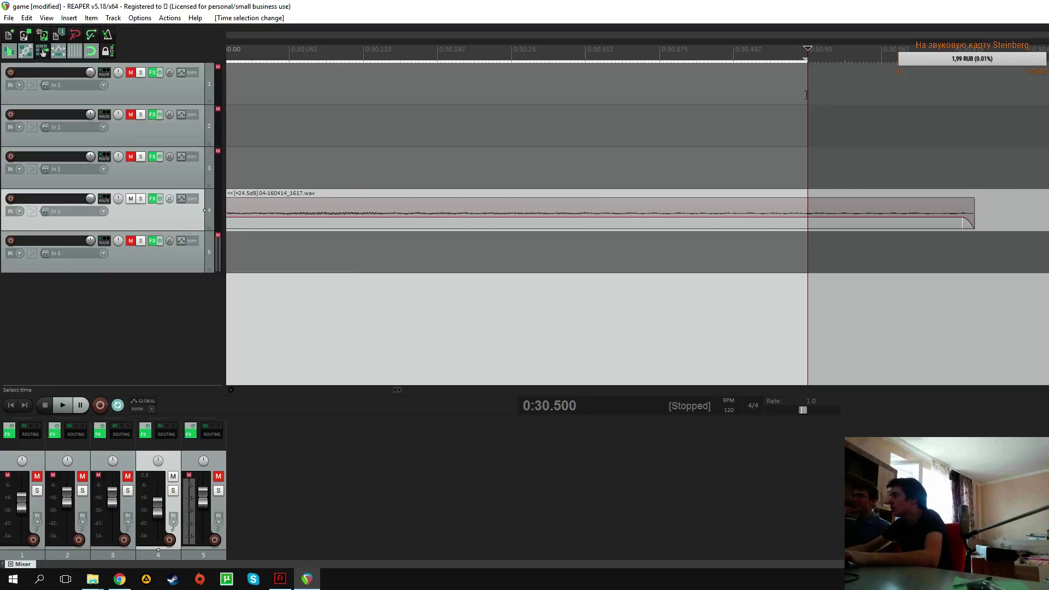
{"action": "scroll", "coordinate": [811, 58], "scroll_direction": "up", "scroll_amount": 1}
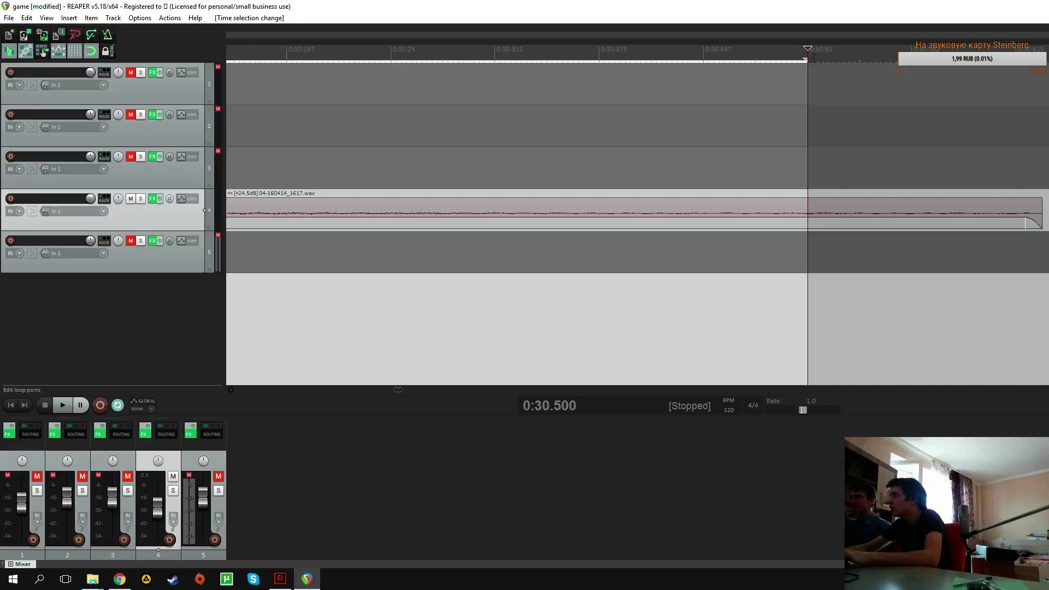
{"action": "left_click", "coordinate": [806, 60]}
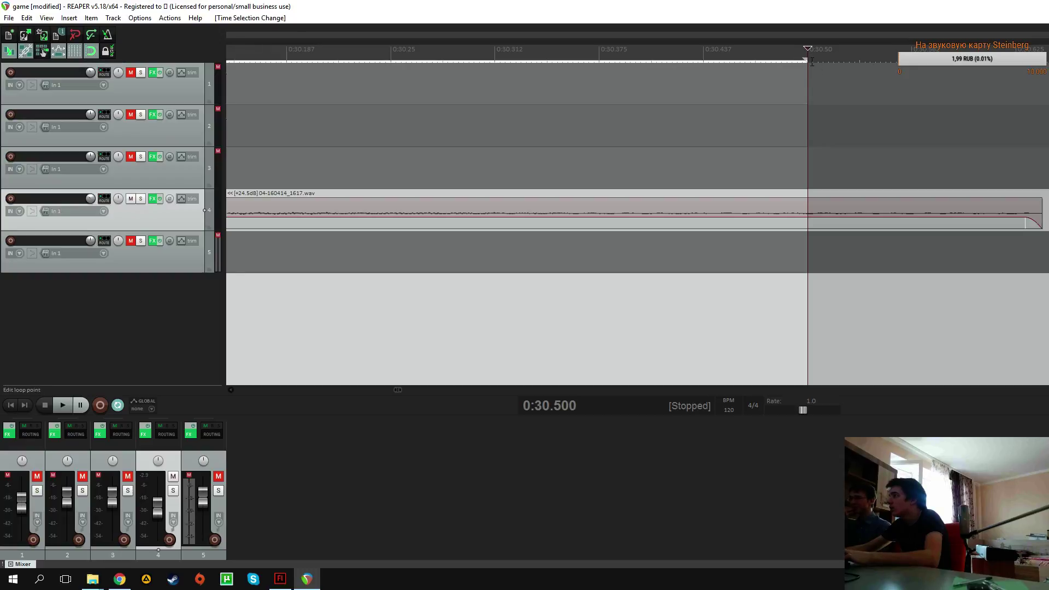
{"action": "scroll", "coordinate": [845, 106], "scroll_direction": "down", "scroll_amount": 2}
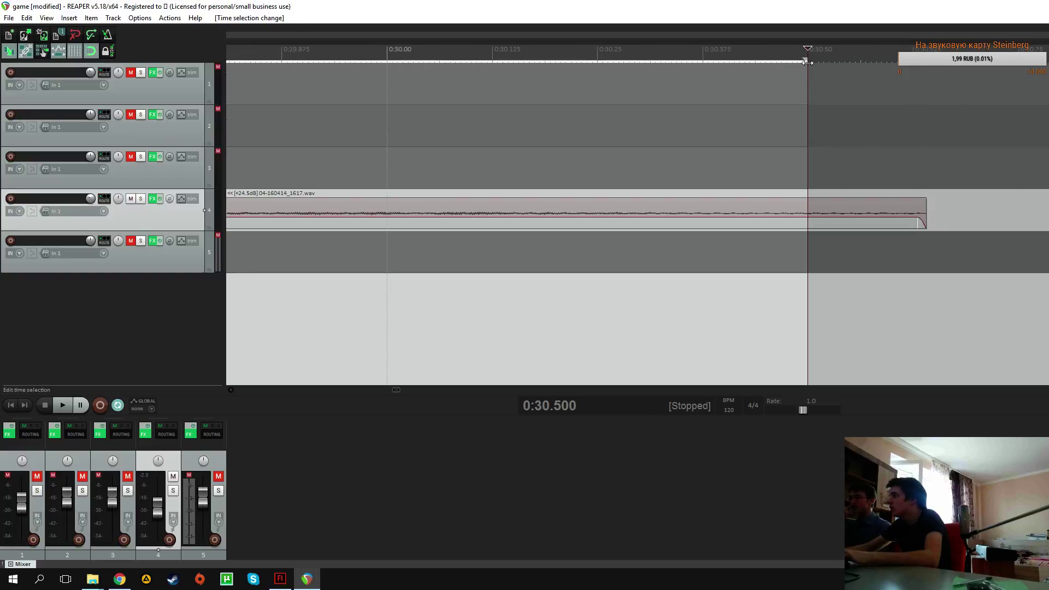
{"action": "scroll", "coordinate": [973, 138], "scroll_direction": "down", "scroll_amount": 3}
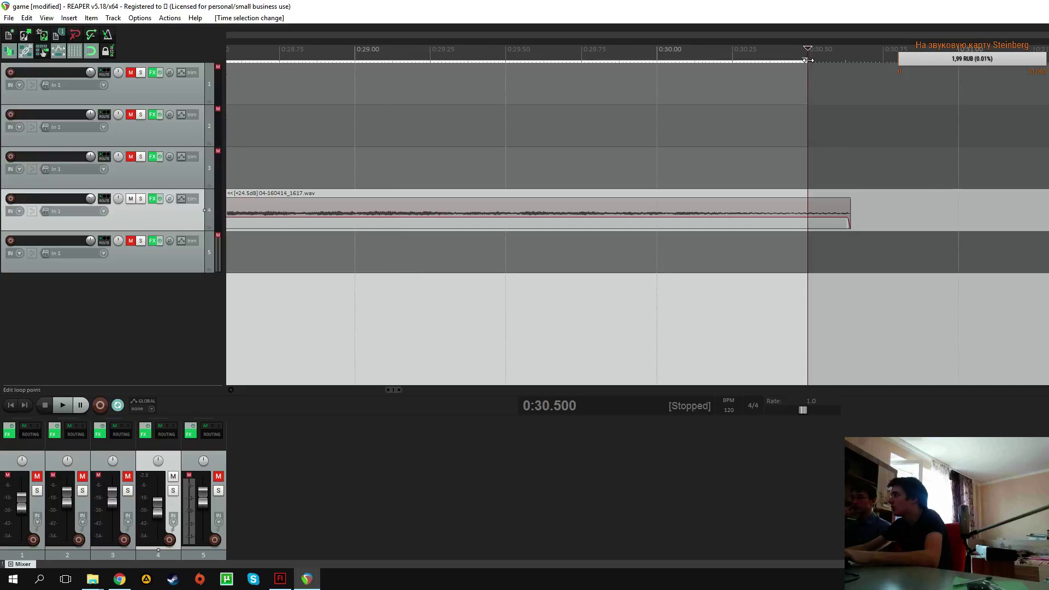
{"action": "scroll", "coordinate": [929, 93], "scroll_direction": "down", "scroll_amount": 4}
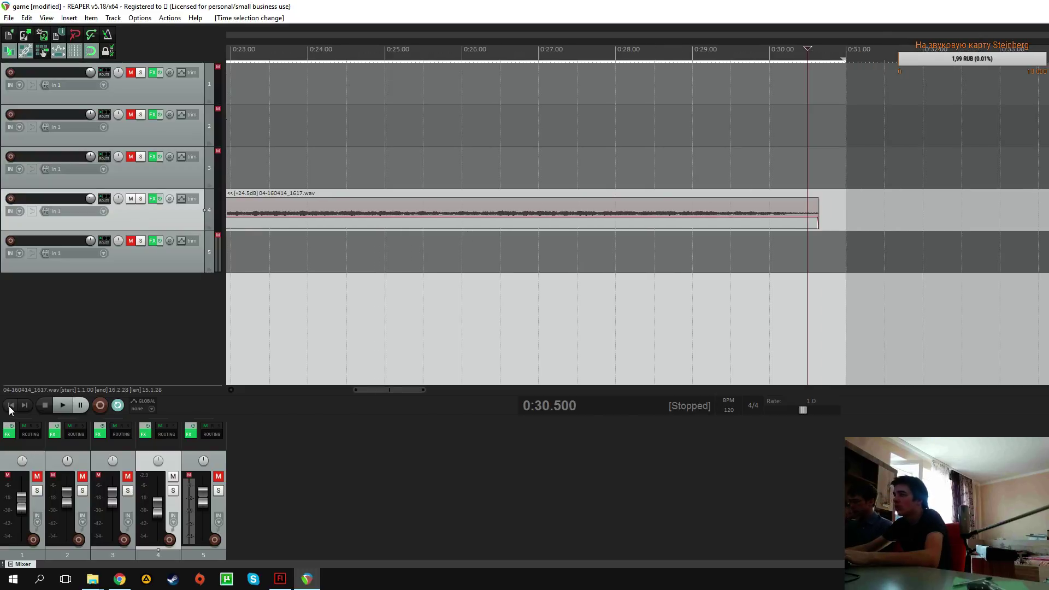
{"action": "key", "text": "Home"}
{"action": "scroll", "coordinate": [246, 342], "scroll_direction": "down", "scroll_amount": 4}
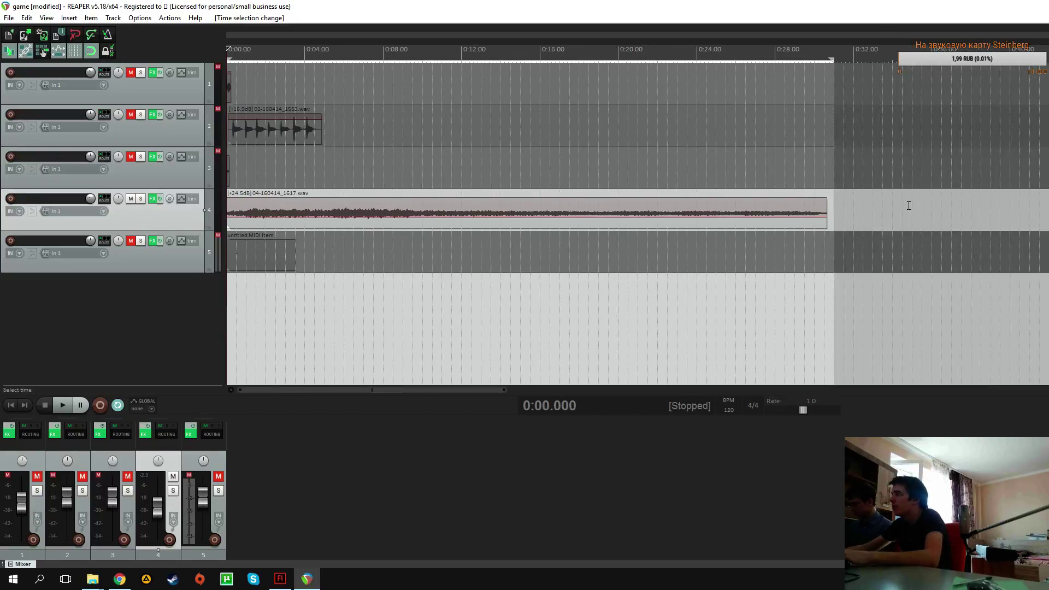
Examine the end of track 4's recording and its fade-out around 0:30.5 at several zoom levels
{"action": "left_click", "coordinate": [825, 213]}
{"action": "scroll", "coordinate": [831, 214], "scroll_direction": "up", "scroll_amount": 7}
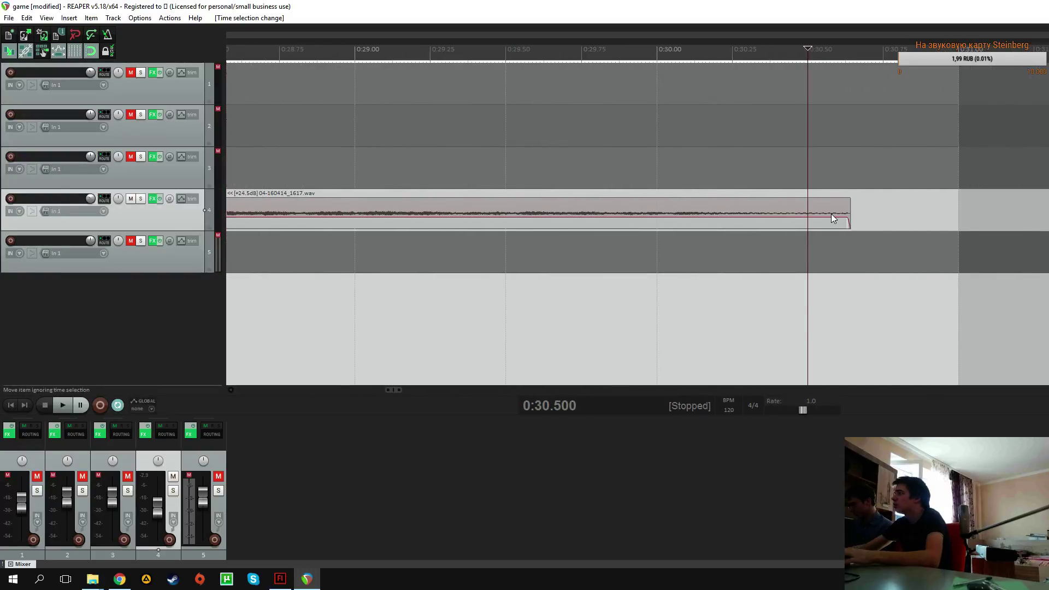
{"action": "scroll", "coordinate": [831, 213], "scroll_direction": "up", "scroll_amount": 3}
{"action": "scroll", "coordinate": [830, 212], "scroll_direction": "down", "scroll_amount": 2}
{"action": "scroll", "coordinate": [831, 212], "scroll_direction": "up", "scroll_amount": 2}
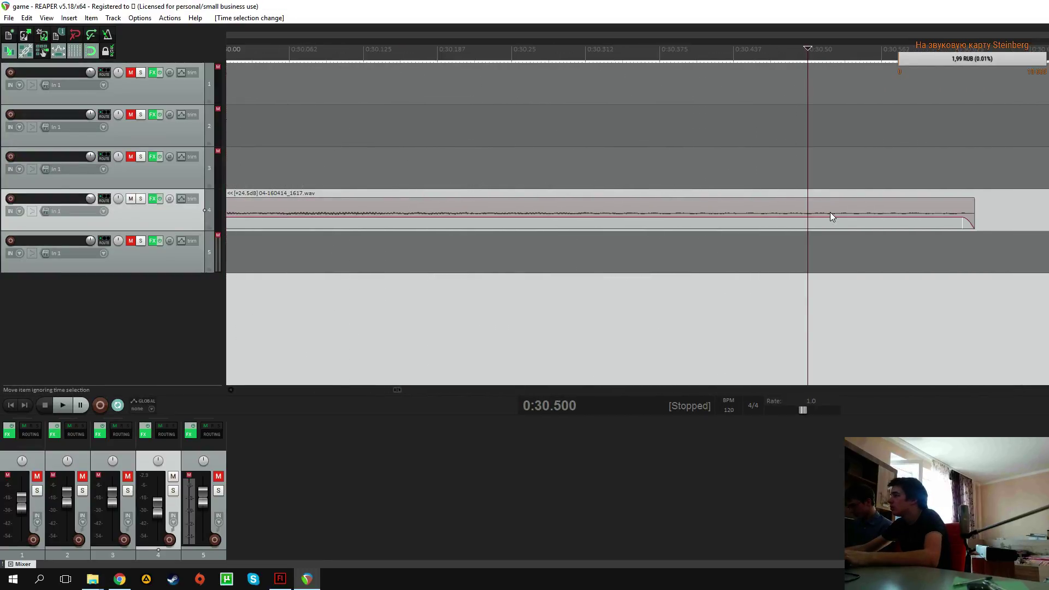
{"action": "scroll", "coordinate": [830, 214], "scroll_direction": "down", "scroll_amount": 2}
{"action": "scroll", "coordinate": [833, 202], "scroll_direction": "down", "scroll_amount": 3}
{"action": "scroll", "coordinate": [842, 167], "scroll_direction": "up", "scroll_amount": 3}
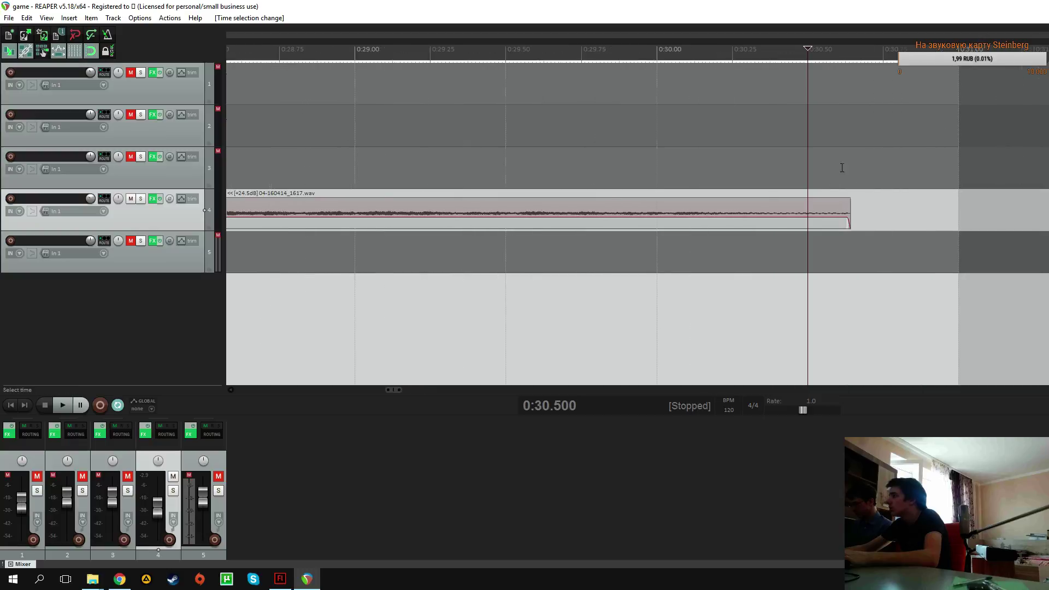
{"action": "scroll", "coordinate": [874, 153], "scroll_direction": "up", "scroll_amount": 1}
{"action": "scroll", "coordinate": [910, 136], "scroll_direction": "down", "scroll_amount": 8}
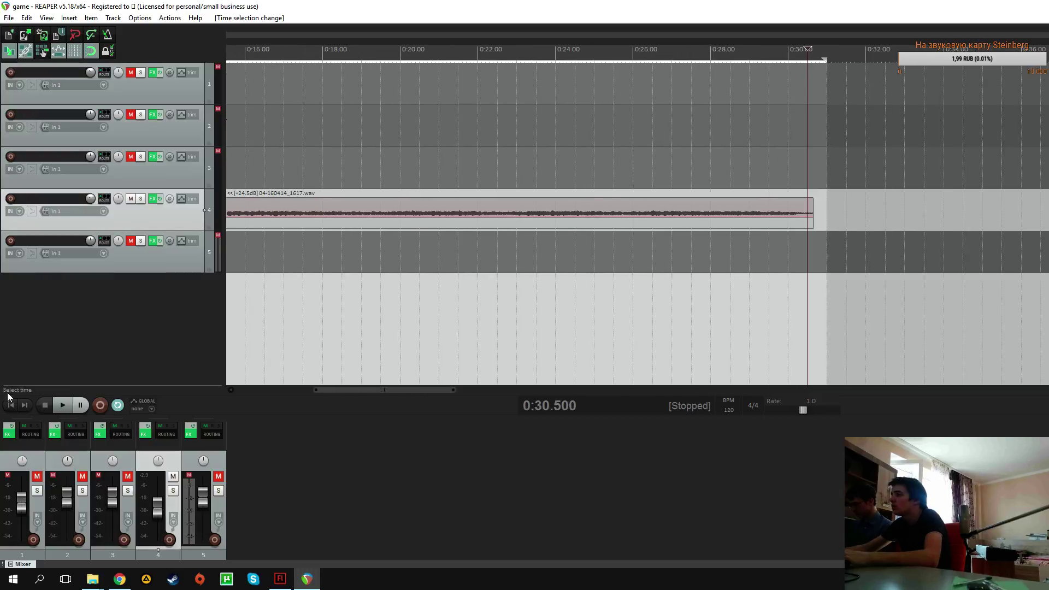
Return the edit cursor to the project start and play the opening of track 4's recording a couple of times
{"action": "left_click", "coordinate": [10, 405]}
{"action": "scroll", "coordinate": [328, 330], "scroll_direction": "up", "scroll_amount": 5}
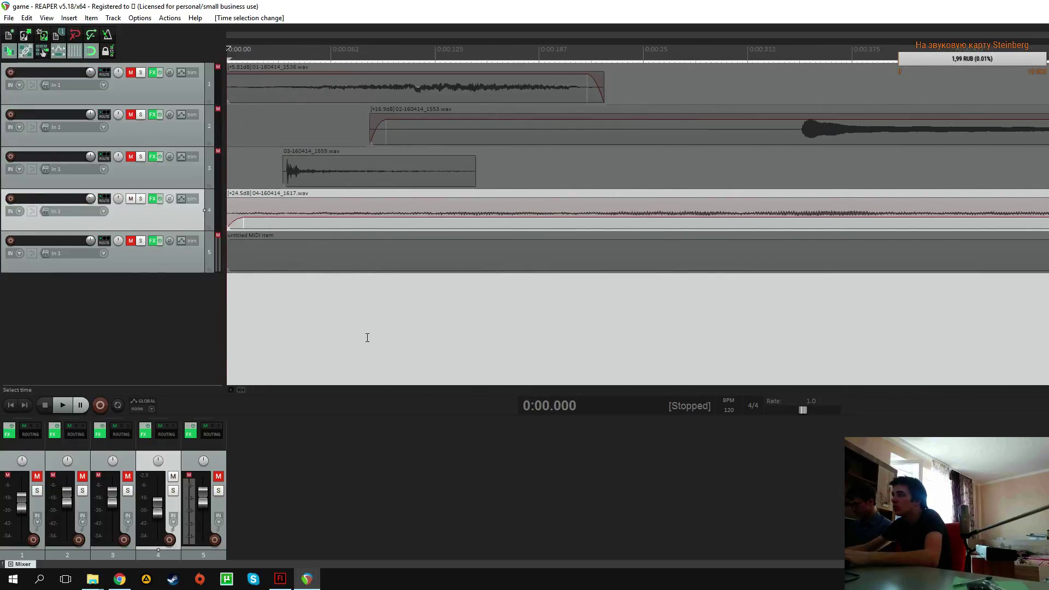
{"action": "key", "text": "space"}
{"action": "scroll", "coordinate": [269, 316], "scroll_direction": "down", "scroll_amount": 6}
{"action": "key", "text": "space"}
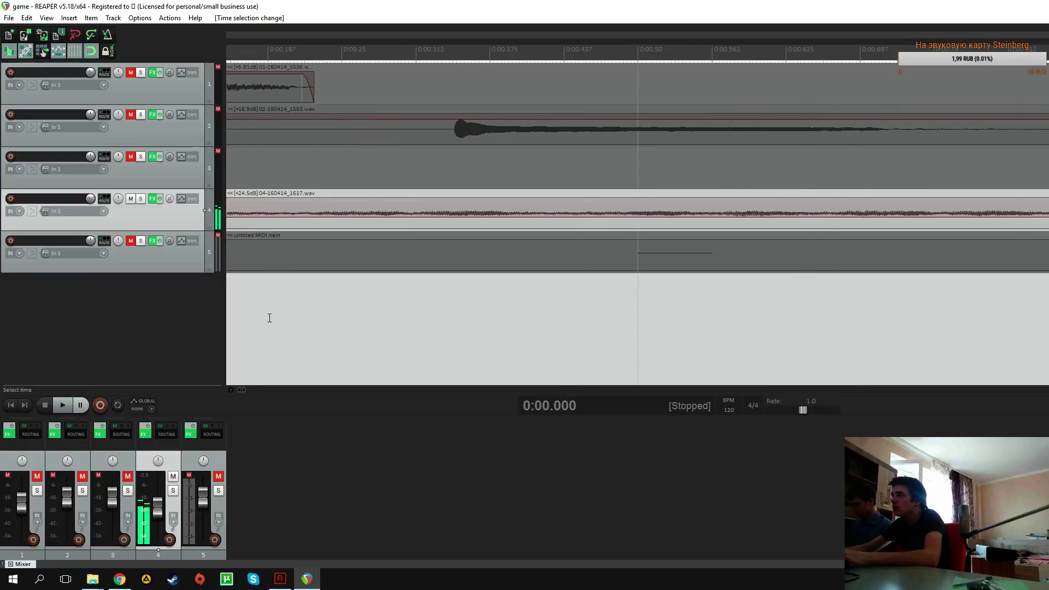
{"action": "scroll", "coordinate": [319, 350], "scroll_direction": "down", "scroll_amount": 6}
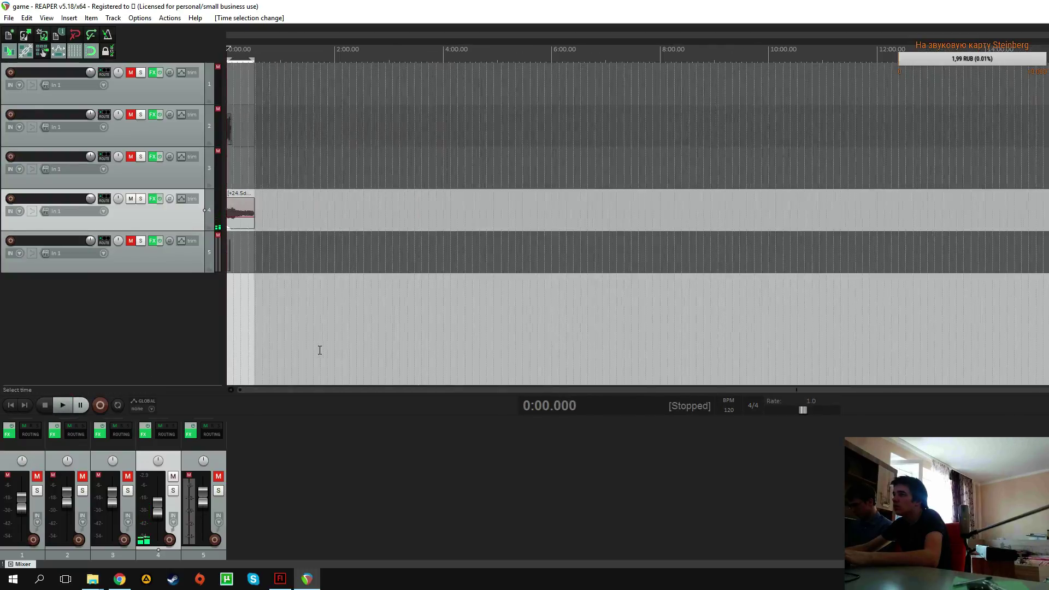
{"action": "key", "text": "space"}
{"action": "scroll", "coordinate": [319, 350], "scroll_direction": "up", "scroll_amount": 8}
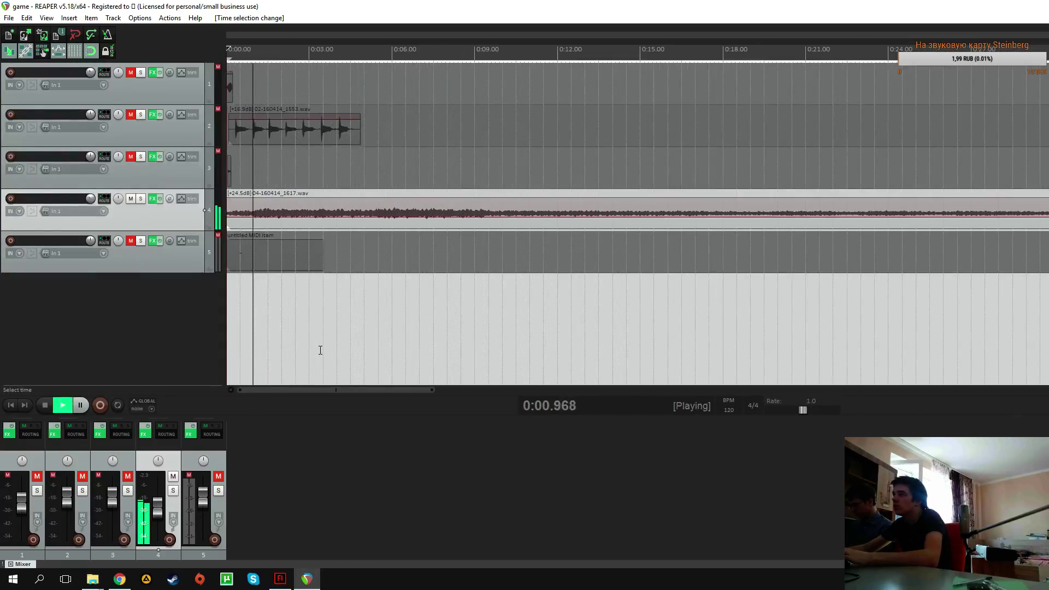
{"action": "scroll", "coordinate": [320, 350], "scroll_direction": "up", "scroll_amount": 4}
{"action": "key", "text": "space"}
Lengthen the fade-in at the start of track 4's recording to about 0.02 s and play it briefly
{"action": "scroll", "coordinate": [261, 250], "scroll_direction": "up", "scroll_amount": 4}
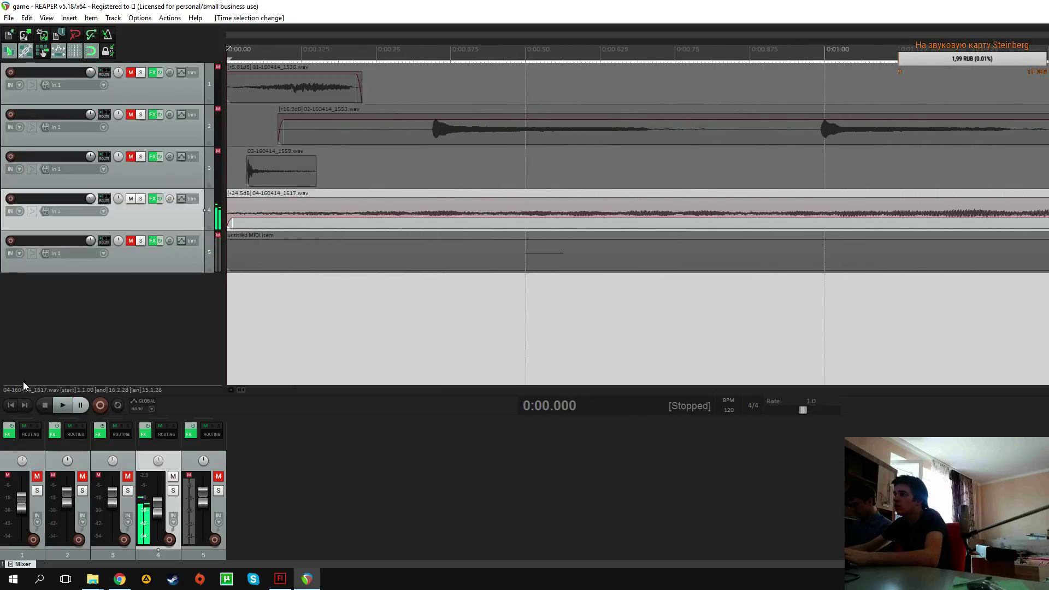
{"action": "scroll", "coordinate": [226, 196], "scroll_direction": "up", "scroll_amount": 4}
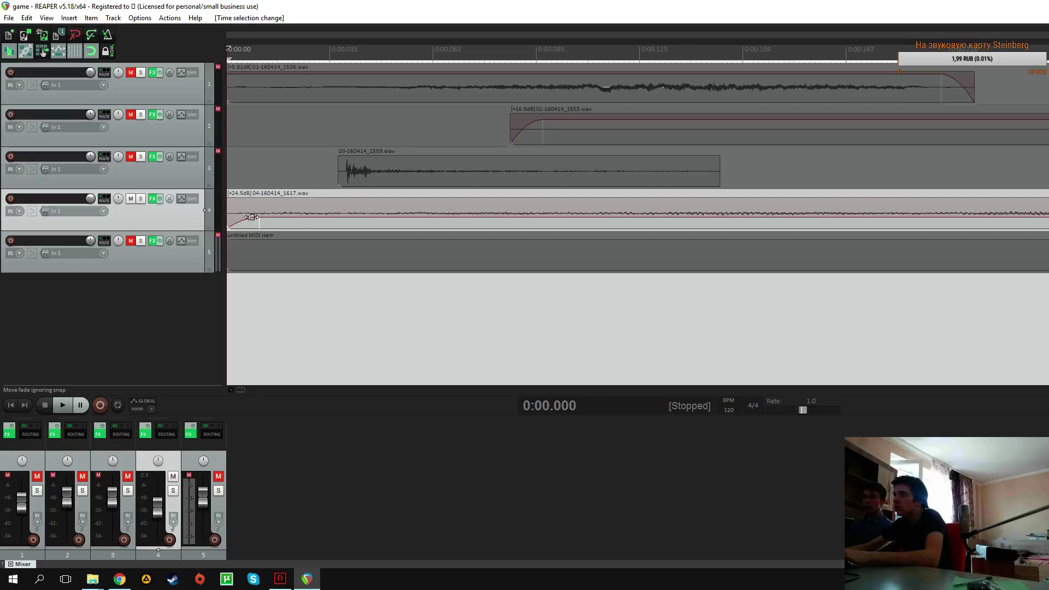
{"action": "left_click_drag", "start_coordinate": [255, 219], "coordinate": [303, 220]}
{"action": "key", "text": "space"}
{"action": "key", "text": "space"}
{"action": "scroll", "coordinate": [284, 226], "scroll_direction": "down", "scroll_amount": 4}
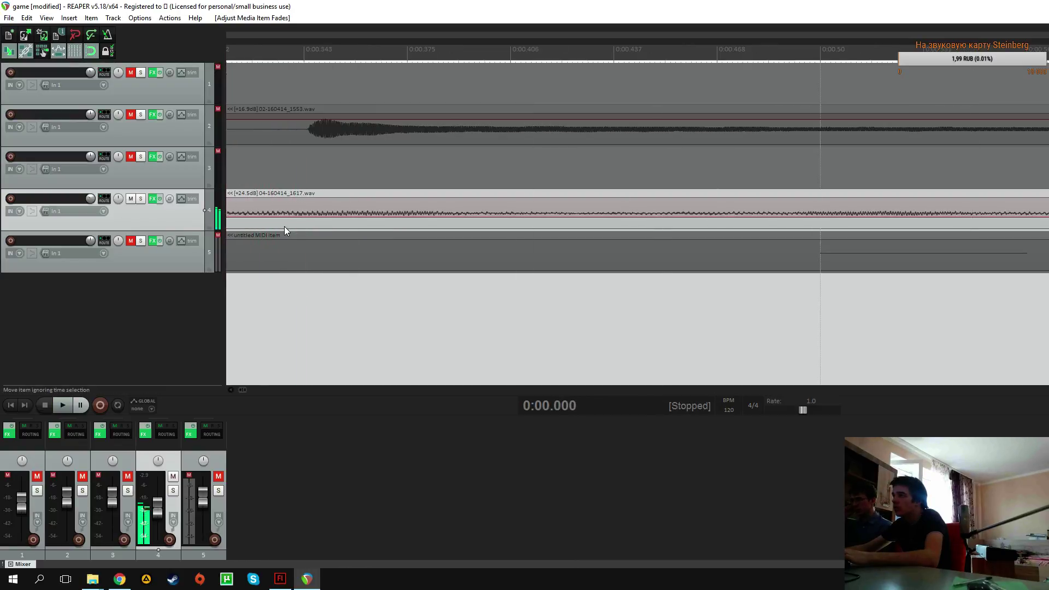
Remove the fade-in from the start of track 4's recording and save the project
{"action": "scroll", "coordinate": [250, 304], "scroll_direction": "up", "scroll_amount": 4}
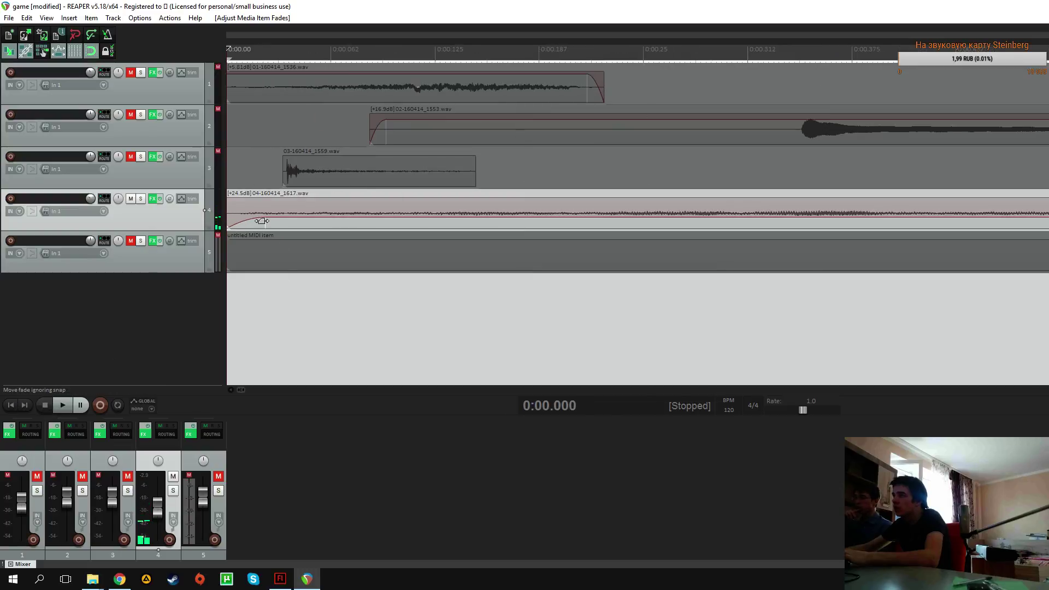
{"action": "left_click_drag", "start_coordinate": [262, 220], "coordinate": [227, 220]}
{"action": "key", "text": "ctrl+s"}
Play the opening of track 4's recording without its fade-in, then stop playback
{"action": "key", "text": "space"}
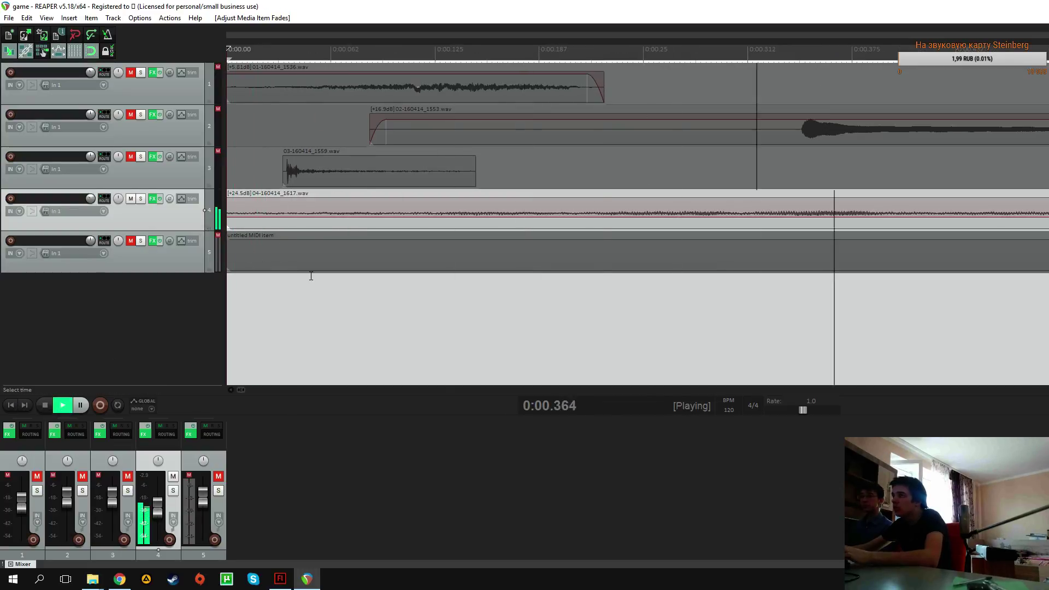
{"action": "scroll", "coordinate": [311, 276], "scroll_direction": "down", "scroll_amount": 8}
{"action": "key", "text": "space"}
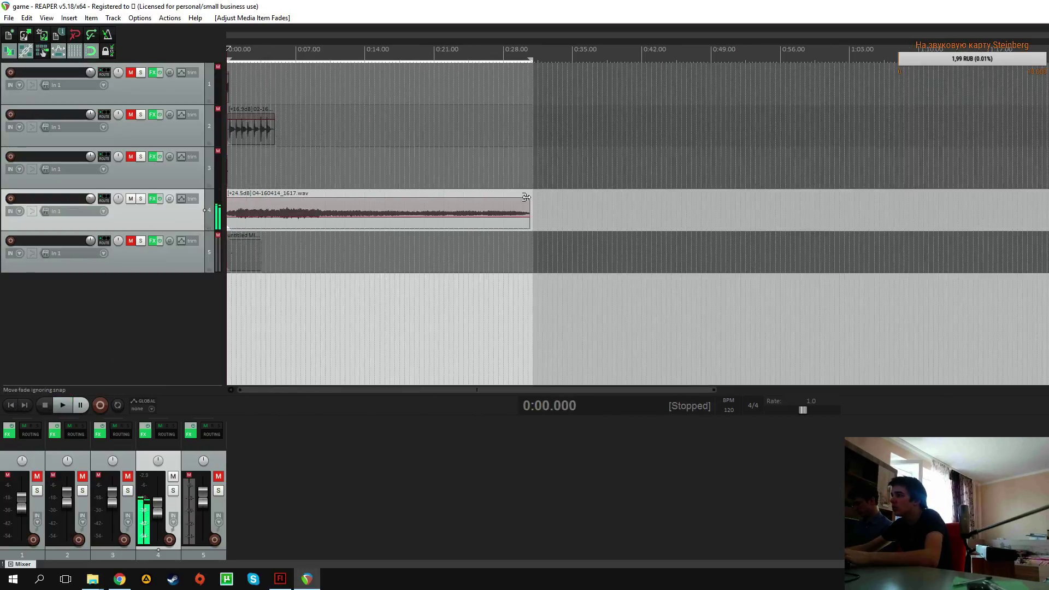
Move track 4's recording about 0.25 s later, bringing its end closer to the end of the time selection
{"action": "left_click", "coordinate": [526, 208]}
{"action": "scroll", "coordinate": [597, 286], "scroll_direction": "up", "scroll_amount": 8}
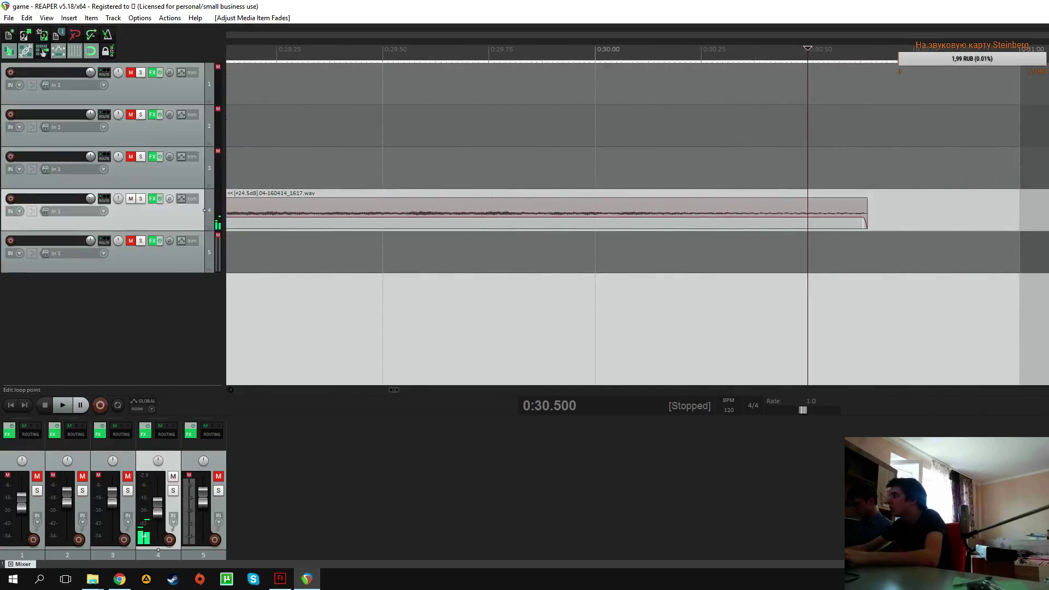
{"action": "left_click_drag", "start_coordinate": [801, 82], "coordinate": [890, 82]}
{"action": "left_click", "coordinate": [840, 84]}
{"action": "scroll", "coordinate": [920, 149], "scroll_direction": "up", "scroll_amount": 3}
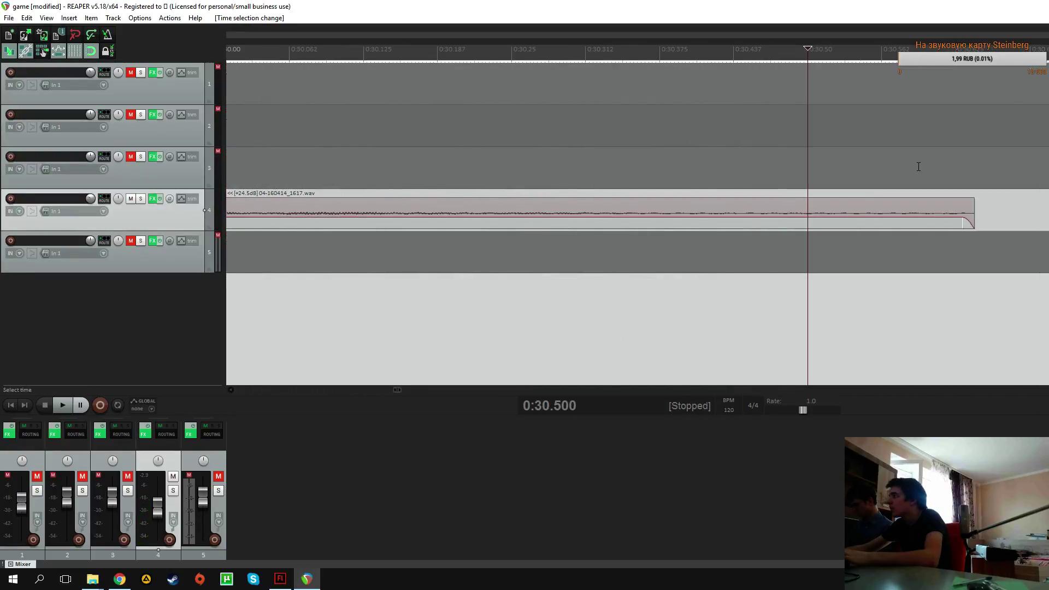
{"action": "scroll", "coordinate": [592, 201], "scroll_direction": "down", "scroll_amount": 5}
{"action": "left_click_drag", "start_coordinate": [480, 218], "coordinate": [498, 219]}
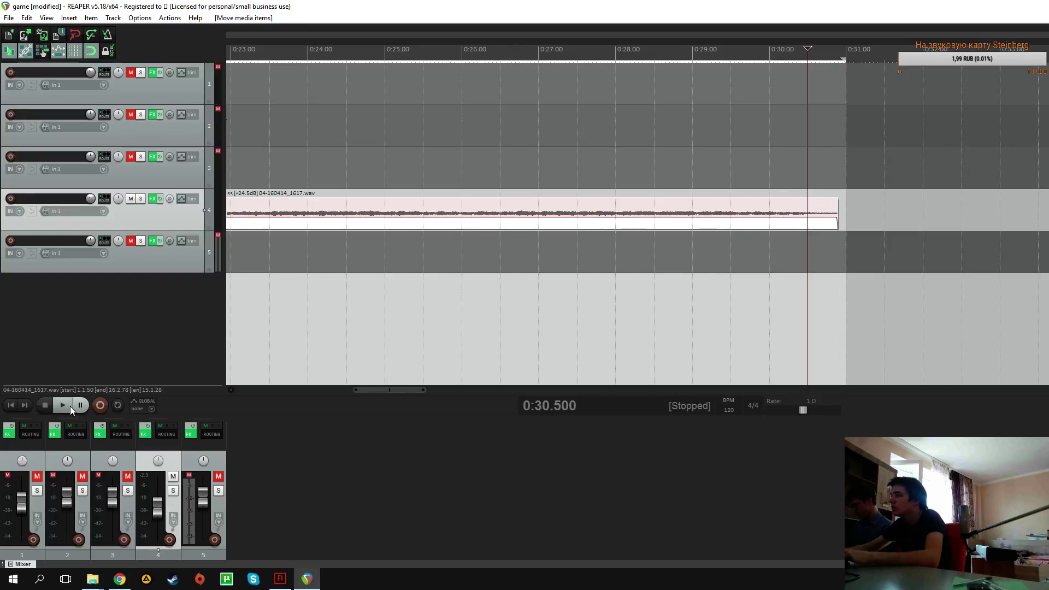
Save the project and play the shifted recording on track 4 from the project start
{"action": "left_click", "coordinate": [10, 405]}
{"action": "key", "text": "ctrl+s"}
{"action": "key", "text": "space"}
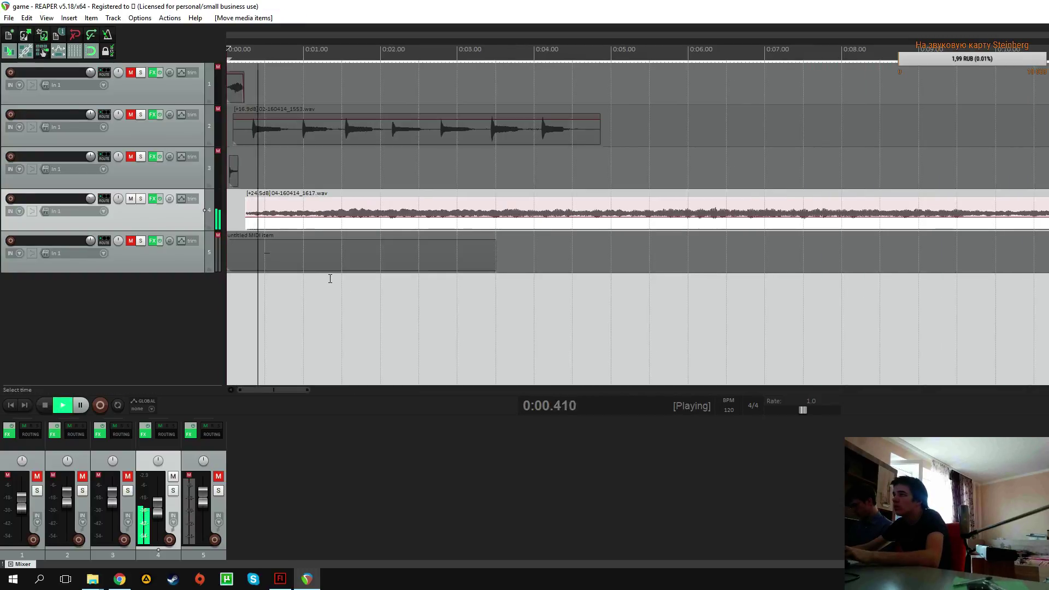
{"action": "scroll", "coordinate": [330, 276], "scroll_direction": "up", "scroll_amount": 3}
{"action": "key", "text": "space"}
Move track 4's recording earlier so it starts at about 0:00.09, and save the project
{"action": "left_click_drag", "start_coordinate": [360, 215], "coordinate": [323, 224]}
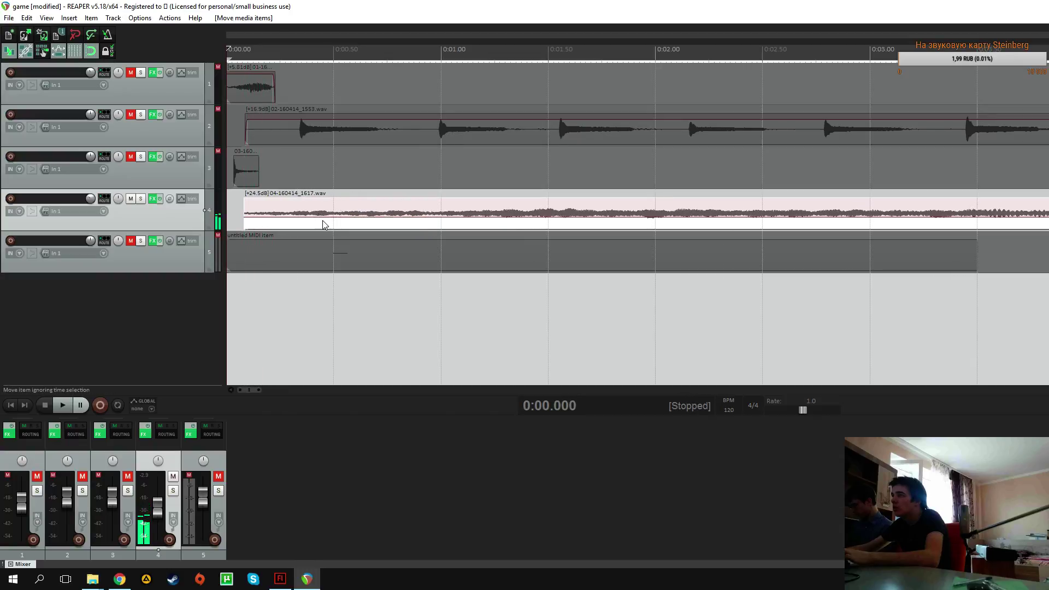
{"action": "mouse_move", "coordinate": [385, 210]}
{"action": "left_mouse_down"}
{"action": "mouse_move", "coordinate": [398, 213]}
{"action": "mouse_move", "coordinate": [369, 213]}
{"action": "mouse_move", "coordinate": [382, 224]}
{"action": "left_mouse_up"}
{"action": "key", "text": "ctrl+s"}
Play the recording's new start briefly, then try to adjust the time selection's end at 0:31 near the end of track 4's recording
{"action": "key", "text": "space"}
{"action": "key", "text": "space"}
{"action": "scroll", "coordinate": [438, 250], "scroll_direction": "down", "scroll_amount": 5}
{"action": "left_click", "coordinate": [808, 328]}
{"action": "scroll", "coordinate": [803, 61], "scroll_direction": "up", "scroll_amount": 8}
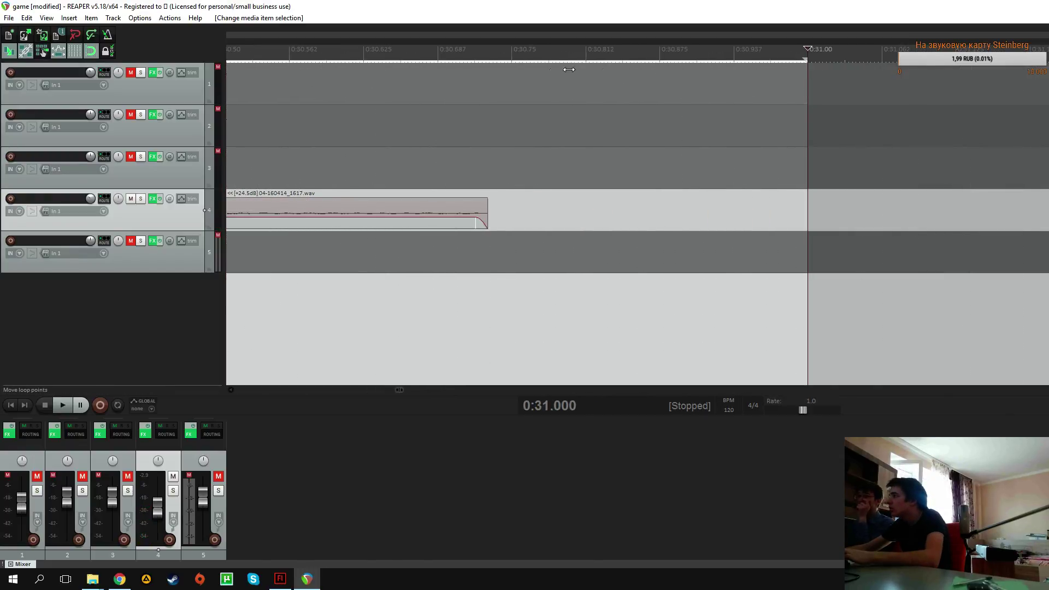
{"action": "left_click", "coordinate": [777, 68]}
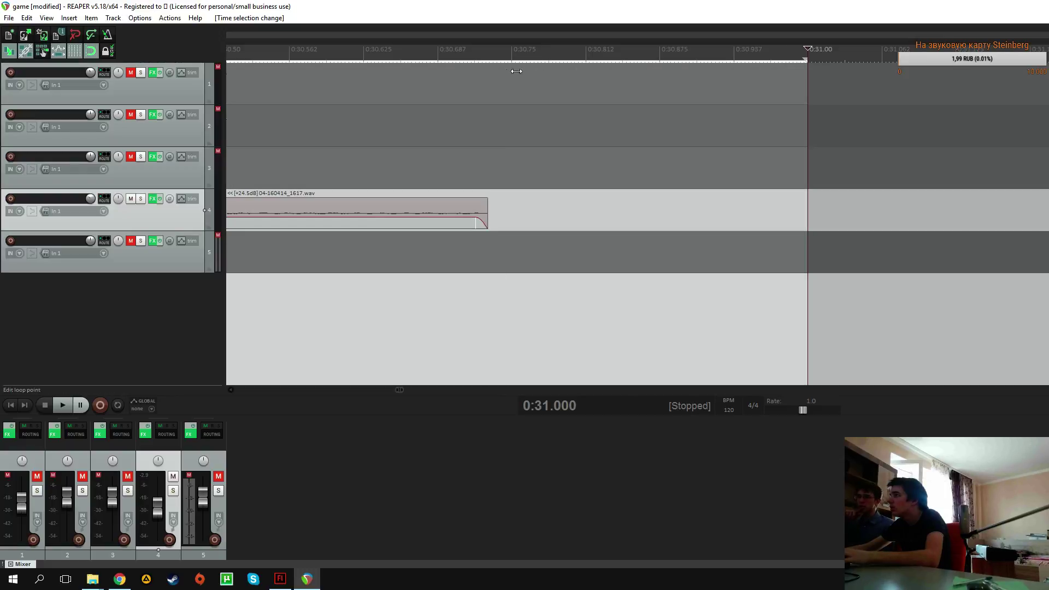
{"action": "scroll", "coordinate": [574, 84], "scroll_direction": "up", "scroll_amount": 5}
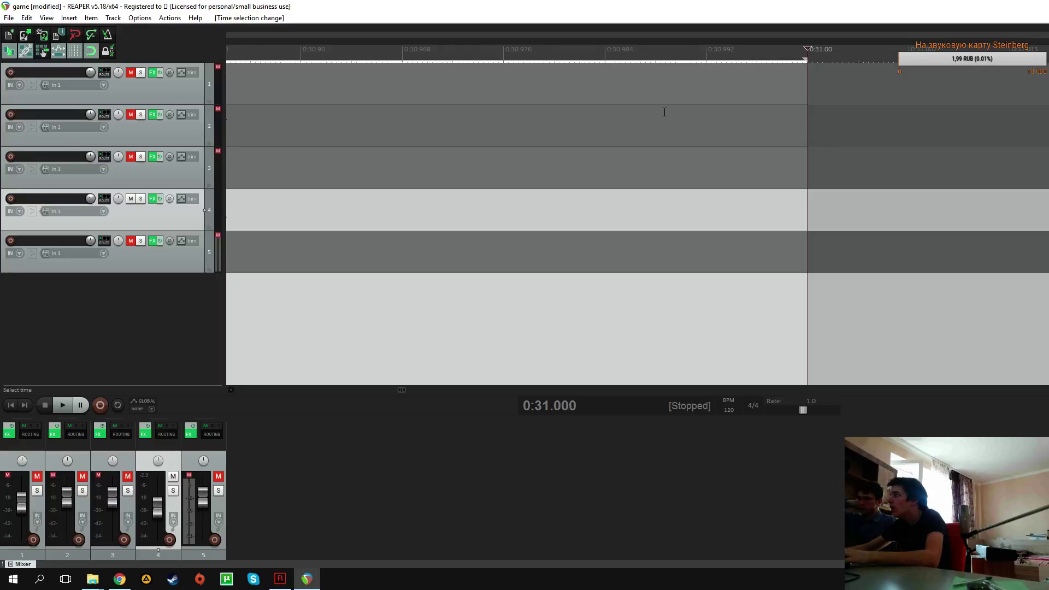
Place the edit cursor at 0:30.5 and examine the gap between the end of track 4's recording and the time selection's end
{"action": "scroll", "coordinate": [521, 180], "scroll_direction": "down", "scroll_amount": 5}
{"action": "left_click", "coordinate": [513, 180]}
{"action": "scroll", "coordinate": [627, 179], "scroll_direction": "up", "scroll_amount": 4}
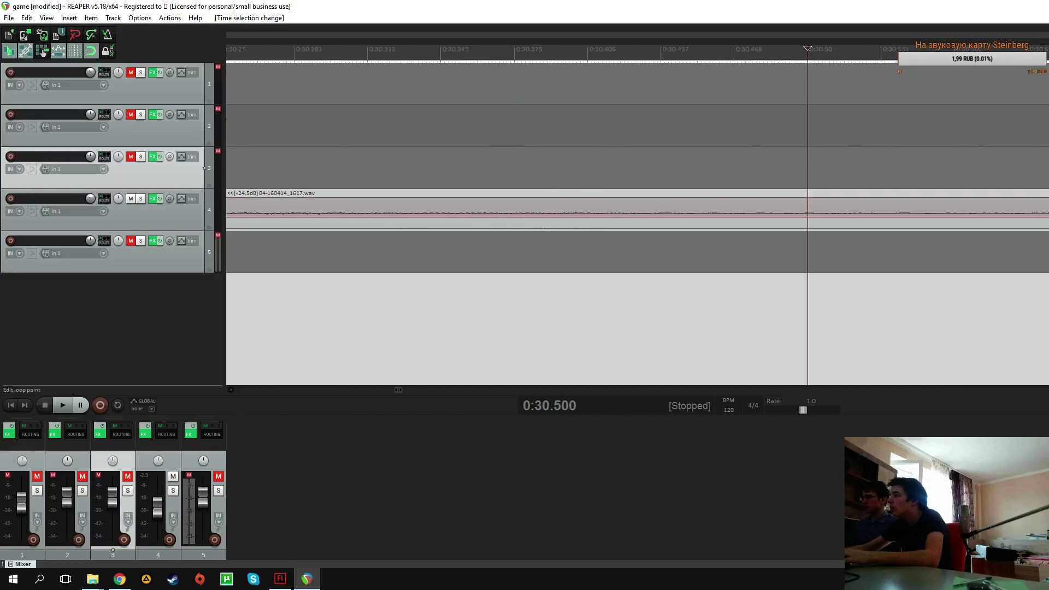
{"action": "scroll", "coordinate": [637, 218], "scroll_direction": "down", "scroll_amount": 2}
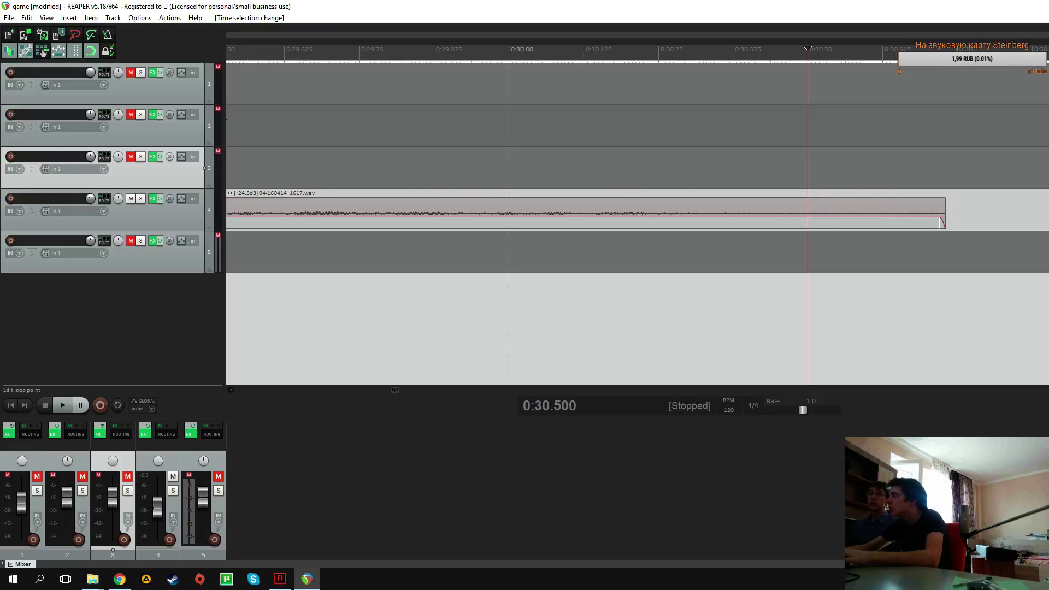
{"action": "scroll", "coordinate": [1007, 104], "scroll_direction": "up", "scroll_amount": 1}
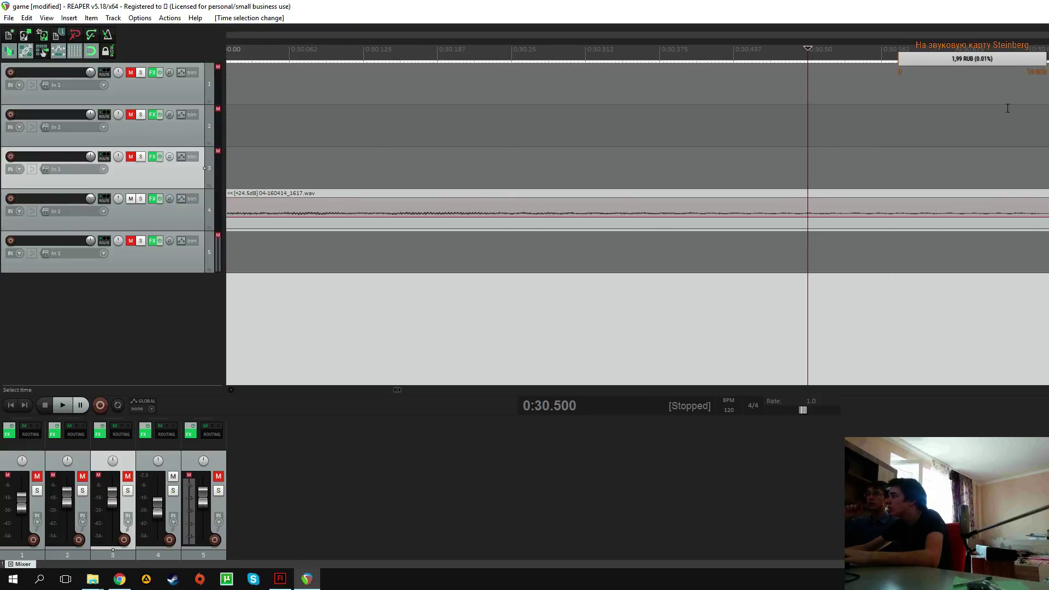
{"action": "scroll", "coordinate": [956, 116], "scroll_direction": "down", "scroll_amount": 2}
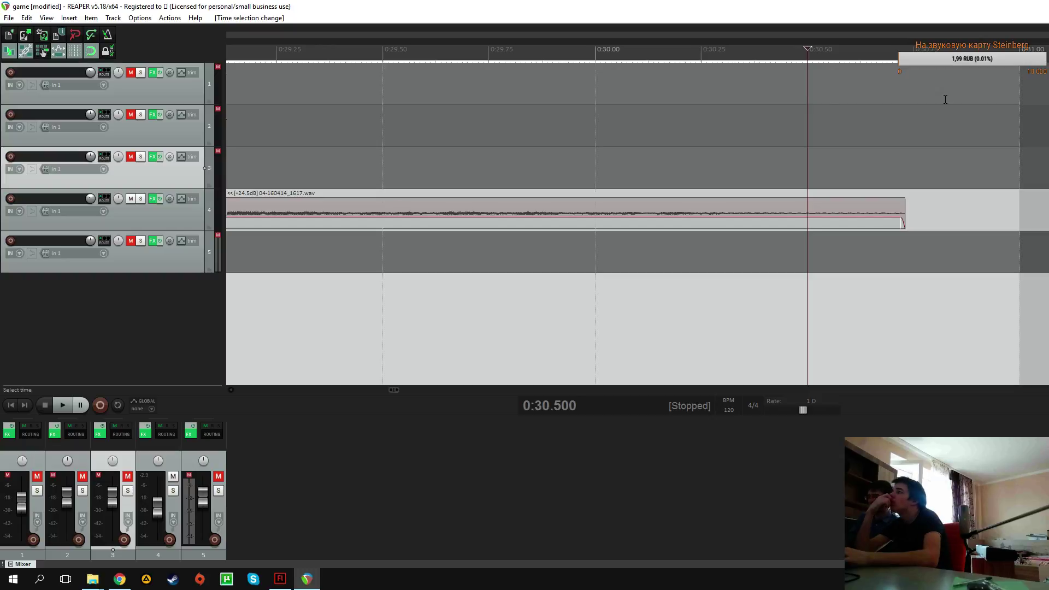
{"action": "left_click", "coordinate": [111, 20]}
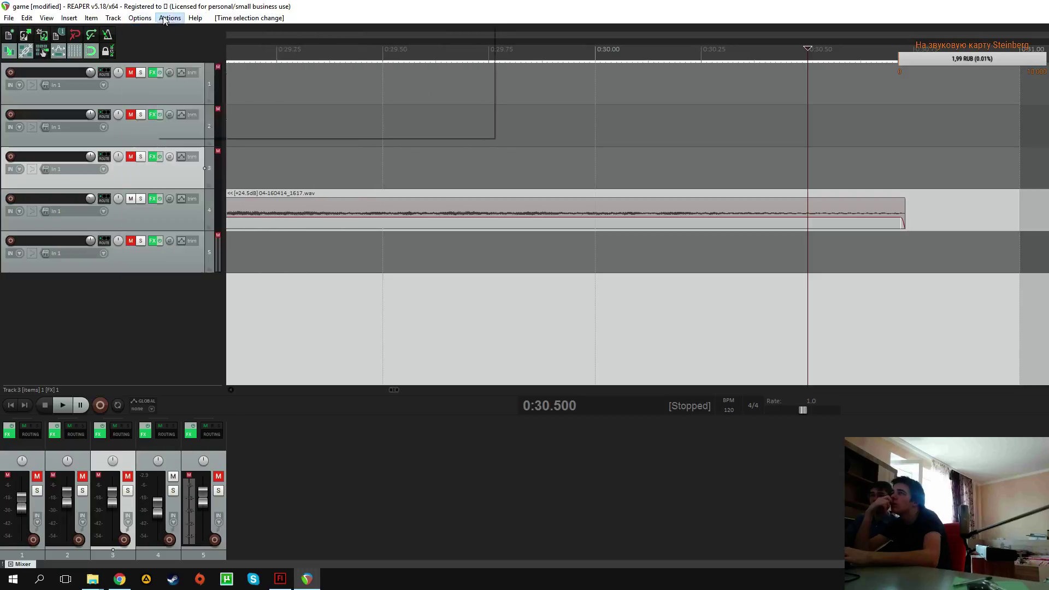
{"action": "mouse_move", "coordinate": [163, 20]}
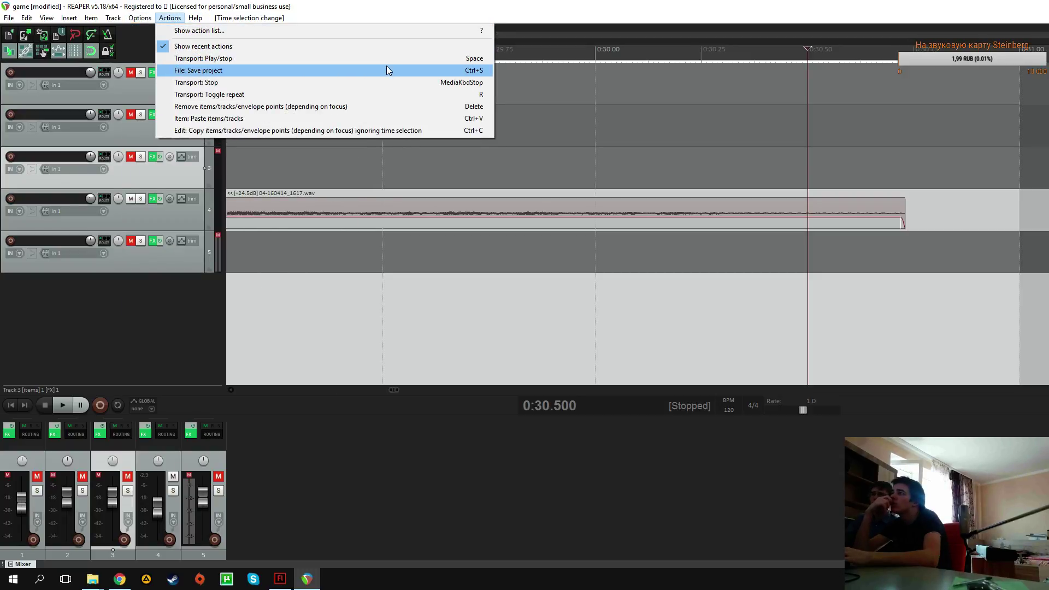
{"action": "mouse_move", "coordinate": [68, 19]}
{"action": "mouse_move", "coordinate": [29, 20]}
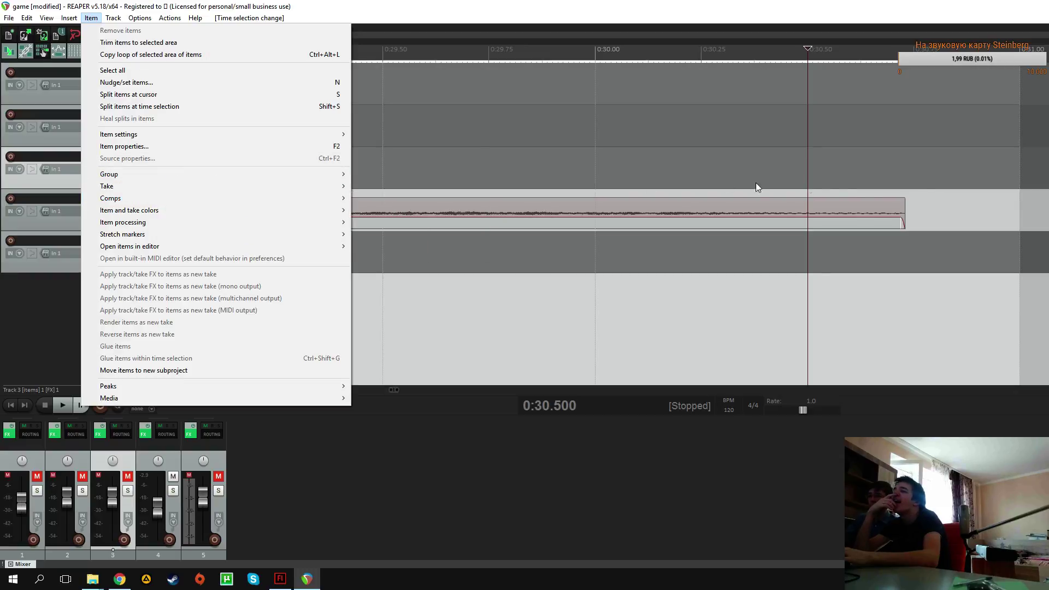
{"action": "left_click", "coordinate": [923, 186]}
Open the item properties of track 4's recording to check its position, length and fades, then close them
{"action": "left_click", "coordinate": [907, 217]}
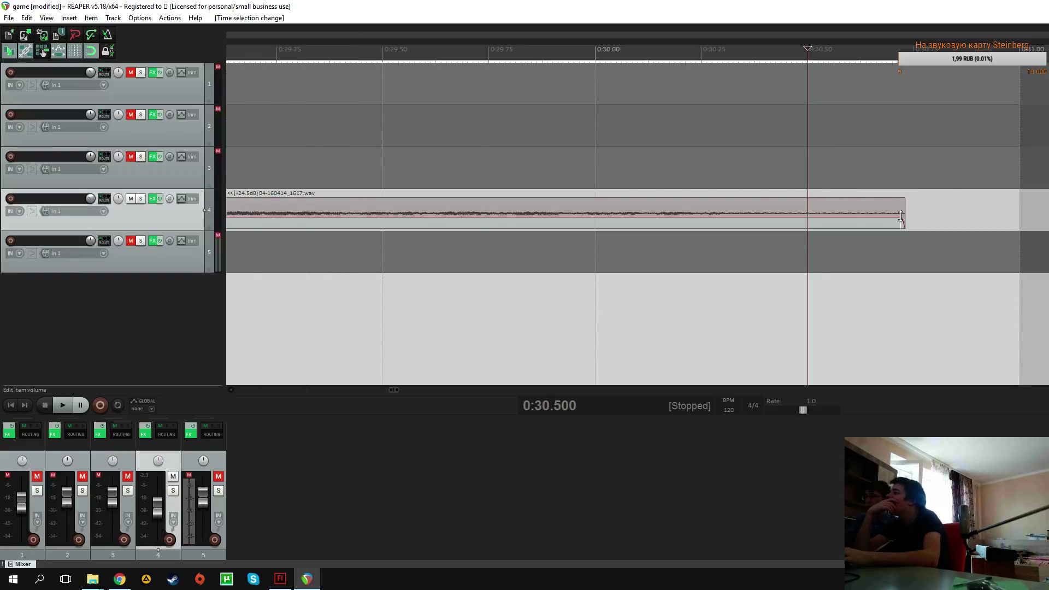
{"action": "double_click", "coordinate": [901, 216]}
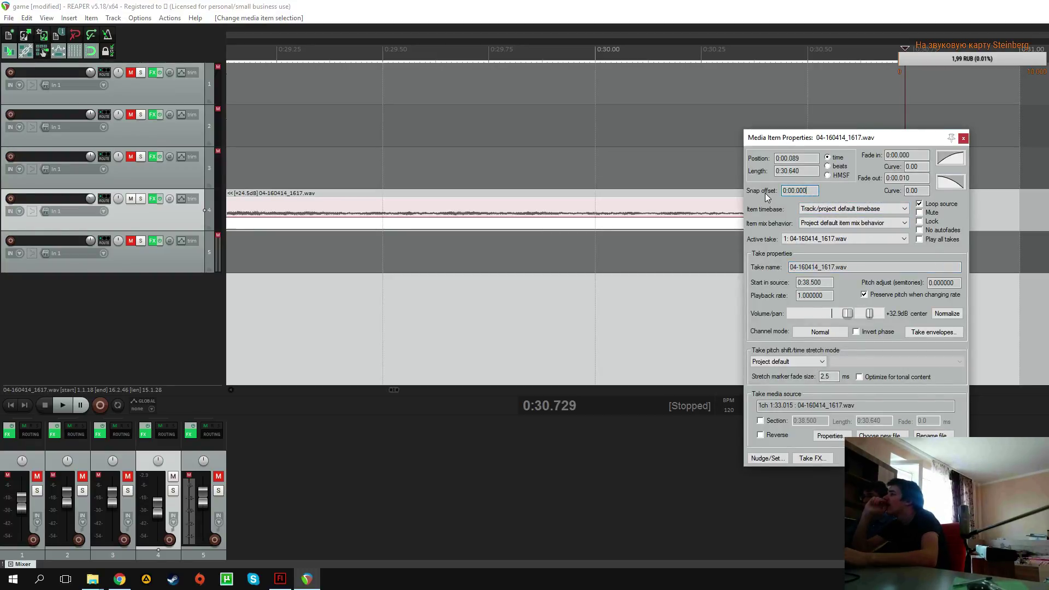
{"action": "left_click", "coordinate": [962, 138]}
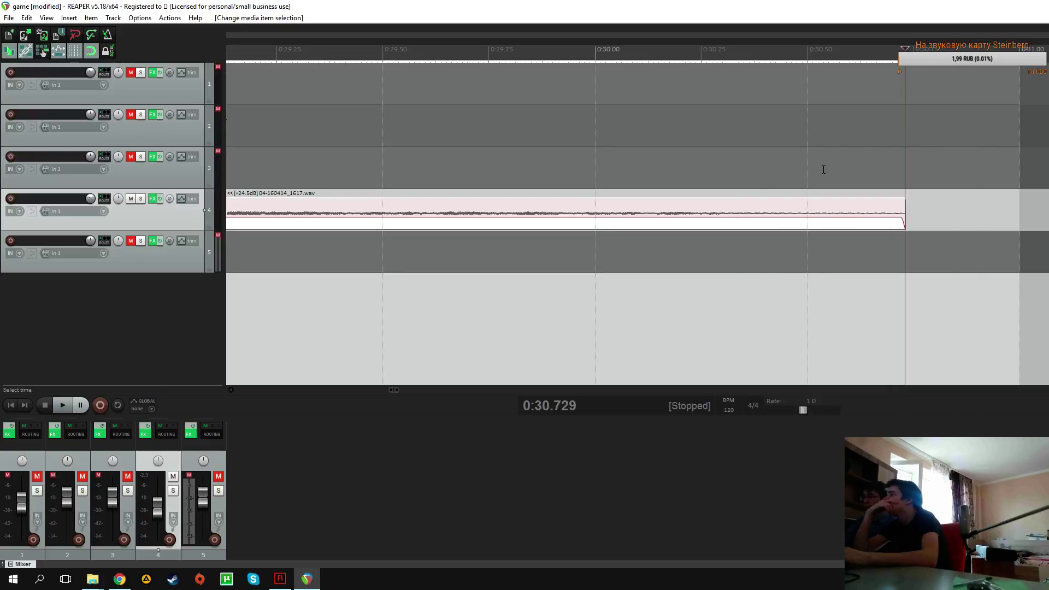
Shift track 4's recording earlier and back to end at about 0:30.73, and try to adjust the time selection's end at 0:31
{"action": "left_click_drag", "start_coordinate": [700, 214], "coordinate": [762, 218]}
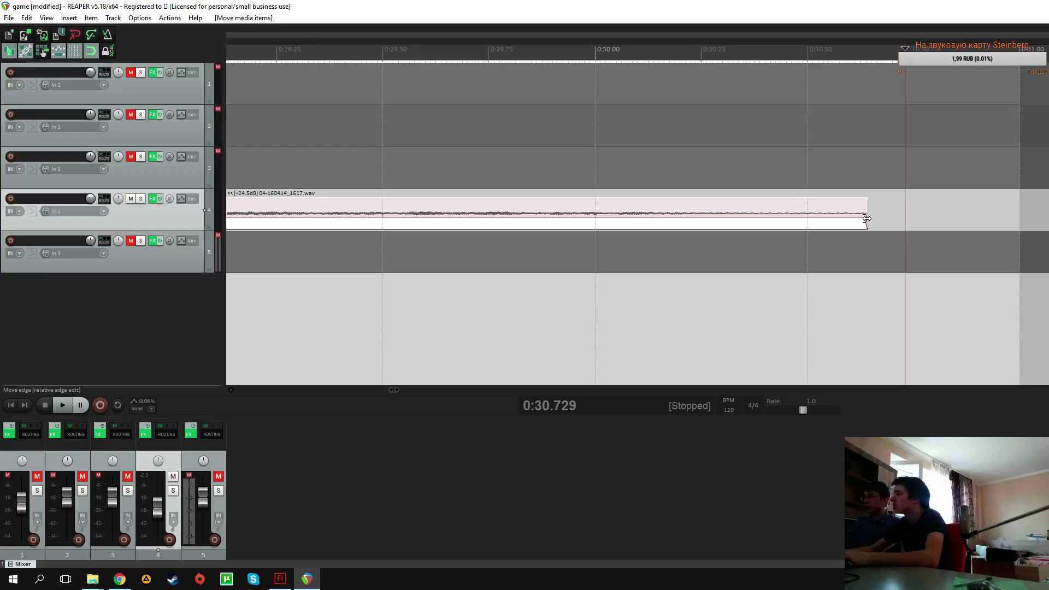
{"action": "left_click_drag", "start_coordinate": [675, 206], "coordinate": [722, 220]}
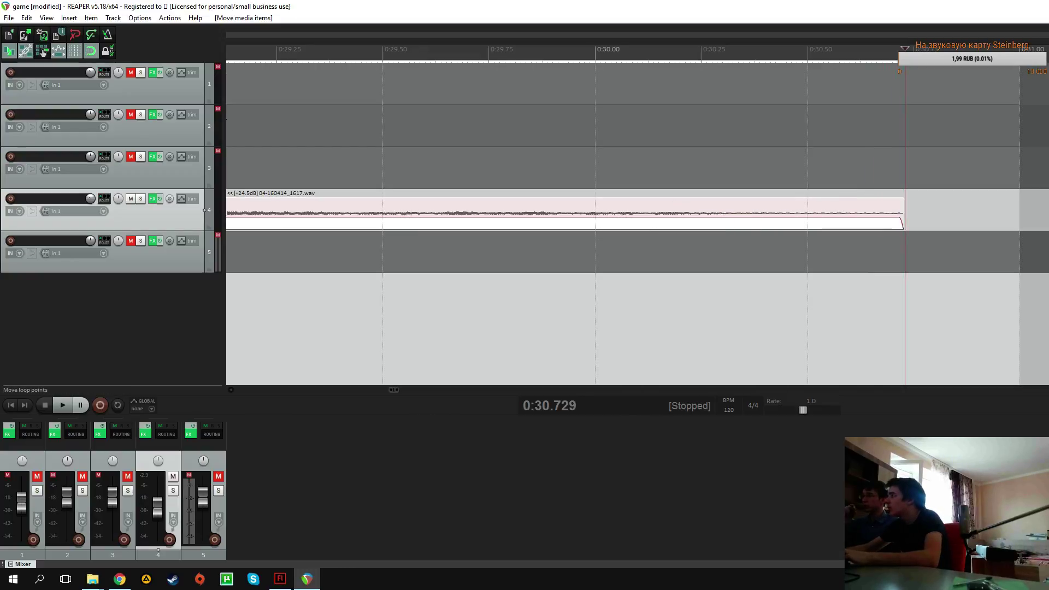
{"action": "mouse_move", "coordinate": [1019, 61]}
{"action": "left_mouse_down"}
{"action": "mouse_move", "coordinate": [808, 61]}
{"action": "mouse_move", "coordinate": [1020, 60]}
{"action": "left_mouse_up"}
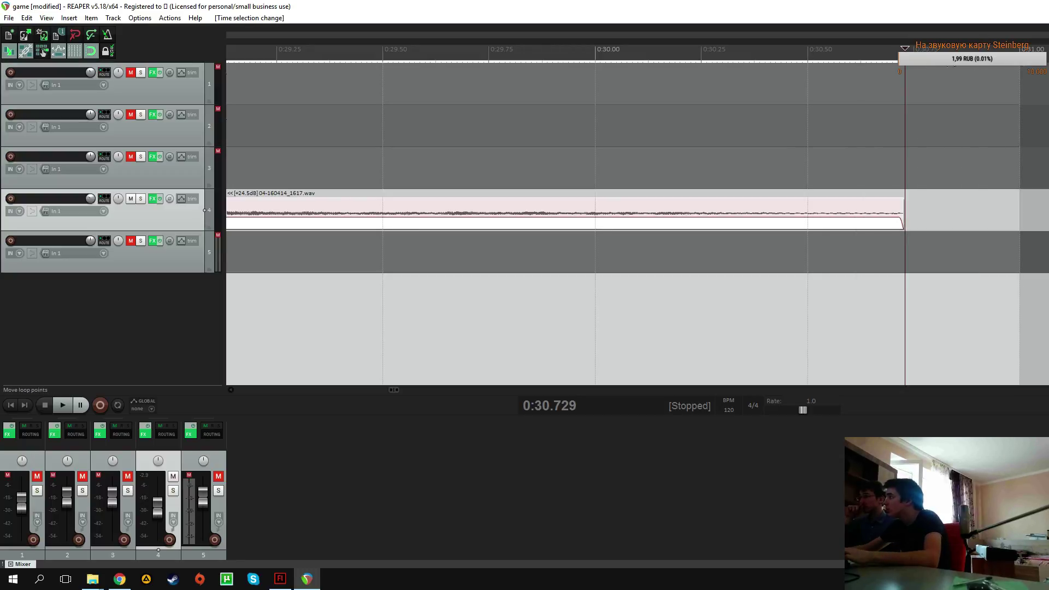
Pull the time selection's end back from 0:31 to the end of track 4's recording at about 0:30.73
{"action": "left_click_drag", "start_coordinate": [954, 65], "coordinate": [896, 64]}
{"action": "scroll", "coordinate": [895, 64], "scroll_direction": "up", "scroll_amount": 3}
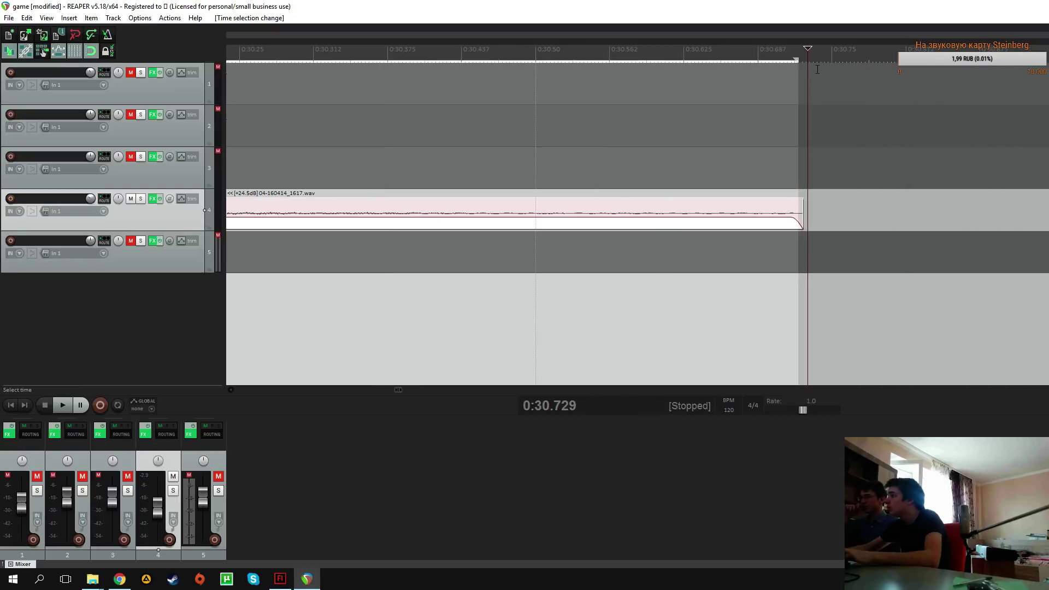
{"action": "left_click_drag", "start_coordinate": [799, 60], "coordinate": [804, 60]}
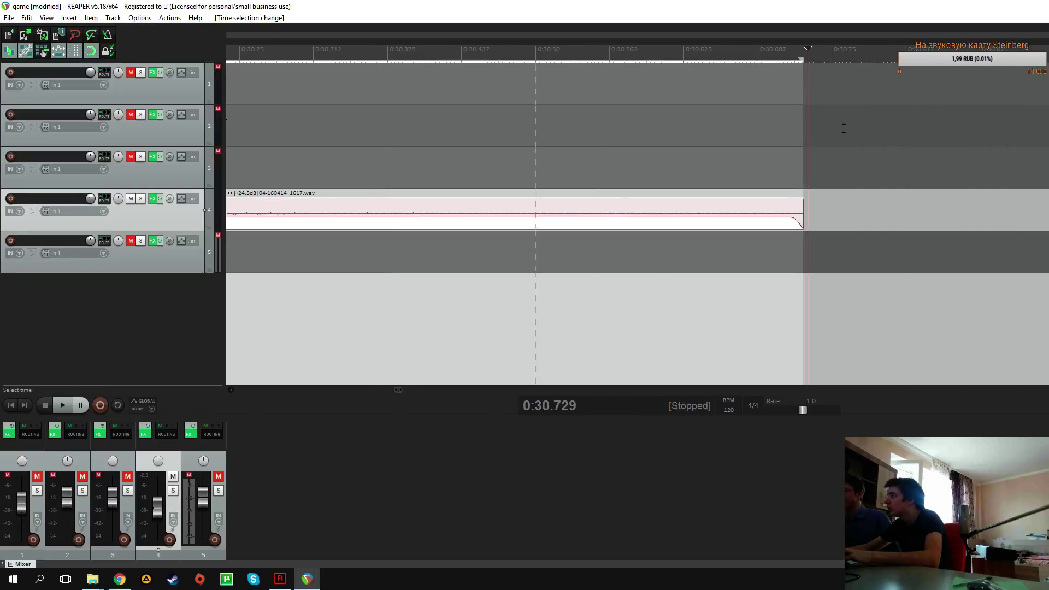
{"action": "scroll", "coordinate": [820, 129], "scroll_direction": "up", "scroll_amount": 10}
{"action": "left_click_drag", "start_coordinate": [616, 58], "coordinate": [588, 59]}
{"action": "scroll", "coordinate": [633, 154], "scroll_direction": "down", "scroll_amount": 10}
{"action": "scroll", "coordinate": [633, 154], "scroll_direction": "down", "scroll_amount": 15}
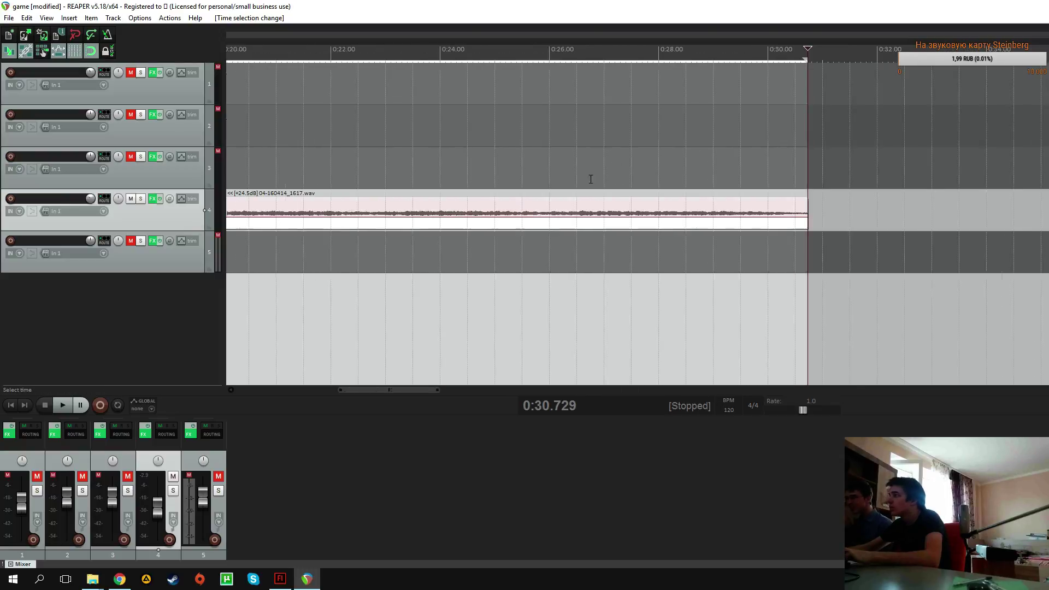
Move track 4's recording earlier so that it starts at the project start, 0:00.000
{"action": "key", "text": "Home"}
{"action": "scroll", "coordinate": [418, 202], "scroll_direction": "up", "scroll_amount": 7}
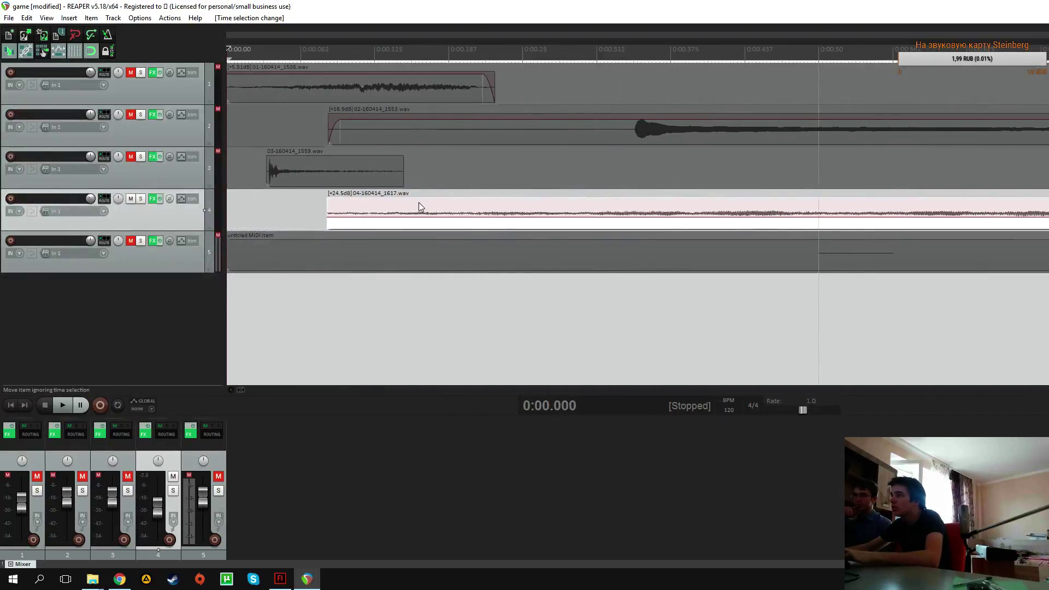
{"action": "left_click_drag", "start_coordinate": [419, 202], "coordinate": [328, 215]}
{"action": "scroll", "coordinate": [365, 238], "scroll_direction": "down", "scroll_amount": 12}
{"action": "scroll", "coordinate": [366, 238], "scroll_direction": "down", "scroll_amount": 10}
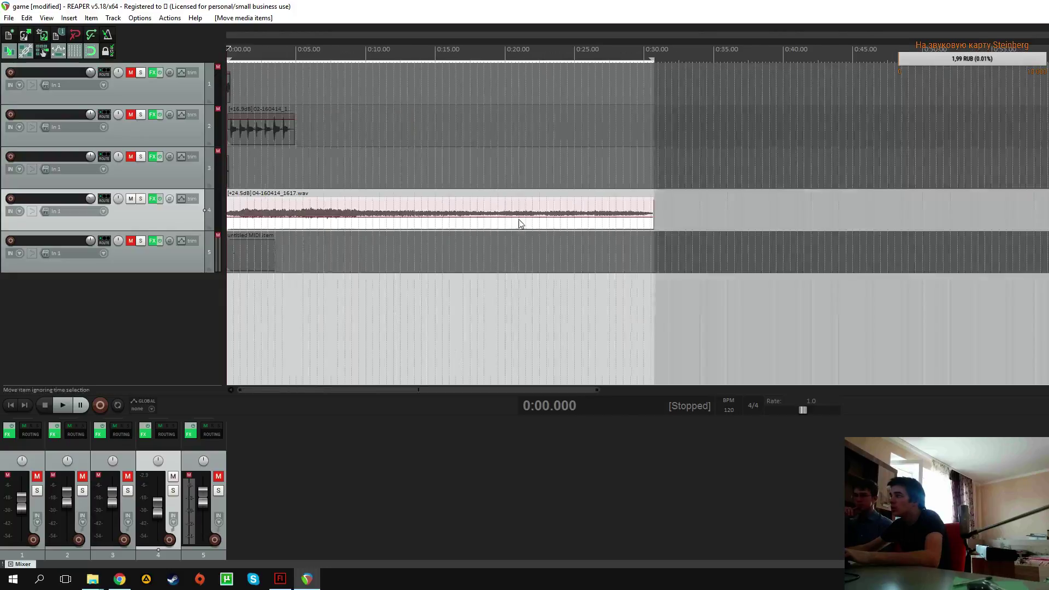
Match the time selection's end to the end of the moved track 4 recording and save the project
{"action": "left_click", "coordinate": [648, 192]}
{"action": "scroll", "coordinate": [660, 207], "scroll_direction": "up", "scroll_amount": 20}
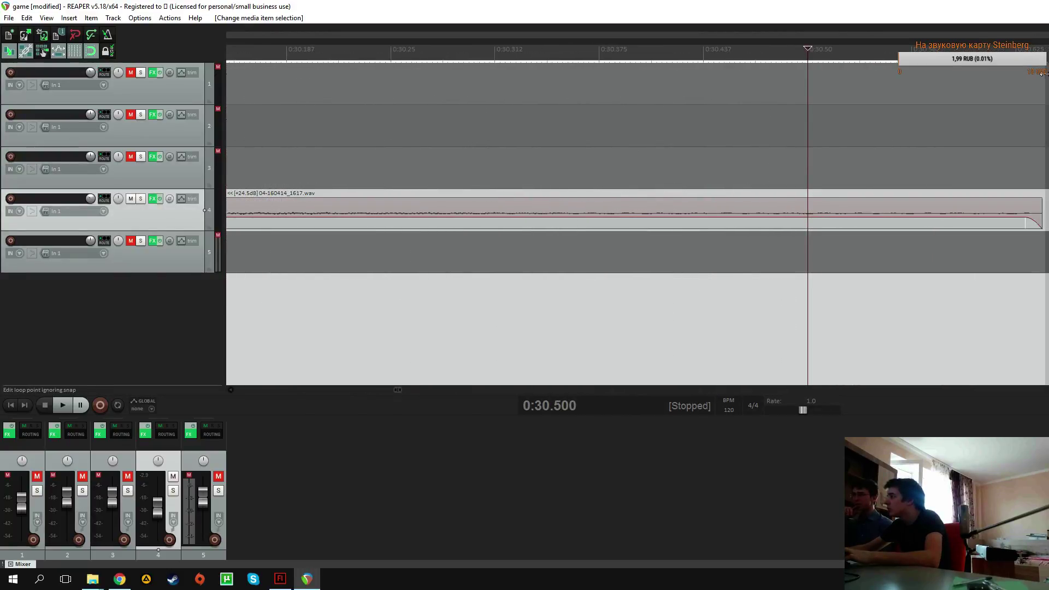
{"action": "scroll", "coordinate": [798, 227], "scroll_direction": "down", "scroll_amount": 20}
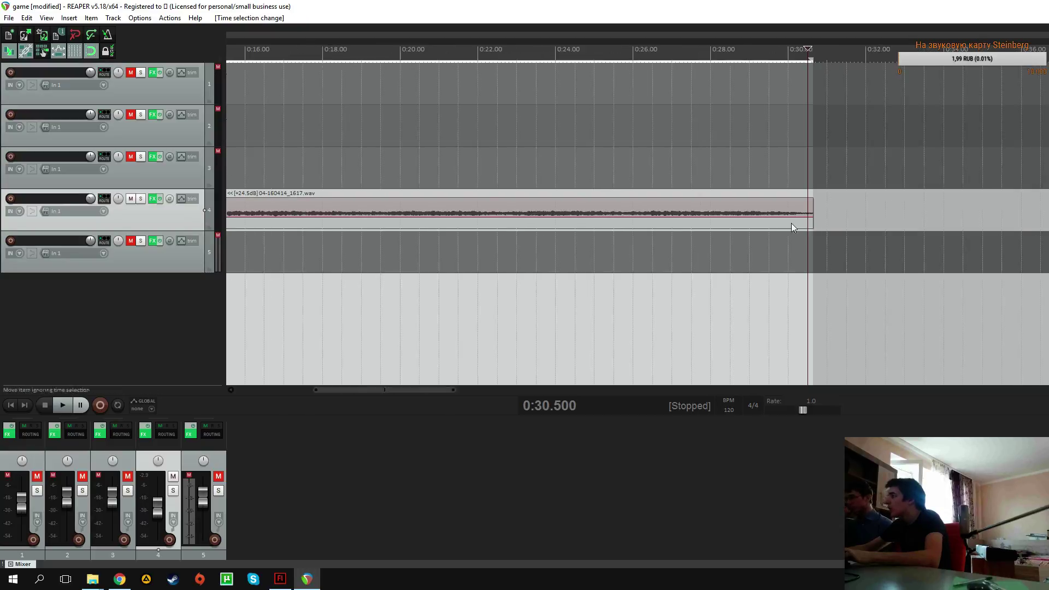
{"action": "scroll", "coordinate": [524, 167], "scroll_direction": "down", "scroll_amount": 2}
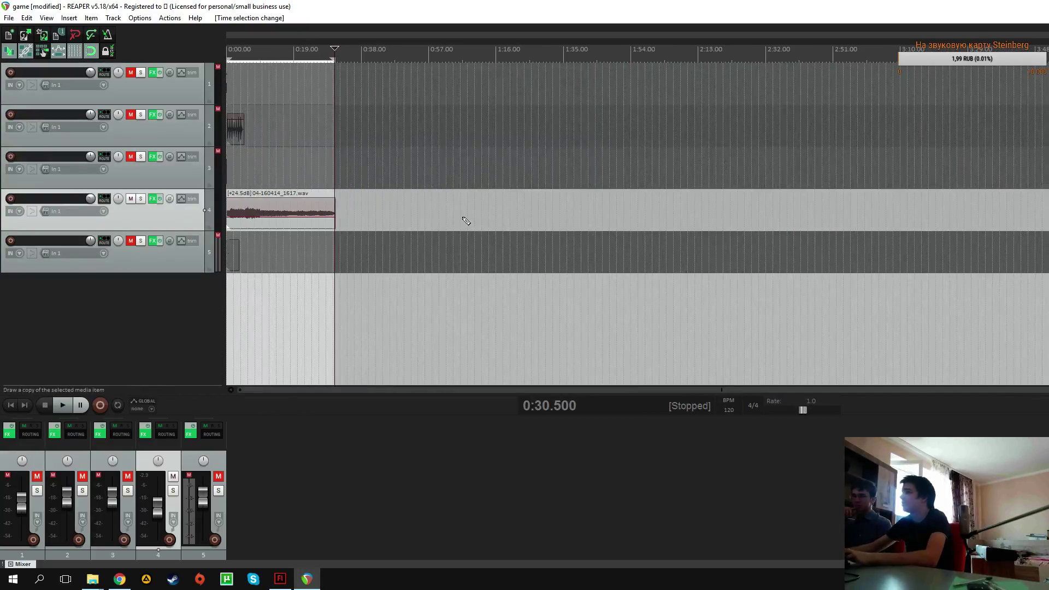
{"action": "key", "text": "ctrl+s"}
Check the whole track 4 recording and its end near 0:30.5, finishing with the edit cursor at the project start
{"action": "left_click", "coordinate": [9, 405]}
{"action": "scroll", "coordinate": [361, 262], "scroll_direction": "up", "scroll_amount": 8}
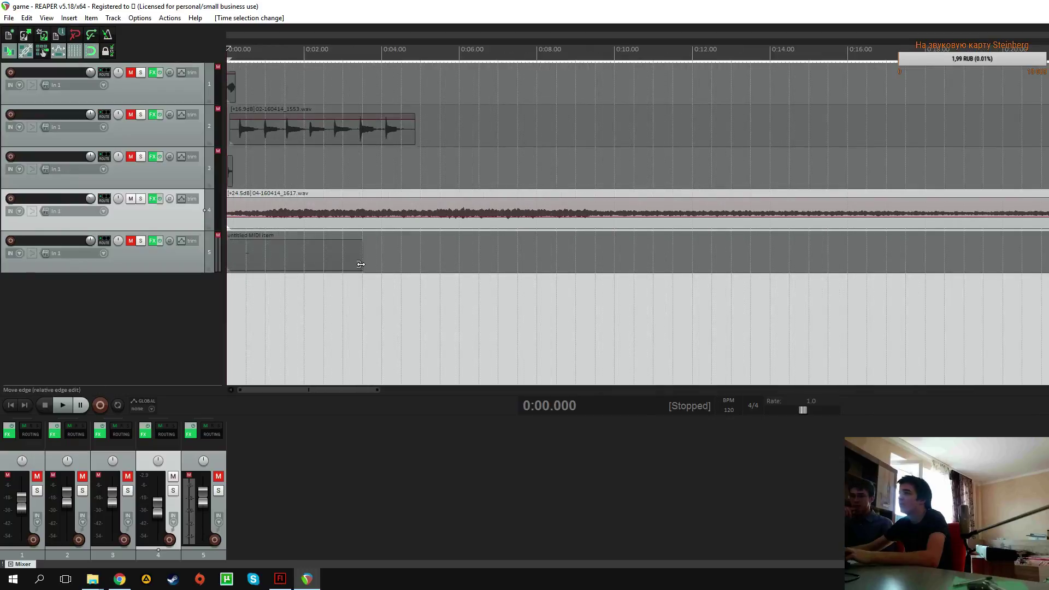
{"action": "scroll", "coordinate": [708, 189], "scroll_direction": "down", "scroll_amount": 2}
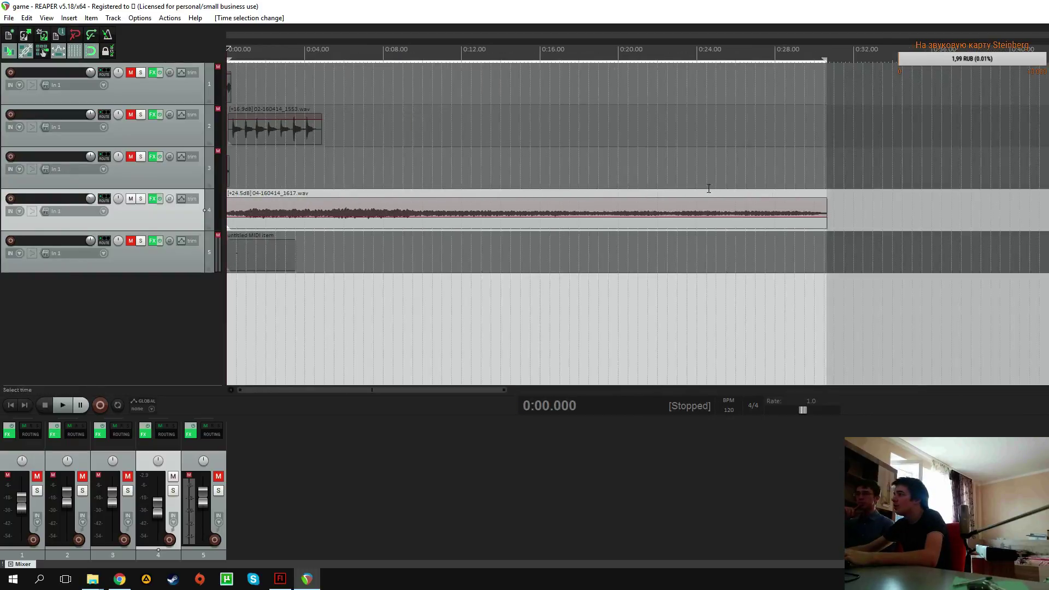
{"action": "left_click", "coordinate": [819, 188]}
{"action": "scroll", "coordinate": [819, 211], "scroll_direction": "up", "scroll_amount": 4}
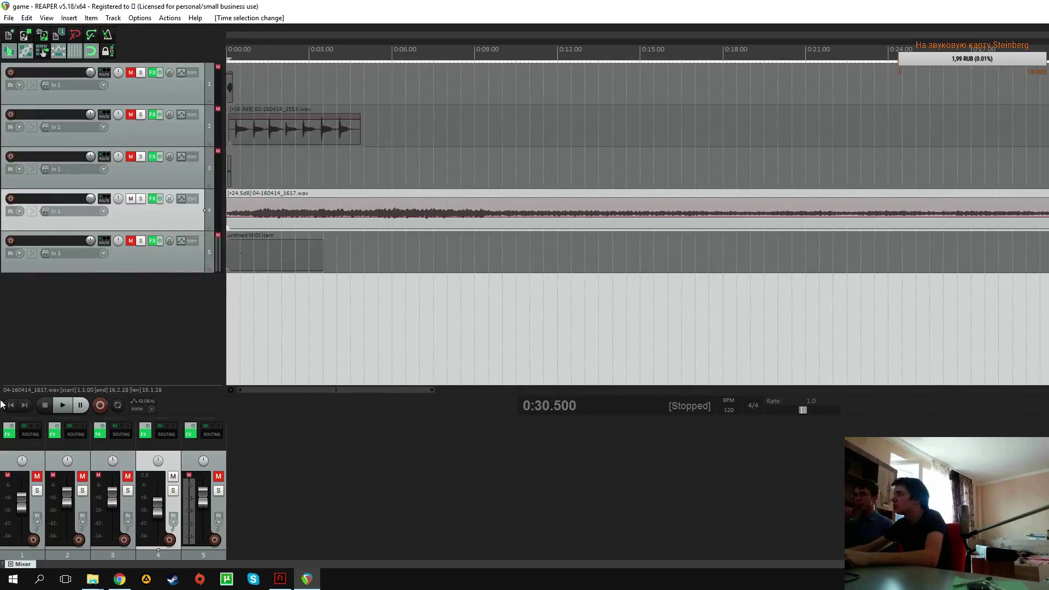
{"action": "left_click", "coordinate": [11, 405]}
{"action": "scroll", "coordinate": [333, 277], "scroll_direction": "down", "scroll_amount": 5}
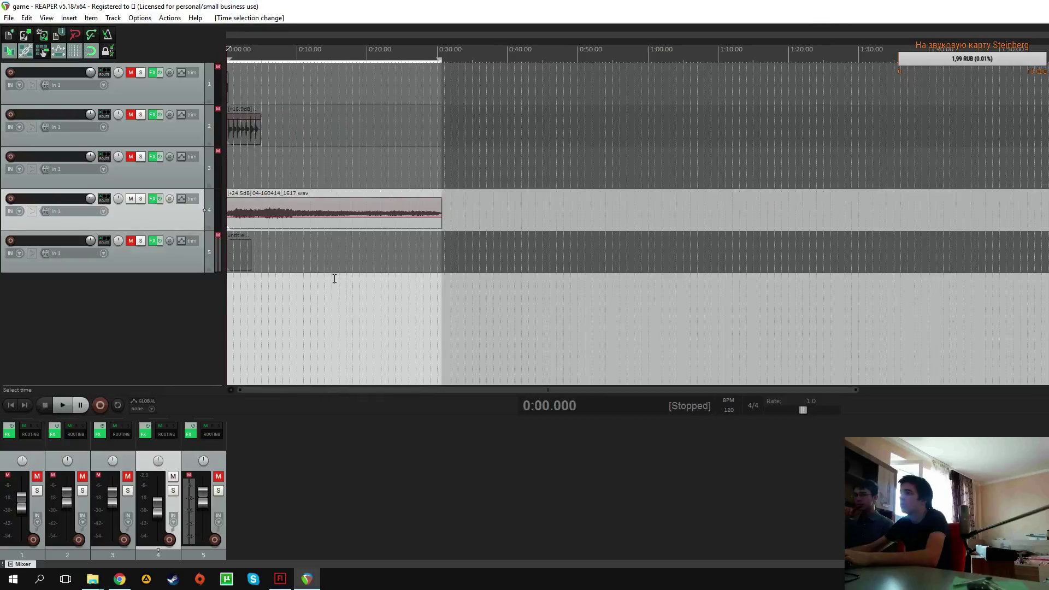
Render the project's master mix to the Desktop as левел.wav and close the finished render window
{"action": "left_click", "coordinate": [8, 17]}
{"action": "left_click", "coordinate": [32, 182]}
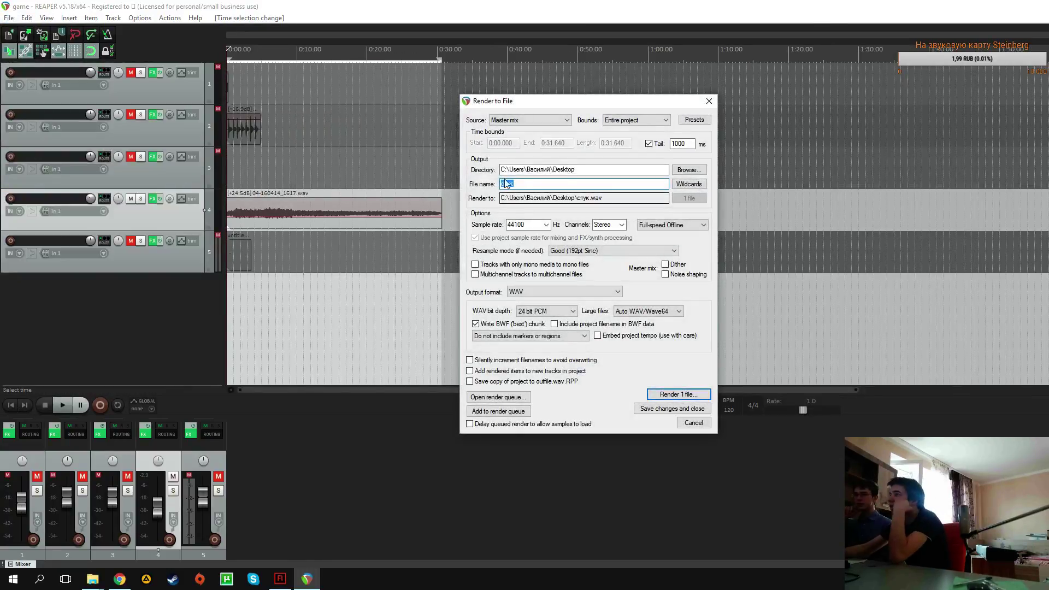
{"action": "type", "text": "sd"}
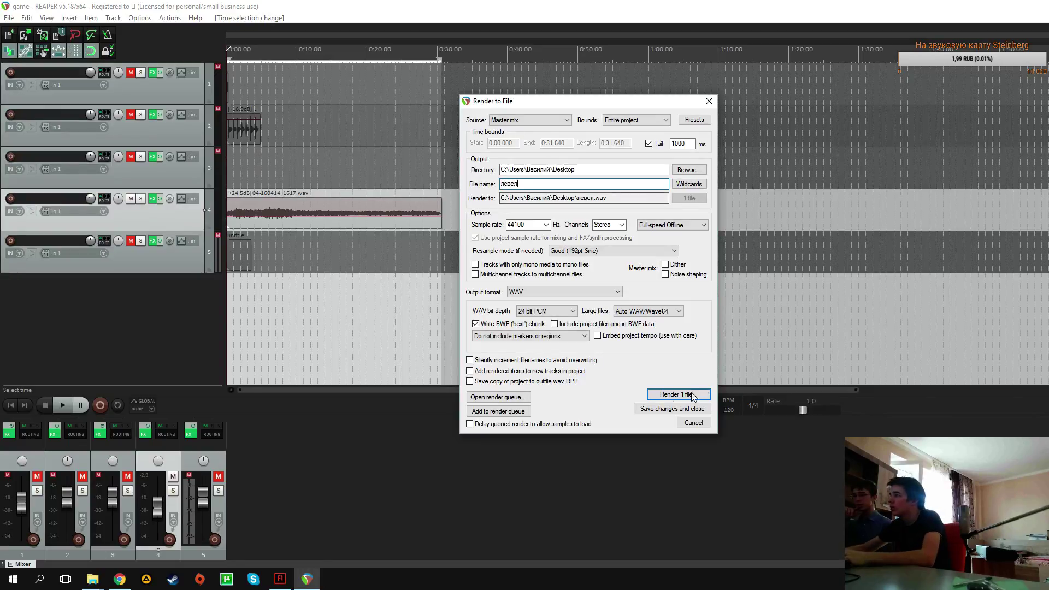
{"action": "key", "text": "Return"}
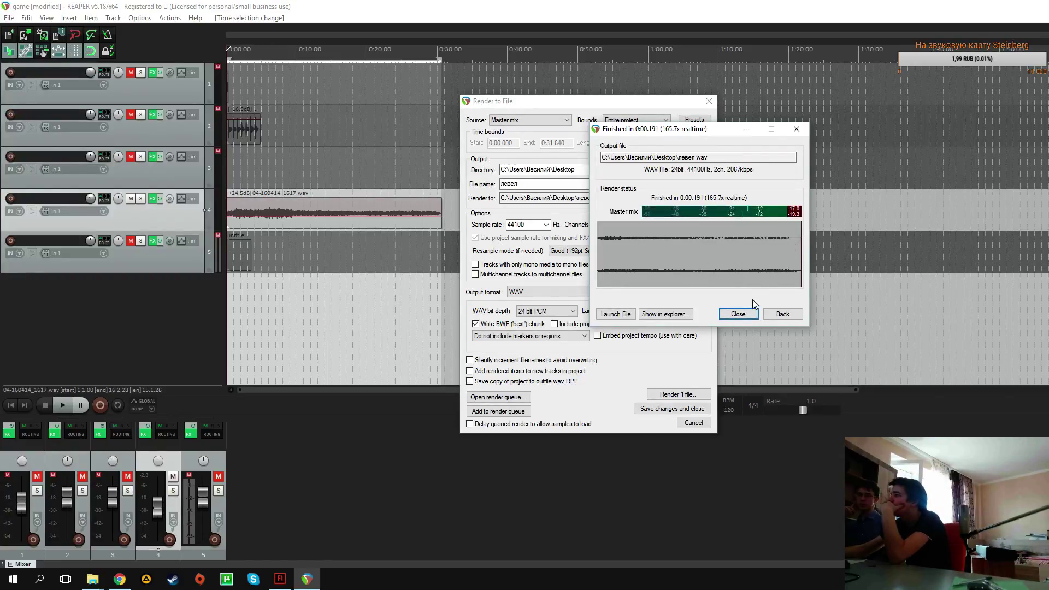
{"action": "left_click", "coordinate": [734, 312]}
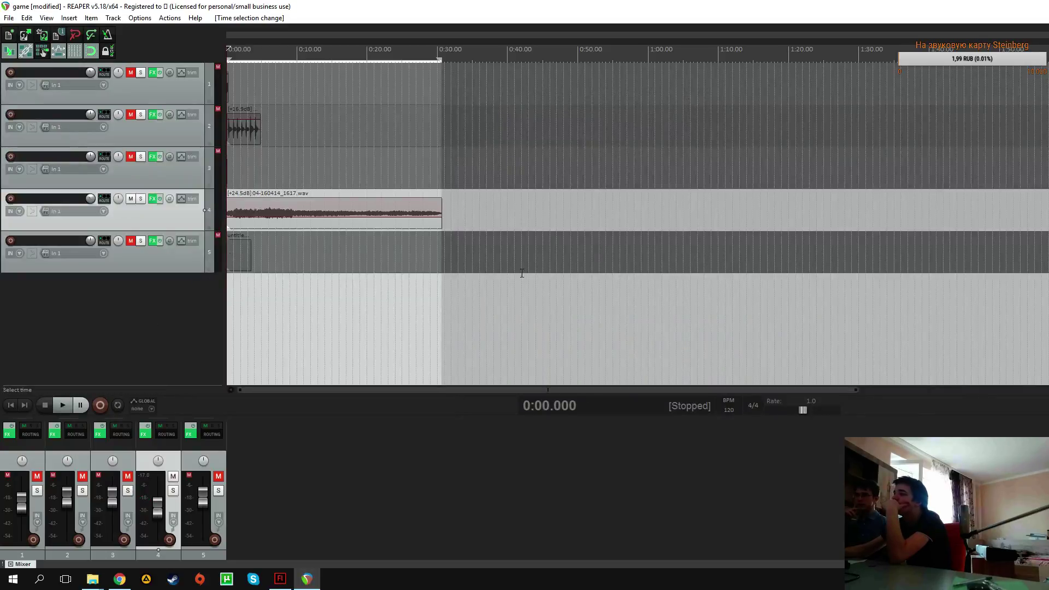
Switch to Open Broadcaster Software and fit the Рабочий стол source to the screen size (По размеру экрана)
{"action": "key", "text": "alt+Tab"}
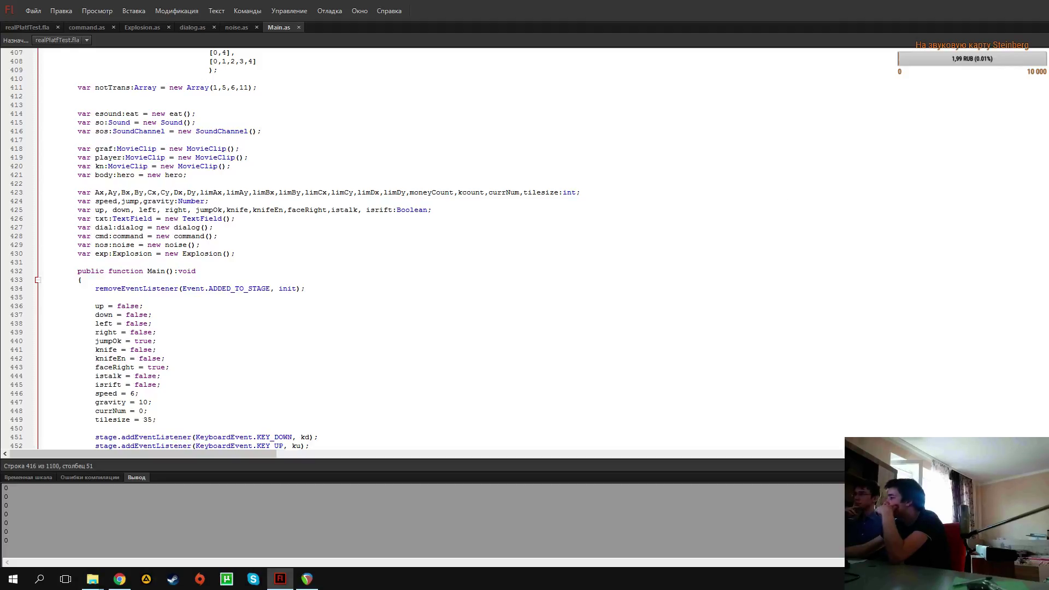
{"action": "key", "text": "alt+Tab"}
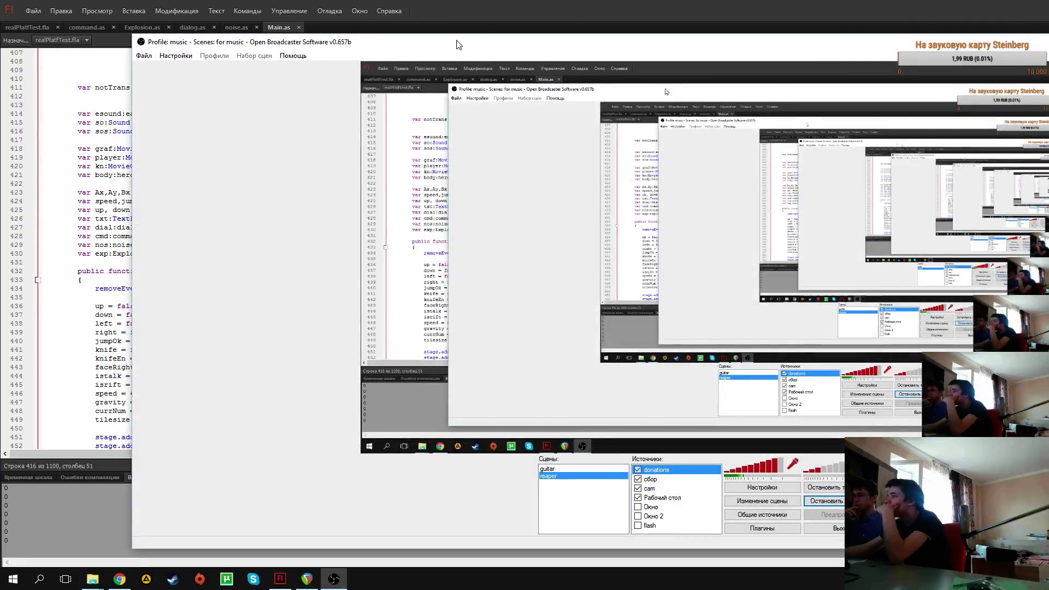
{"action": "left_click_drag", "start_coordinate": [474, 45], "coordinate": [411, 50]}
{"action": "left_click_drag", "start_coordinate": [834, 58], "coordinate": [836, 48]}
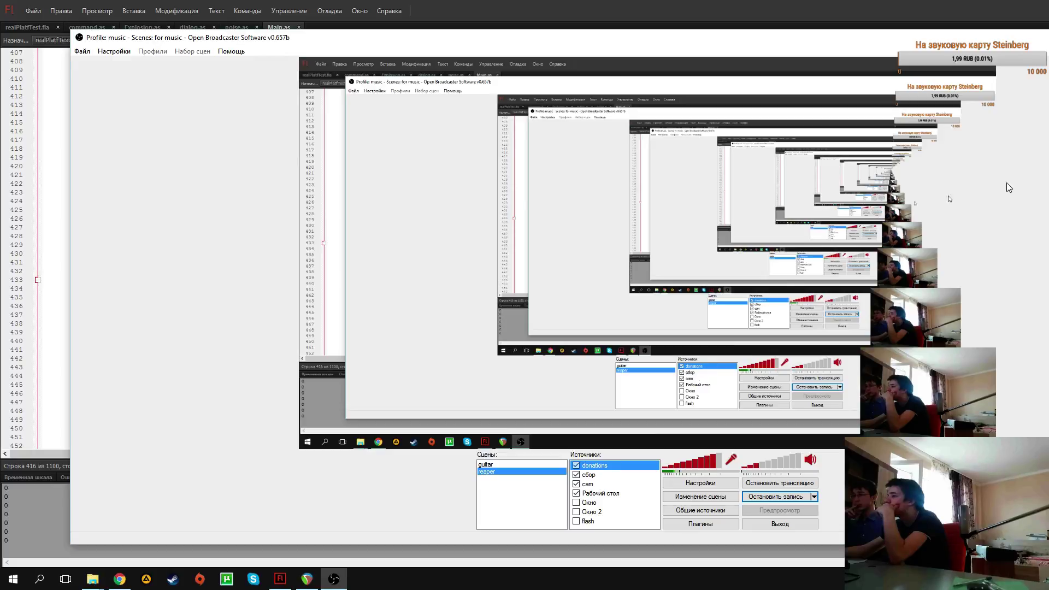
{"action": "left_click", "coordinate": [590, 493]}
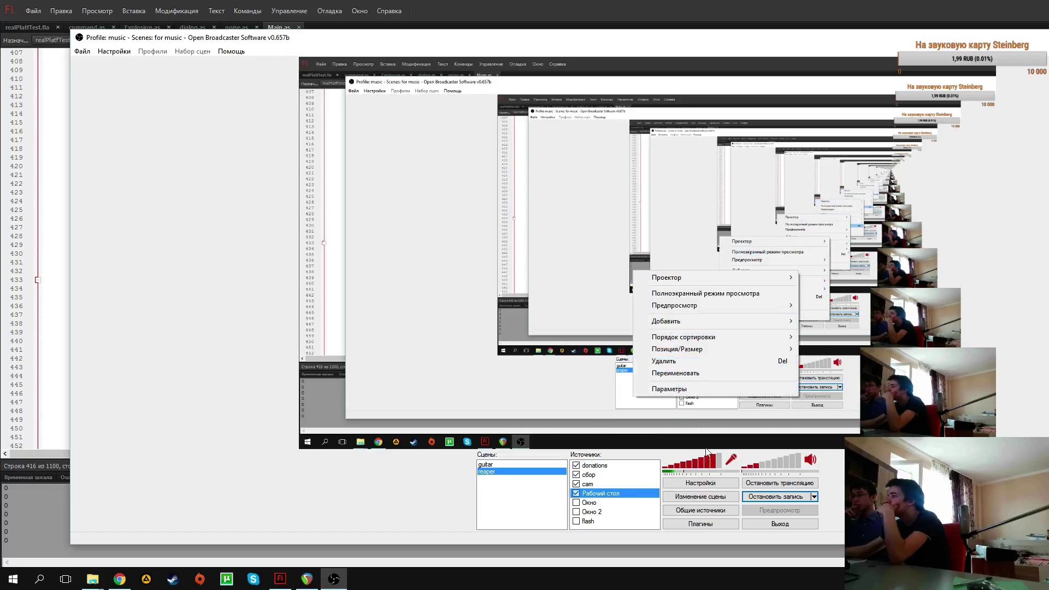
{"action": "right_click", "coordinate": [620, 257]}
{"action": "mouse_move", "coordinate": [683, 344]}
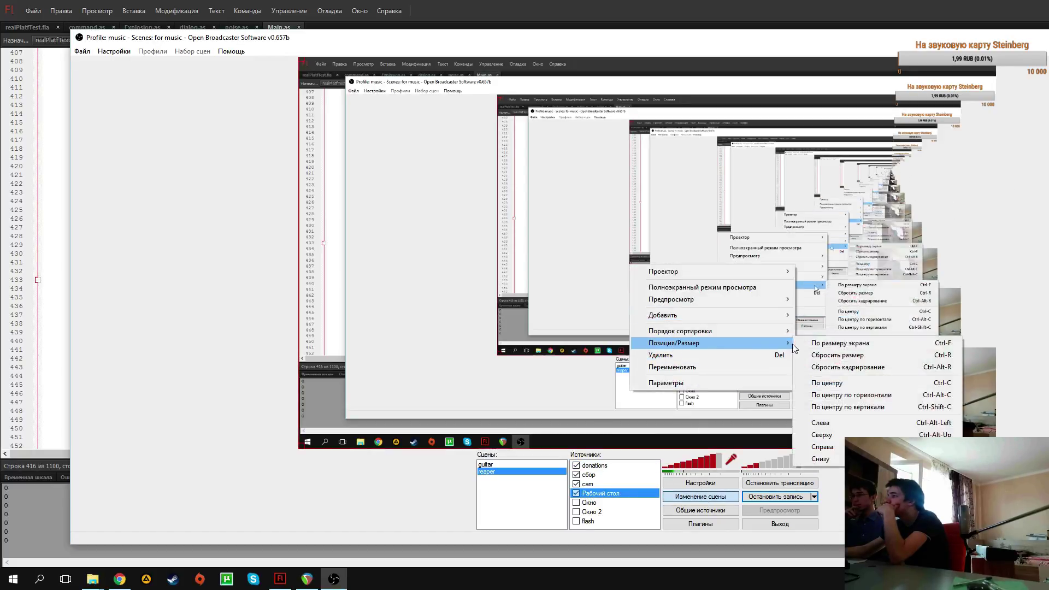
{"action": "left_click", "coordinate": [819, 344]}
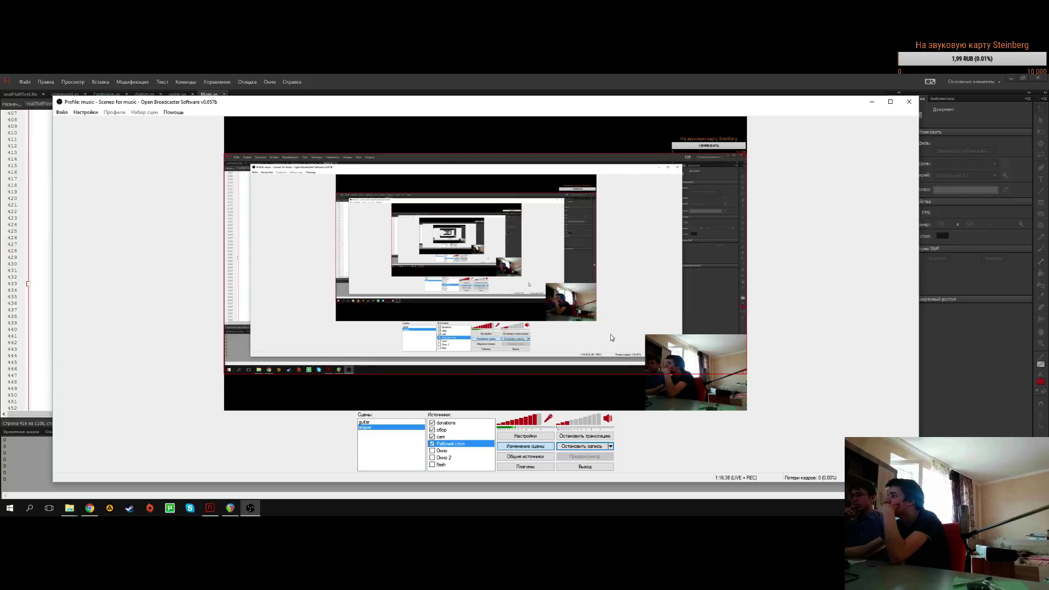
Look at the desktop source's Позиция/Размер options, leave them and minimise Open Broadcaster Software
{"action": "right_click", "coordinate": [520, 263]}
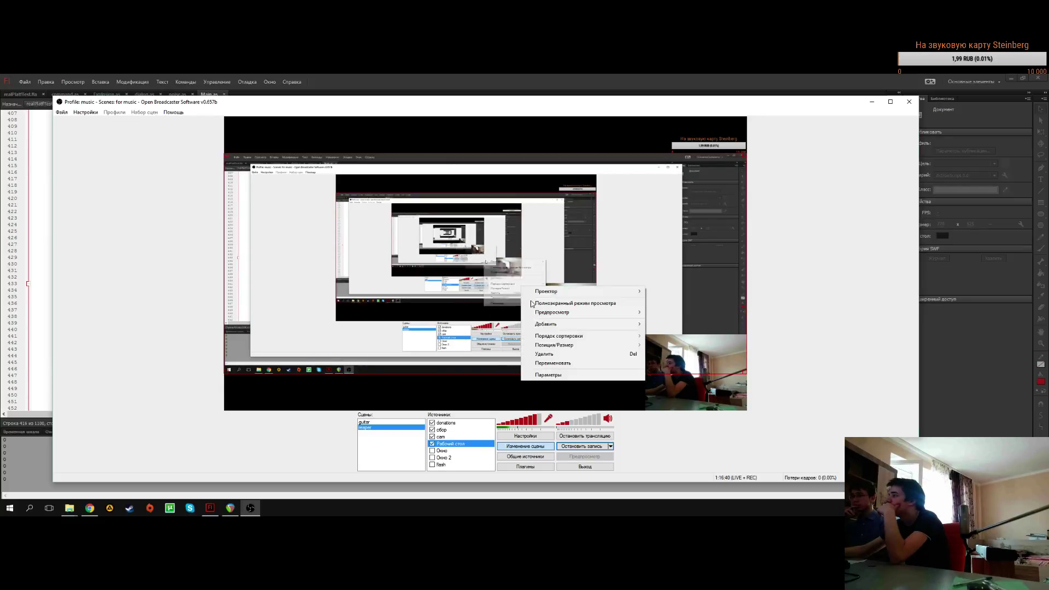
{"action": "mouse_move", "coordinate": [611, 345]}
{"action": "left_click", "coordinate": [672, 346]}
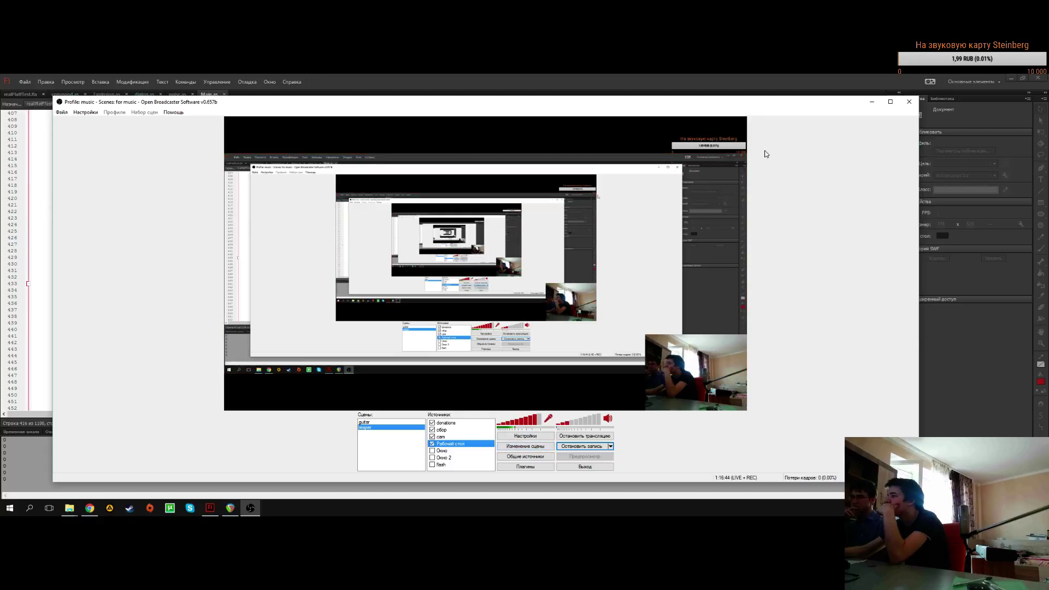
{"action": "left_click", "coordinate": [866, 106]}
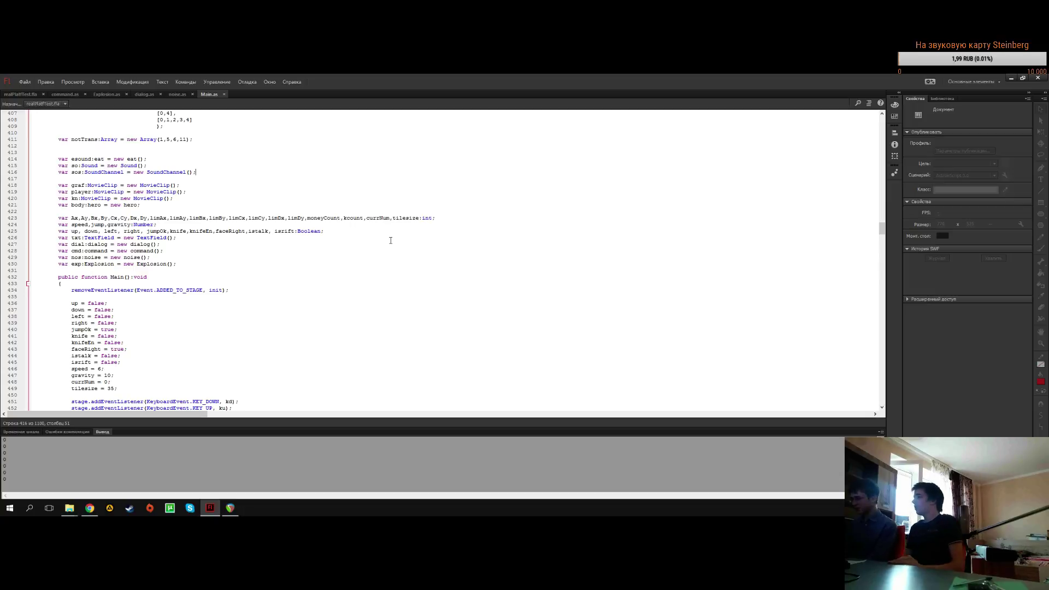
Switch to Chrome, hide the video preview on the Twitch dashboard and return to Main.as in Flash
{"action": "left_click", "coordinate": [88, 515]}
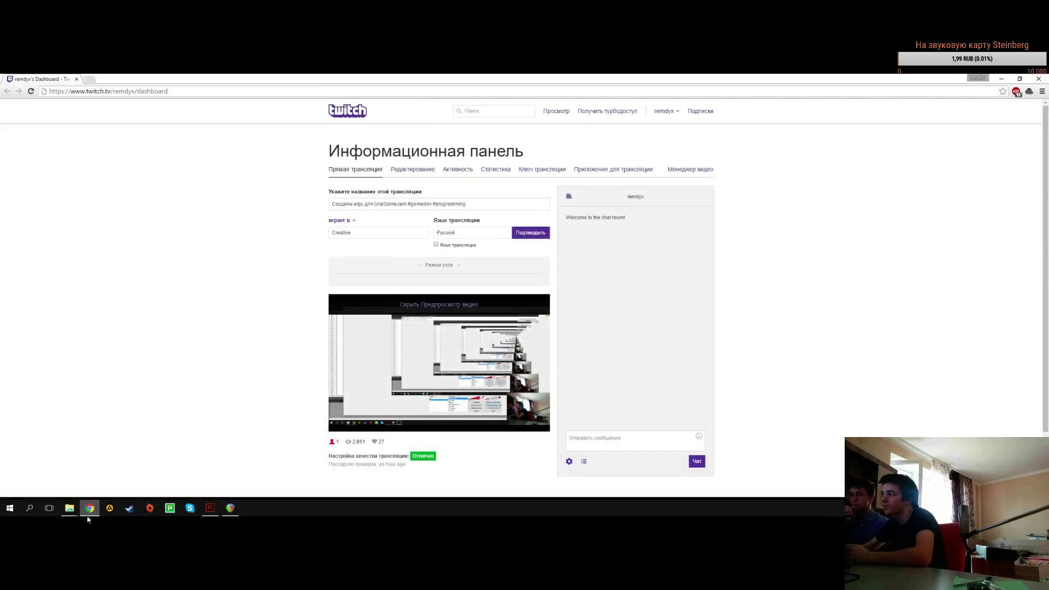
{"action": "left_click", "coordinate": [439, 304]}
{"action": "left_click", "coordinate": [90, 508]}
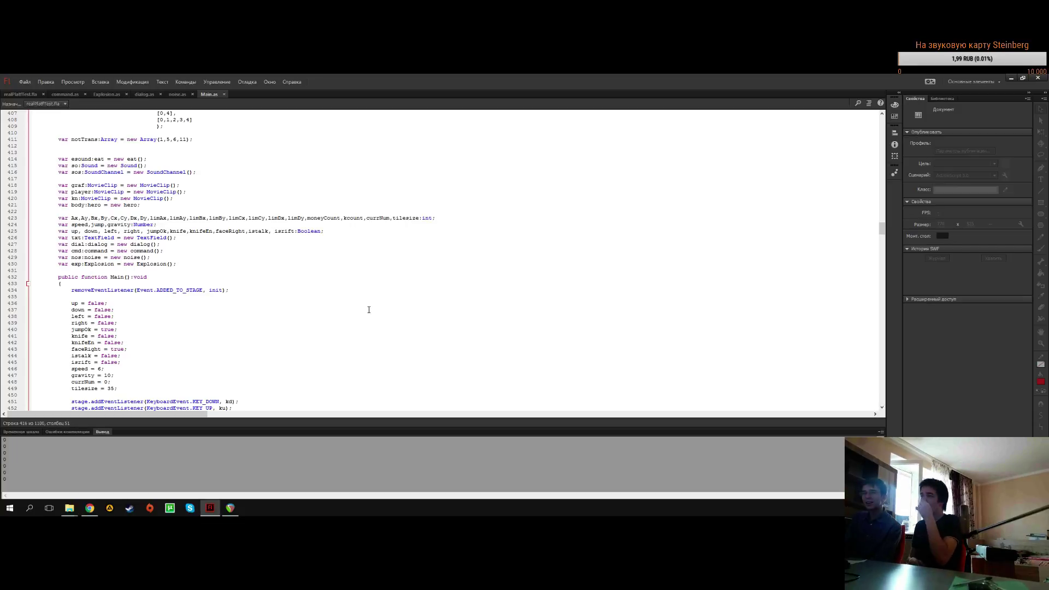
{"action": "left_click", "coordinate": [467, 371]}
{"action": "left_click", "coordinate": [466, 313]}
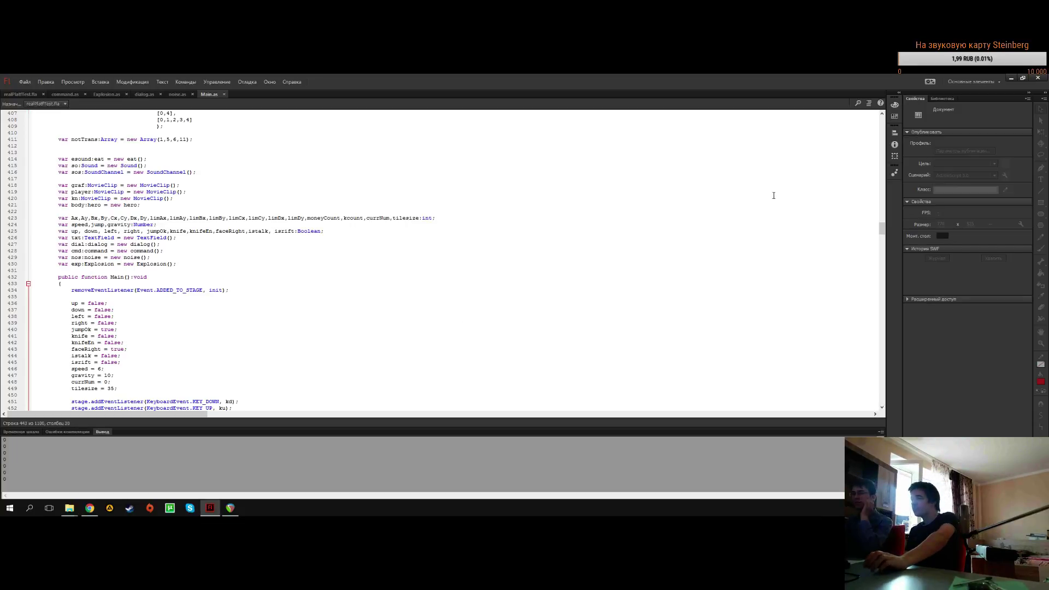
Import левел.wav from the desktop into the library of realPlatfTest.fla, moving the Flash window aside to reach it and restoring it
{"action": "left_click", "coordinate": [932, 99]}
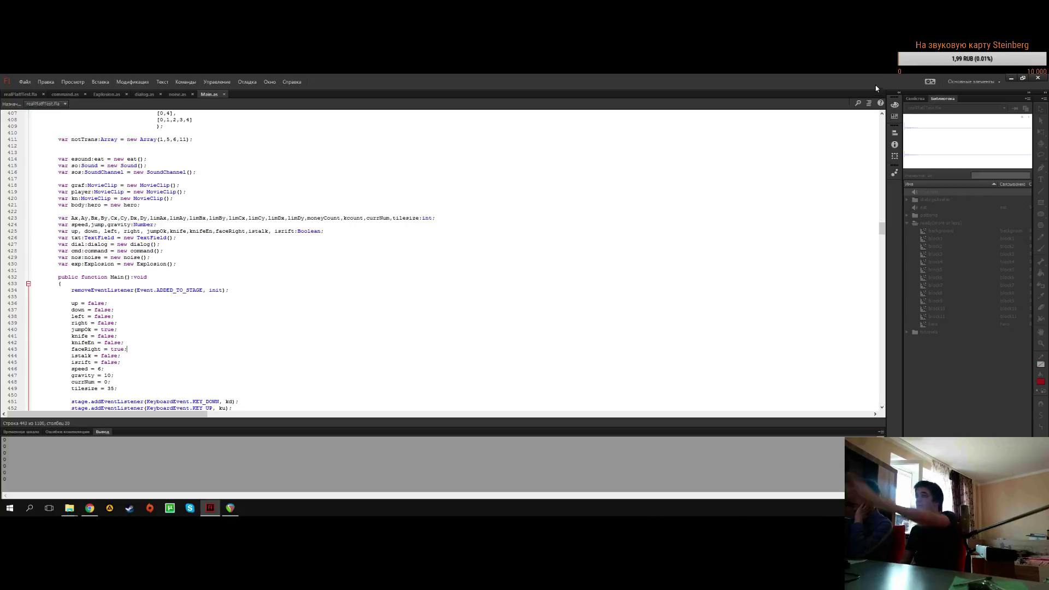
{"action": "left_click", "coordinate": [20, 94]}
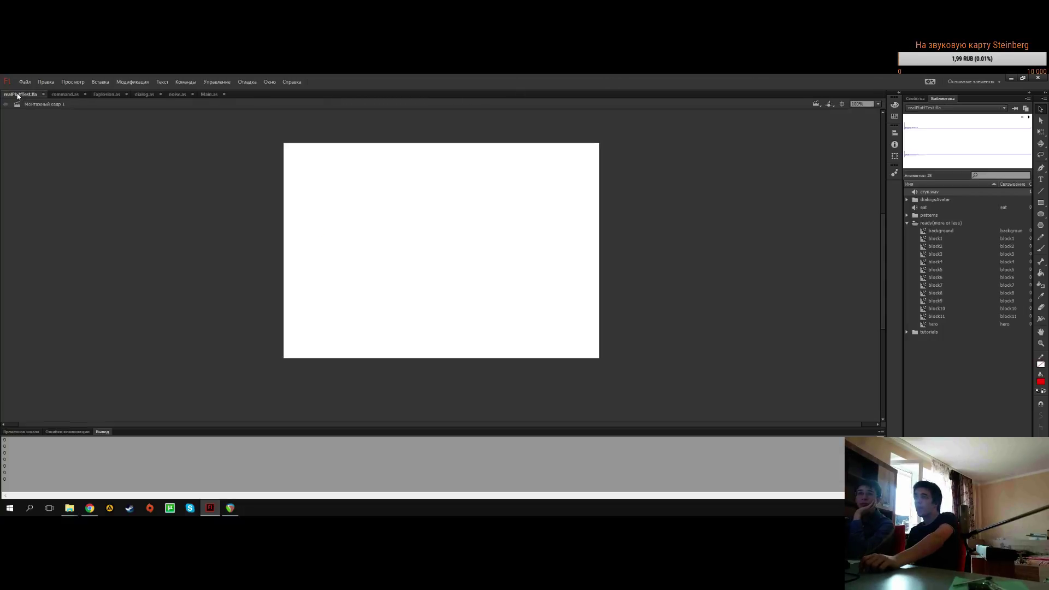
{"action": "left_click_drag", "start_coordinate": [461, 77], "coordinate": [503, 124]}
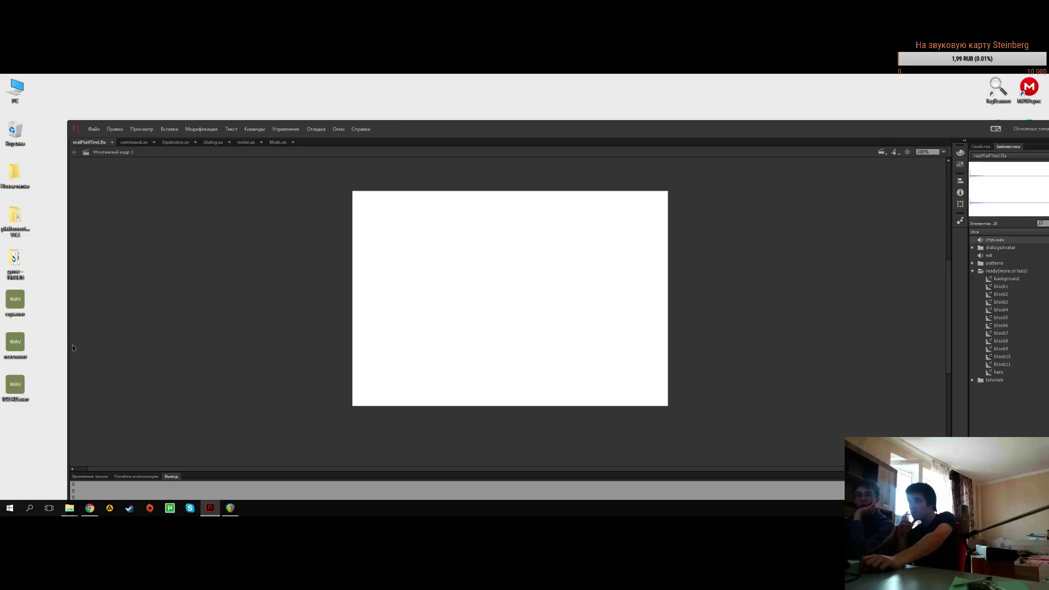
{"action": "left_click_drag", "start_coordinate": [28, 343], "coordinate": [986, 267]}
{"action": "left_click_drag", "start_coordinate": [882, 143], "coordinate": [833, 96]}
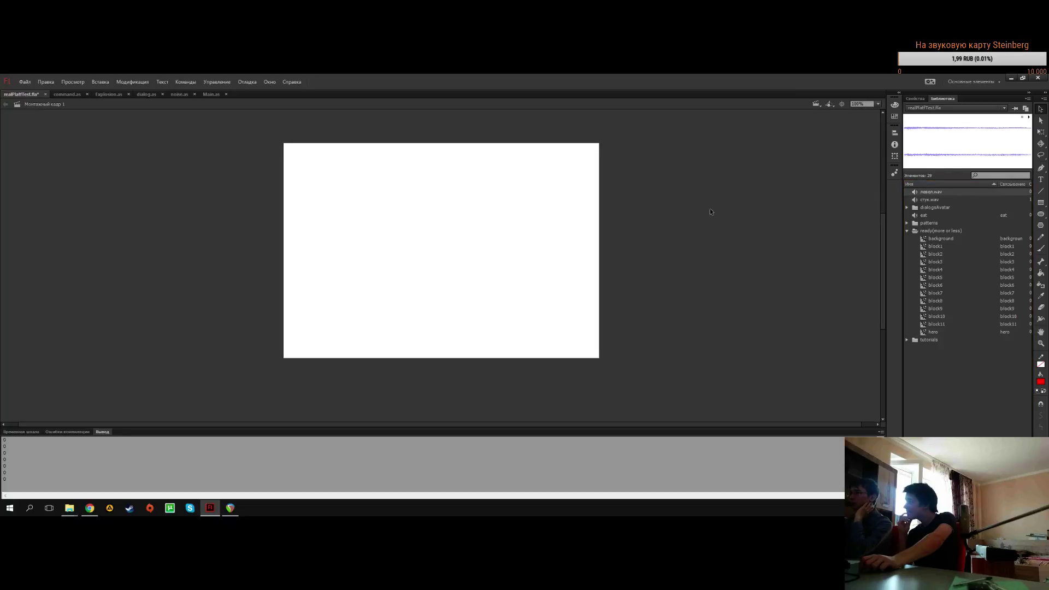
In Main.as, insert two blank lines between the esound and so:Sound variable declarations
{"action": "left_click", "coordinate": [145, 94]}
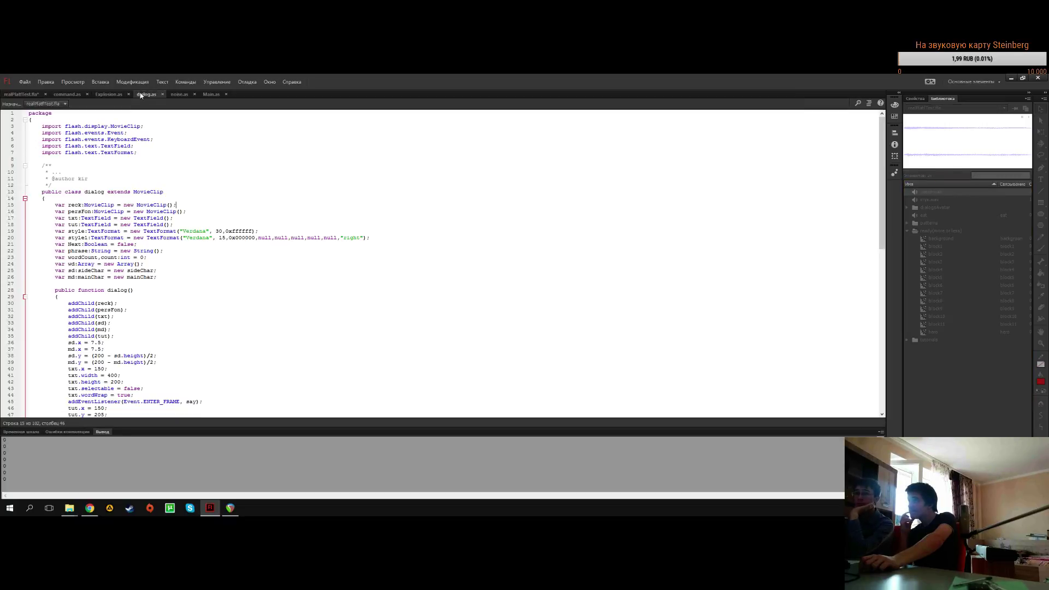
{"action": "left_click", "coordinate": [207, 95]}
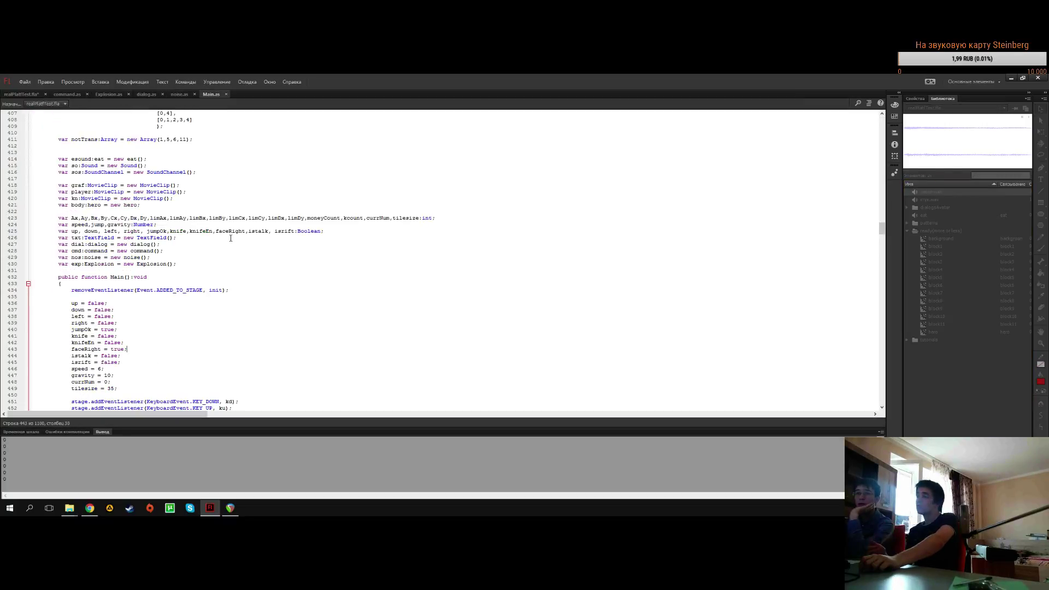
{"action": "left_click", "coordinate": [200, 167]}
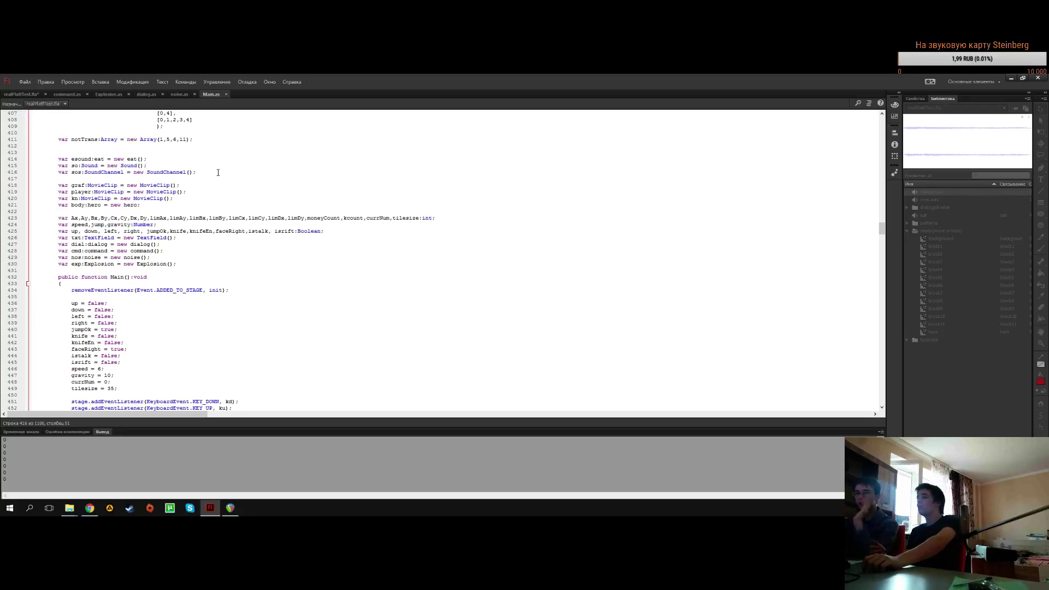
{"action": "key", "text": "Up"}
{"action": "key", "text": "Up"}
{"action": "key", "text": "Return"}
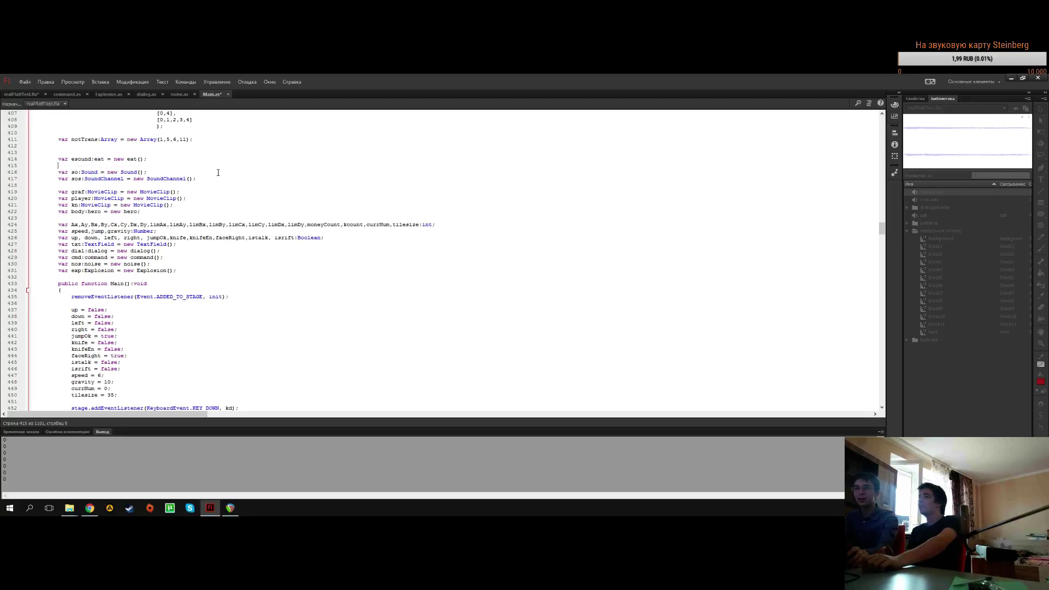
{"action": "key", "text": "Return"}
{"action": "key", "text": "Up"}
{"action": "key", "text": "Home"}
{"action": "type", "text": "мфк"}
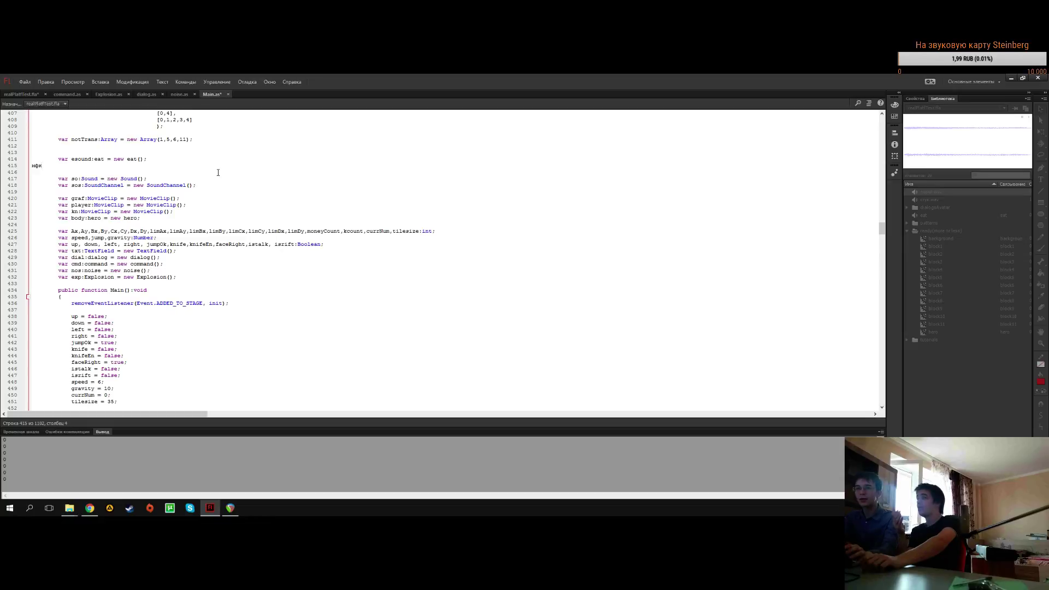
{"action": "key", "text": "BackSpace"}
{"action": "key", "text": "BackSpace"}
{"action": "key", "text": "BackSpace"}
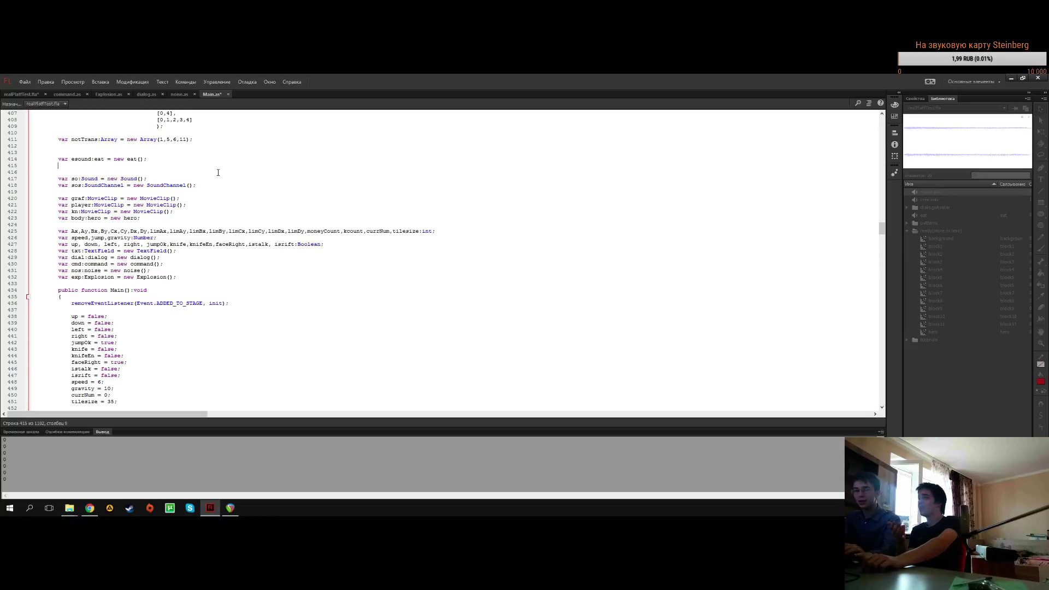
{"action": "type", "text": "м"}
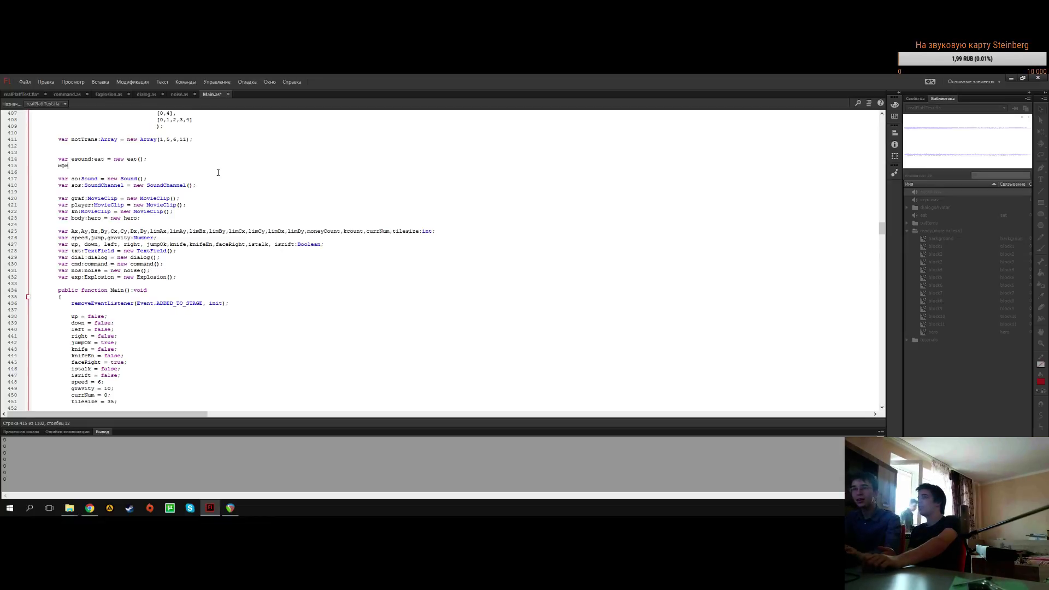
{"action": "key", "text": "BackSpace"}
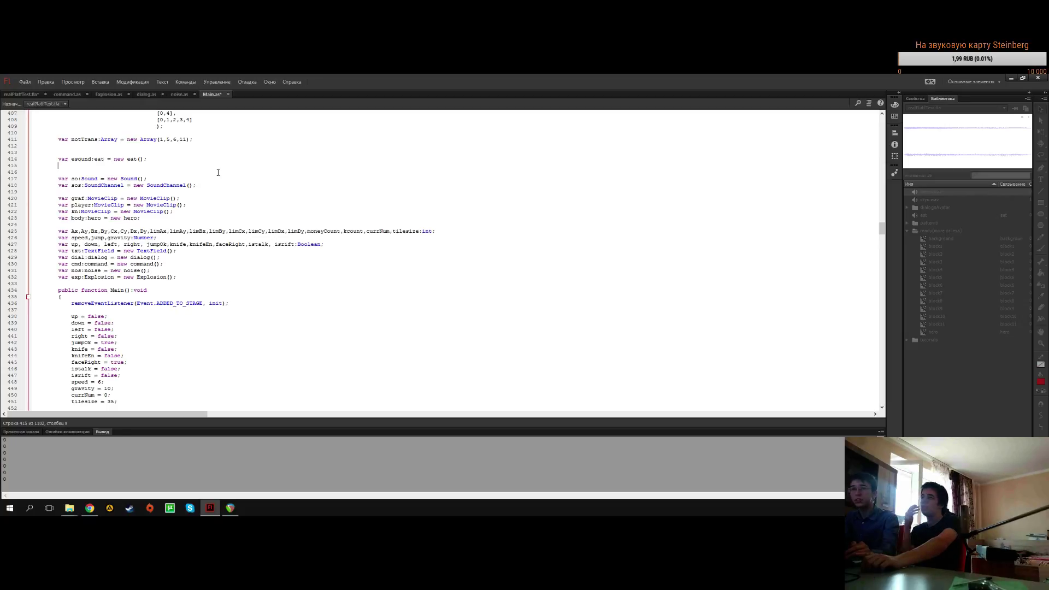
Start a new variable declaration with var on the blank line directly below the esound declaration
{"action": "type", "text": "var"}
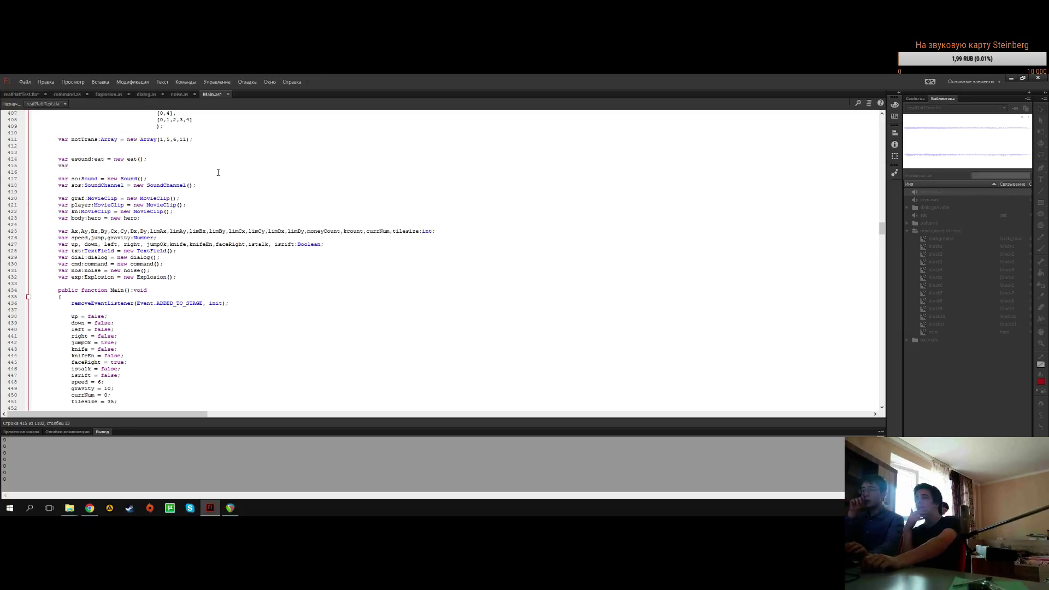